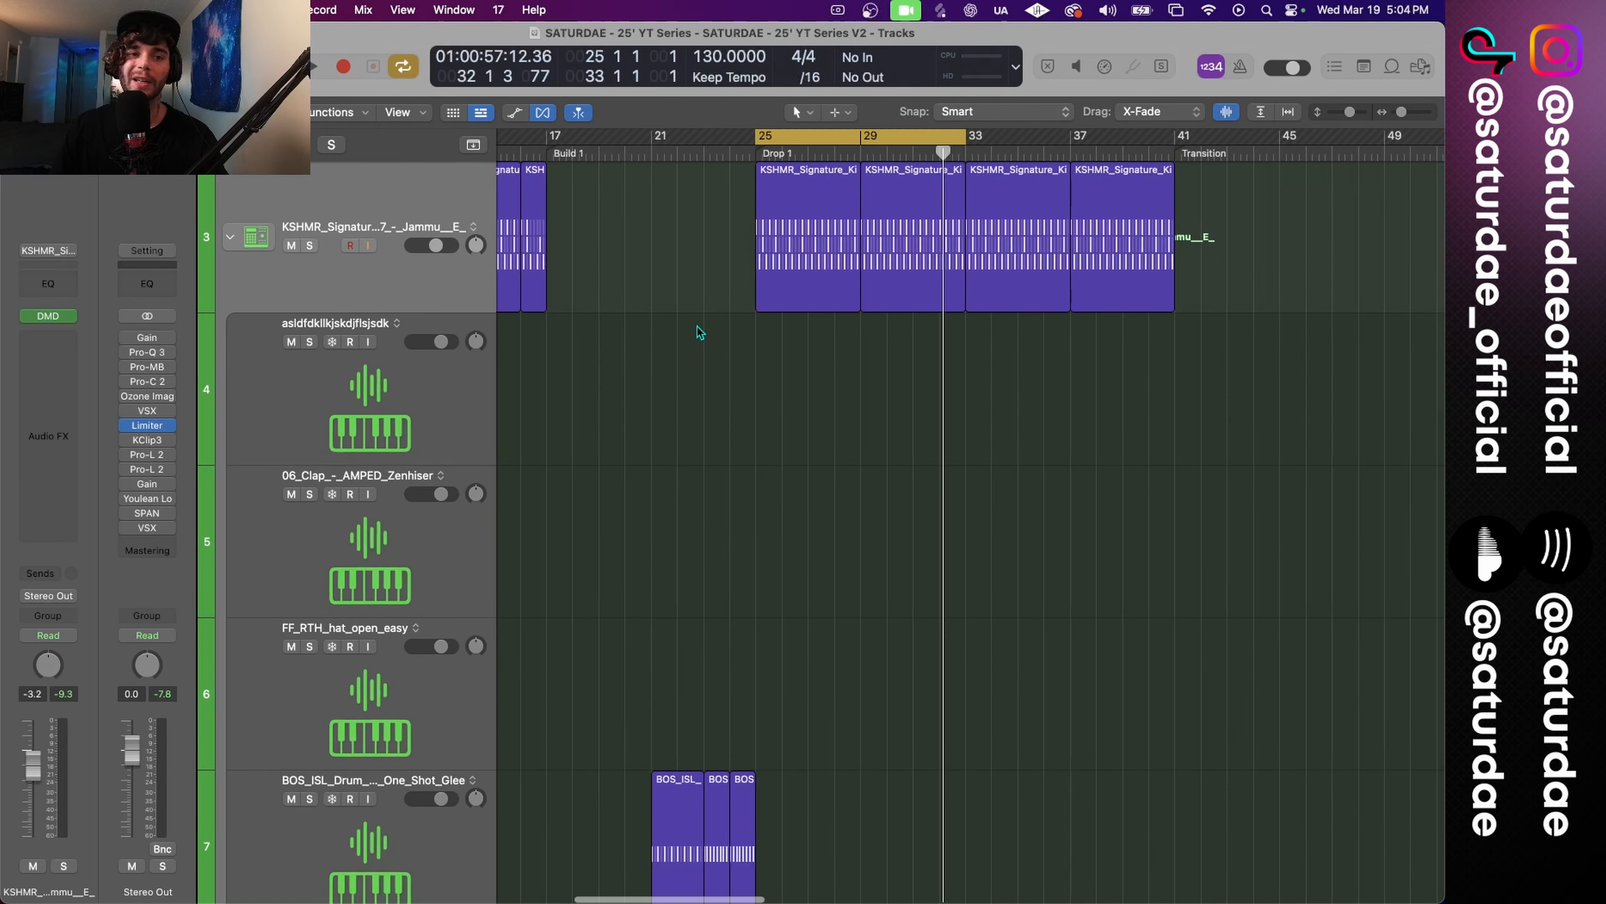
Create one new software instrument track with the stereo version of Sonic Academy Kick 2 as its instrument.
scroll(699, 330, "up", 5)
scroll(699, 331, "up", 2)
scroll(700, 337, "down", 1)
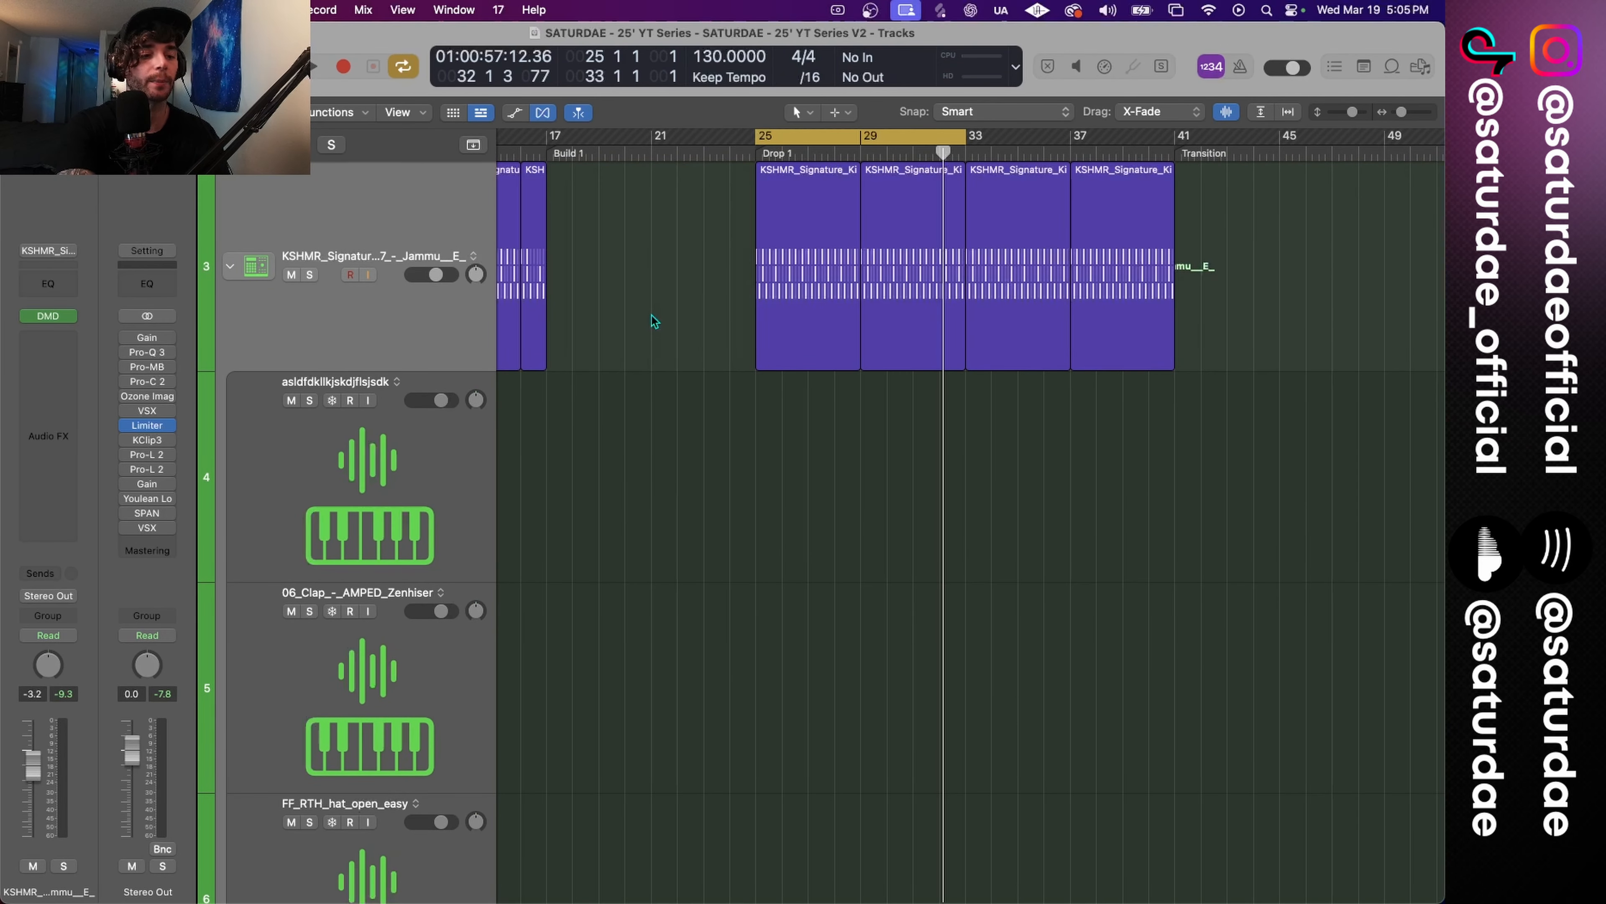
key("alt+super+n")
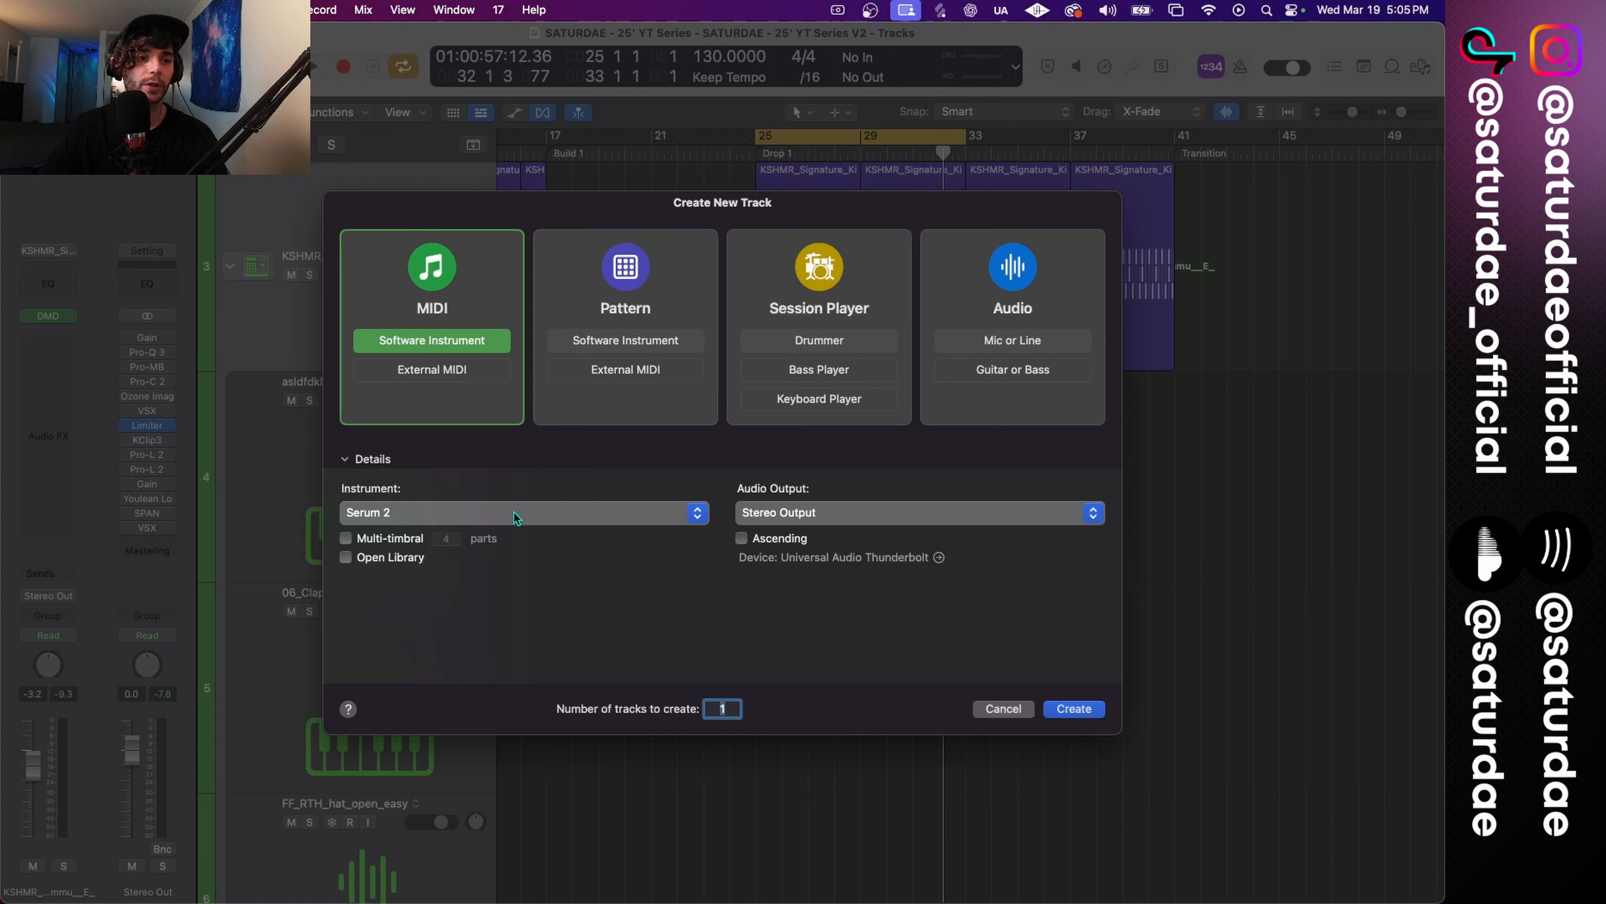
left_click(516, 513)
mouse_move(499, 847)
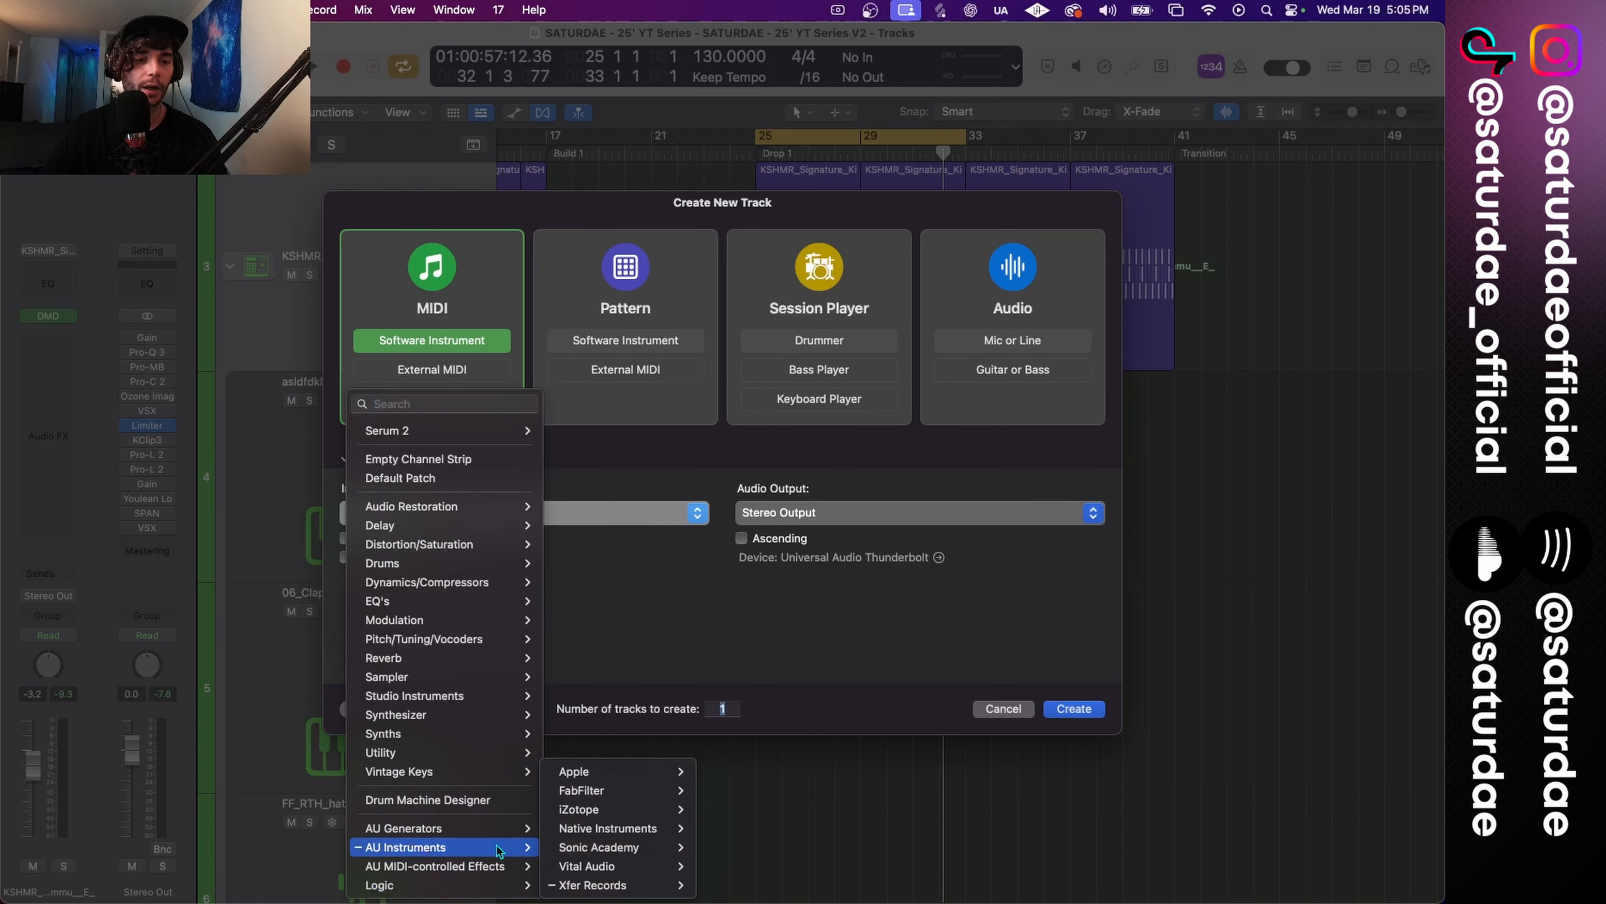
mouse_move(664, 849)
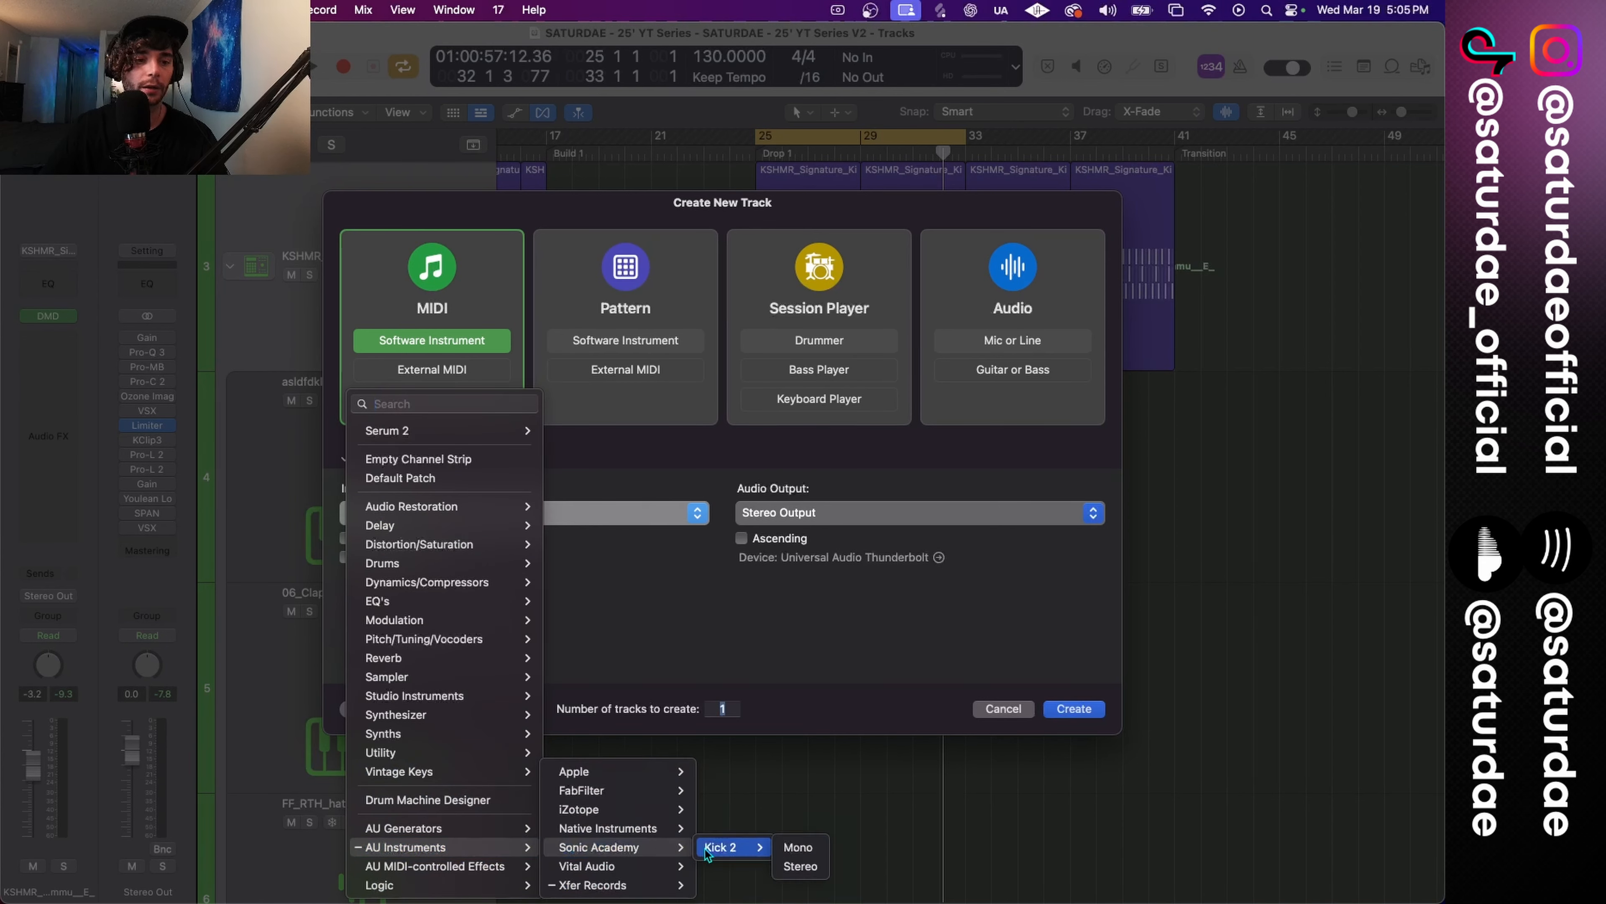
left_click(800, 867)
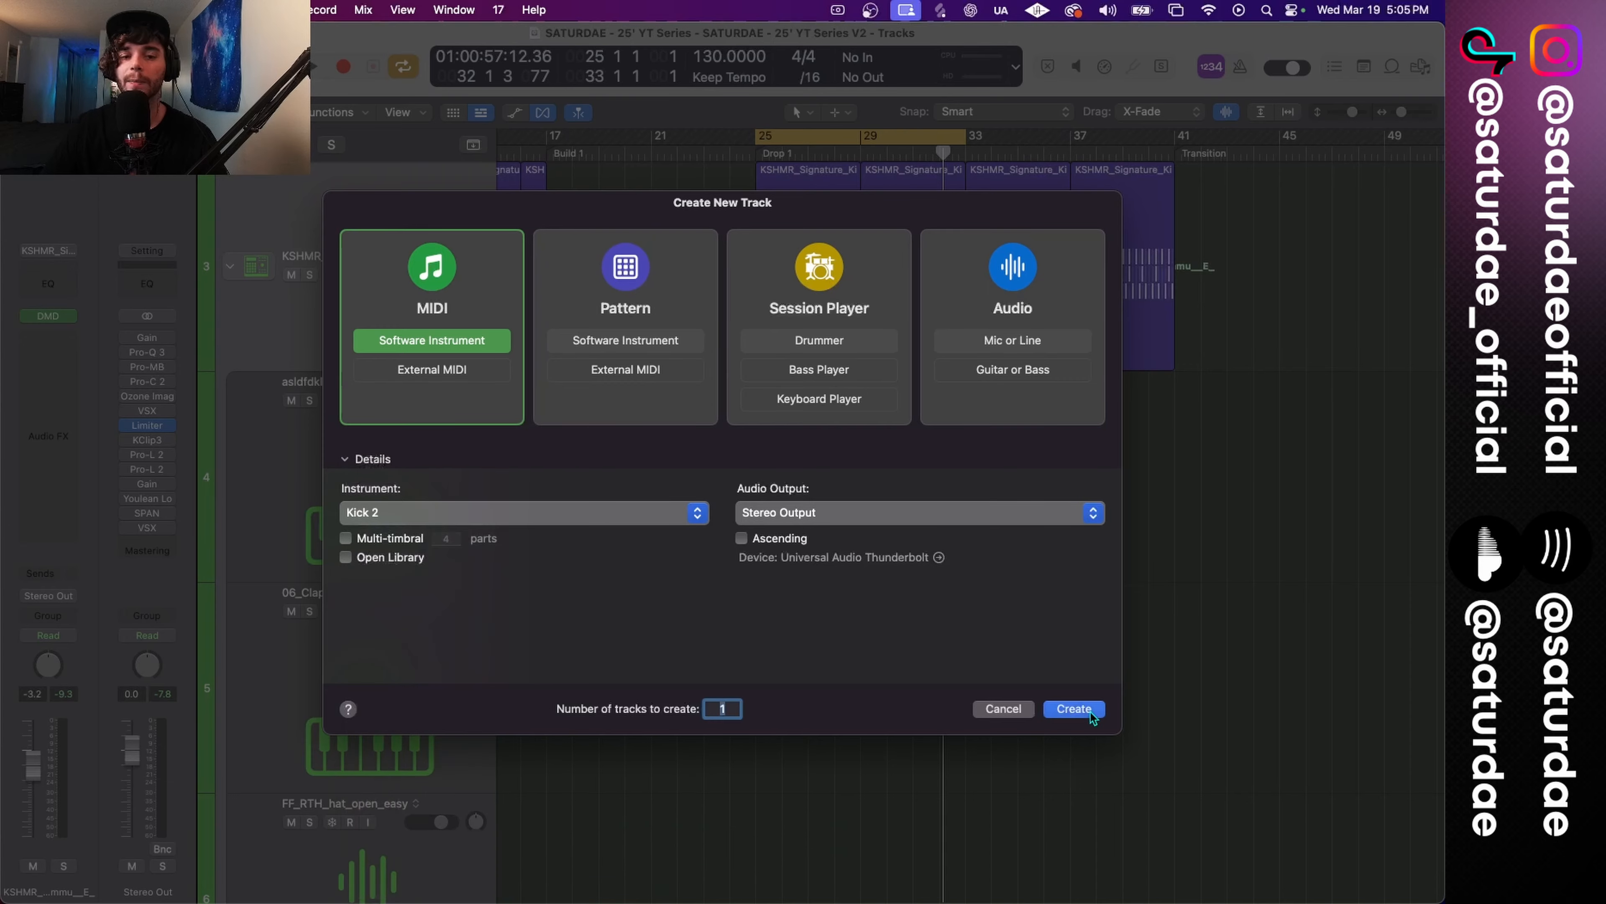
left_click(1090, 710)
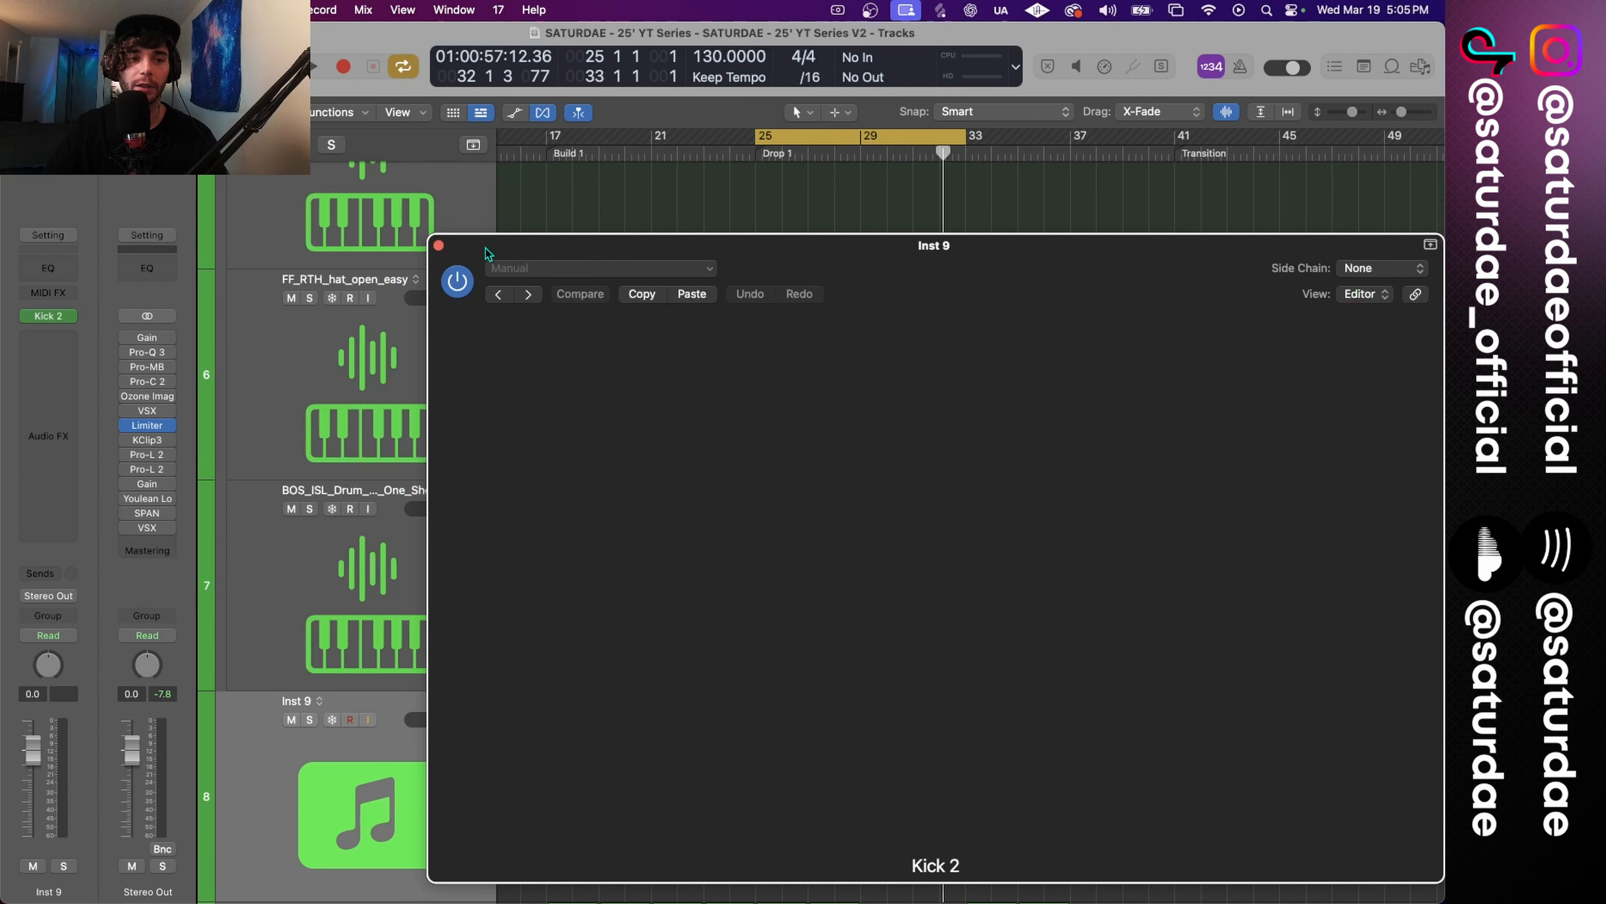
Close the Kick 2 window and move the new instrument track directly above the KSHMR drum stack.
left_click(438, 244)
left_click_drag(438, 539, 445, 168)
scroll(585, 330, "up", 5)
scroll(599, 355, "down", 2)
scroll(599, 355, "up", 2)
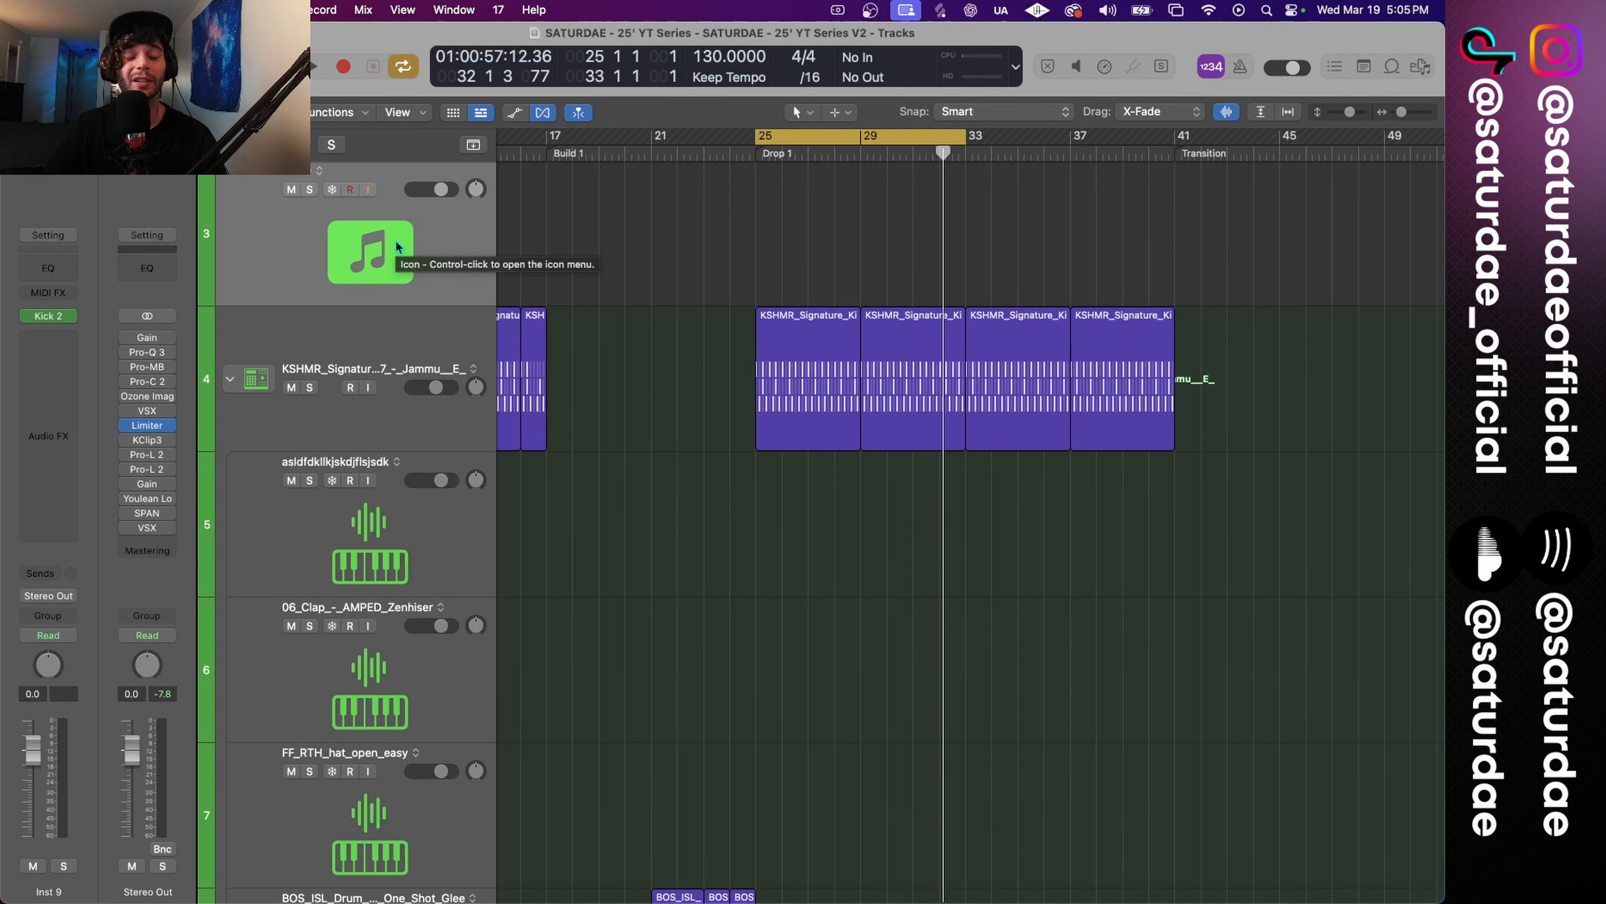
Create a pattern region at bar 25, the start of Drop 1, on the new Kick 2 track.
key("super+Down")
key("super+Down")
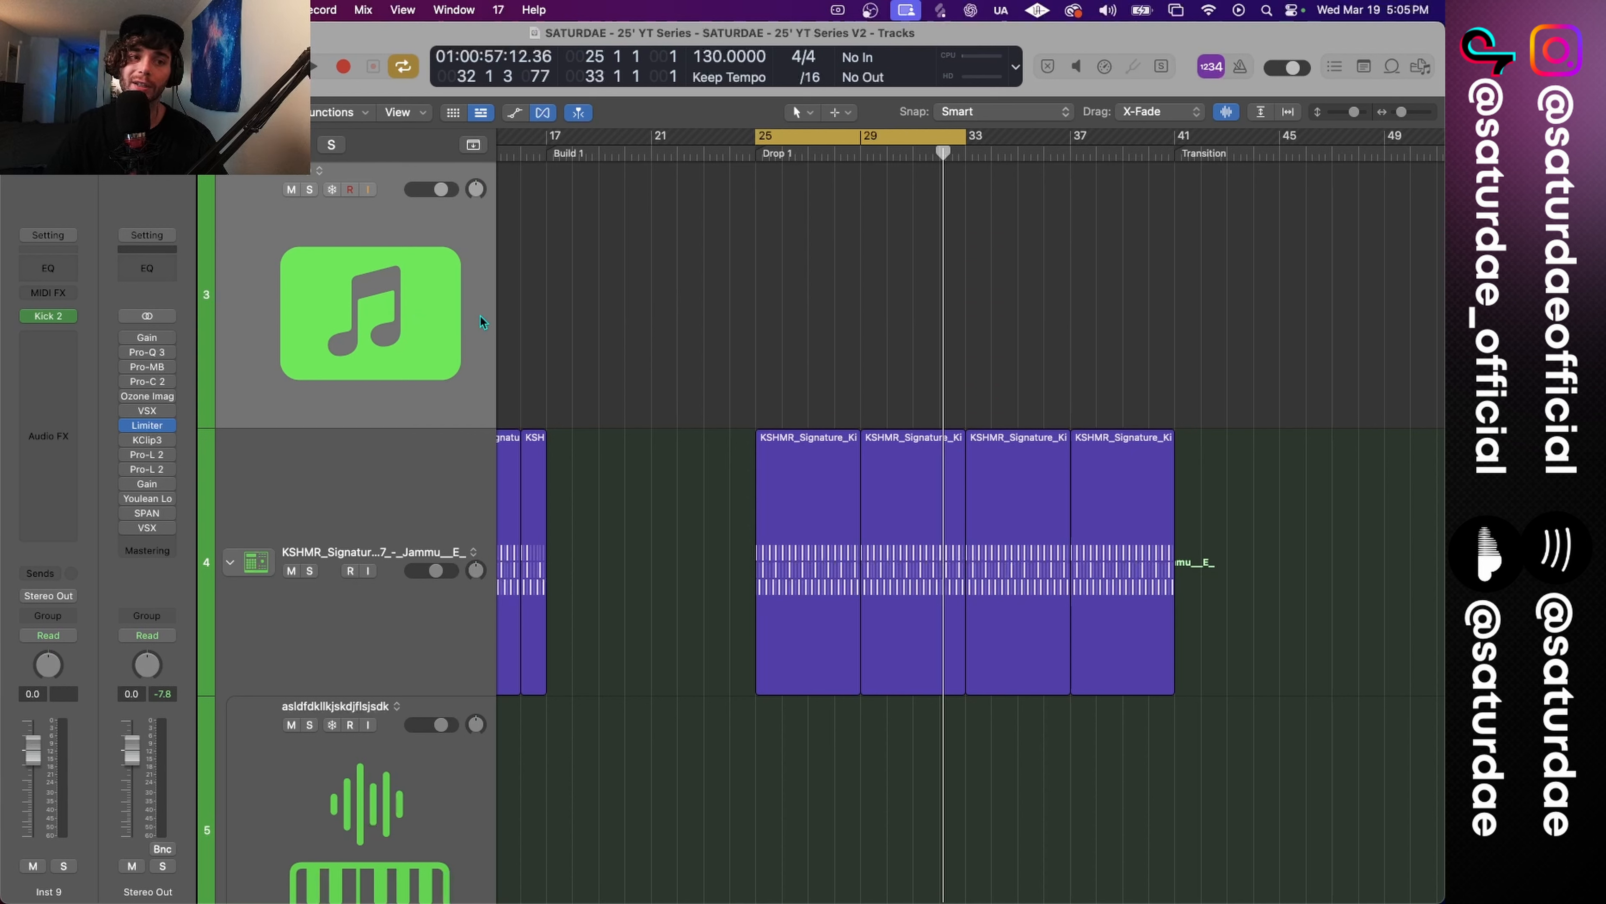
left_click_drag(822, 623, 742, 323)
key("BackSpace")
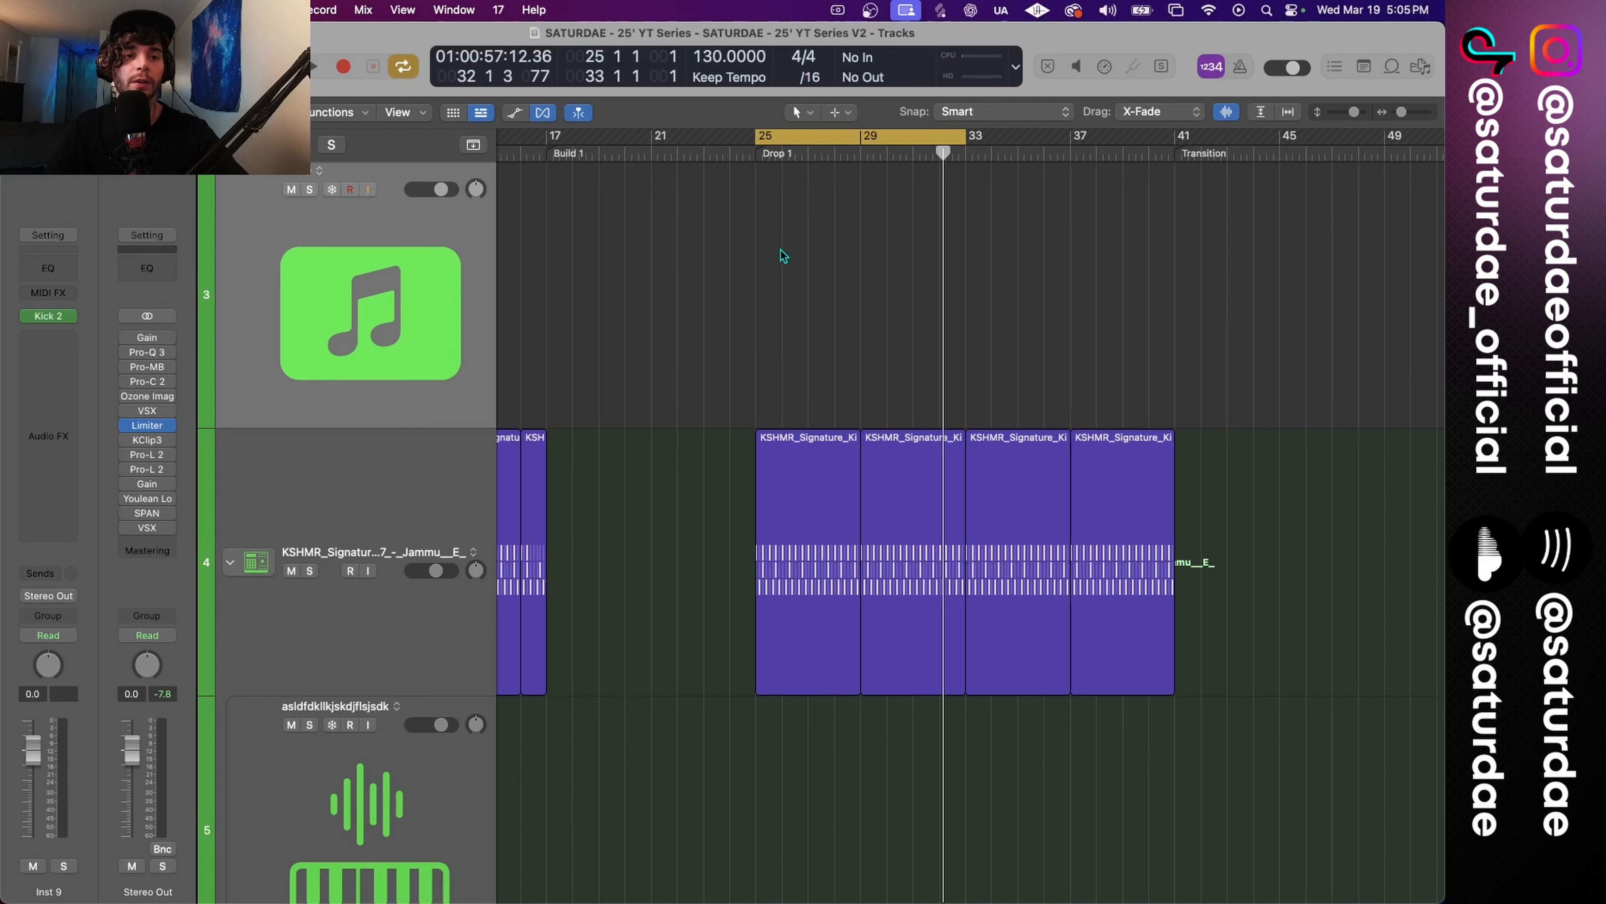
right_click(765, 250)
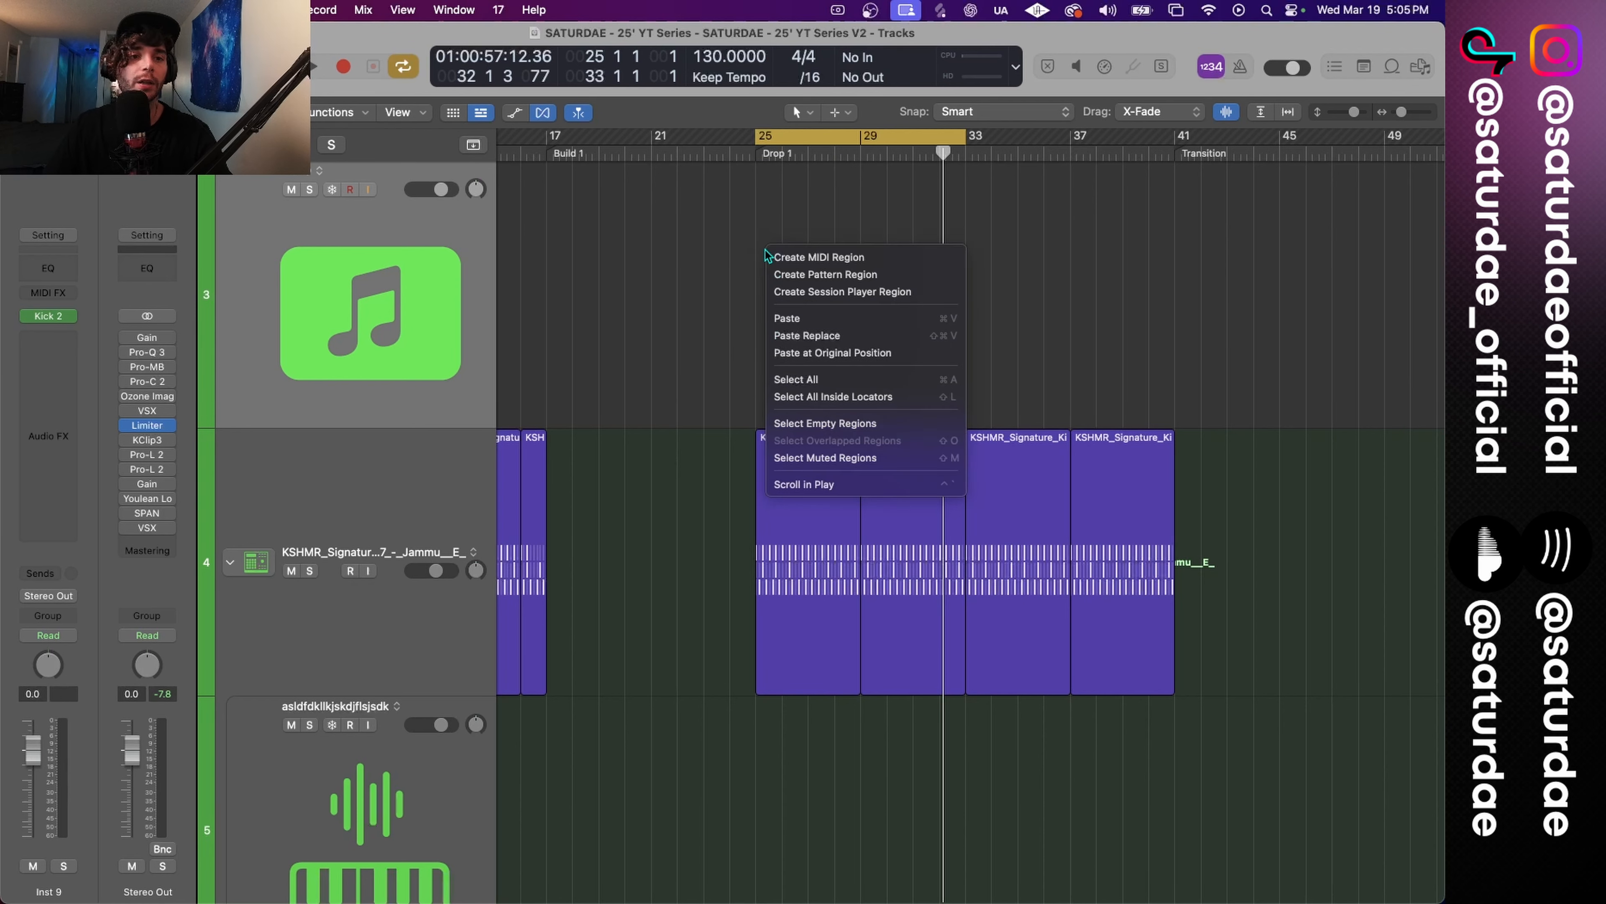
left_click(794, 272)
Program a four-on-the-floor kick by turning on steps 1, 5, 9 and 13 of the C3 row.
left_click(531, 438)
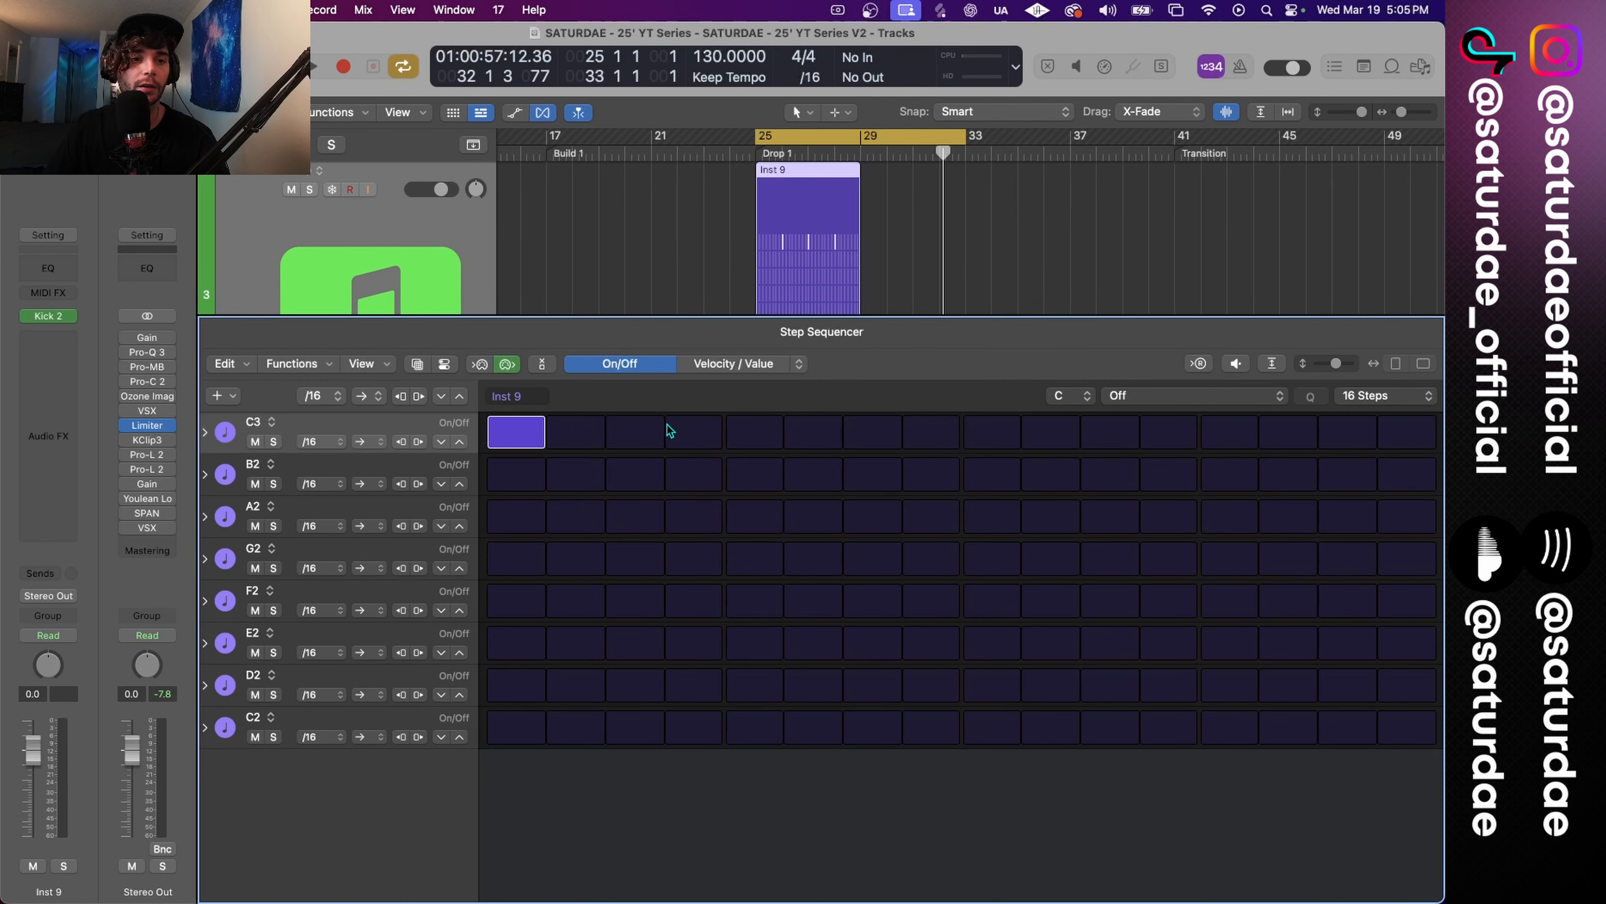
left_click(735, 434)
left_click(992, 435)
left_click(1236, 432)
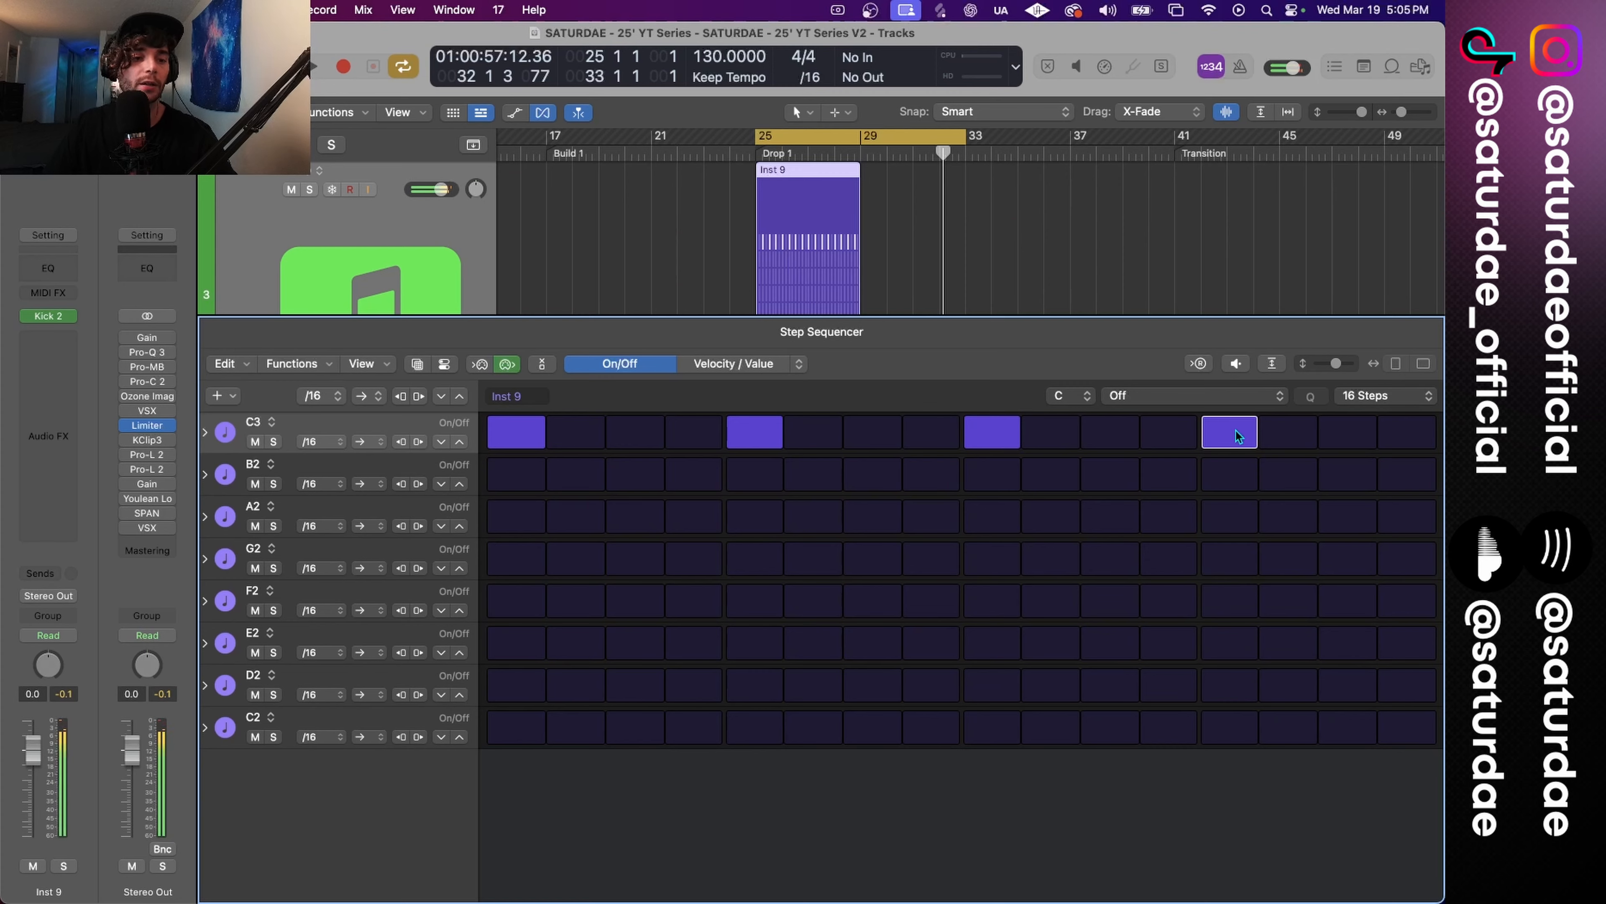
Close the step sequencer and loop the kick pattern region from bar 25 up to bar 41.
double_click(783, 225)
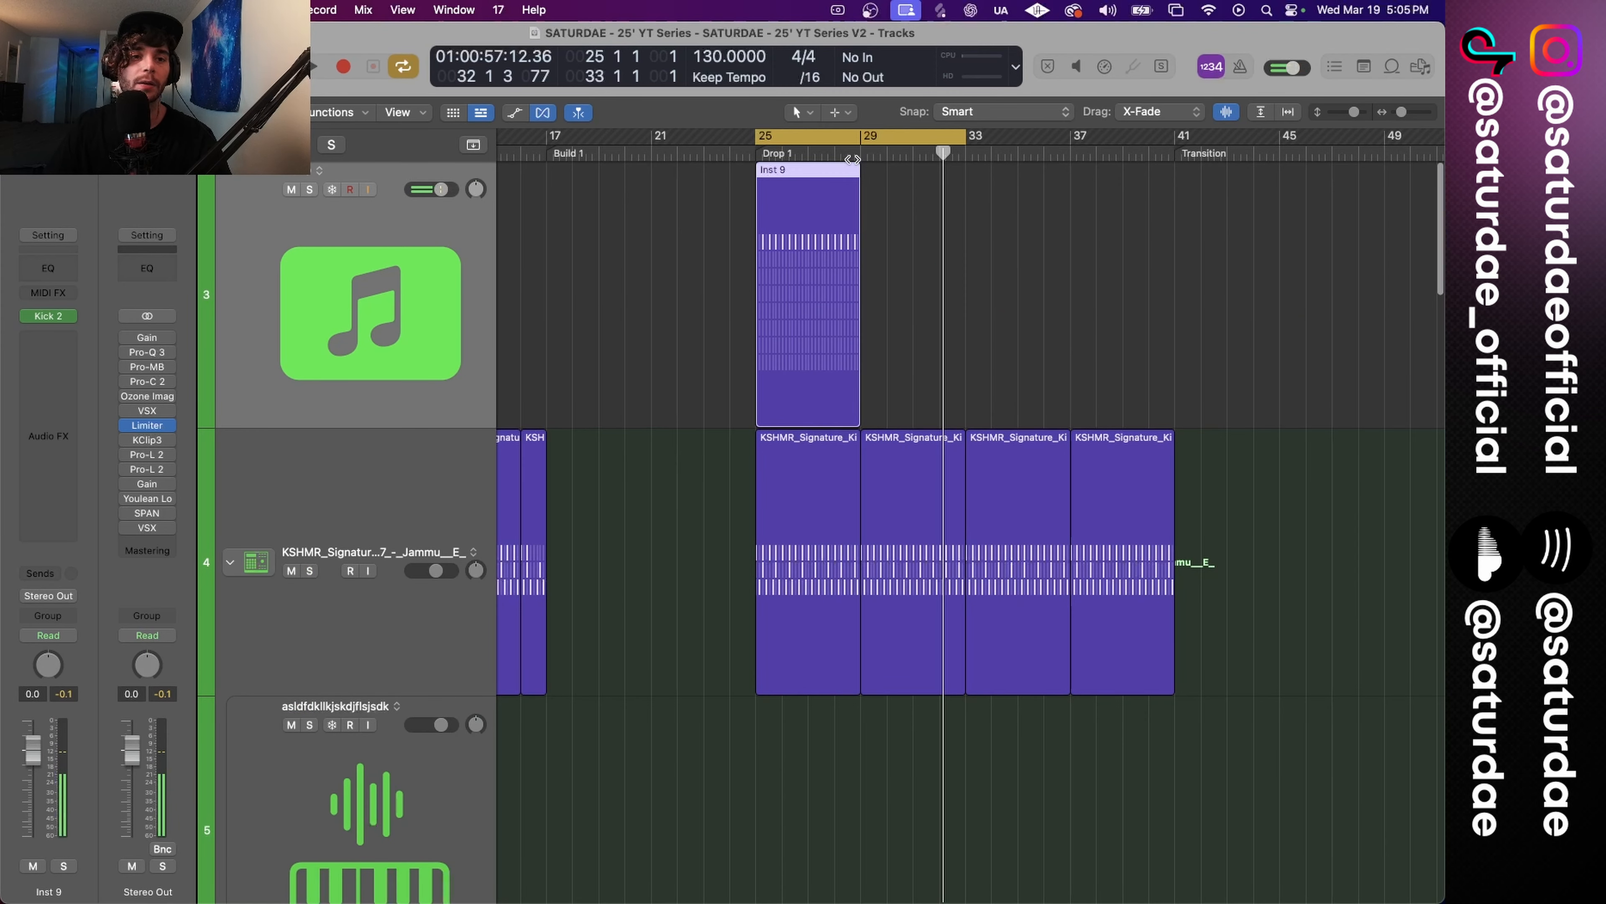
key("l")
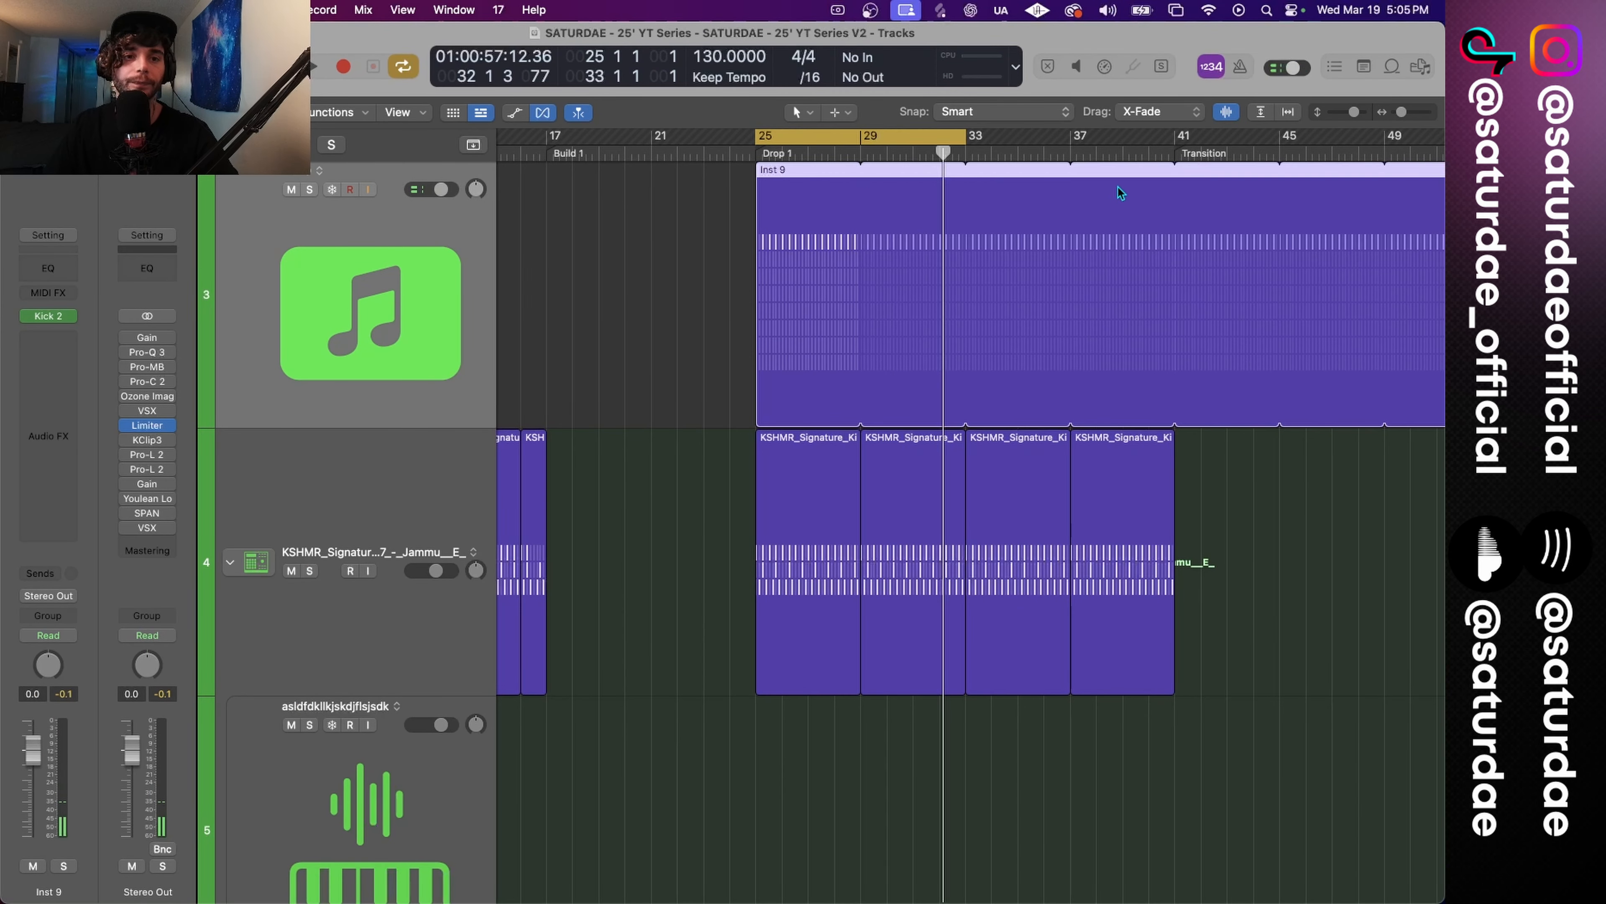
left_click(1173, 189)
Mute the first drum track inside the KSHMR stack and mute the Sub Control layer in Kick 2.
key("v")
left_click(295, 726)
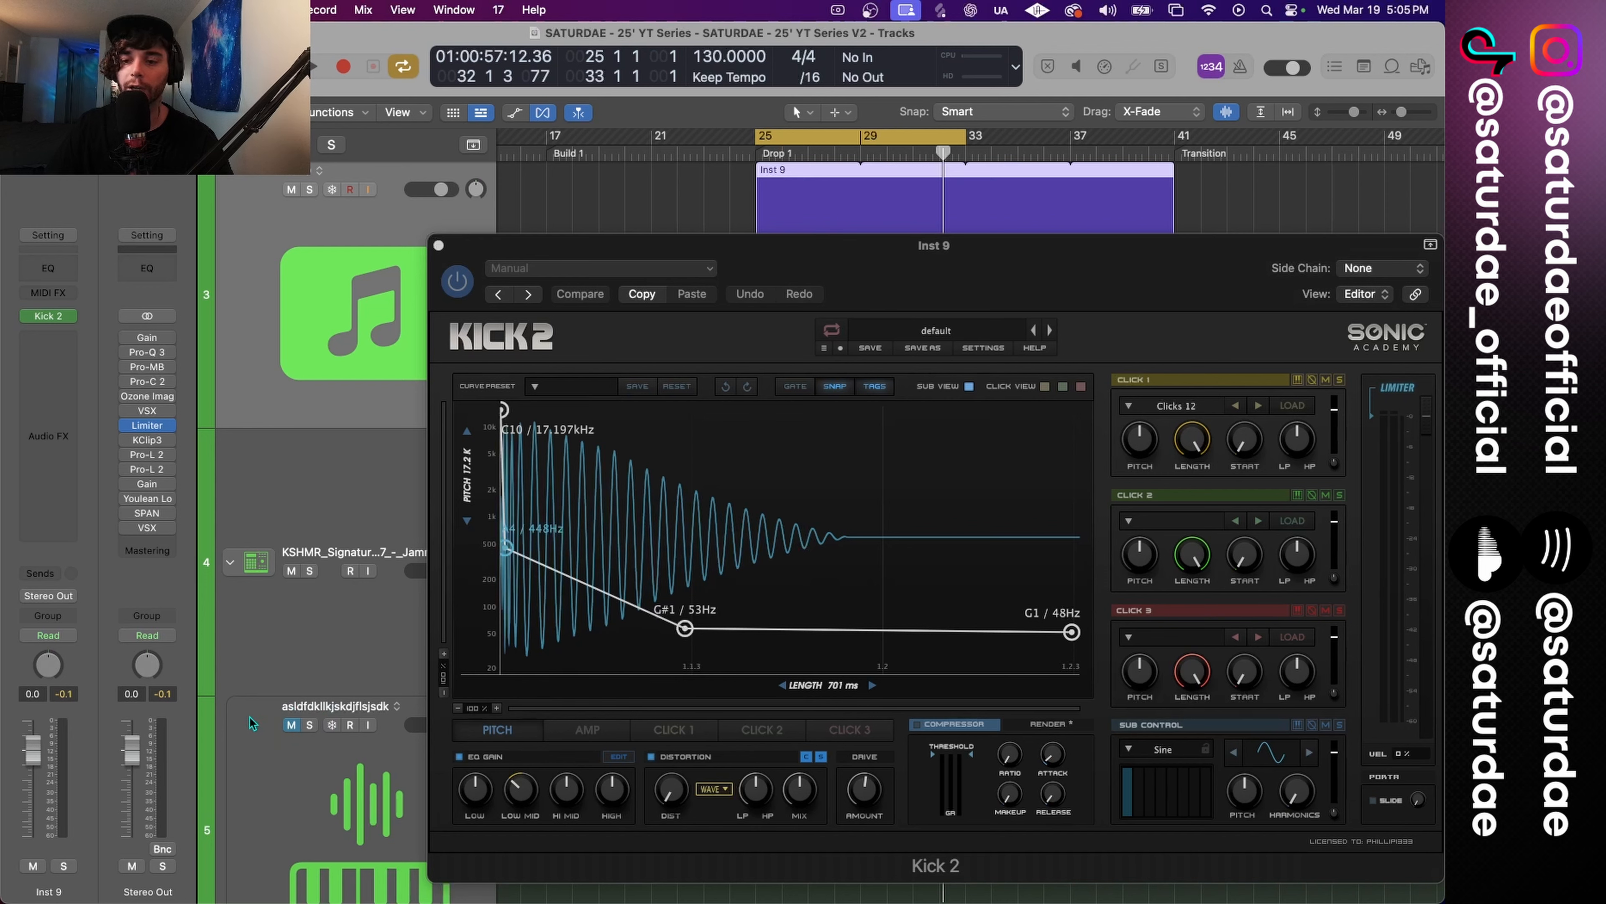
left_click_drag(738, 306, 625, 209)
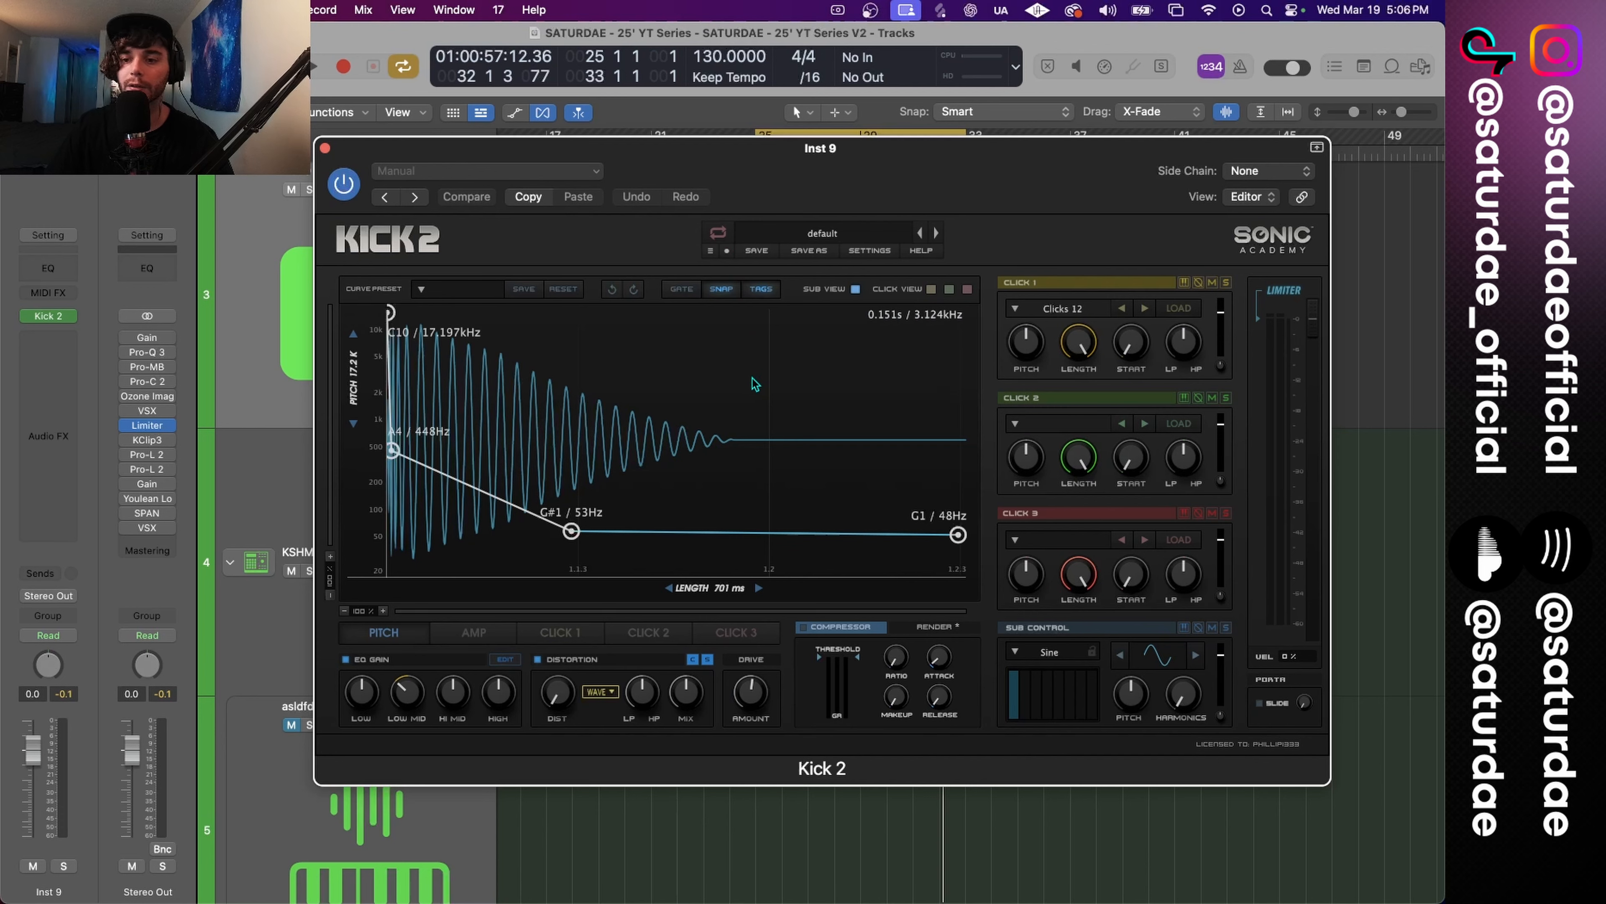
left_click(1212, 627)
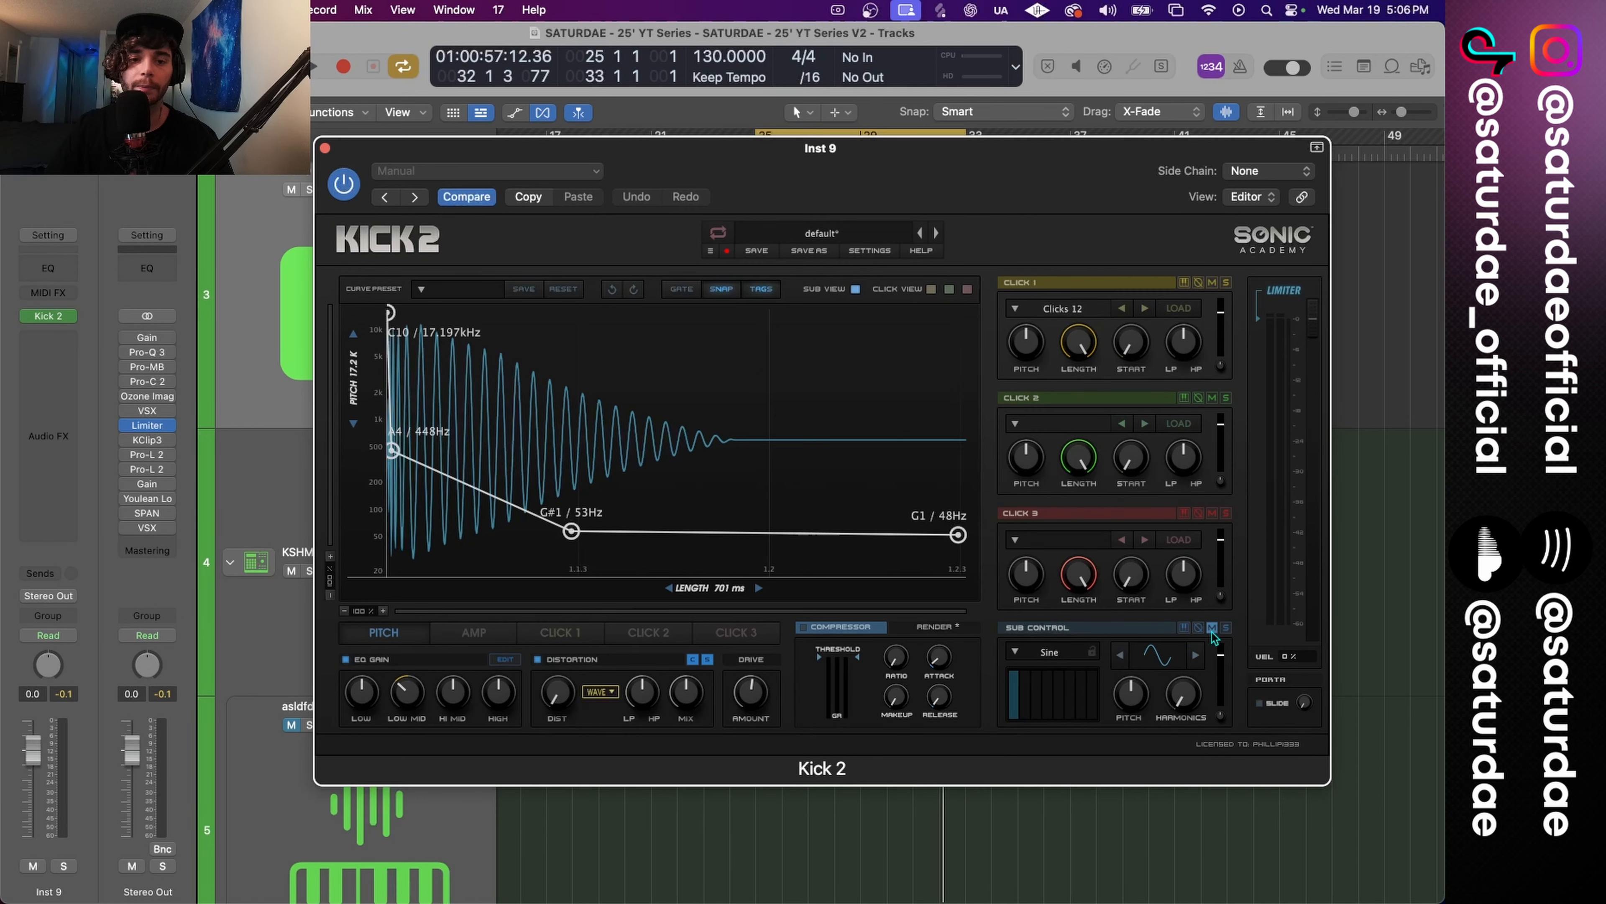
left_click_drag(1104, 179, 917, 244)
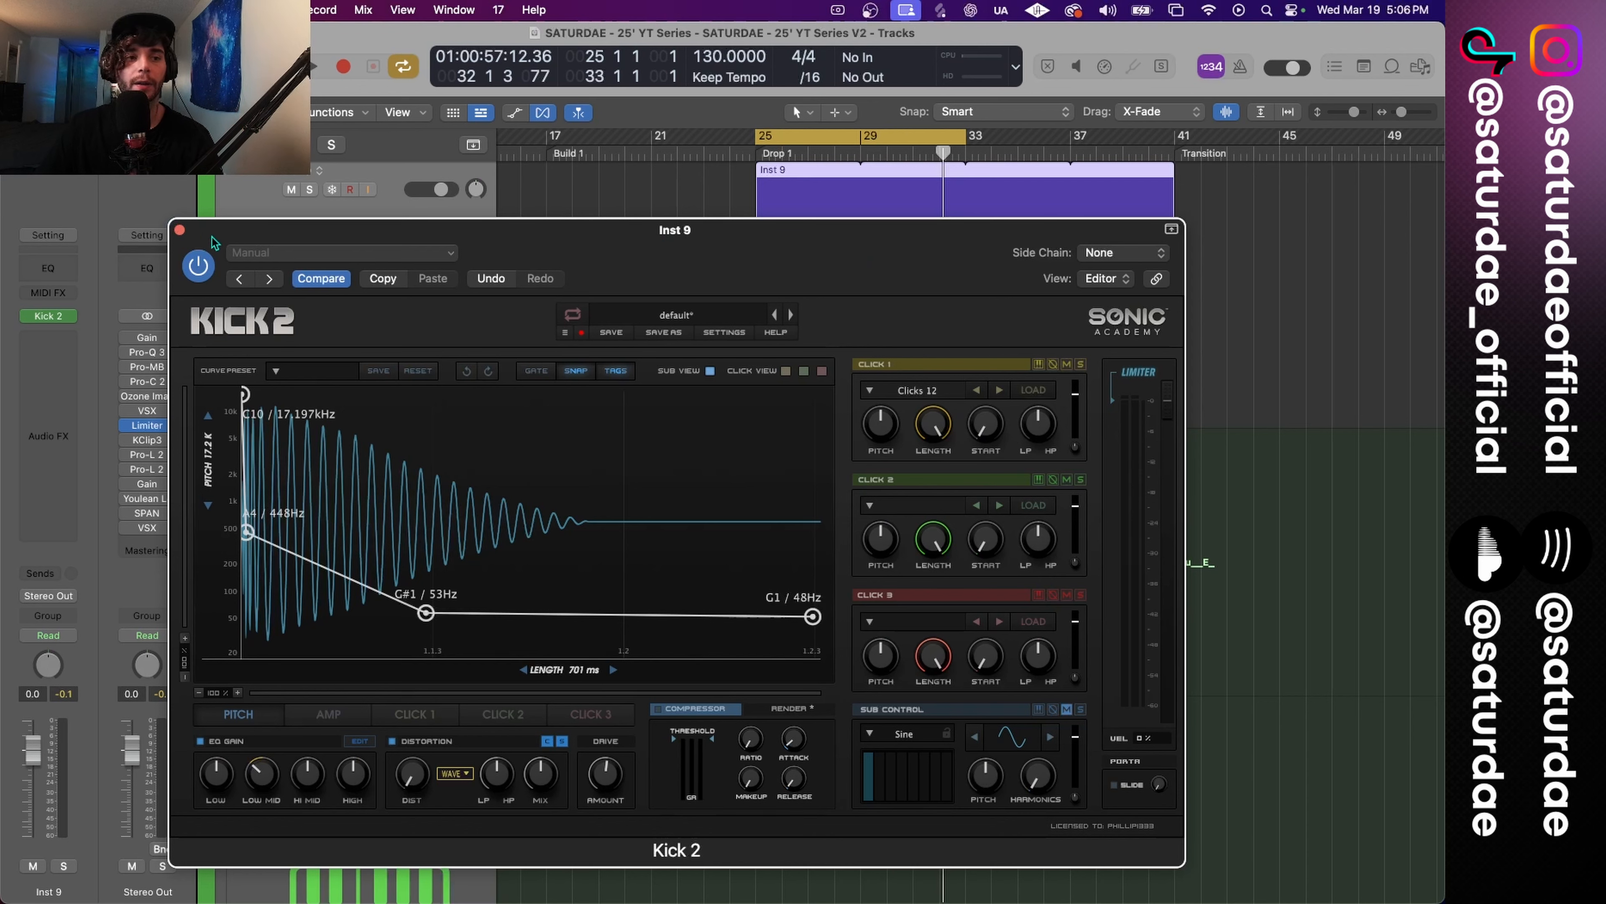
left_click(180, 230)
Set the cycle range to span bars 1 to 41.
scroll(566, 200, "down", 5)
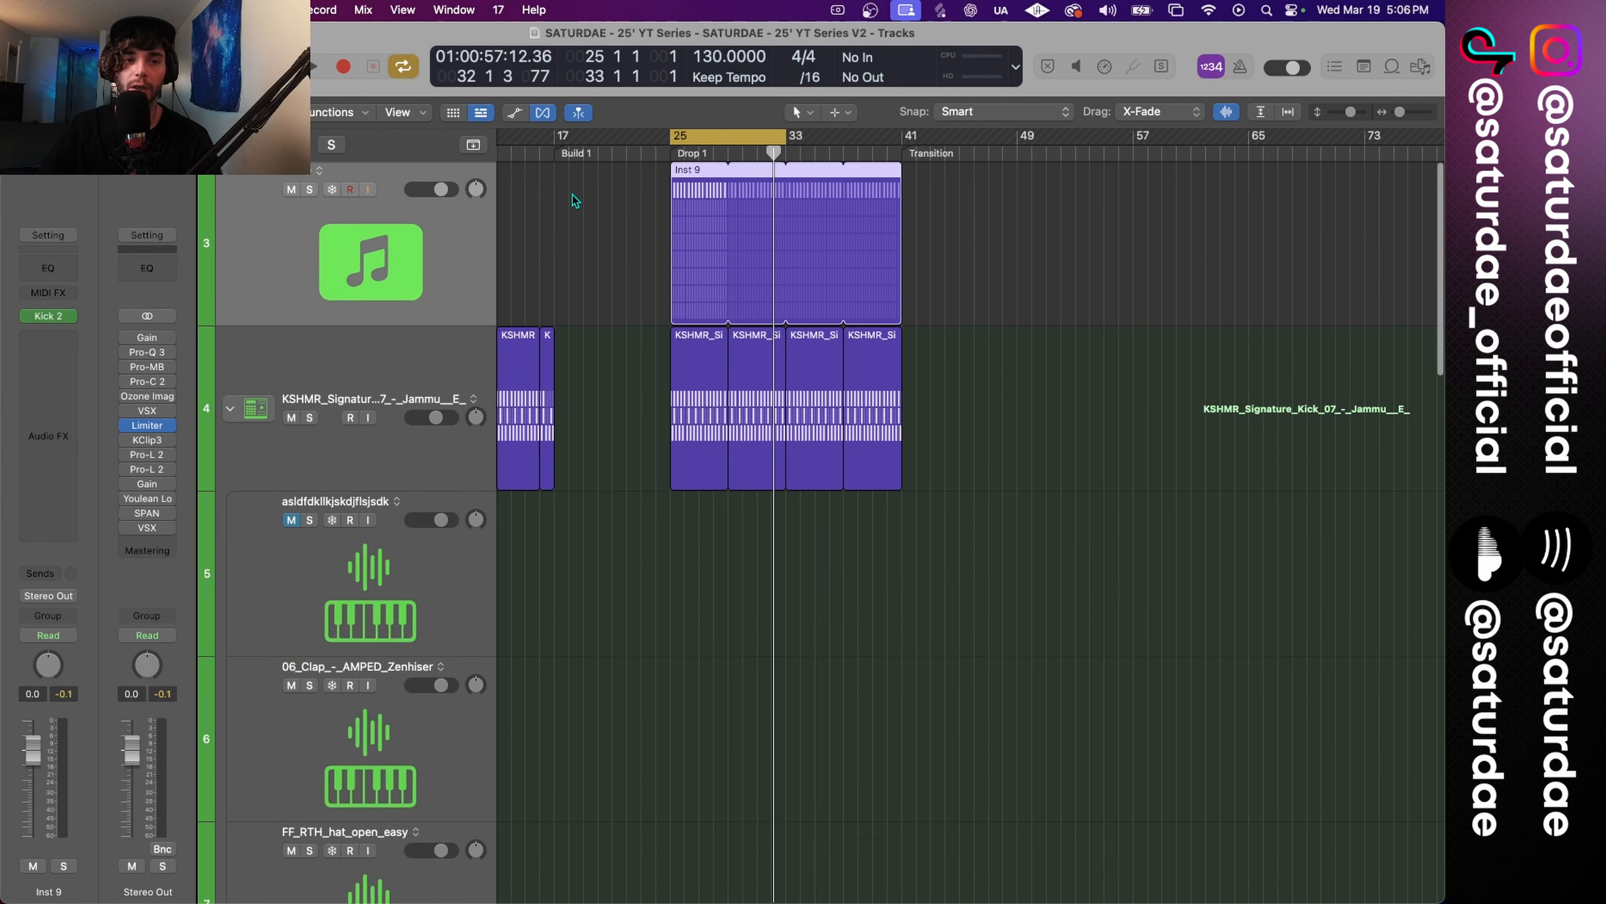
left_click(563, 397)
key("u")
Delete the two empty Inst 7_bip tracks.
scroll(563, 397, "down", 5)
left_click(384, 633)
left_click(388, 559, "shift")
key("Delete")
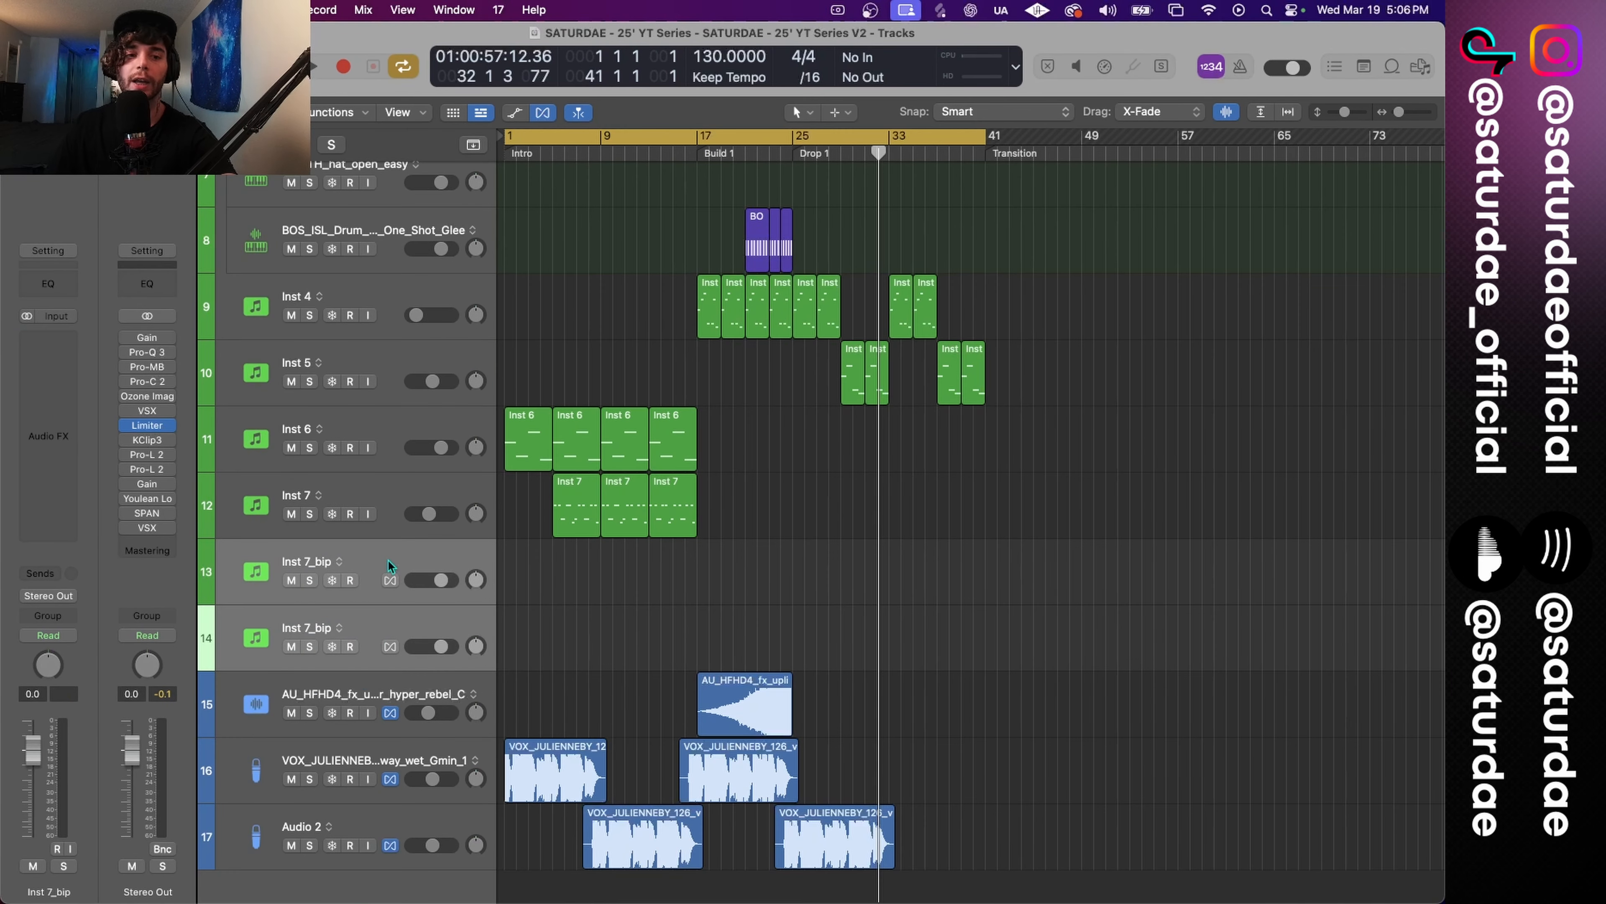
key("super+BackSpace")
scroll(556, 369, "up", 5)
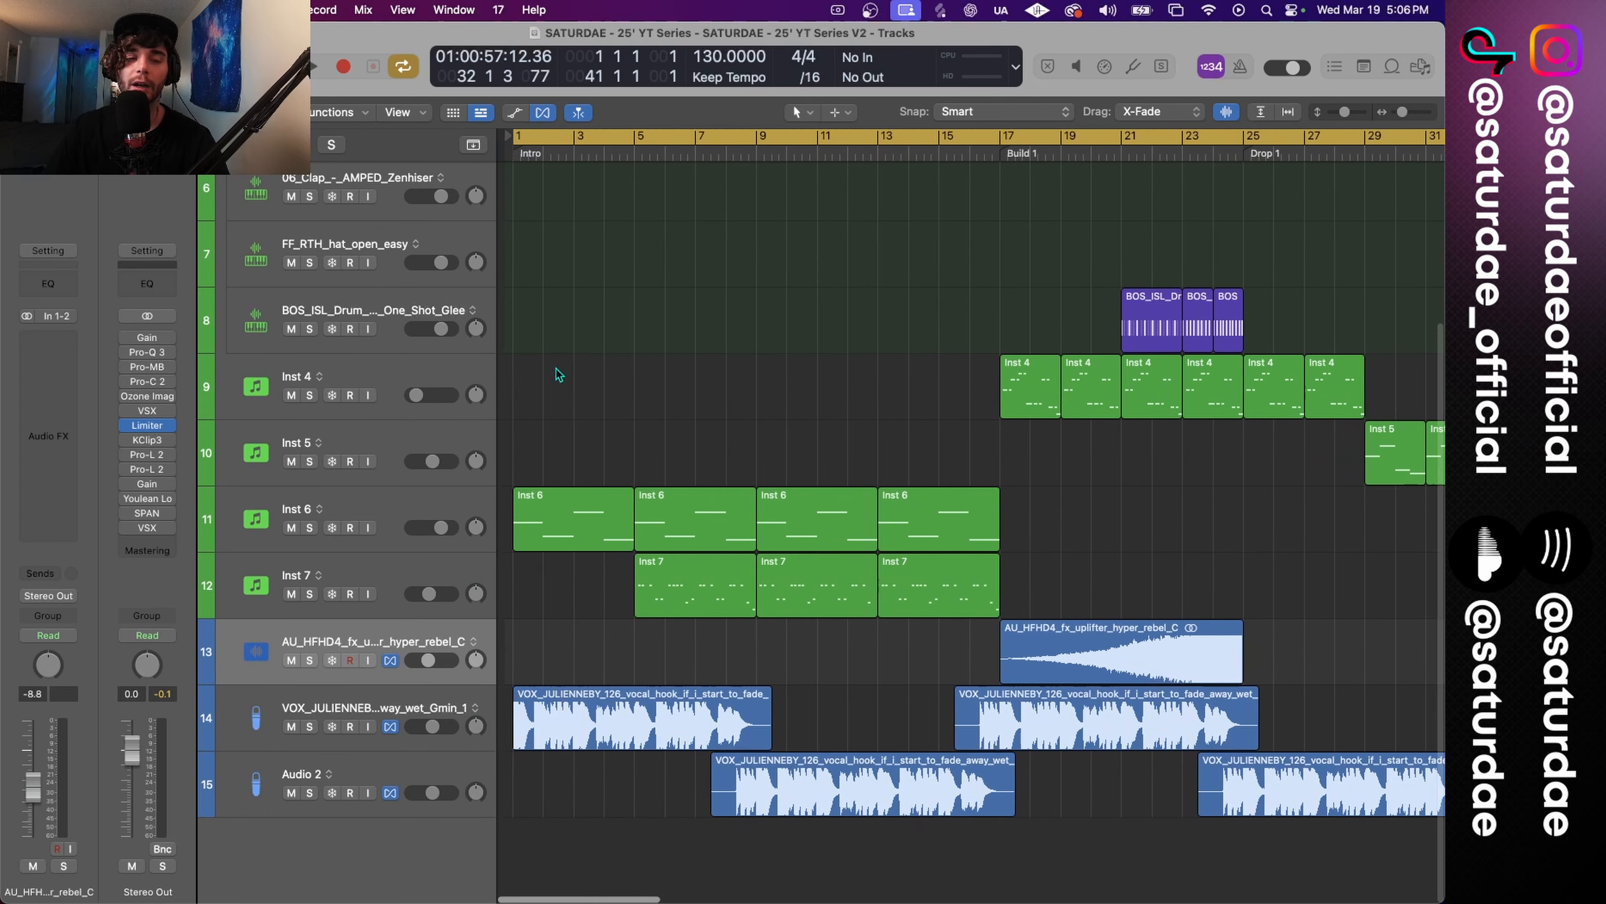
Turn on the Flex view and audition the Inst 6 track in solo from bar 1.
key("super+f")
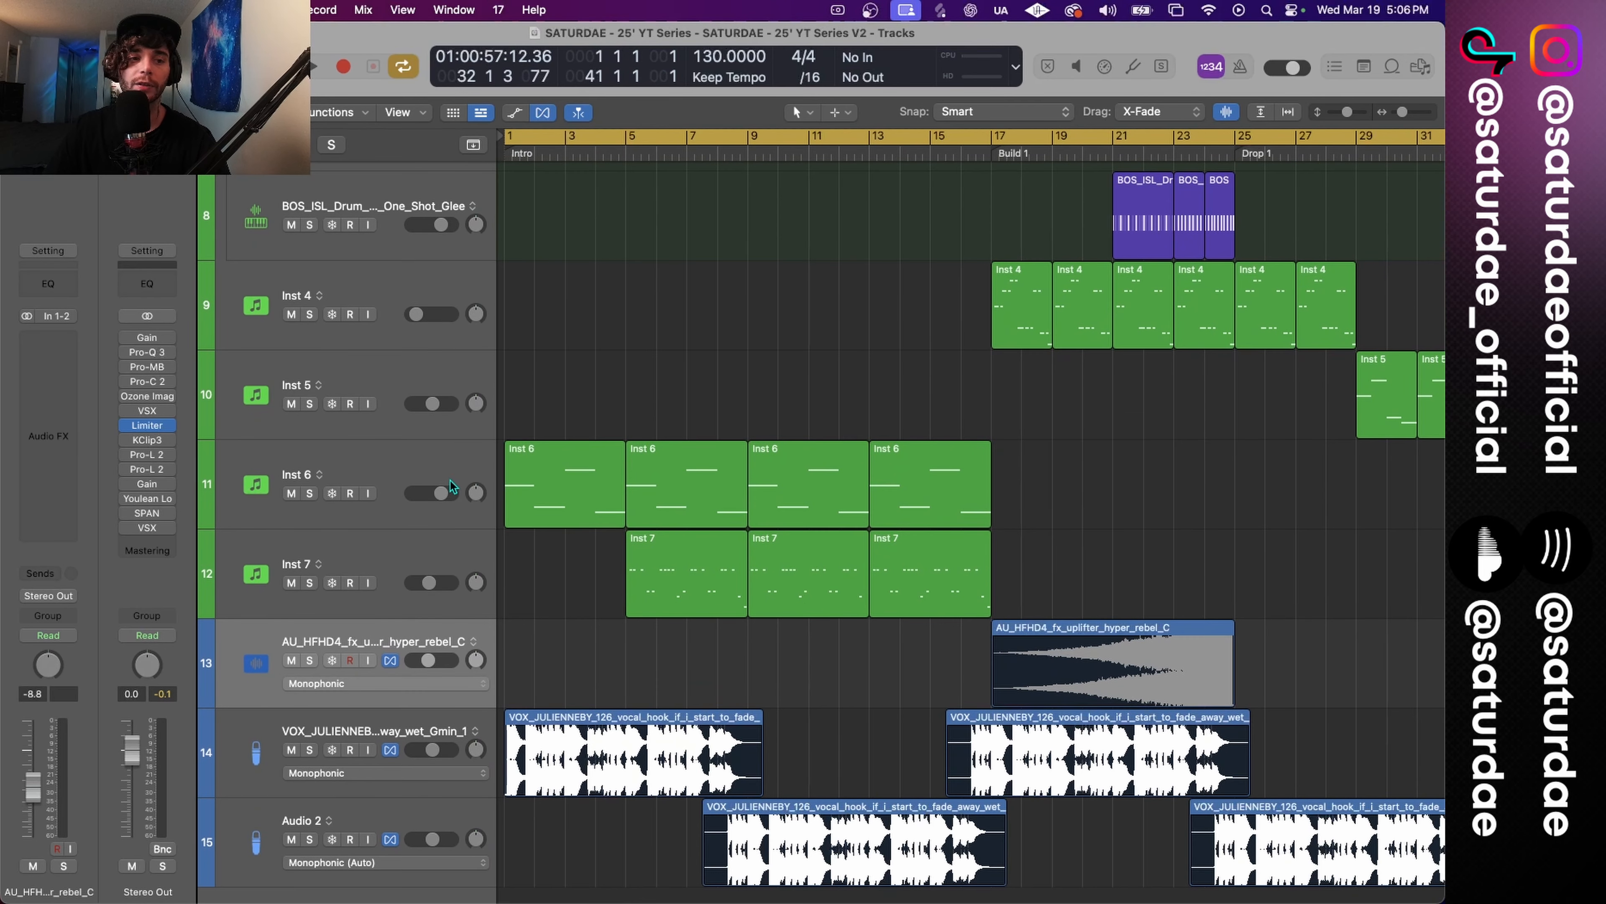
left_click(417, 472)
left_click(308, 493)
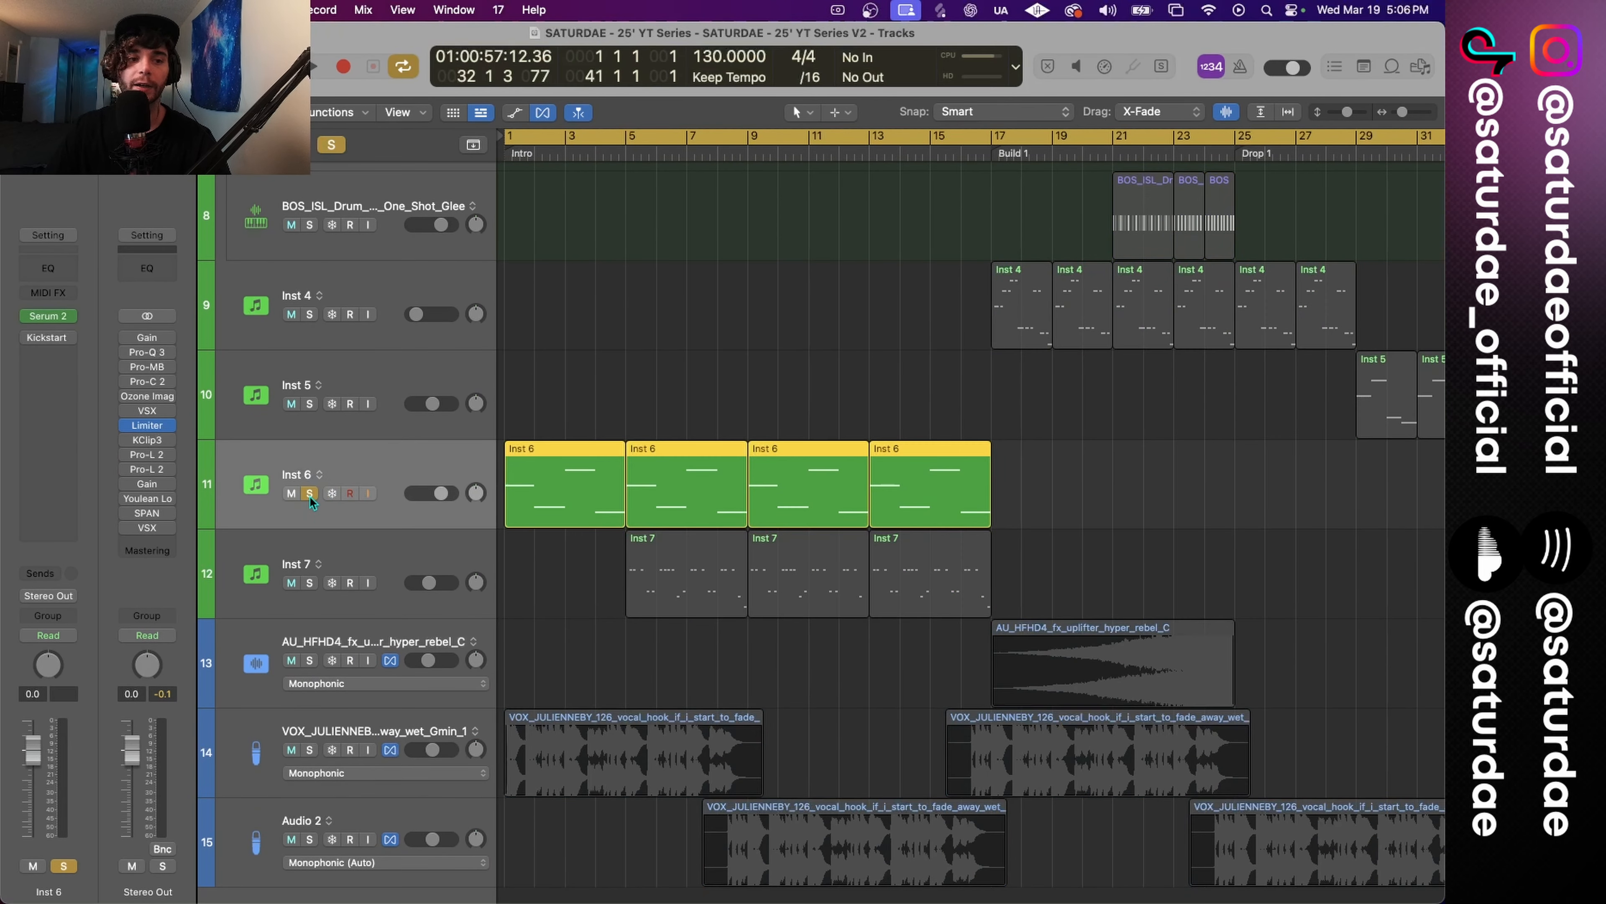
key("space")
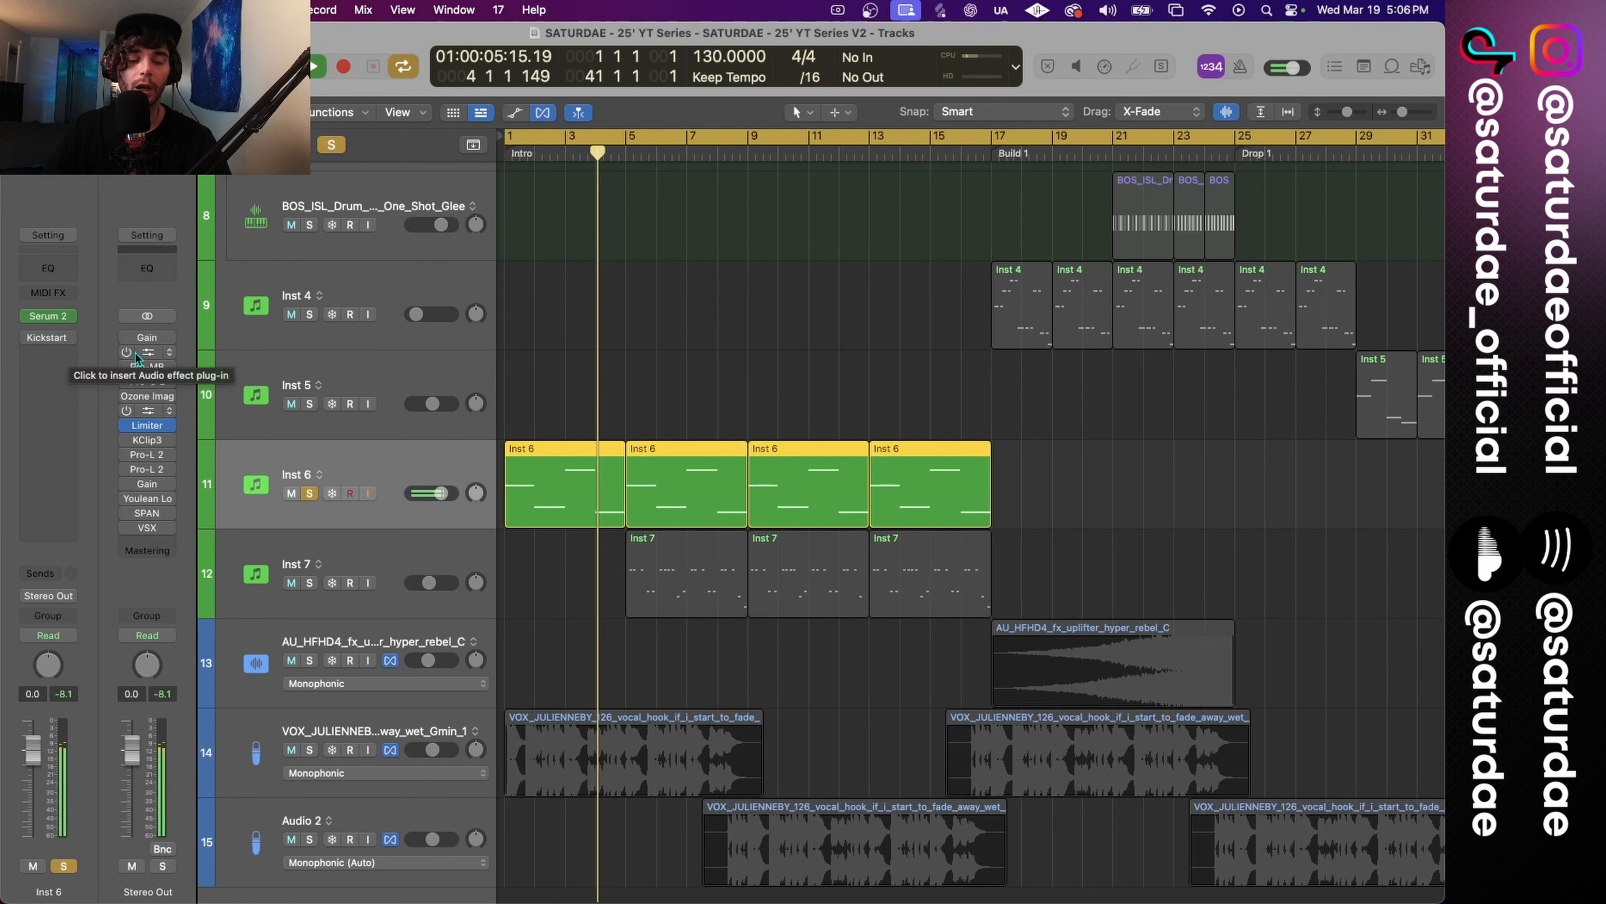
left_click(309, 493)
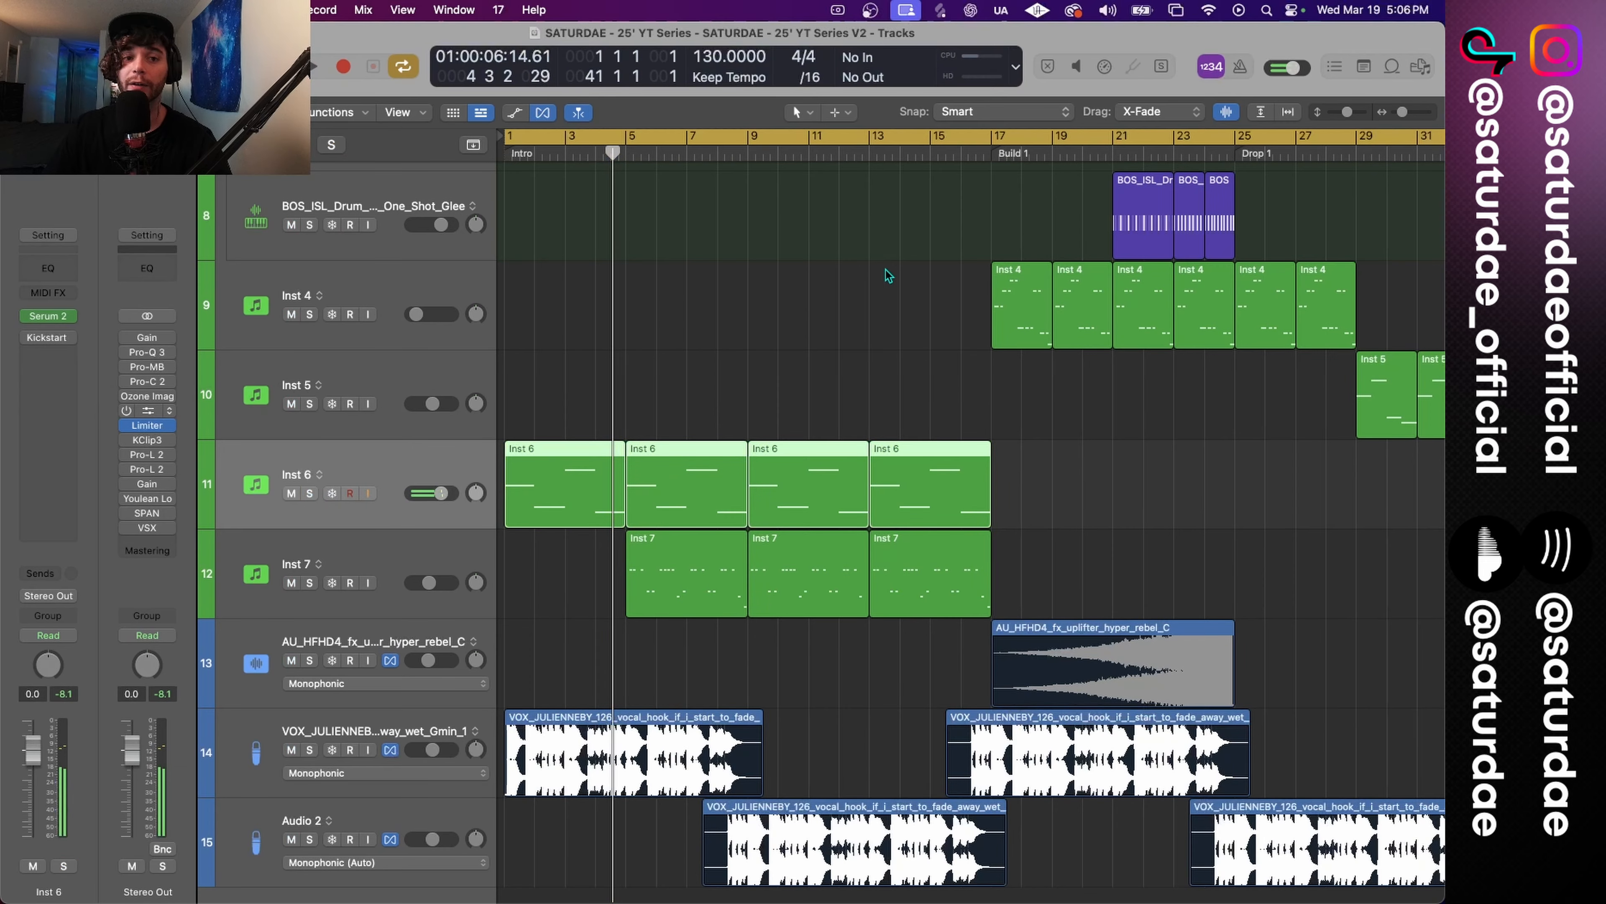
Unmute and solo the Inst 9 kick track for the drop section.
scroll(919, 253, "right", 3)
scroll(919, 253, "up", 3)
scroll(850, 149, "right", 3)
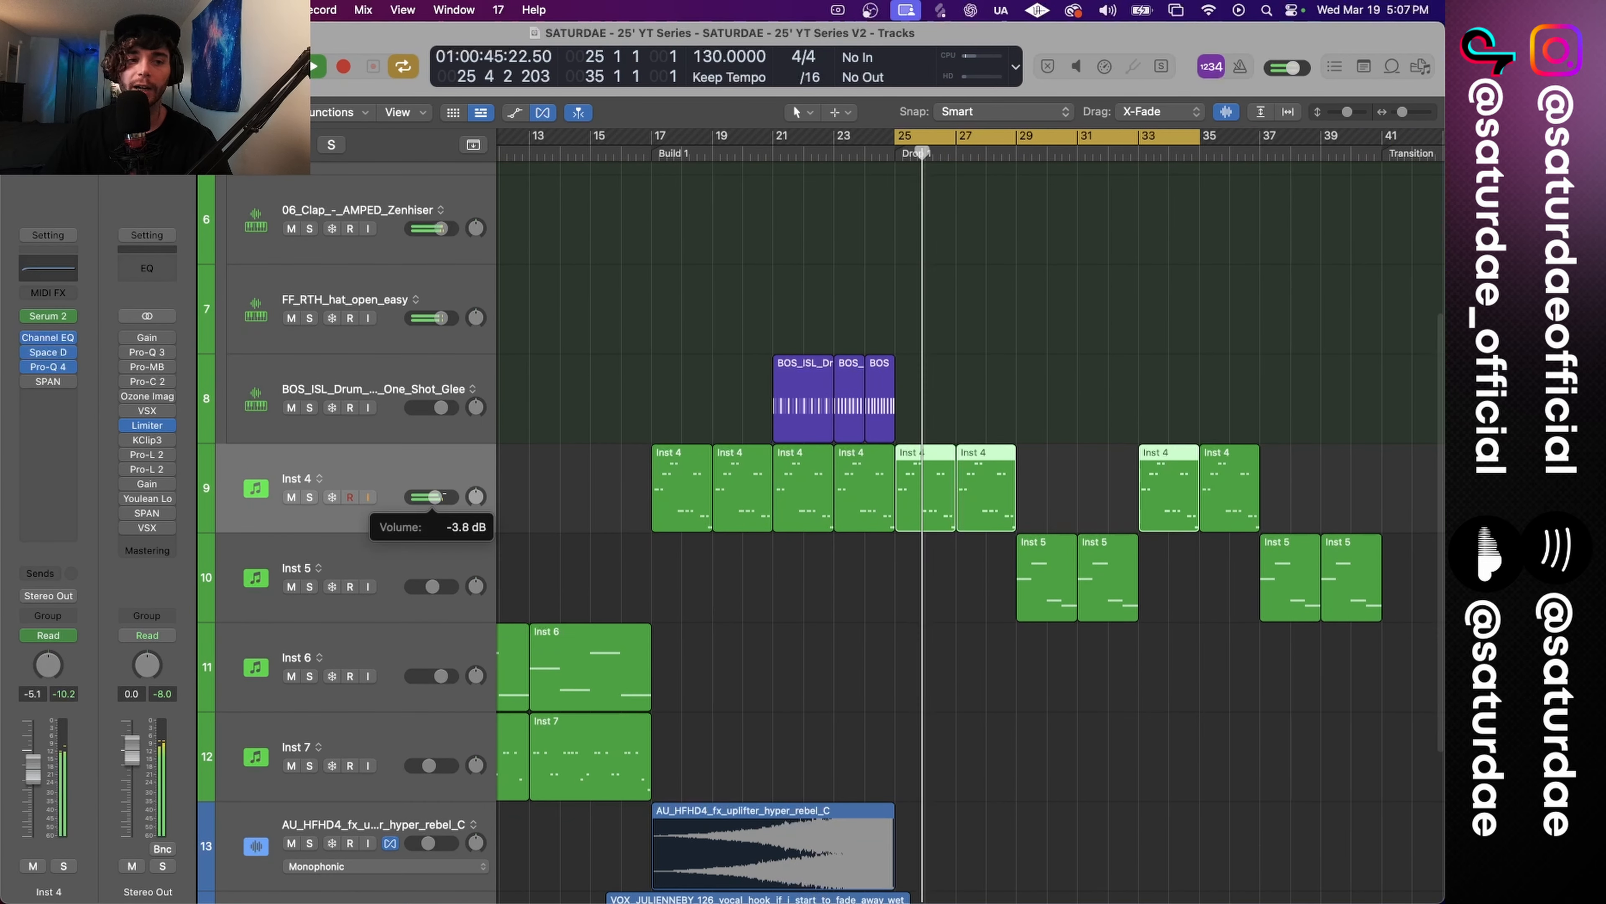
scroll(943, 690, "up", 4)
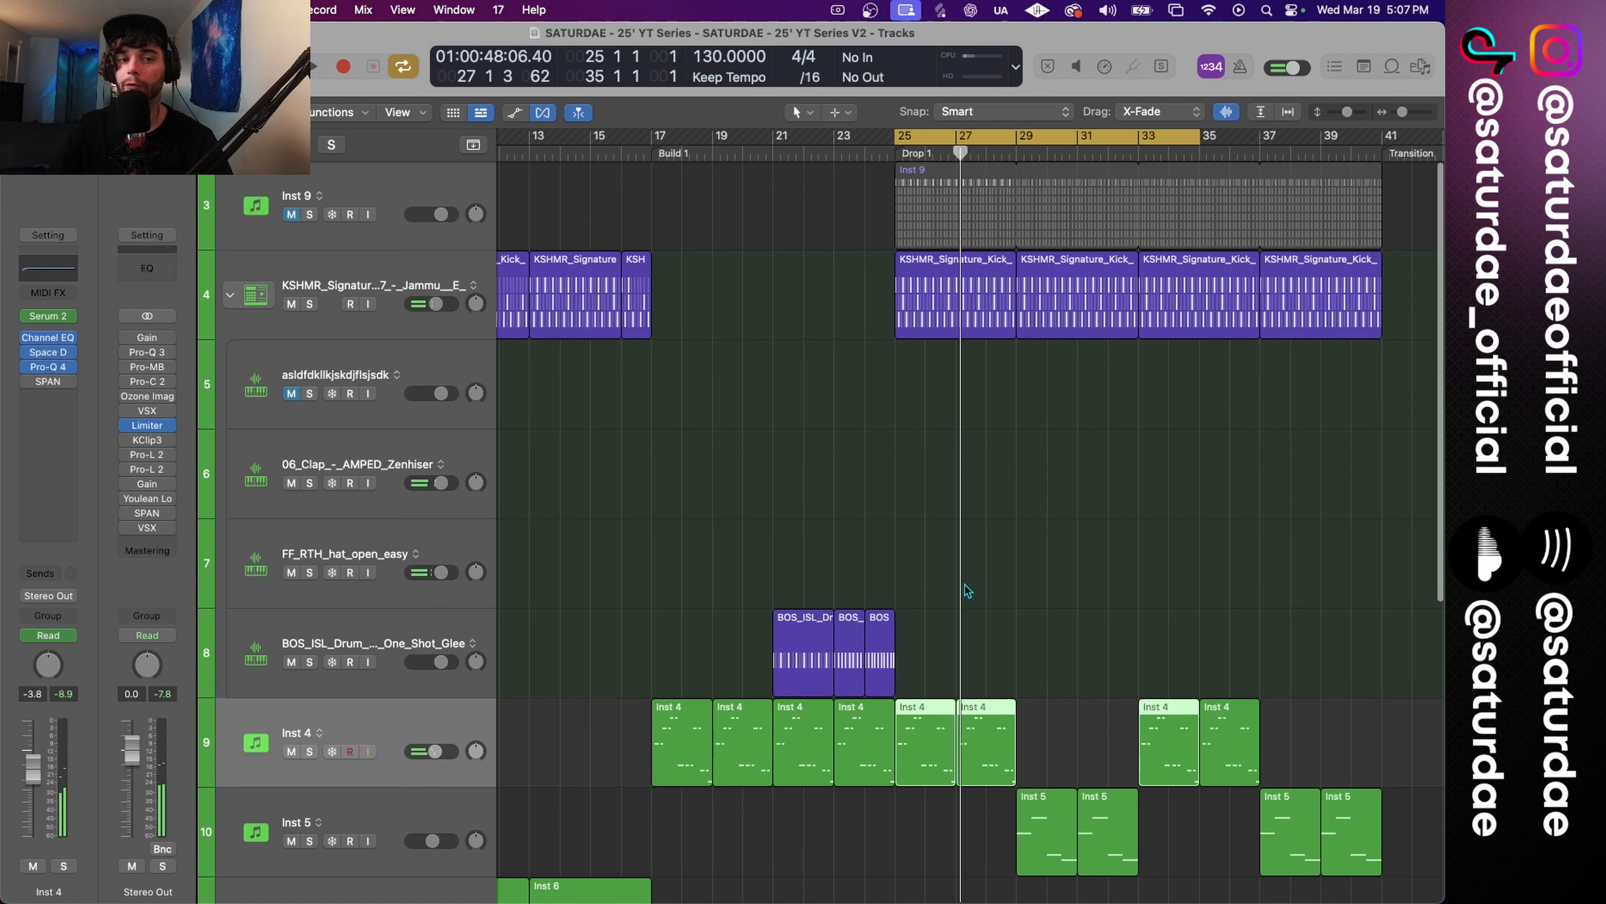
left_click(290, 215)
left_click(373, 186)
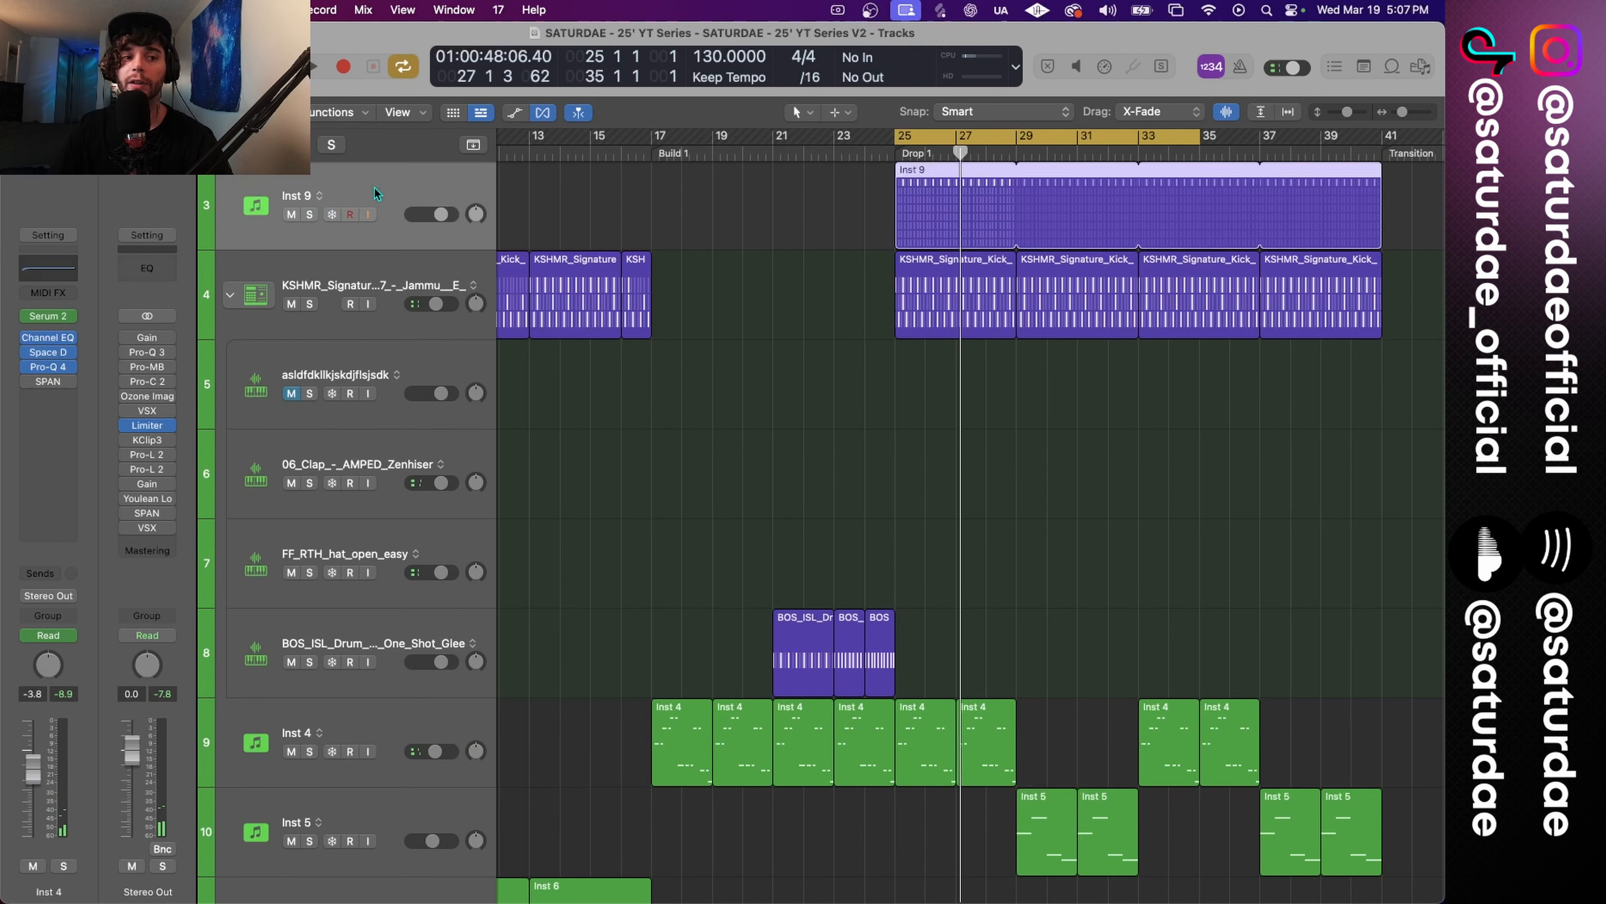
left_click(311, 212)
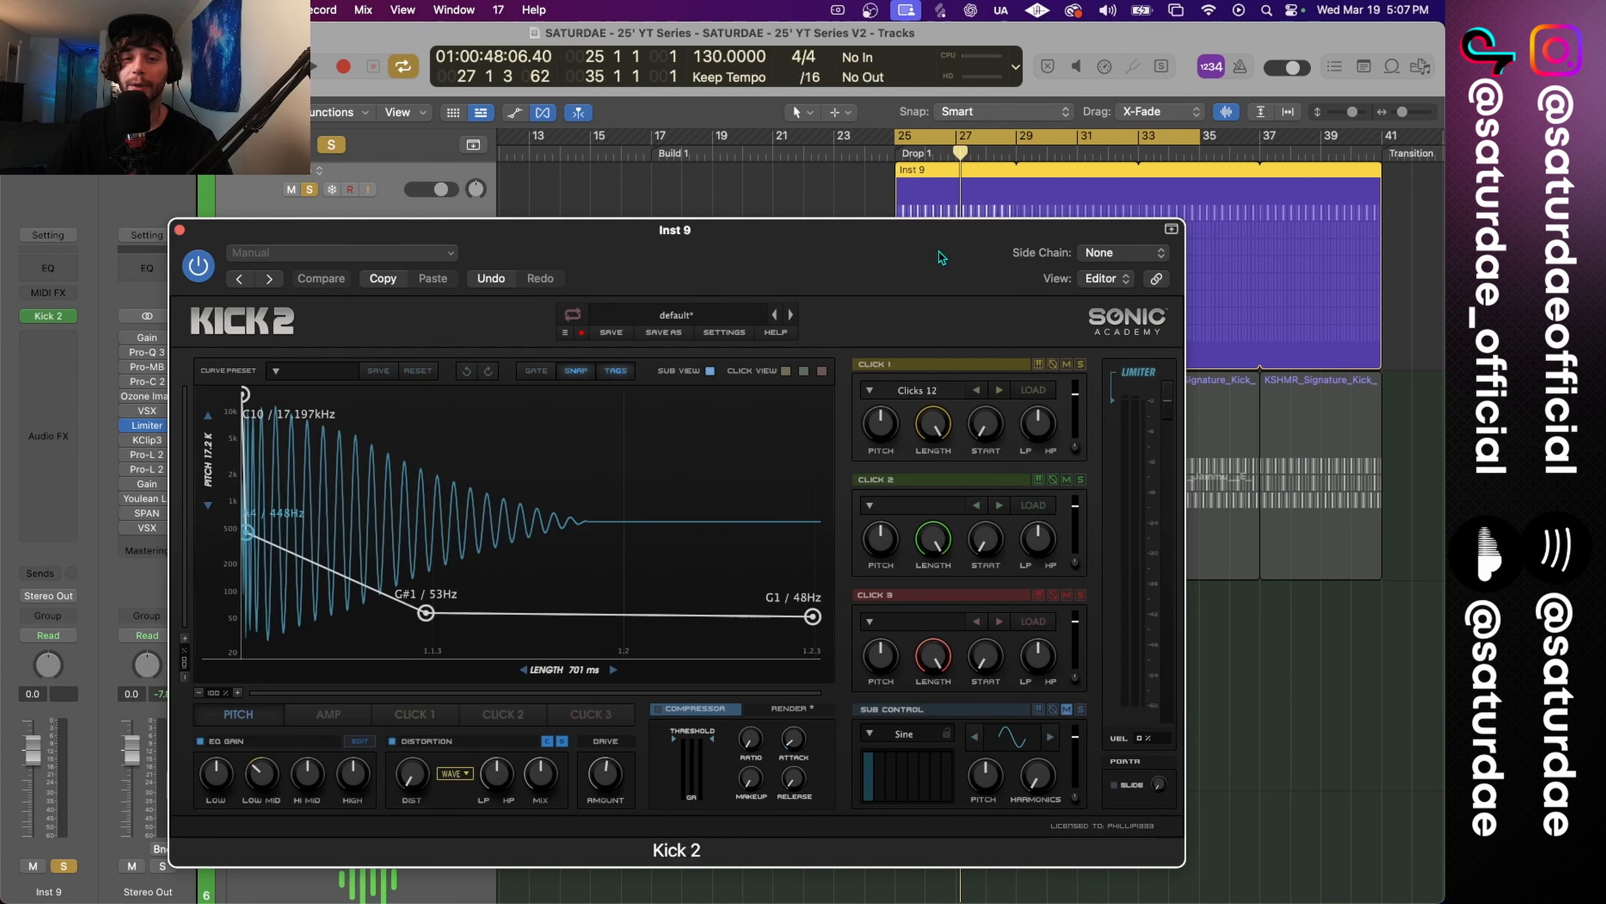
Load the MKV1_Kick_087 sample into the Click 1 layer of Kick 2 and reposition the plugin window.
left_click_drag(942, 258, 854, 236)
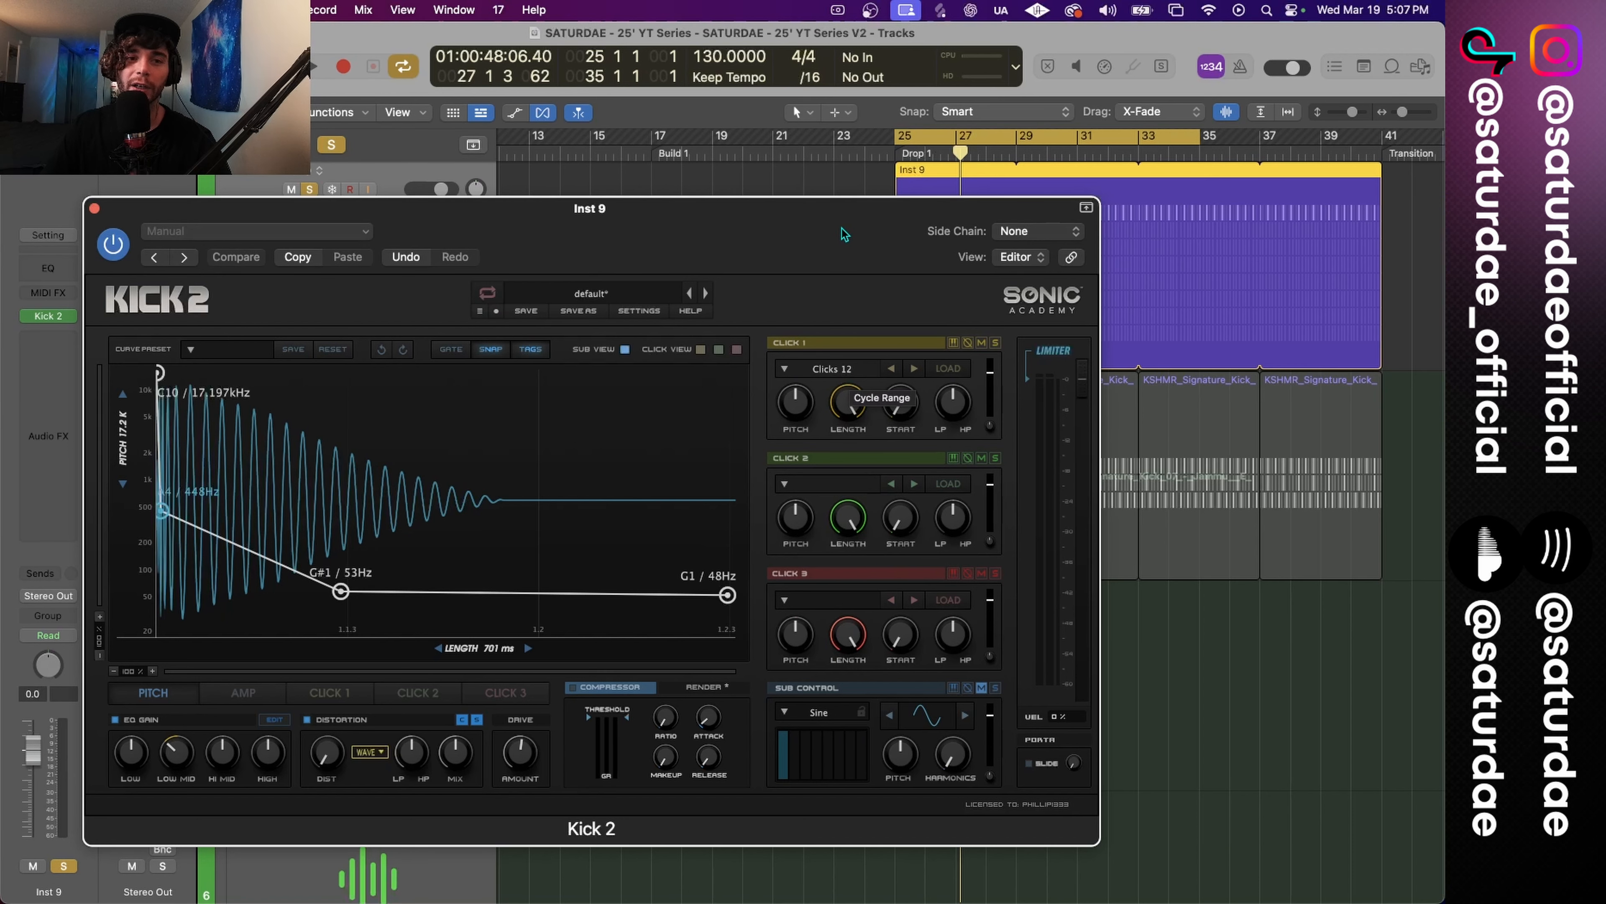
left_click_drag(844, 234, 820, 230)
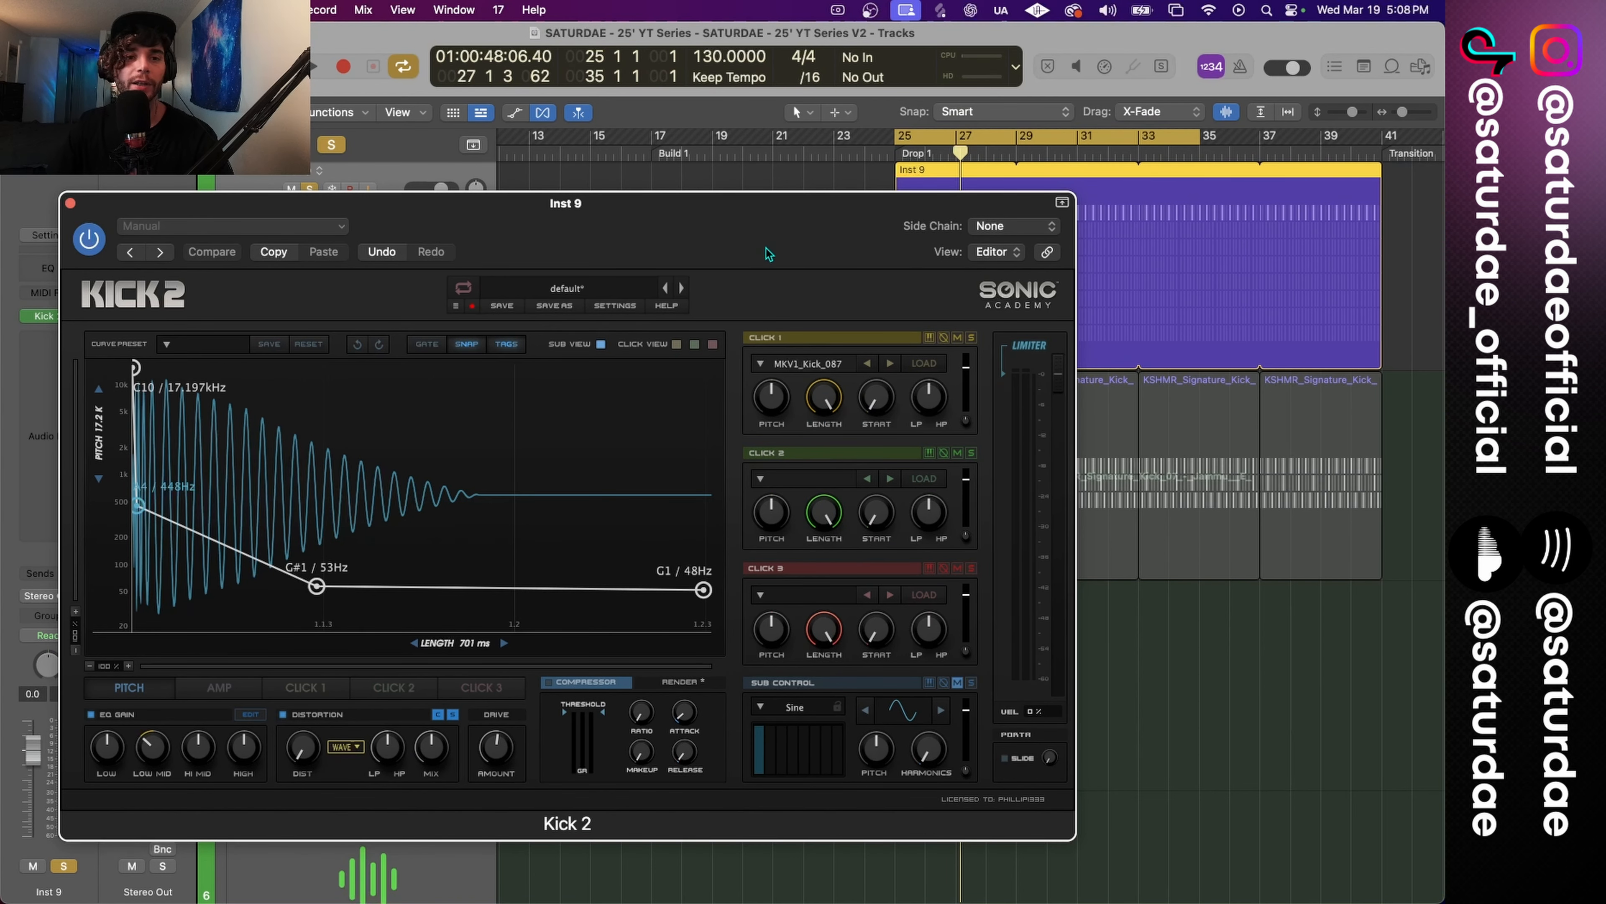
left_click_drag(763, 249, 771, 228)
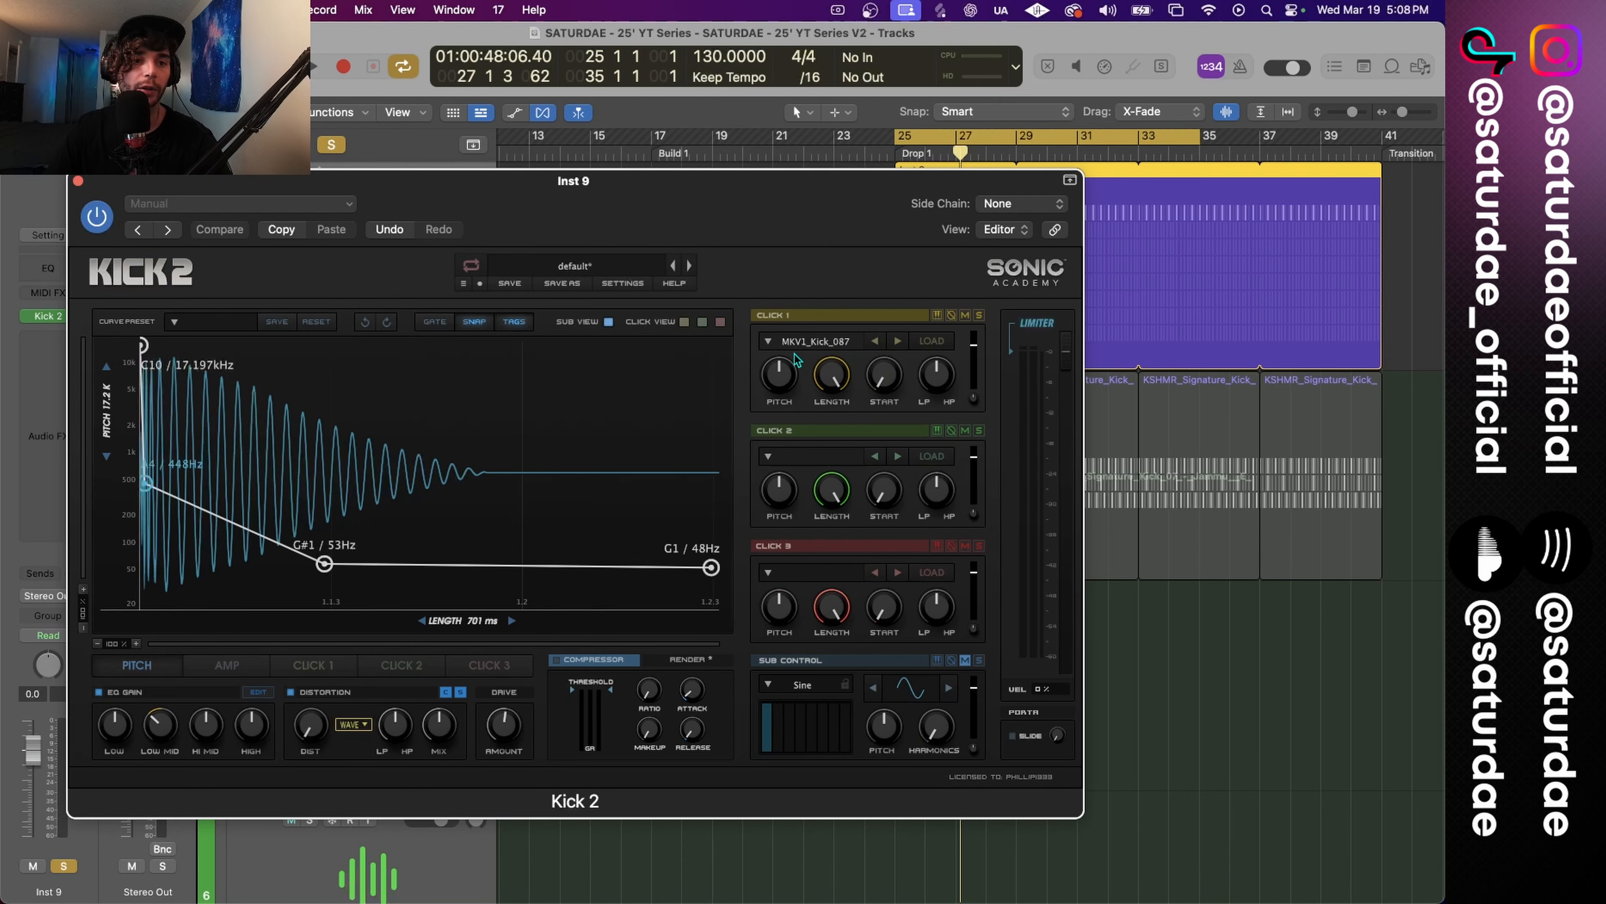
left_click_drag(761, 221, 1027, 310)
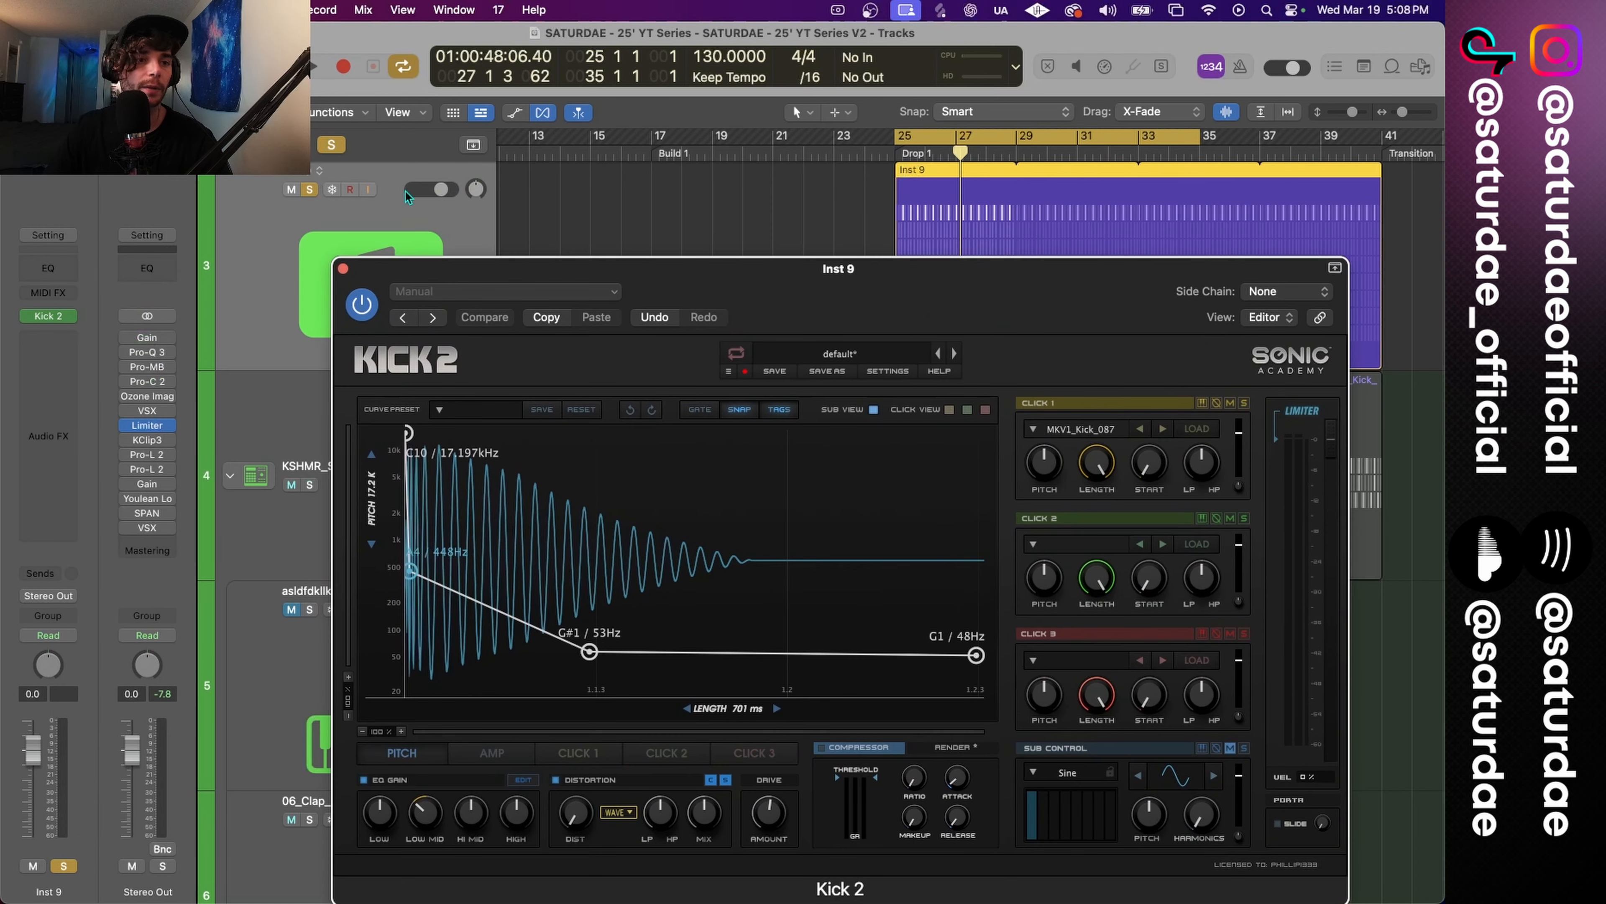
Lower the Inst 9 track volume to -6.2 dB and play the soloed kick in the drop.
left_click_drag(439, 195, 427, 188)
key("space")
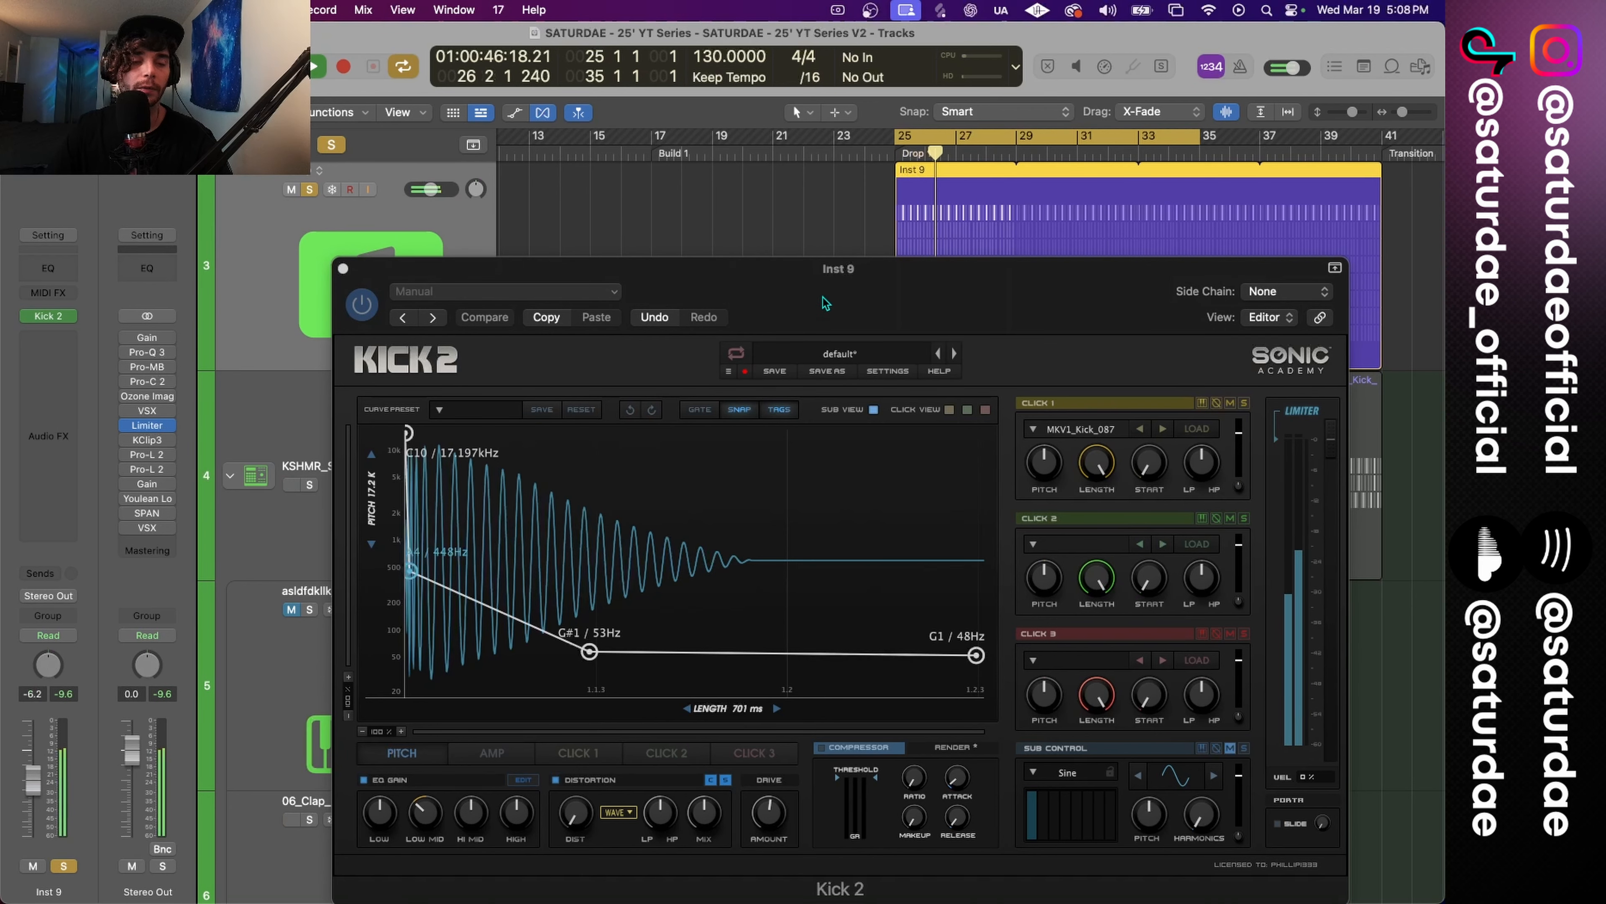
left_click_drag(822, 298, 707, 191)
key("space")
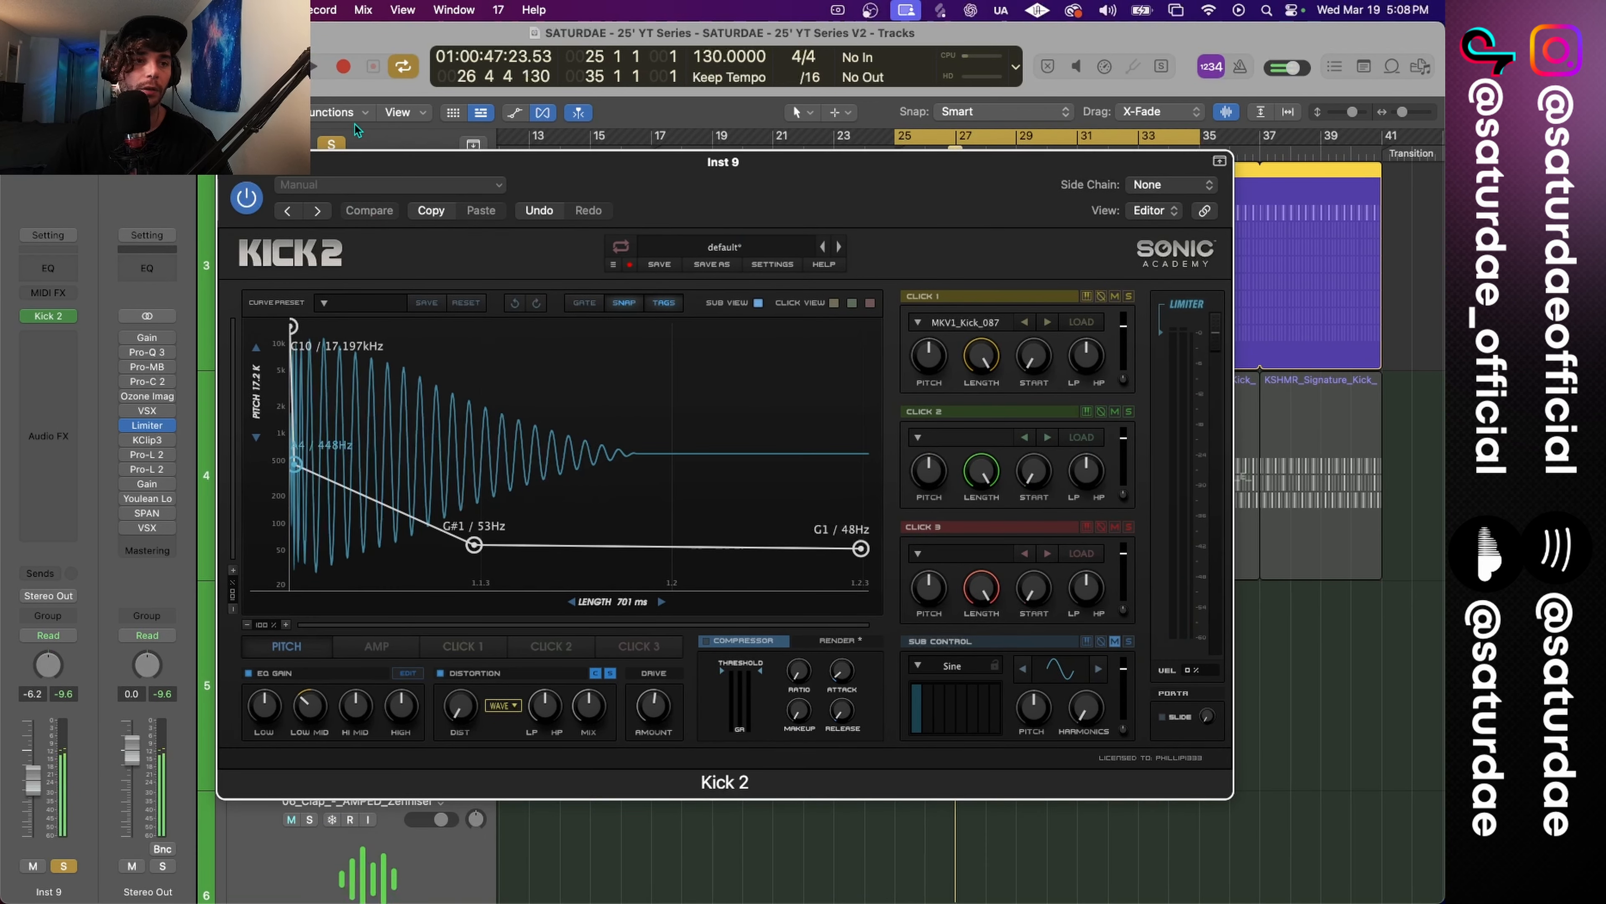
Clear the solo and play the drop to hear the Inst 9 kick in the full mix, repositioning the Kick 2 window.
left_click(332, 145)
left_click_drag(791, 210, 775, 359)
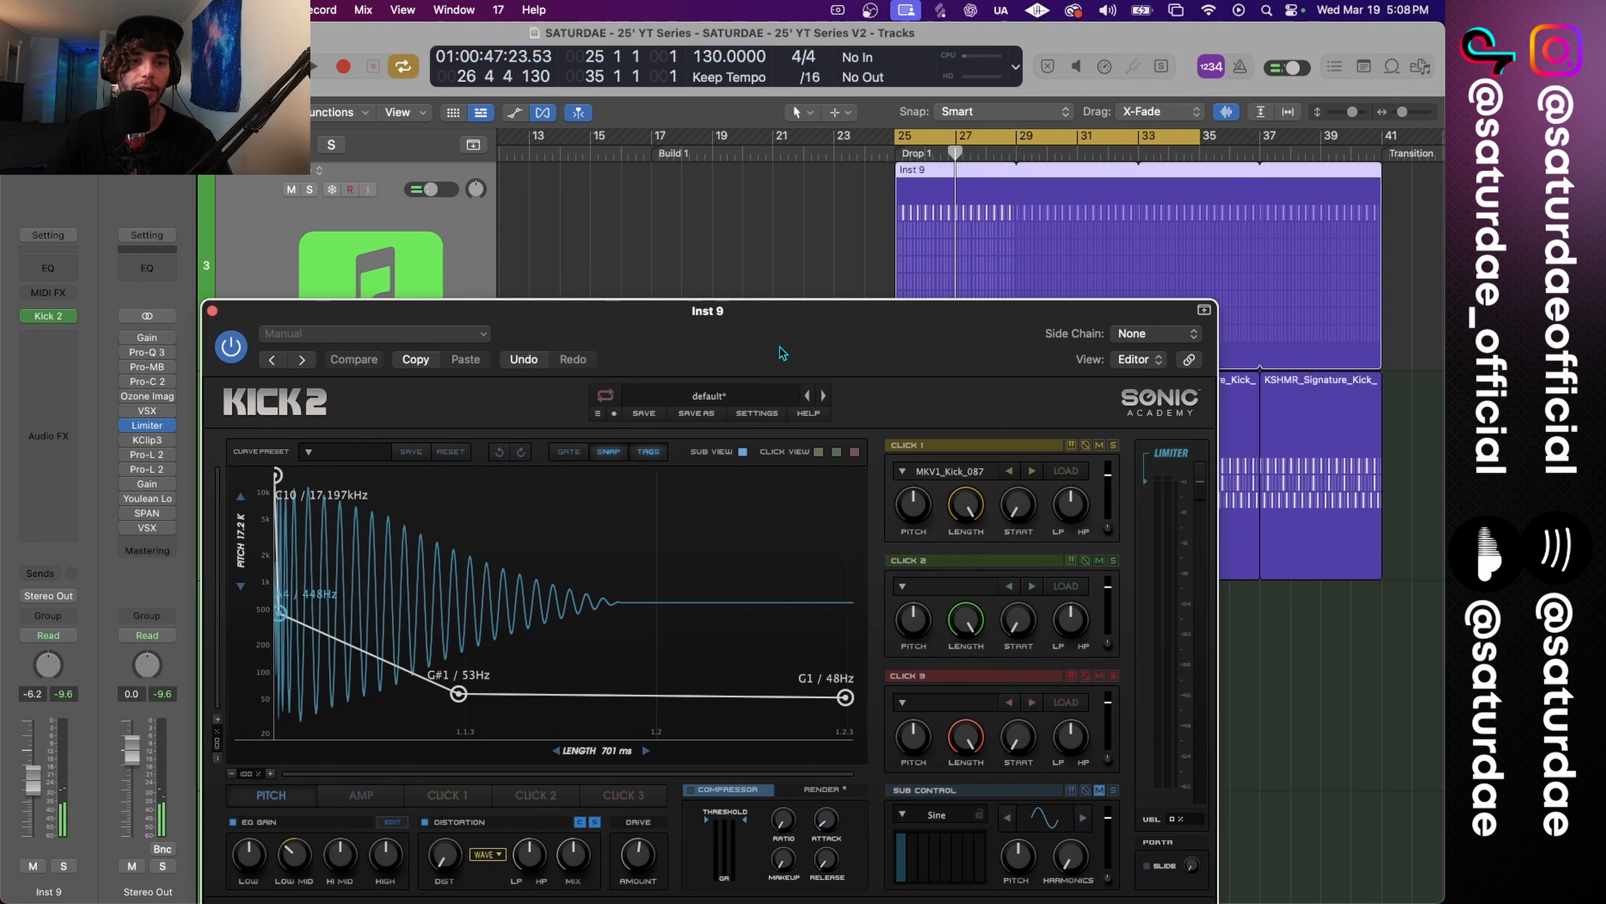
key("space")
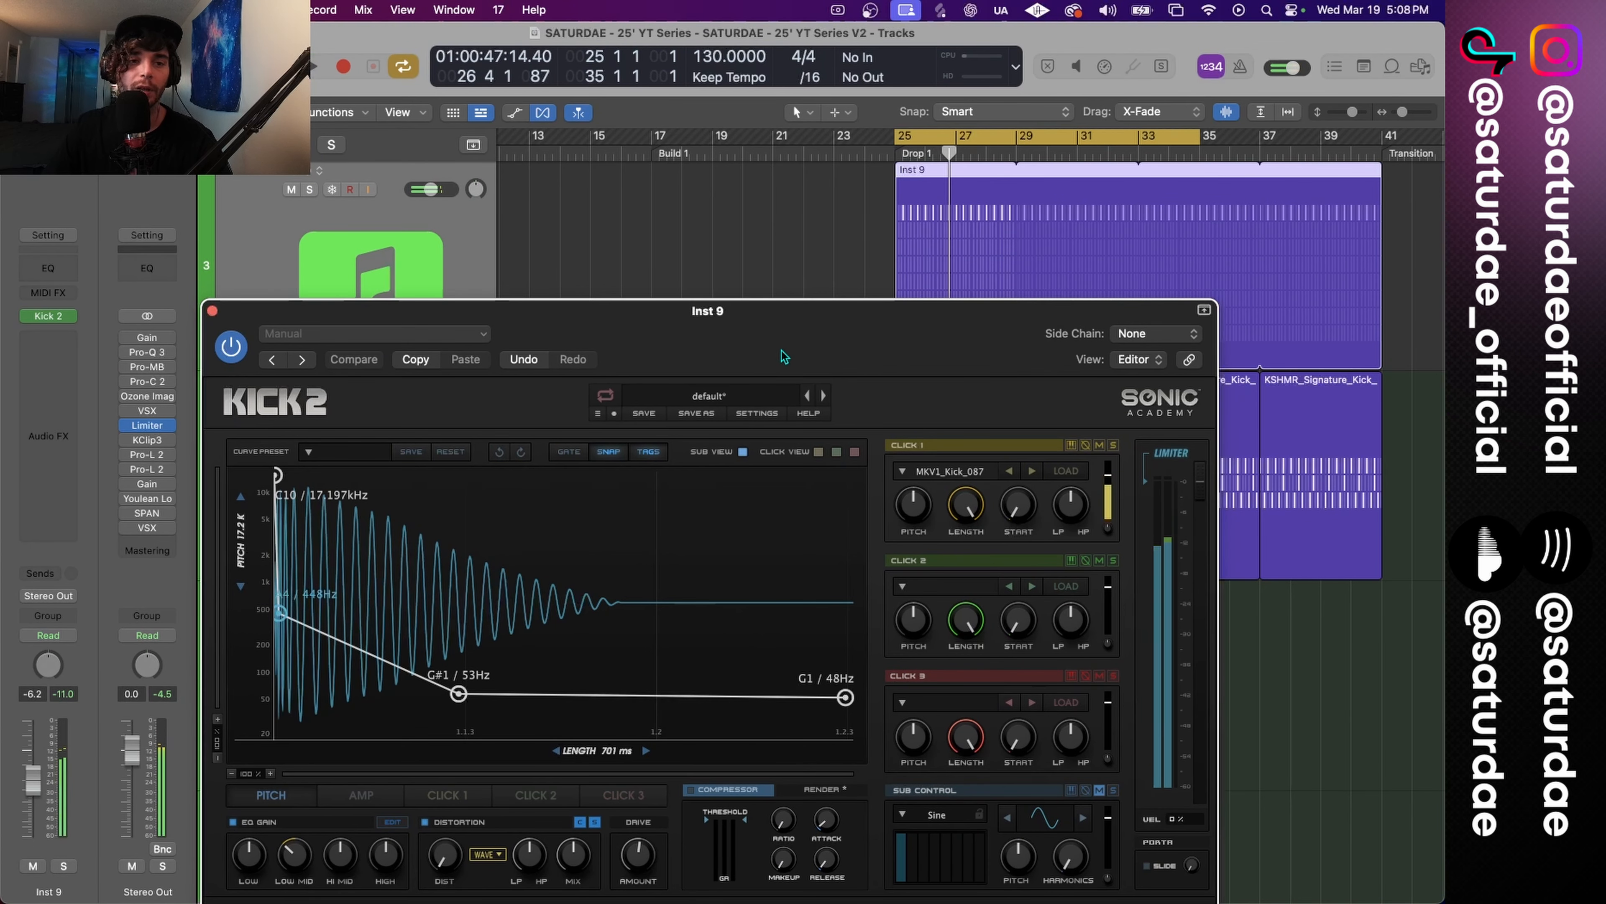
left_click_drag(784, 358, 743, 134)
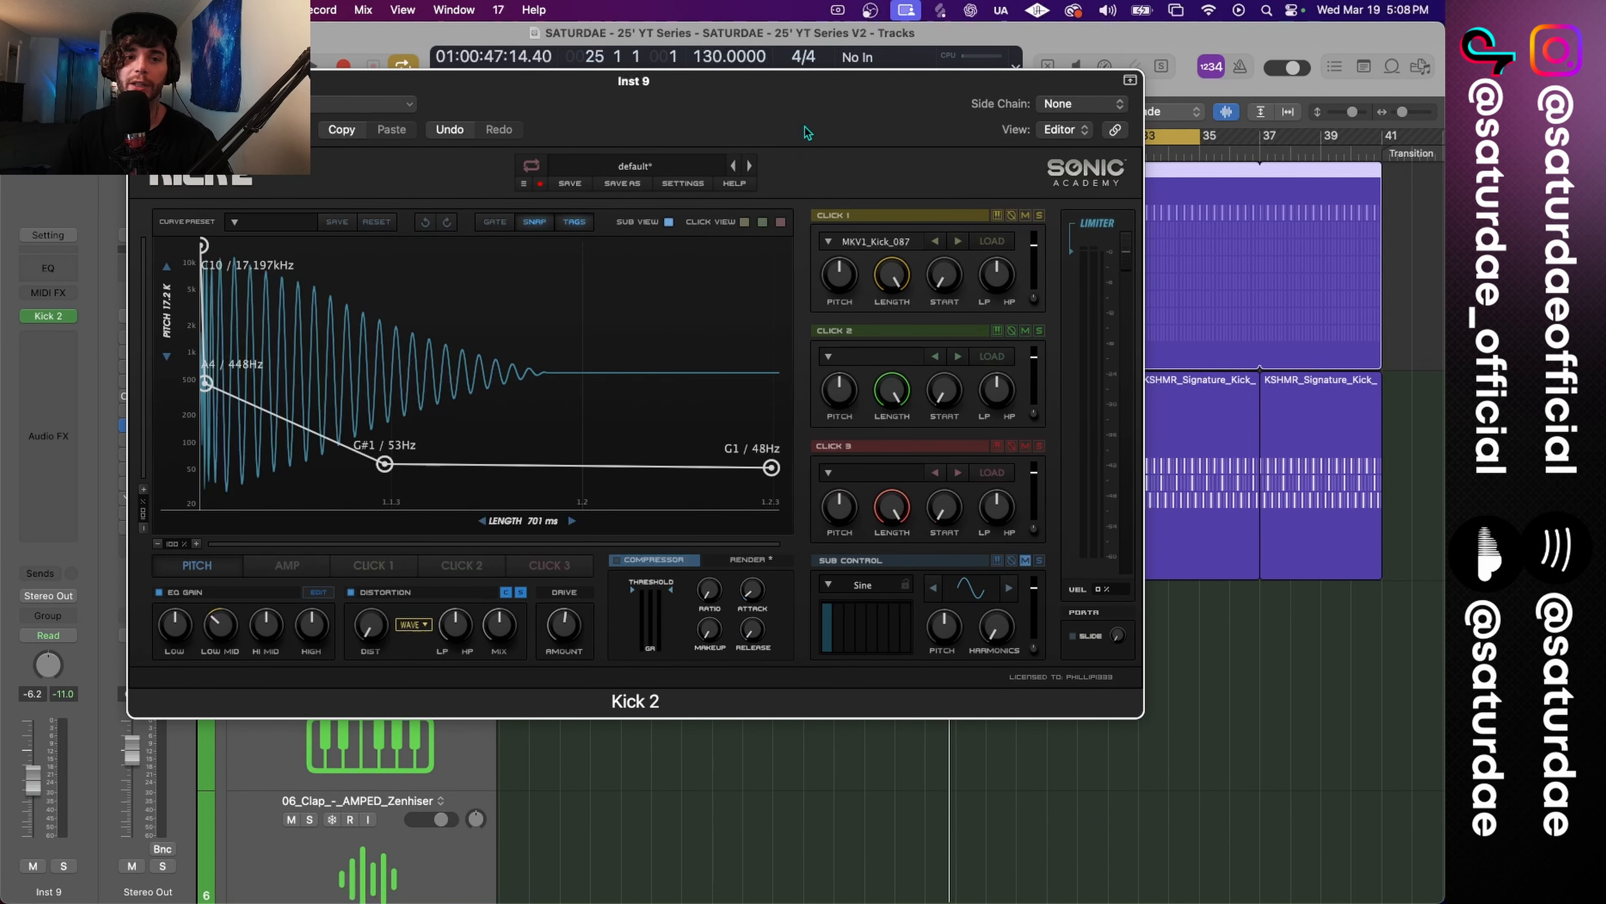
Load the KMRBI_SJ_kick_one_shot_broken sample from Splice into the Click 2 layer of Kick 2 and apply high-pass filtering to it.
left_click(941, 9)
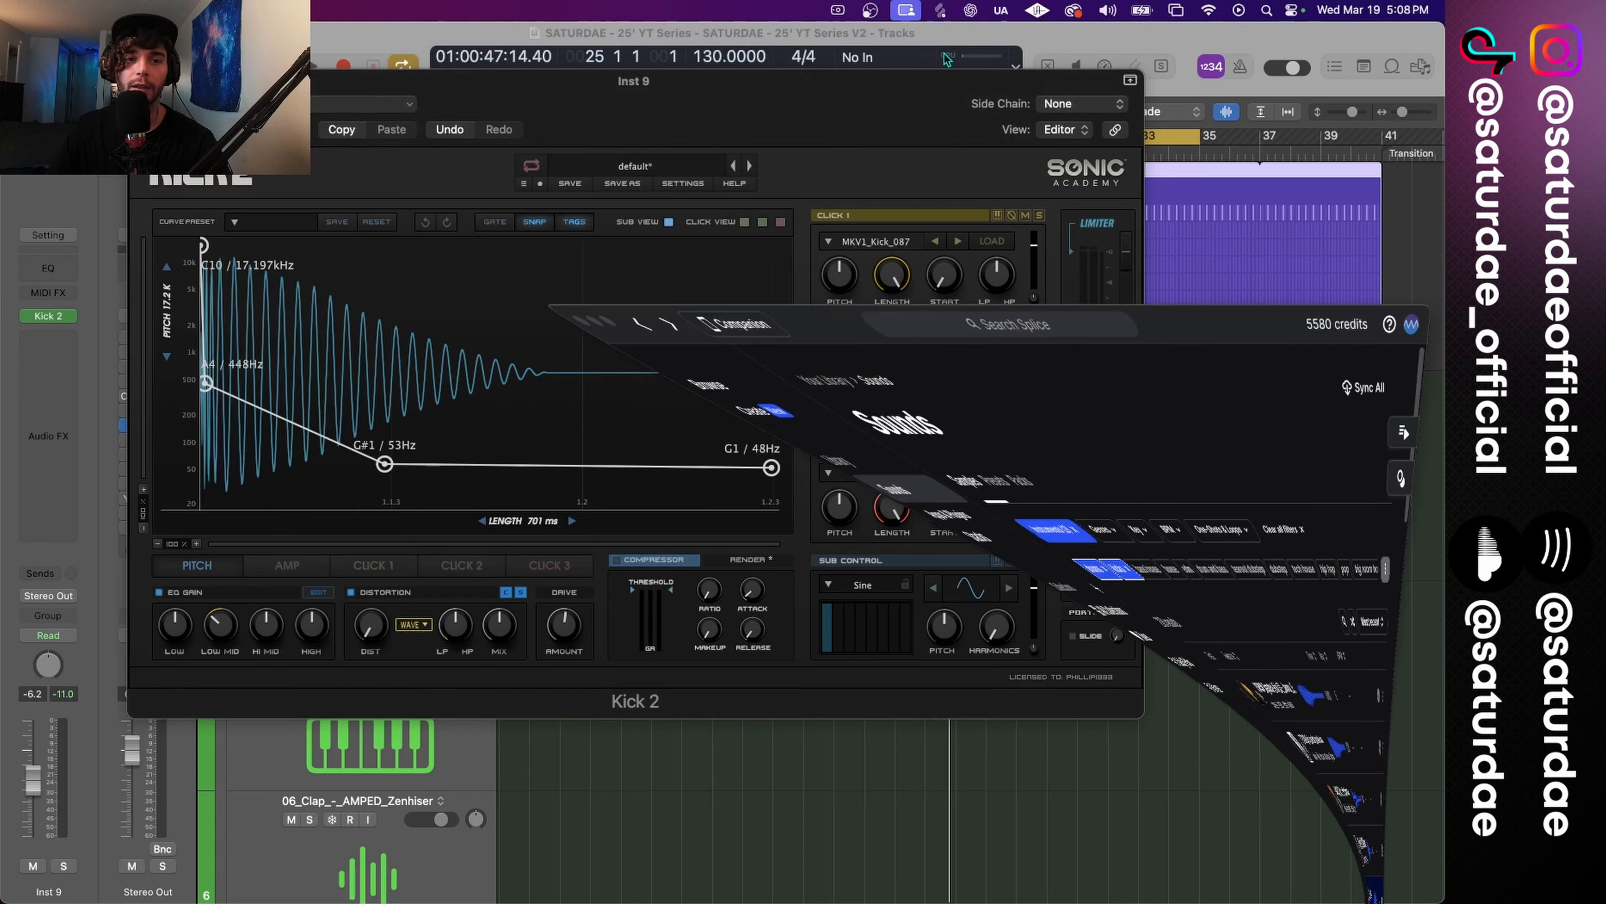
left_click(588, 515)
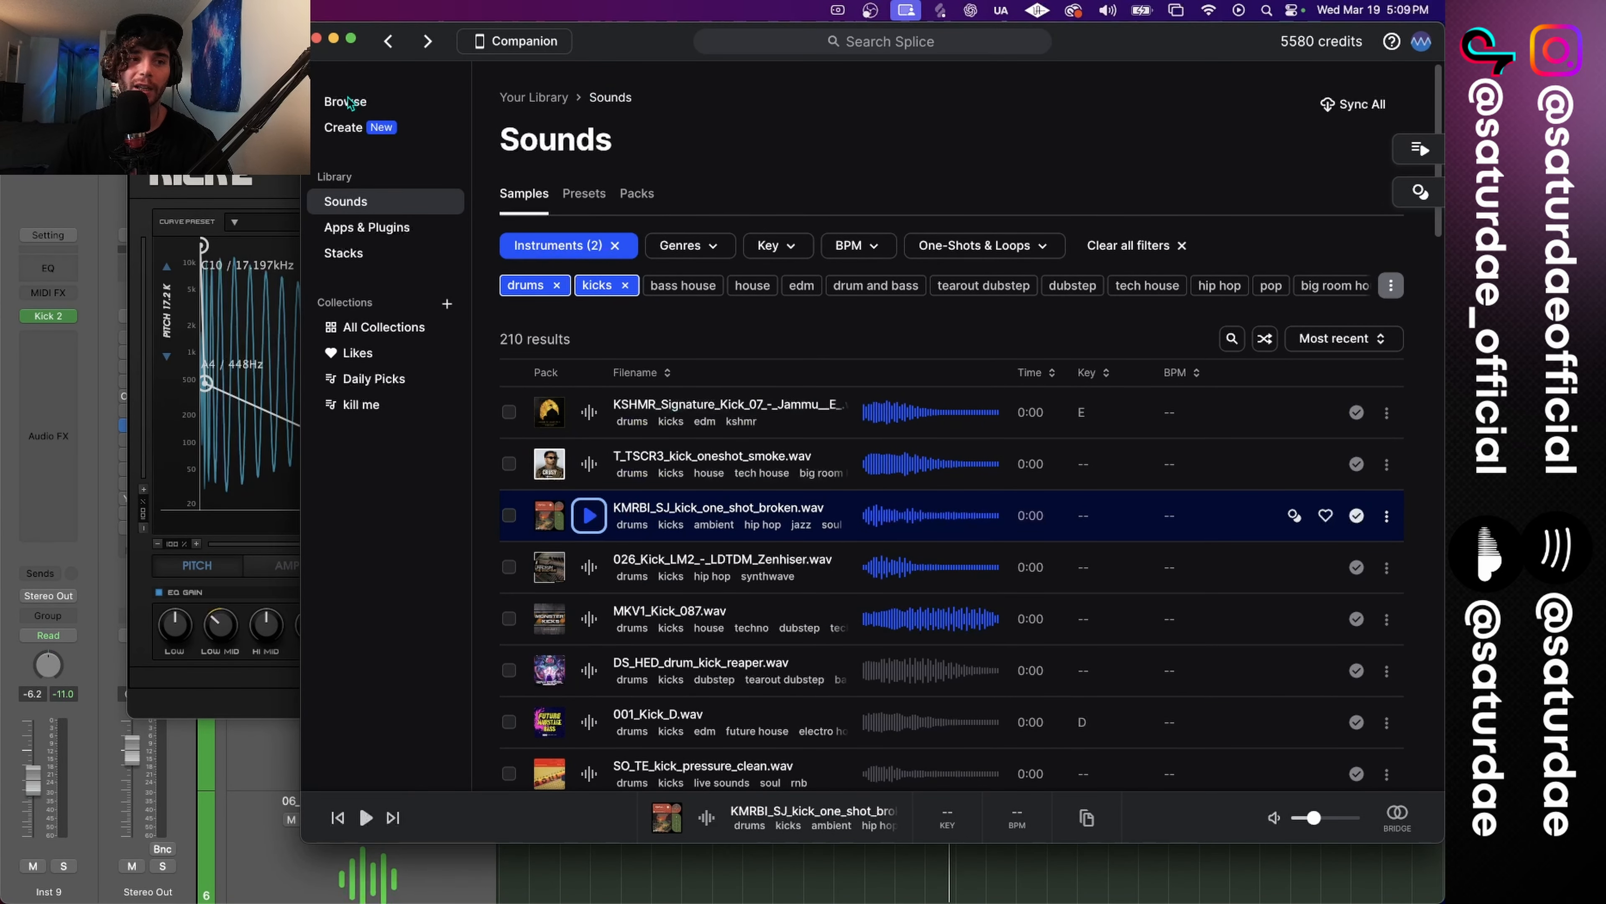
left_click(278, 152)
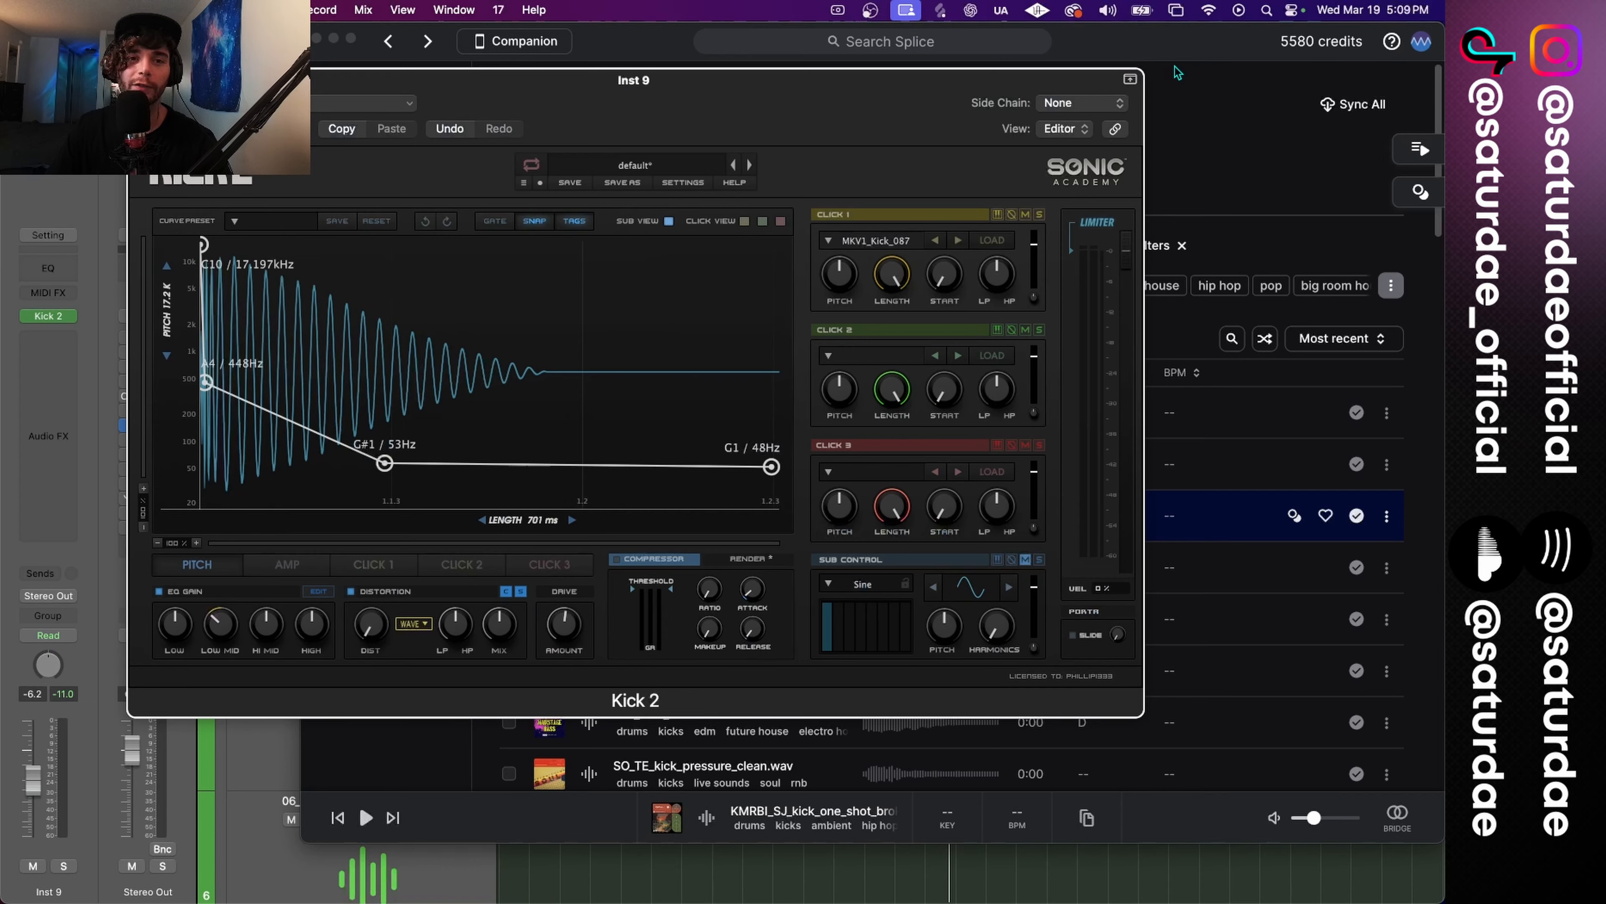
left_click_drag(1178, 68, 1307, 451)
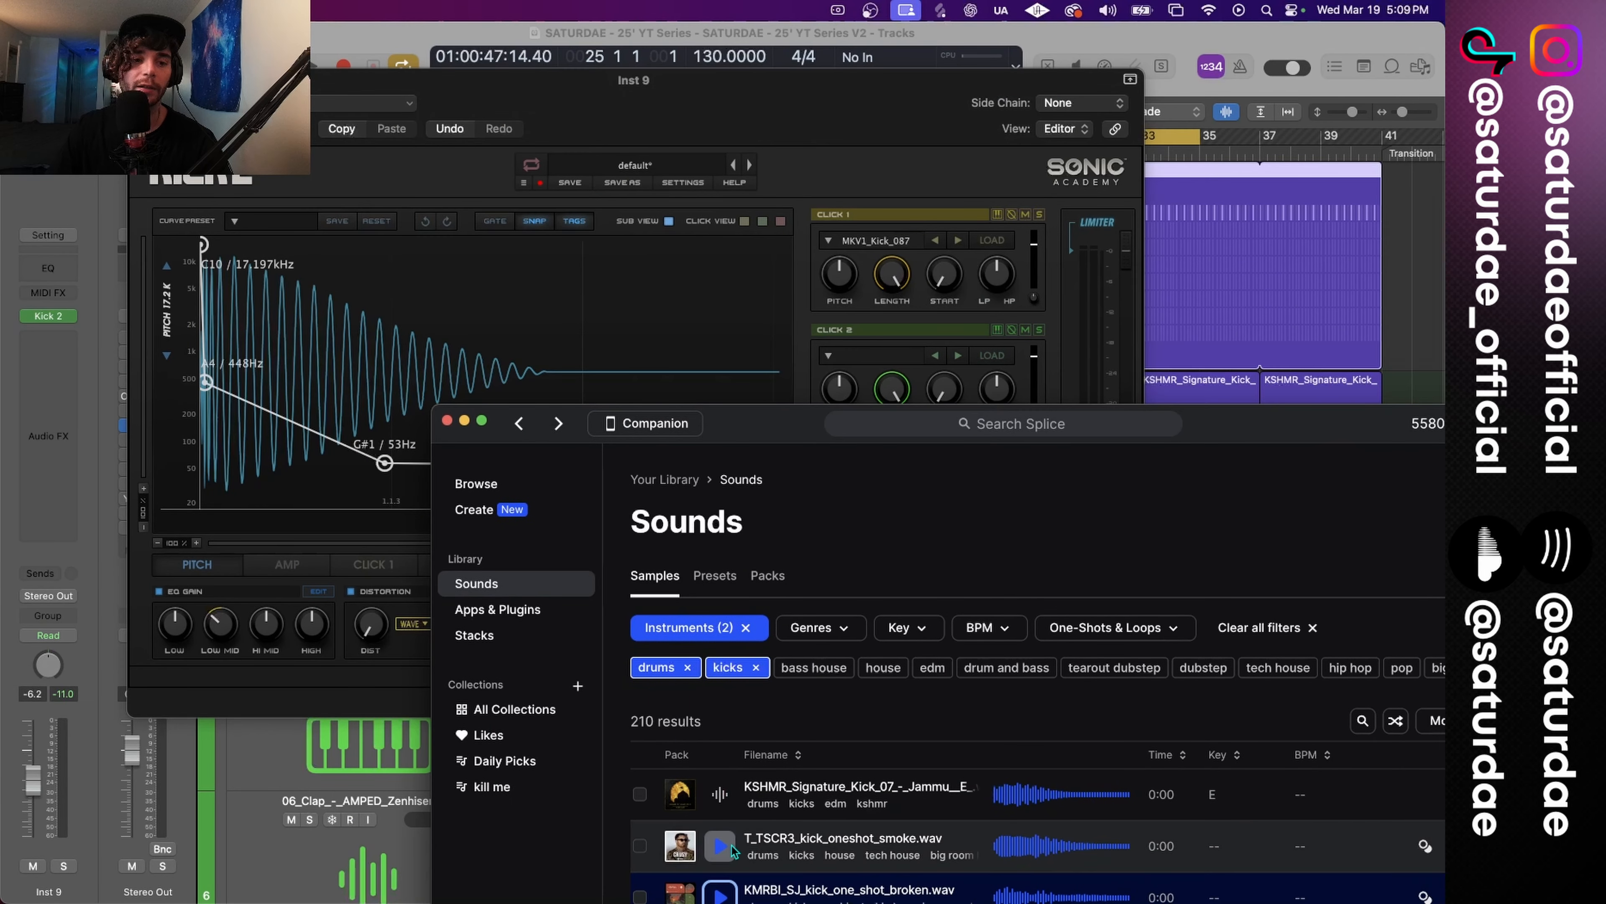
left_click_drag(763, 837, 898, 373)
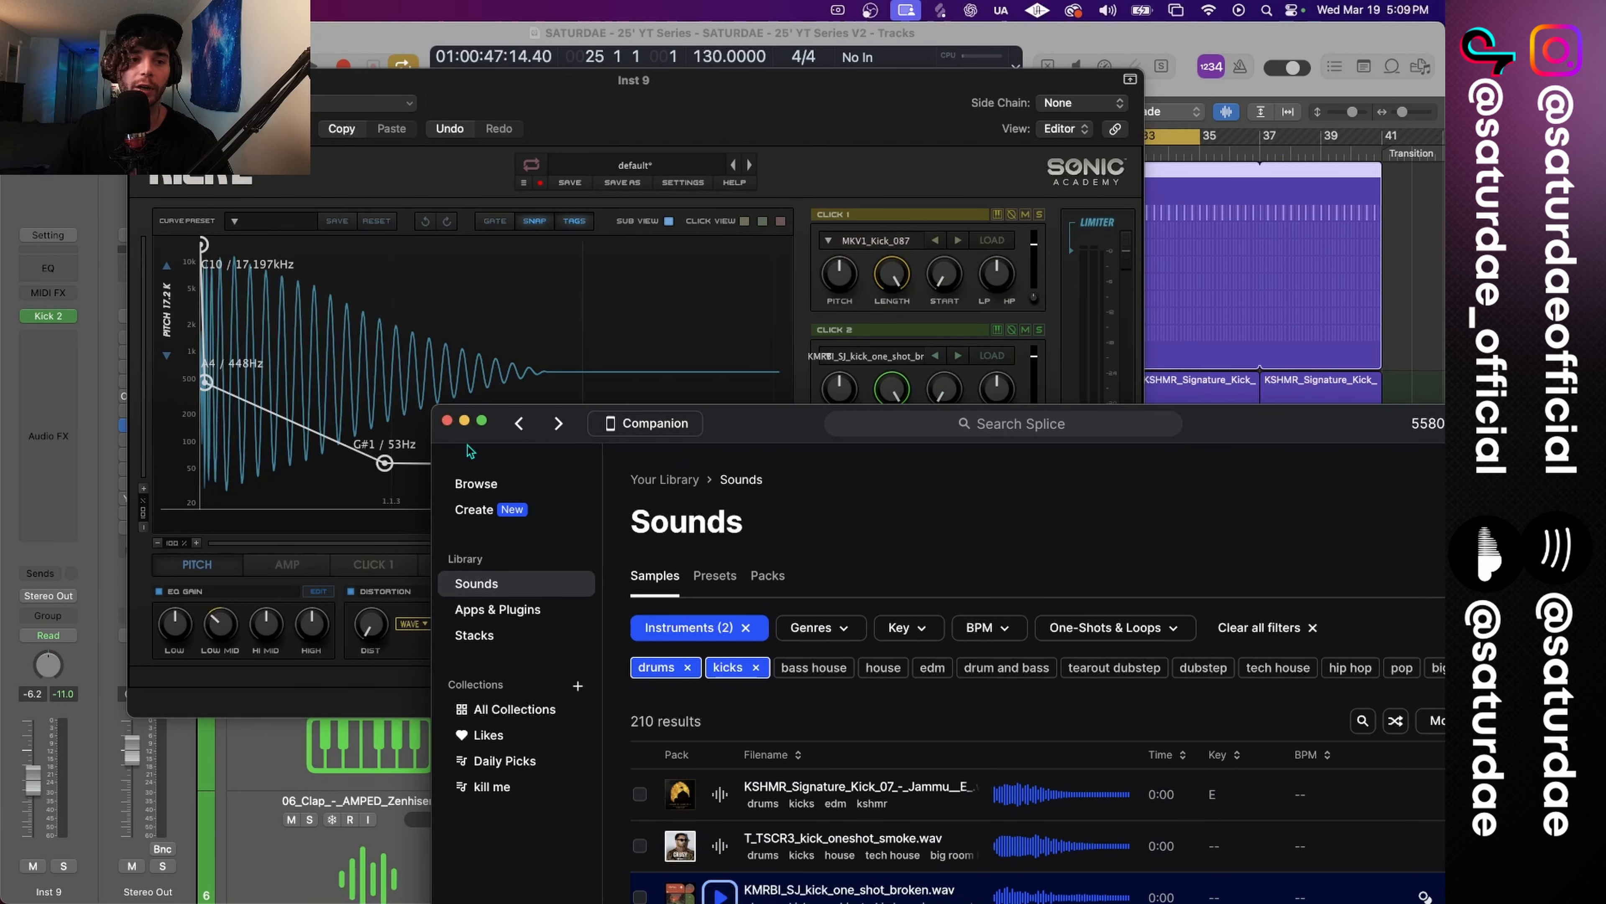
left_click(465, 421)
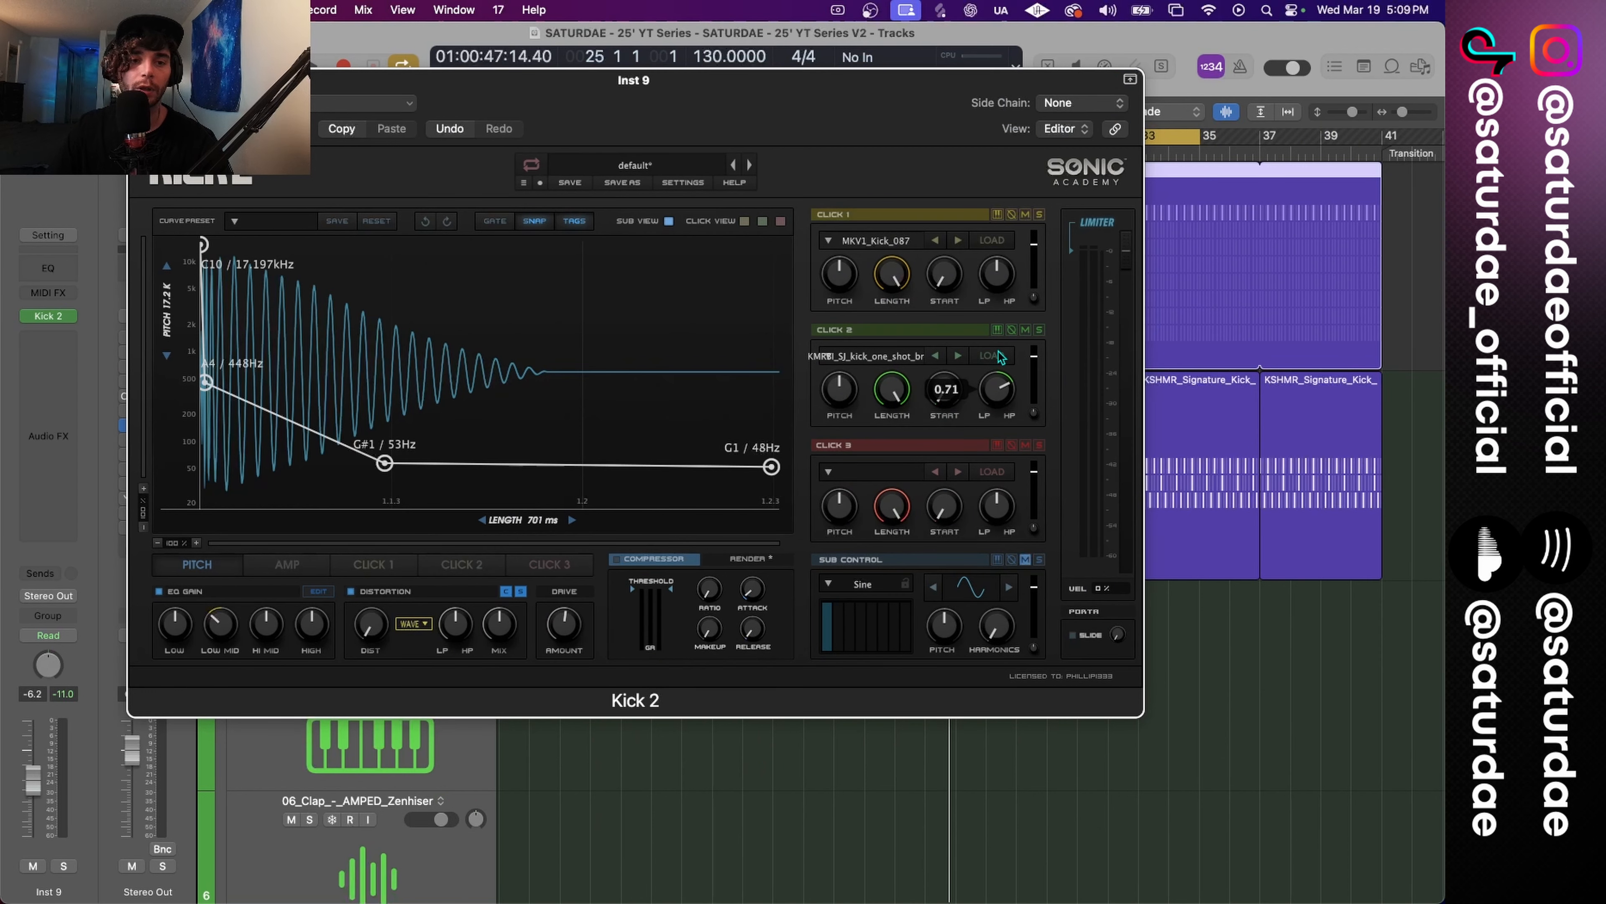
left_click_drag(999, 351, 999, 349)
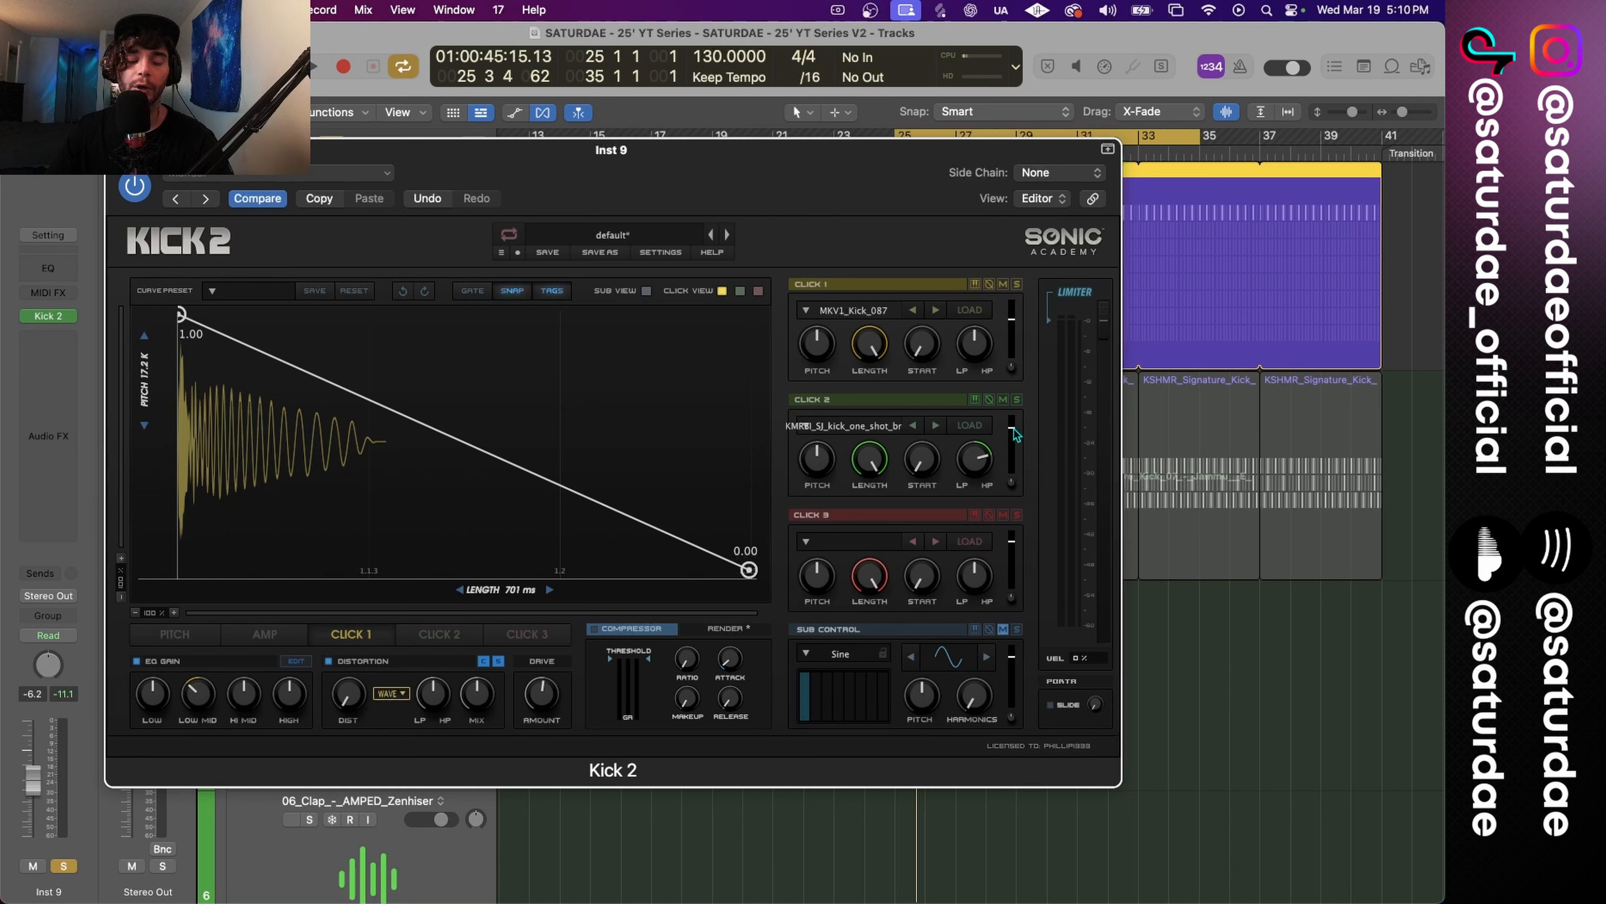
mouse_move(1016, 439)
Set the kick length to 432 ms and shape Click 1's envelope to hold at 1.00 before falling to 0.00.
left_click(284, 638)
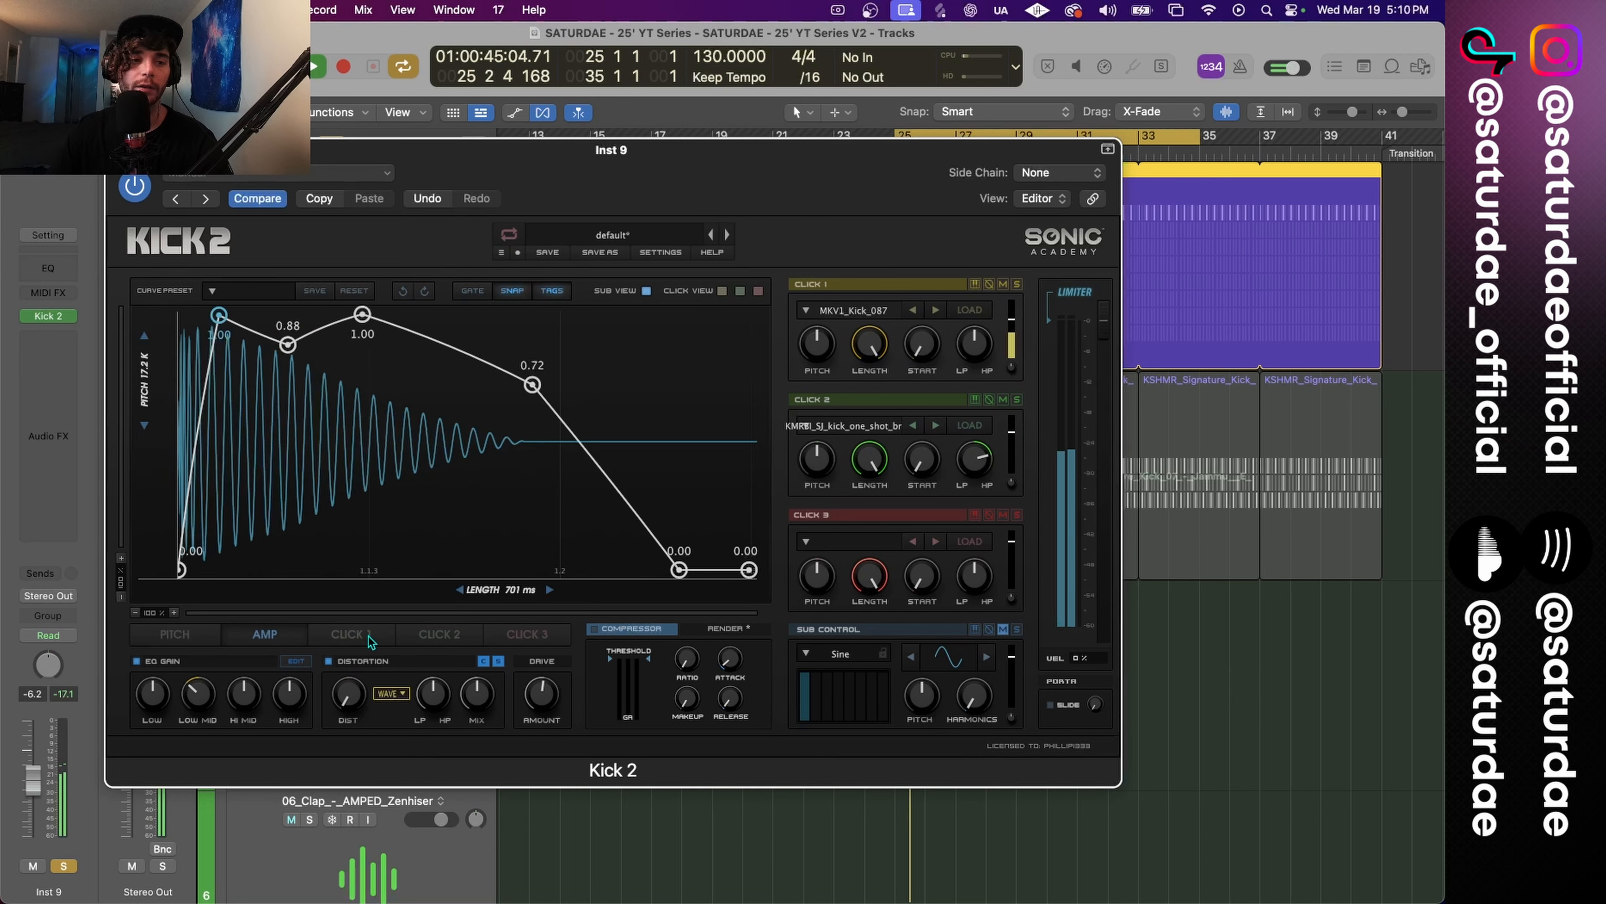
left_click(348, 636)
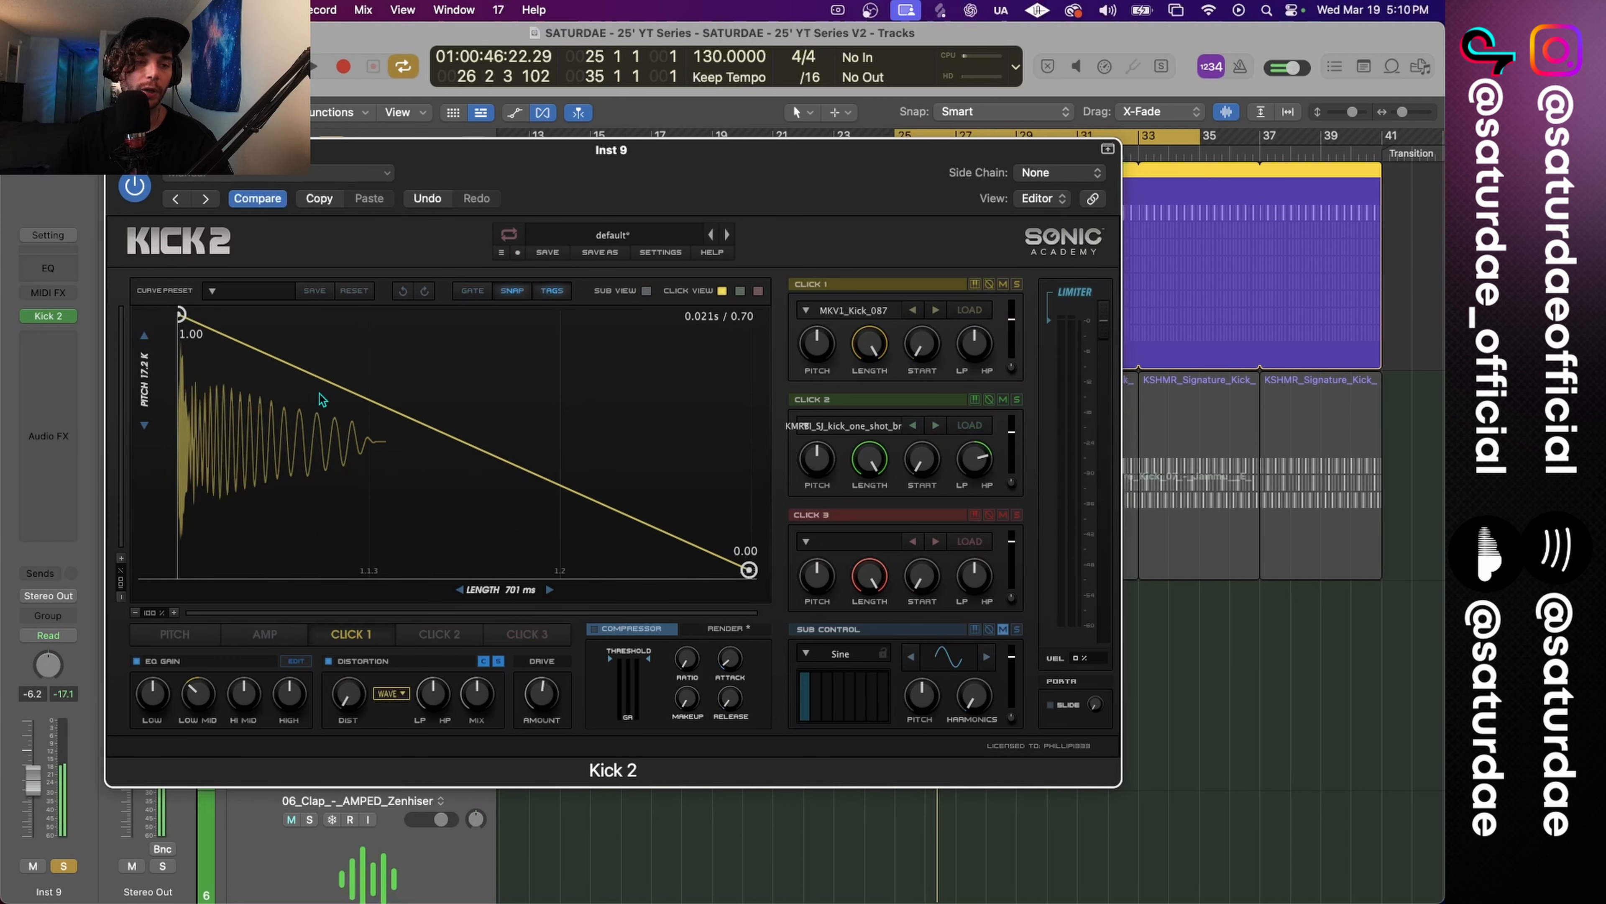
left_click_drag(328, 388, 388, 280)
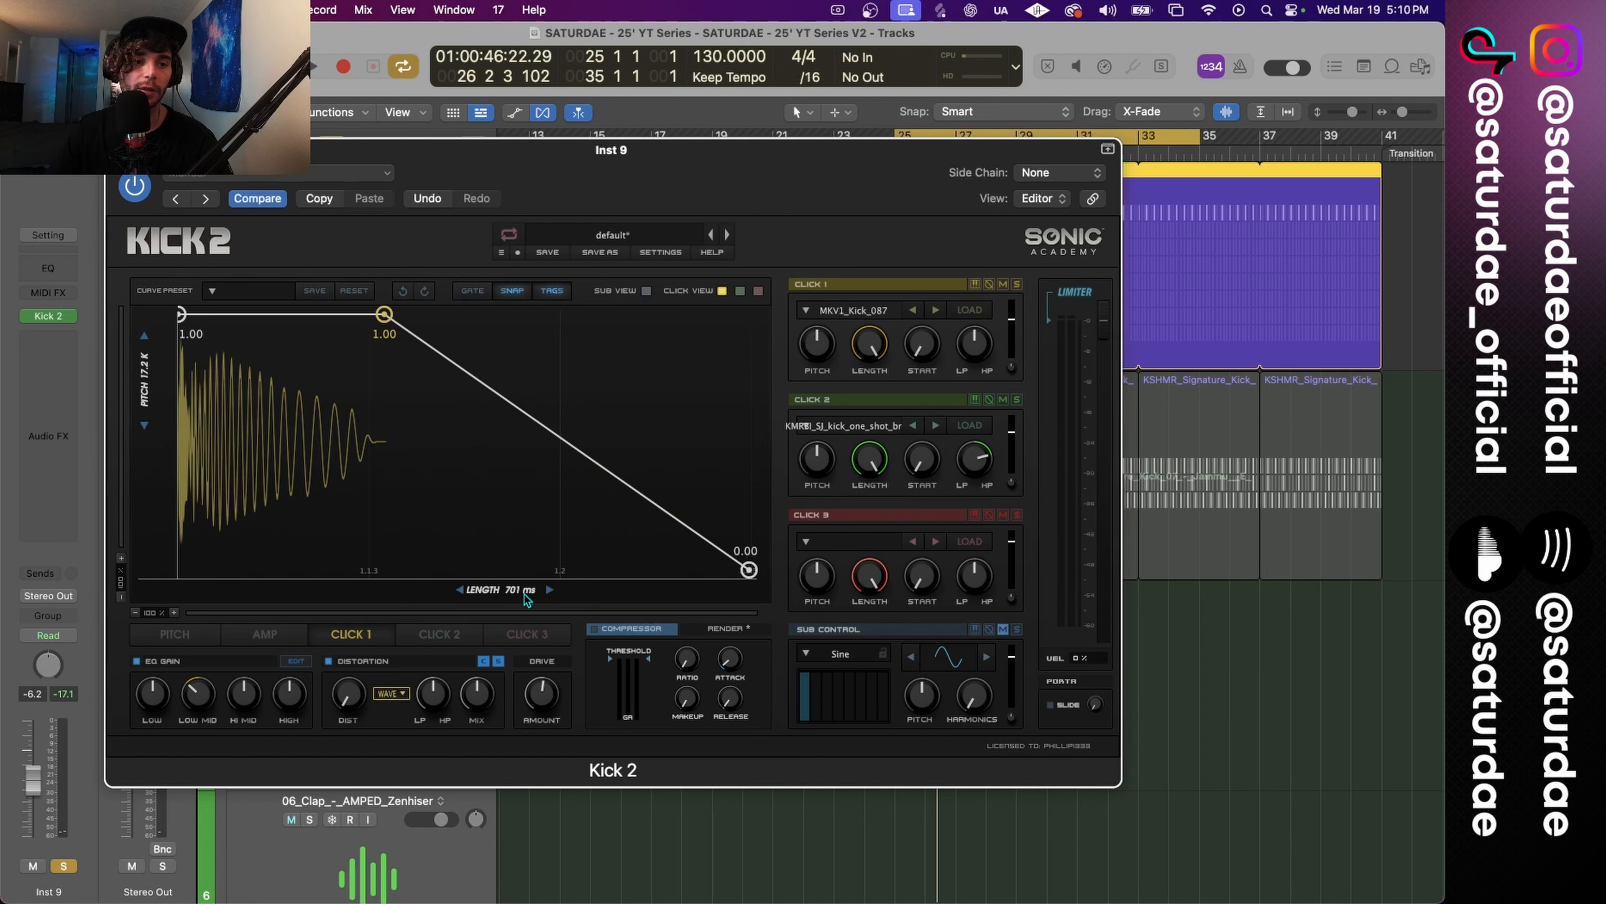
left_click_drag(524, 594, 499, 583)
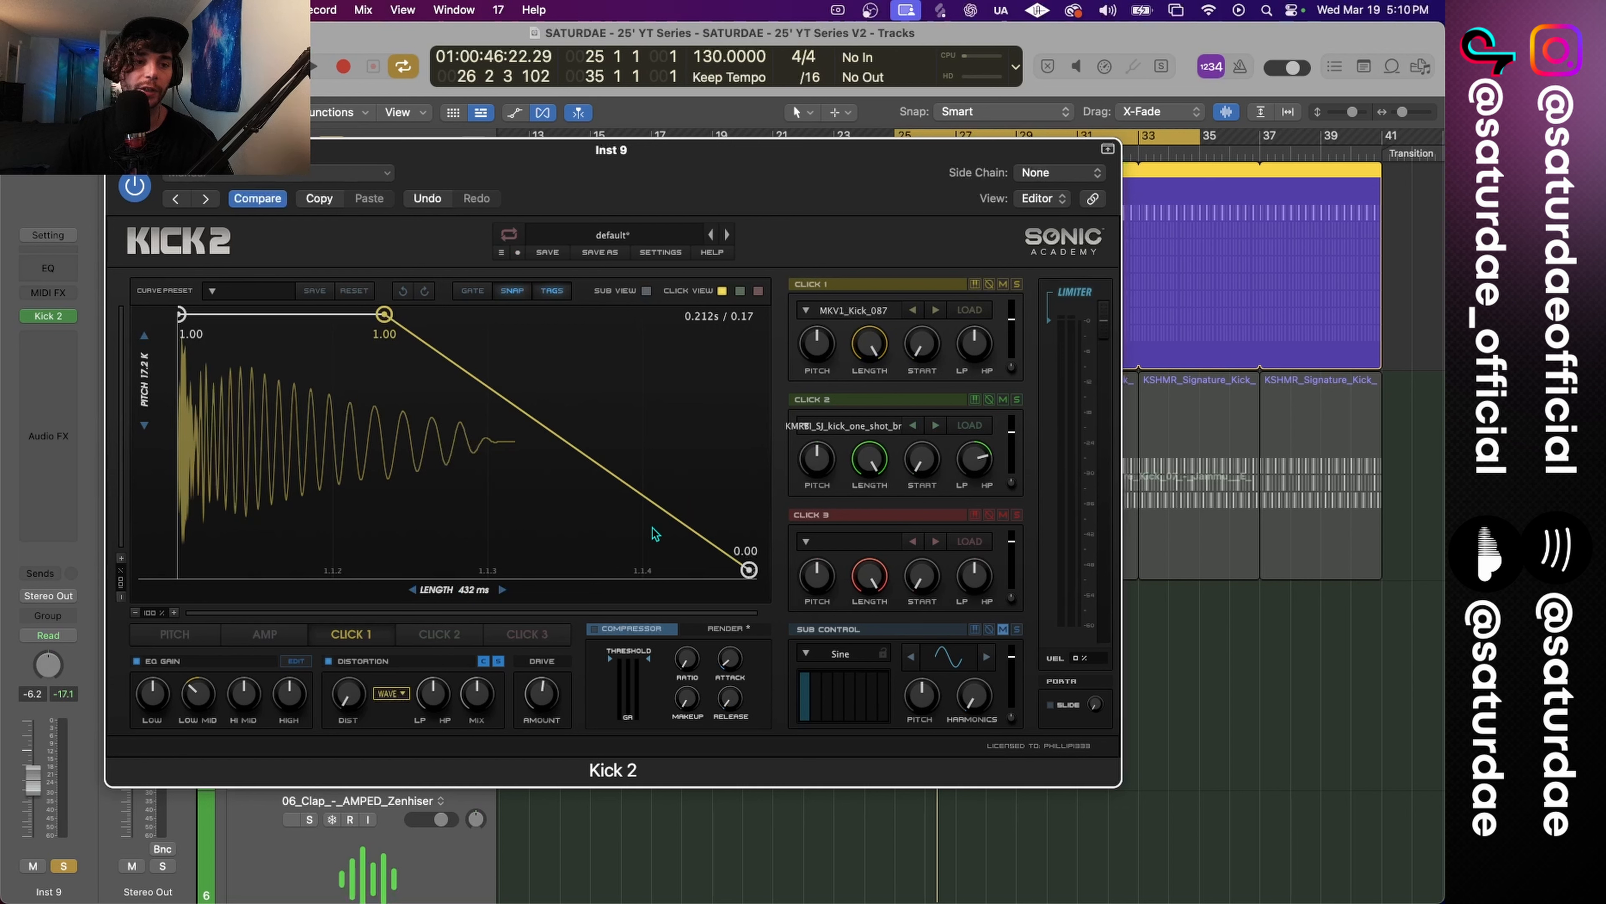
left_click_drag(656, 534, 641, 601)
left_click_drag(384, 314, 434, 315)
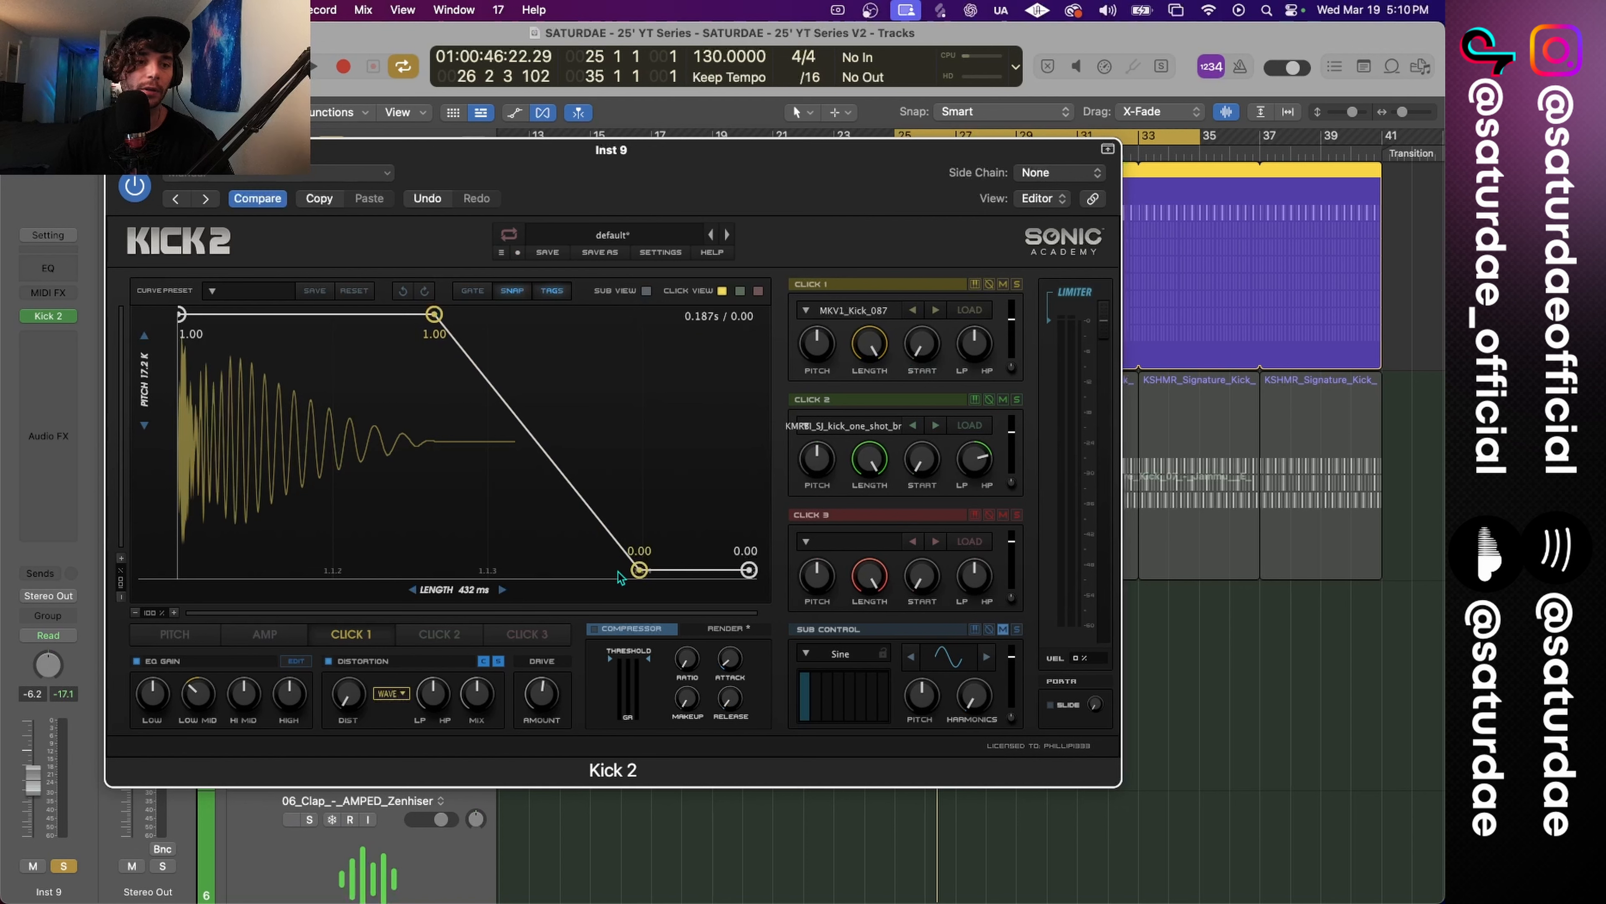
Shape Click 2's envelope to match Click 1's, holding at 1.00 and falling to 0.00 before the end.
left_click(443, 636)
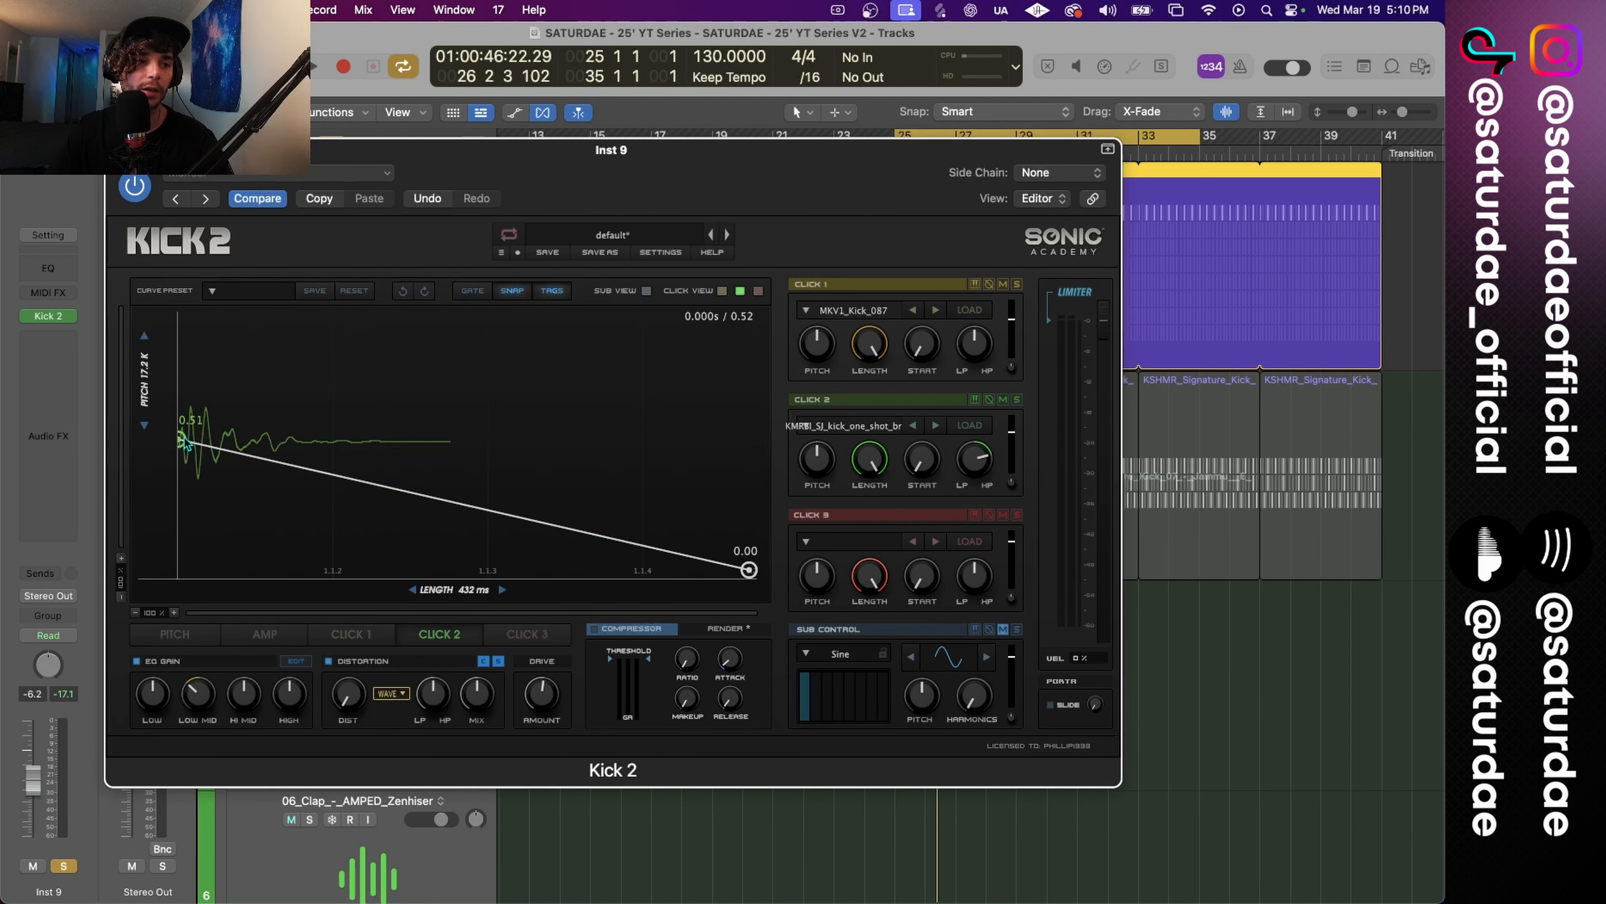
left_click_drag(317, 375, 334, 315)
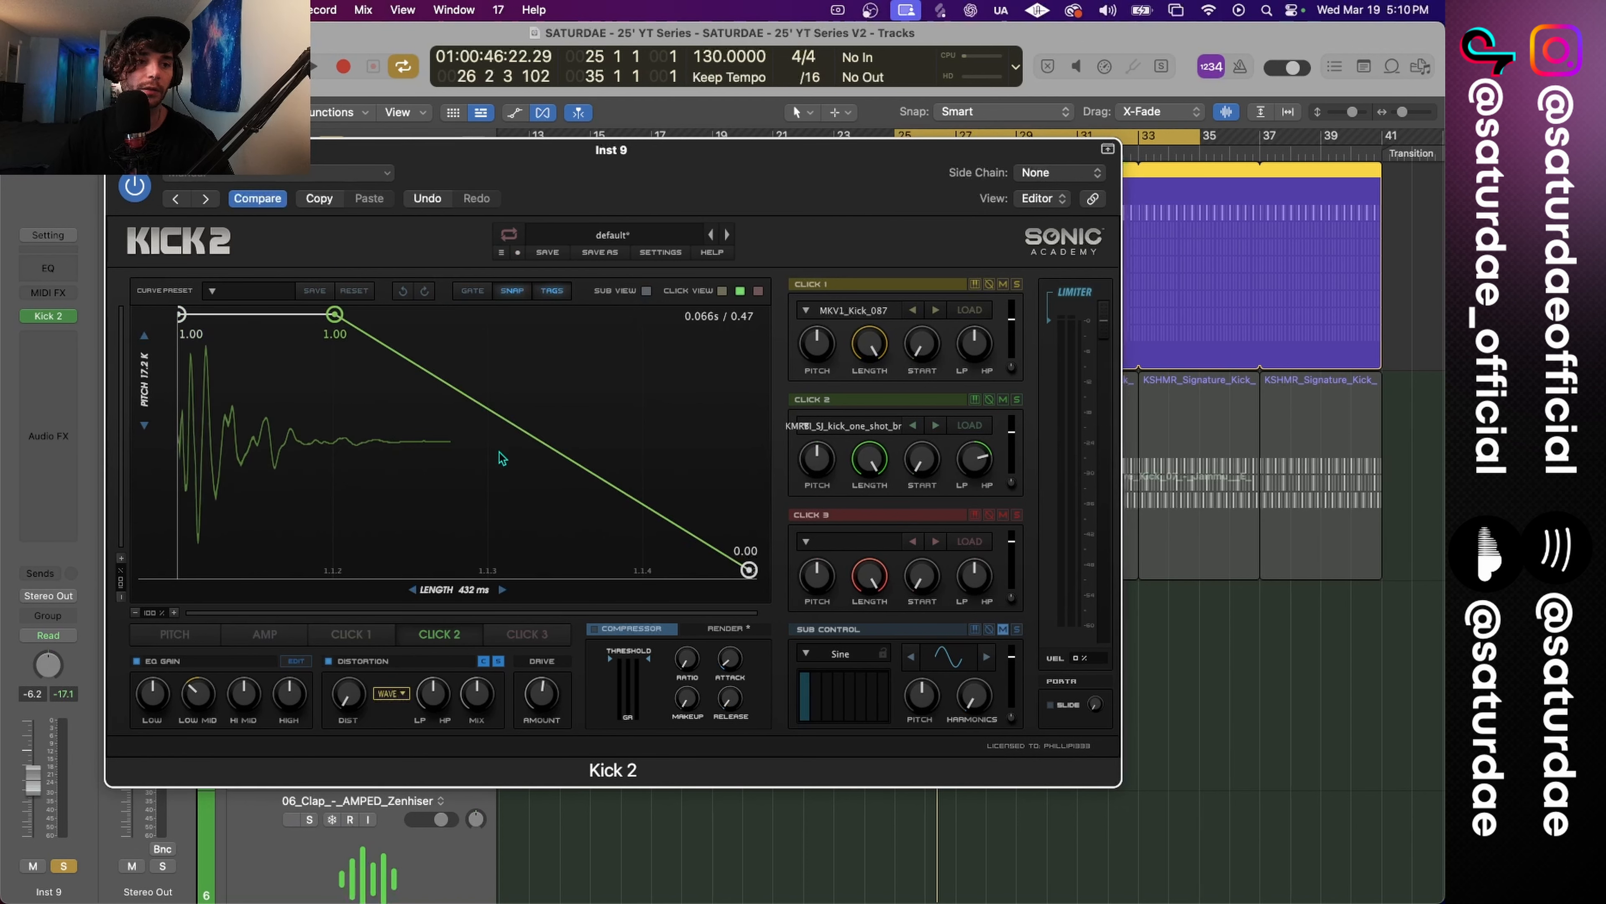
left_click_drag(623, 493, 628, 569)
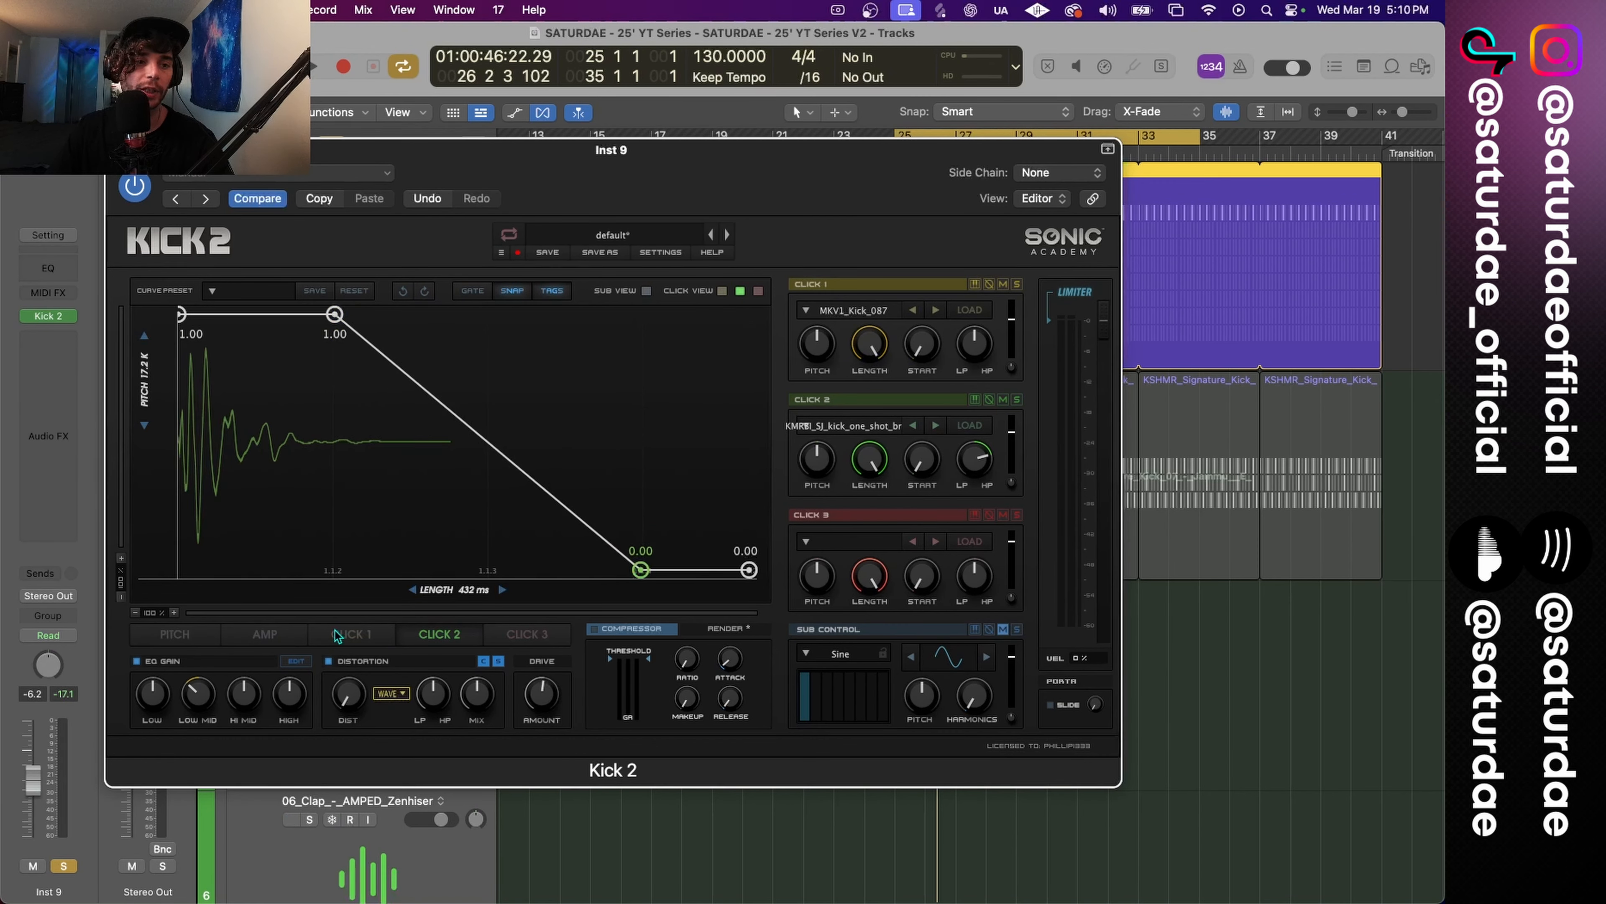
left_click(353, 635)
left_click(445, 635)
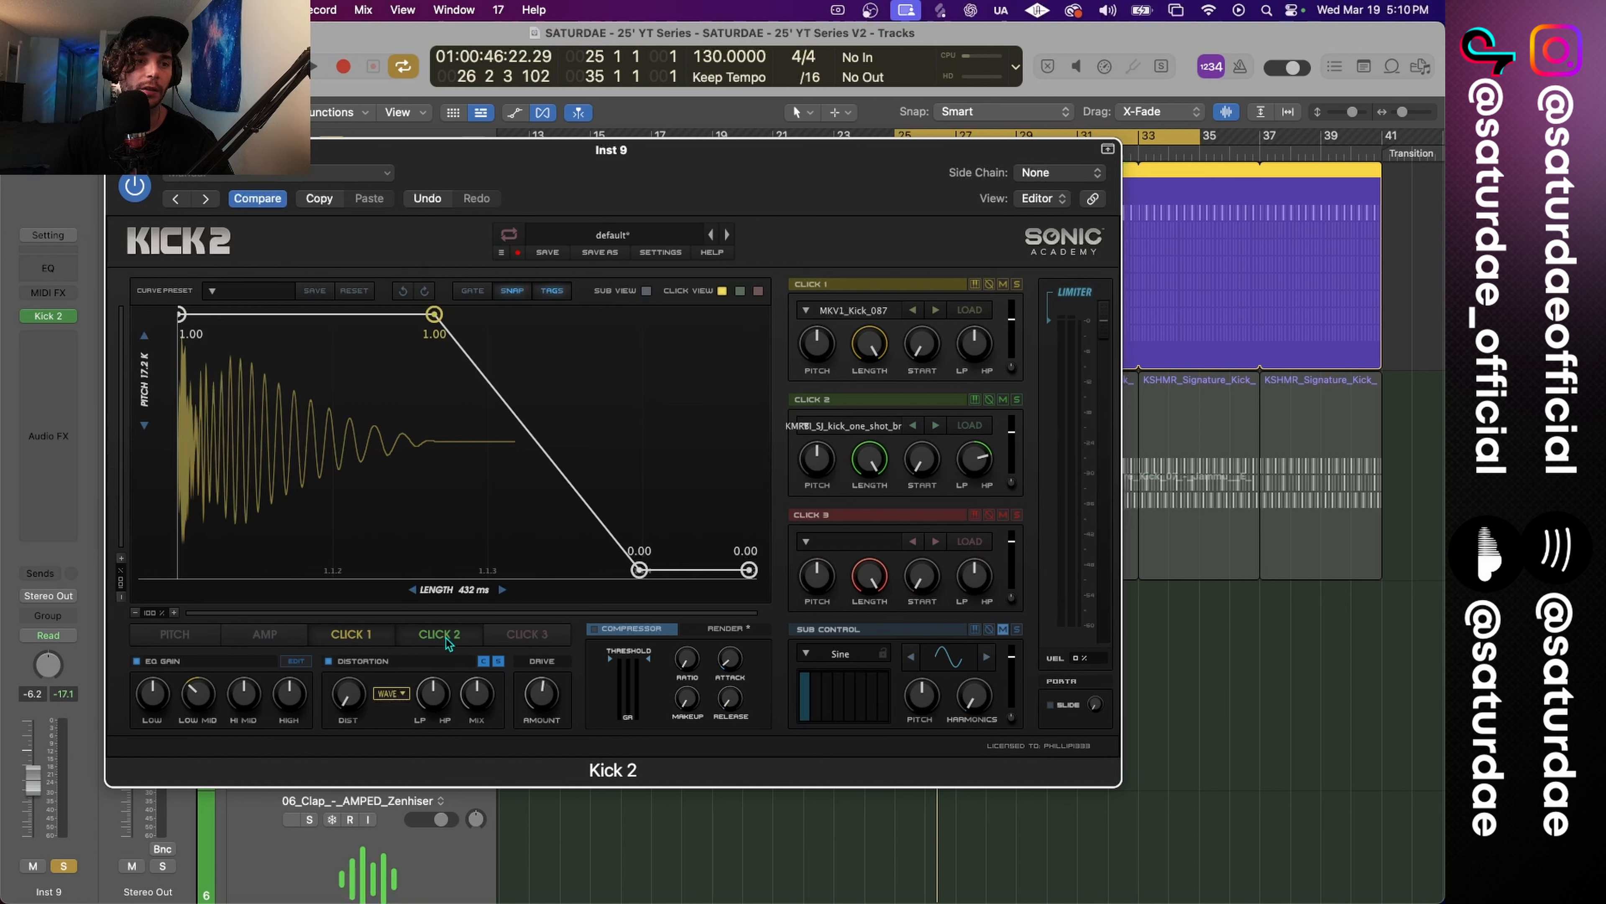
left_click_drag(335, 314, 433, 313)
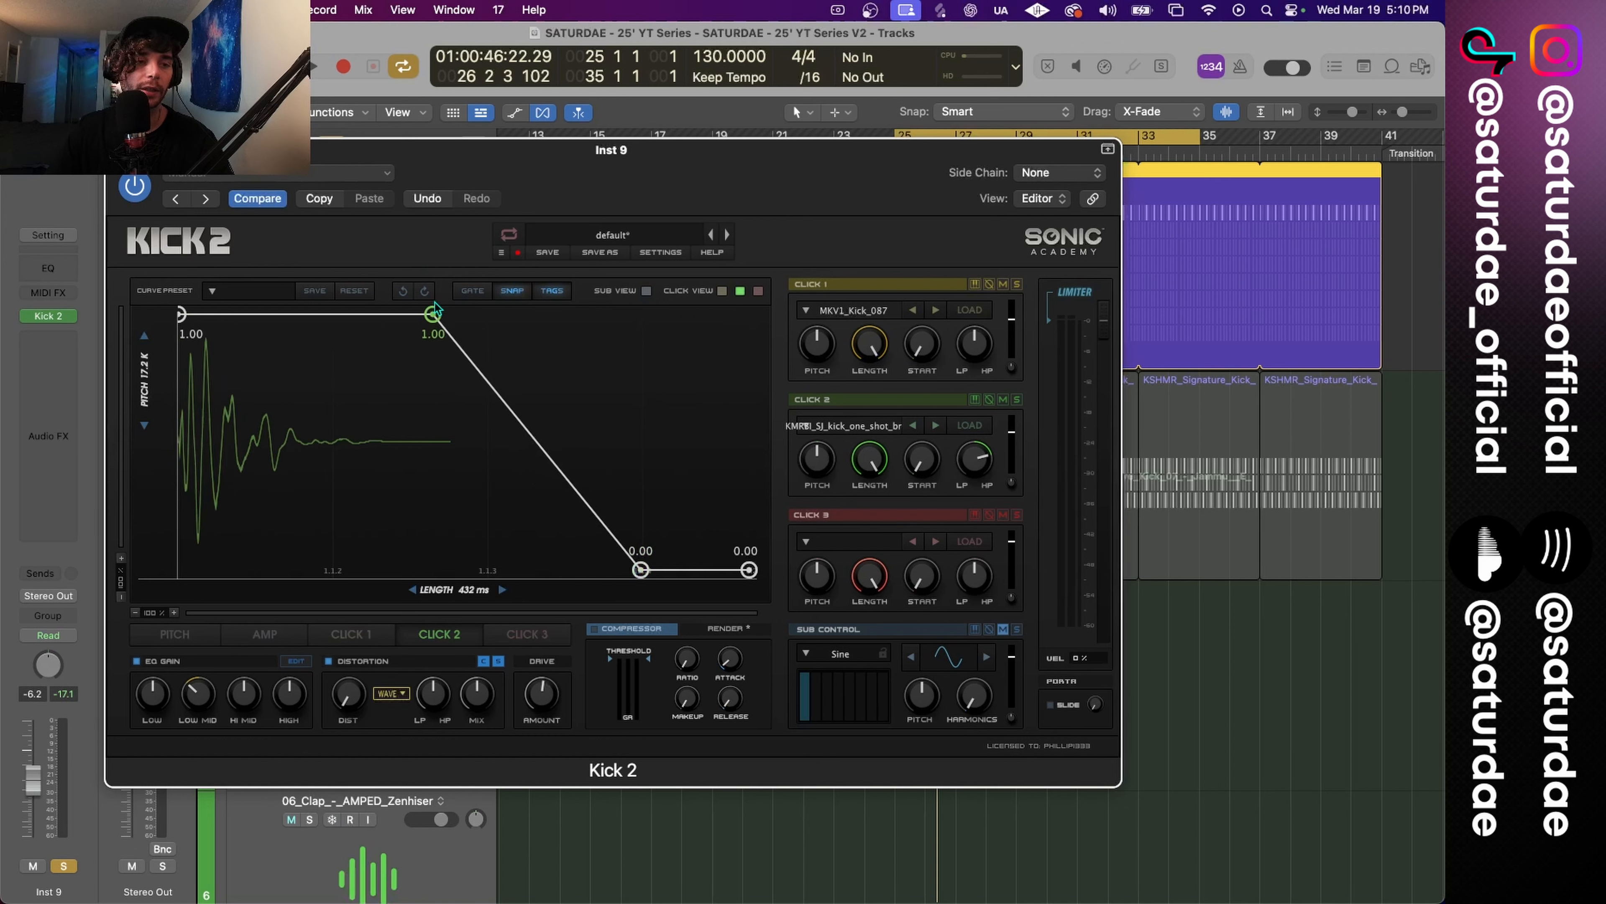
Overlay the Click 1 waveform on Click 2's and magnify the amplitude to compare how their transients line up.
left_click(722, 293)
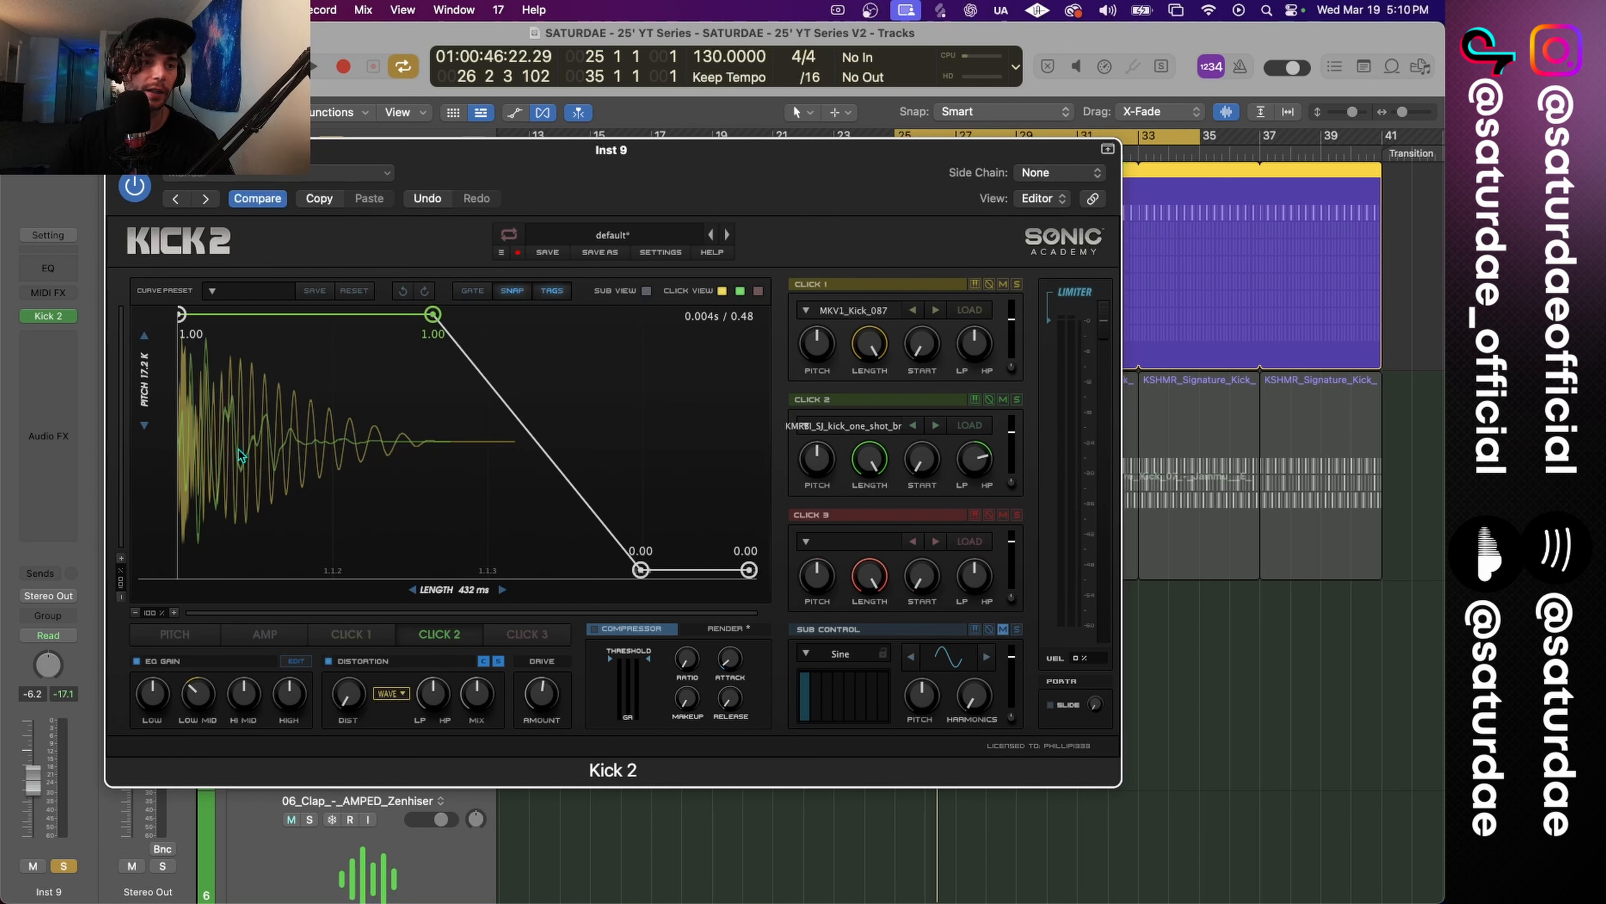
left_click(122, 558)
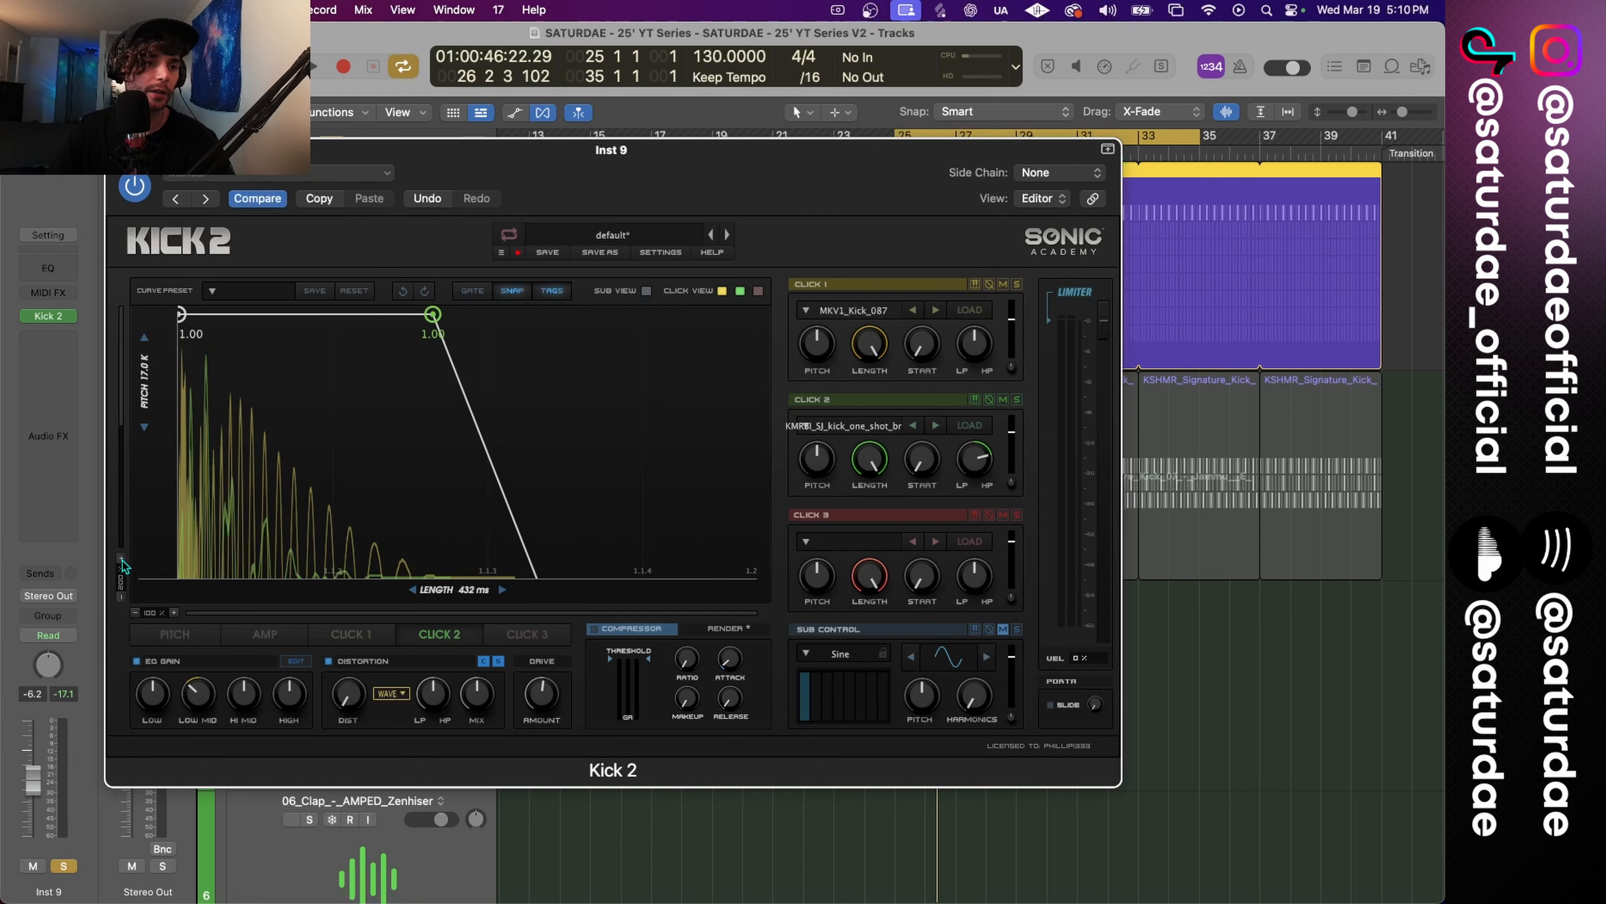
left_click(121, 558)
scroll(305, 500, "down", 5)
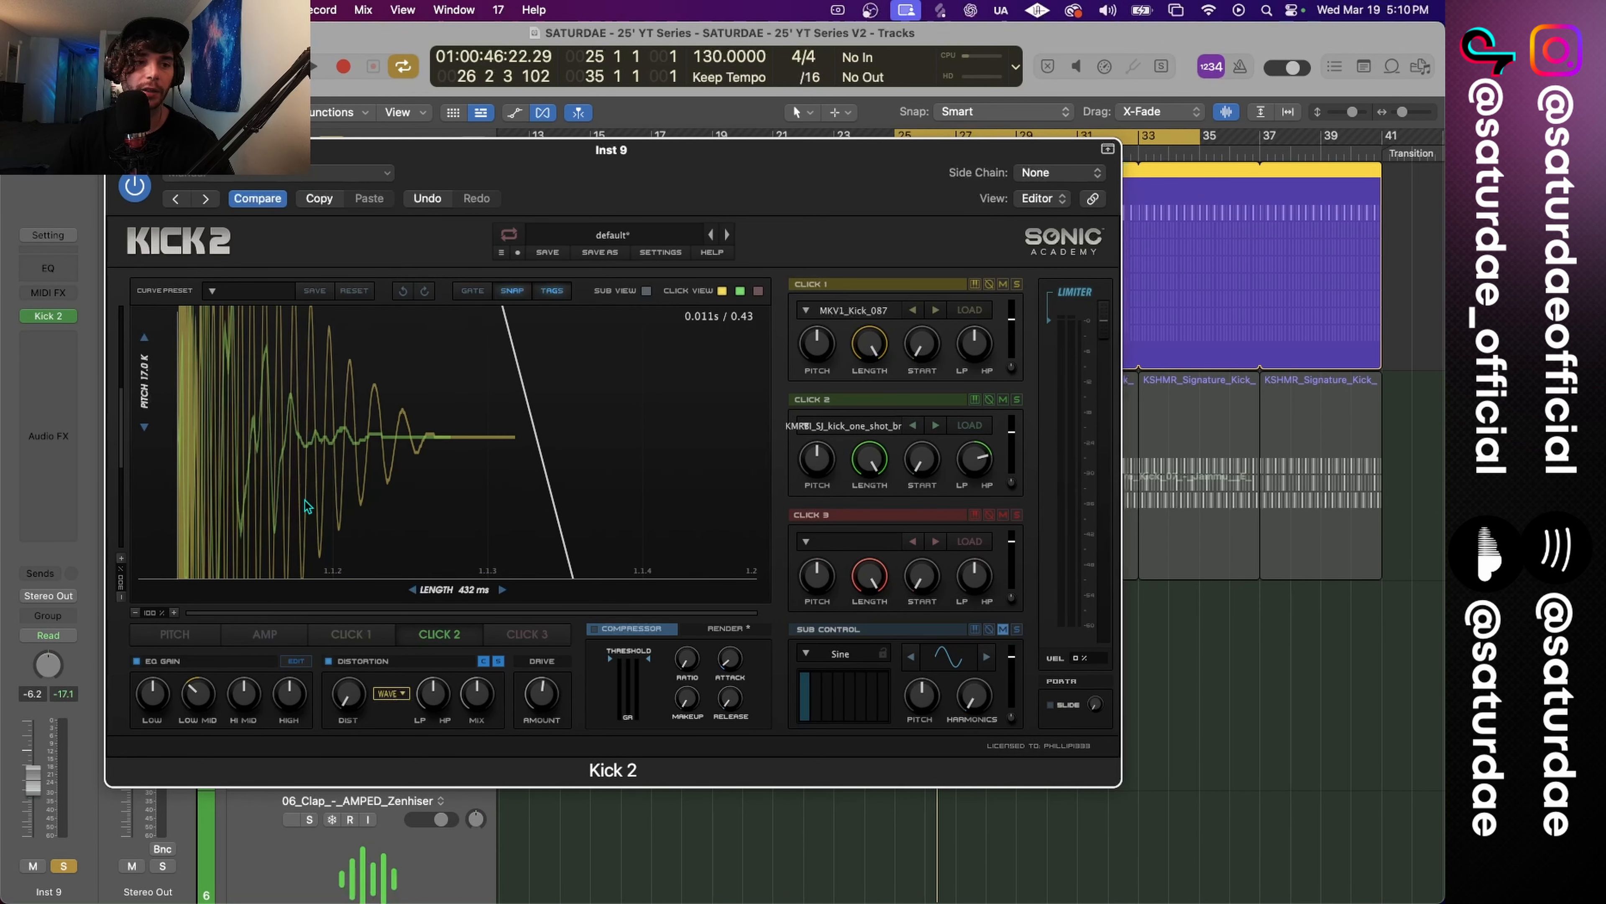
left_click(121, 597)
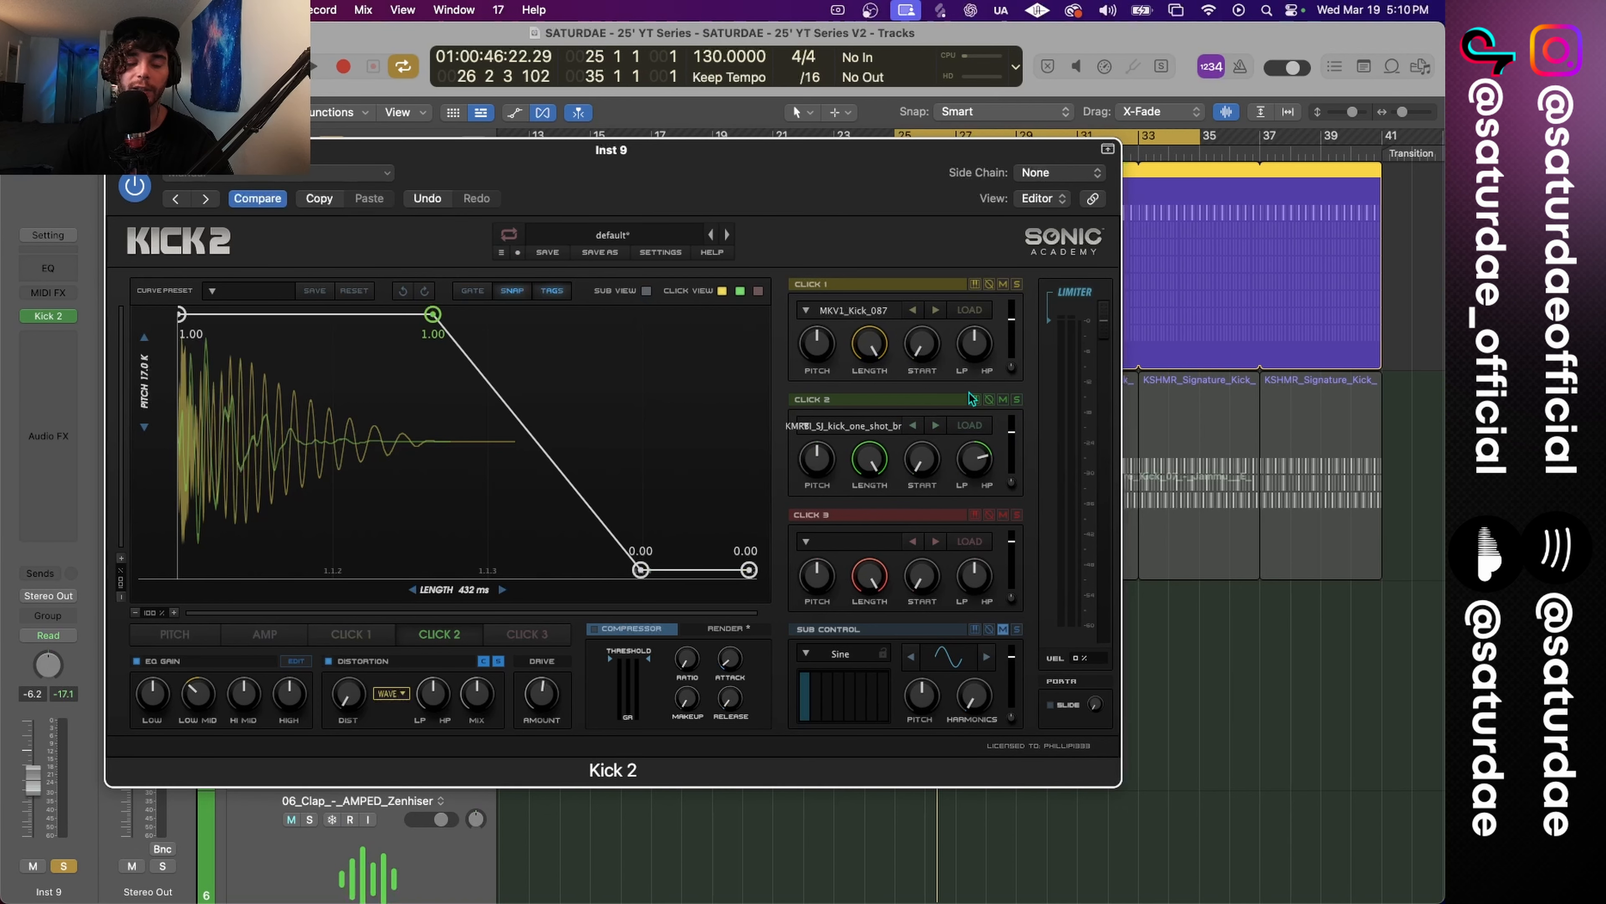
Audition a longer attack on Click 2's envelope during playback, restore the immediate attack, and slightly lower the Click 2 level.
key("space")
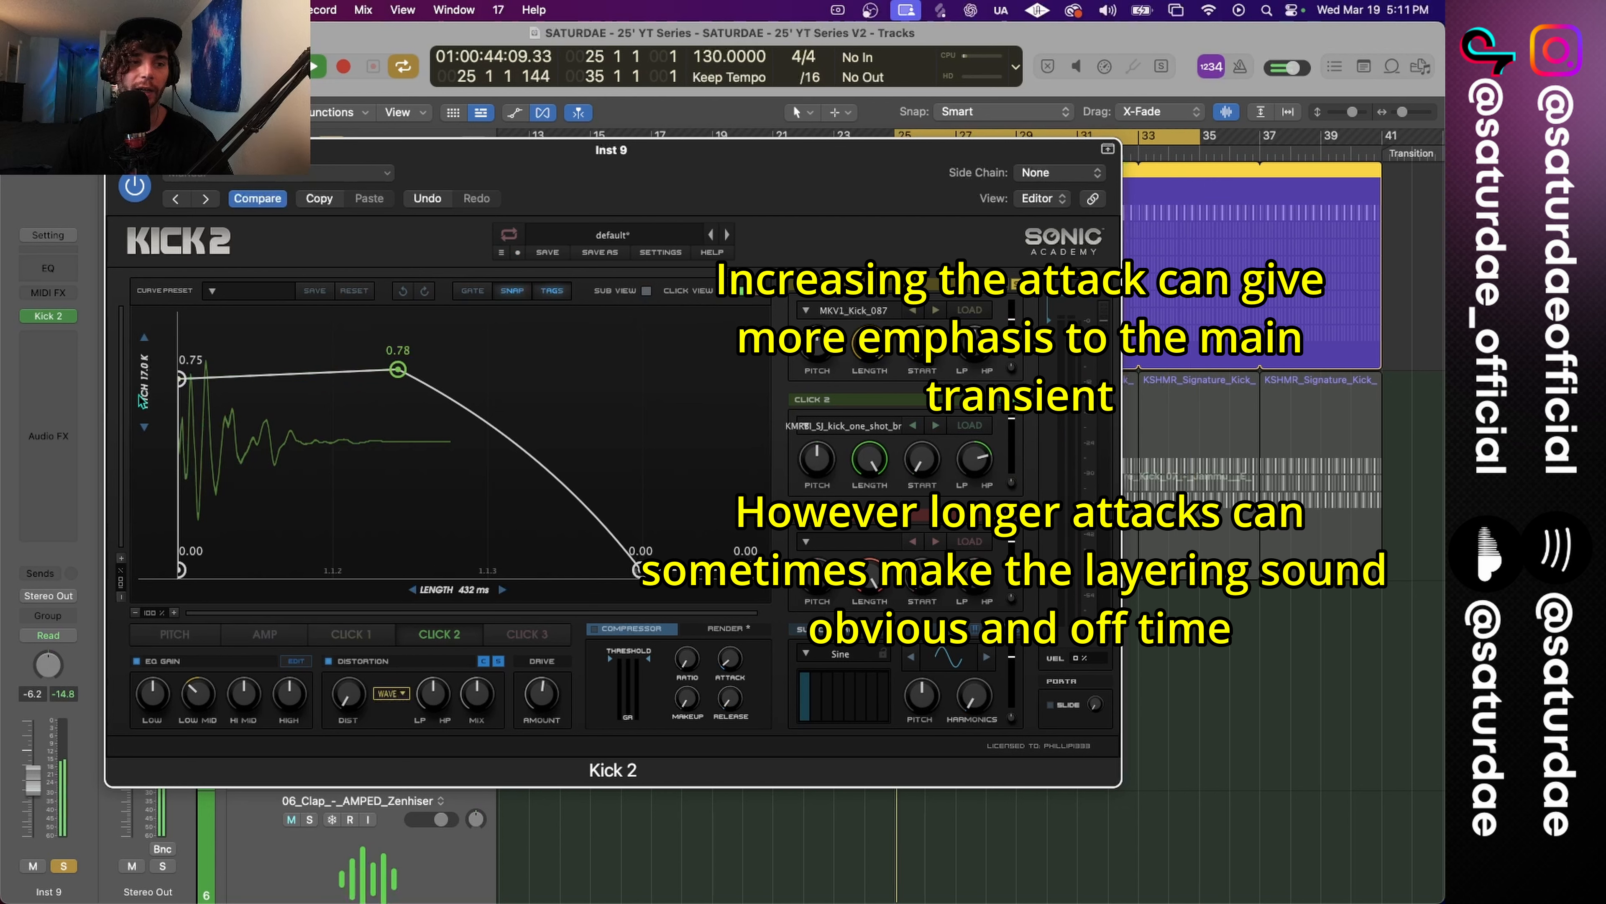
left_click_drag(214, 385, 295, 380)
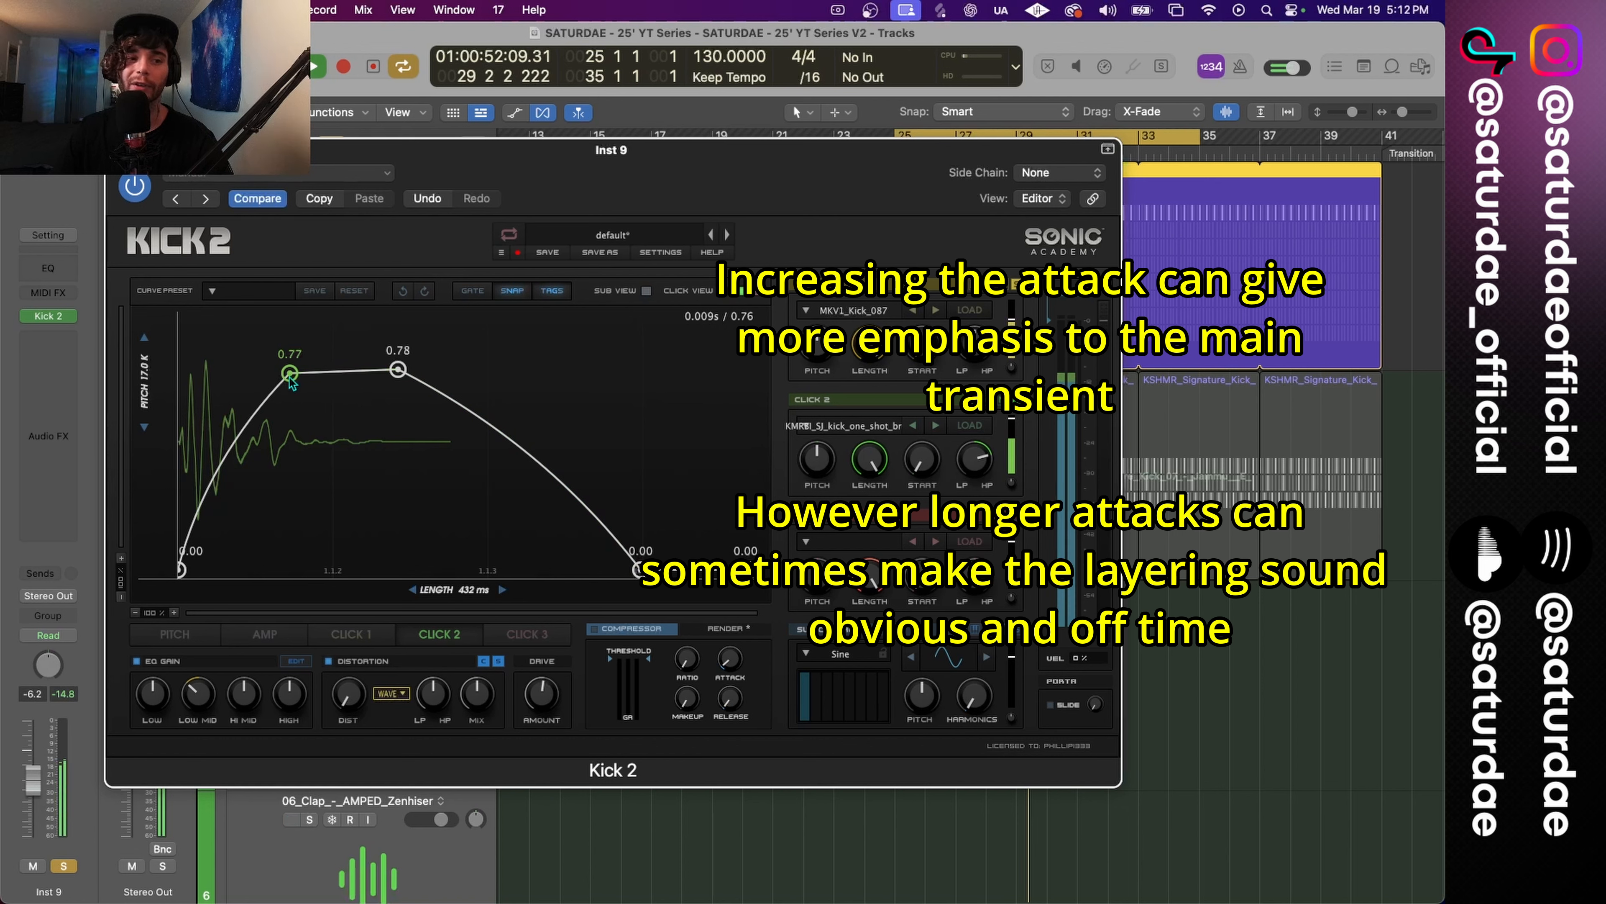
left_click_drag(291, 380, 65, 387)
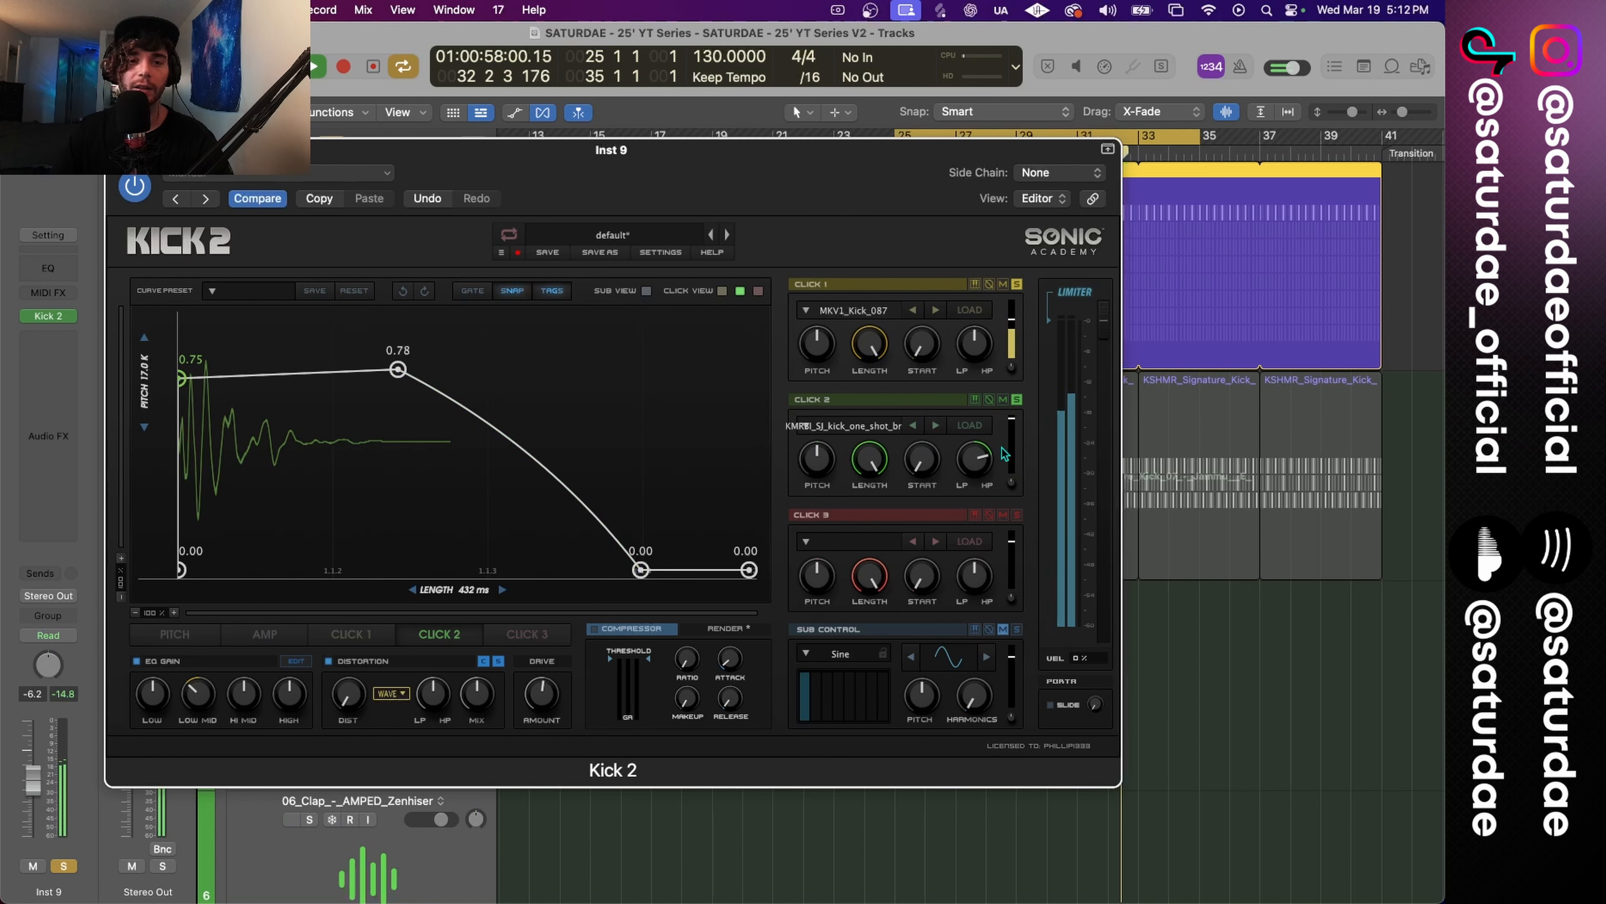
left_click_drag(1012, 420, 1013, 431)
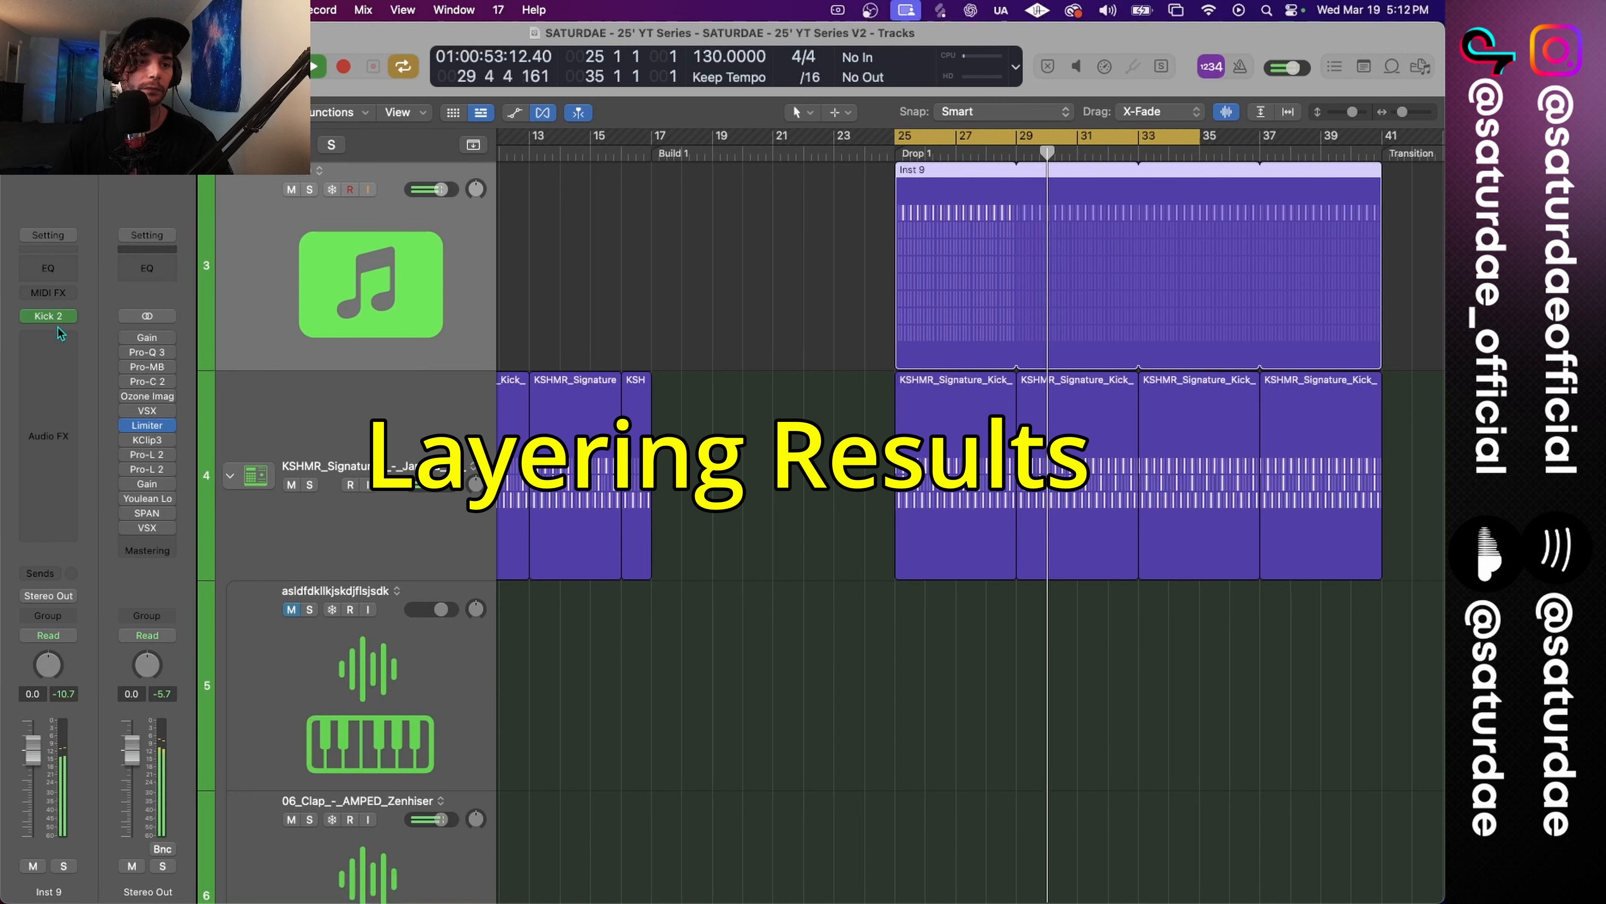
Insert Pro-Q 4 as an audio effect on the Inst 9 track and move its window clear of the track headers.
key("super+Down")
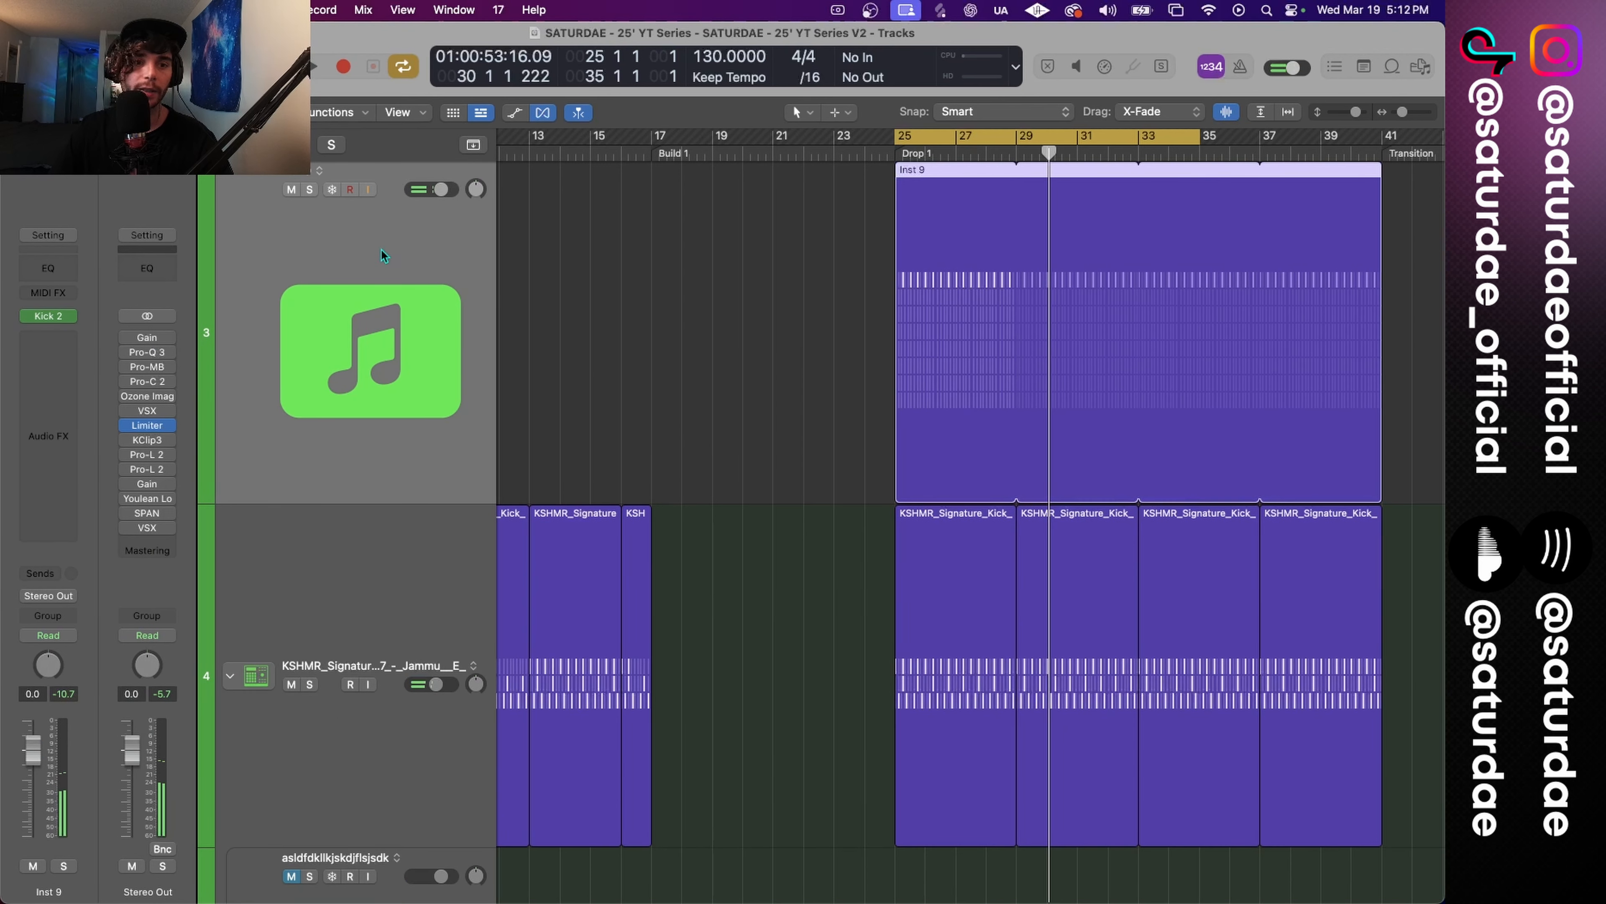
left_click(72, 338)
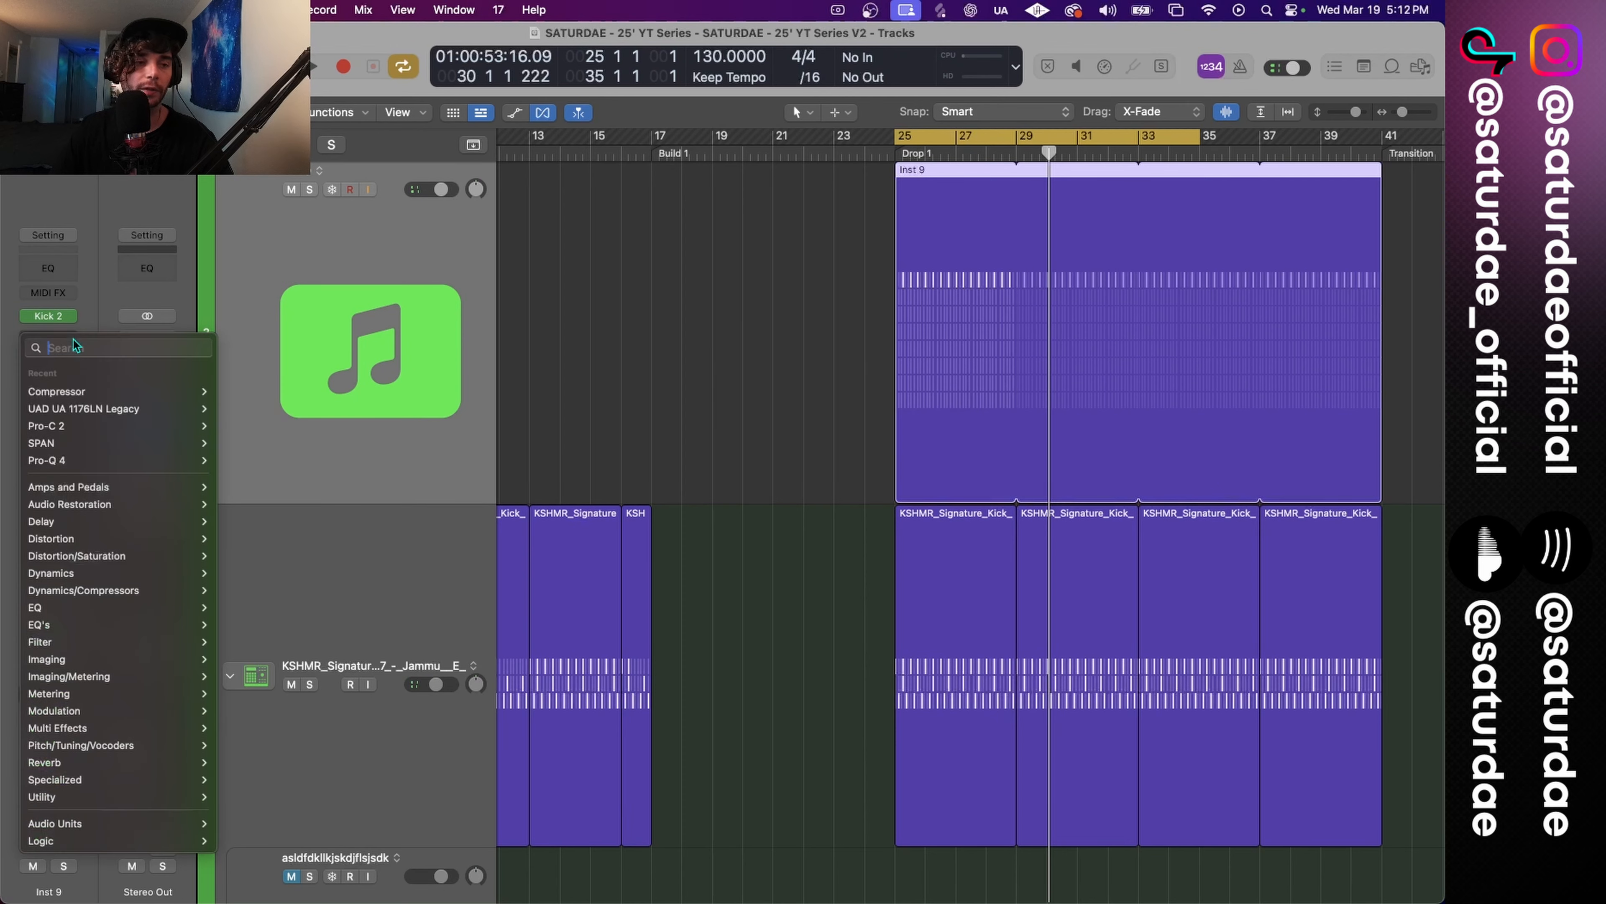
left_click(244, 466)
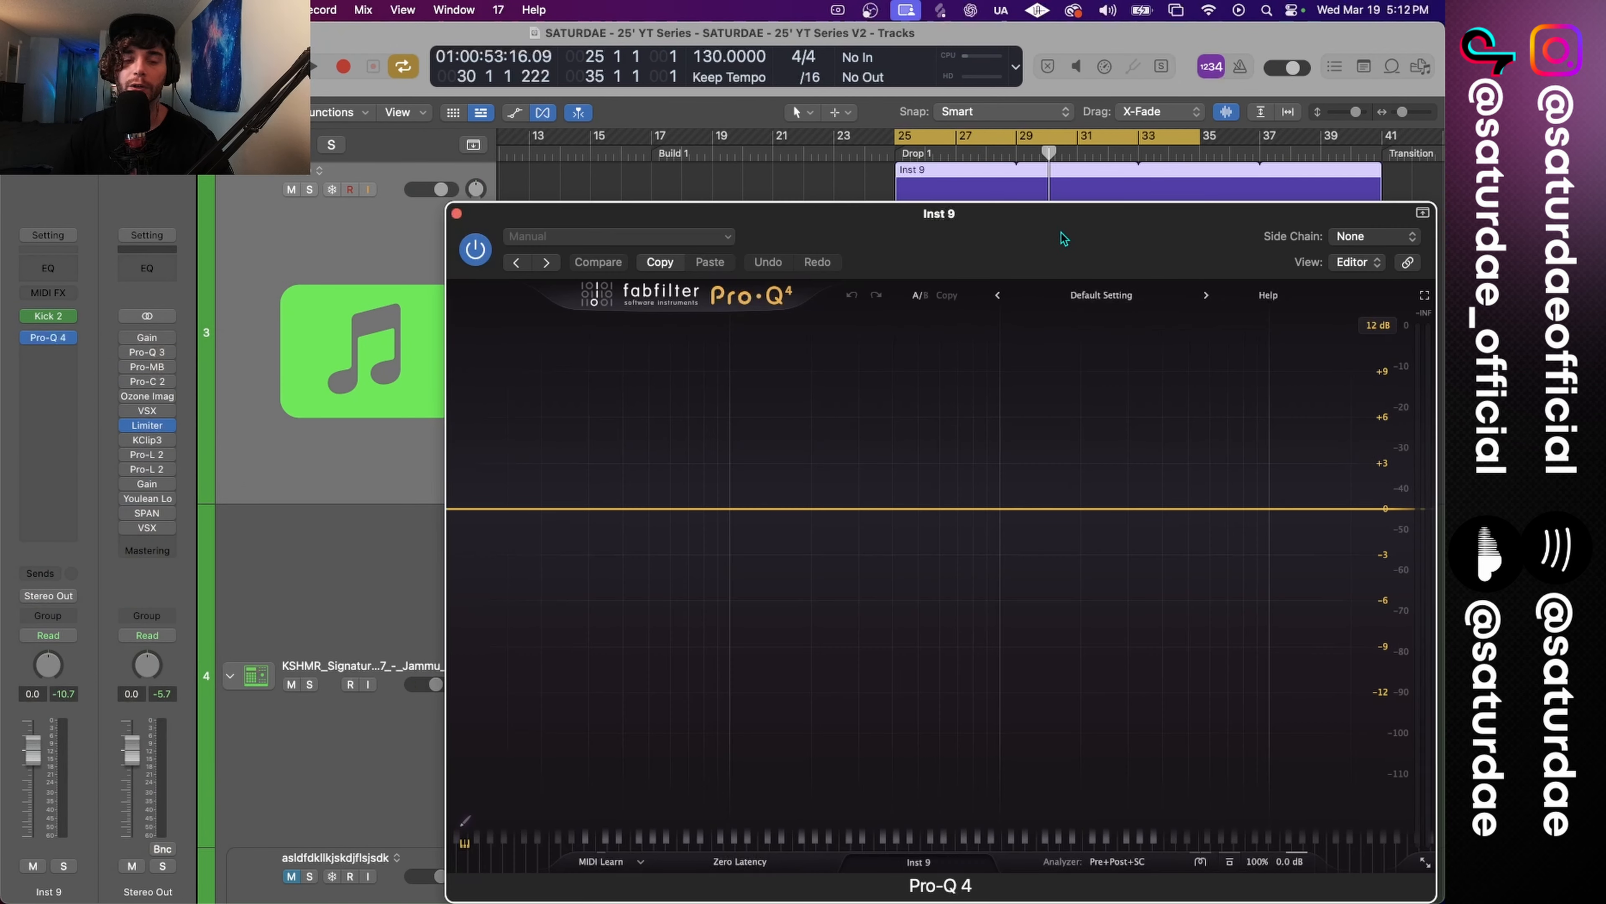
left_click_drag(1064, 239, 884, 192)
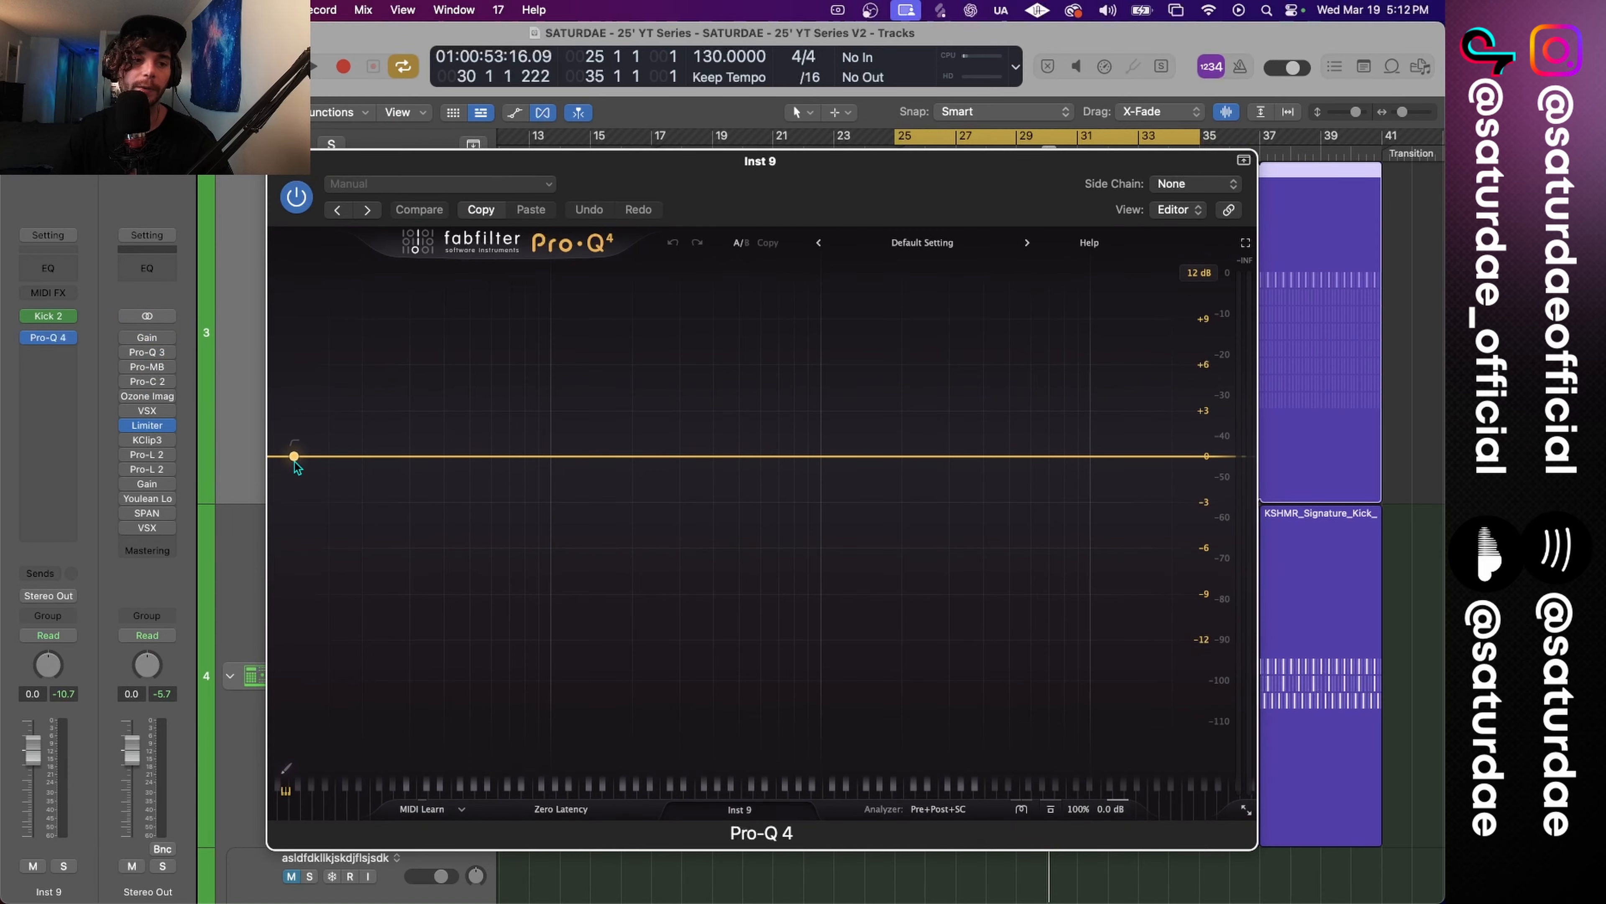
left_click_drag(684, 158, 725, 156)
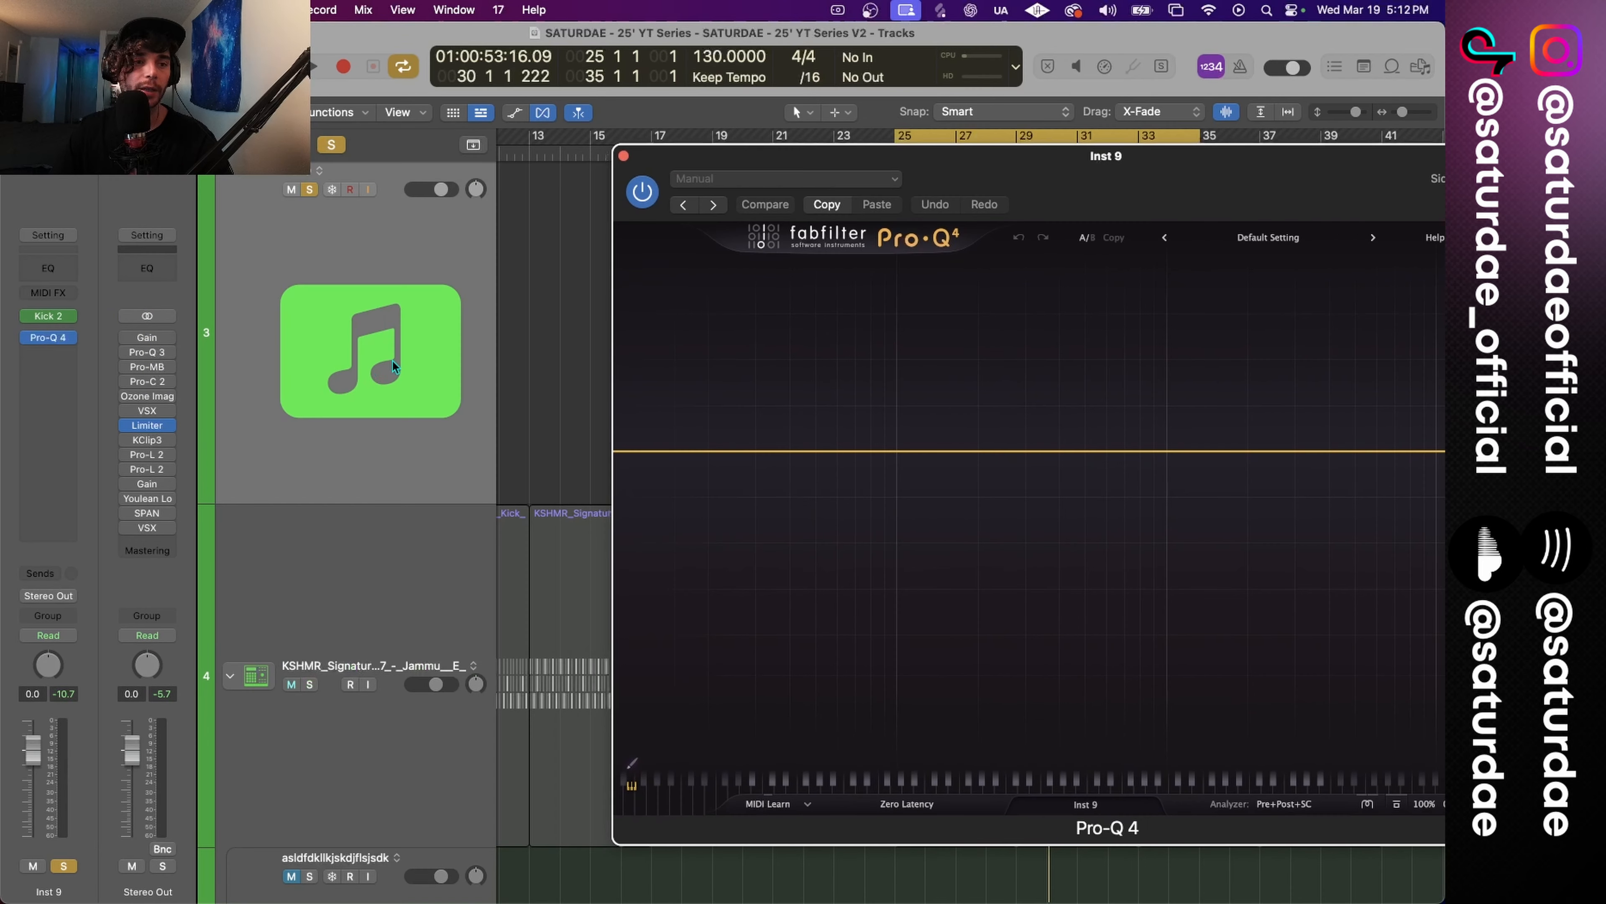
Insert Pro-Q 4 as an audio effect after Kickstart on the Inst 6 track.
scroll(380, 361, "down", 5)
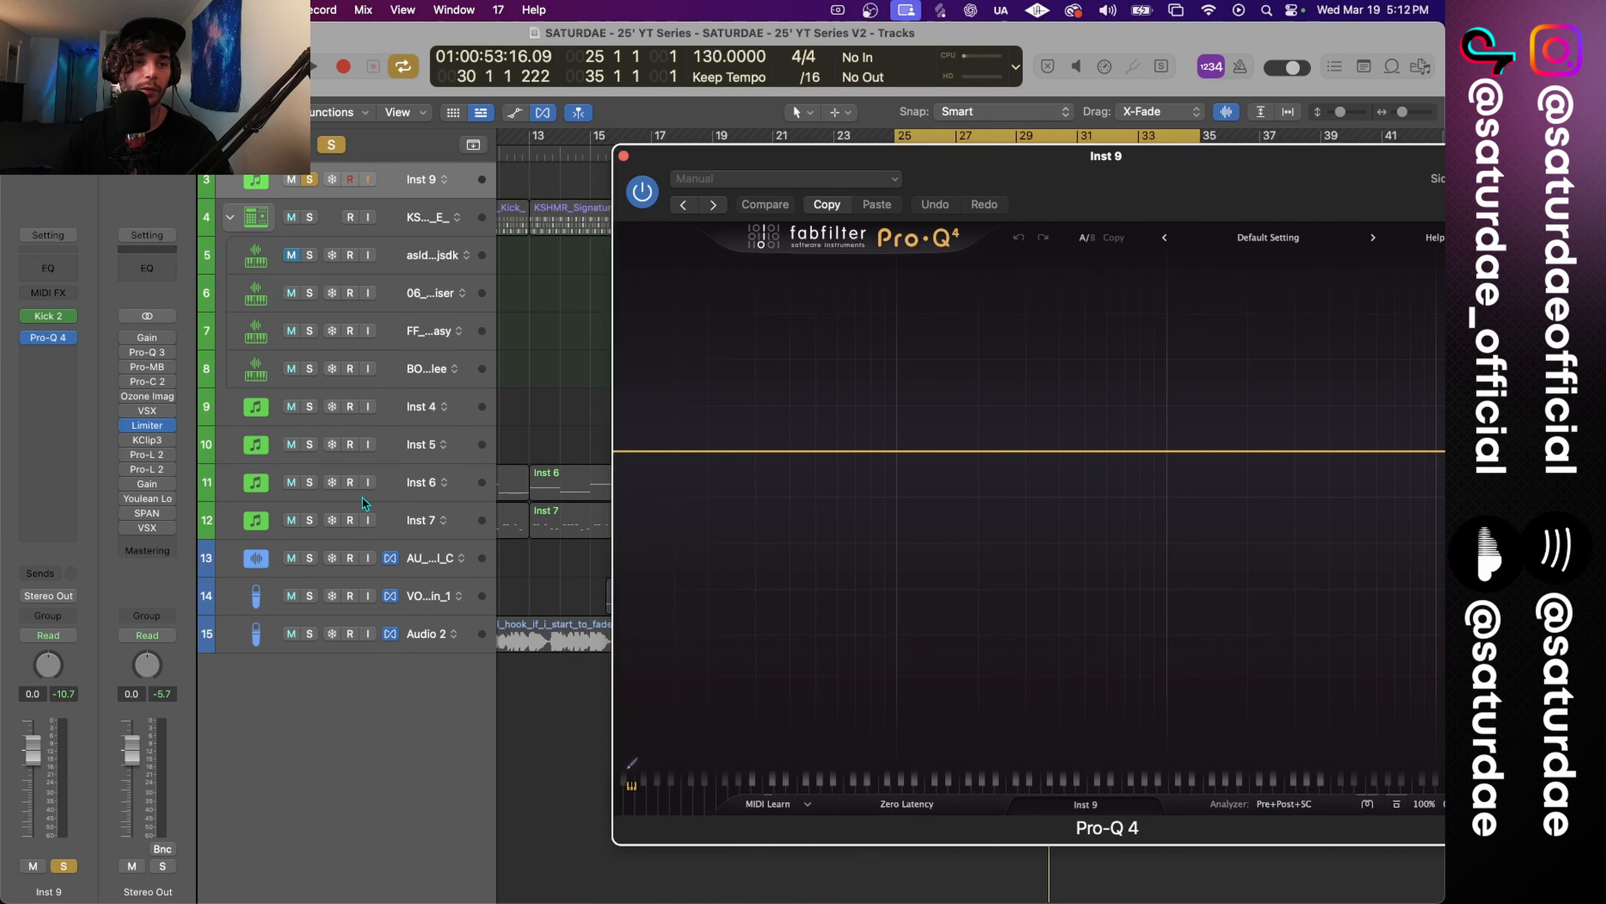
left_click(414, 481)
scroll(441, 439, "up", 3)
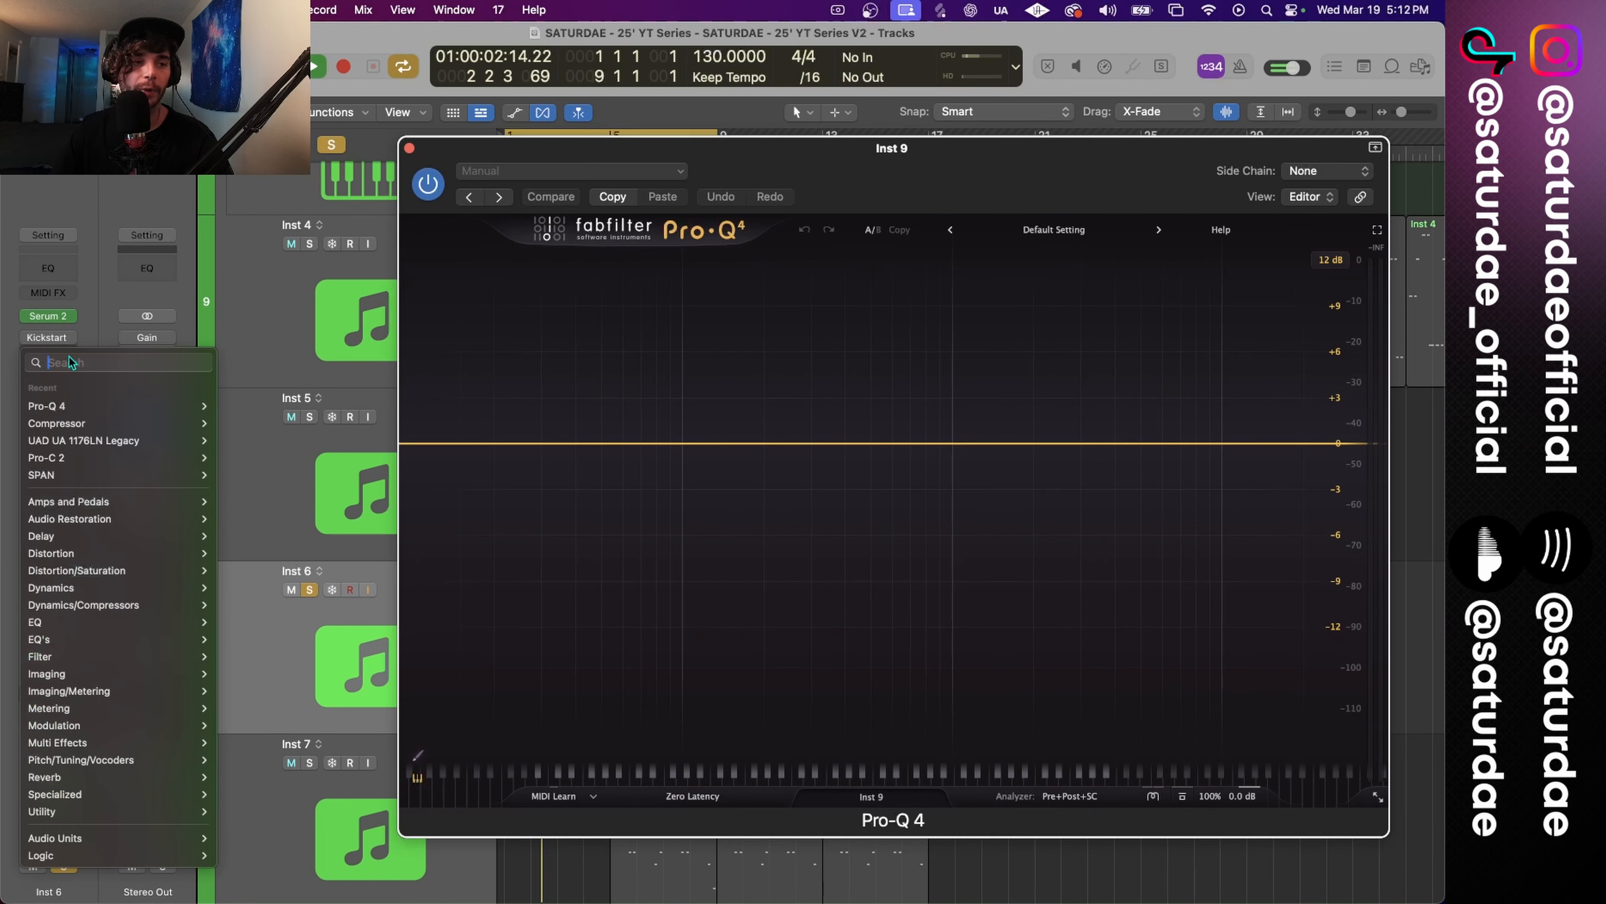
left_click(80, 408)
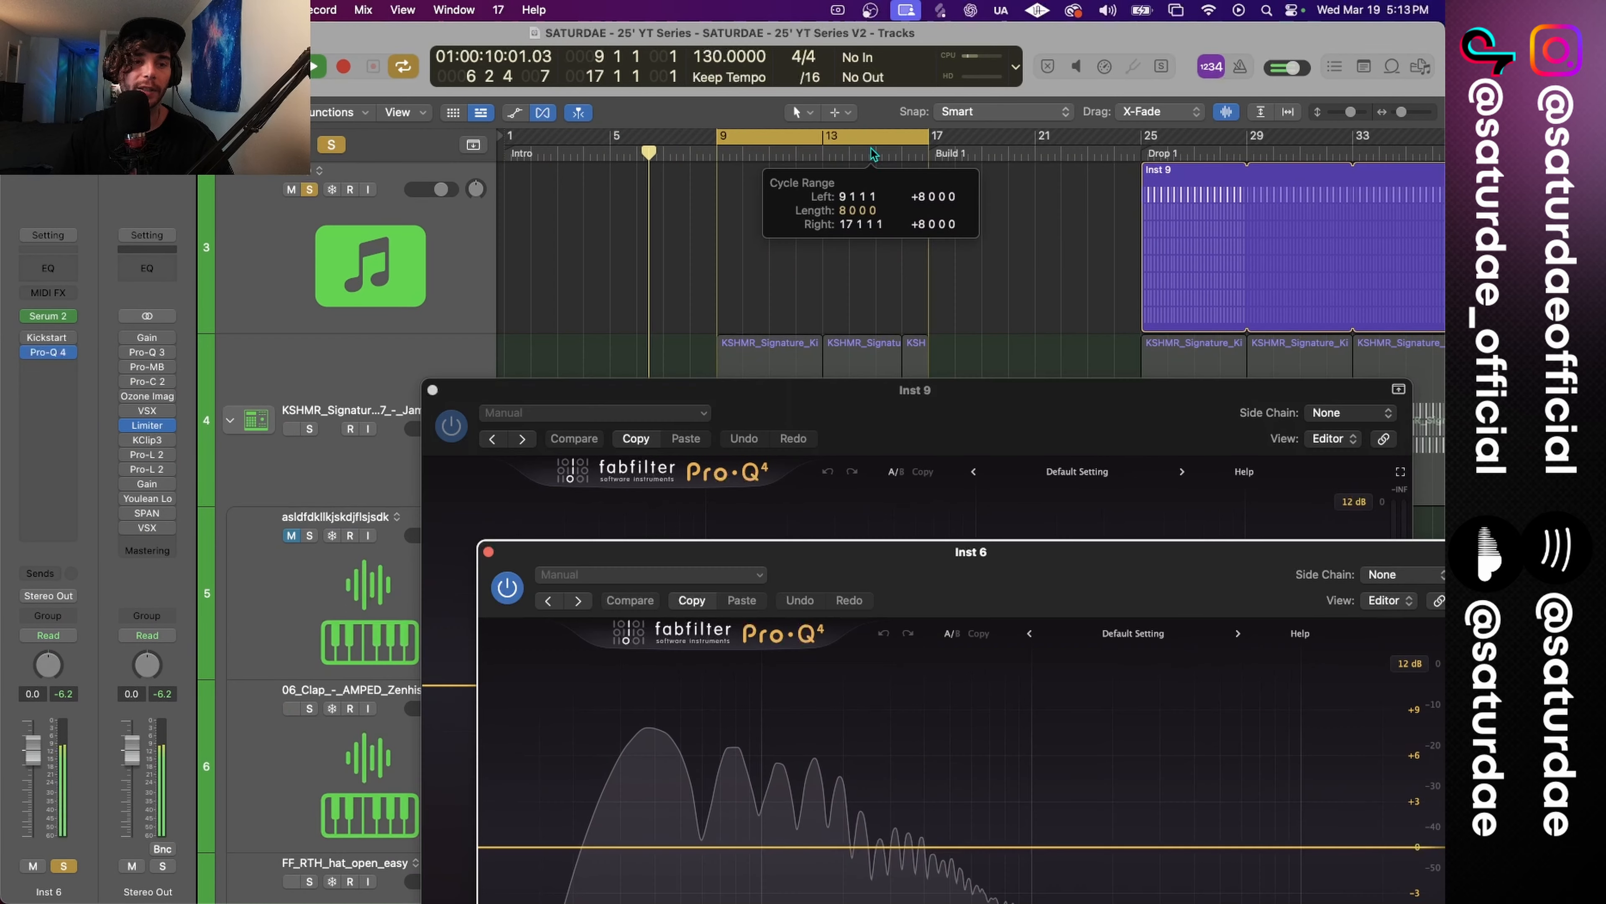
Place the Inst 9 kick region at bar 9 and audition a 4.65 dB bell boost near 99 Hz in its Pro-Q 4.
left_click_drag(1182, 212, 761, 229)
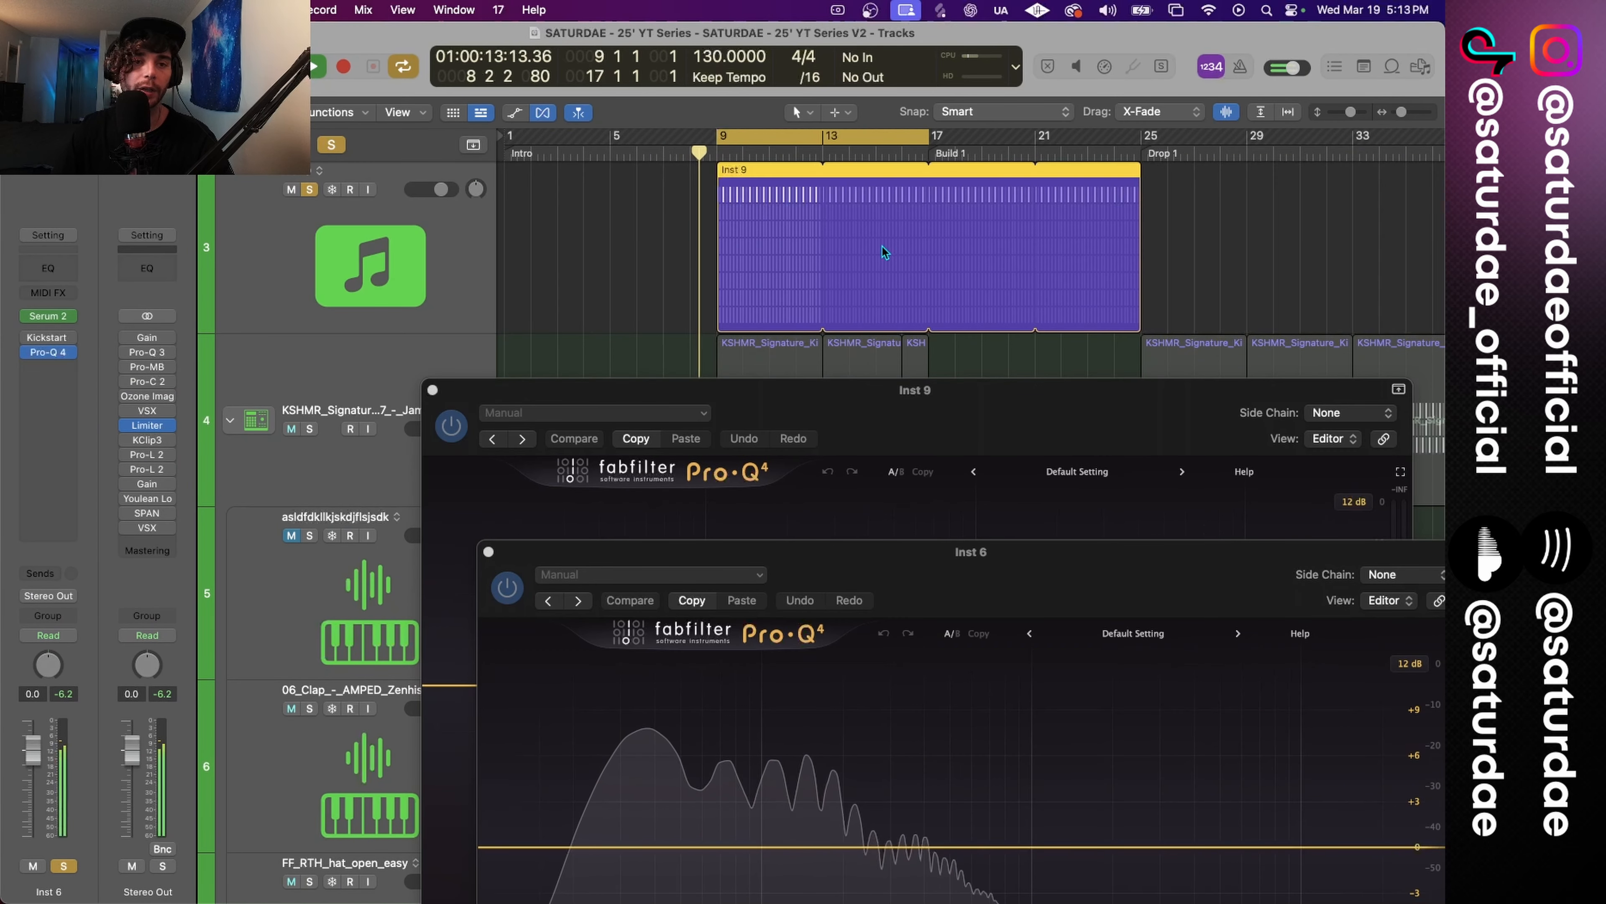
scroll(845, 296, "down", 3)
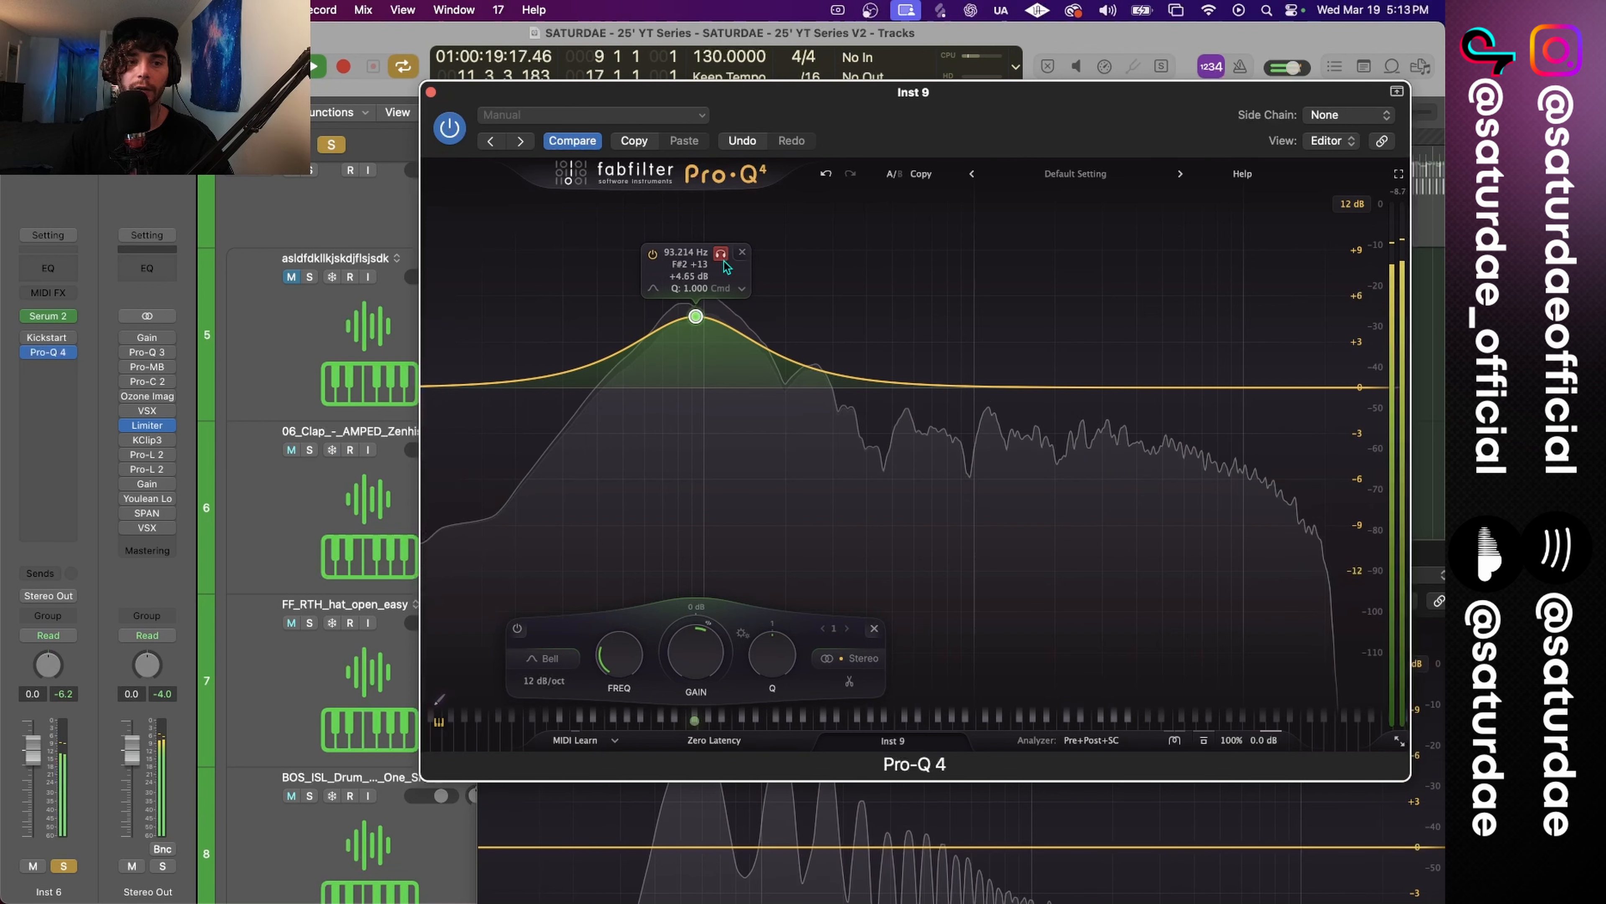
left_click_drag(722, 261, 725, 262)
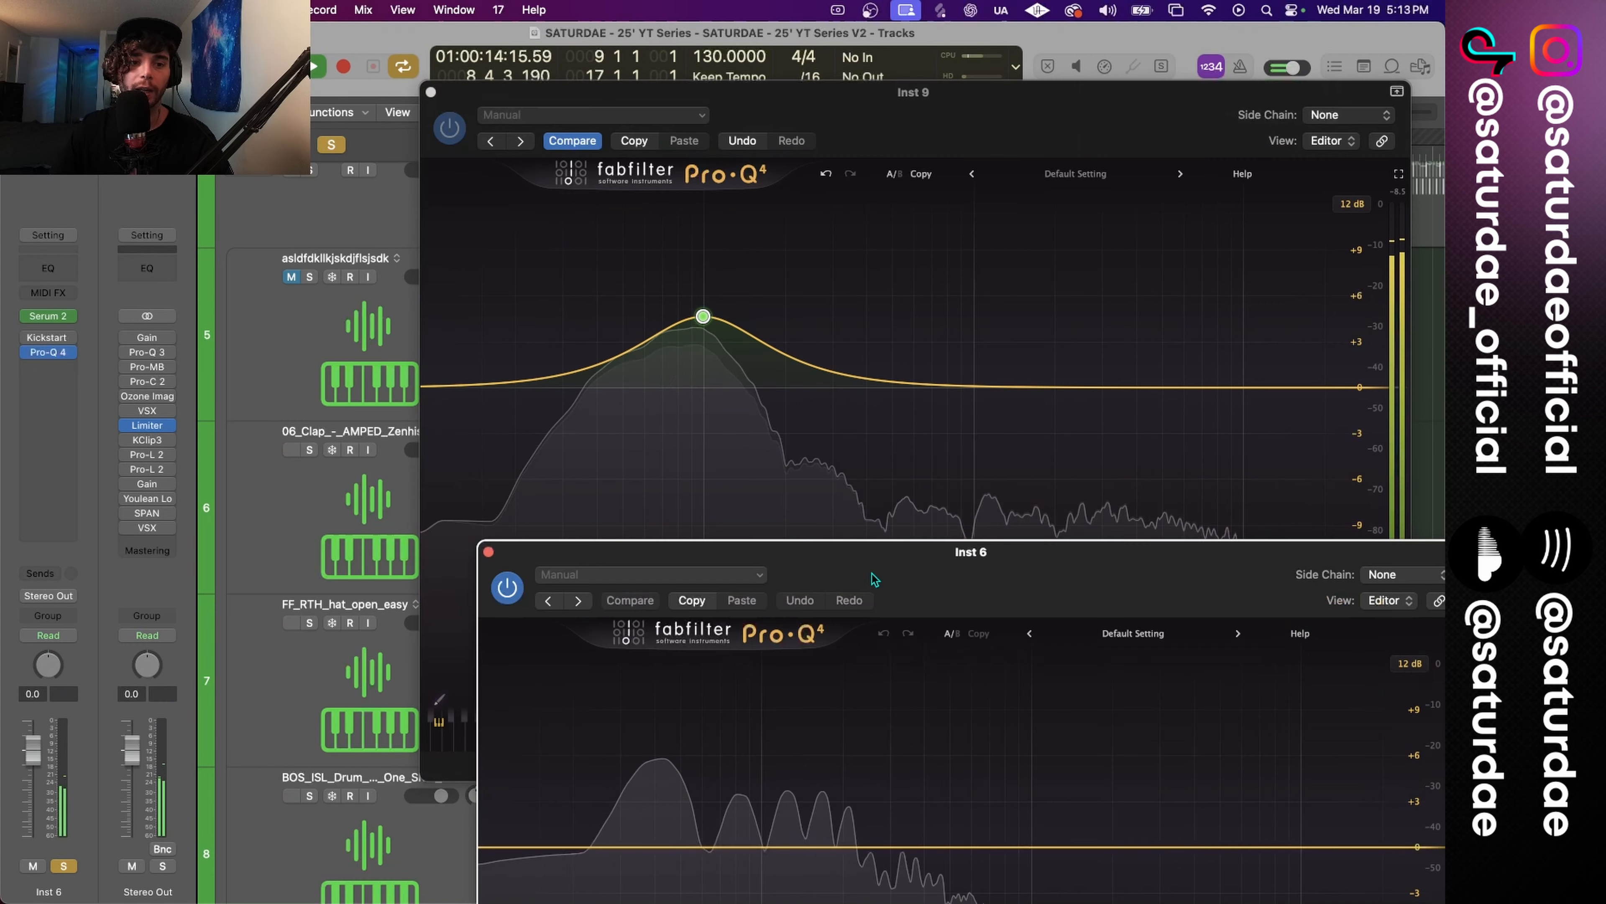
Try a 3.68 dB cut near 109 Hz and a 7.60 dB boost near 44 Hz on Inst 6, and remove both bands.
left_click_drag(874, 578, 810, 305)
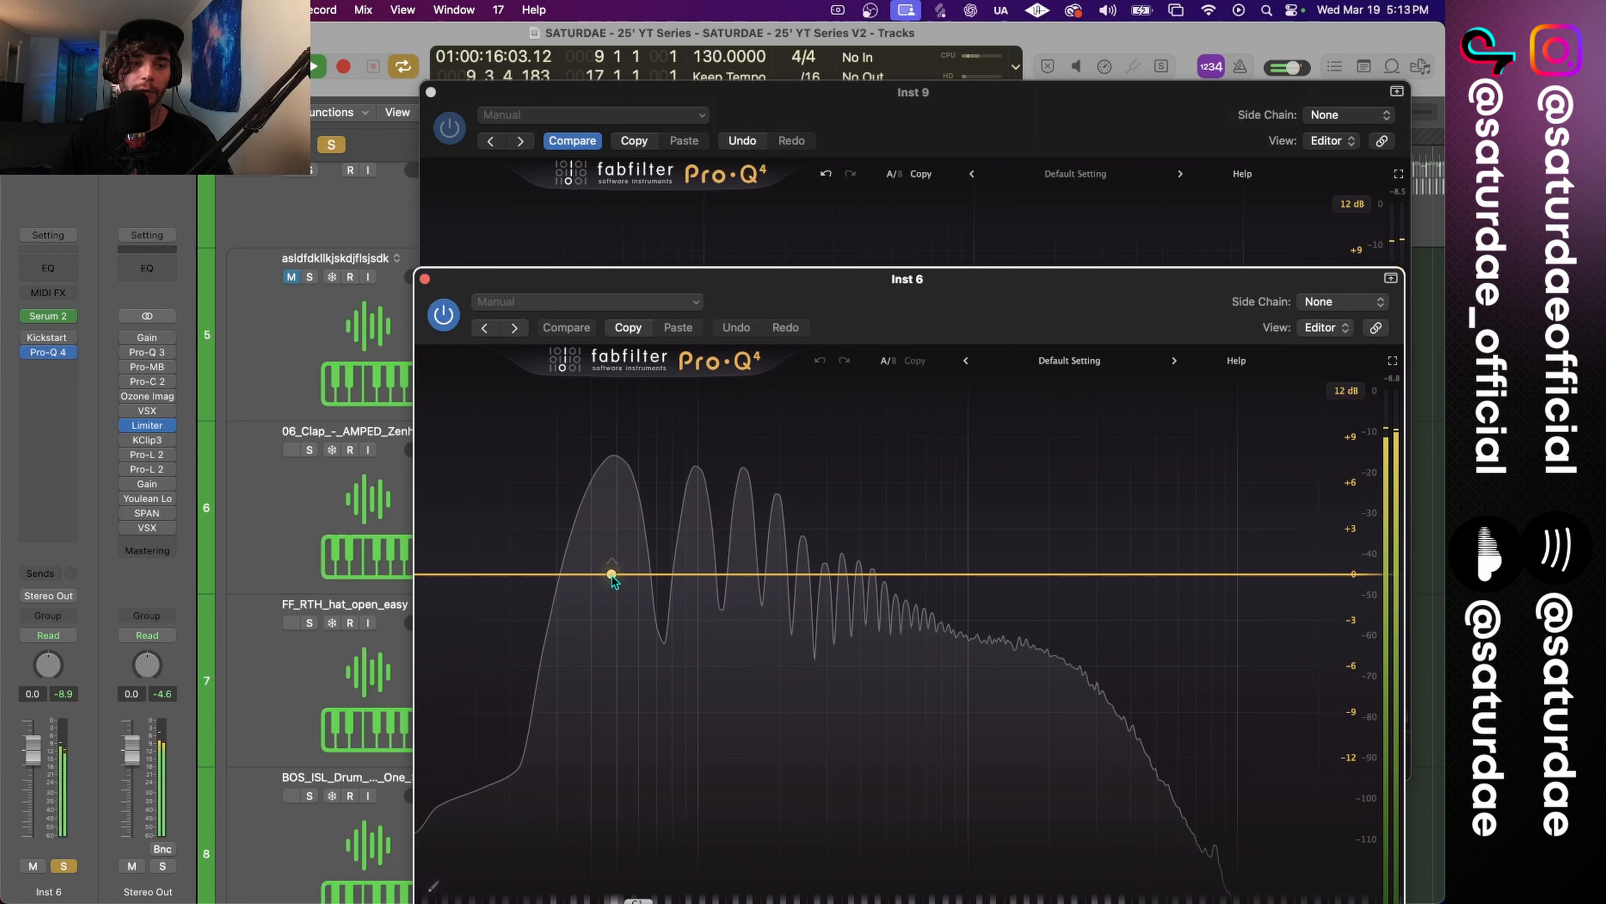
left_click_drag(612, 574, 709, 635)
left_click_drag(609, 608, 602, 478)
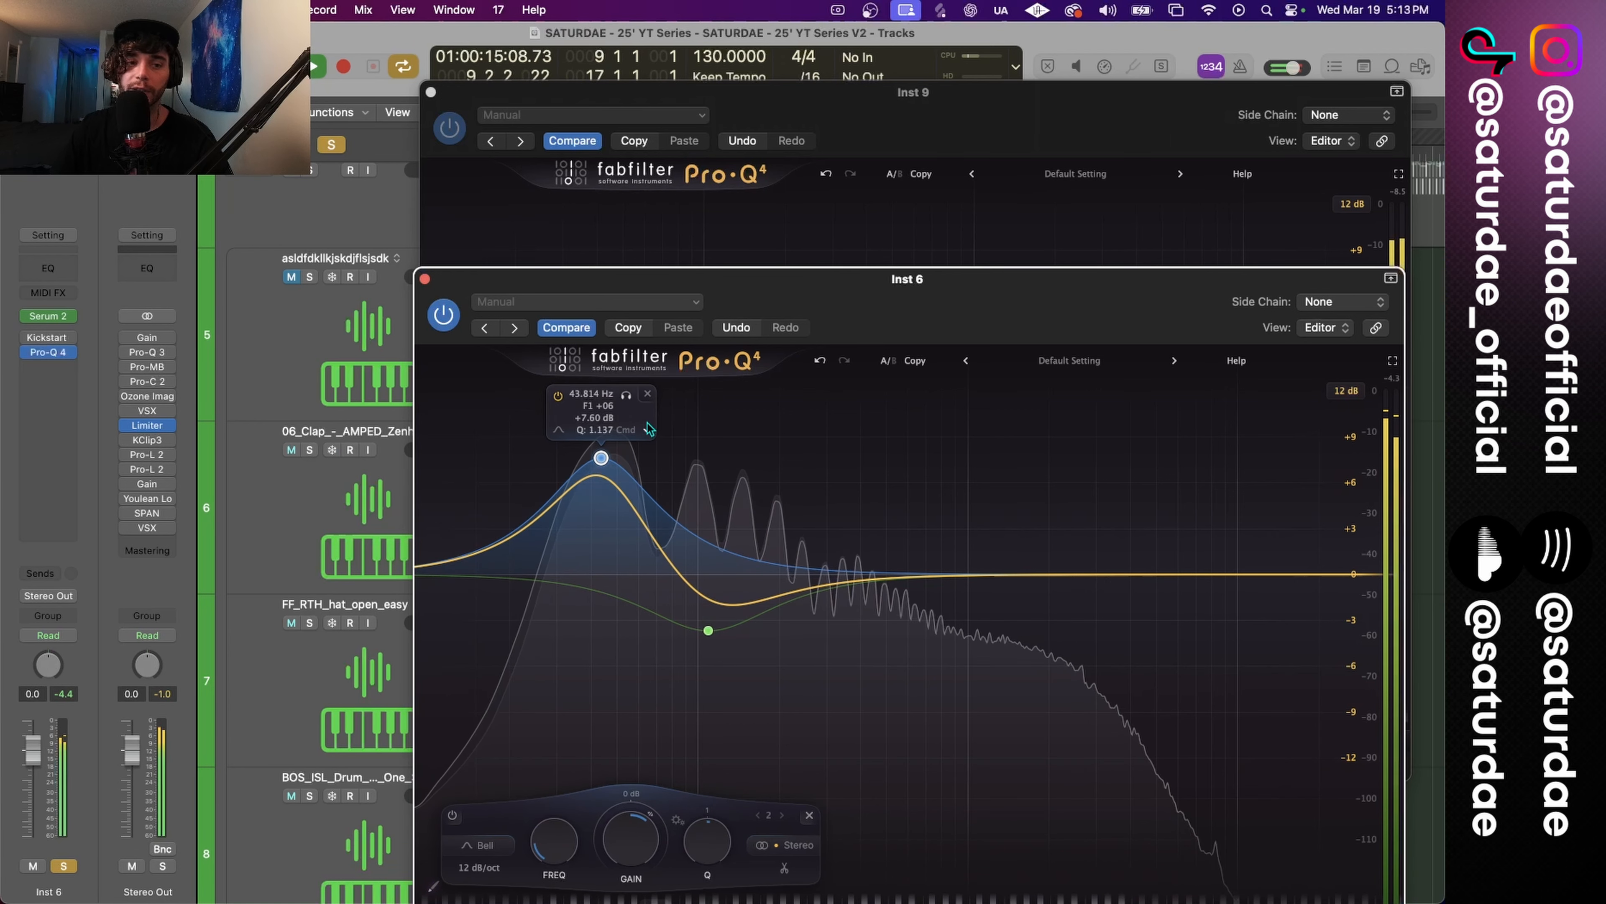
left_click(649, 394)
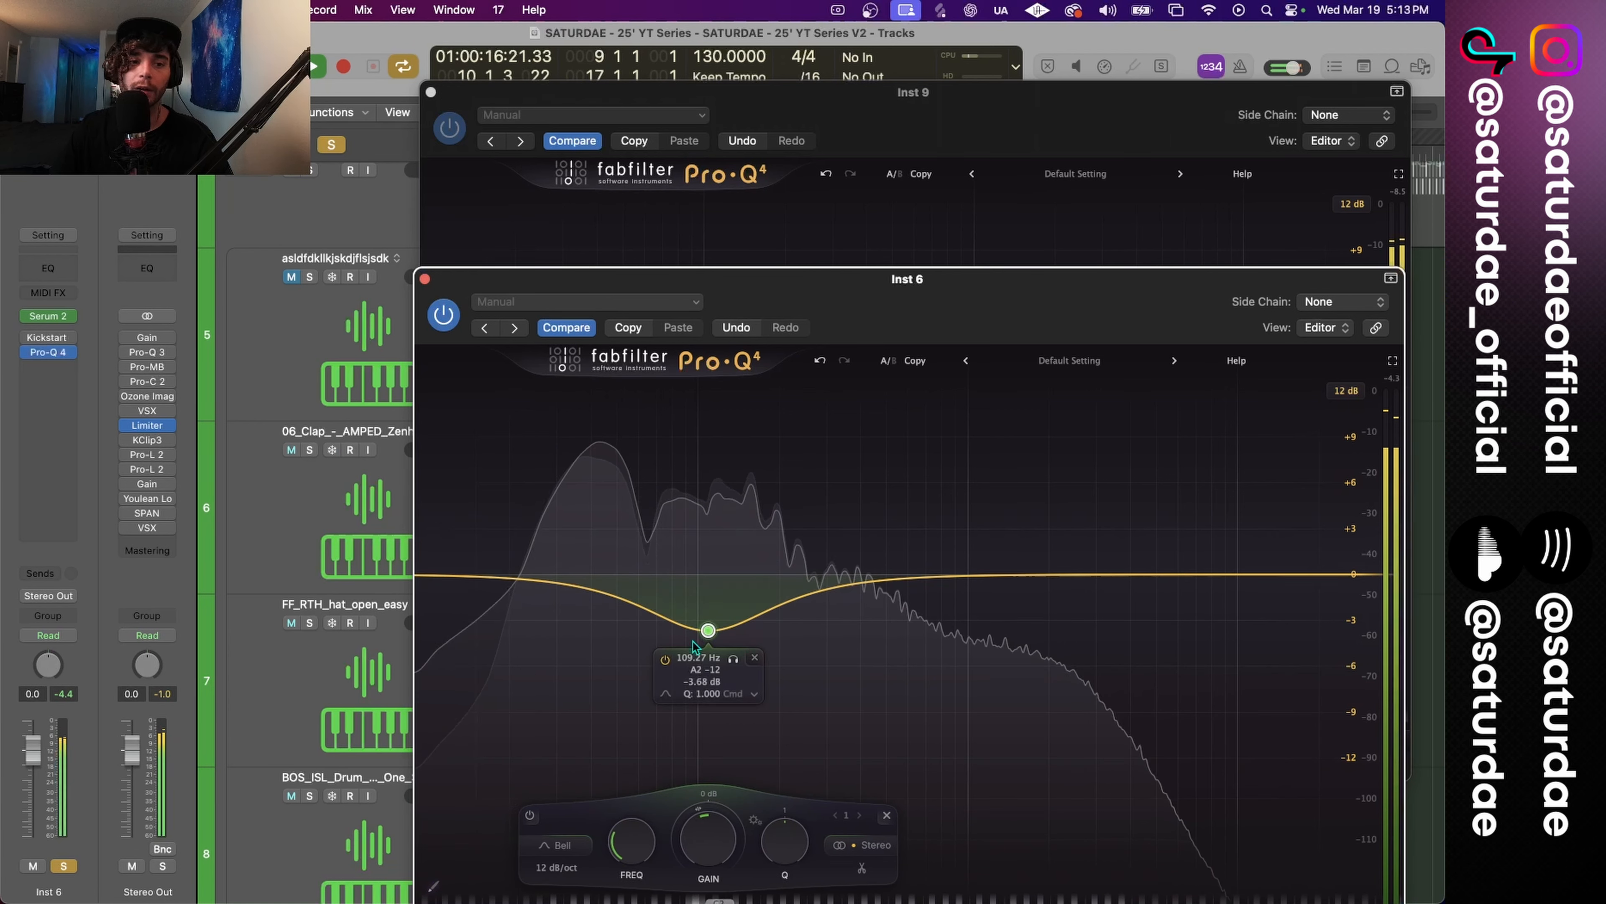
left_click(757, 660)
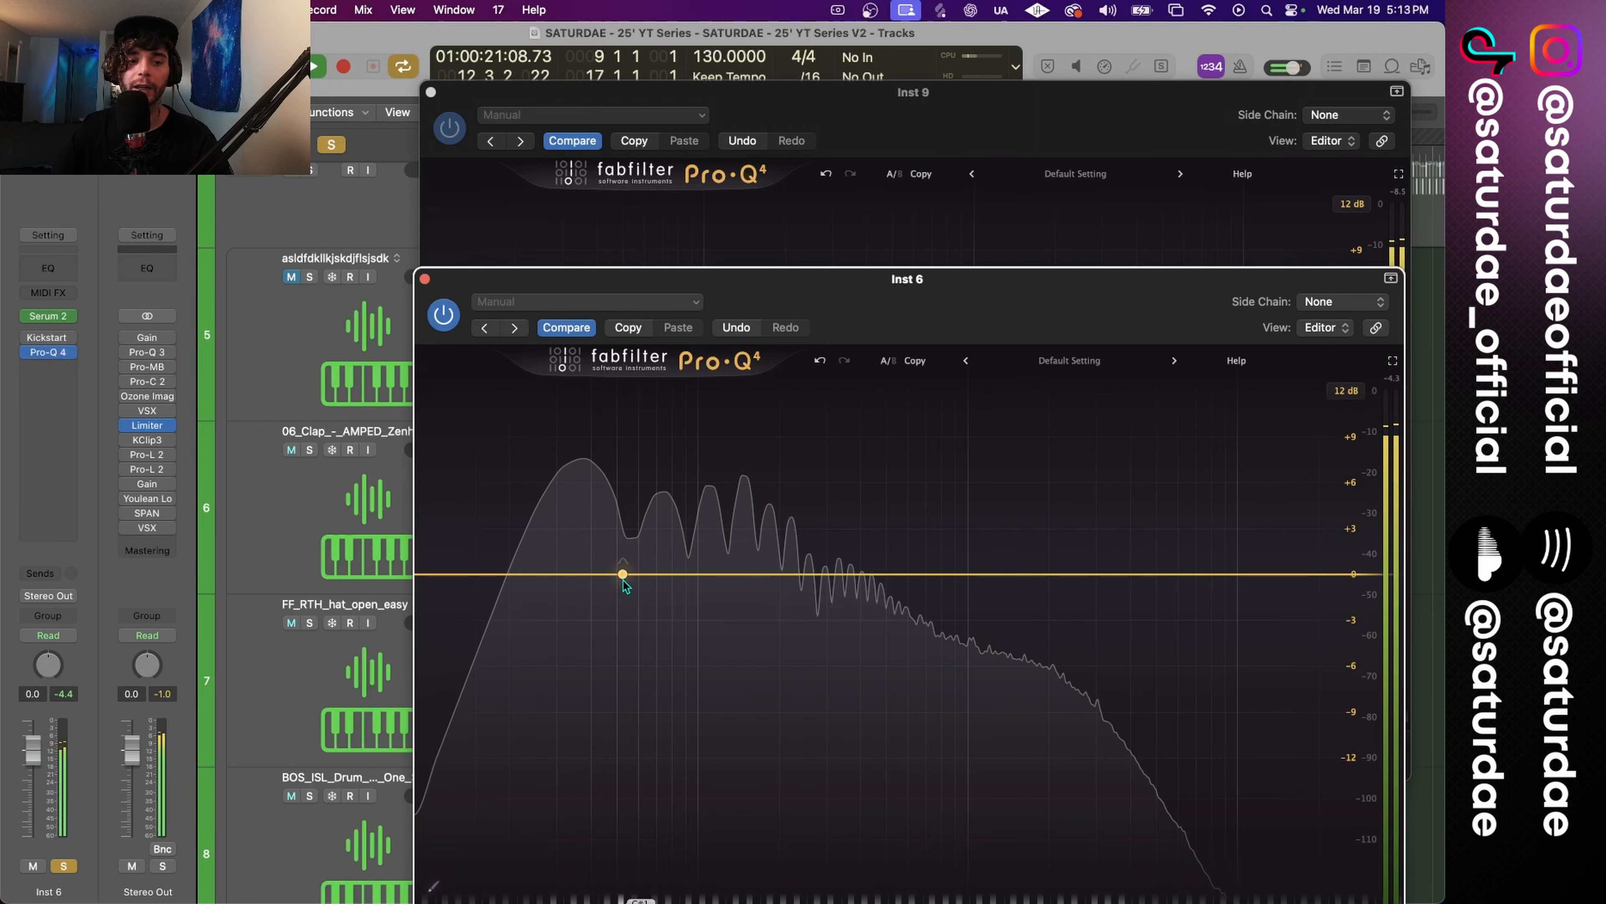
left_click_drag(625, 583, 661, 566)
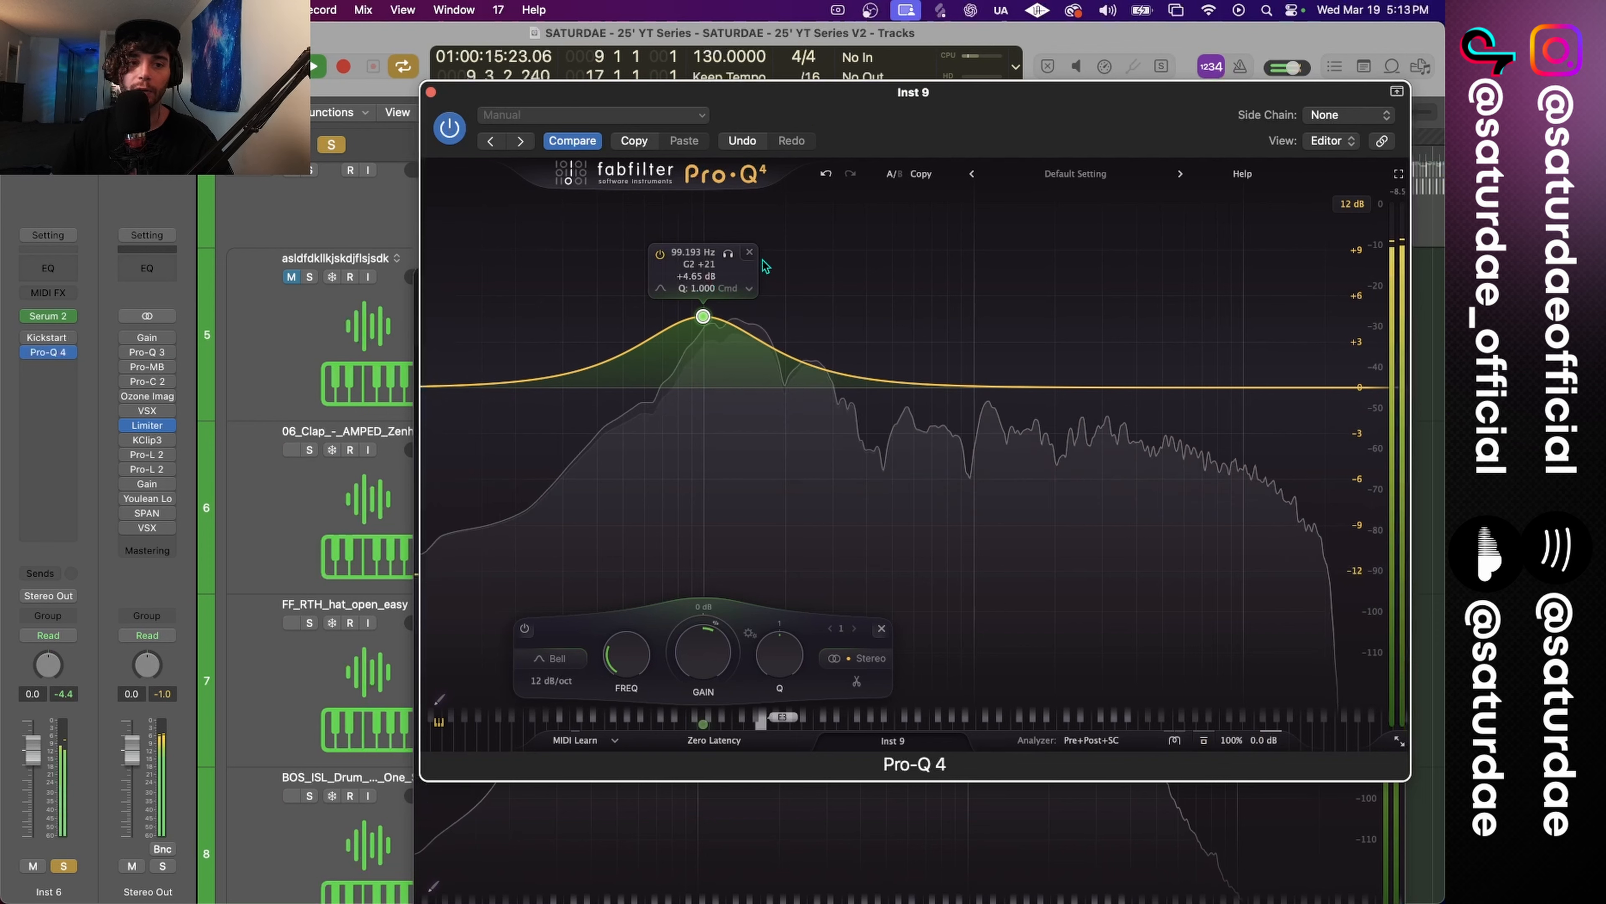
Replace the low boost on Inst 9 with a 56.5 Hz low cut, a dynamic dip near 73 Hz and a gentle boost just above it.
left_click(749, 252)
left_click(465, 387)
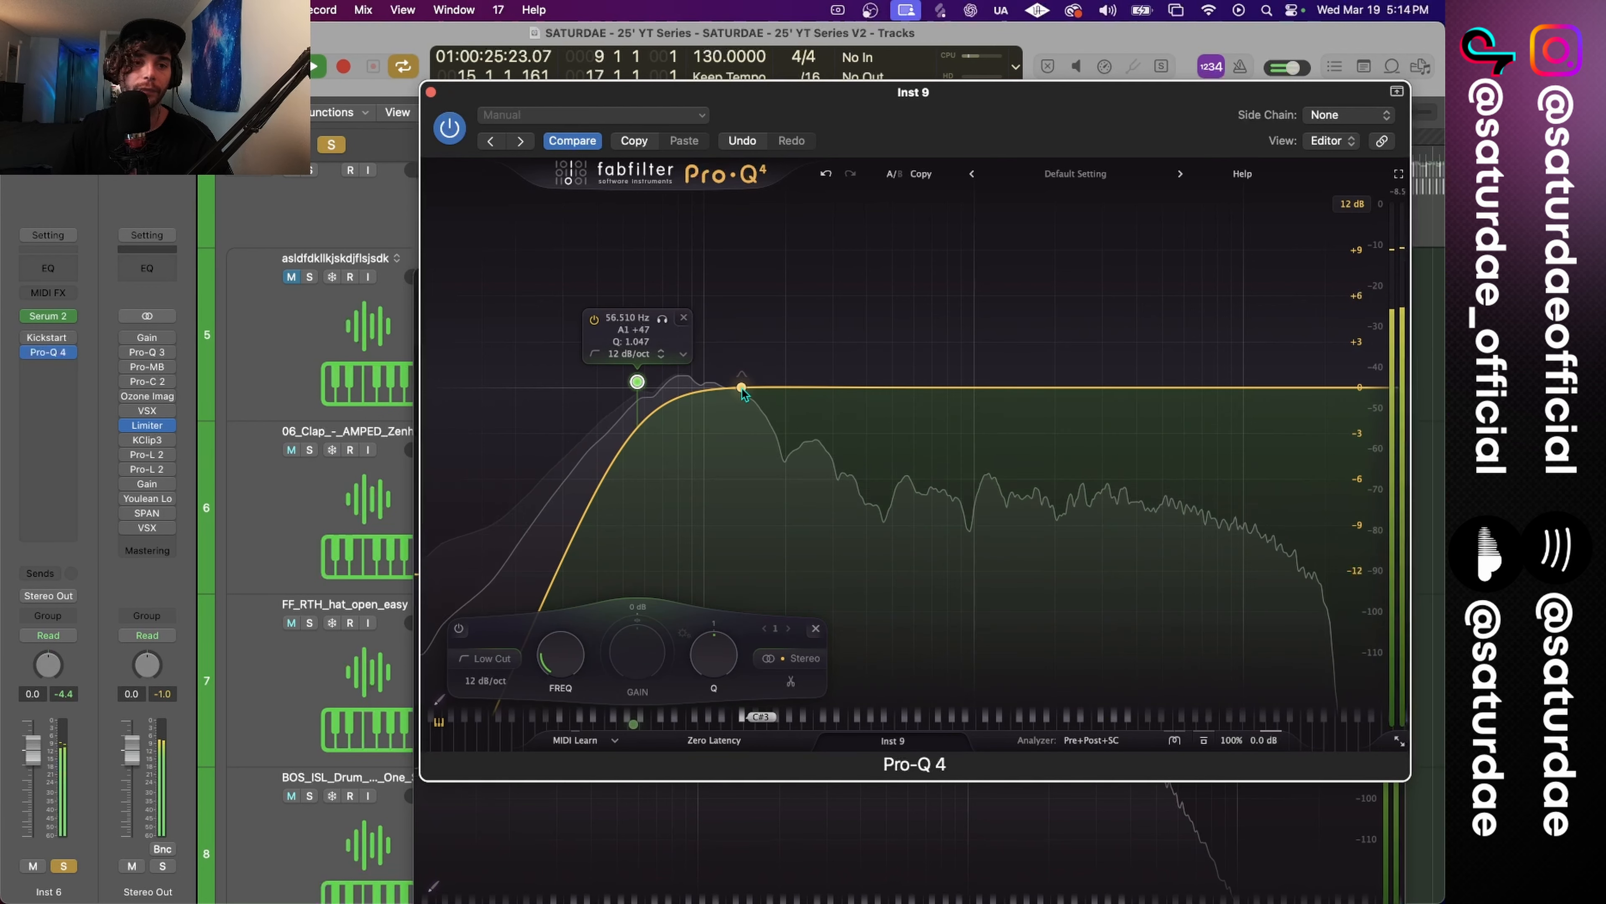
left_click_drag(692, 389, 674, 411)
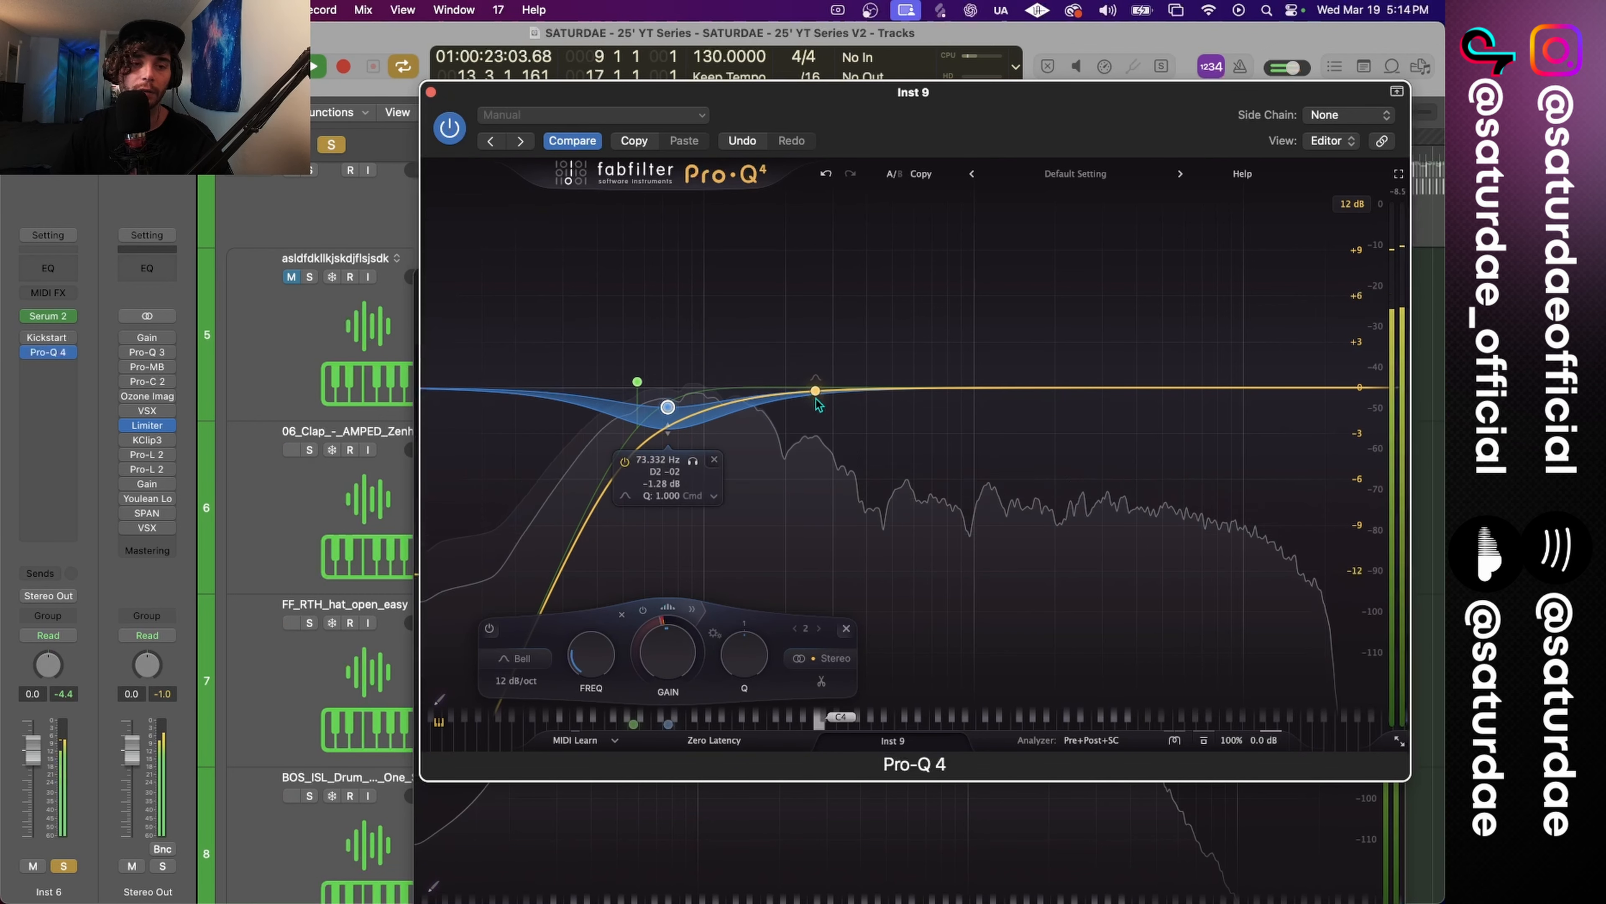
left_click_drag(815, 400, 731, 359)
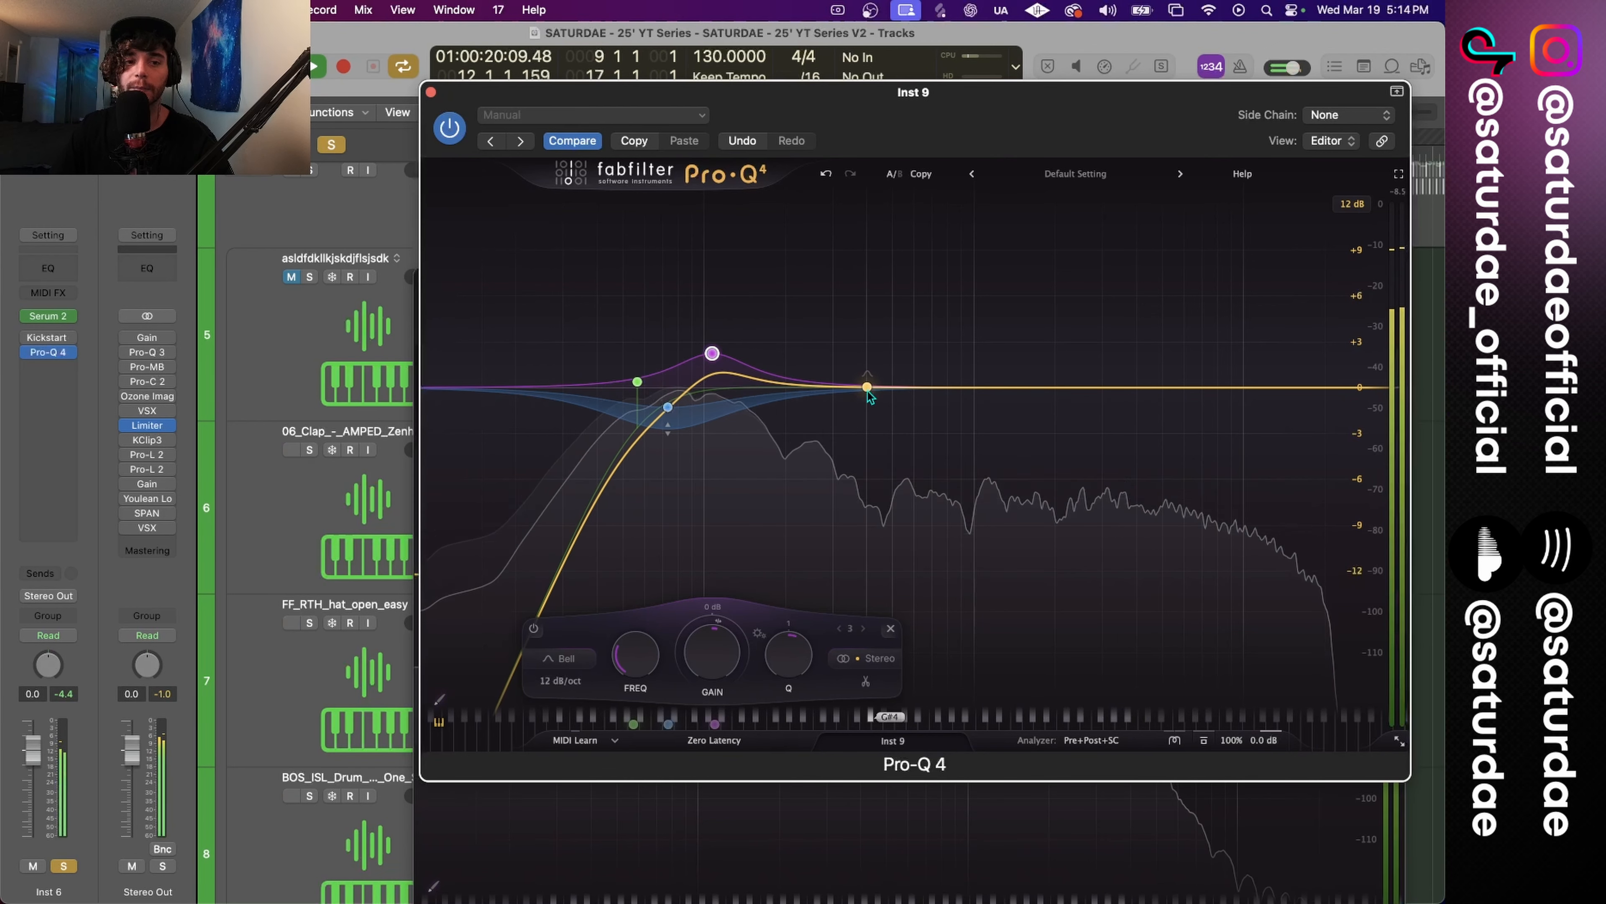
Try a bell near 269 Hz on Inst 9, remove it, and cut about 4.70 dB near 246 Hz instead.
left_click_drag(868, 390, 820, 315)
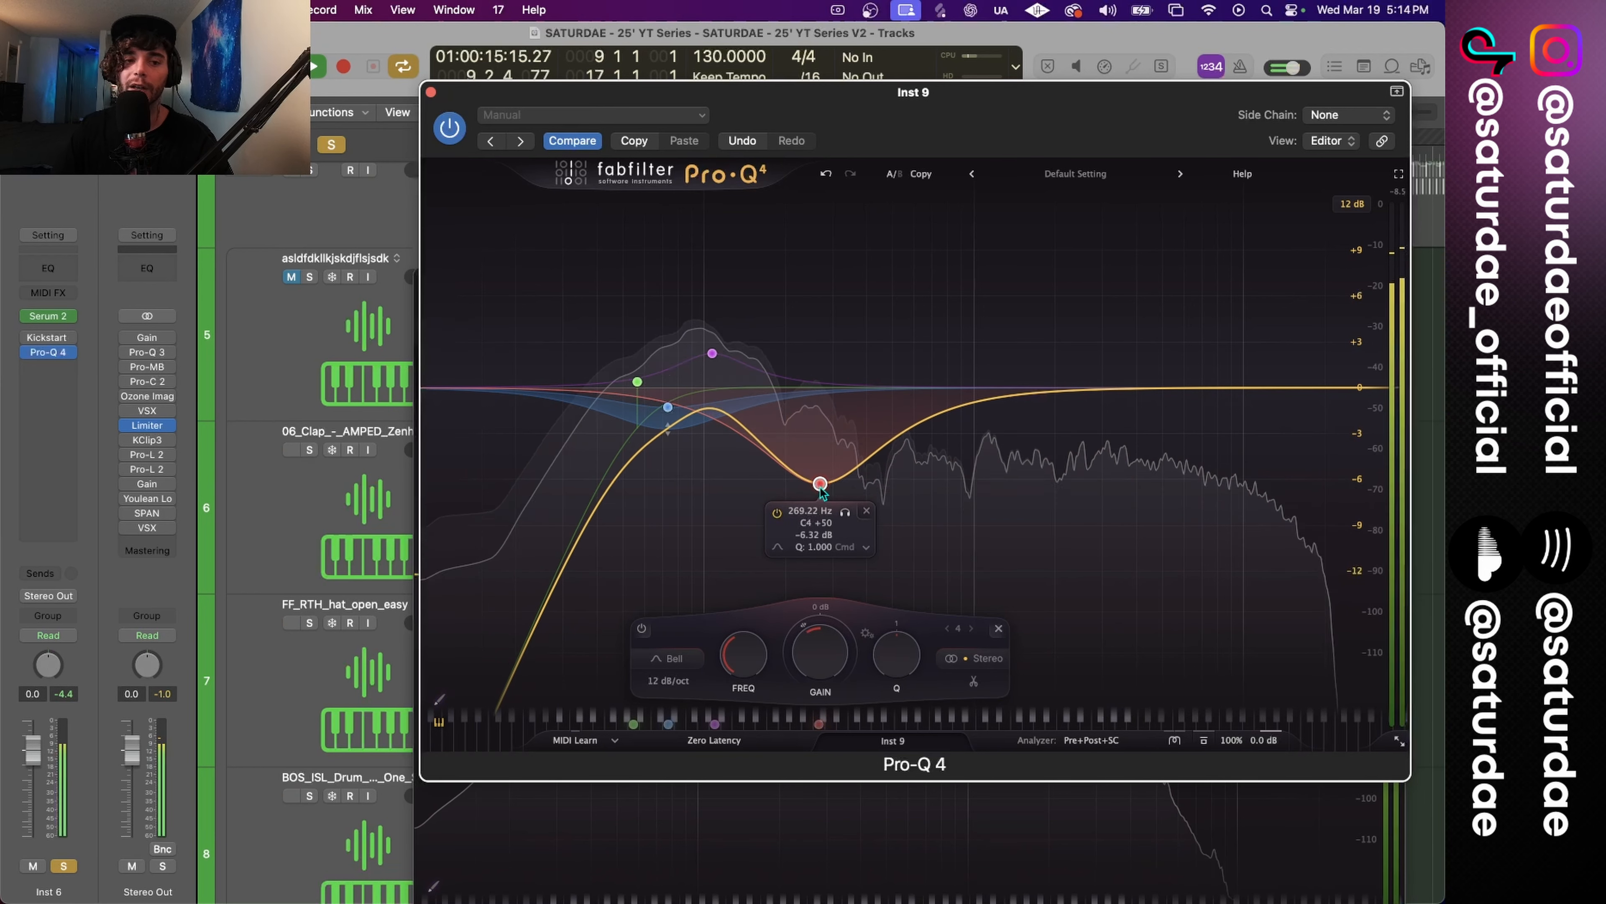
left_click(867, 512)
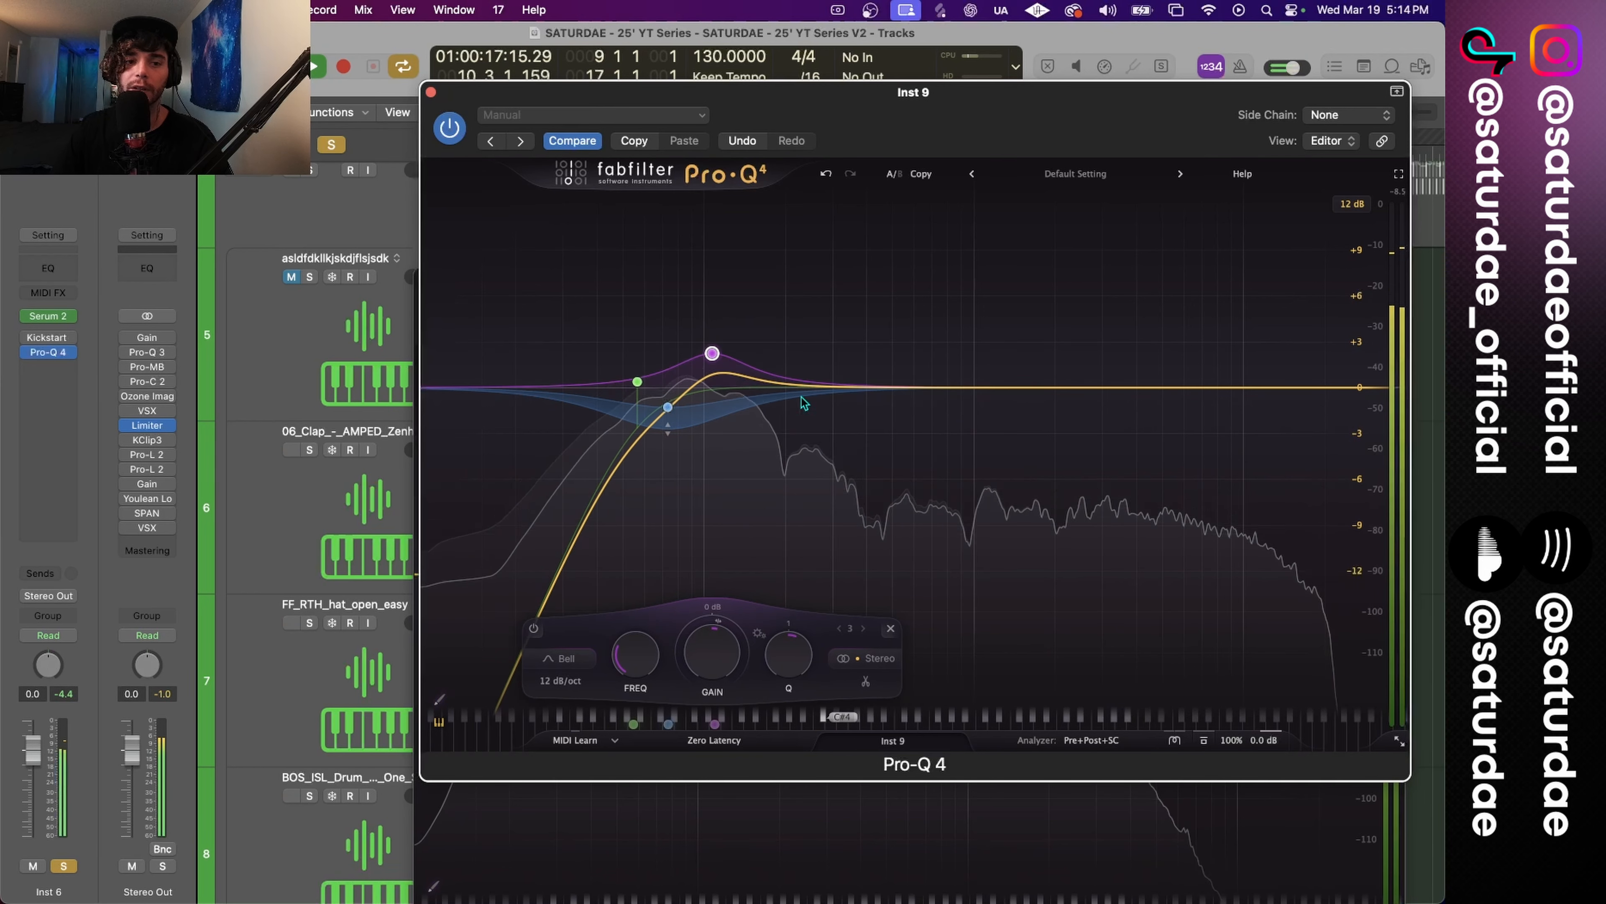
left_click_drag(840, 389, 812, 459)
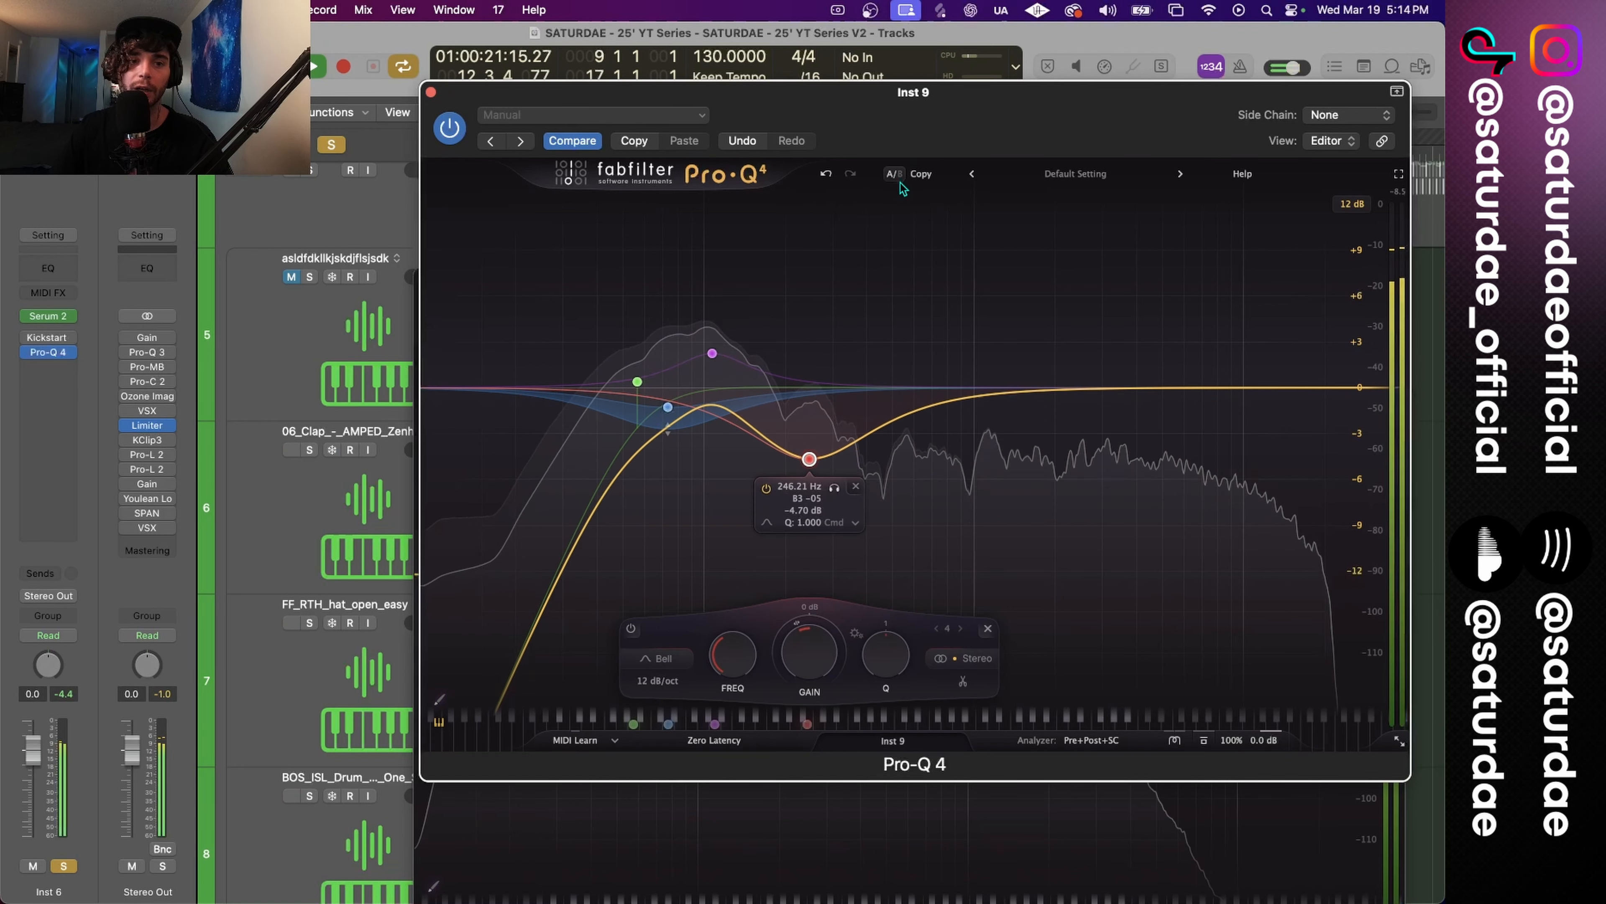
Copy the Inst 9 EQ to setting B and turn its 246 Hz bell into a dynamic cut with about -0.13 dB static gain.
left_click(923, 176)
left_click(896, 175)
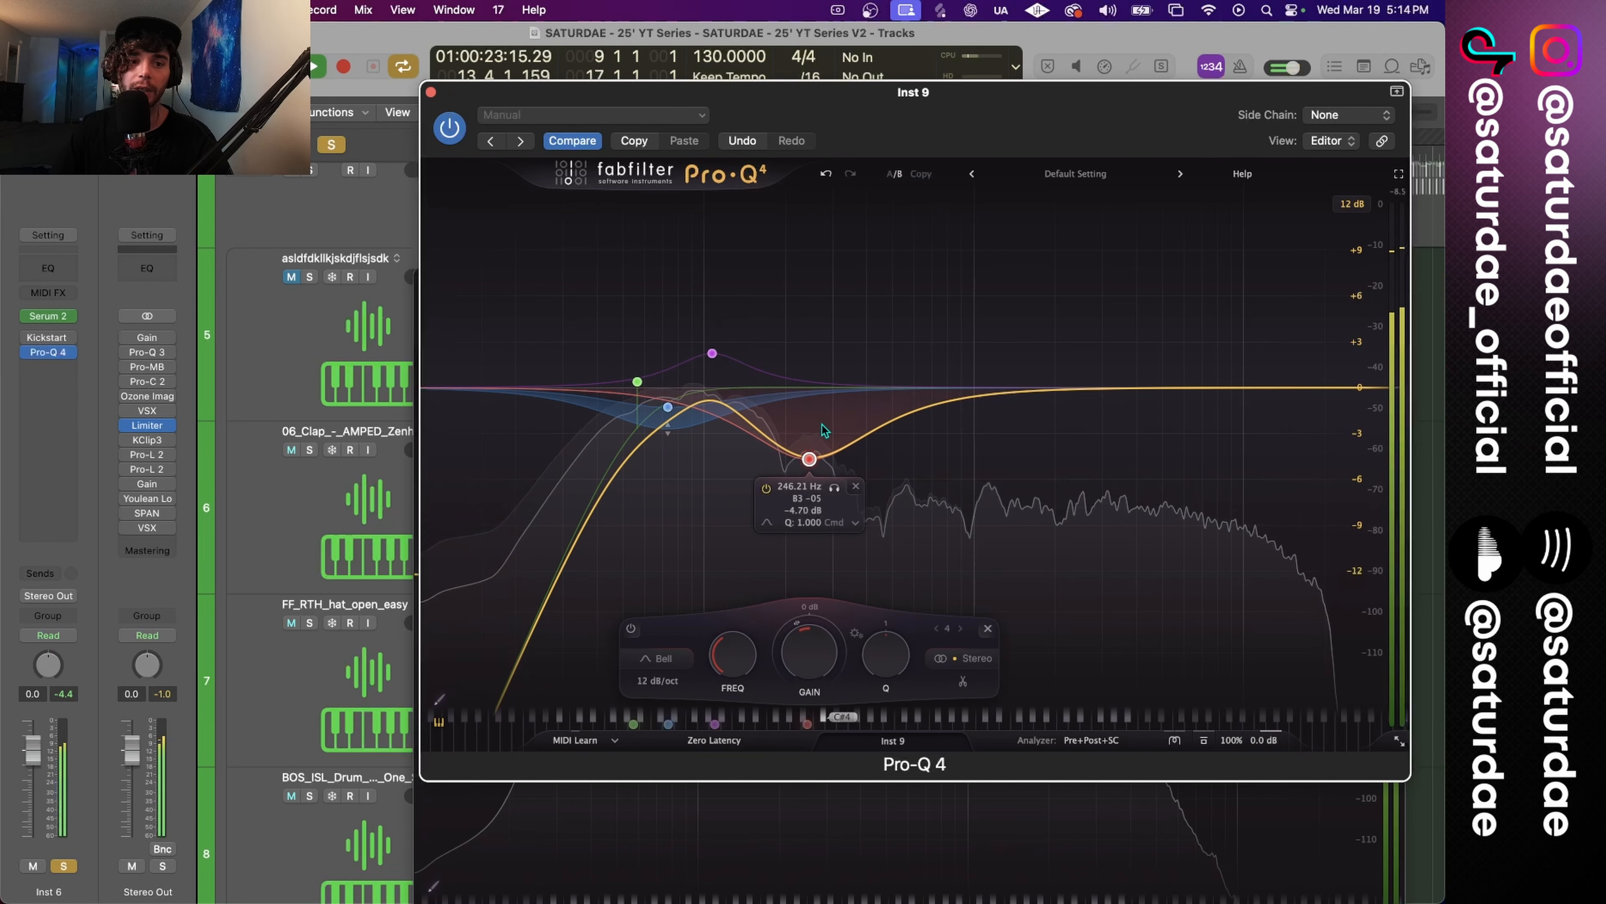
left_click_drag(809, 459, 809, 390)
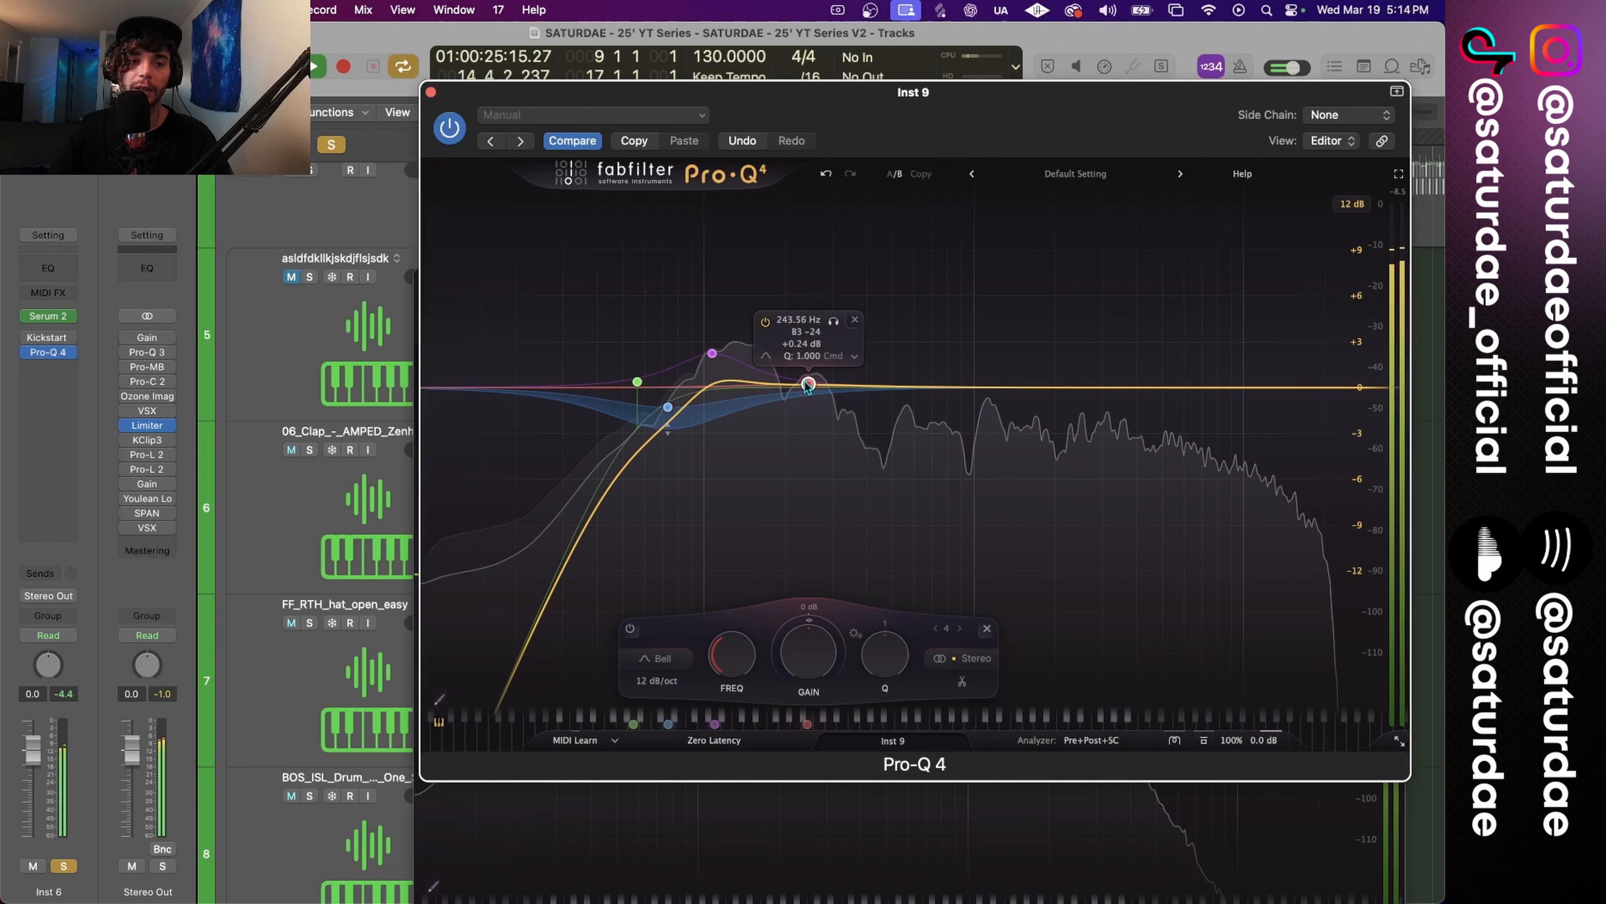
left_click_drag(791, 621, 773, 696)
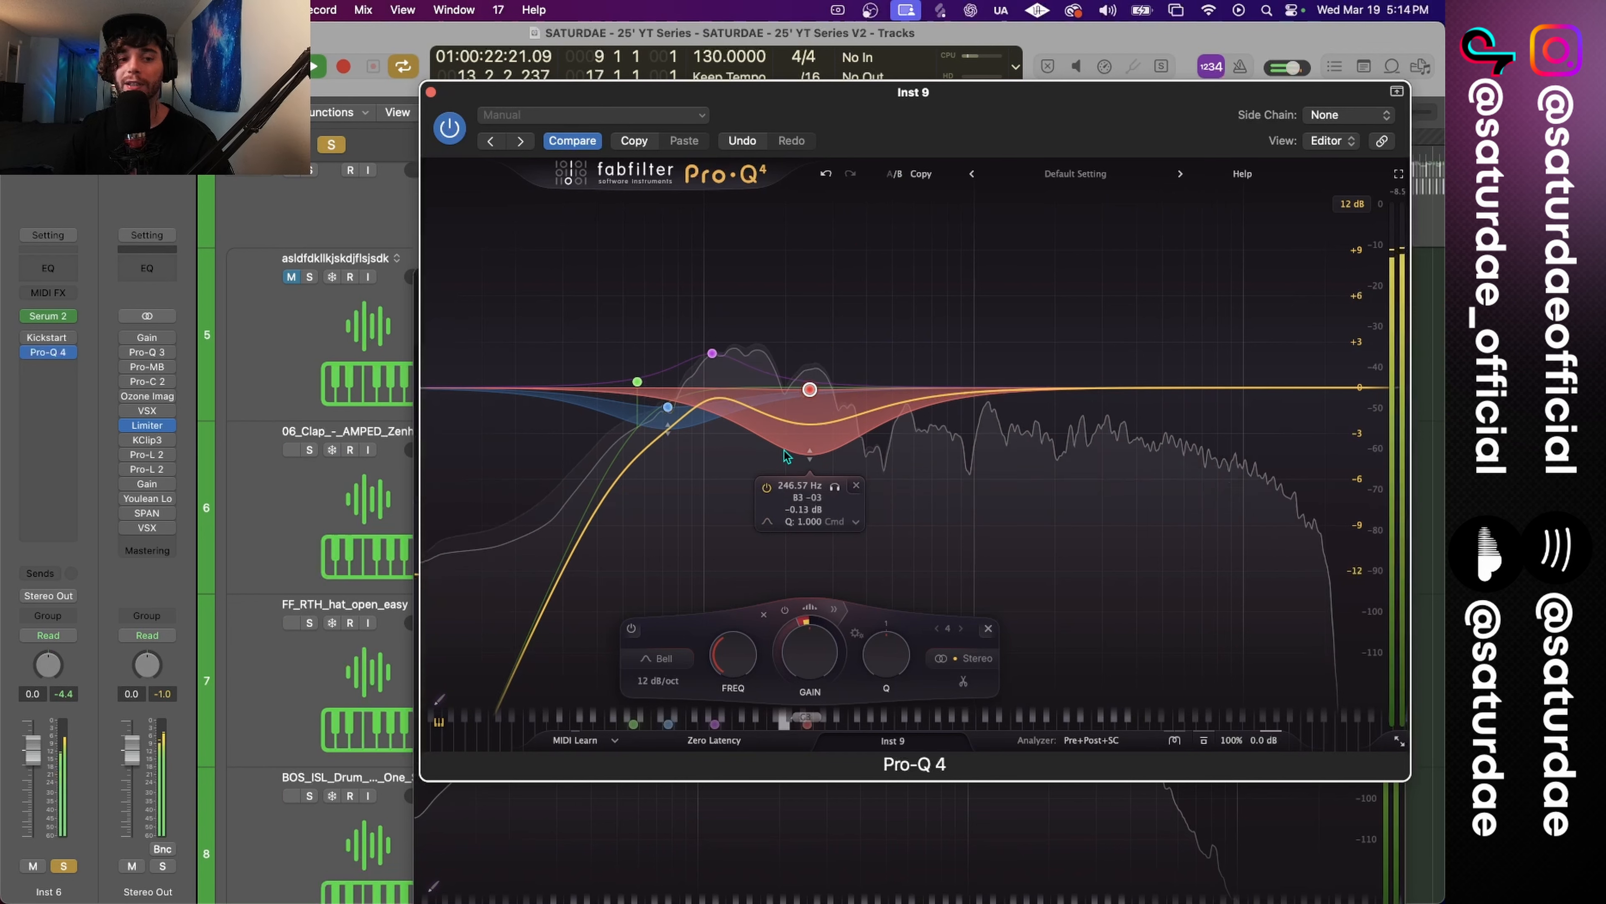
Compare EQ settings A and B during playback, return to B, and slightly reduce the dynamic range of the 246 Hz cut.
left_click(898, 173)
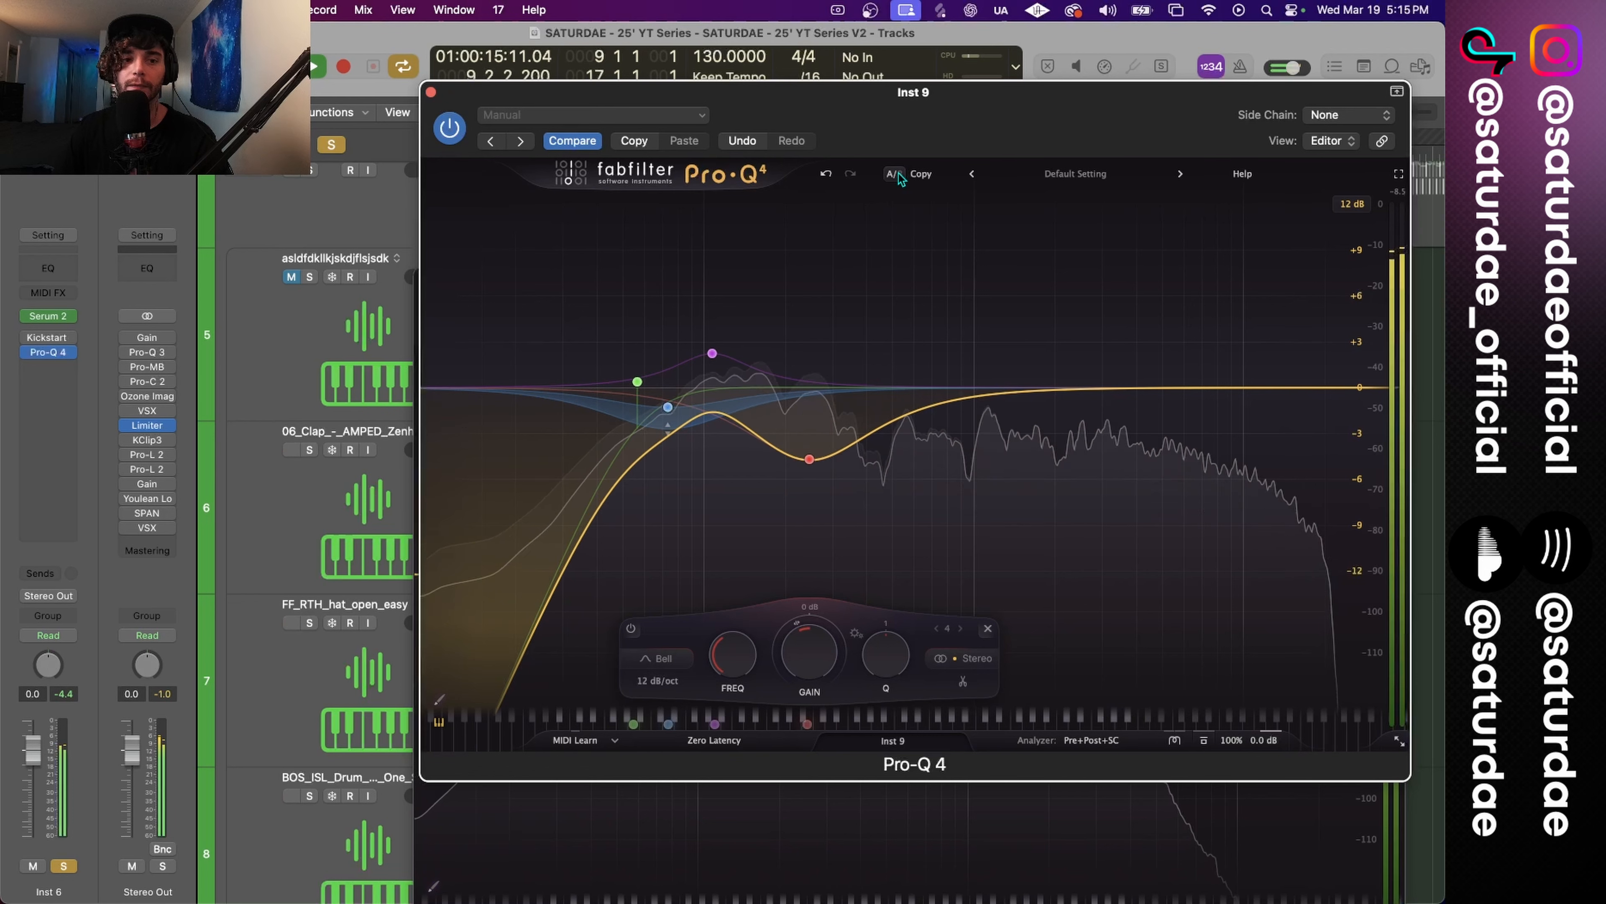
left_click(898, 174)
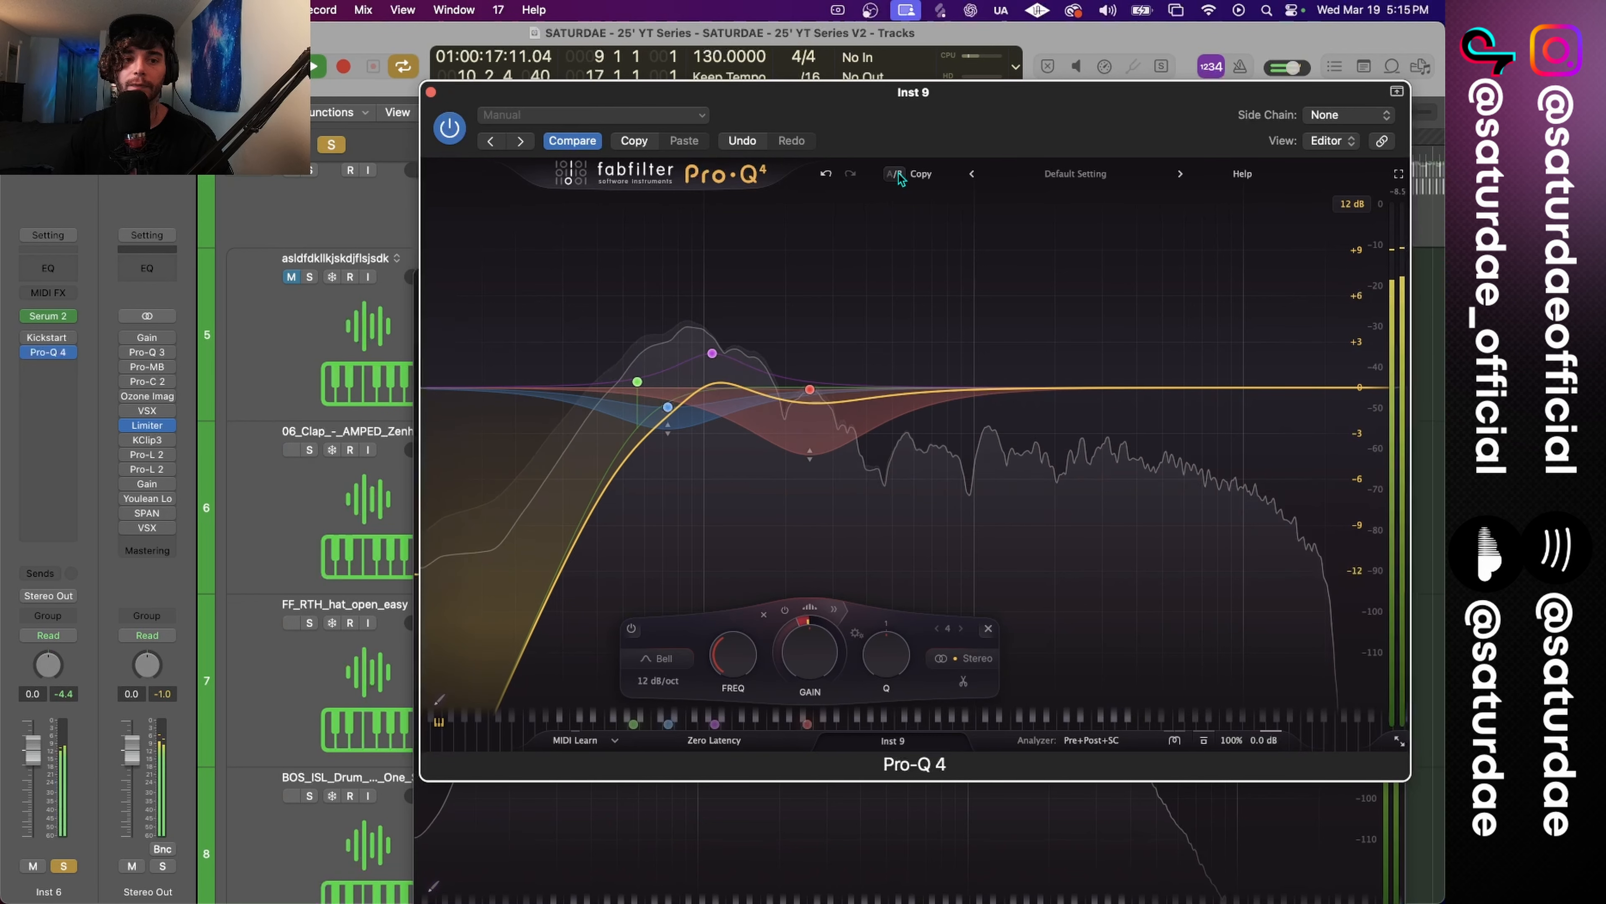
mouse_move(813, 448)
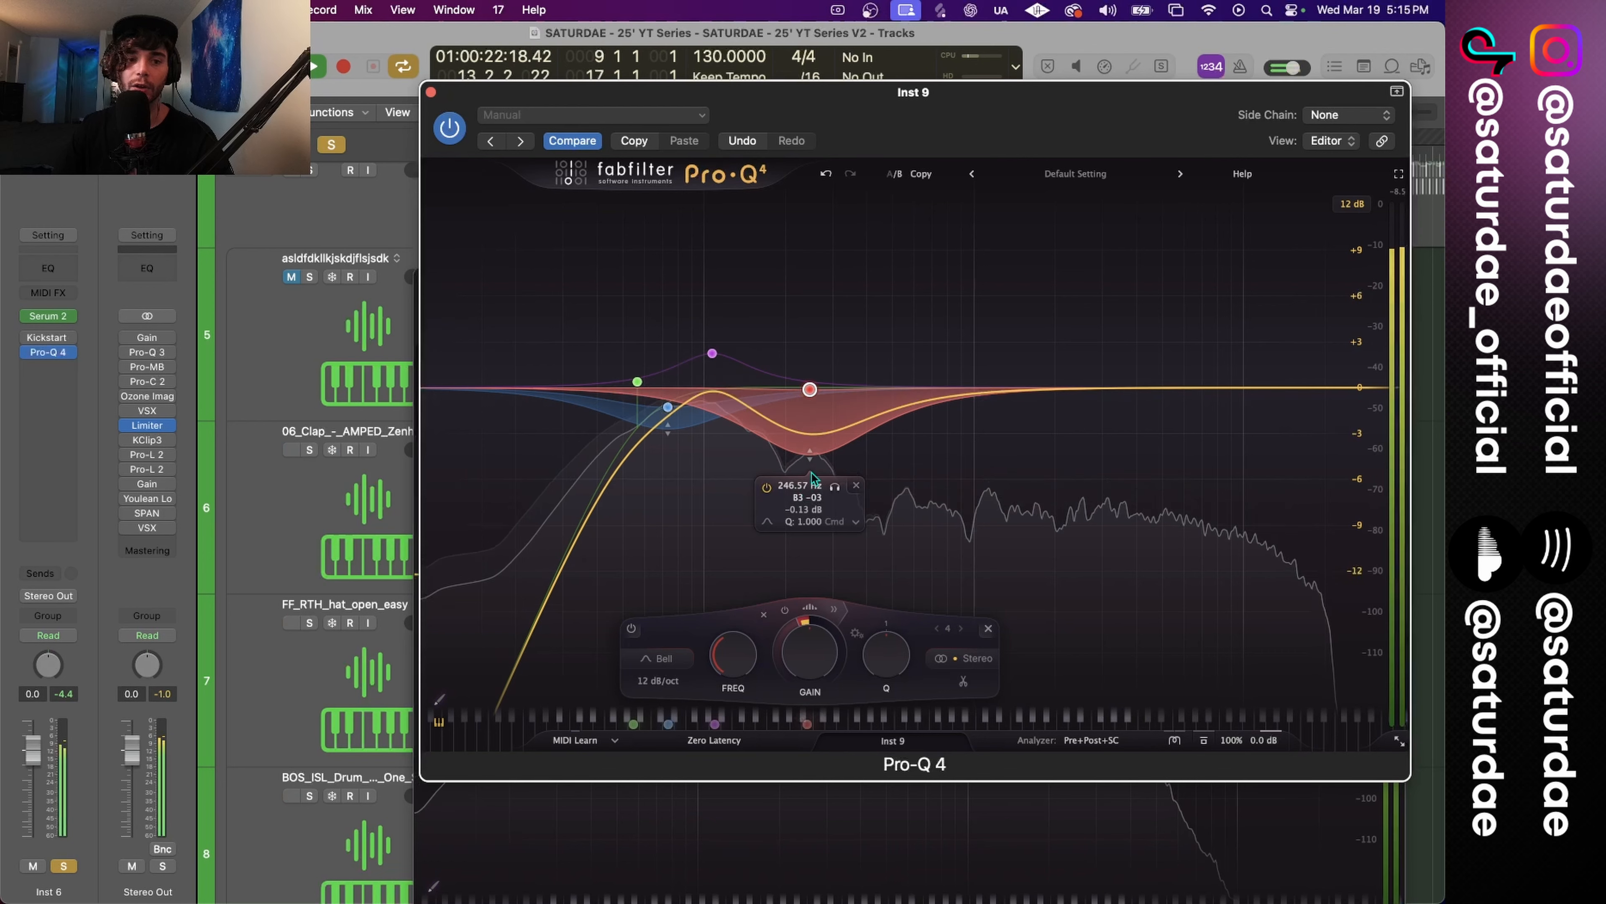
left_click_drag(797, 626, 809, 600)
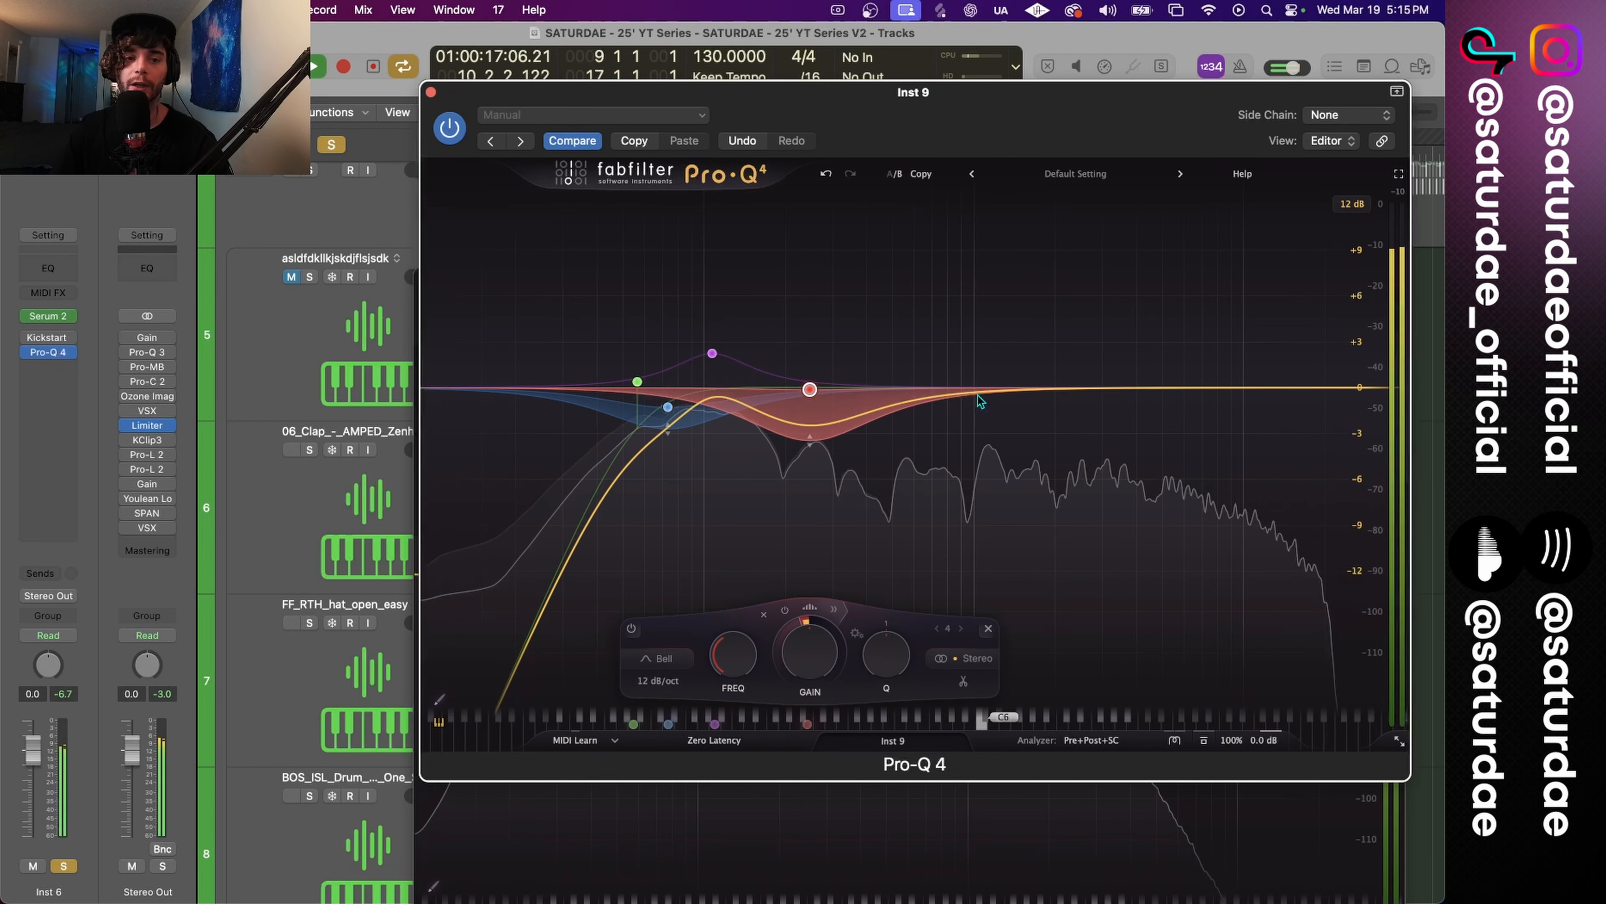
Add a bell boost at about 1169.5 Hz with Q 1.858 on Inst 9, audition it in isolation, and slightly lower its gain.
double_click(992, 362)
left_click_drag(995, 362, 996, 365)
scroll(996, 365, "up", 3)
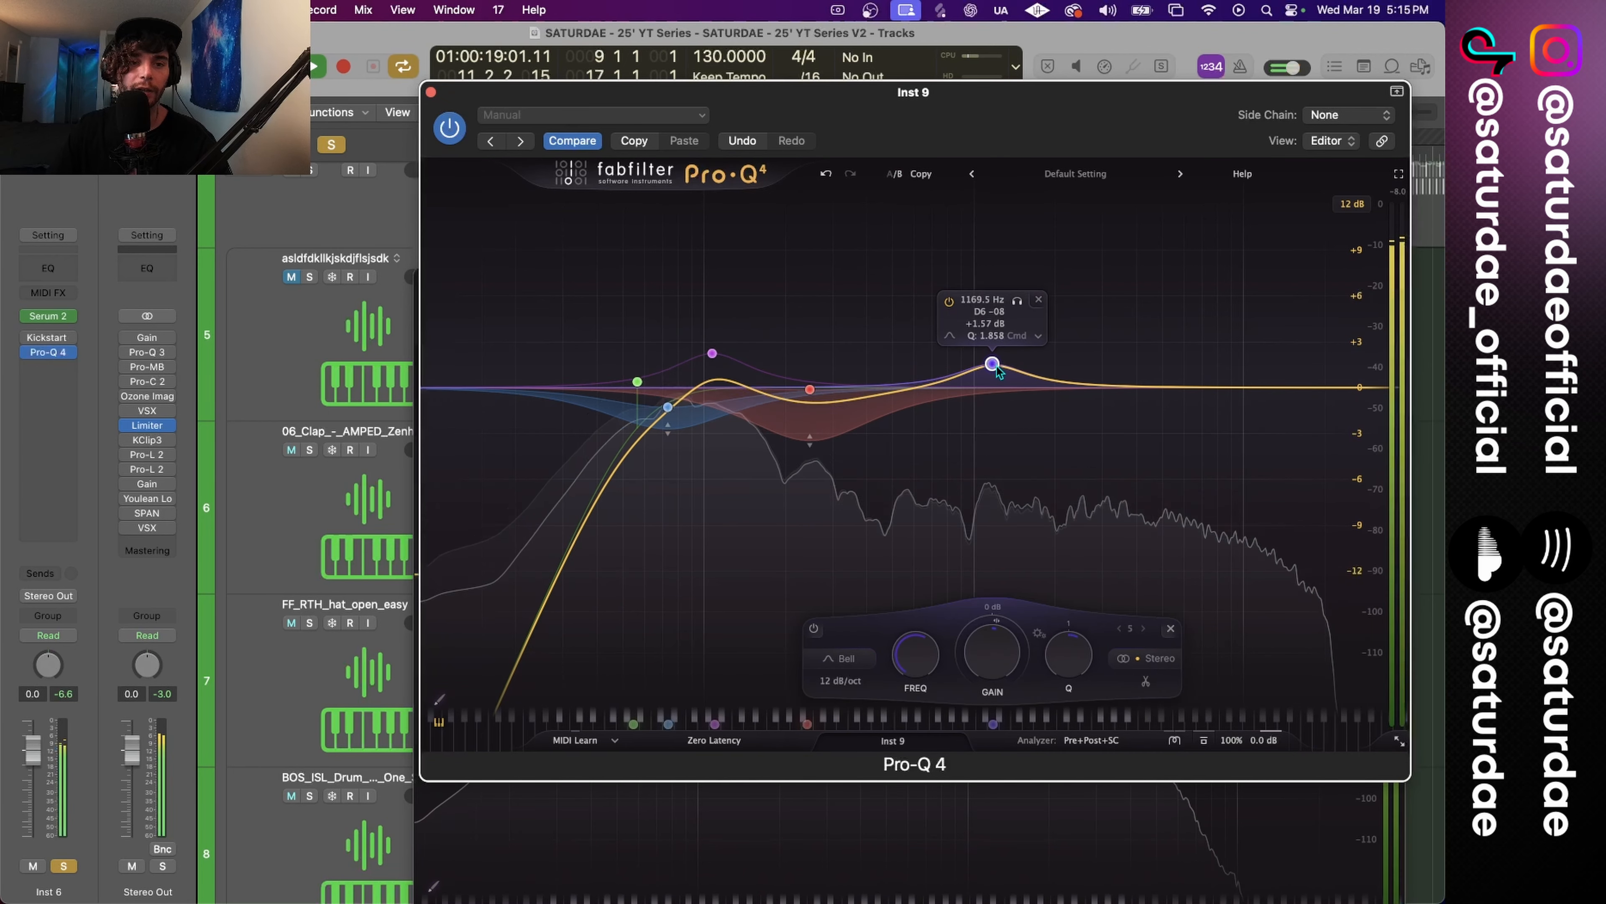
left_click(1017, 302)
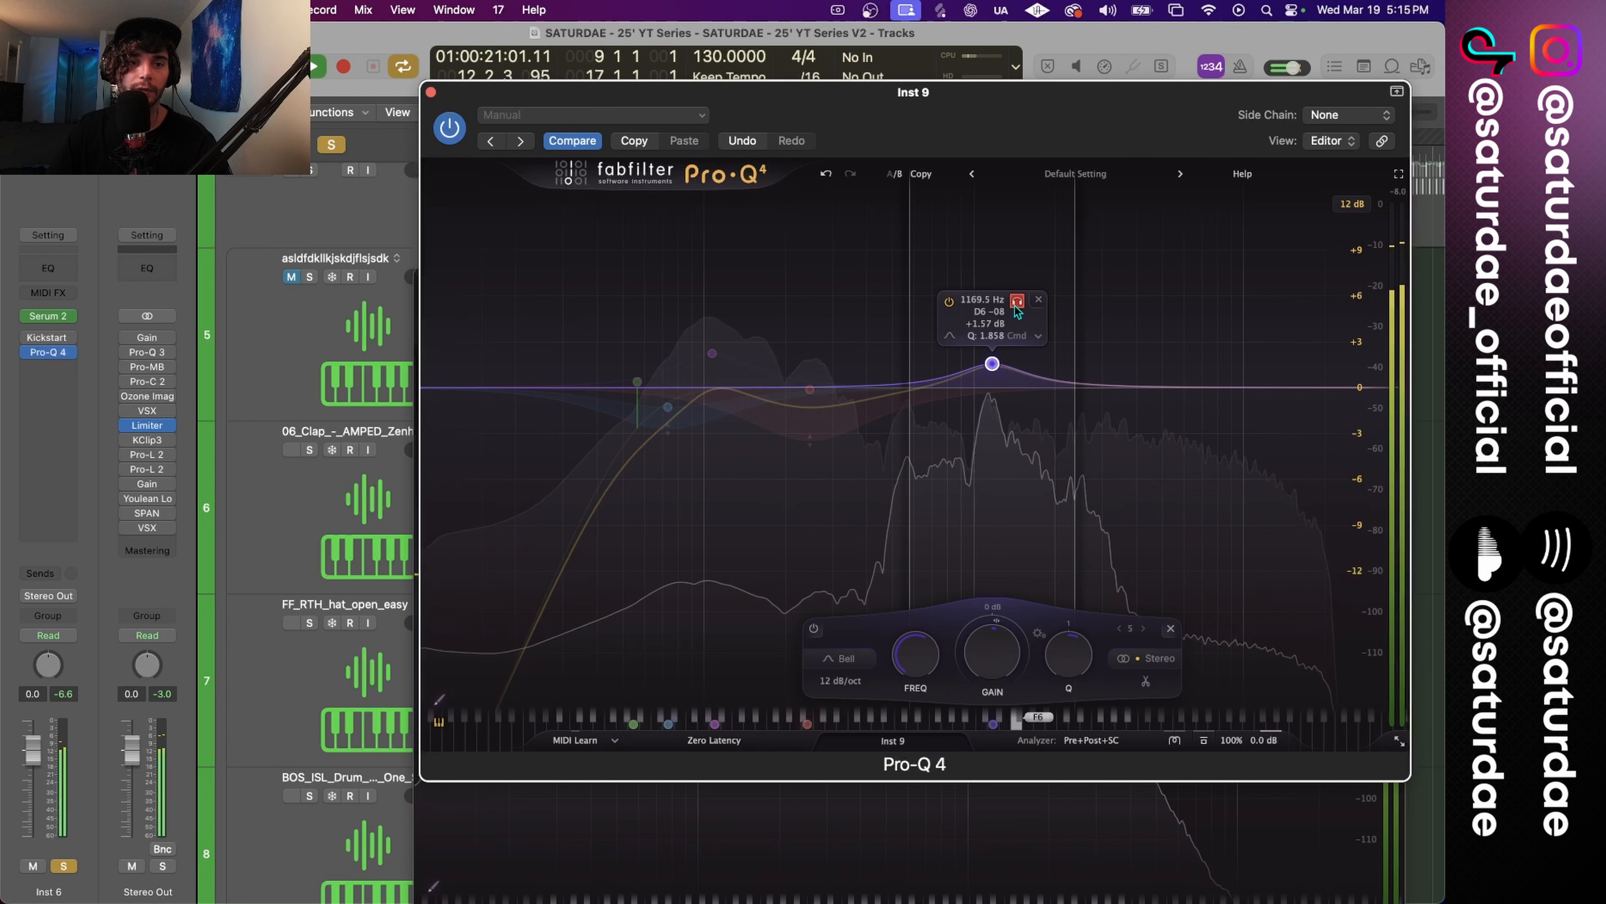
left_click(1017, 302)
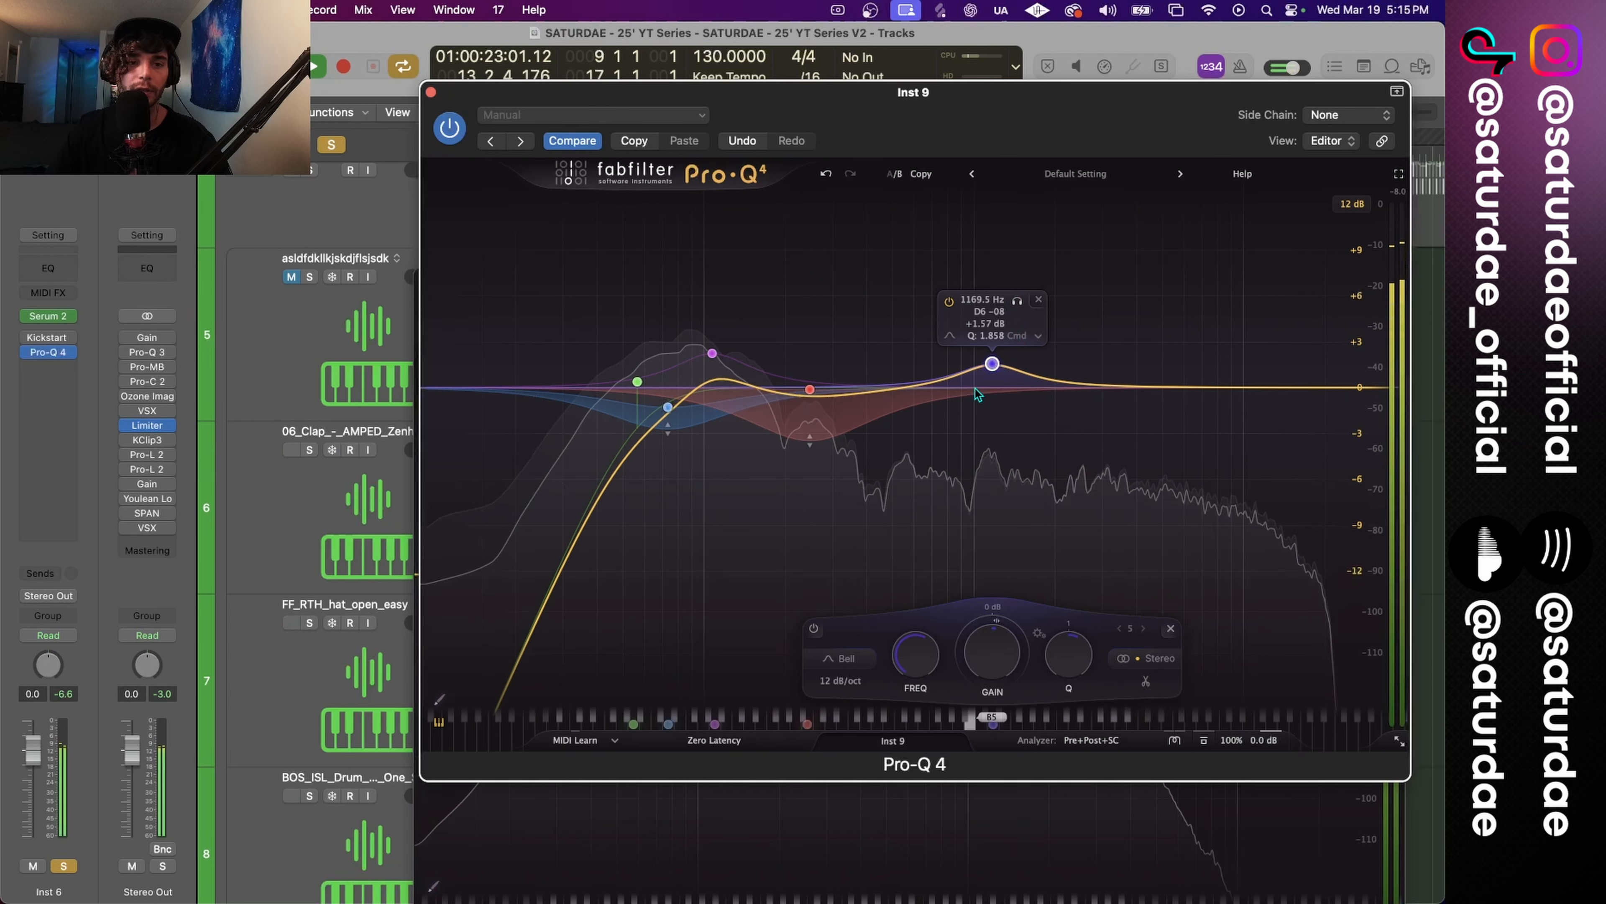
left_click_drag(990, 372, 990, 378)
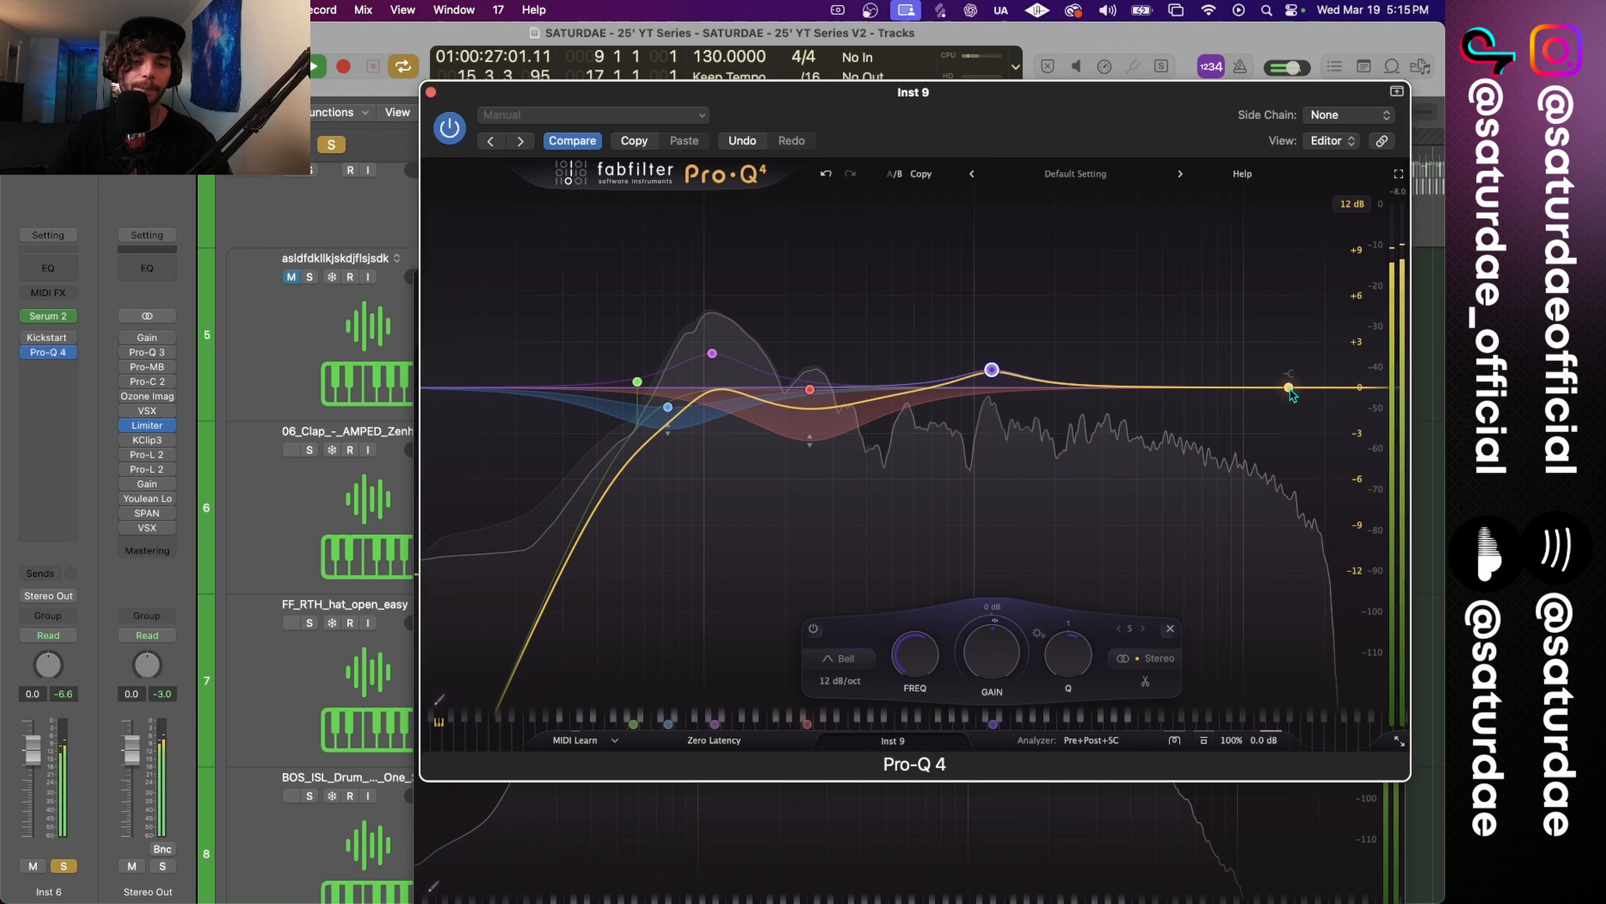
Turn off all track solos and add a 12 dB/oct high cut at about 9165 Hz to the Inst 9 EQ.
left_click(335, 148)
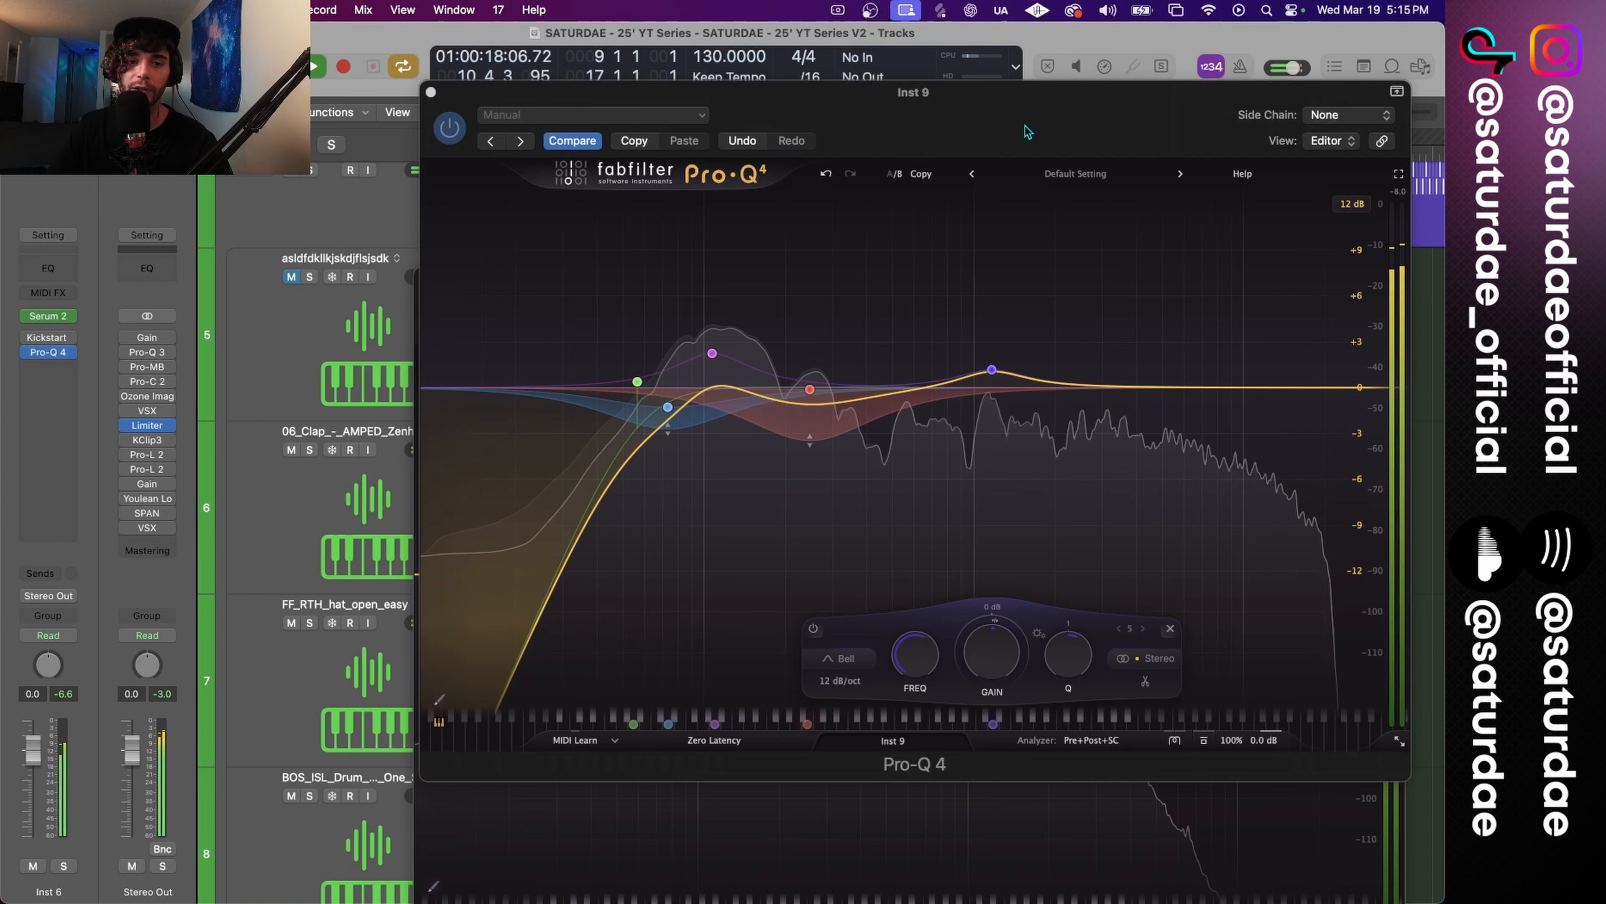
left_click_drag(1028, 132, 825, 108)
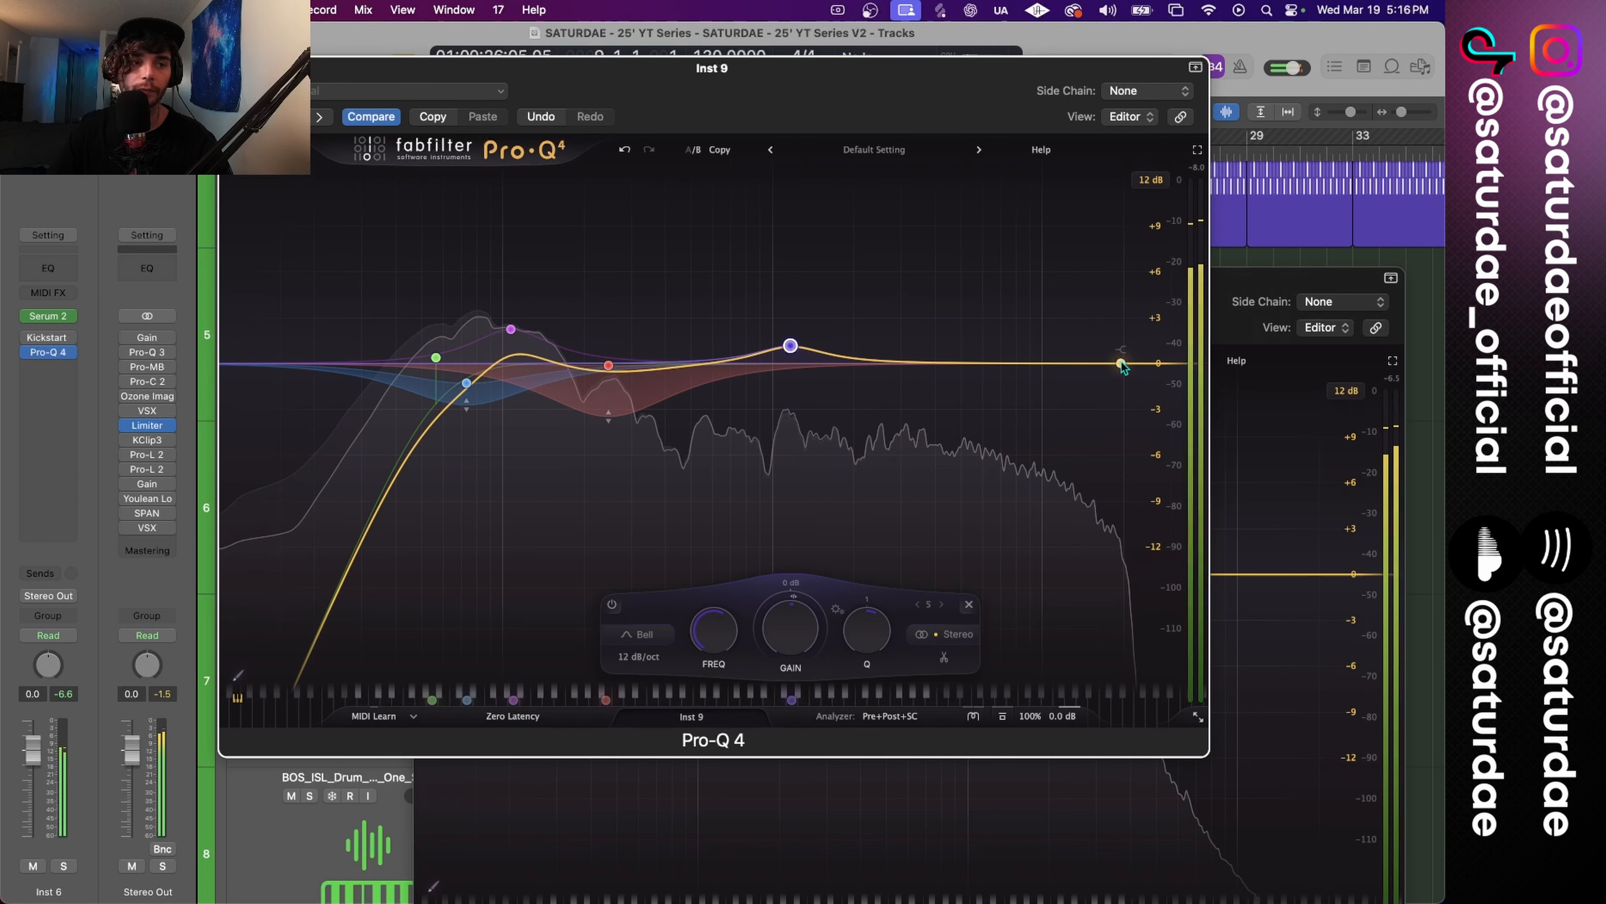
left_click_drag(1120, 363, 997, 357)
left_click(1136, 390)
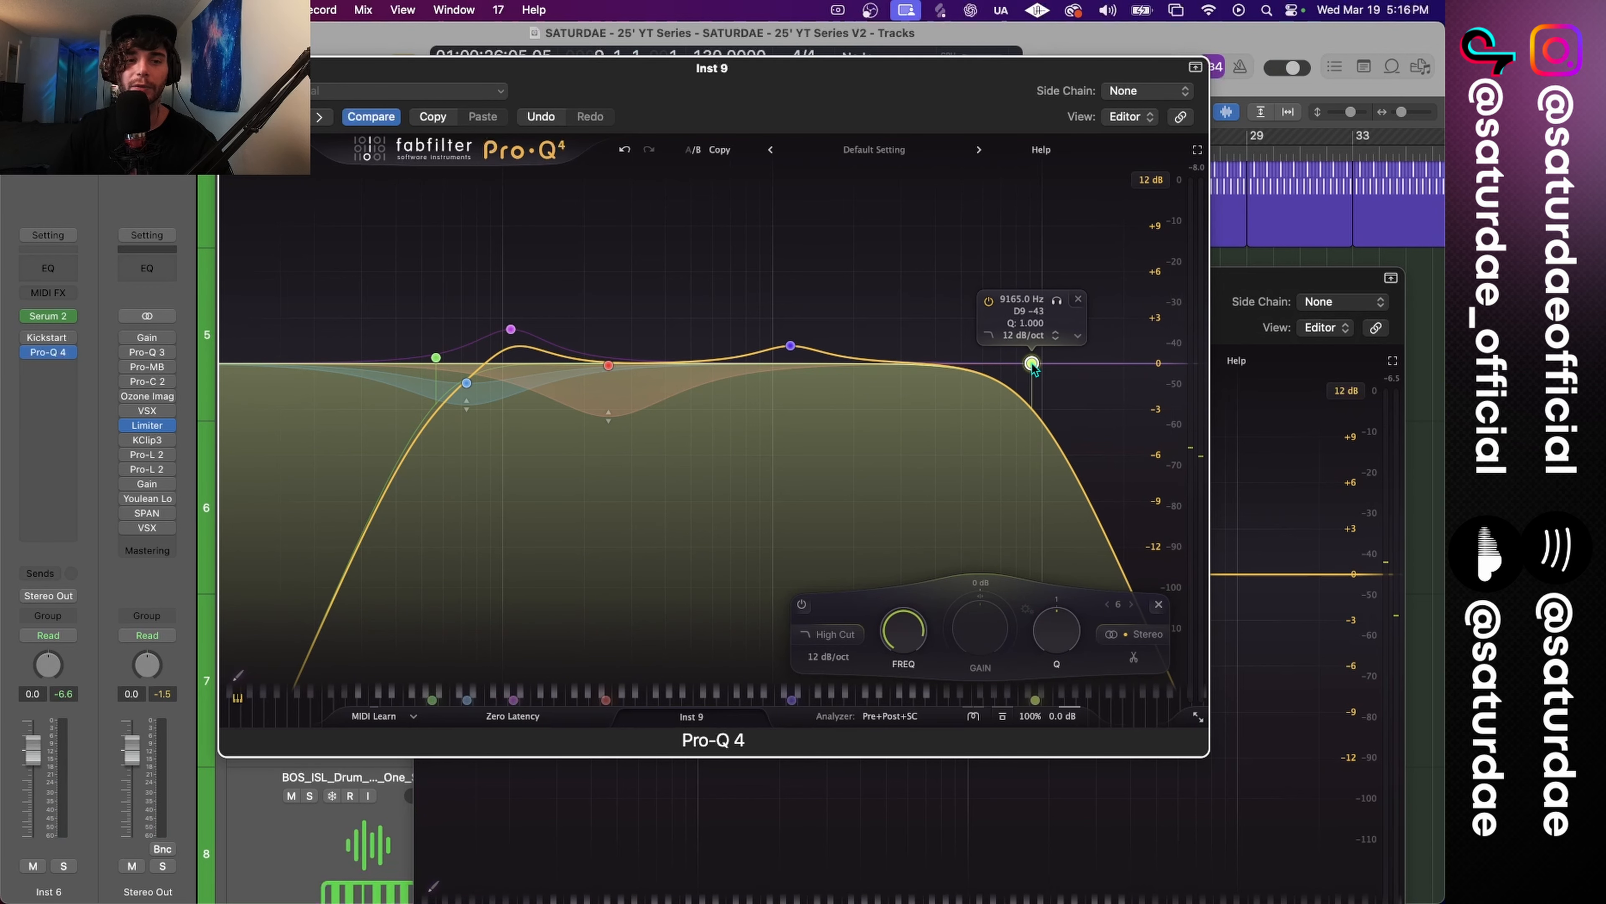
left_click_drag(824, 95, 1014, 95)
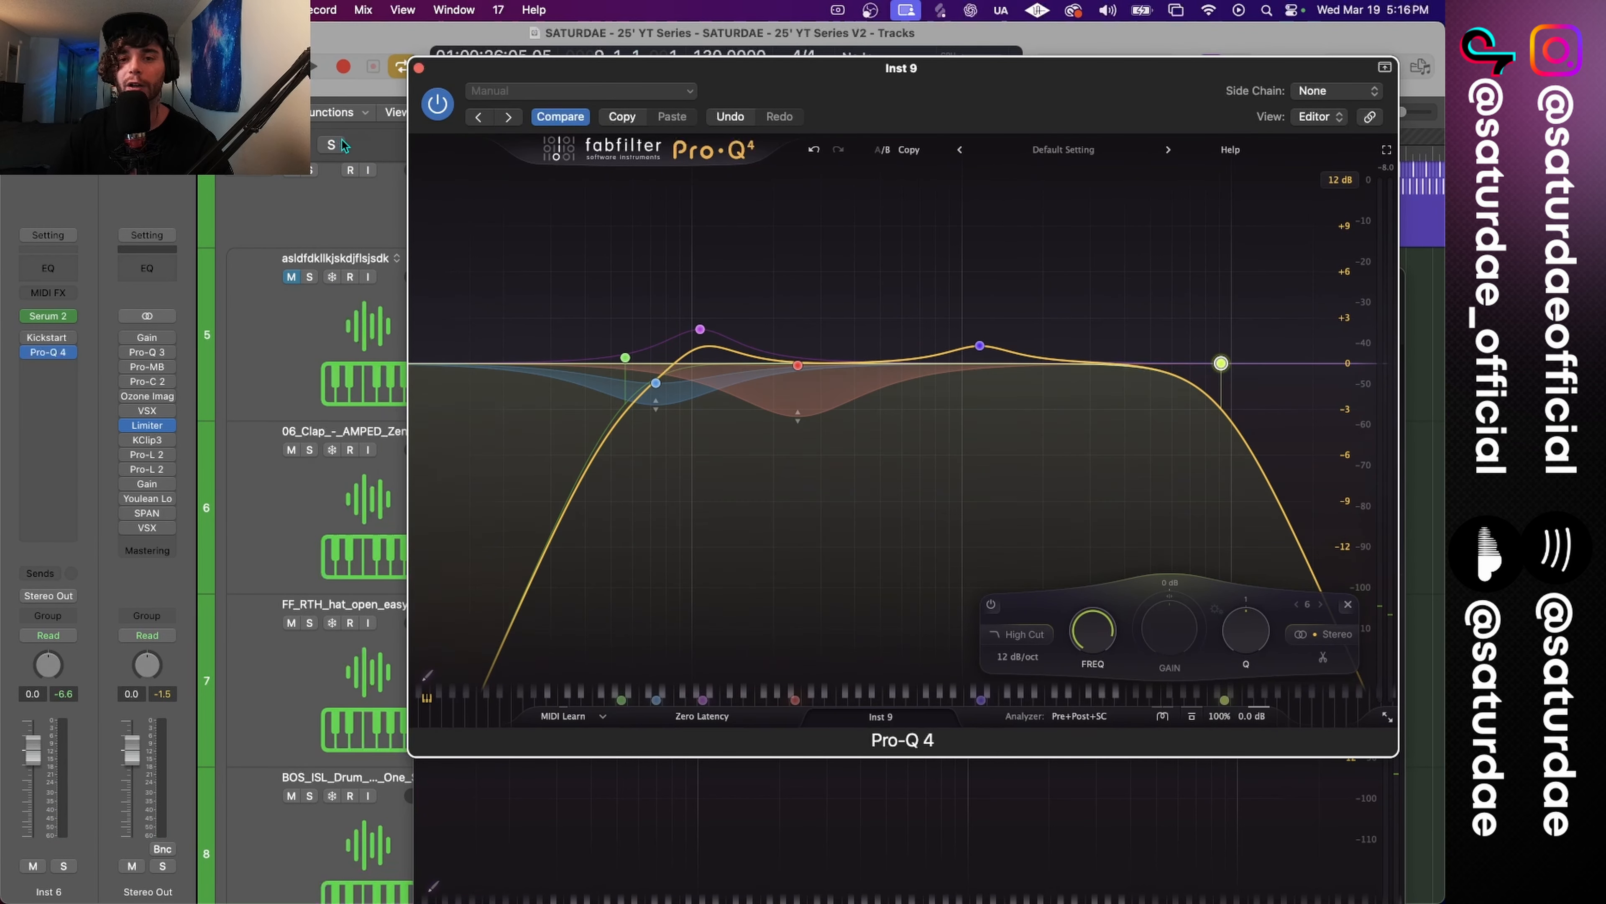
Lower the Inst 9 high cut to about 7218 Hz during playback and audition the frequencies it removes.
key("space")
mouse_move(1221, 364)
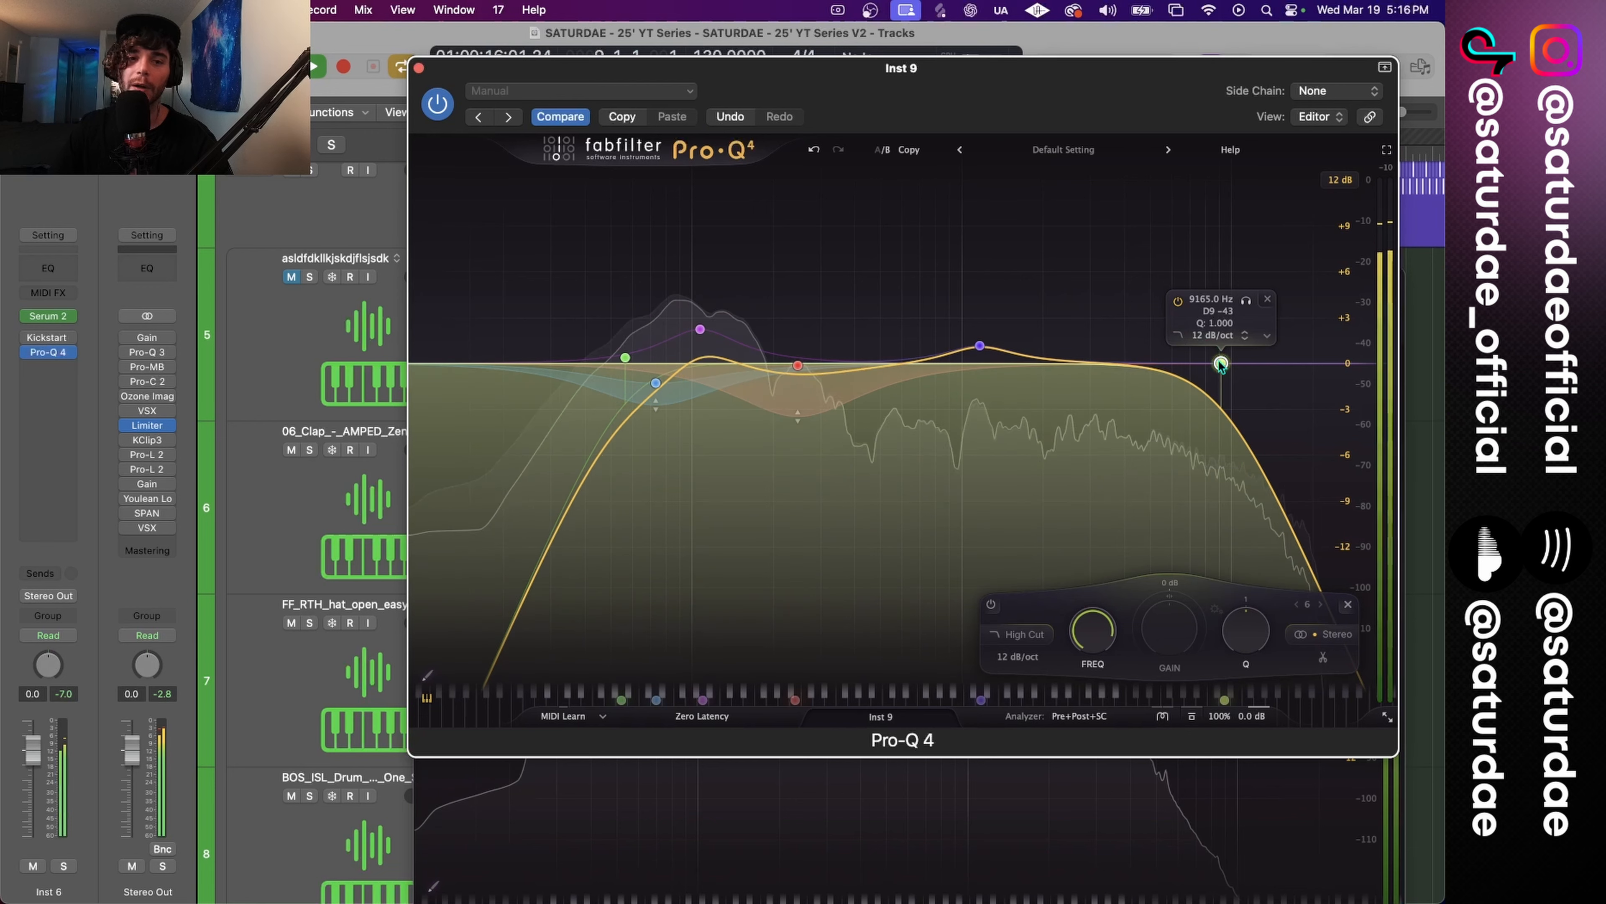
left_click_drag(1221, 365, 1193, 364)
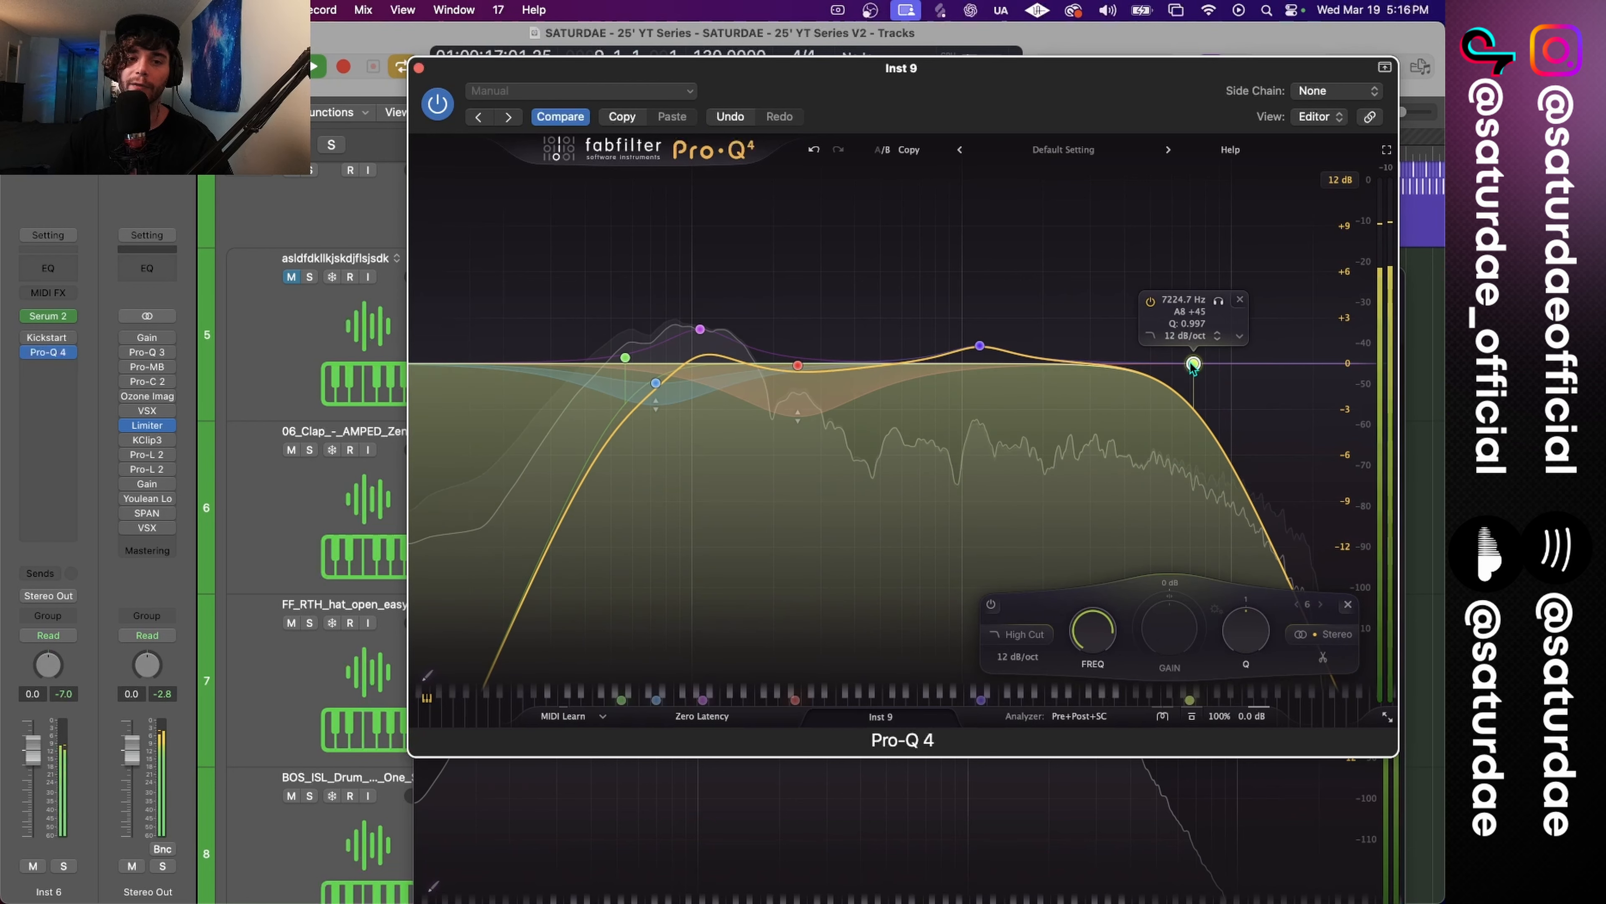
left_click(1212, 302)
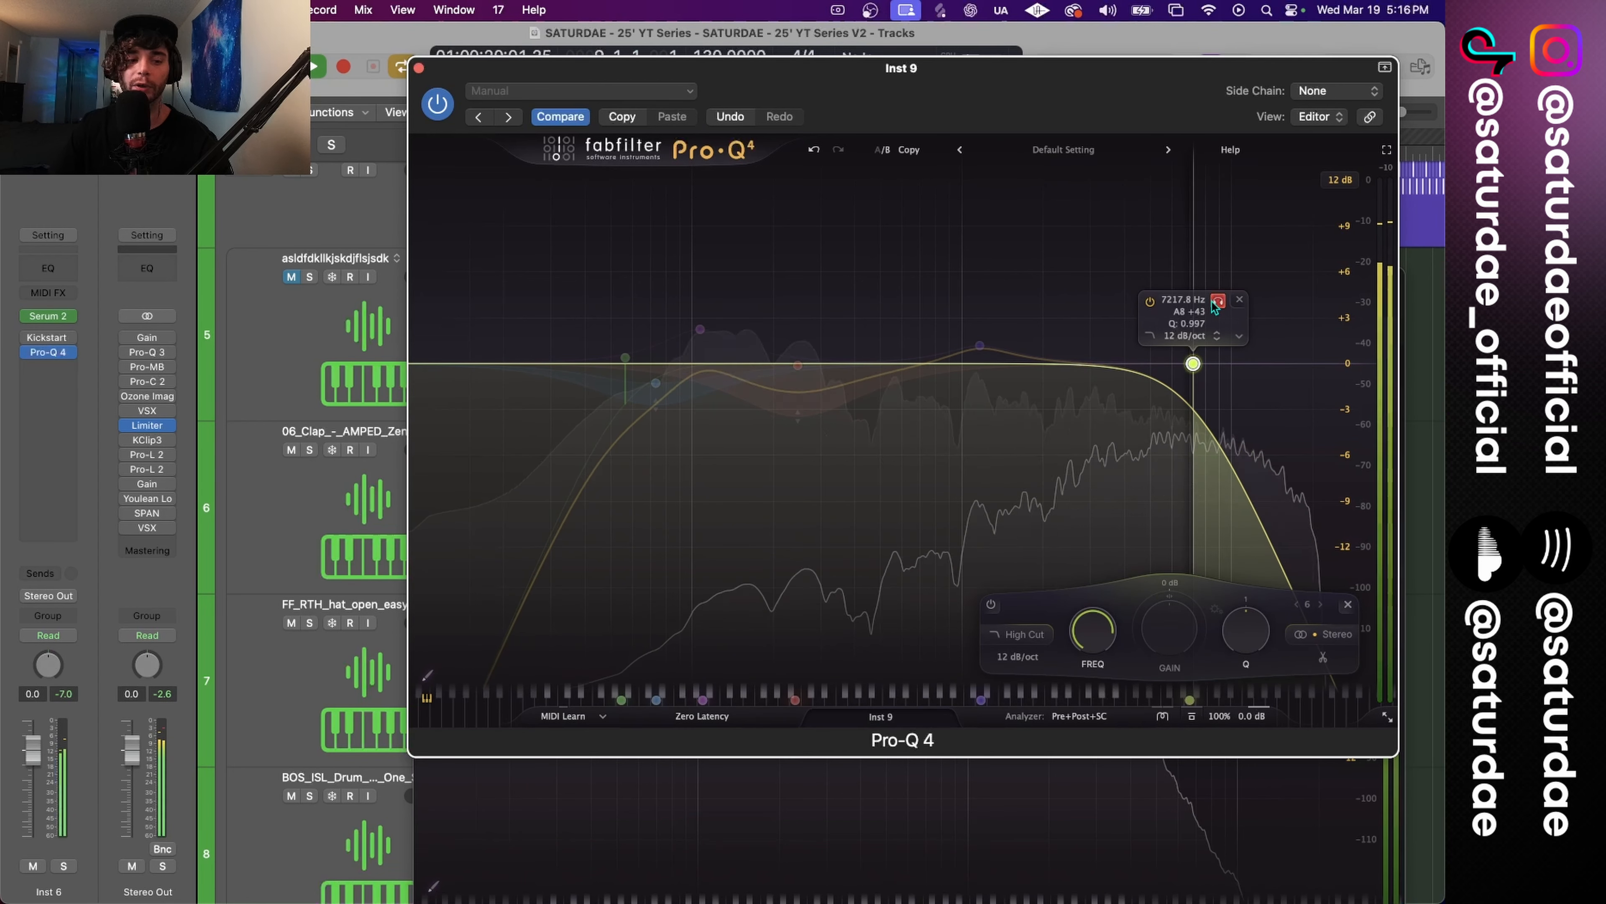
Raise the Inst 9 high cut to about 8009 Hz and try a +1.93 dB bell at about 5064.5 Hz with Q 1.337.
key("s")
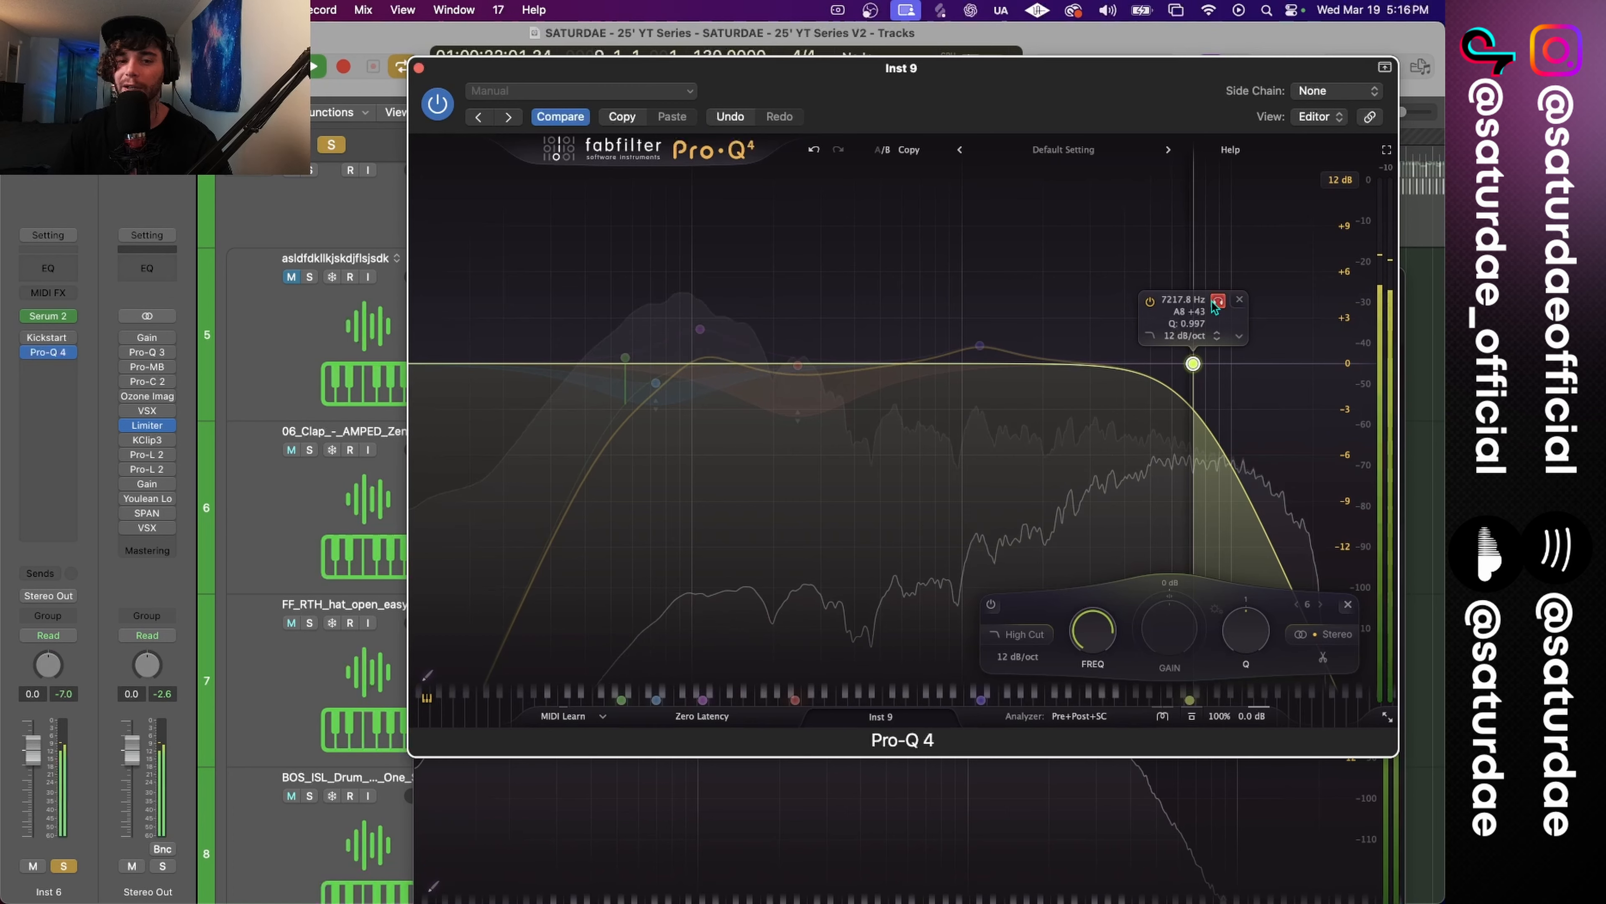
left_click(1216, 301)
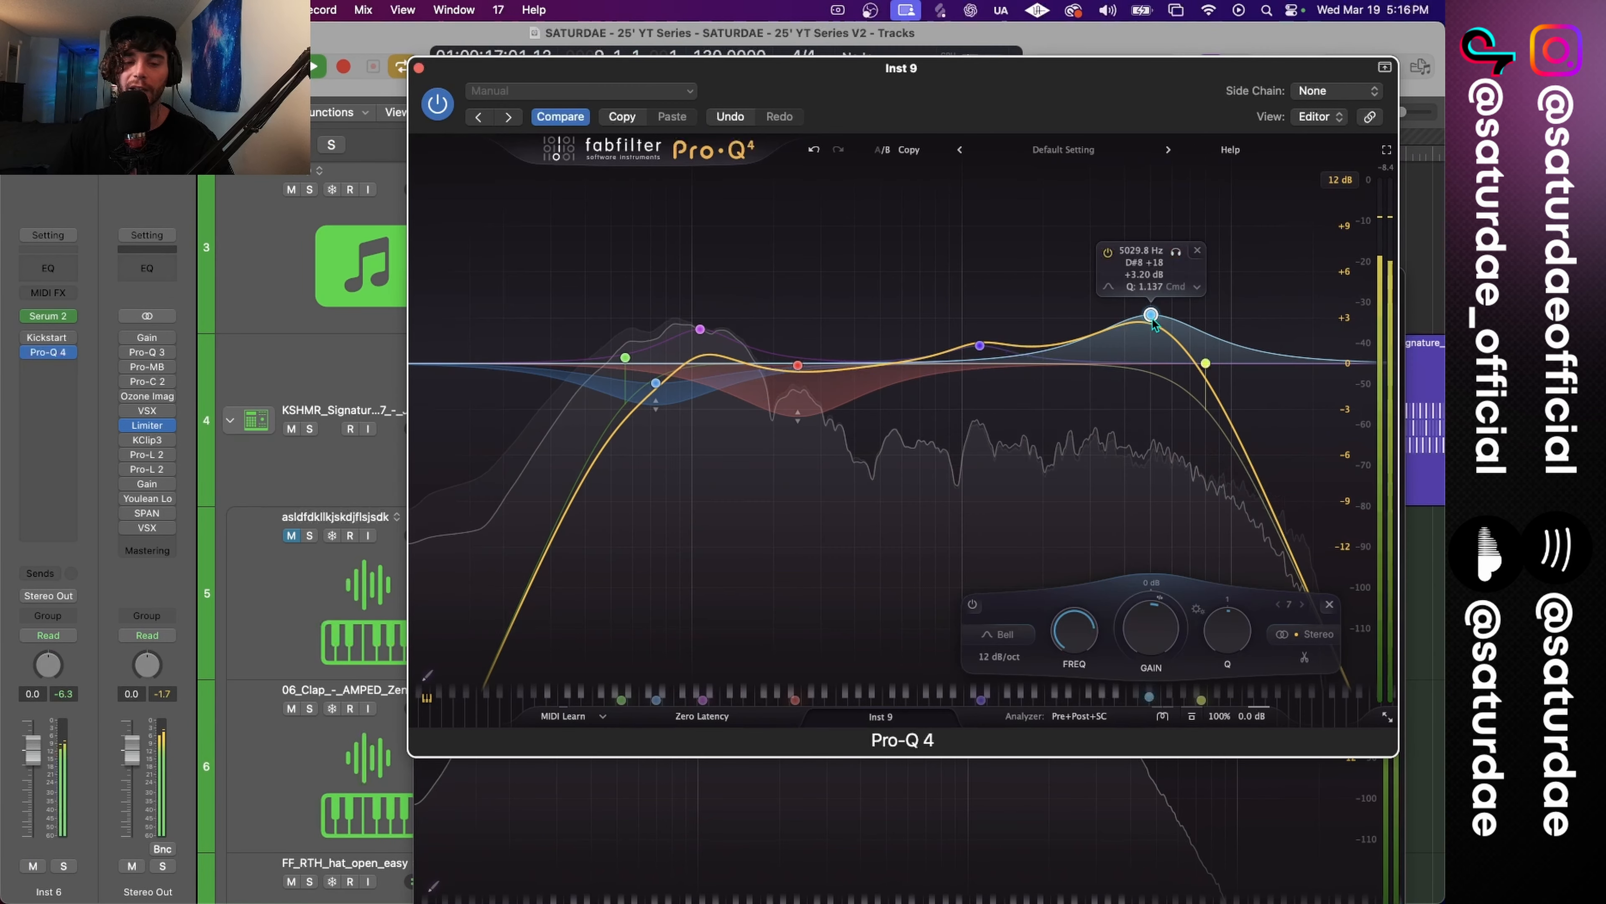
mouse_move(1151, 315)
left_mouse_down()
mouse_move(1152, 348)
mouse_move(1153, 335)
left_mouse_up()
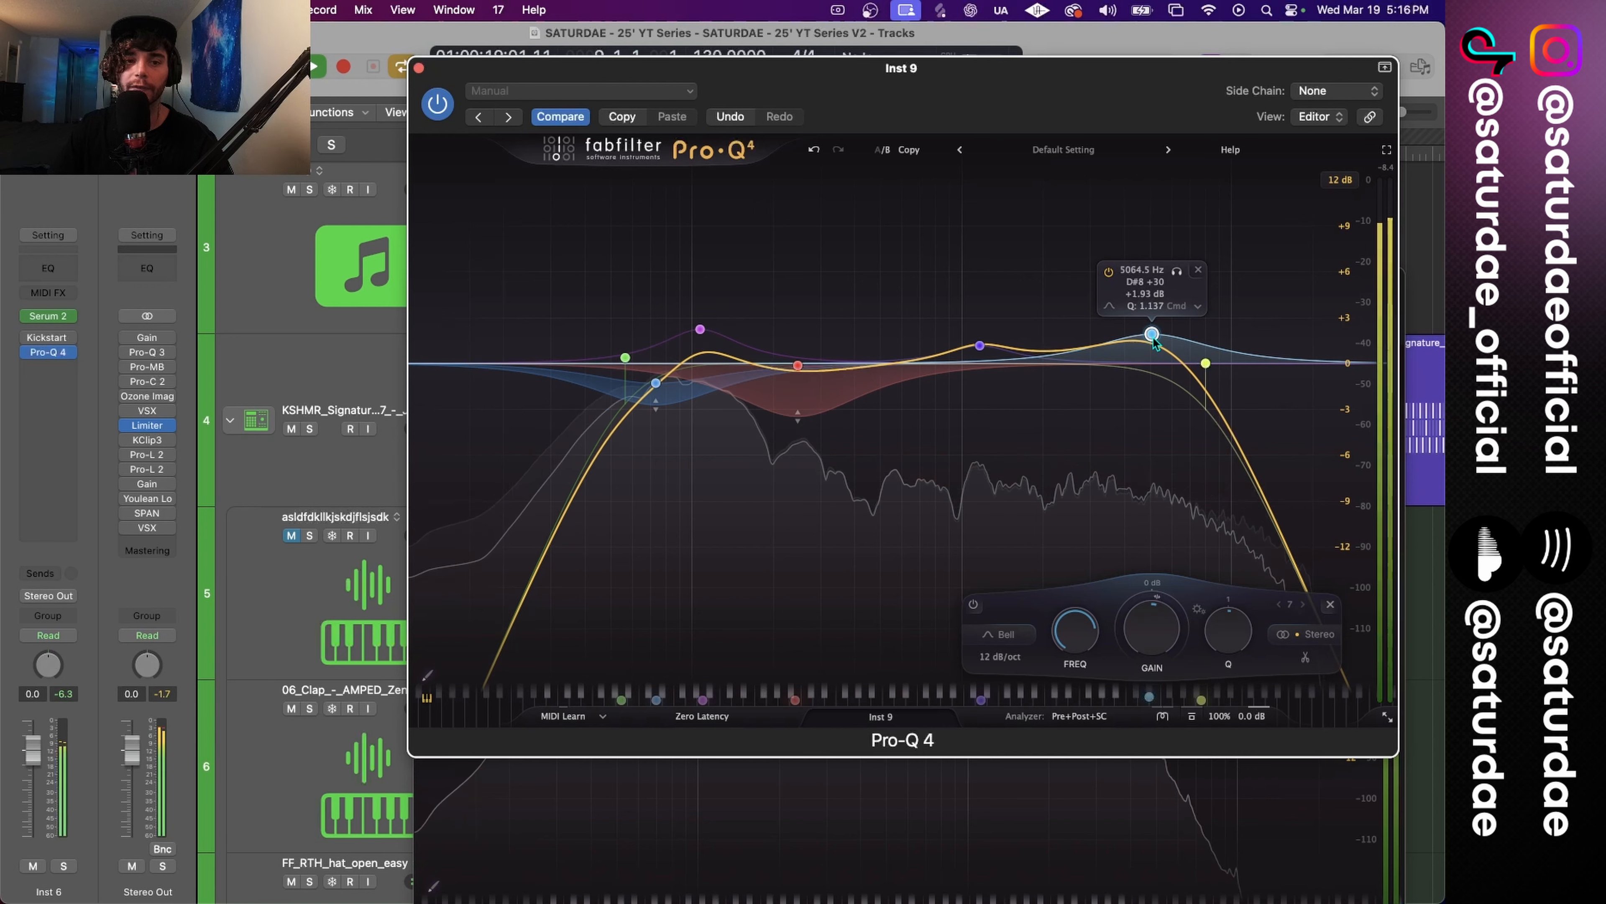
scroll(1152, 335, "up", 2)
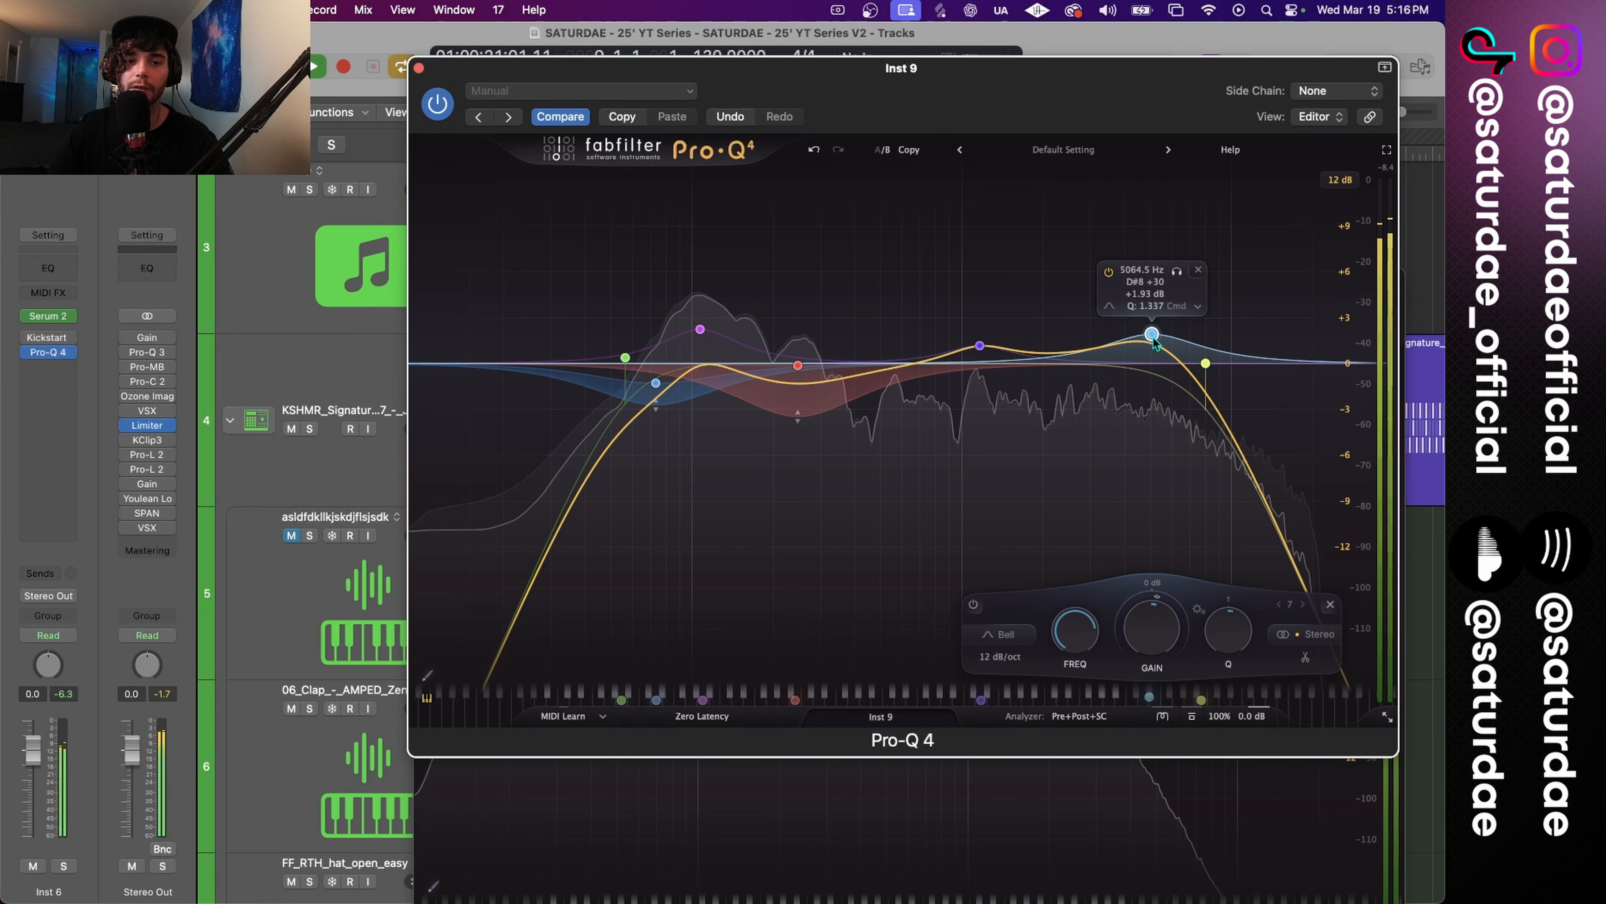
Delete the high cut and the bell boost around 5 kHz from the Inst 9 EQ.
left_click(1206, 362)
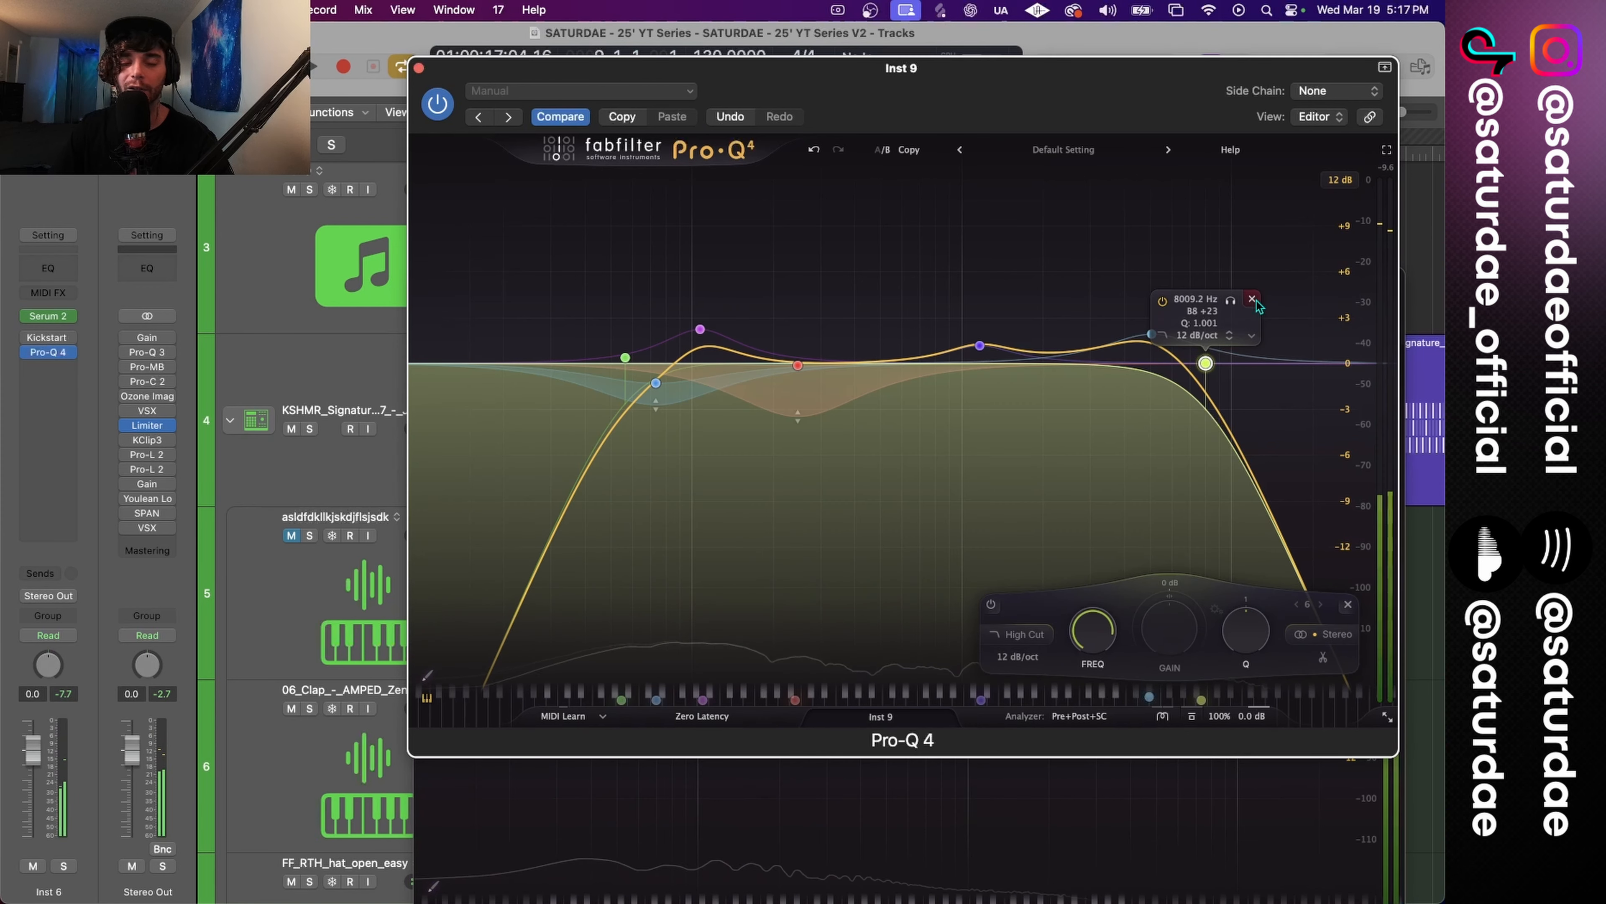
left_click(1253, 299)
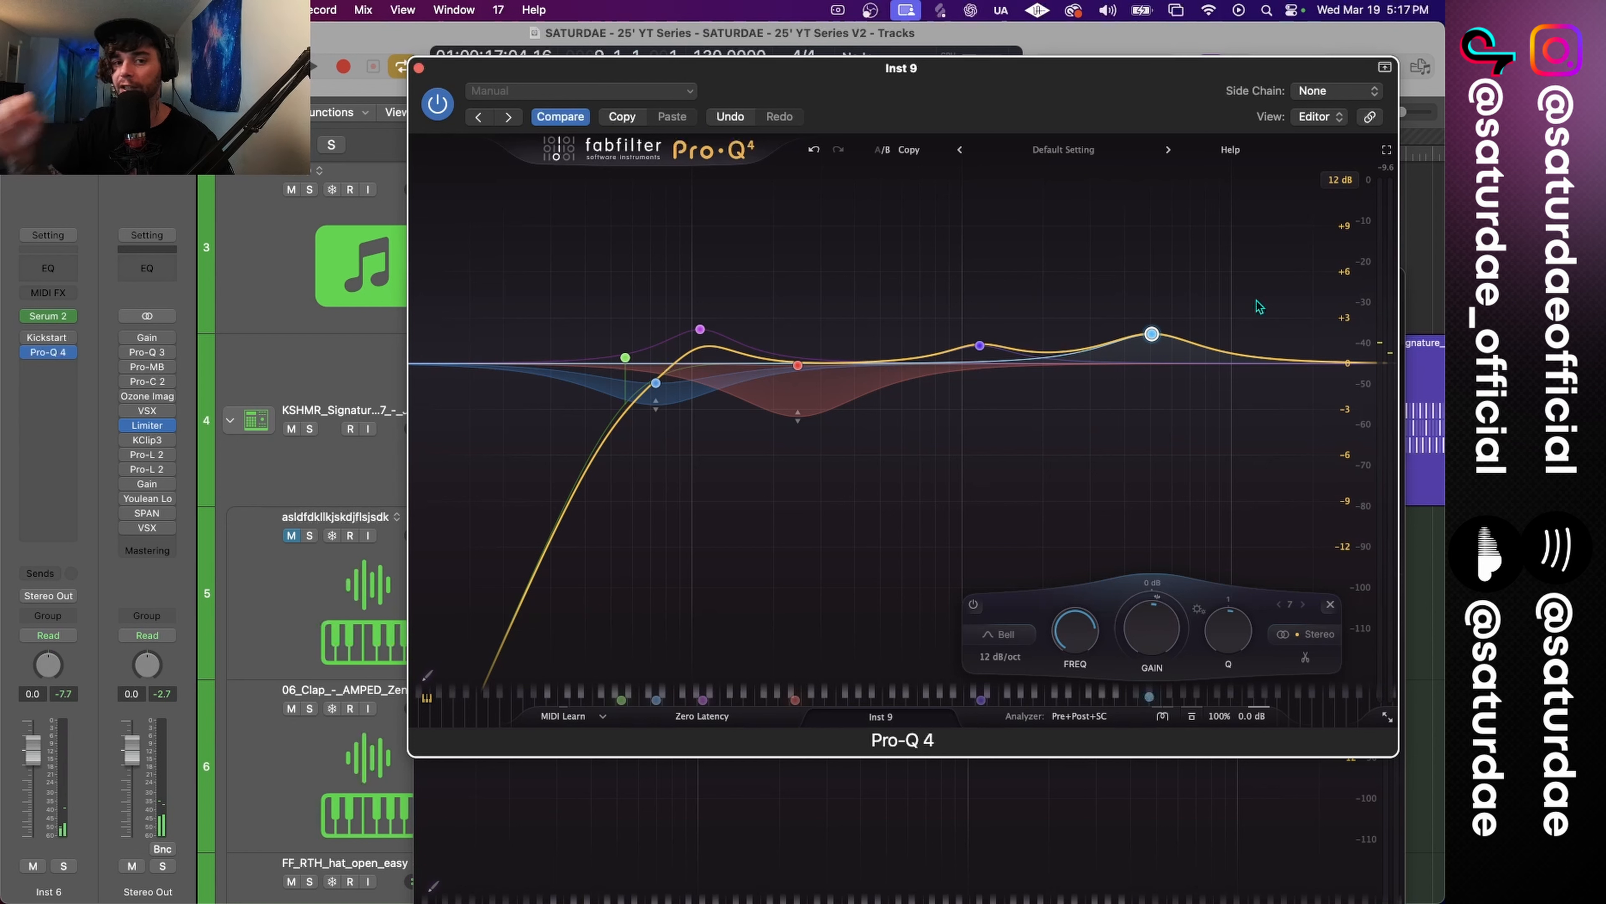
mouse_move(1188, 325)
left_click(1198, 269)
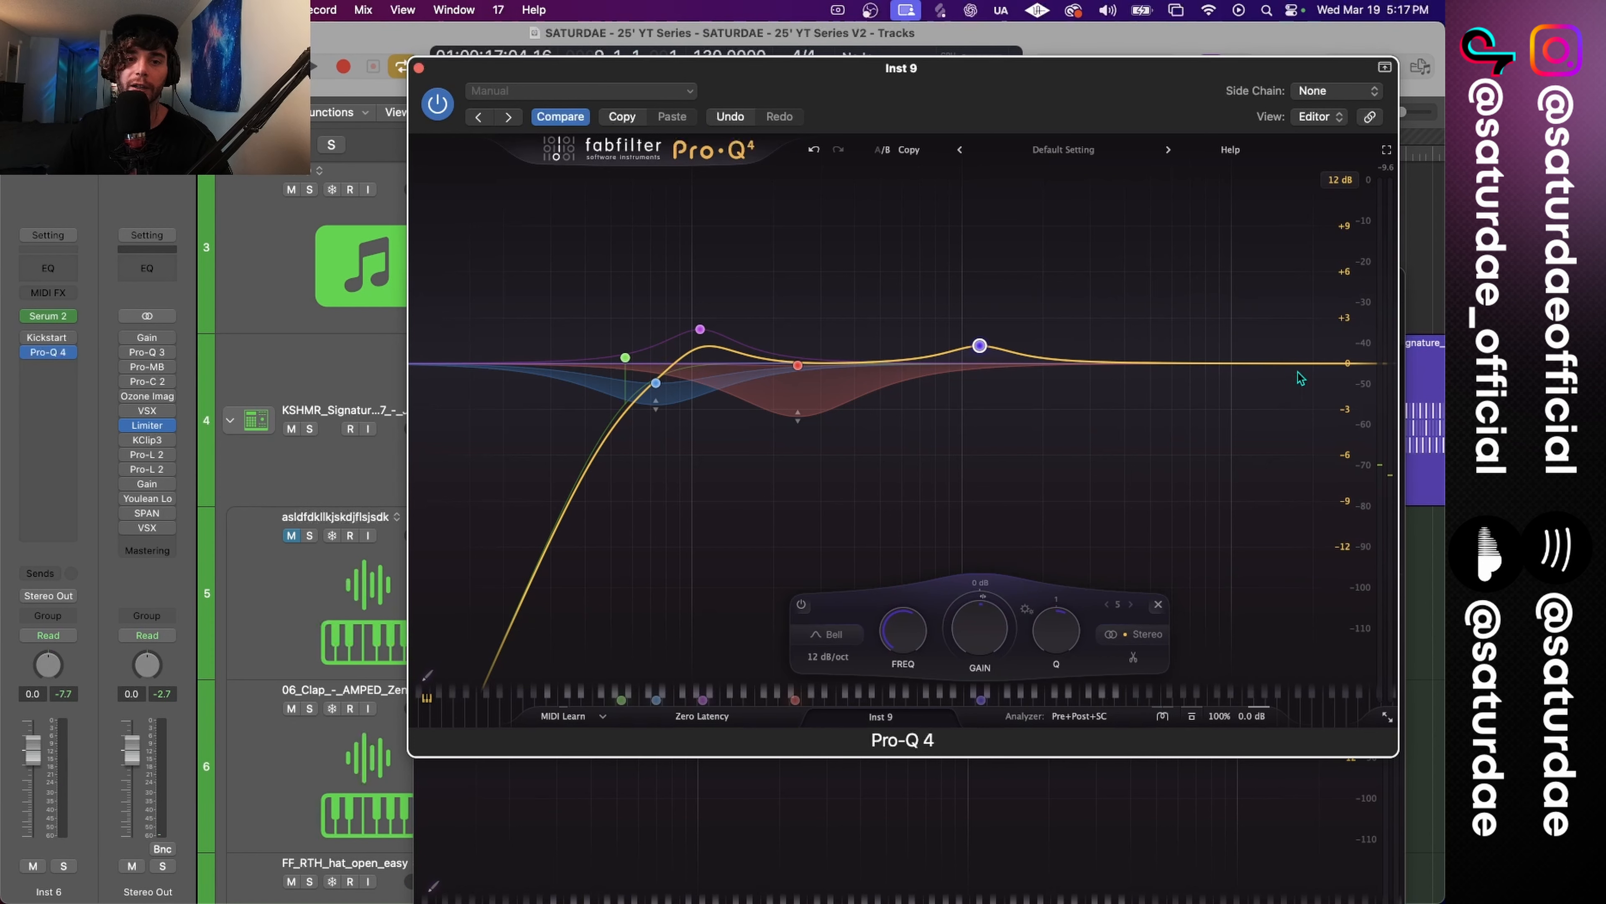
Add a 2.56 dB high shelf at about 5019.8 Hz on Inst 9, audition it during playback, and close both EQ windows.
left_click_drag(1308, 370, 1150, 343)
key("space")
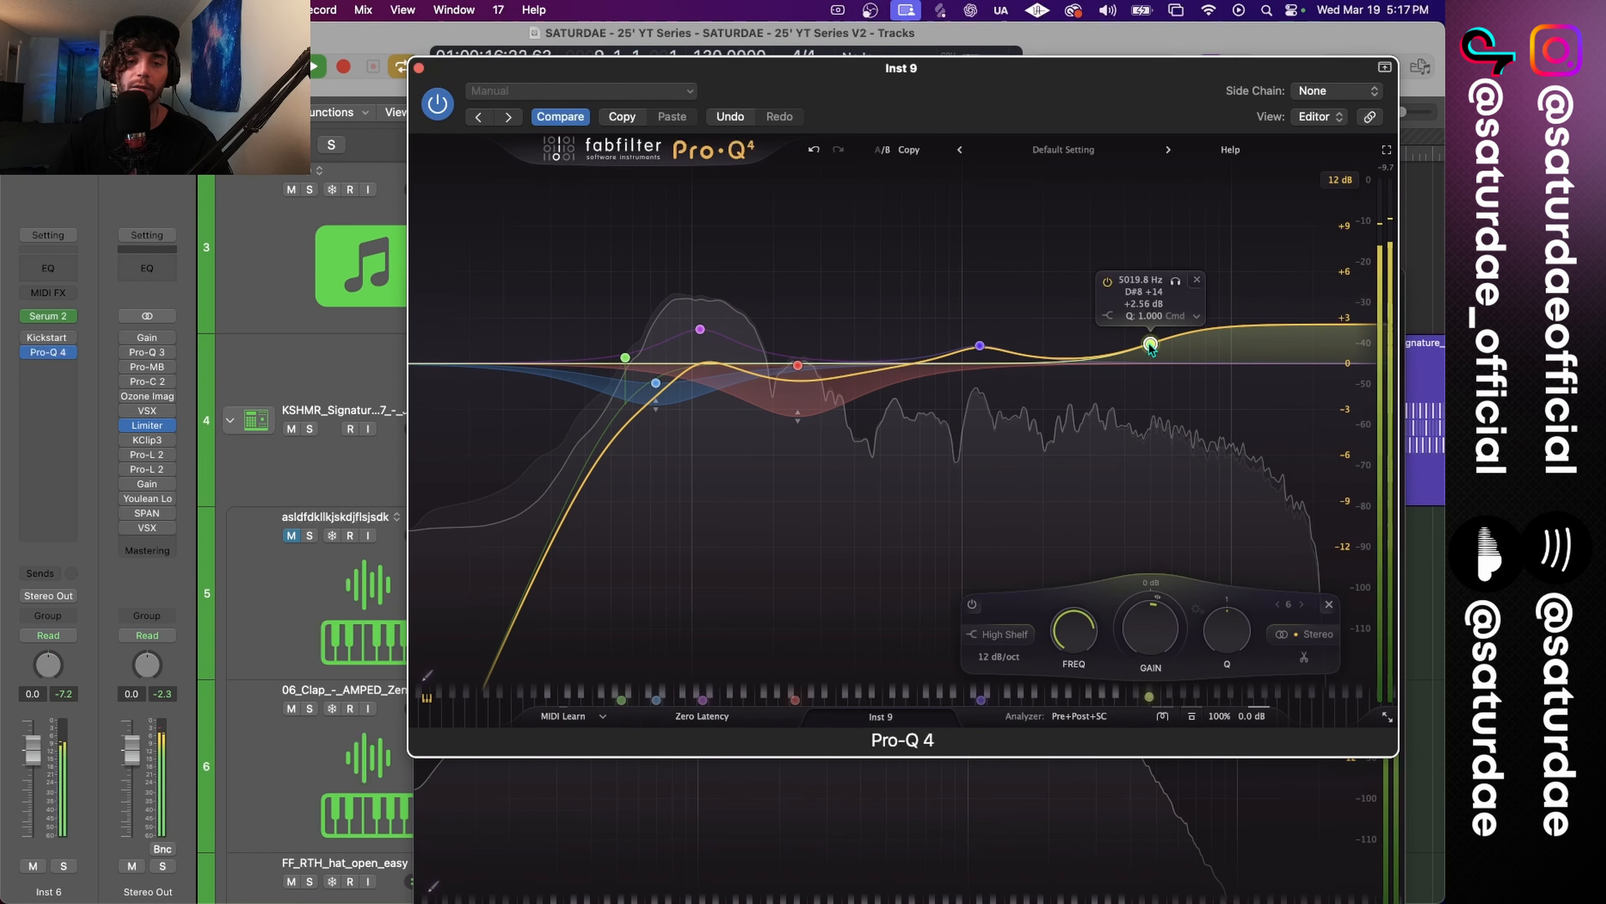
left_click(1178, 283)
left_click(1178, 283)
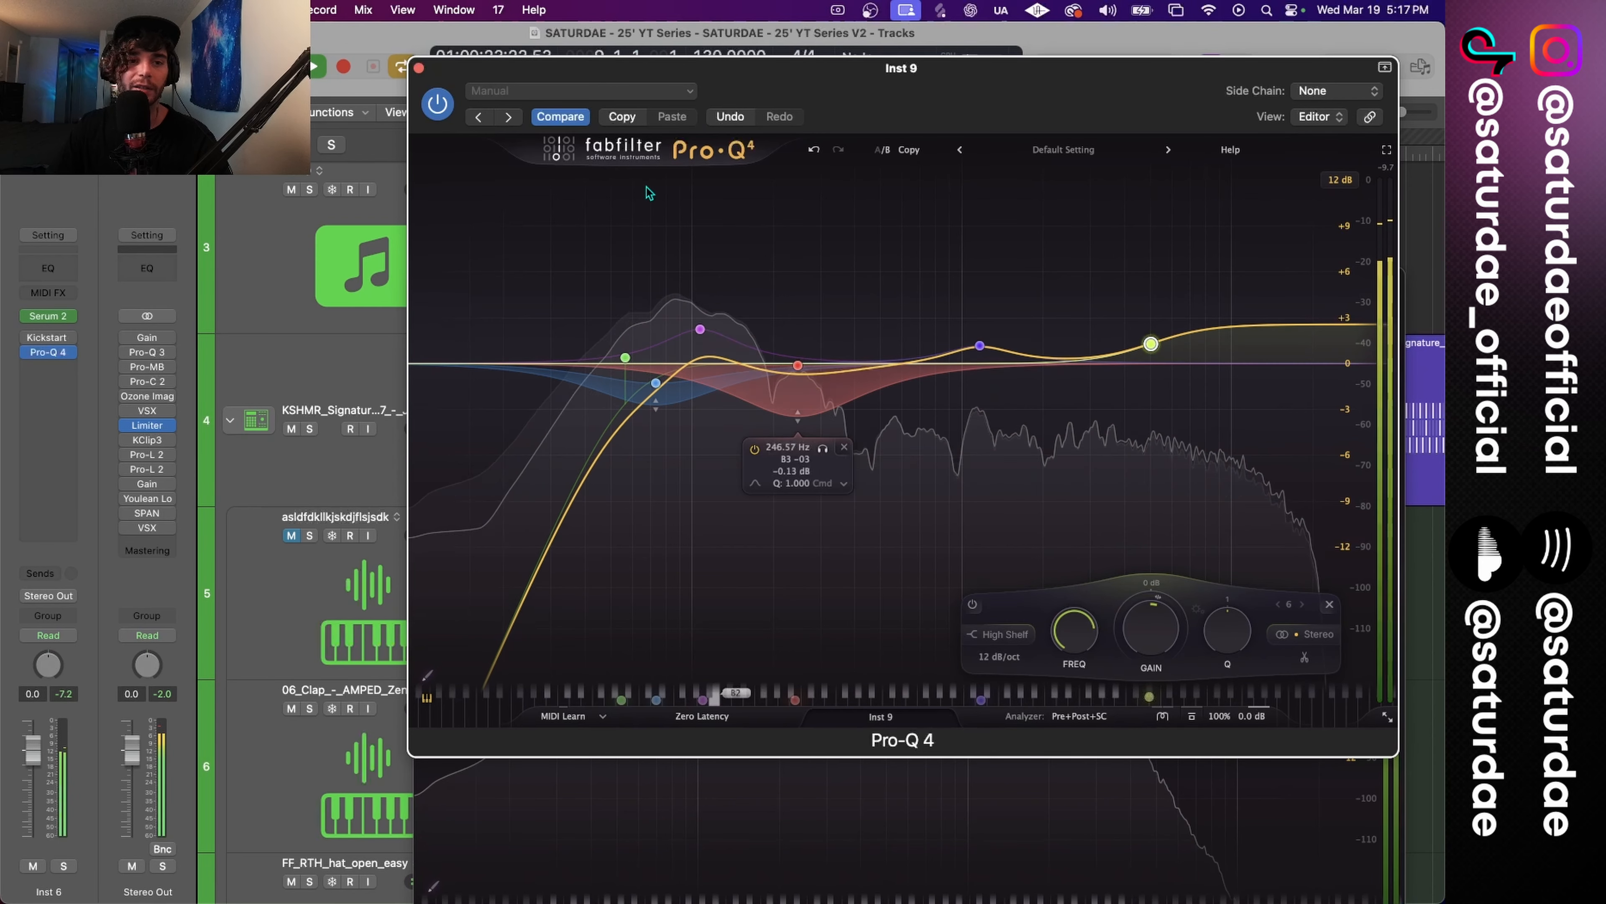
left_click(420, 68)
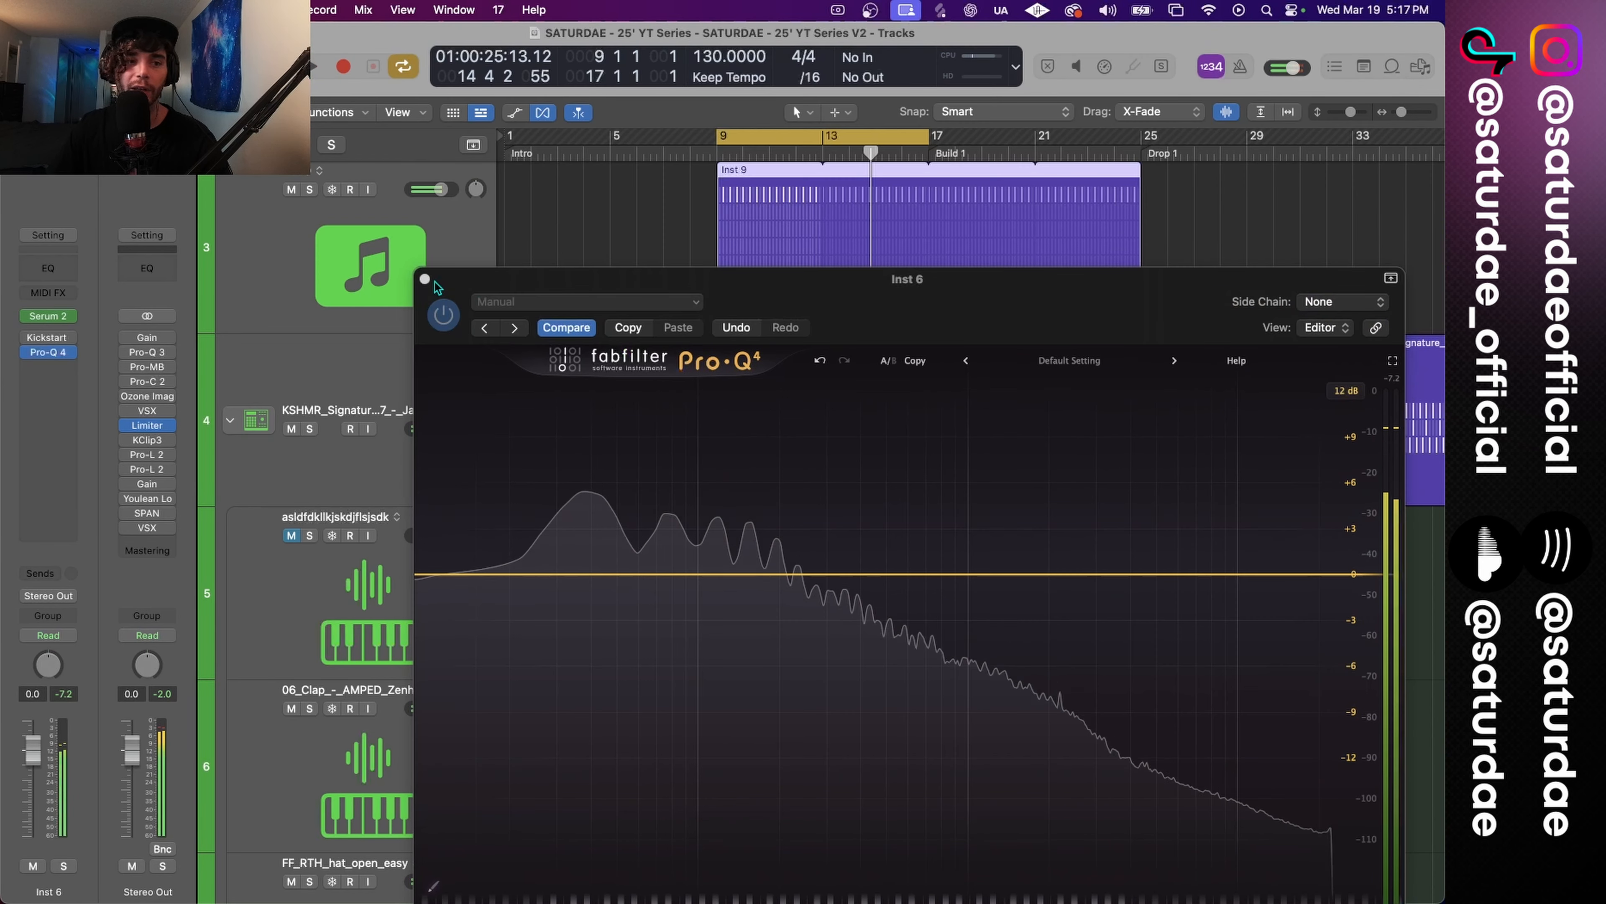
left_click(421, 276)
Insert Pro-C 2 after Pro-Q 4 on the Inst 9 track and load the 1176_7 preset.
left_click(472, 260)
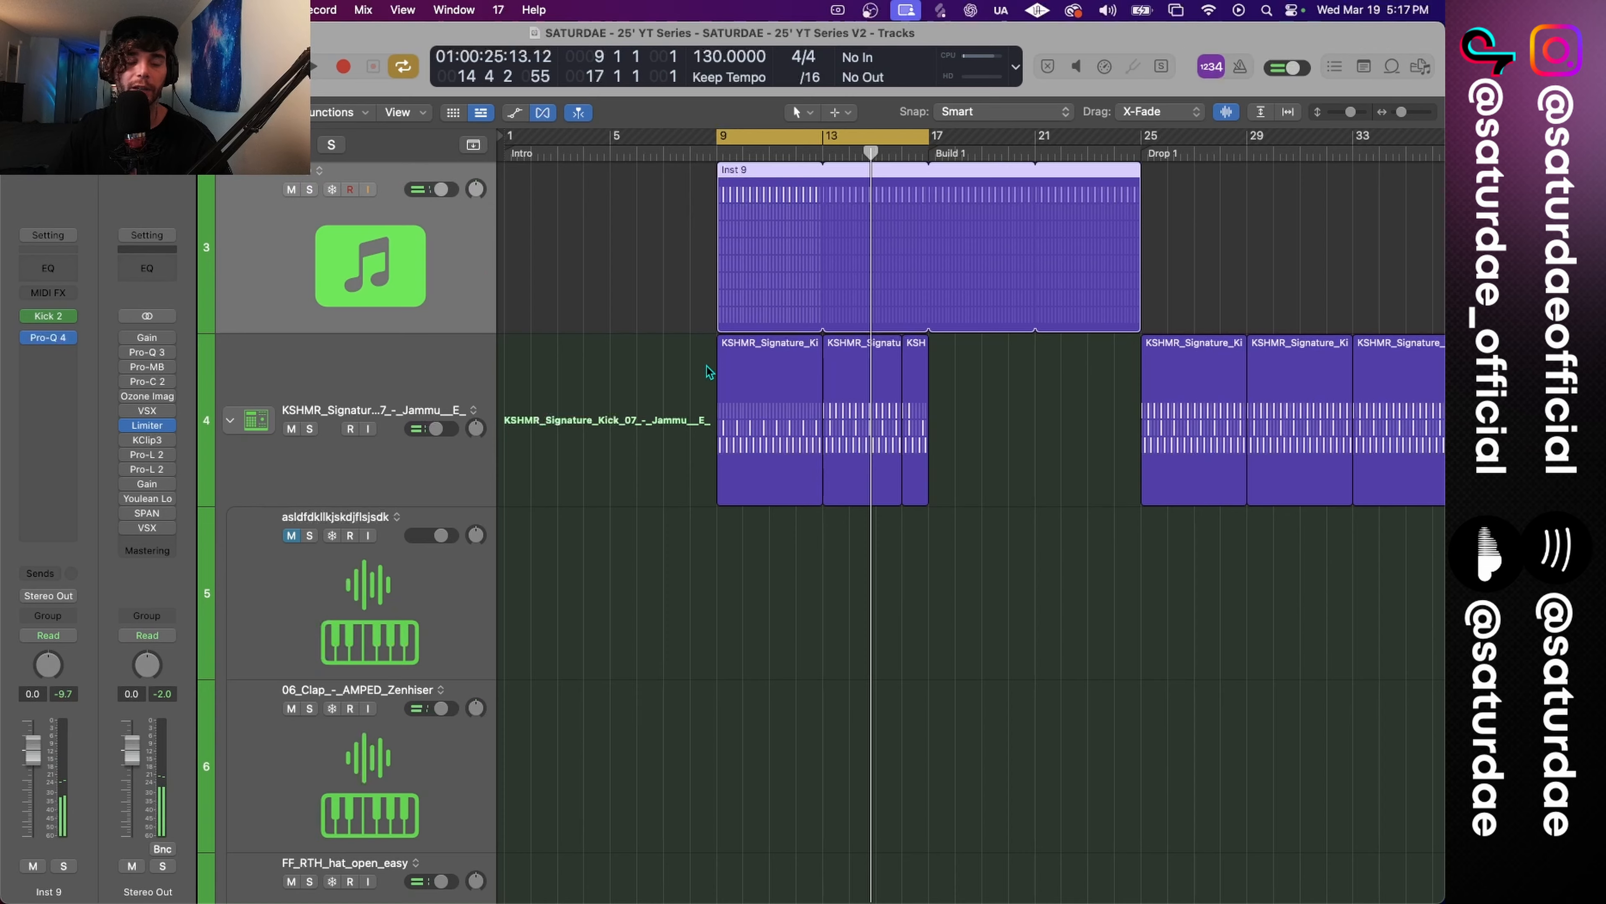
left_click(68, 353)
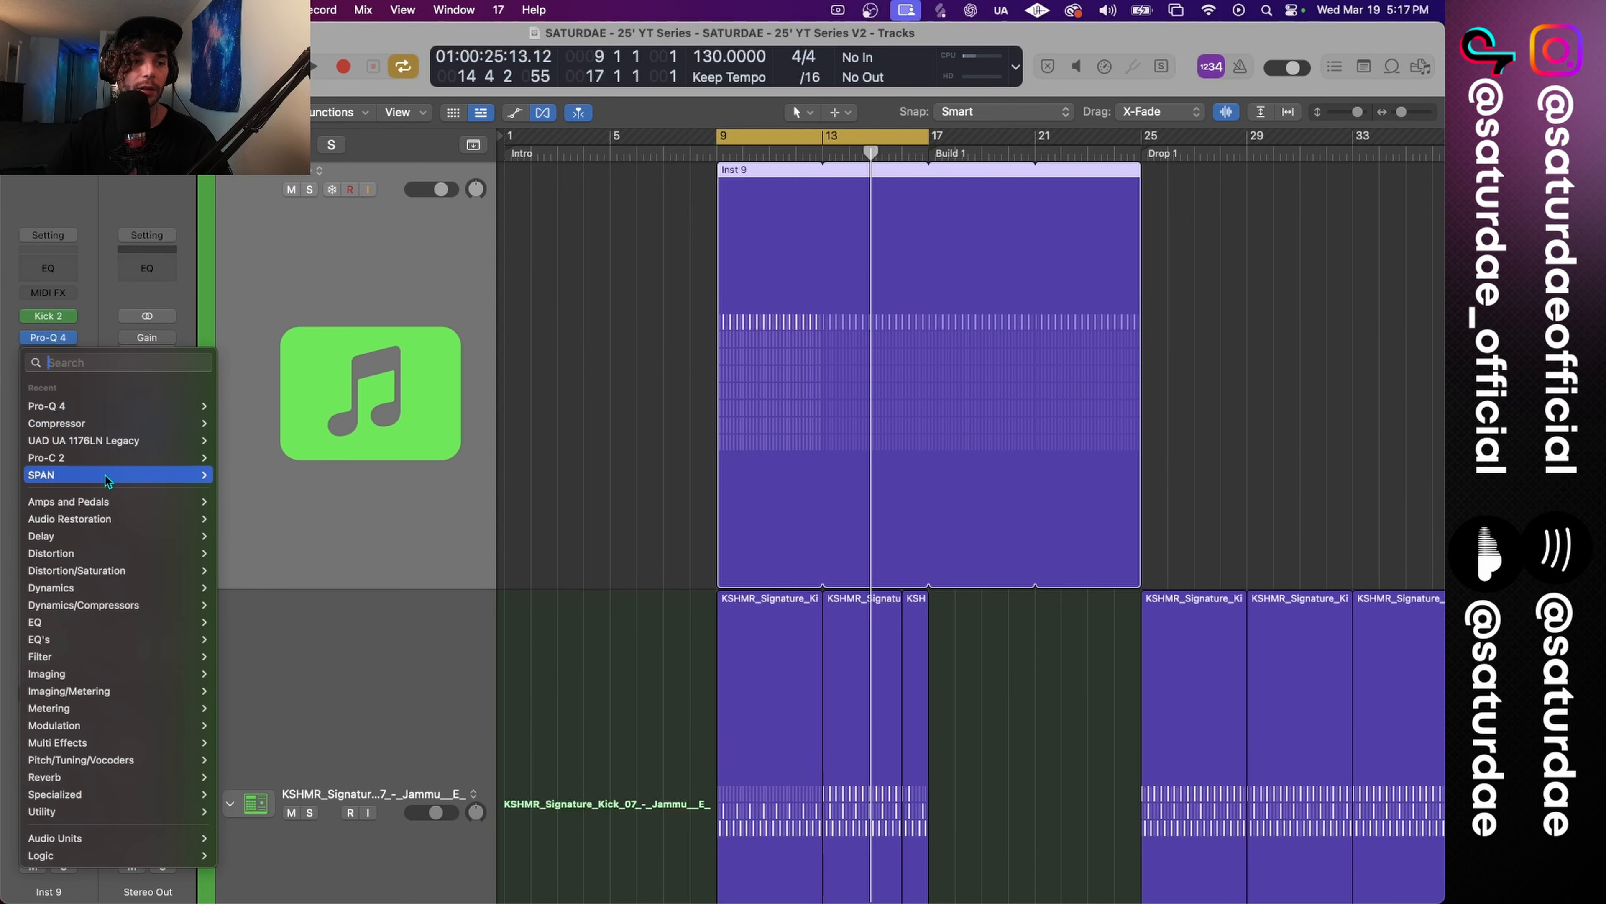
mouse_move(114, 457)
left_click(226, 457)
left_click(935, 215)
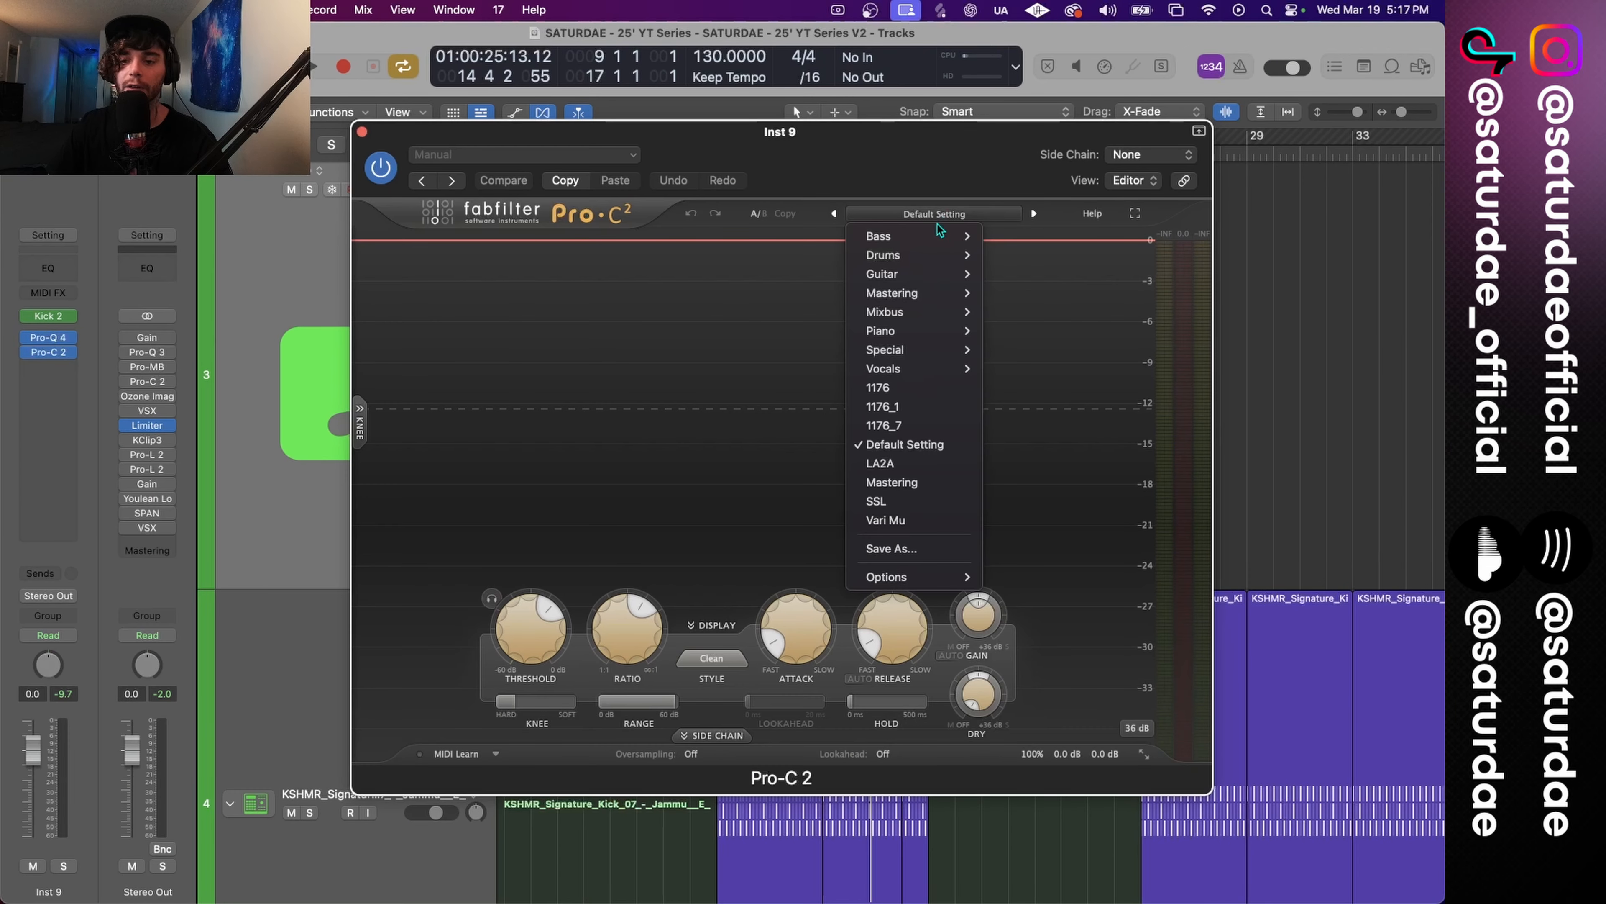
left_click(921, 437)
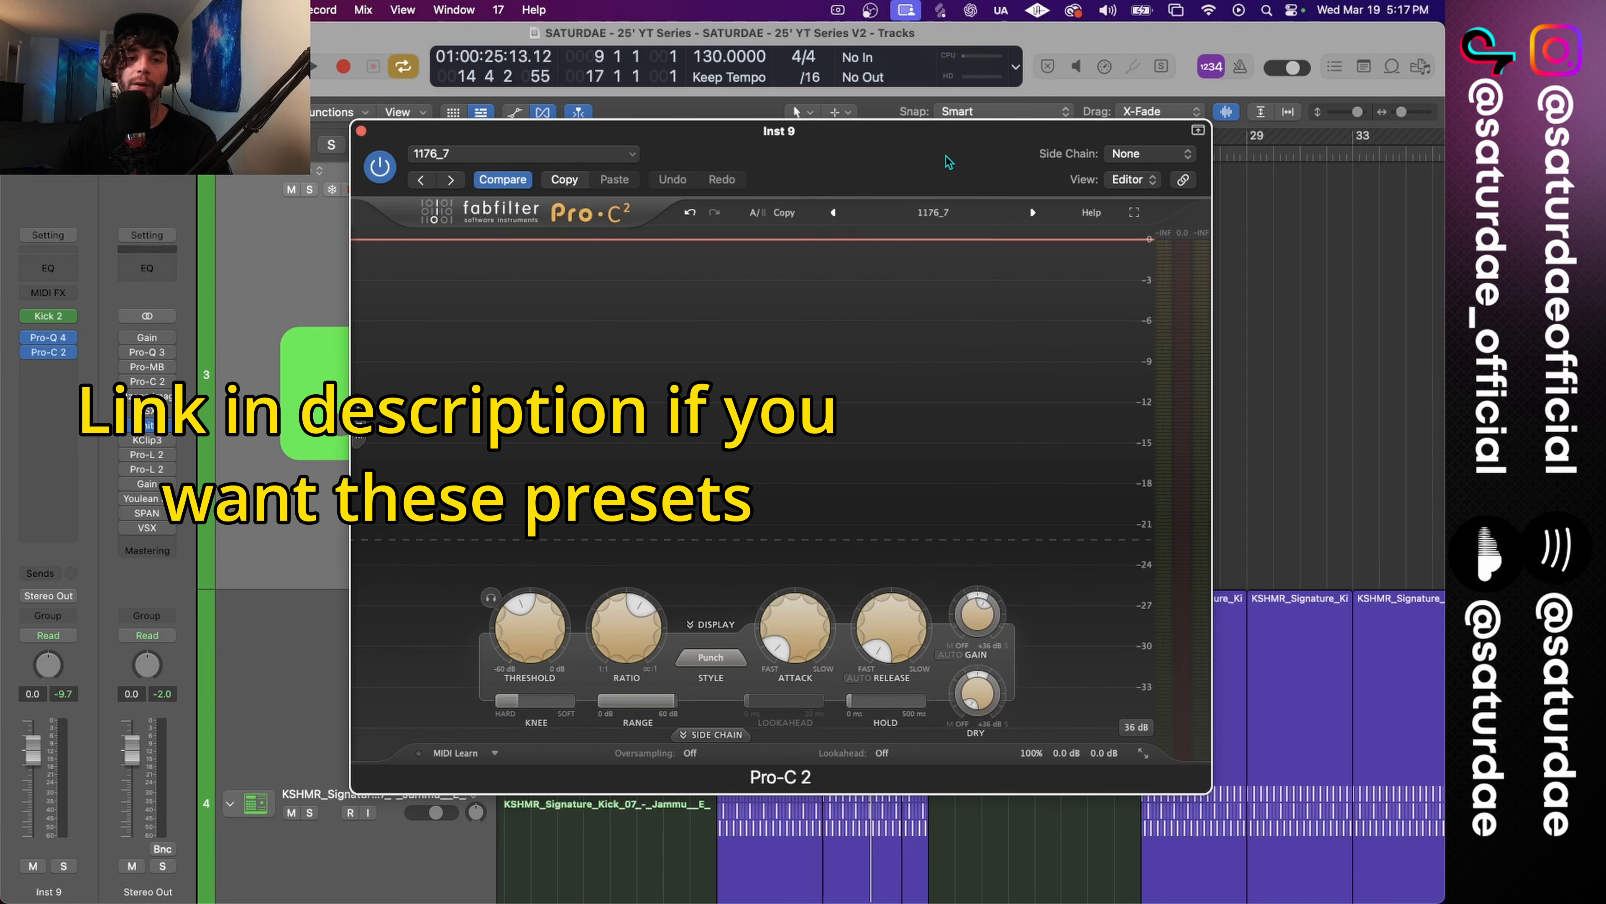
left_click_drag(948, 156, 972, 124)
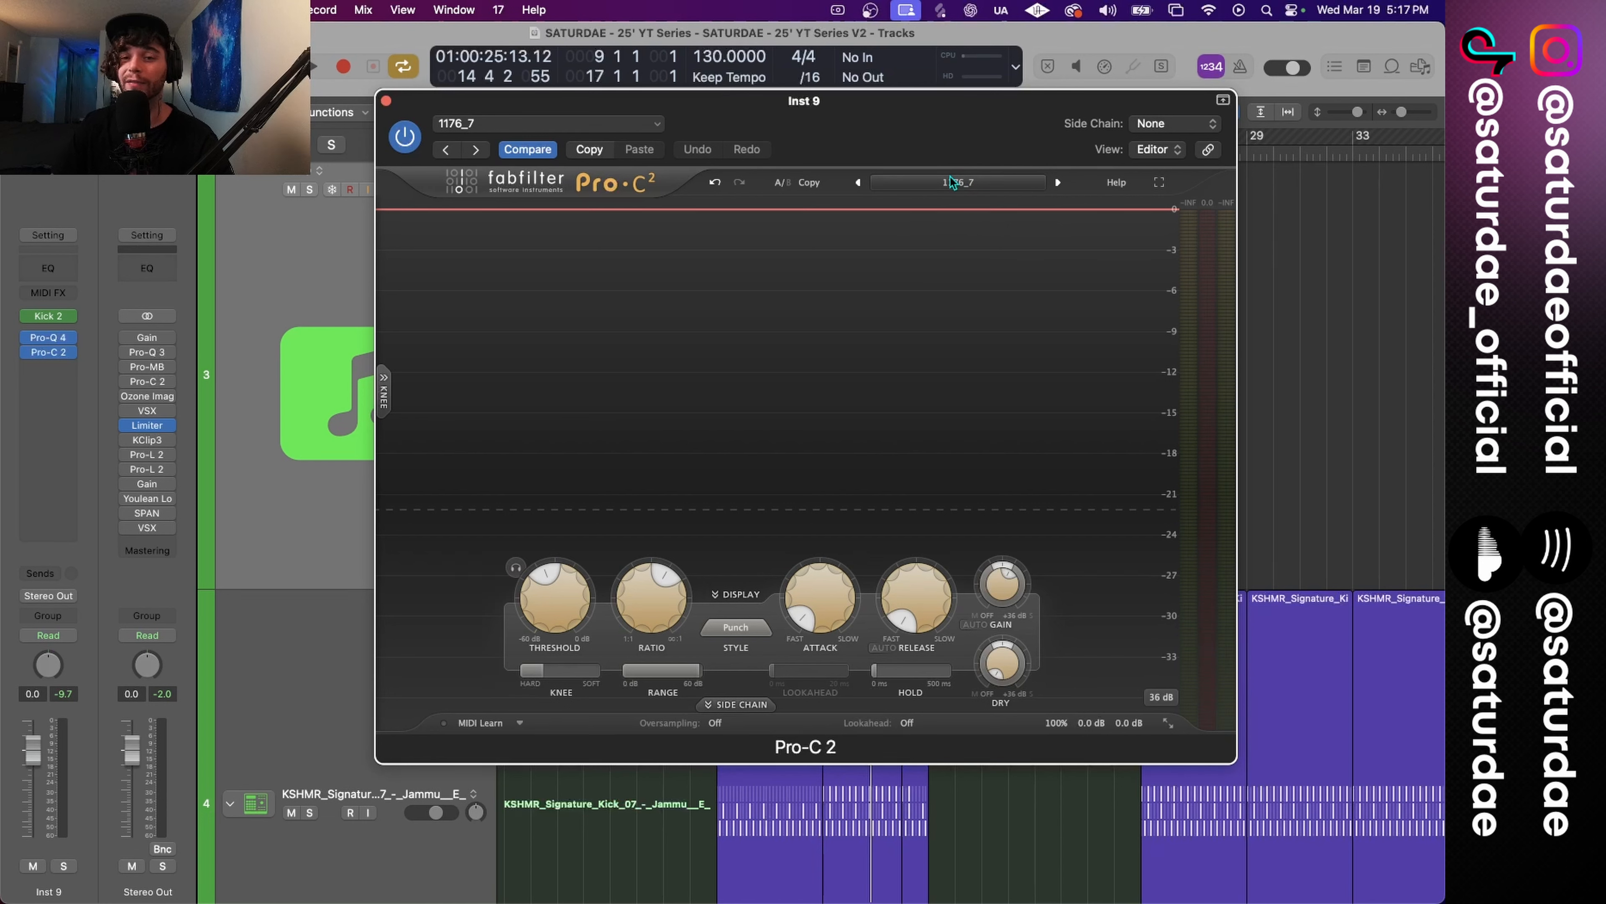
Check the Pro-C 2 attack and release, raise its threshold to about -16 dB during playback, and close the plug-in.
mouse_move(927, 608)
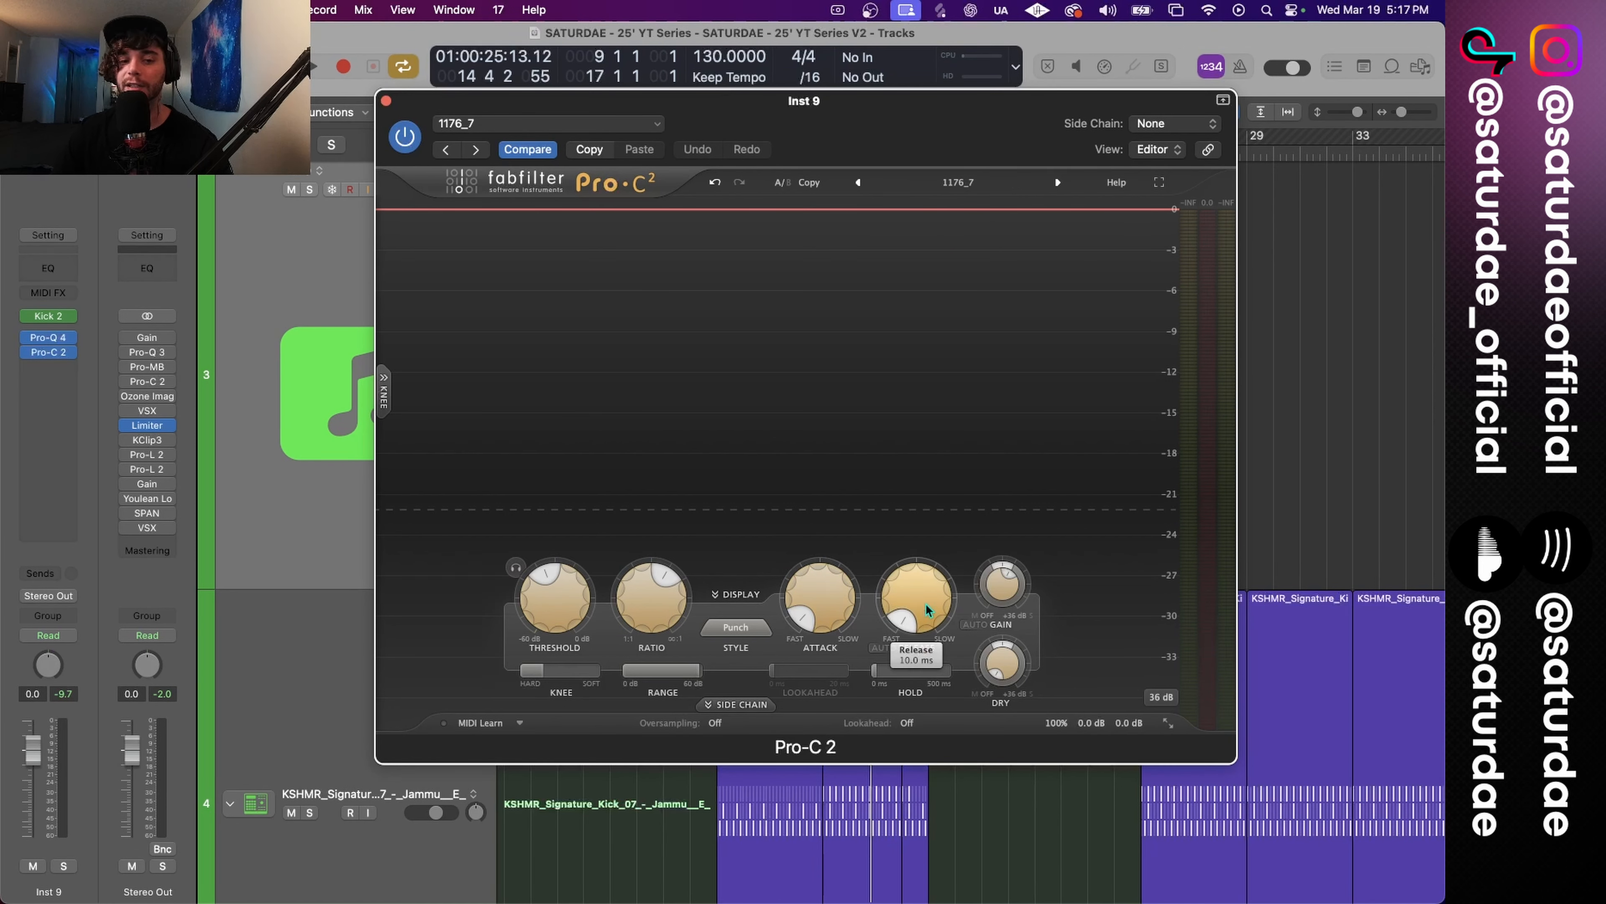
mouse_move(833, 614)
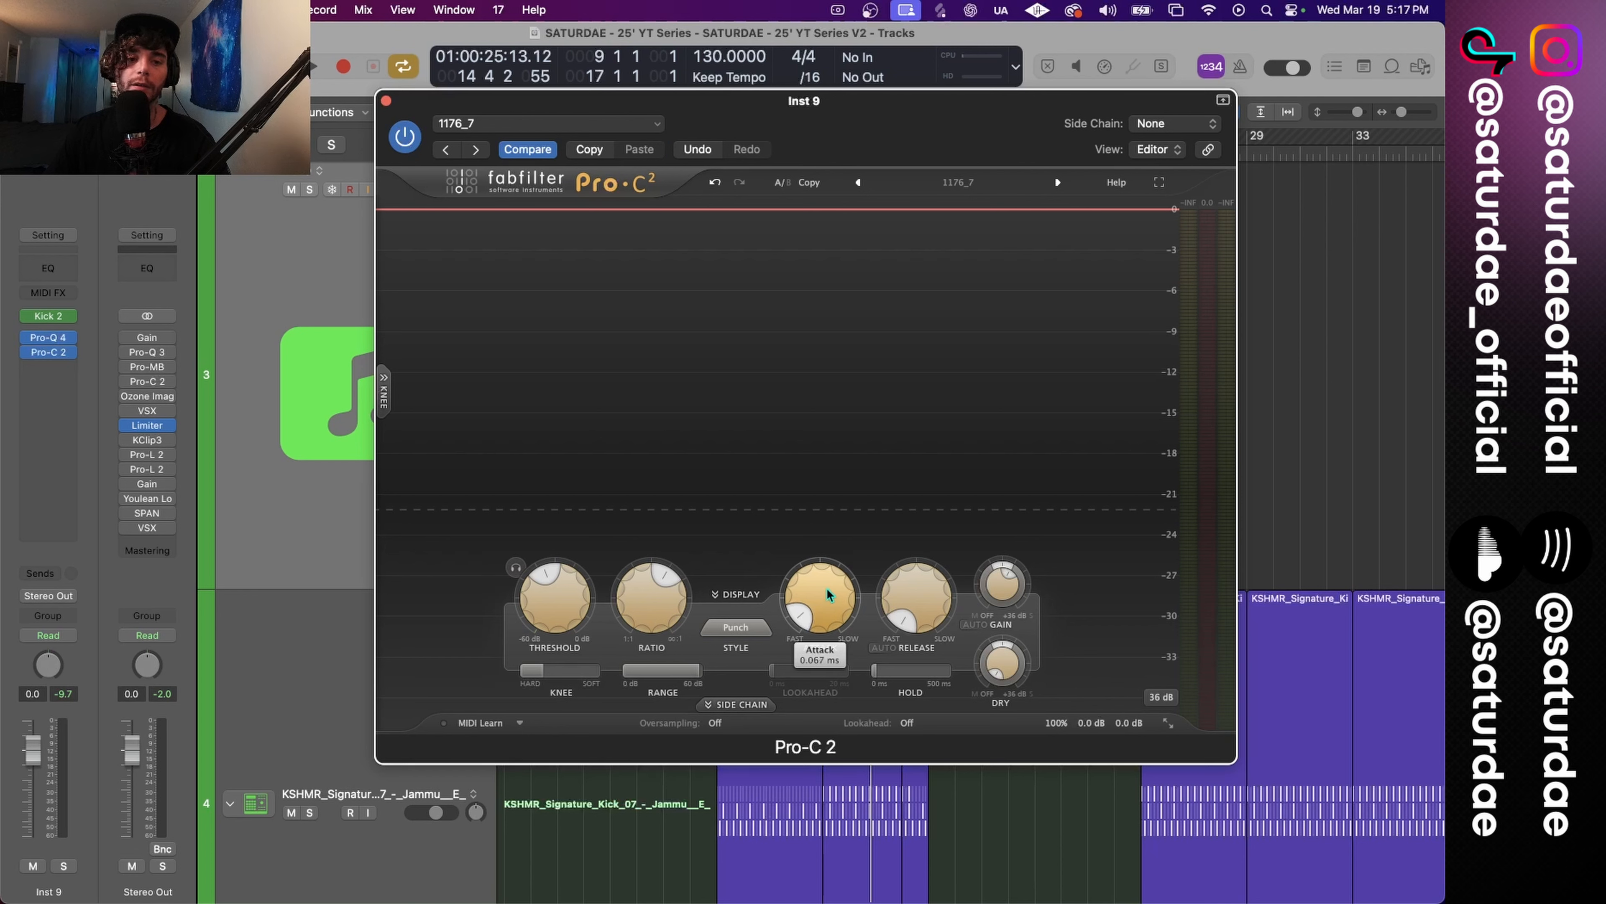
key("space")
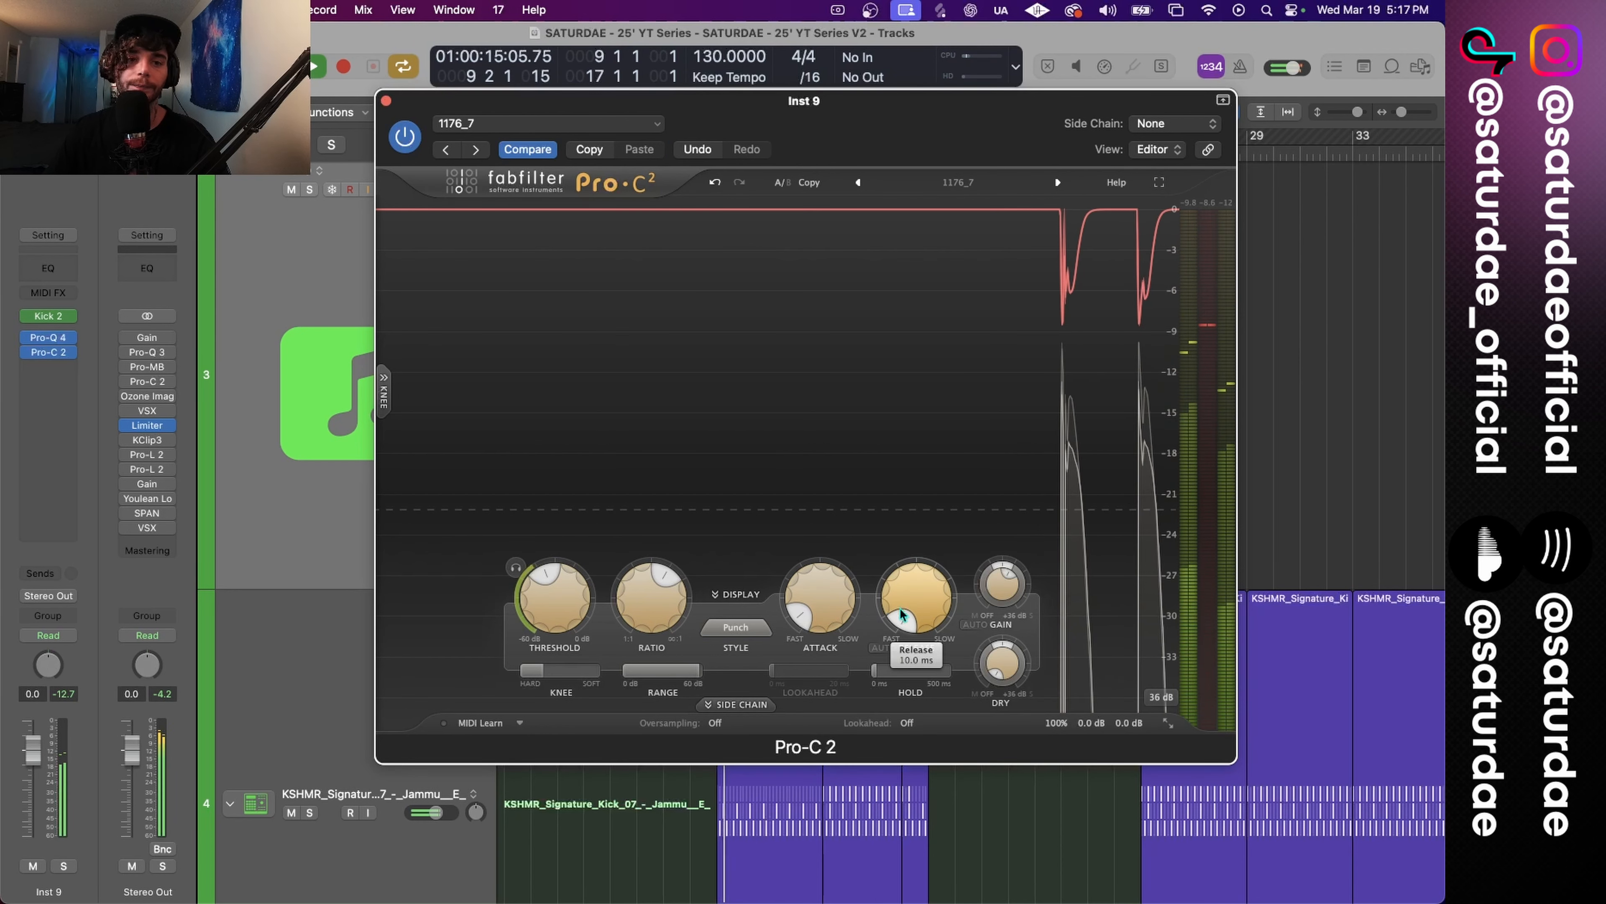
left_click_drag(543, 622, 571, 607)
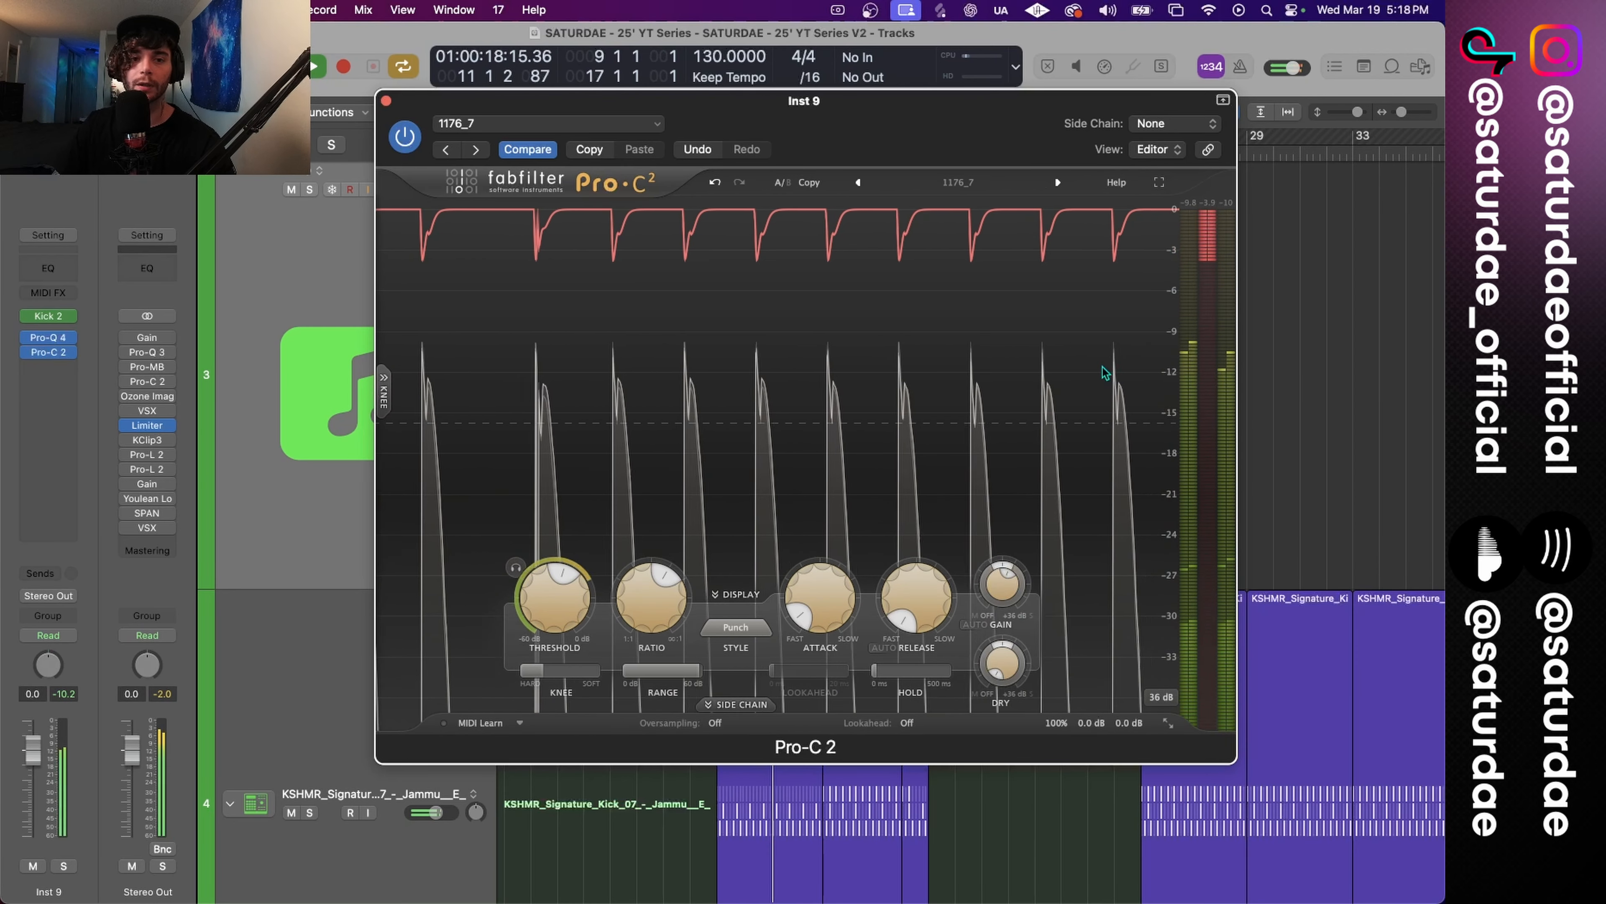
left_click_drag(559, 611, 561, 587)
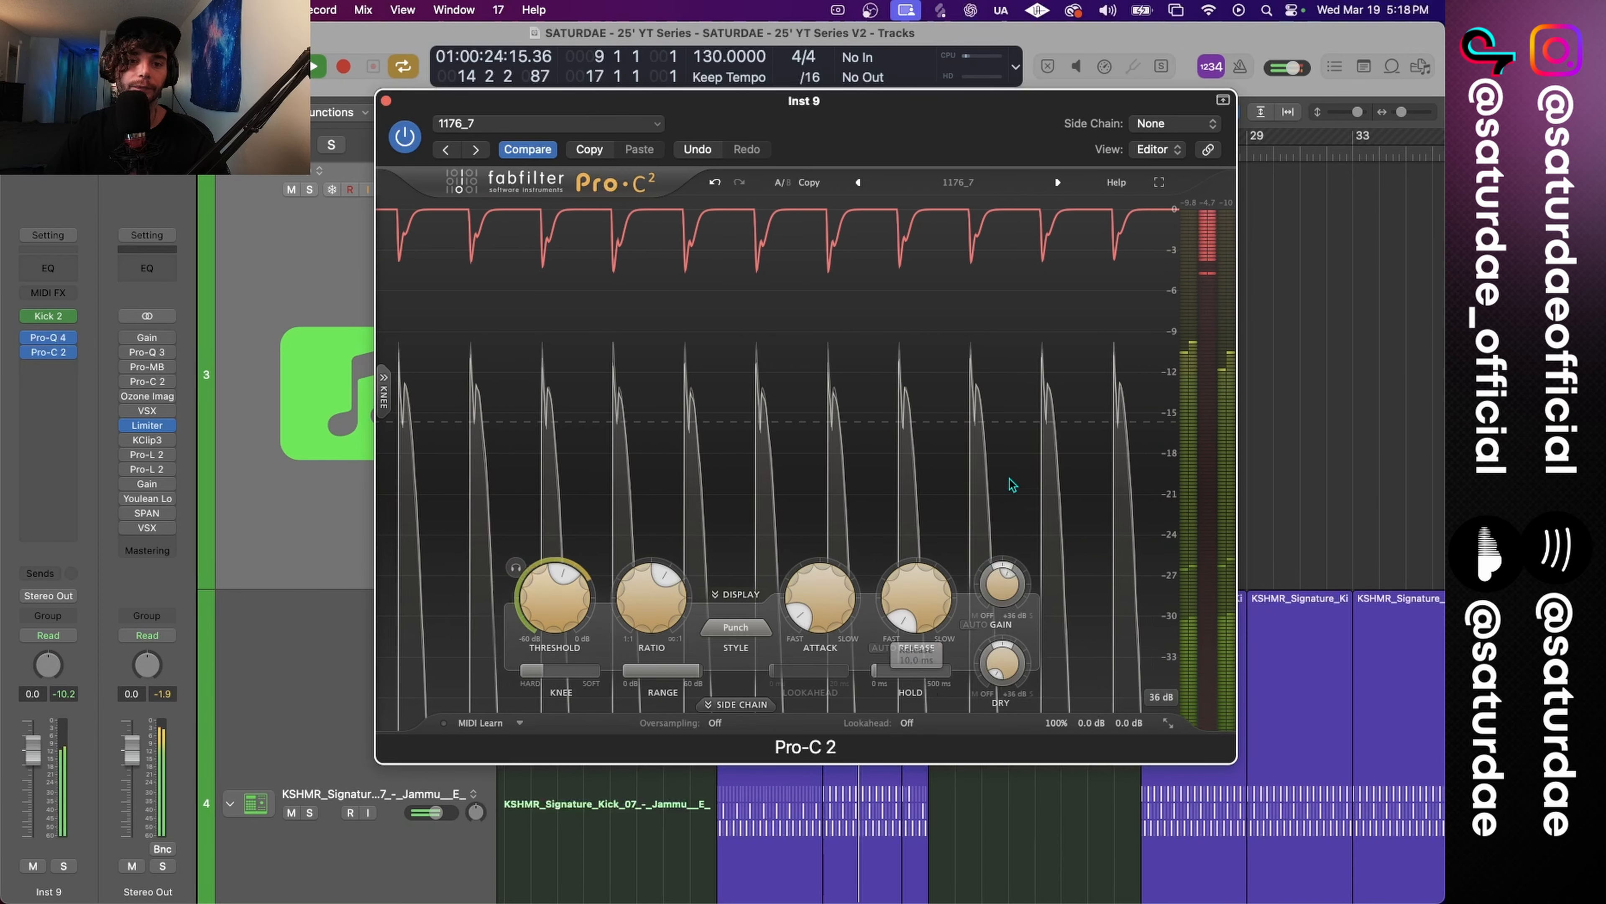
key("space")
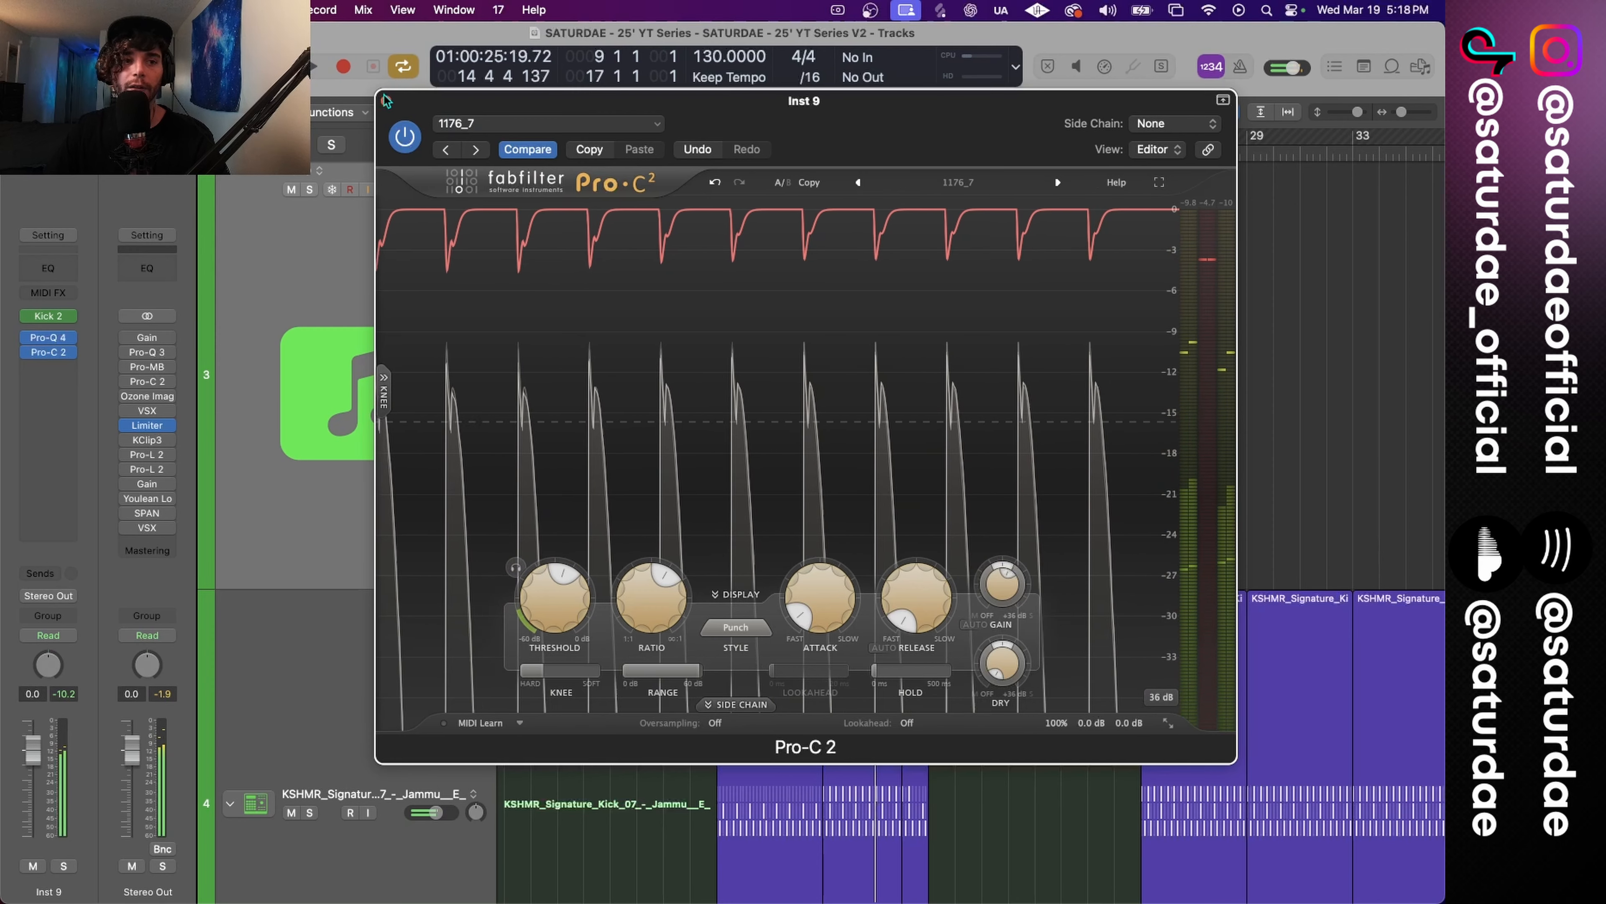
left_click(386, 101)
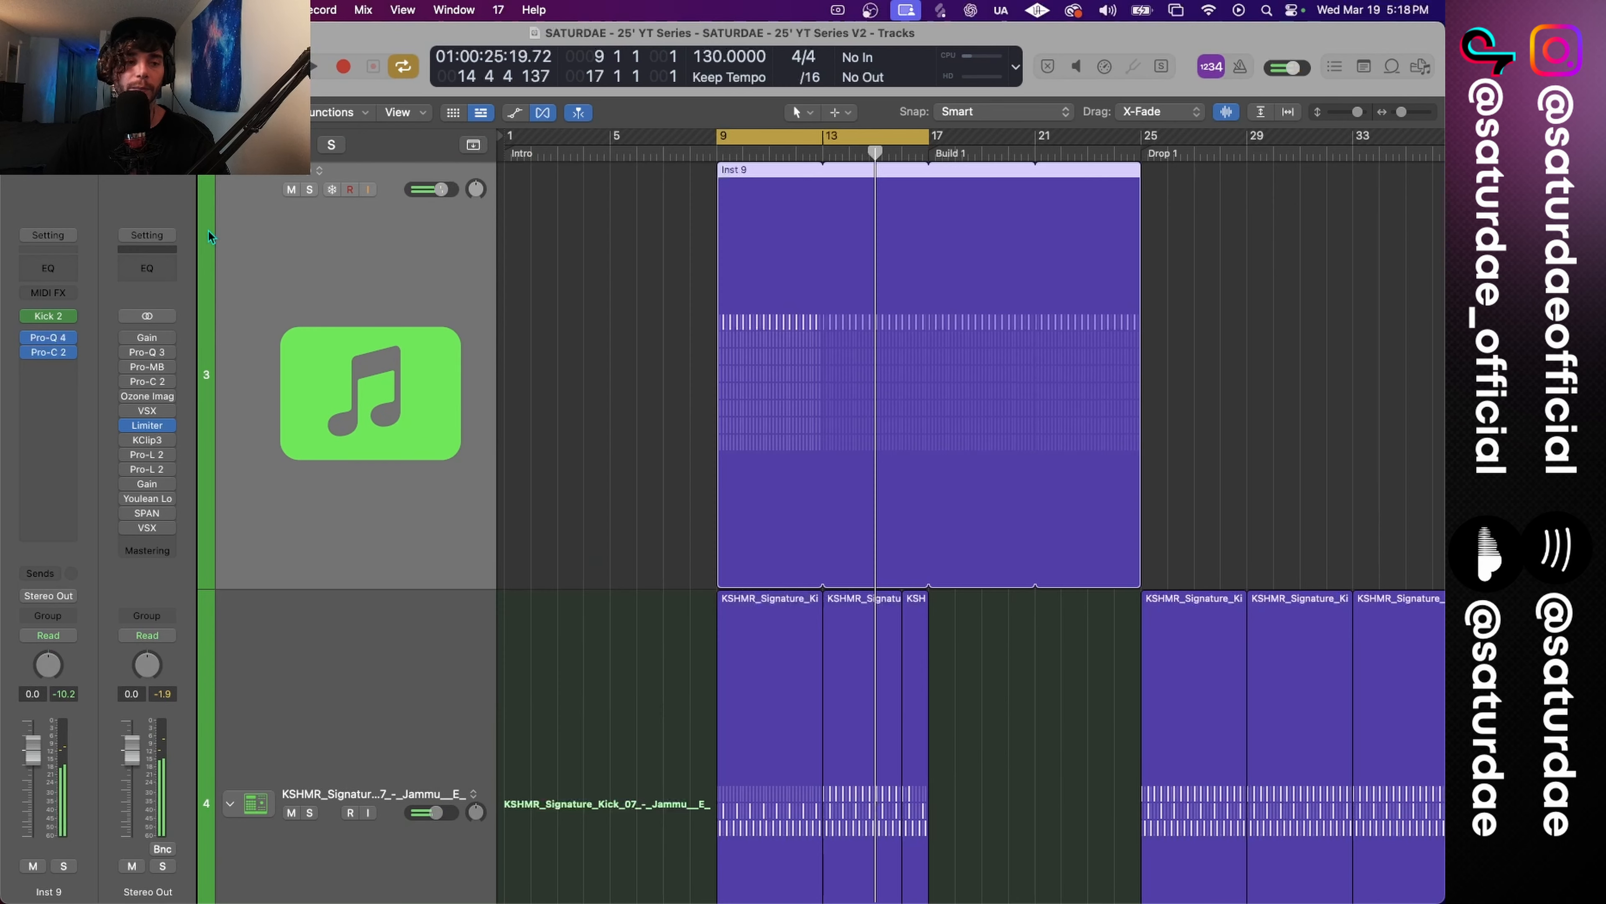
Insert a stereo Compressor after Pro-C 2 on Inst 9 and set it to the Studio VCA model with auto gain off.
left_click(64, 369)
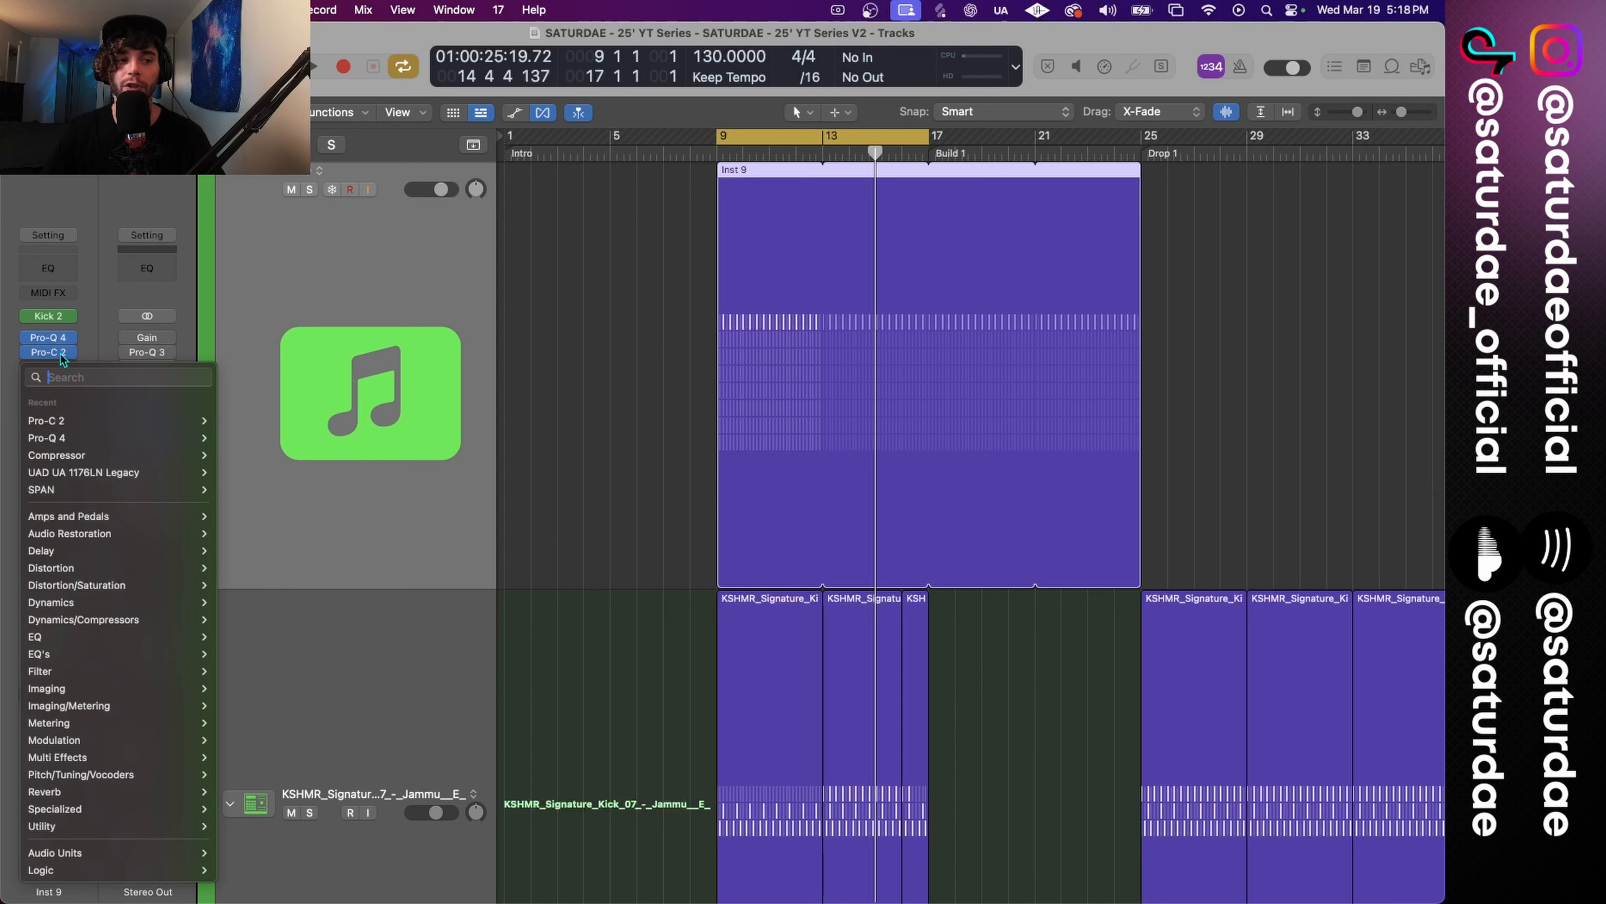
mouse_move(103, 447)
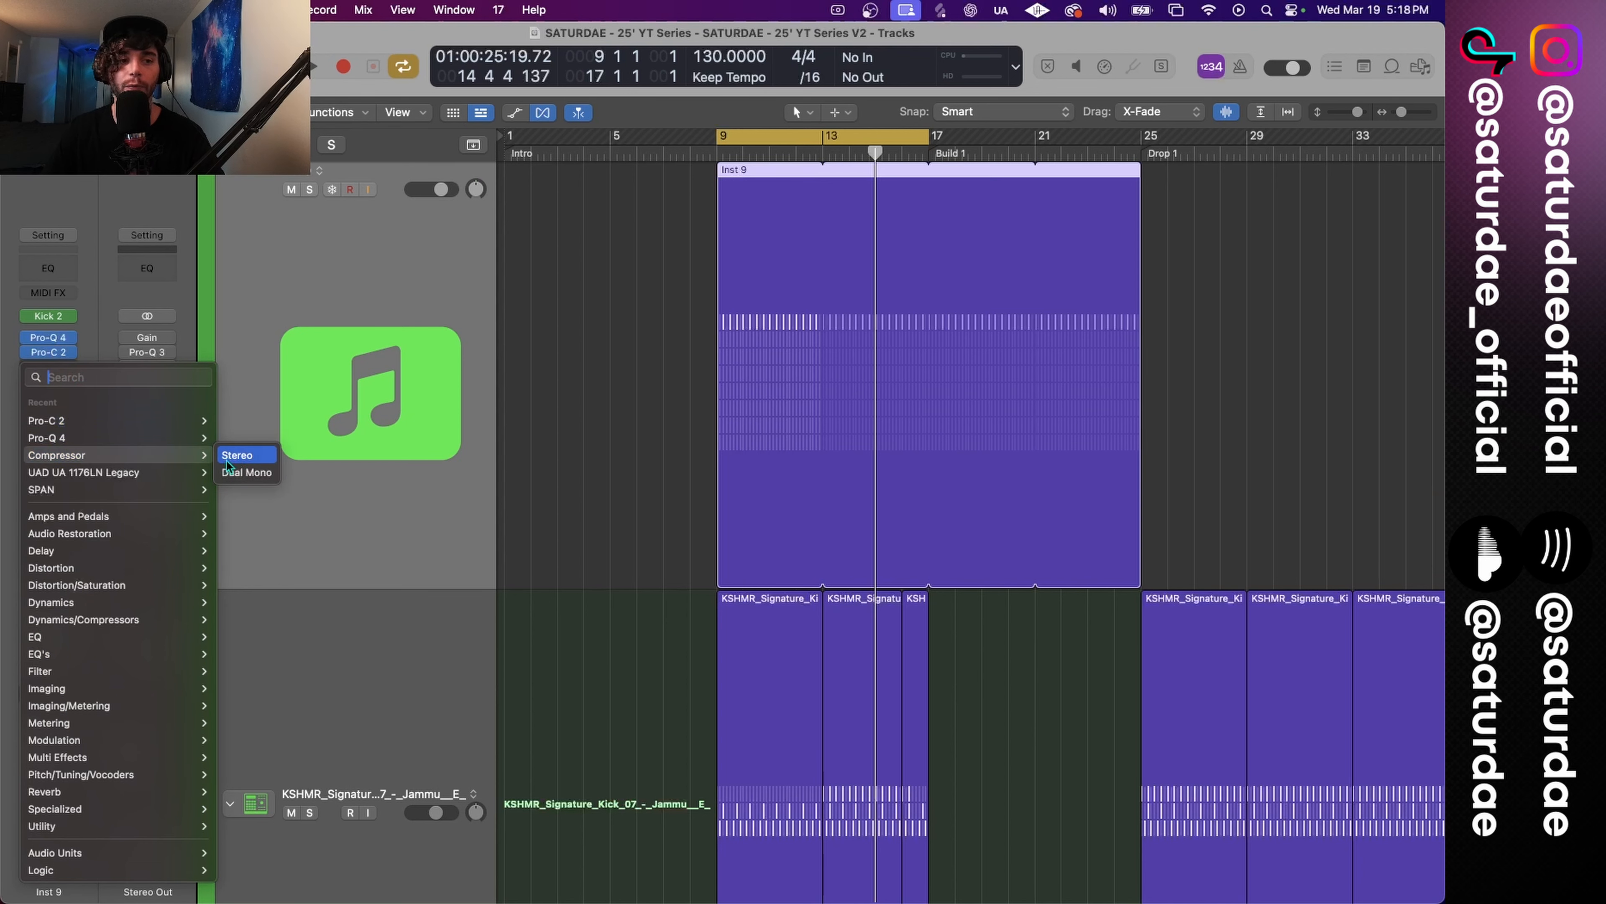
left_click(235, 460)
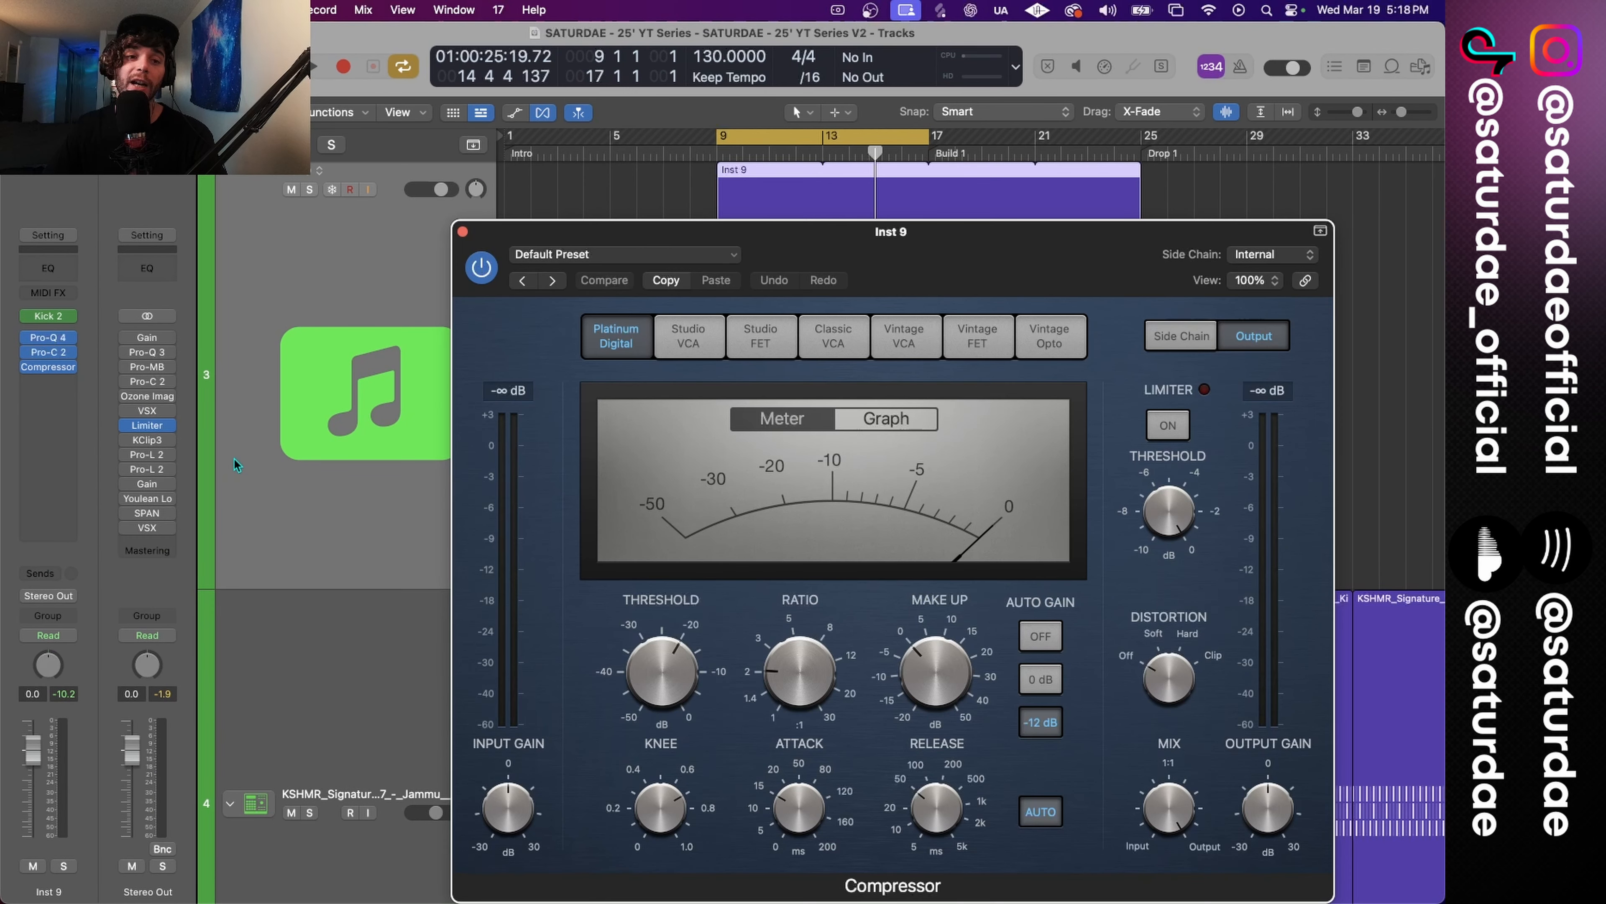
left_click(688, 336)
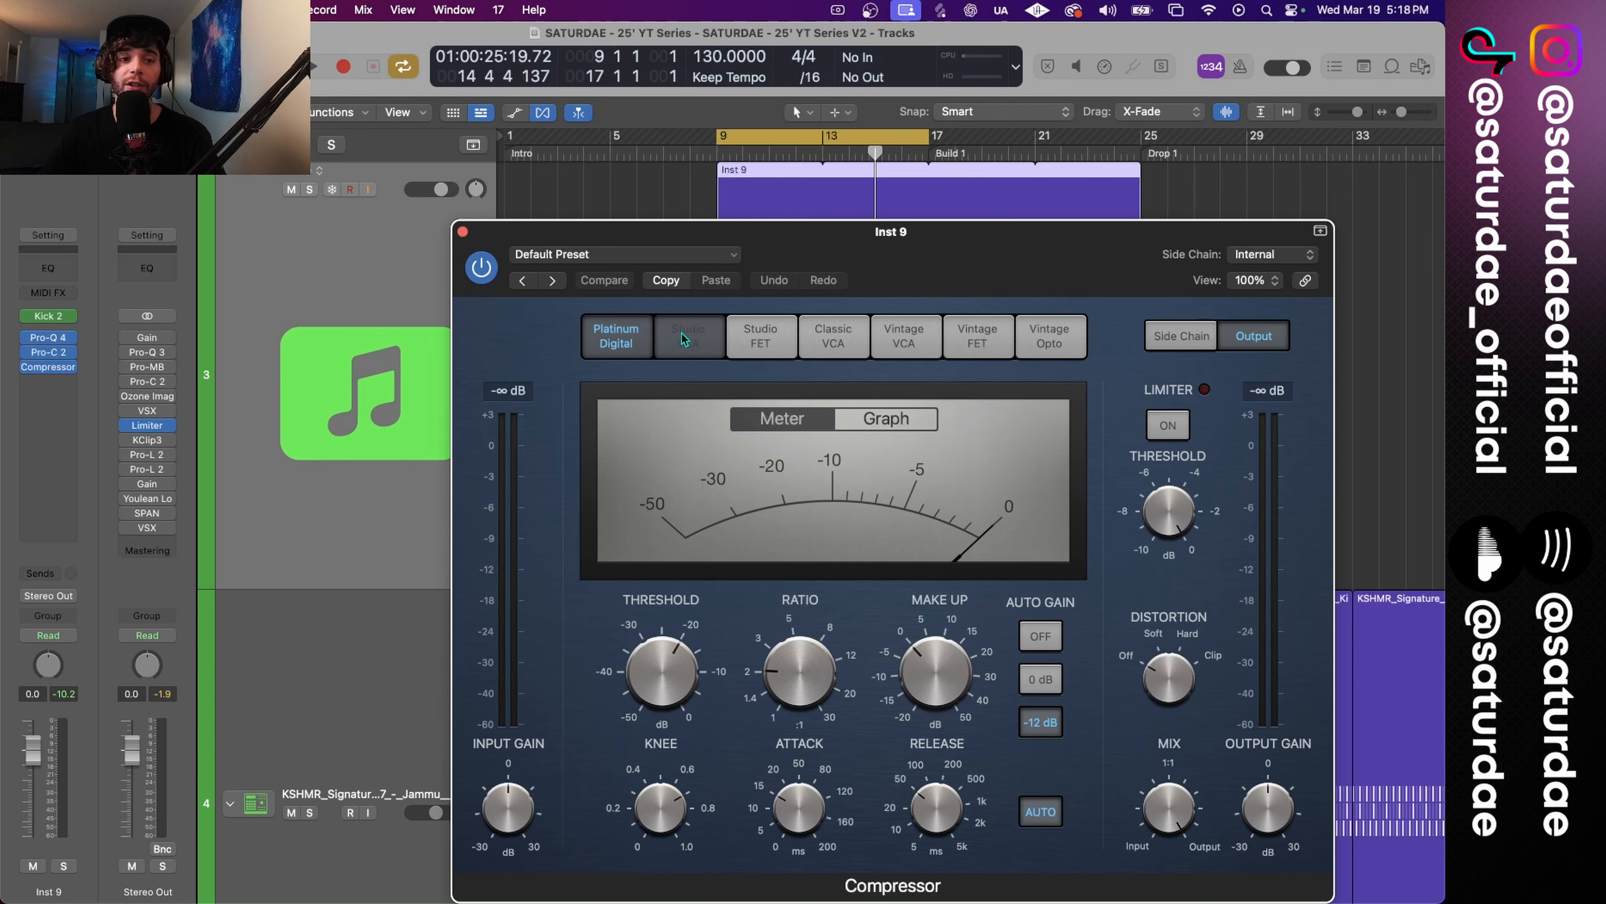
left_click_drag(912, 289, 826, 173)
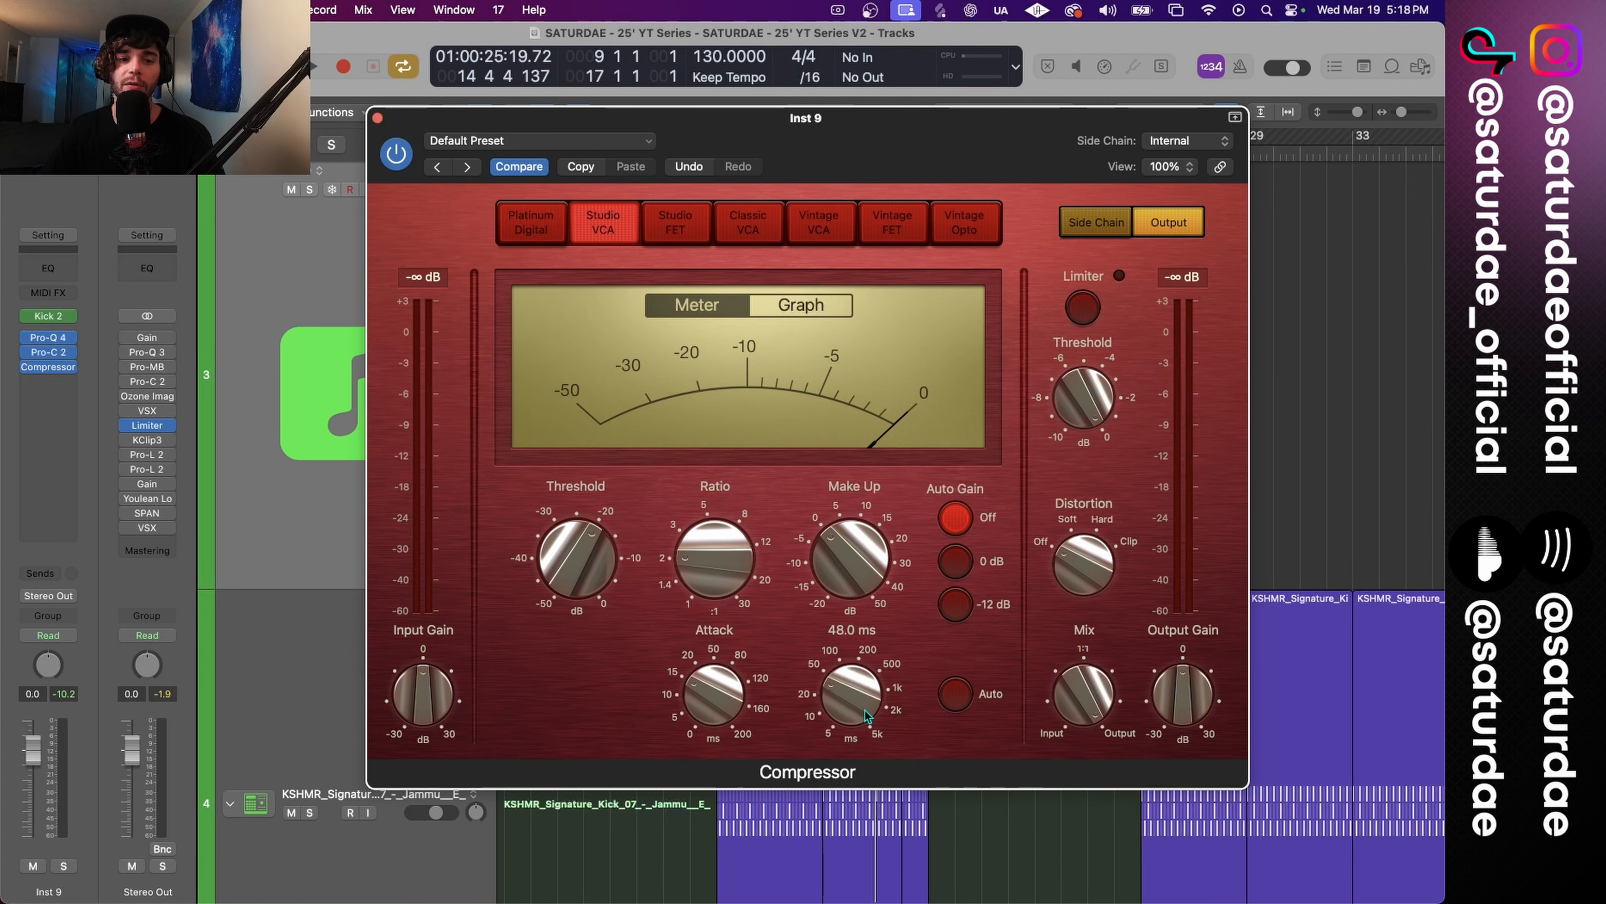
Shorten the Inst 9 Compressor's release, lengthen its attack slightly, and fine-tune its threshold during playback.
left_click_drag(859, 707, 859, 740)
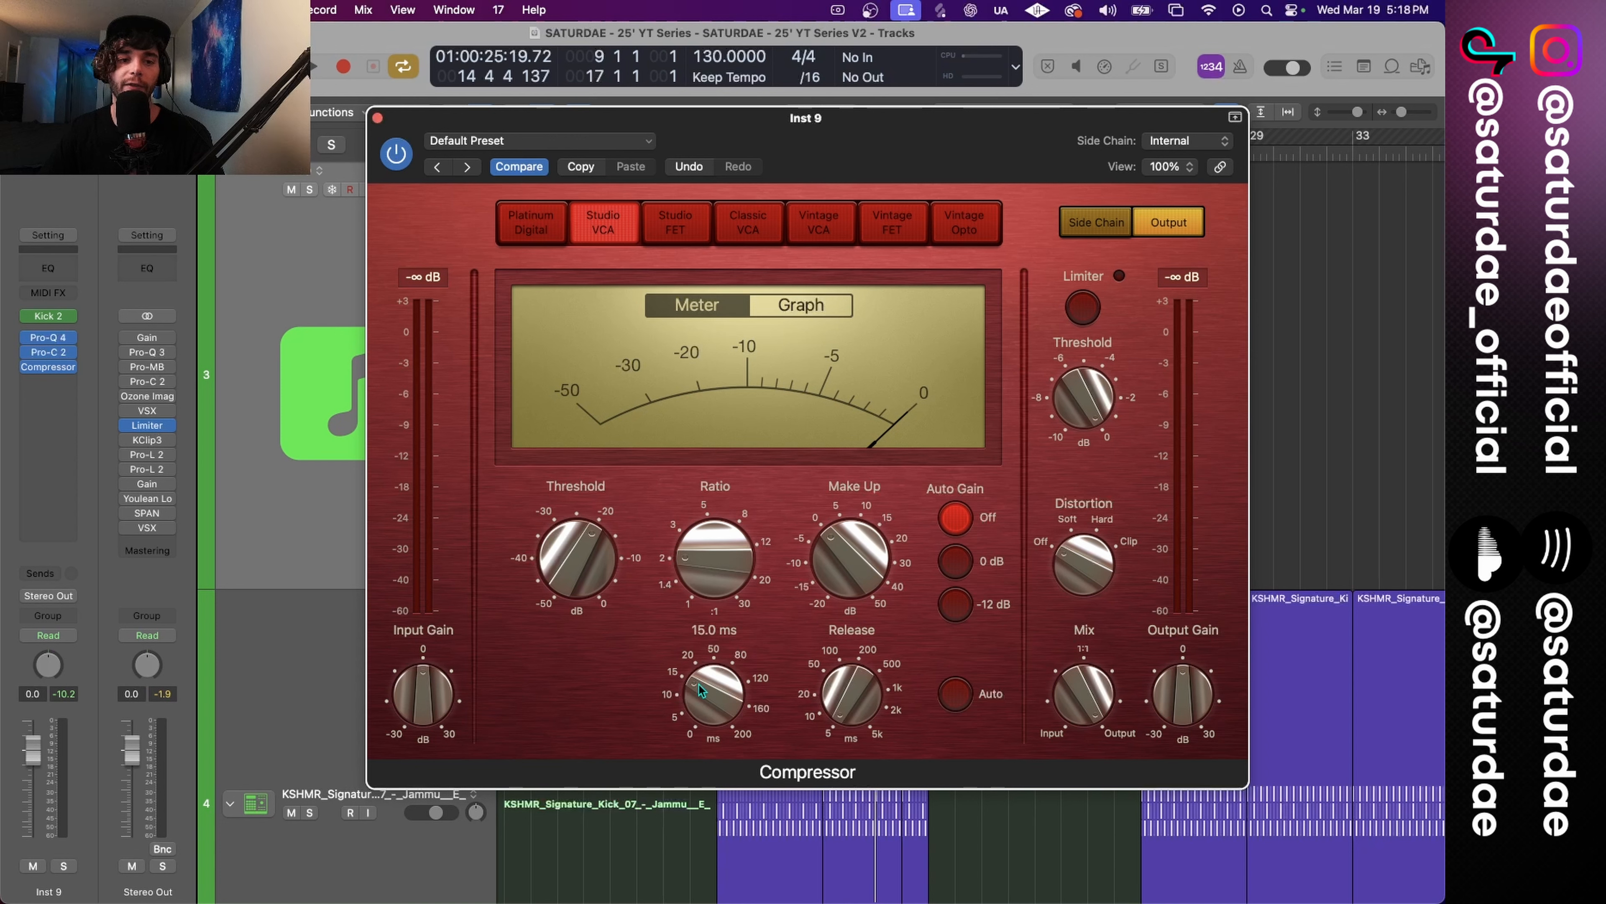
left_click_drag(697, 684, 702, 667)
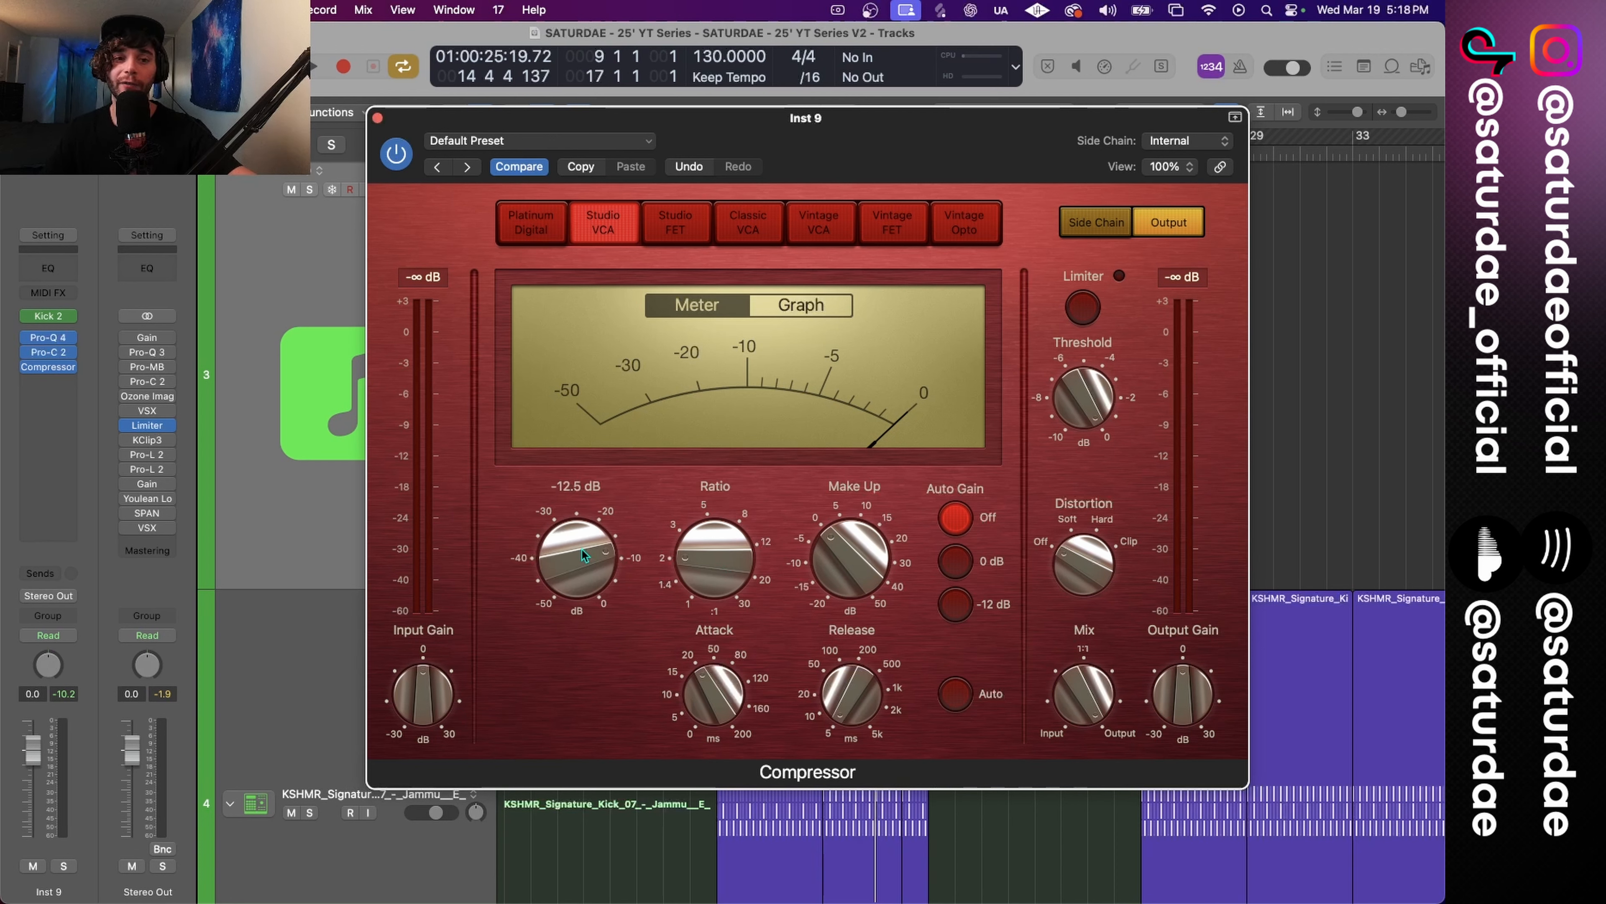
key("space")
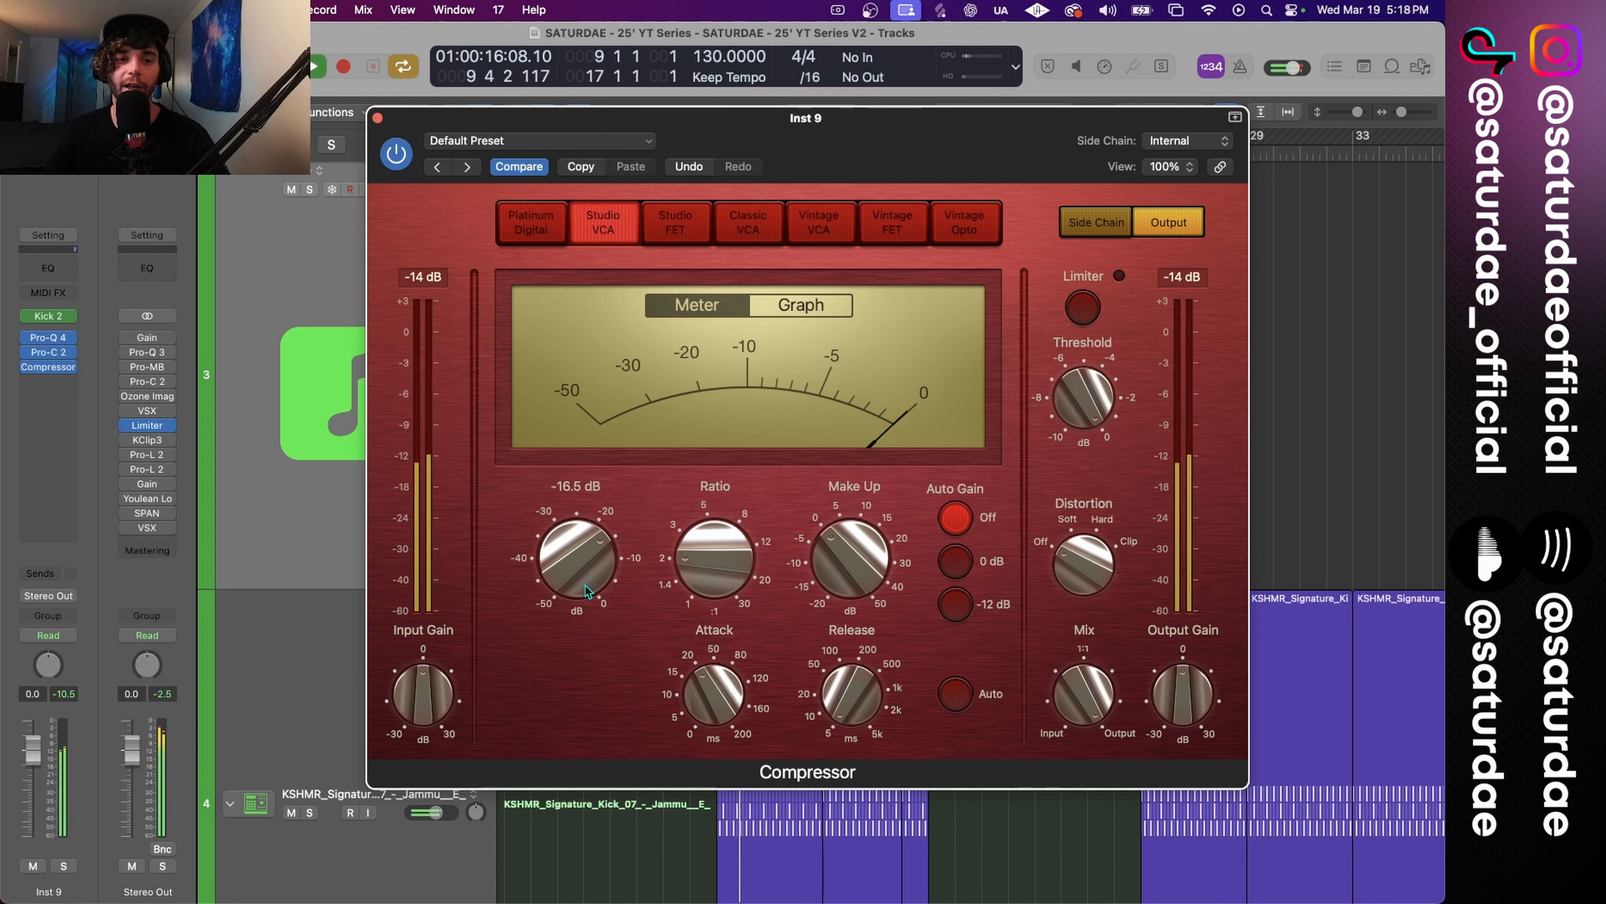
mouse_move(584, 584)
left_mouse_down()
mouse_move(587, 610)
mouse_move(582, 581)
left_mouse_up()
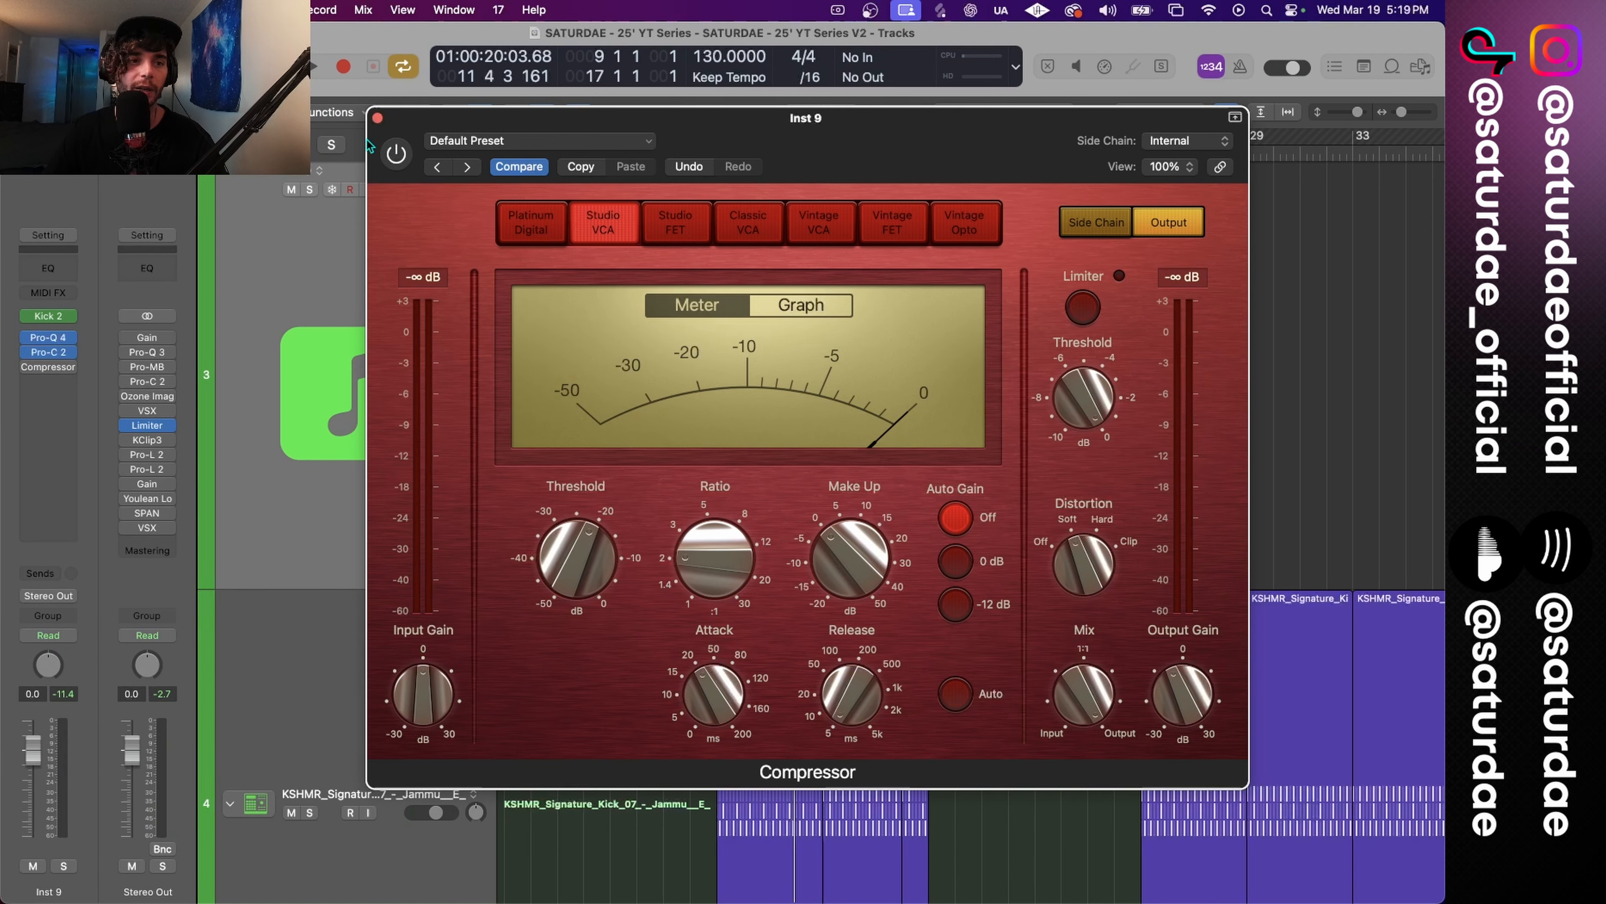
Compare the Inst 9 kick with the Compressor bypassed and active during playback, leave it enabled, and reopen its window.
left_click(394, 163)
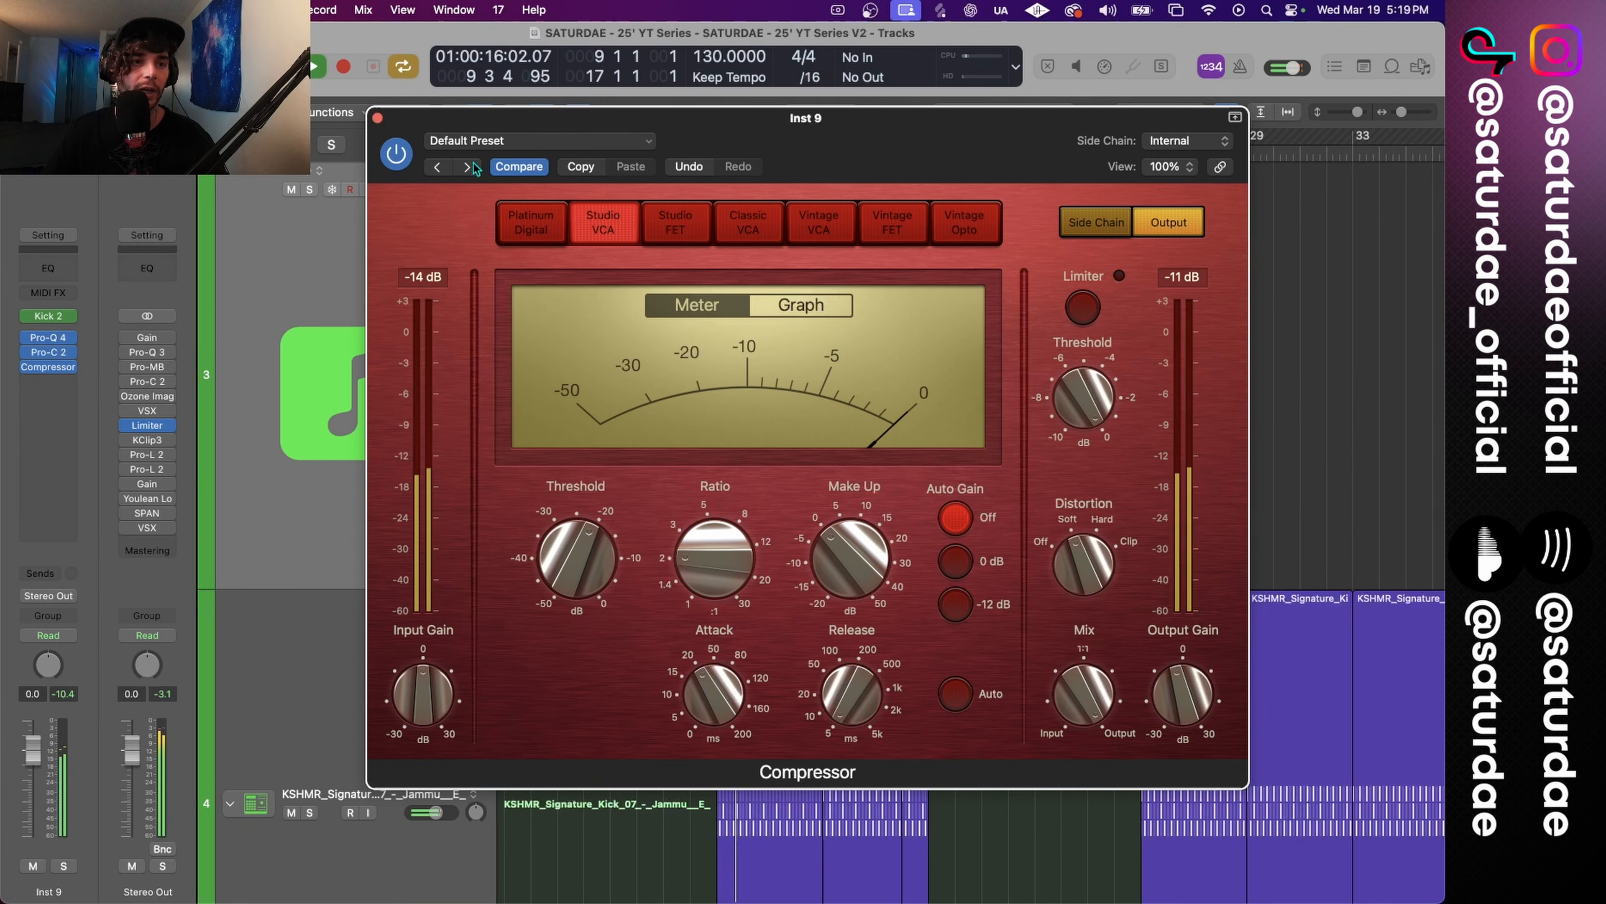
left_click(397, 157)
left_click(396, 157)
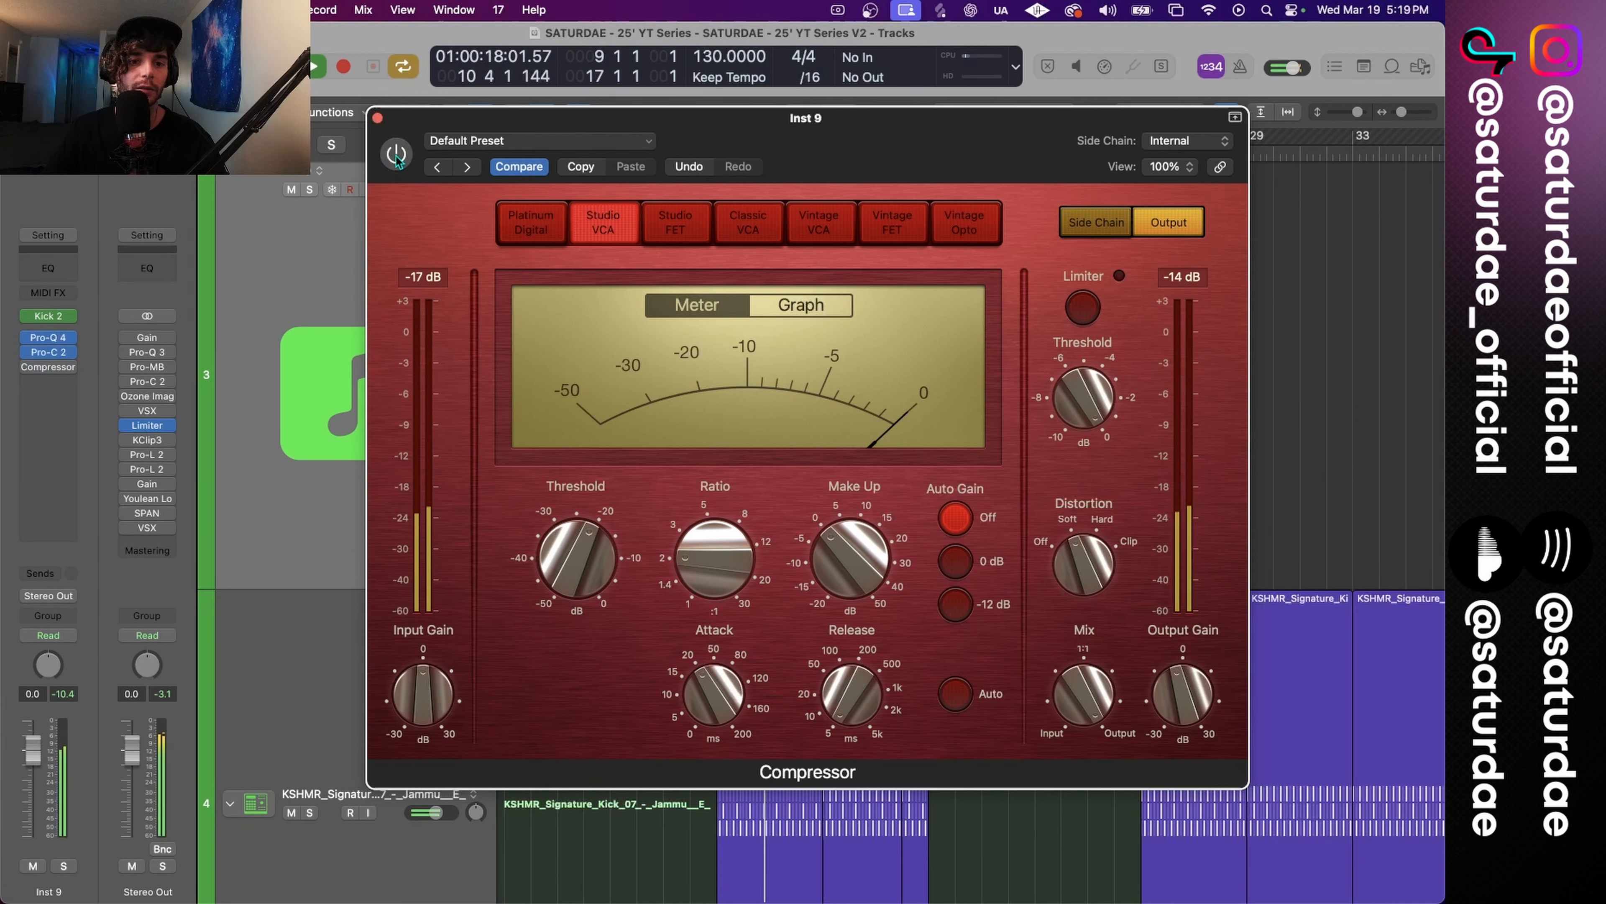
left_click(377, 119)
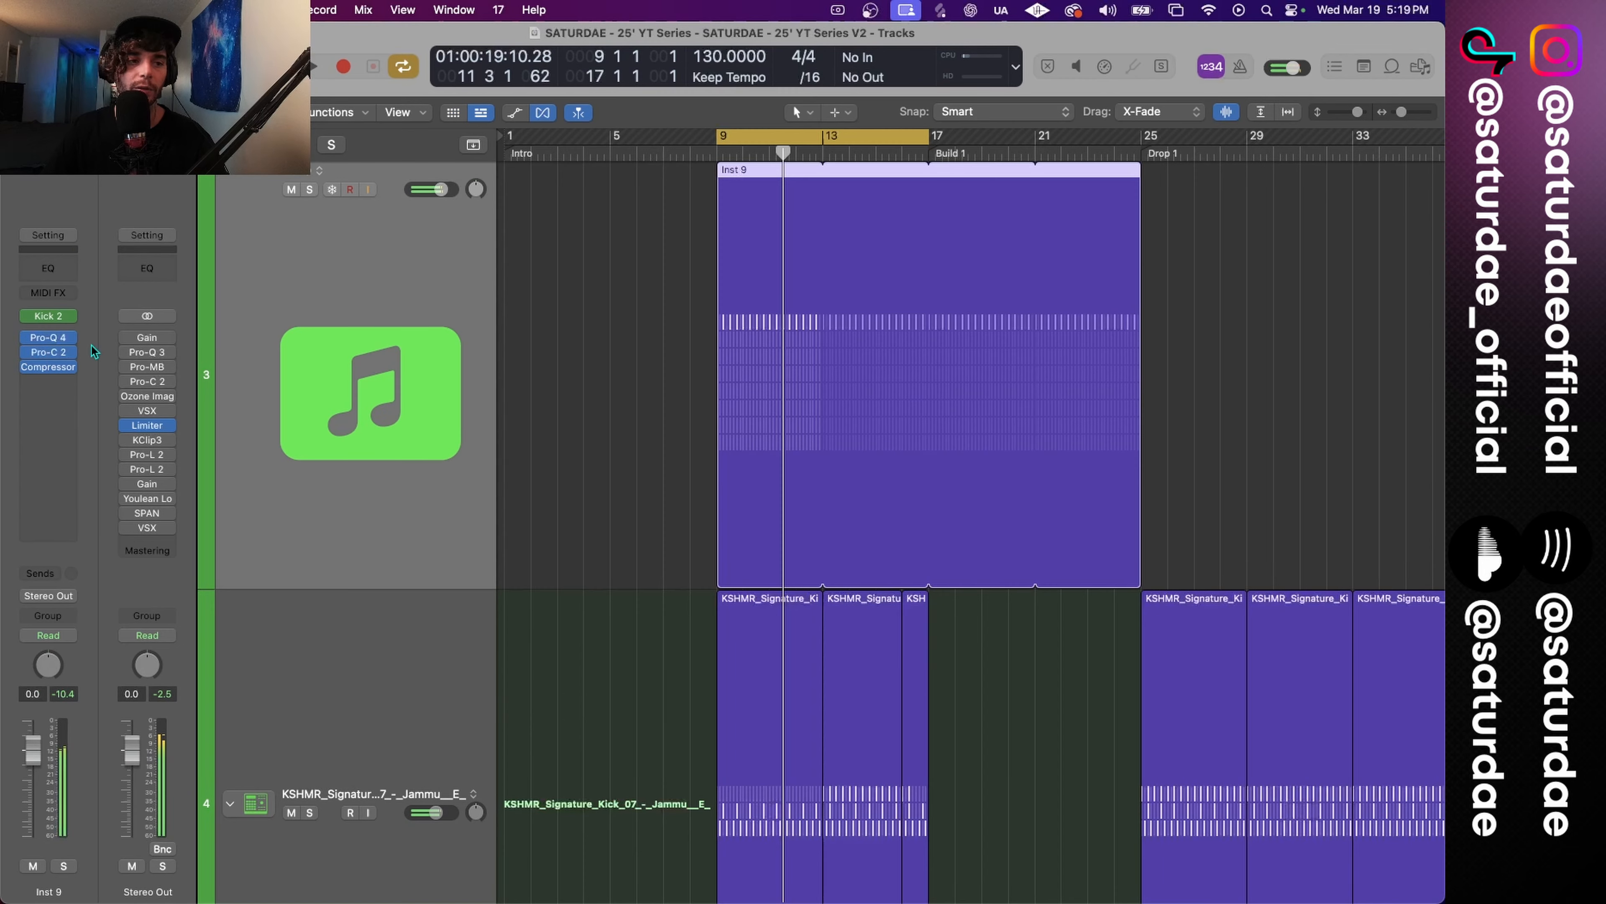
left_click(50, 366)
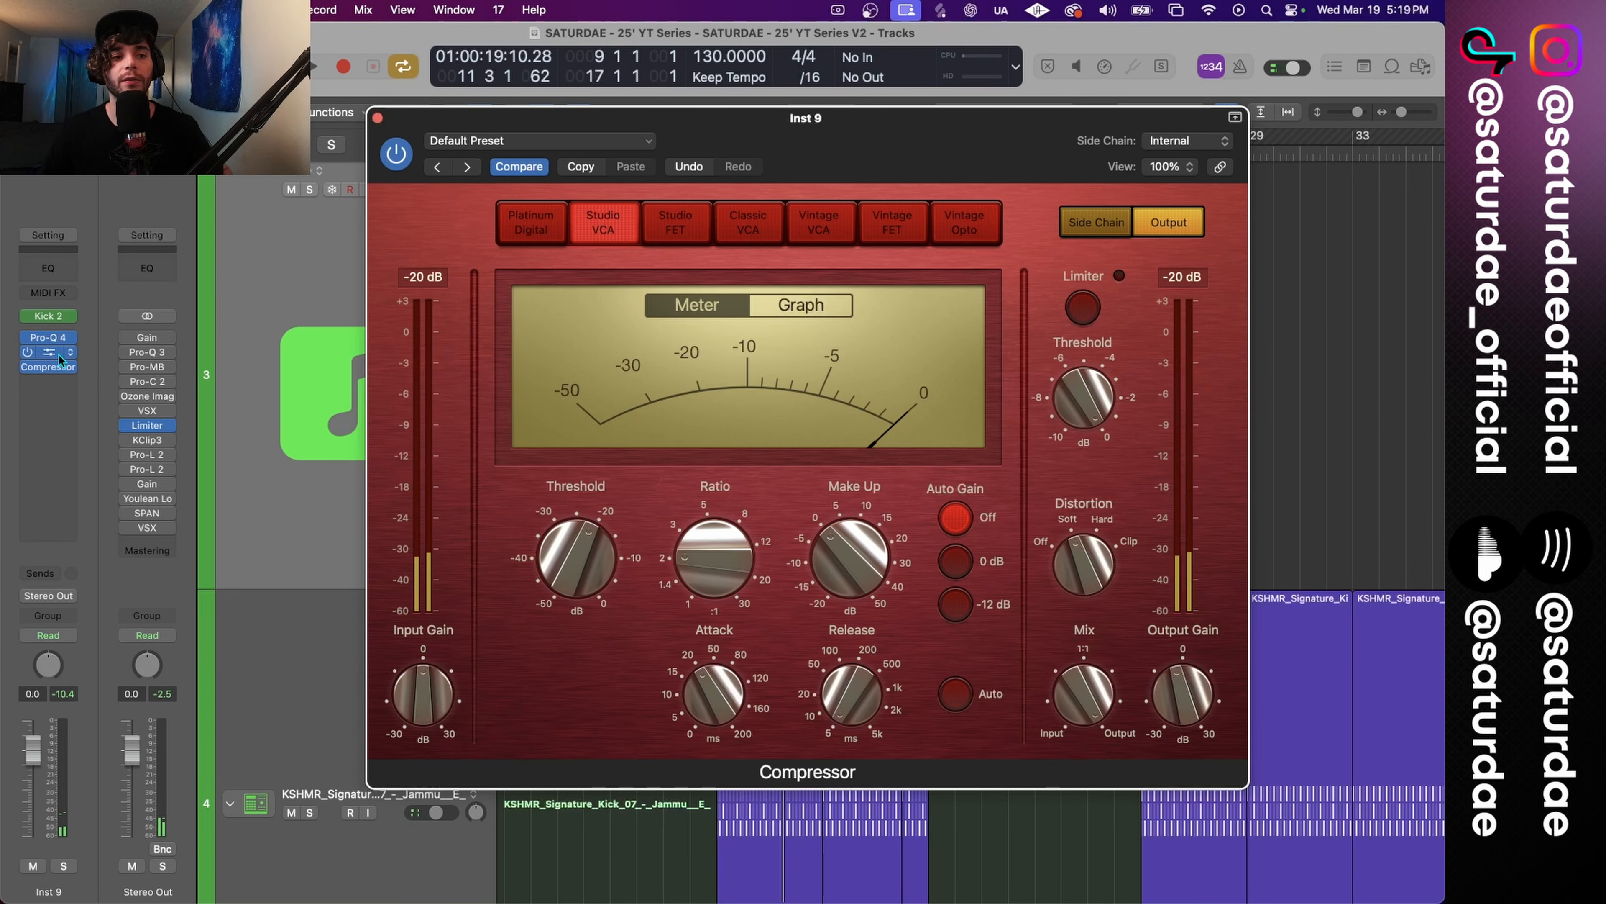
Look over the Inst 9 Pro-C 2 settings, and close both the Pro-C 2 and Compressor windows.
left_click(58, 354)
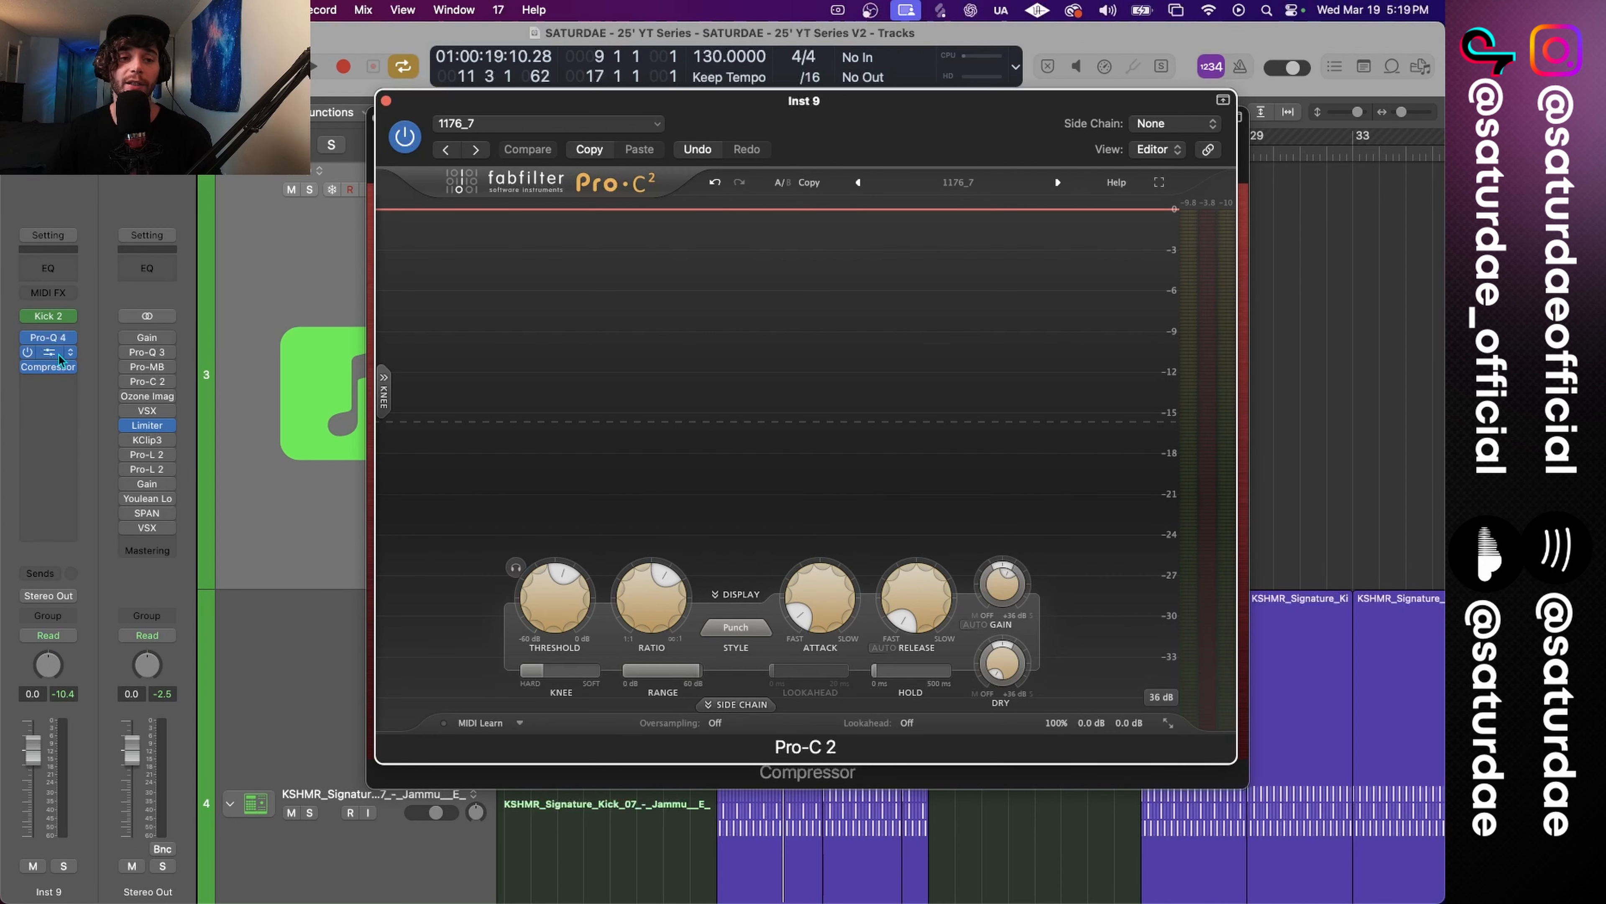
left_click(58, 354)
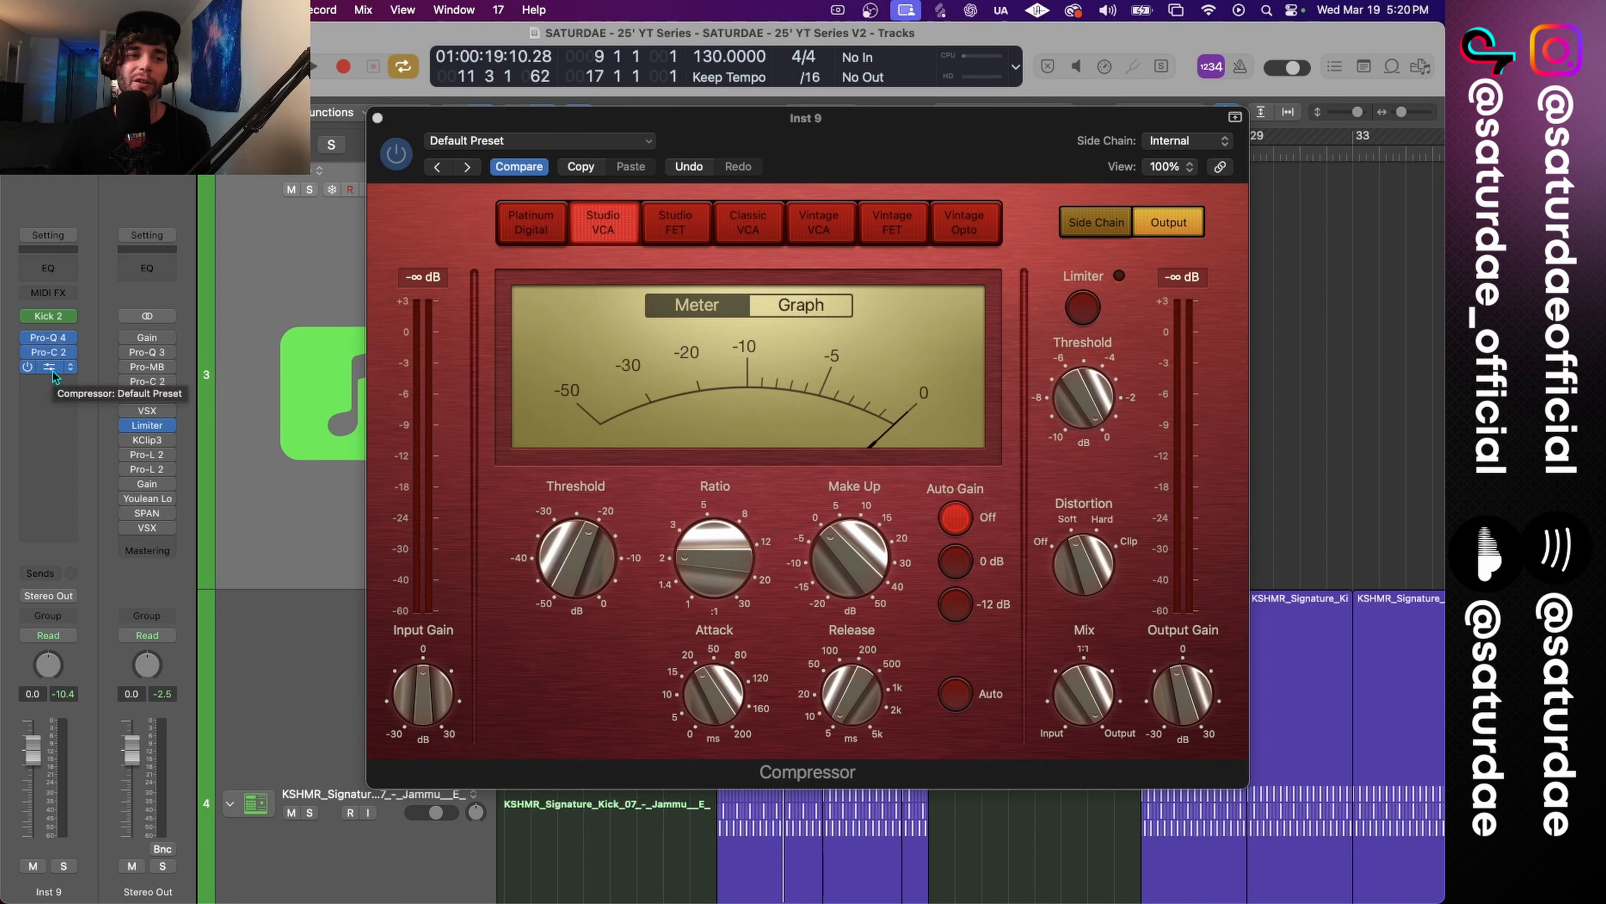
left_click(52, 373)
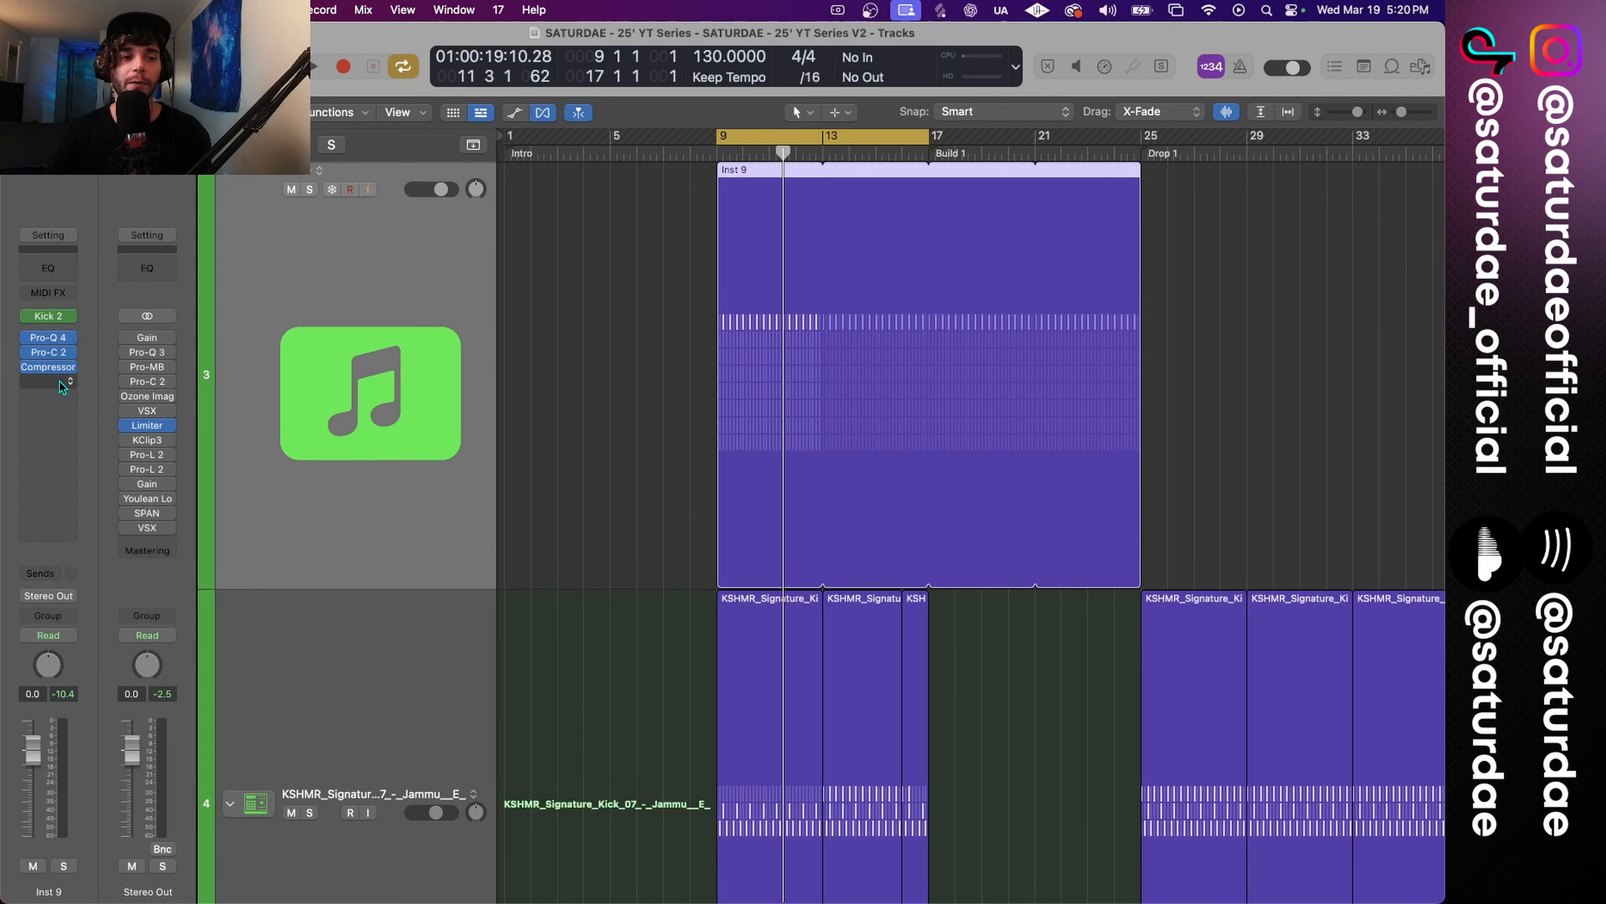
Insert a stereo KClip3 after the Compressor on Inst 9 and move its window clear of the meters.
left_click(59, 381)
mouse_move(95, 634)
mouse_move(271, 706)
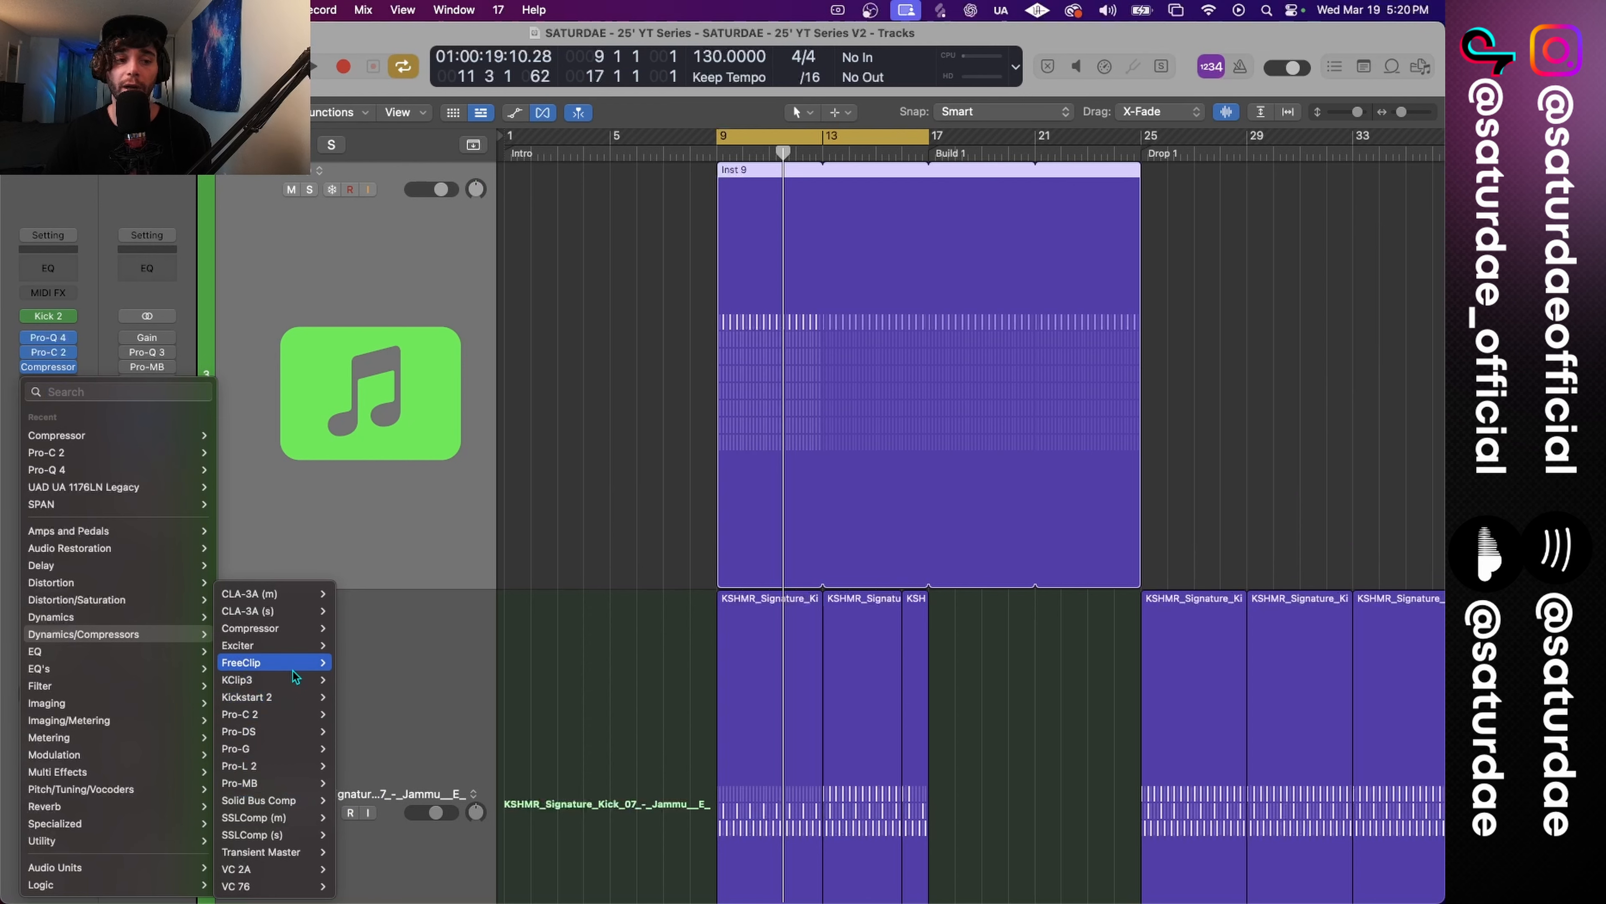
mouse_move(283, 672)
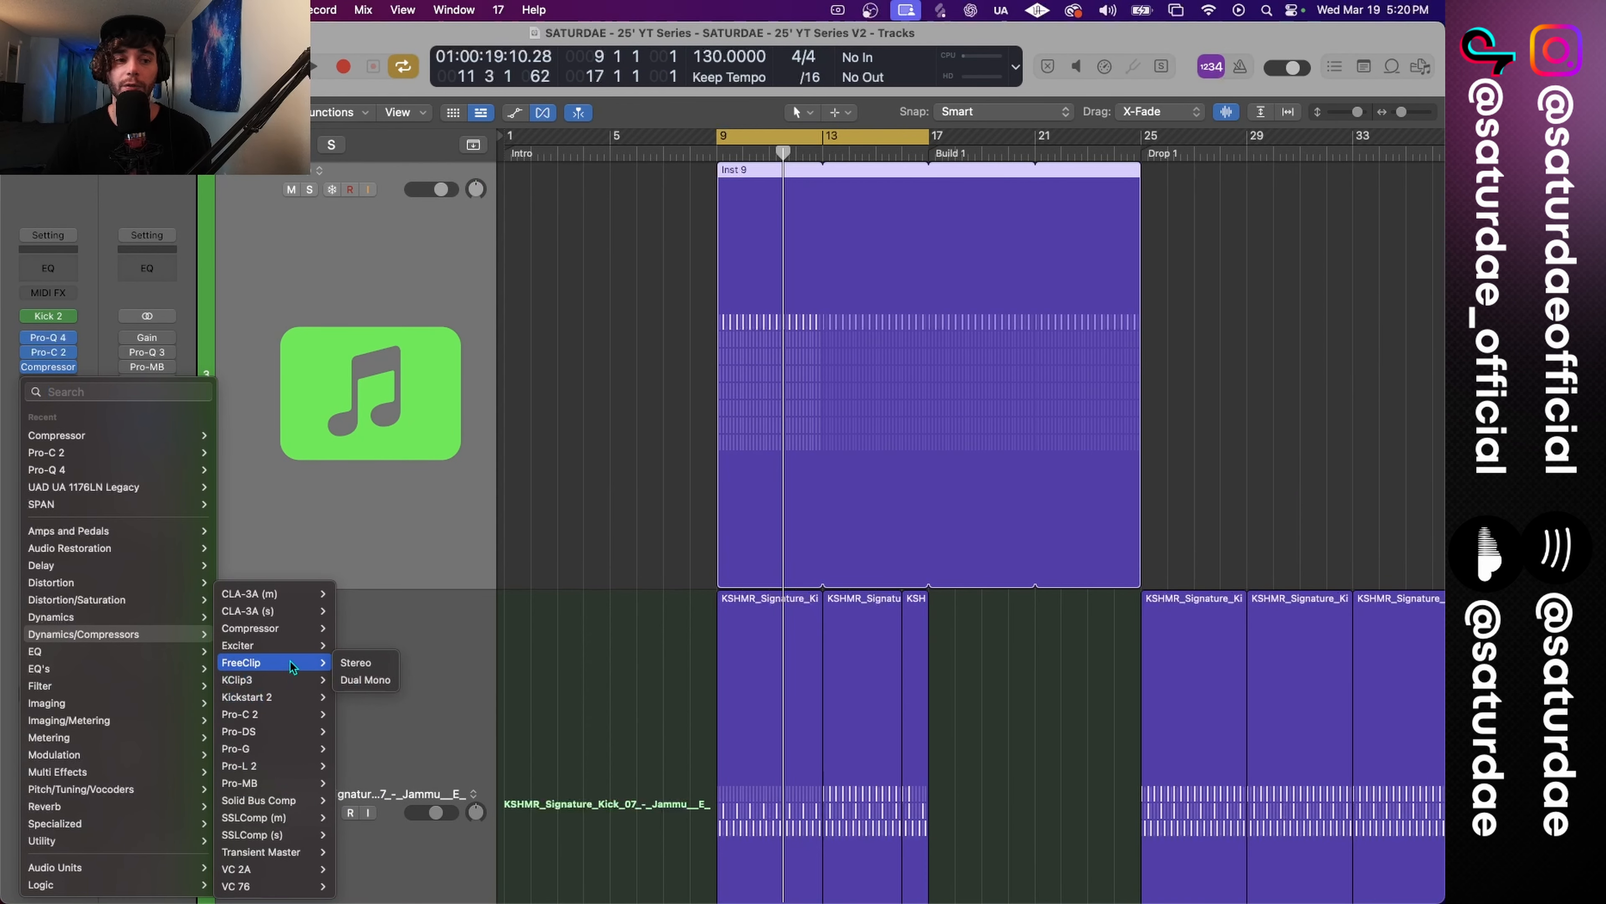
left_click(355, 680)
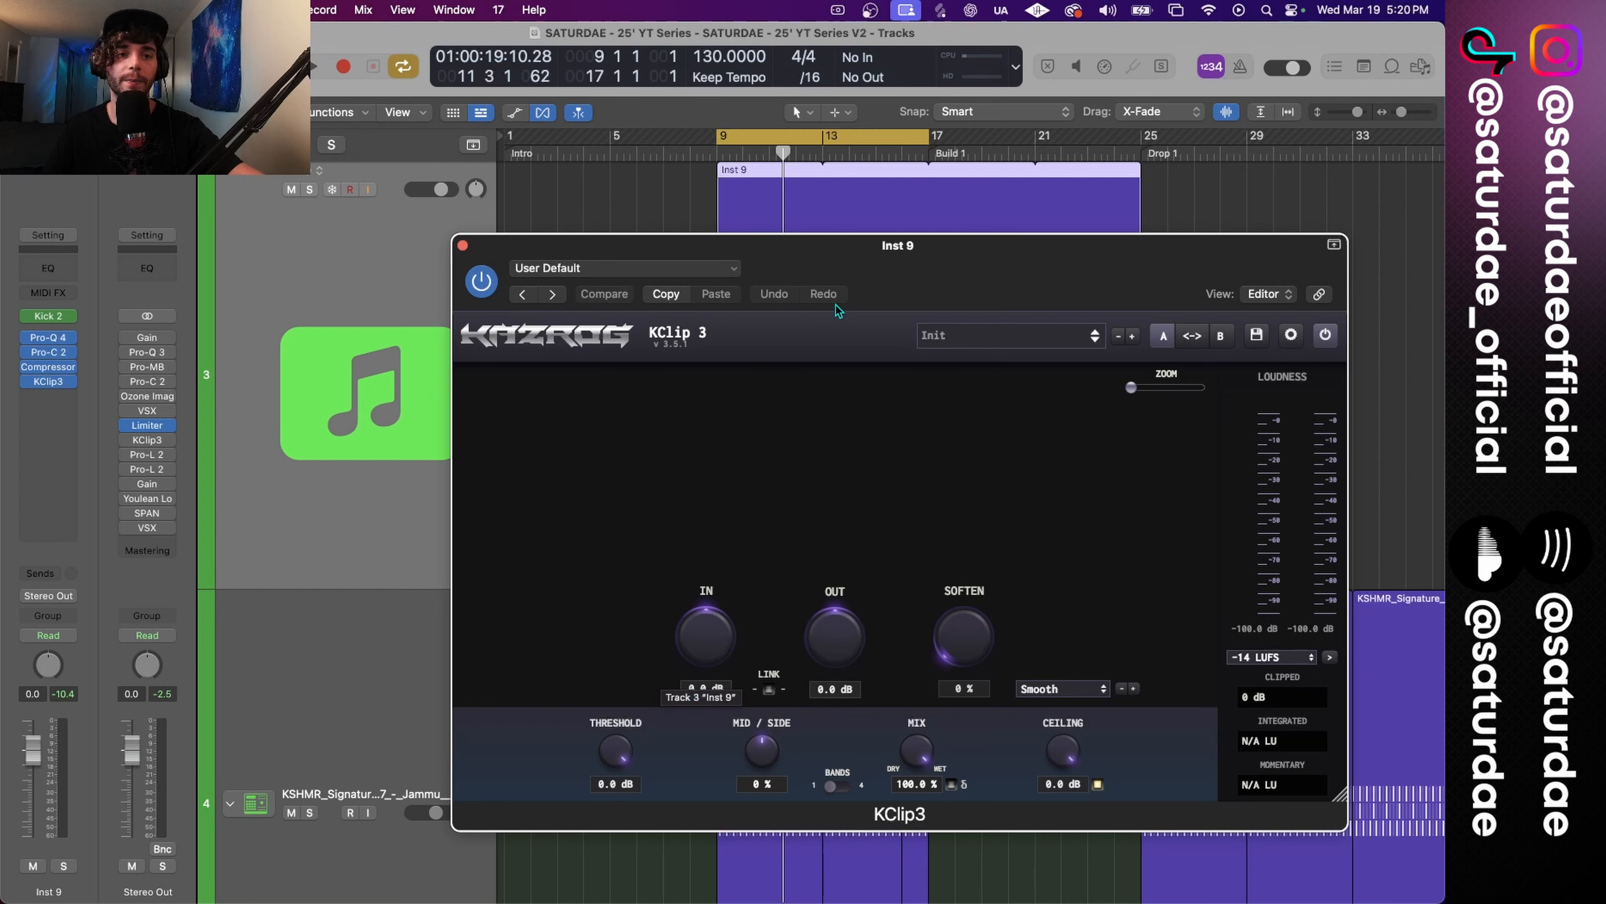
left_click_drag(880, 278, 696, 254)
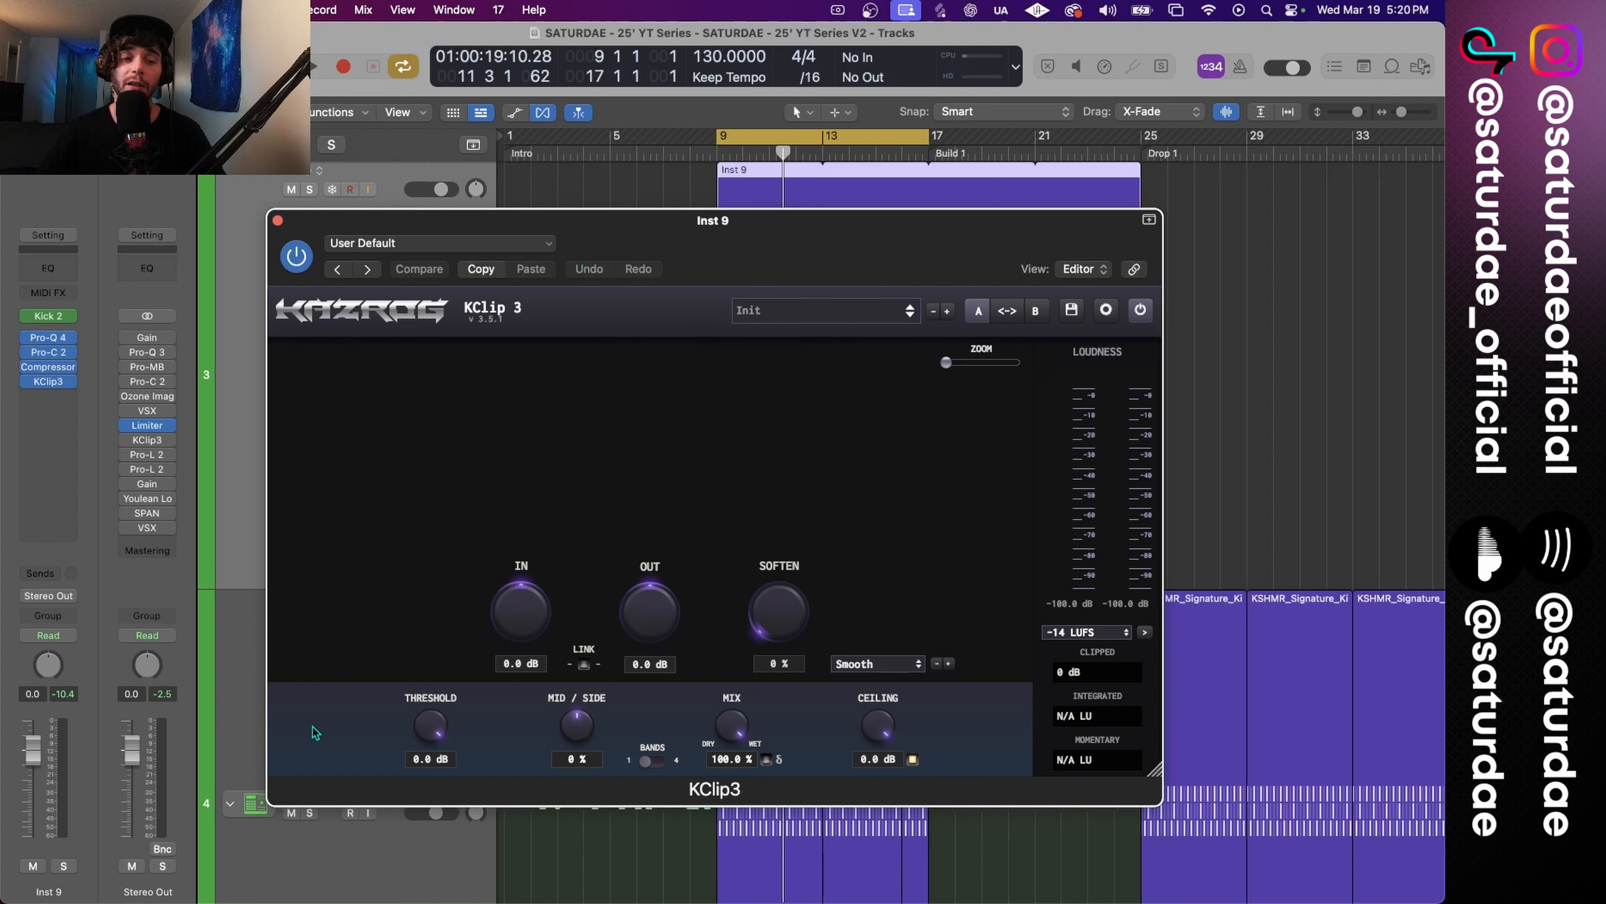
During playback, set KClip3's Soften to 20% and lower its threshold to -13.0 dB.
key("space")
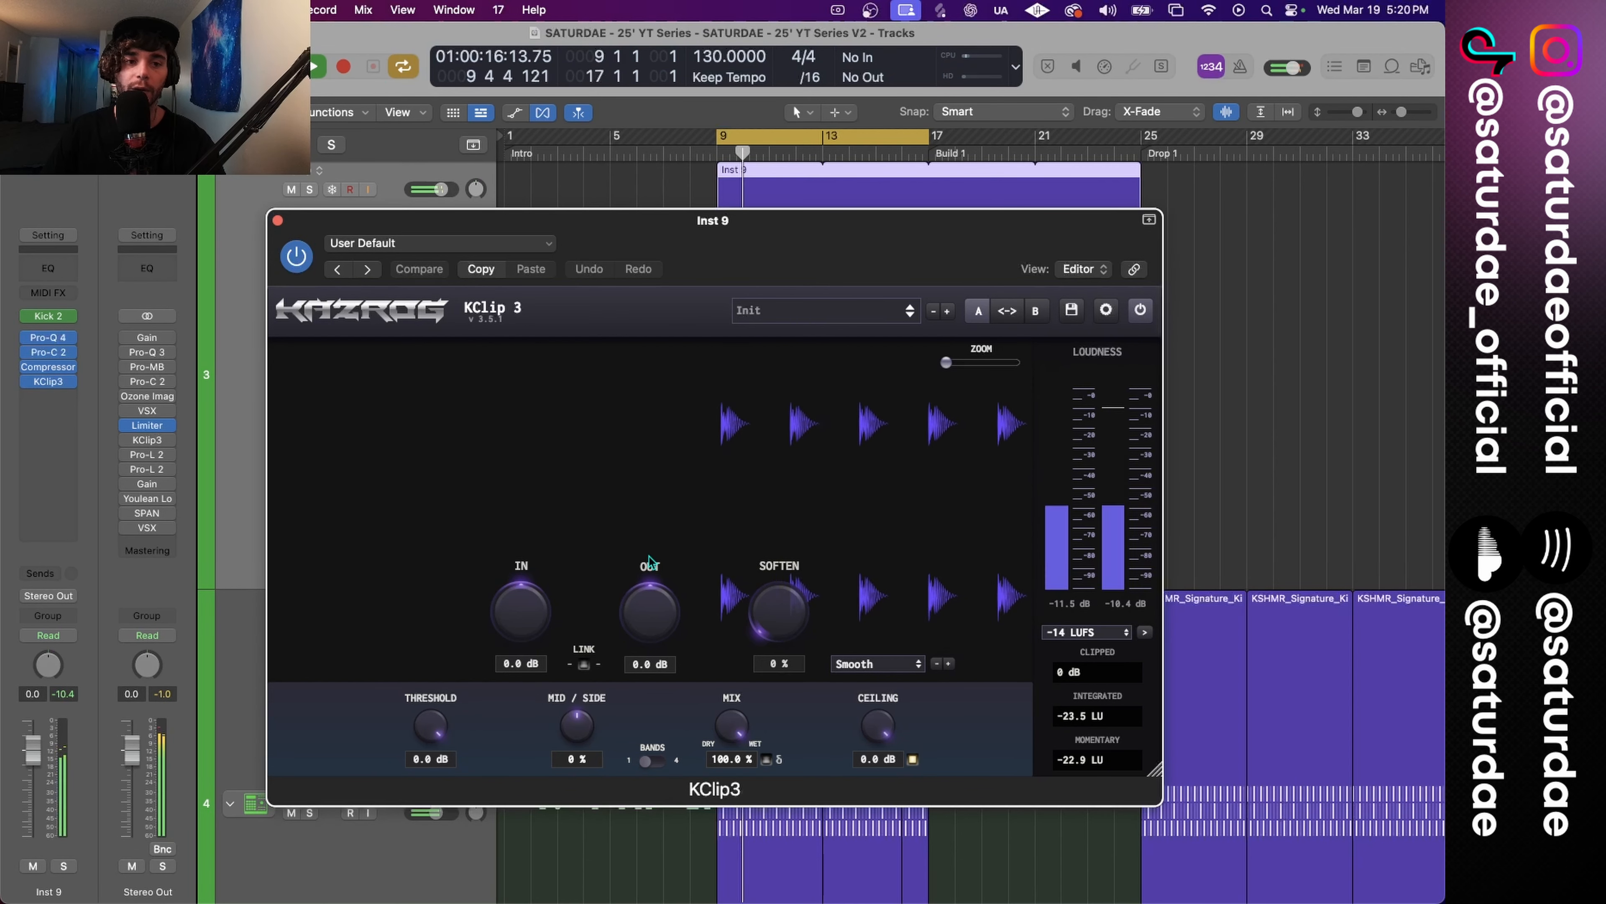
left_click_drag(426, 729, 417, 766)
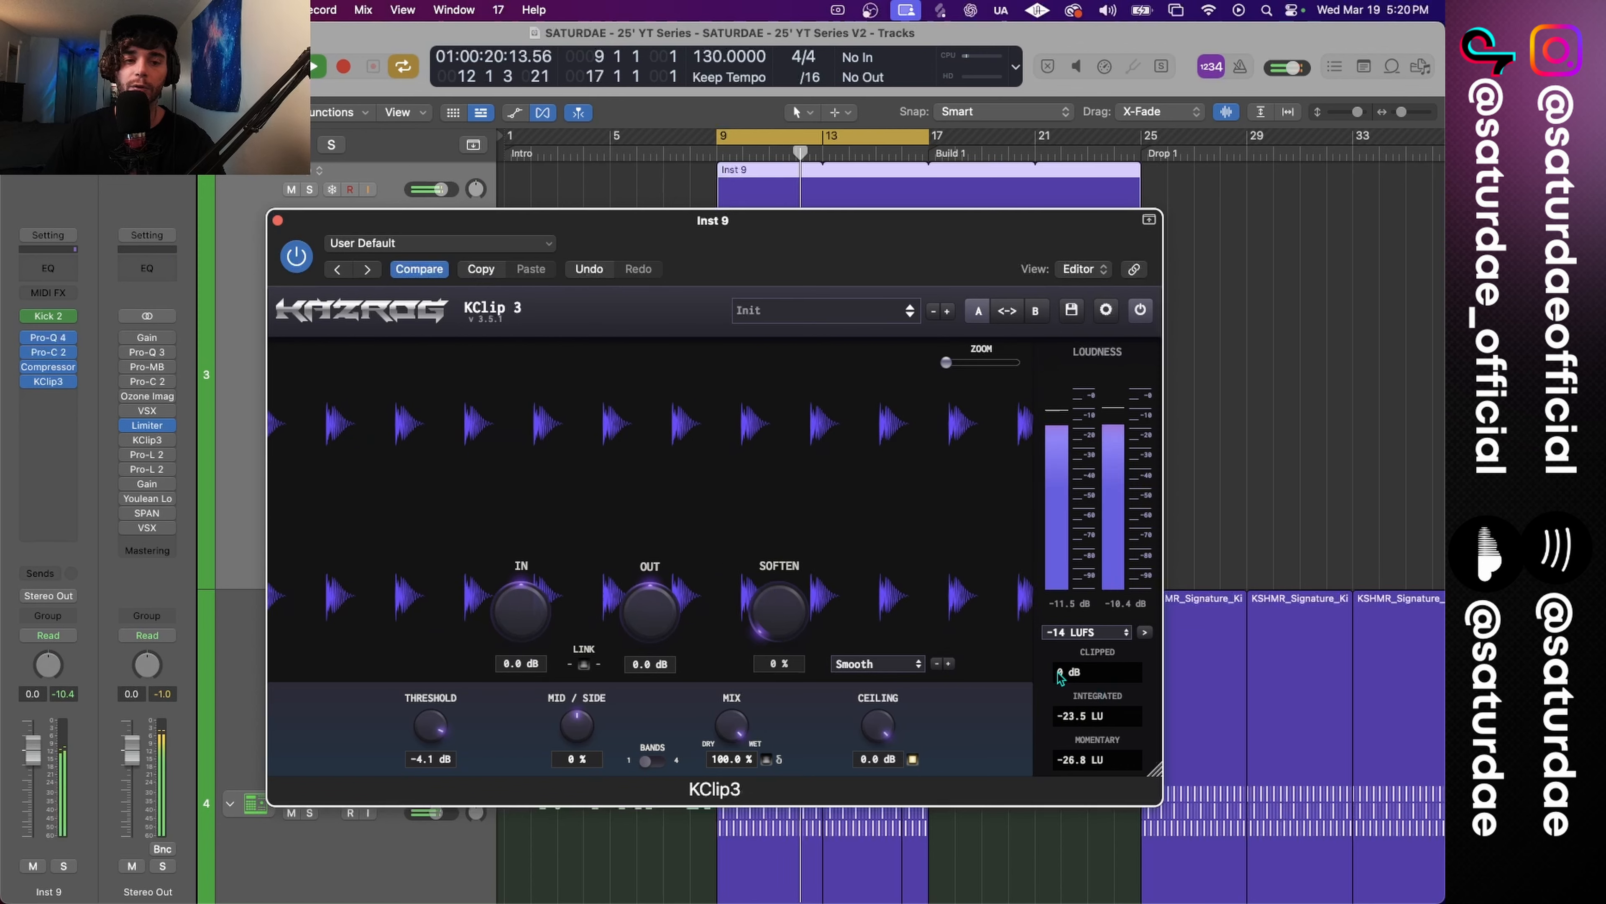
left_click_drag(748, 618, 769, 653)
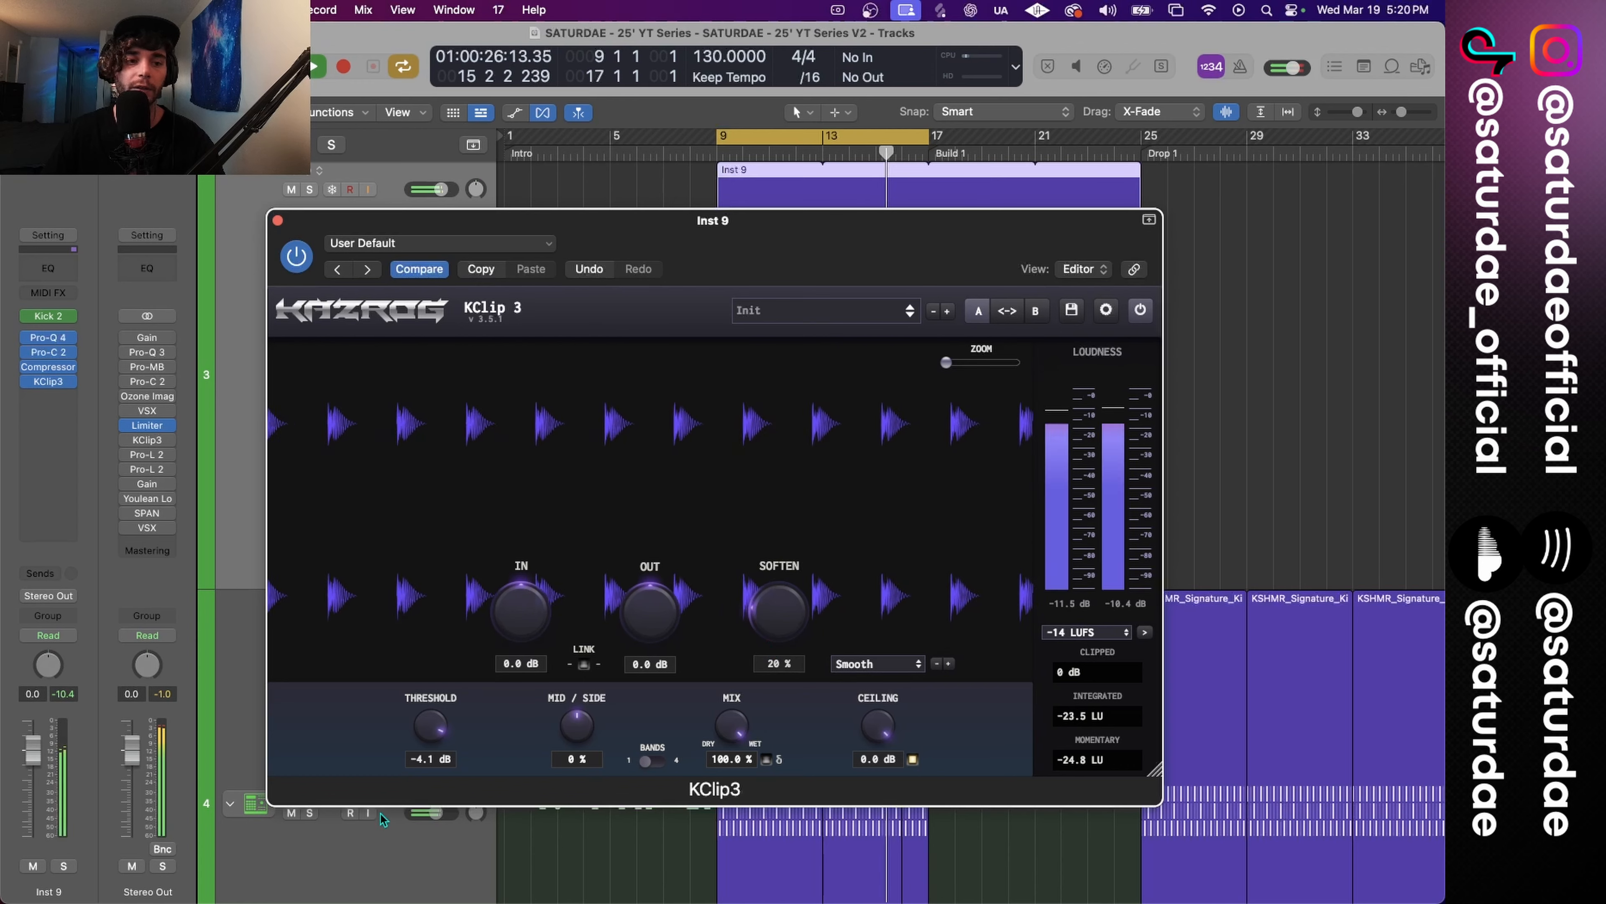
left_click_drag(425, 729, 424, 807)
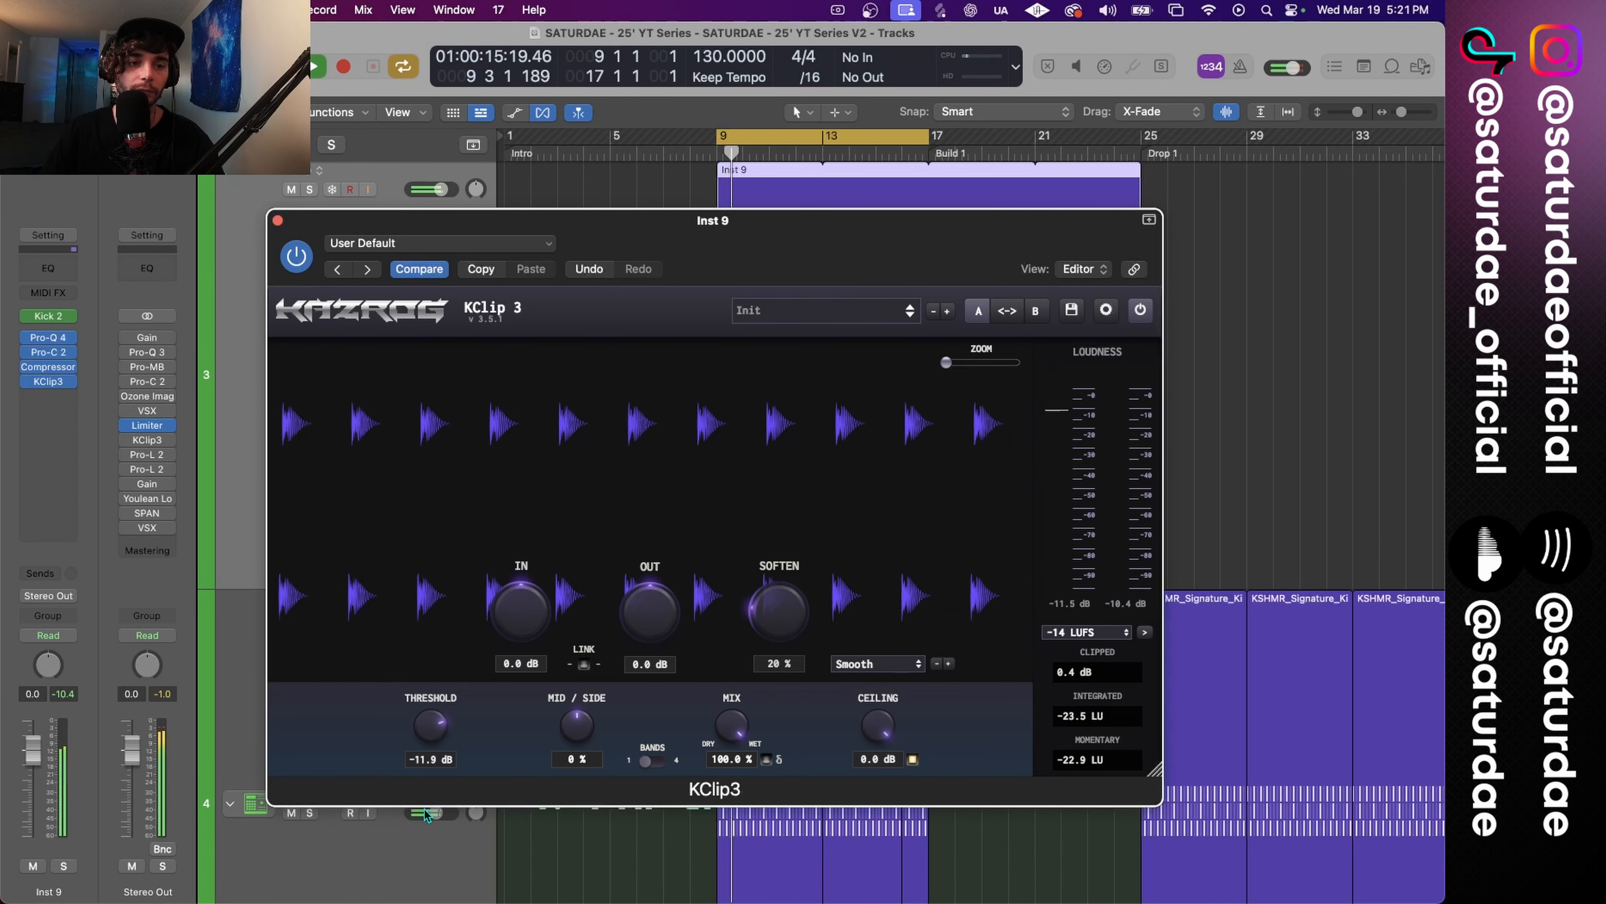
left_click_drag(444, 742, 427, 747)
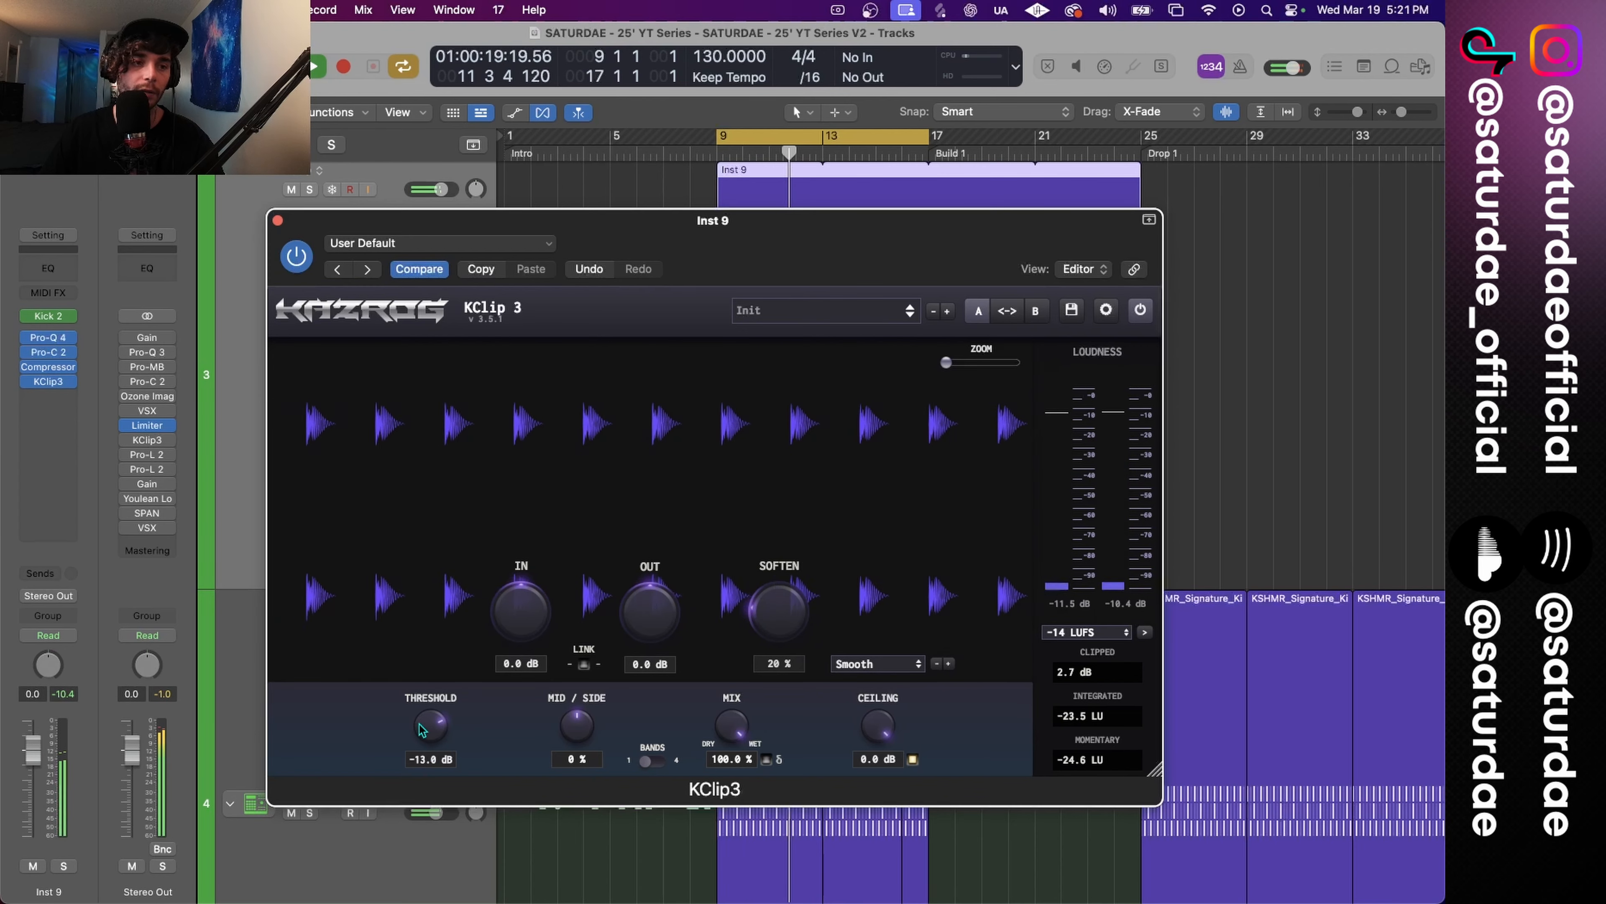
Solo Inst 9, adjust the KClip3 threshold to -14.6 dB while listening, and reset the clipped-level read-out.
left_click_drag(434, 231, 511, 71)
left_click(309, 189)
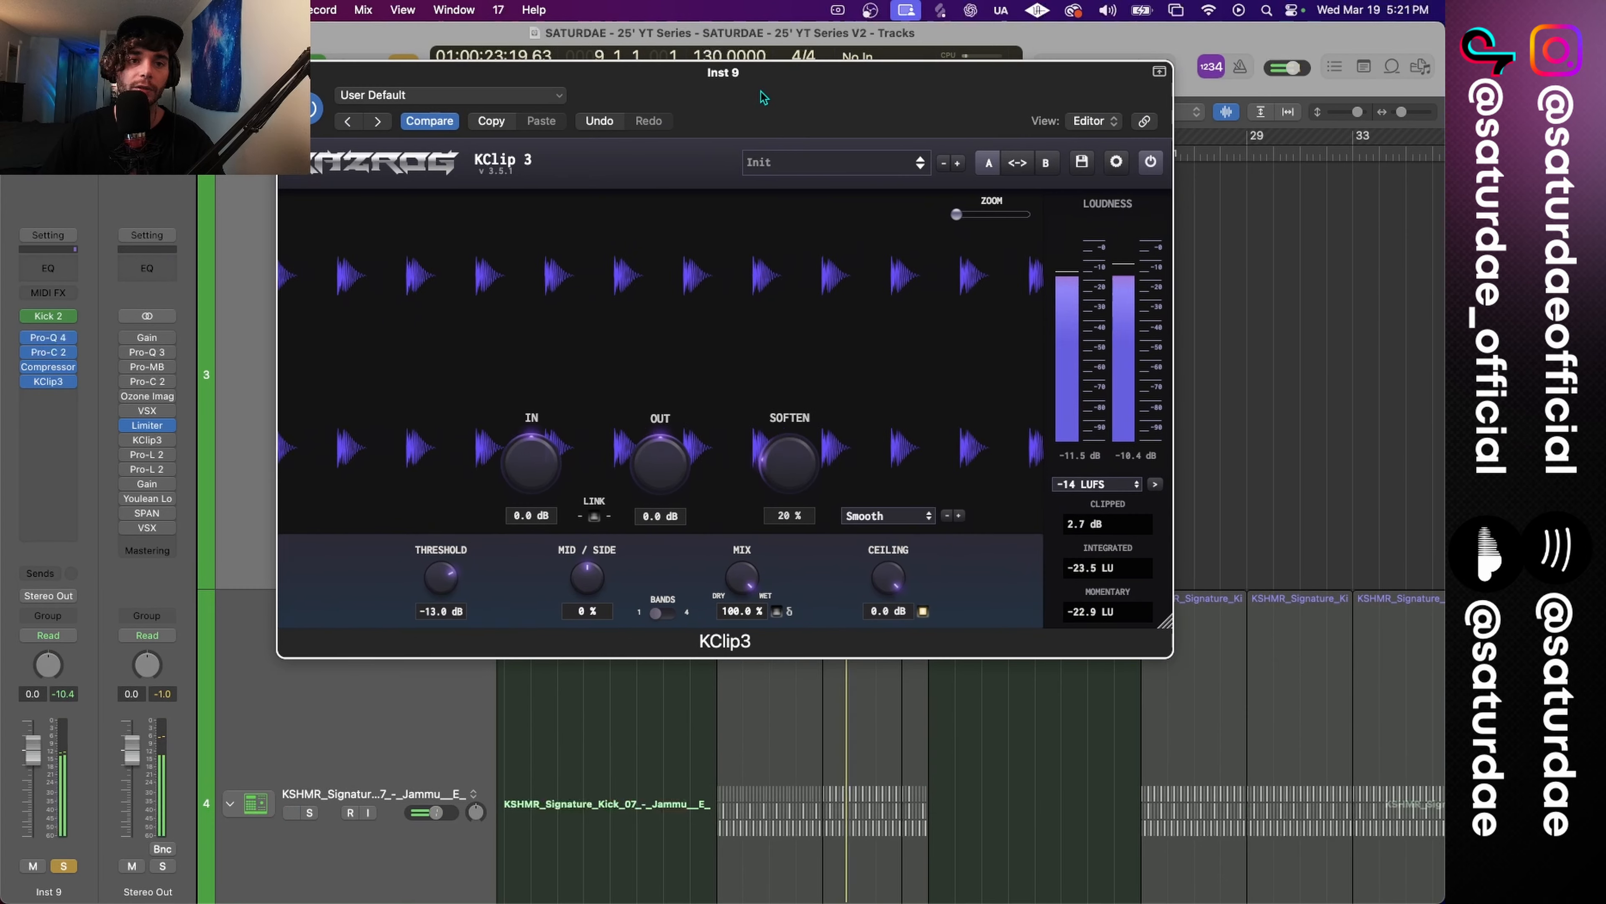
left_click_drag(440, 587, 441, 633)
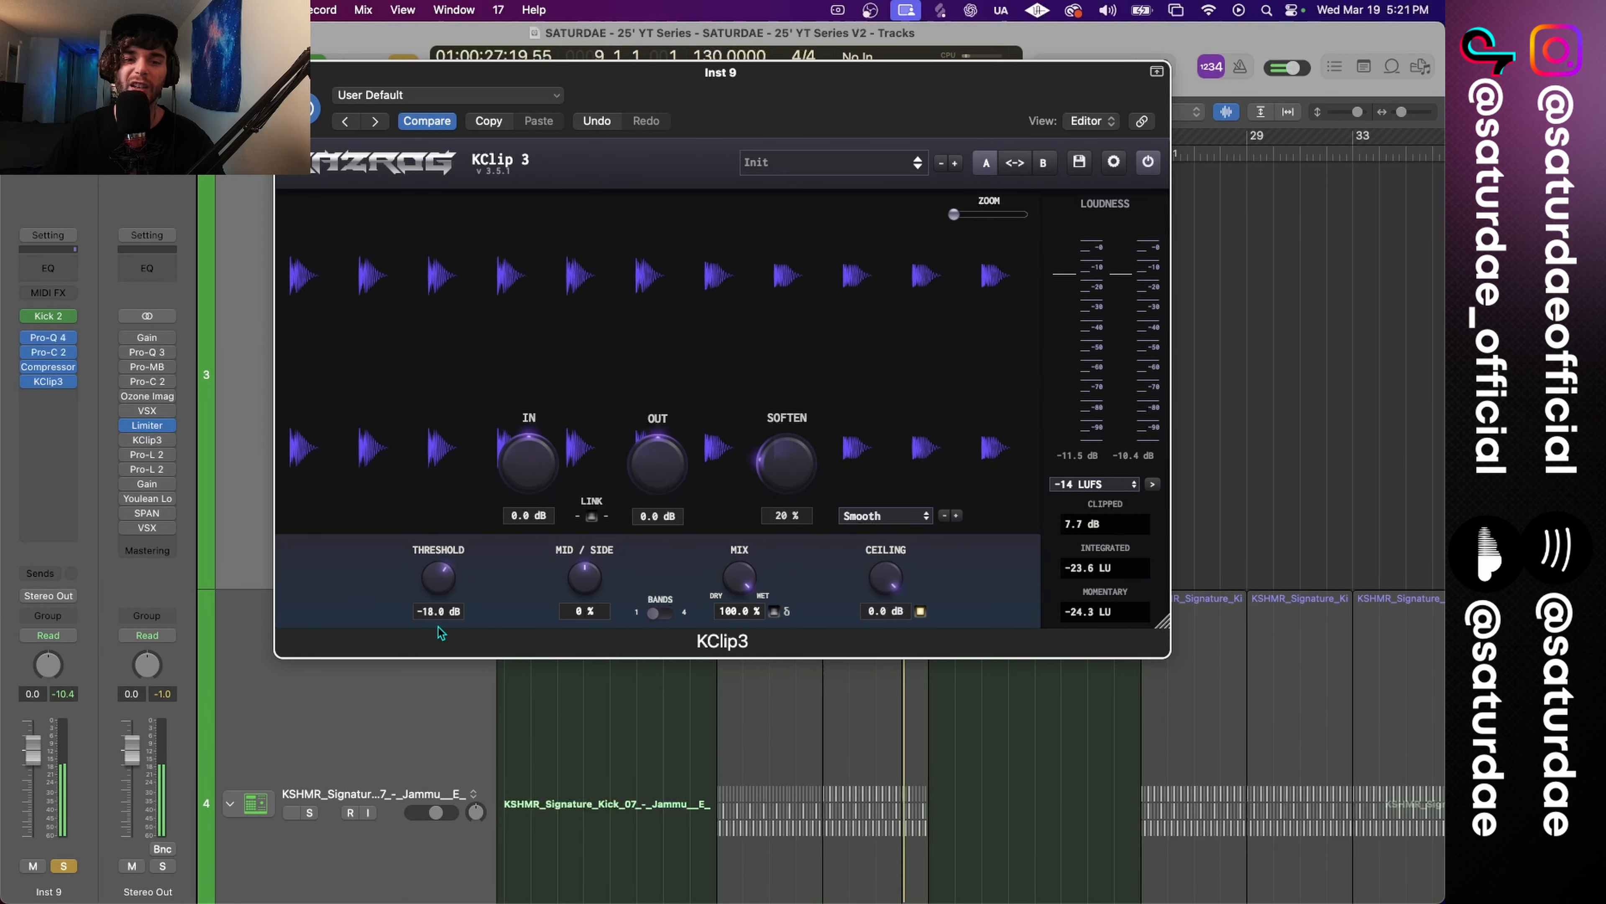
left_click_drag(438, 628, 438, 624)
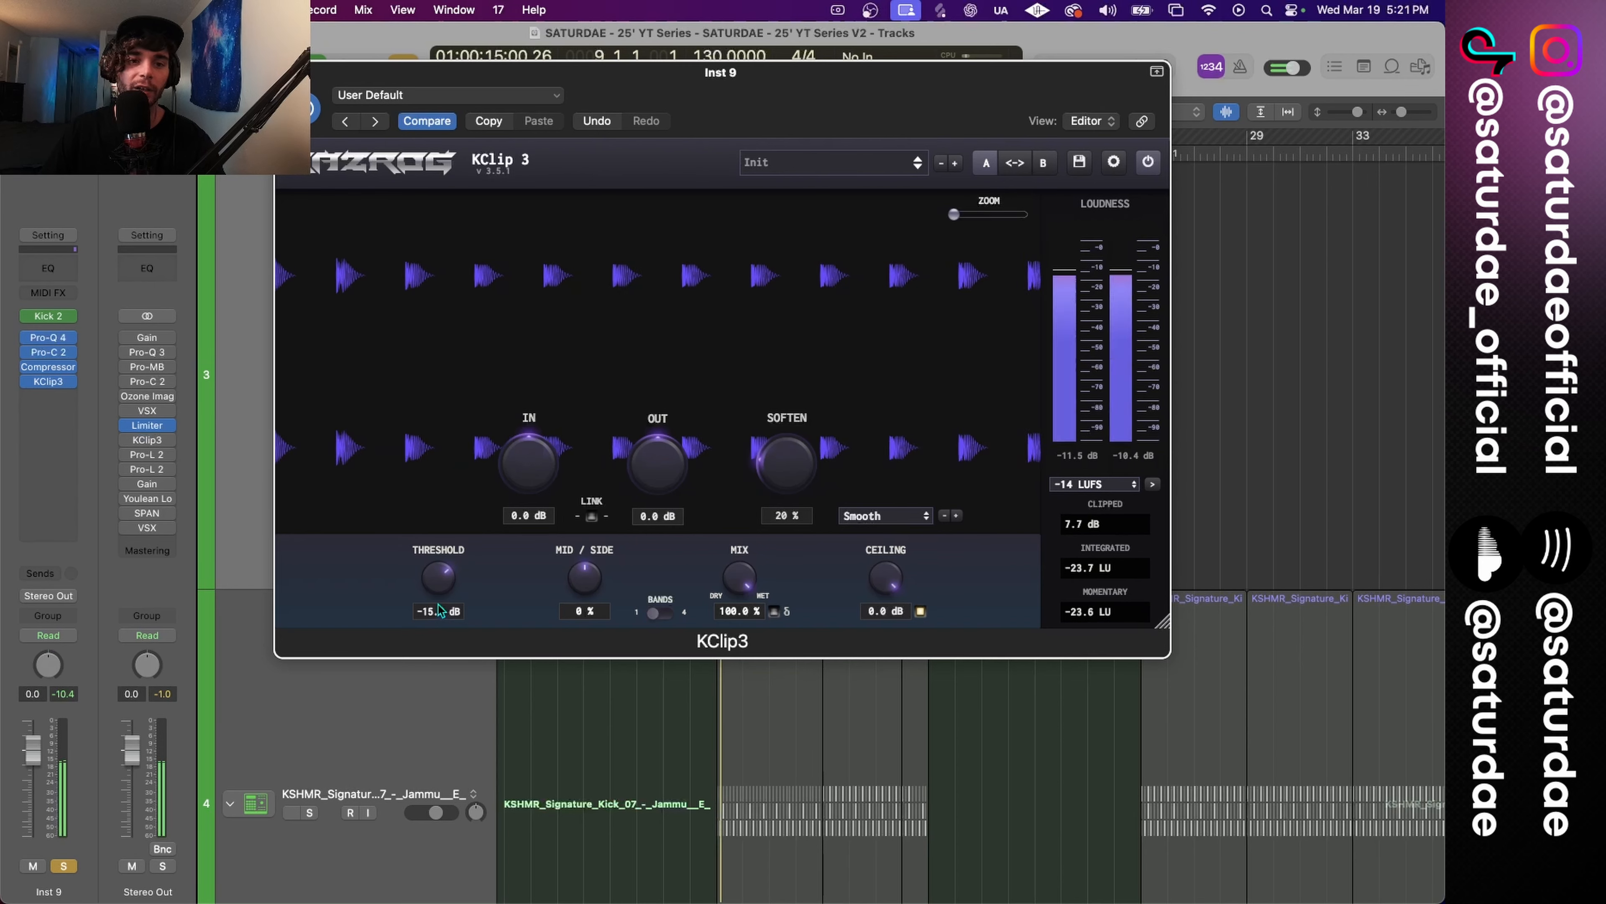
left_click_drag(438, 611, 441, 601)
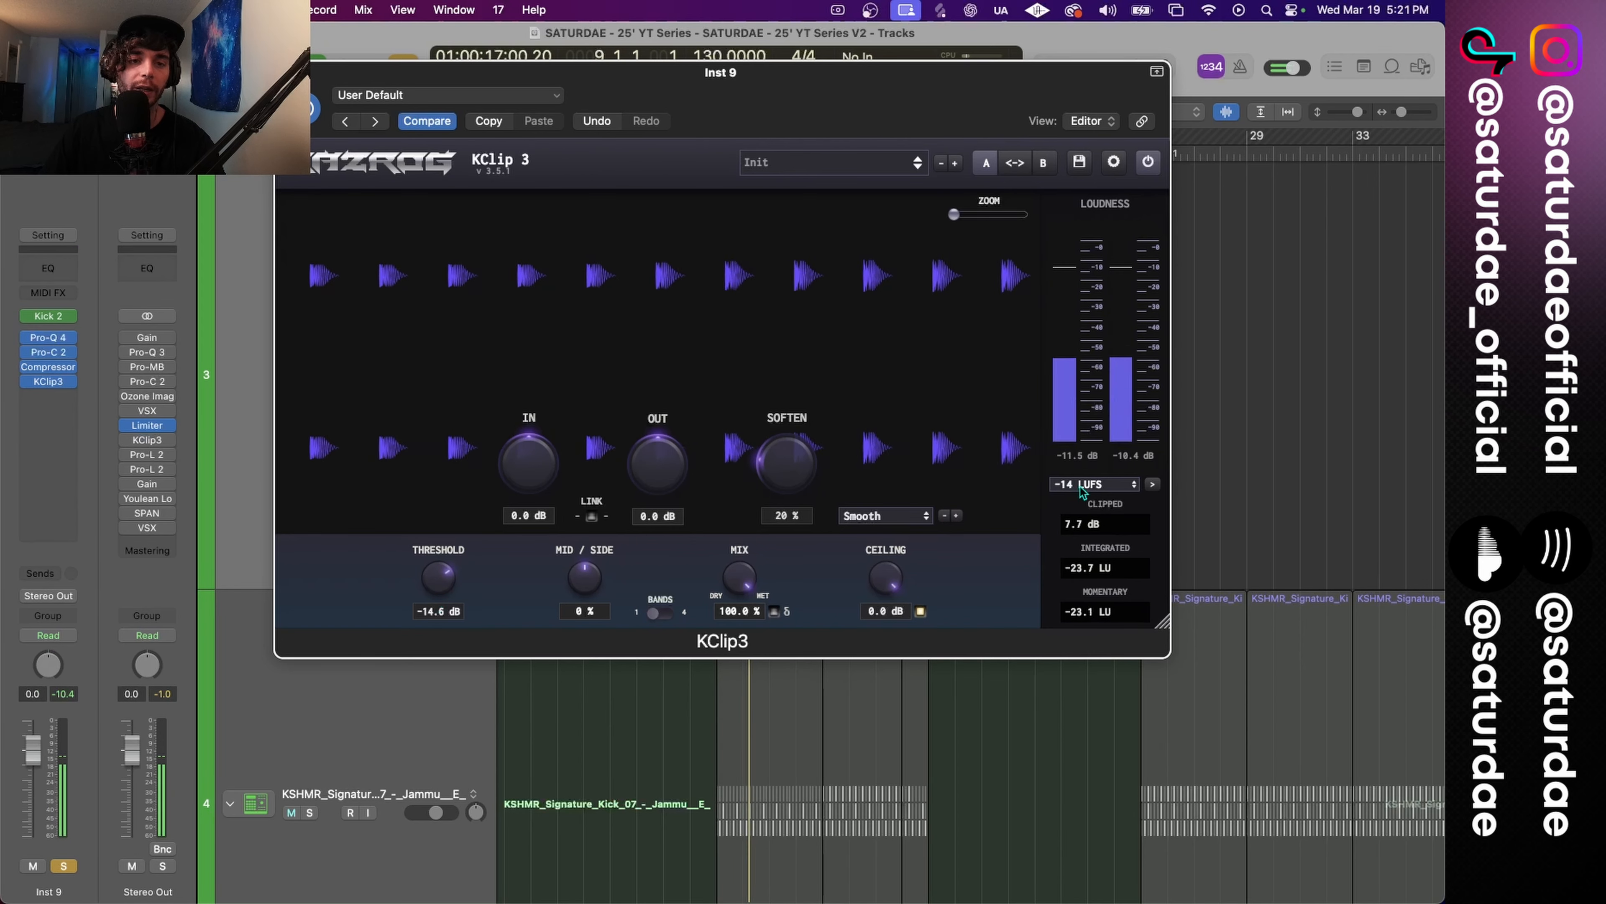
left_click(1076, 525)
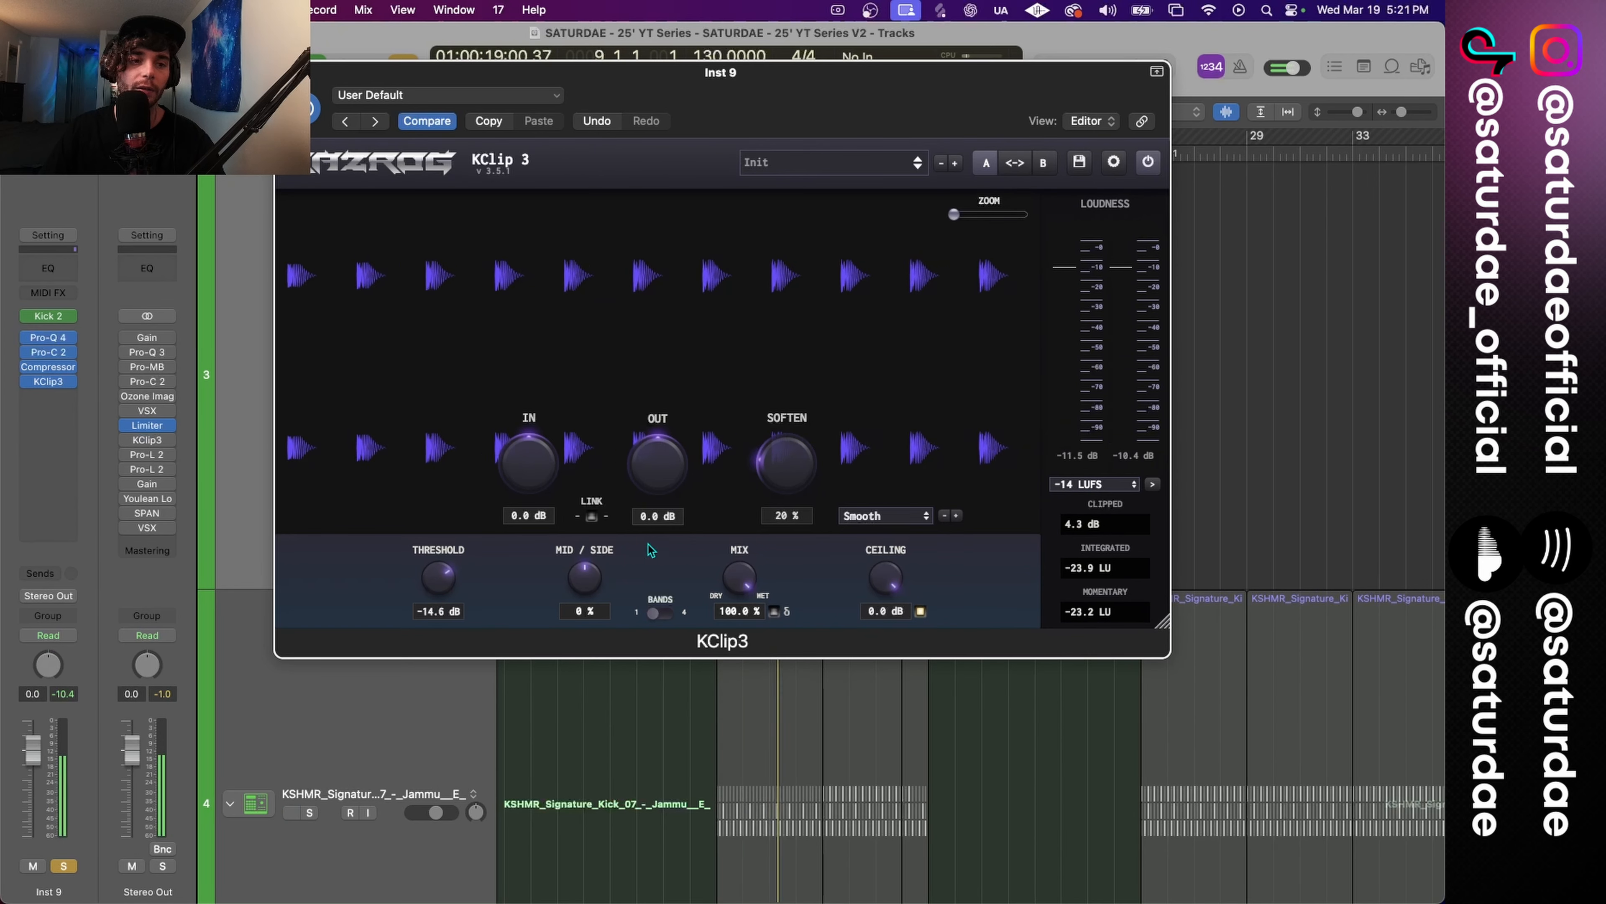
Compare the kick with KClip3 bypassed and active during playback, and trim its threshold to -14.0 dB.
left_click(1148, 163)
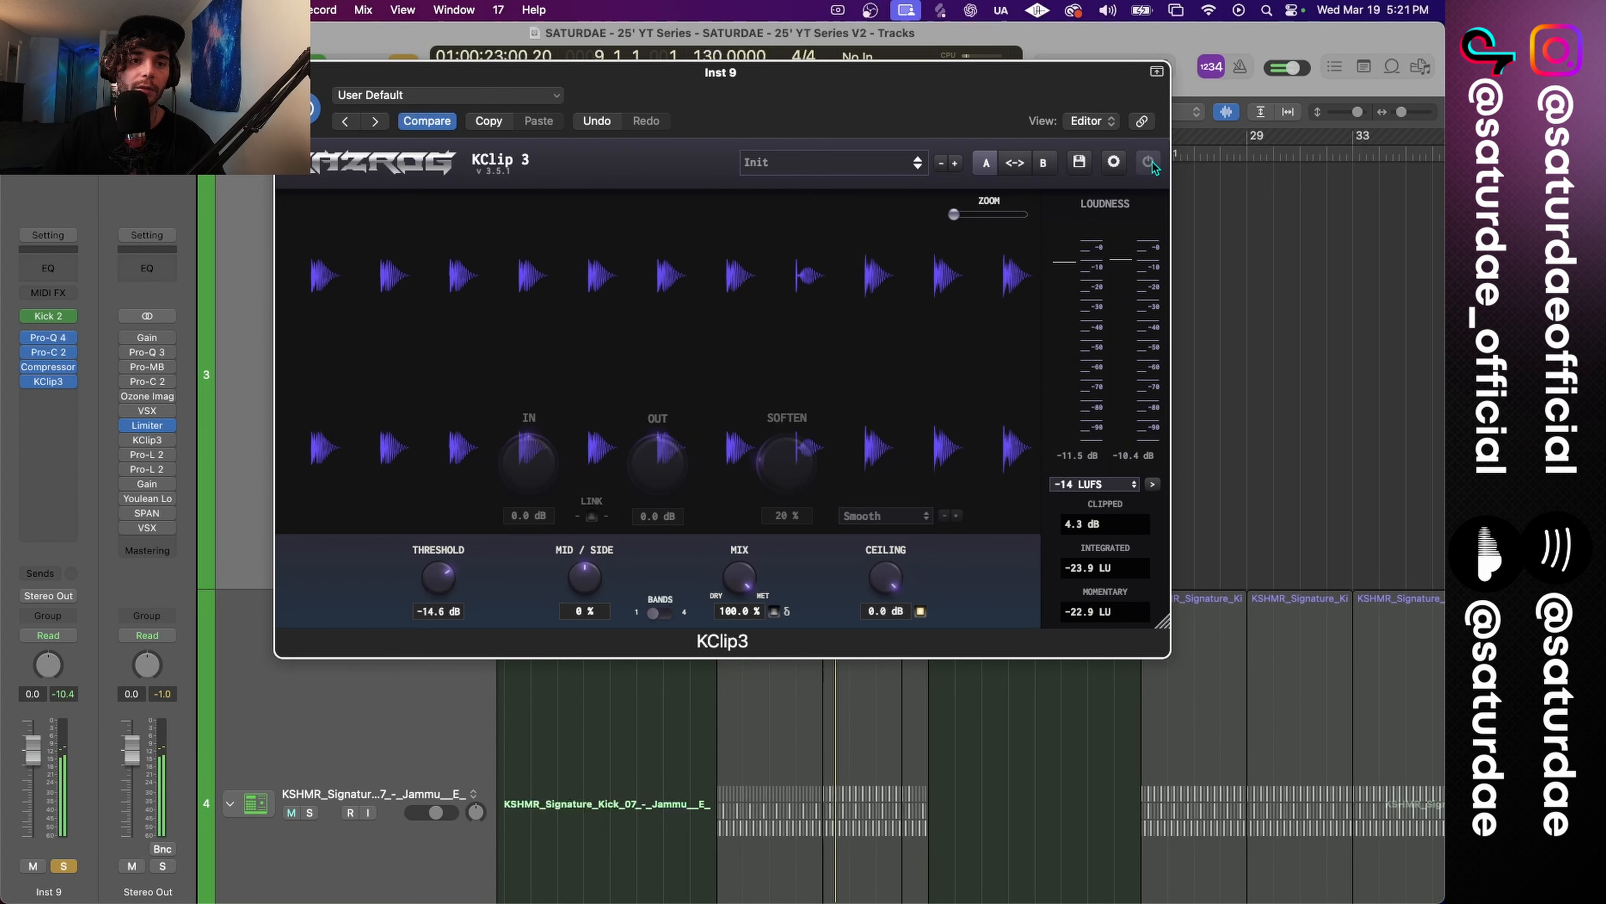
left_click(1148, 163)
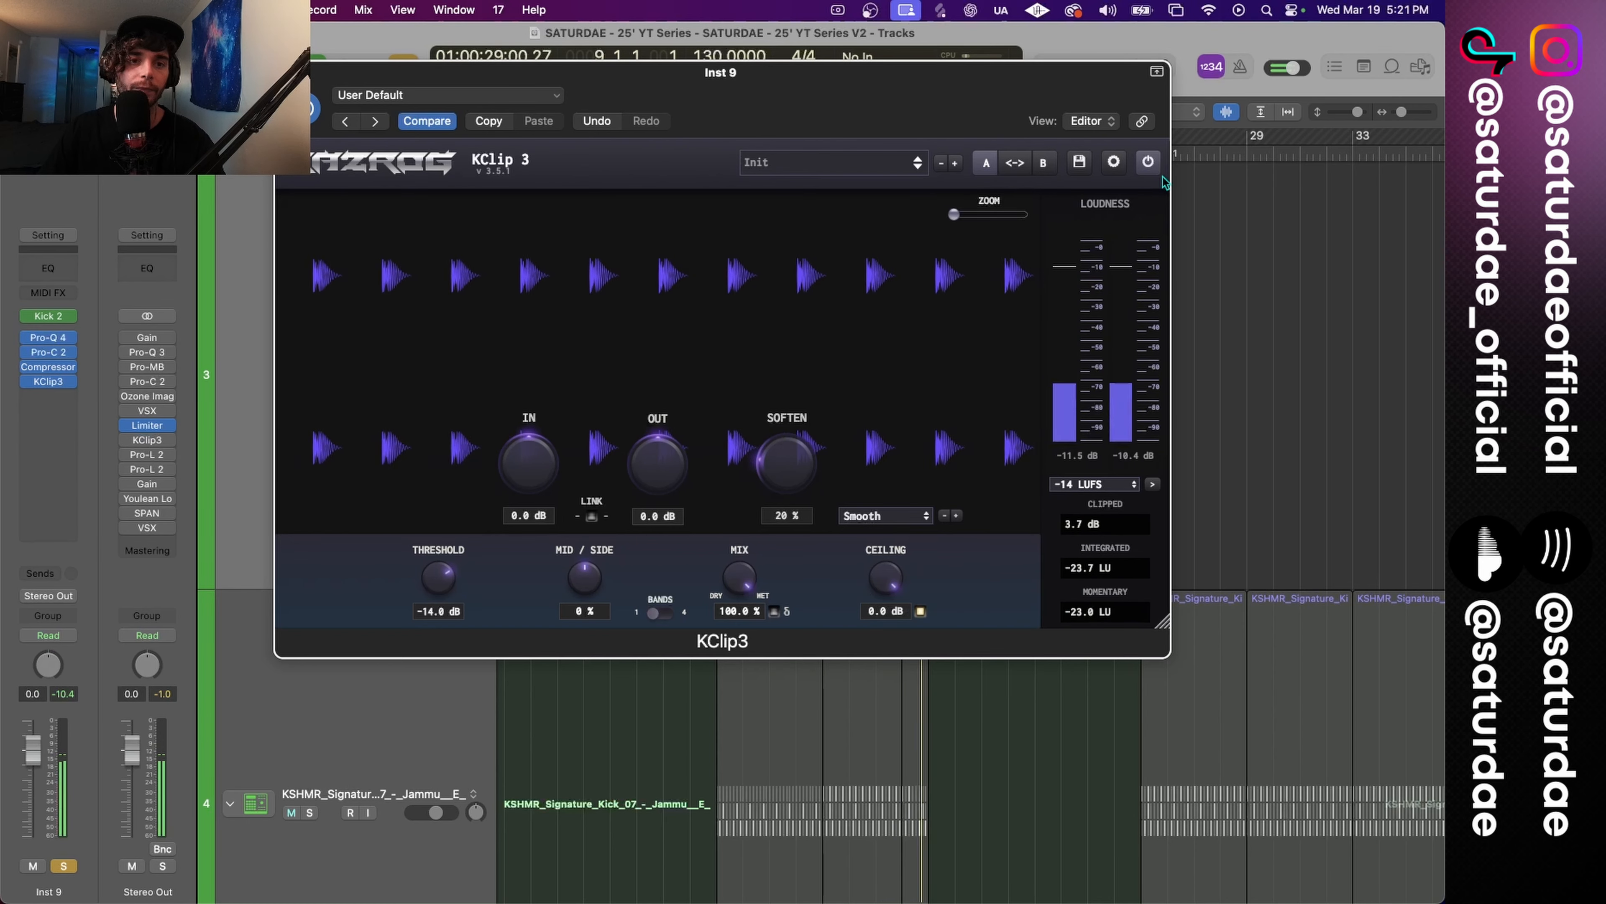
left_click(1152, 165)
left_click(1154, 166)
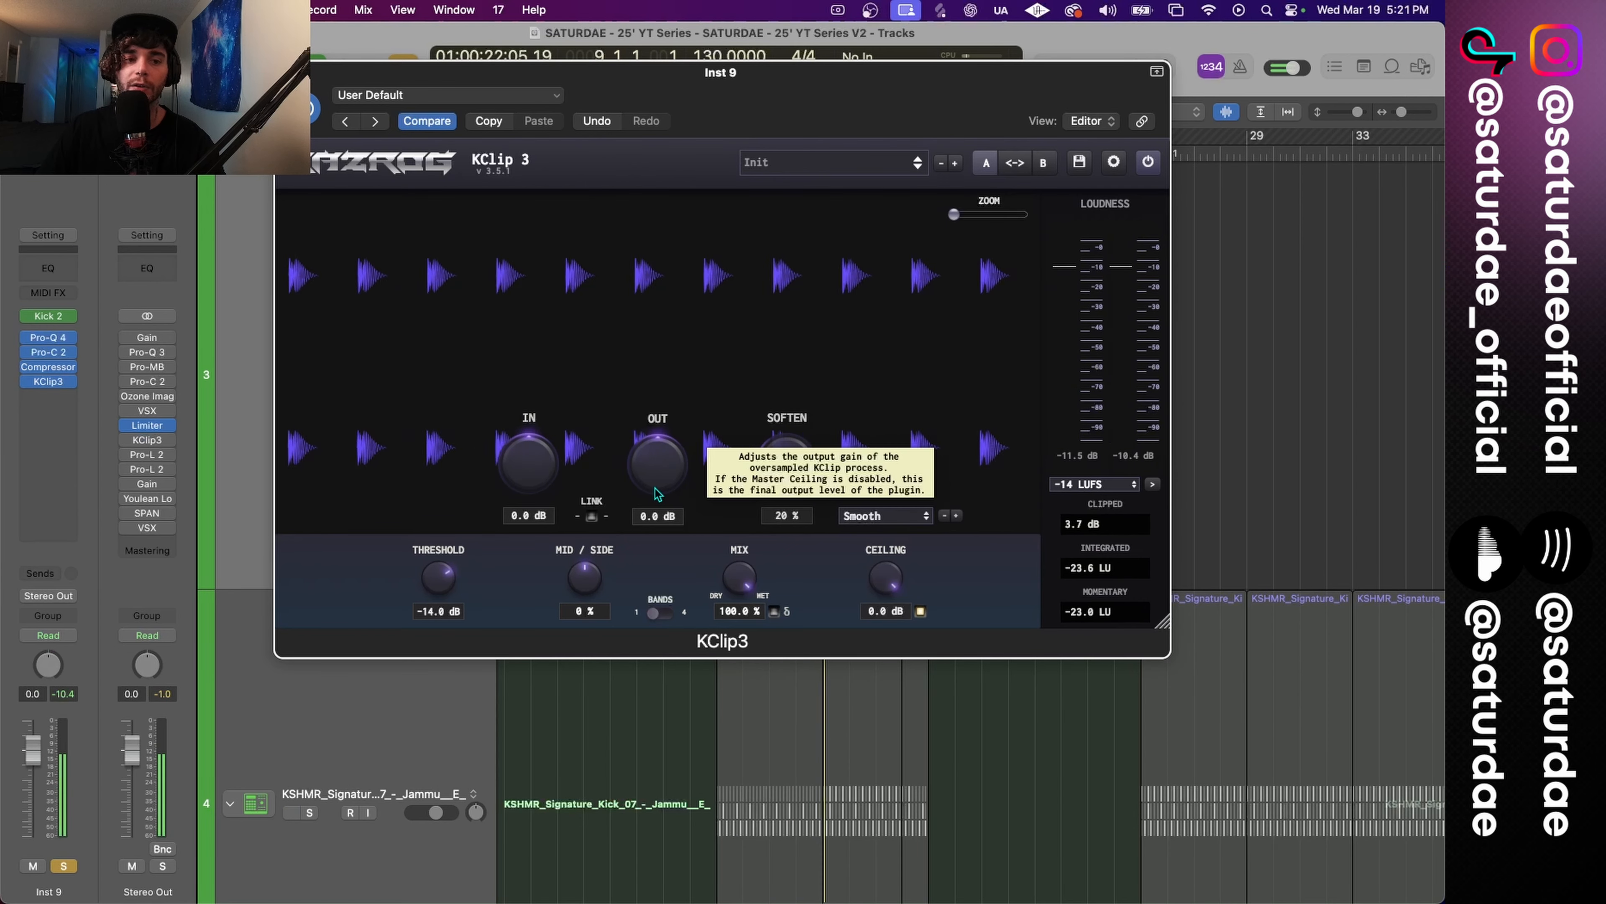
Raise KClip3's output gain to 3.1 dB, compare it bypassed and active during playback, and leave it enabled.
left_click_drag(655, 489, 655, 456)
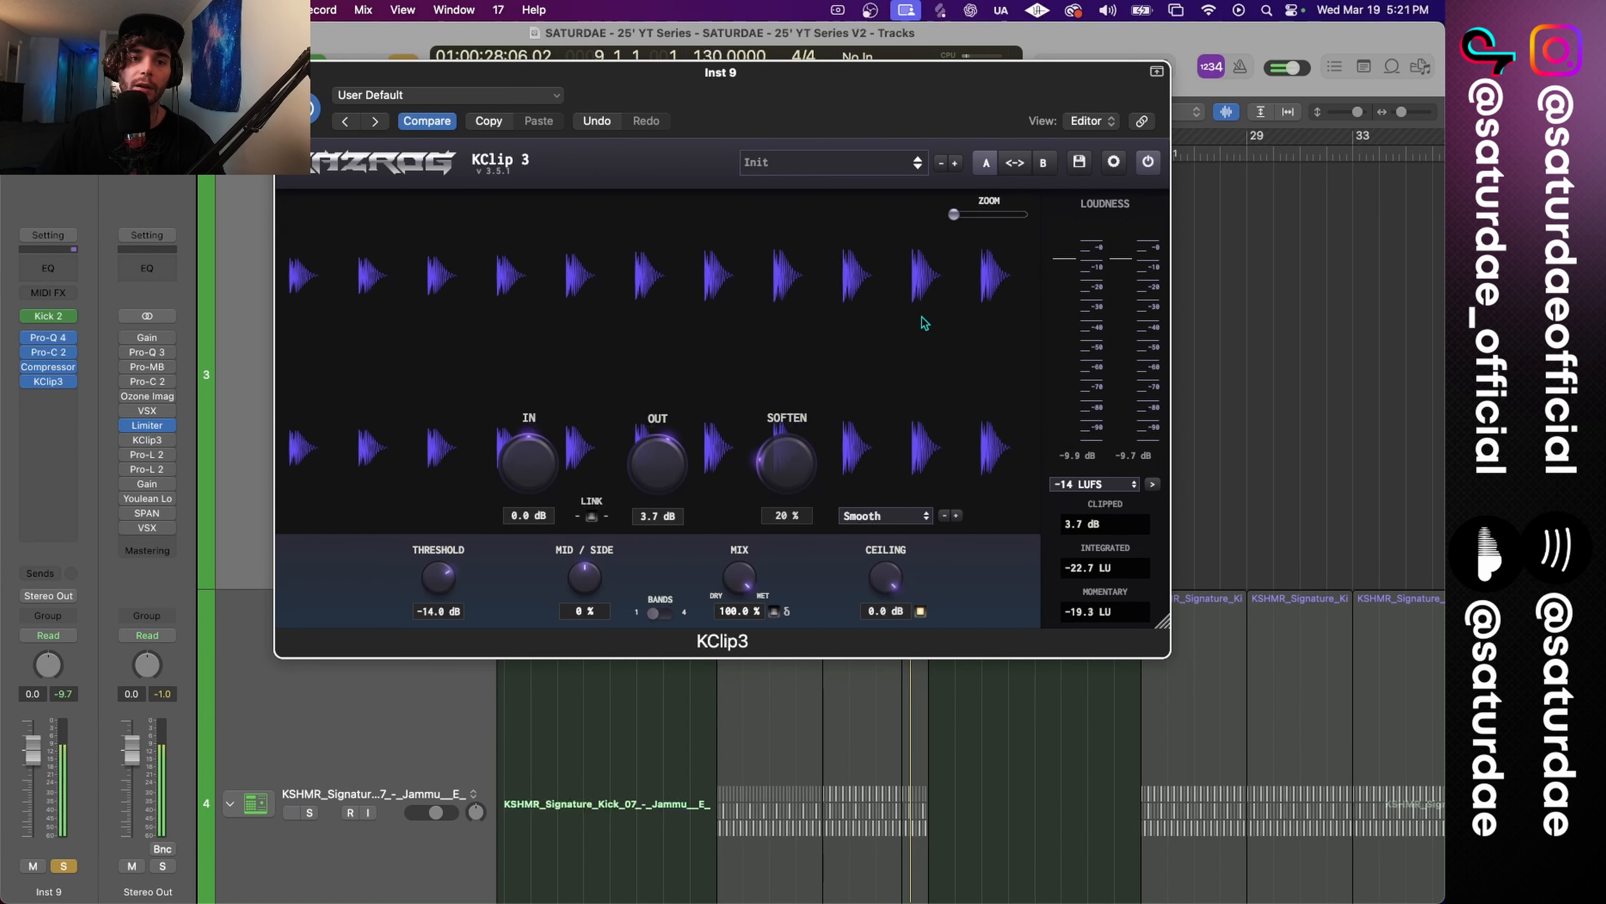
left_click(1147, 163)
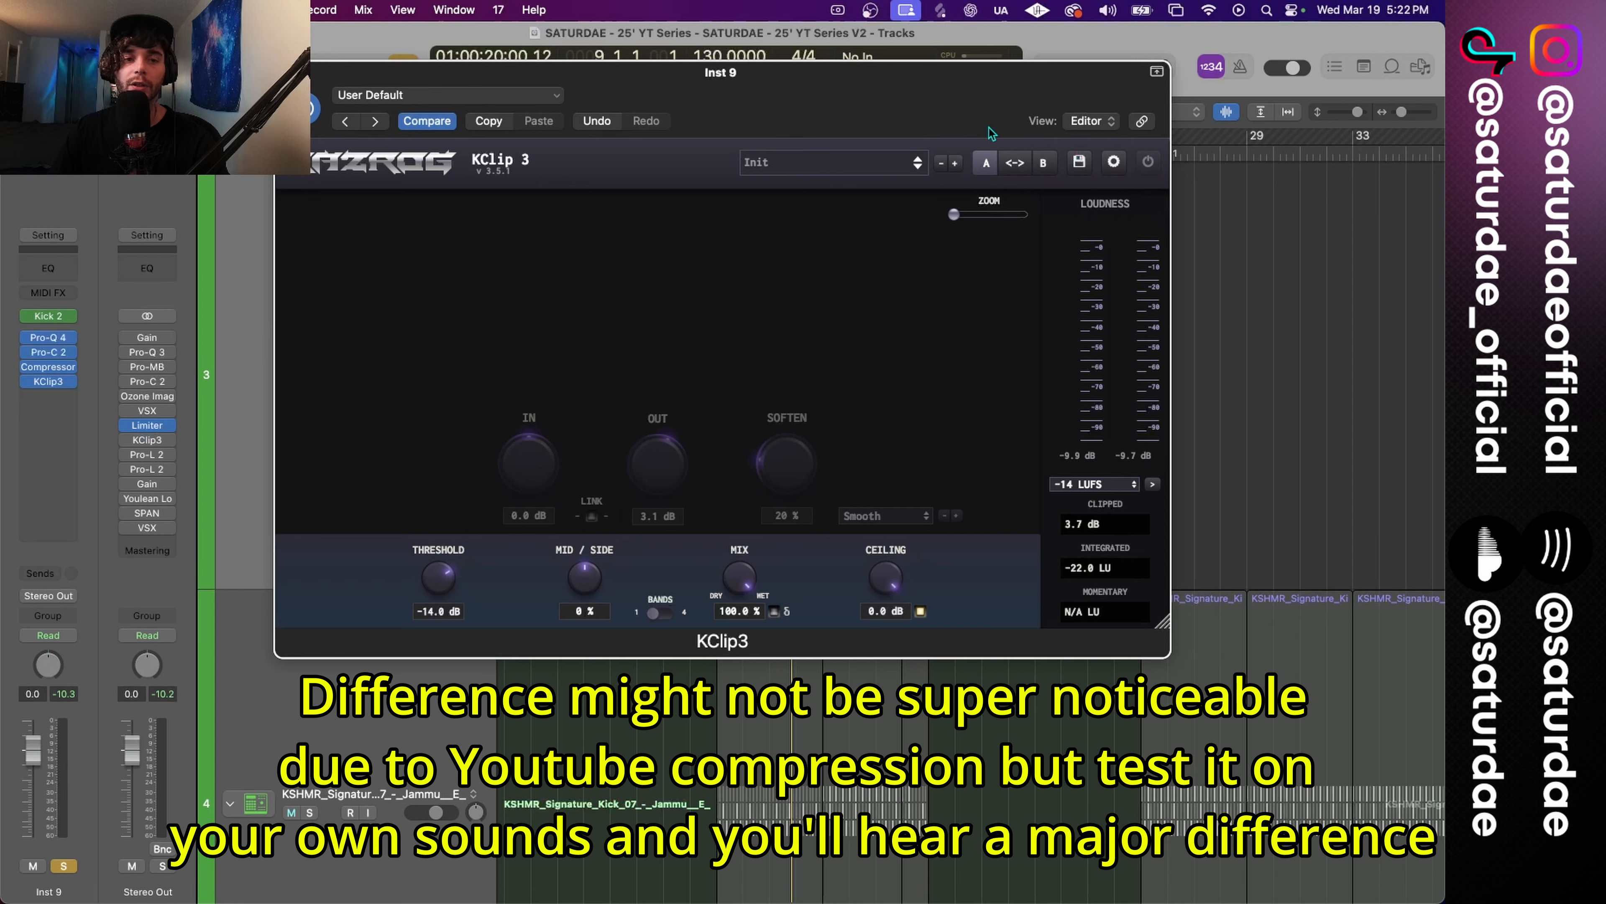
key("space")
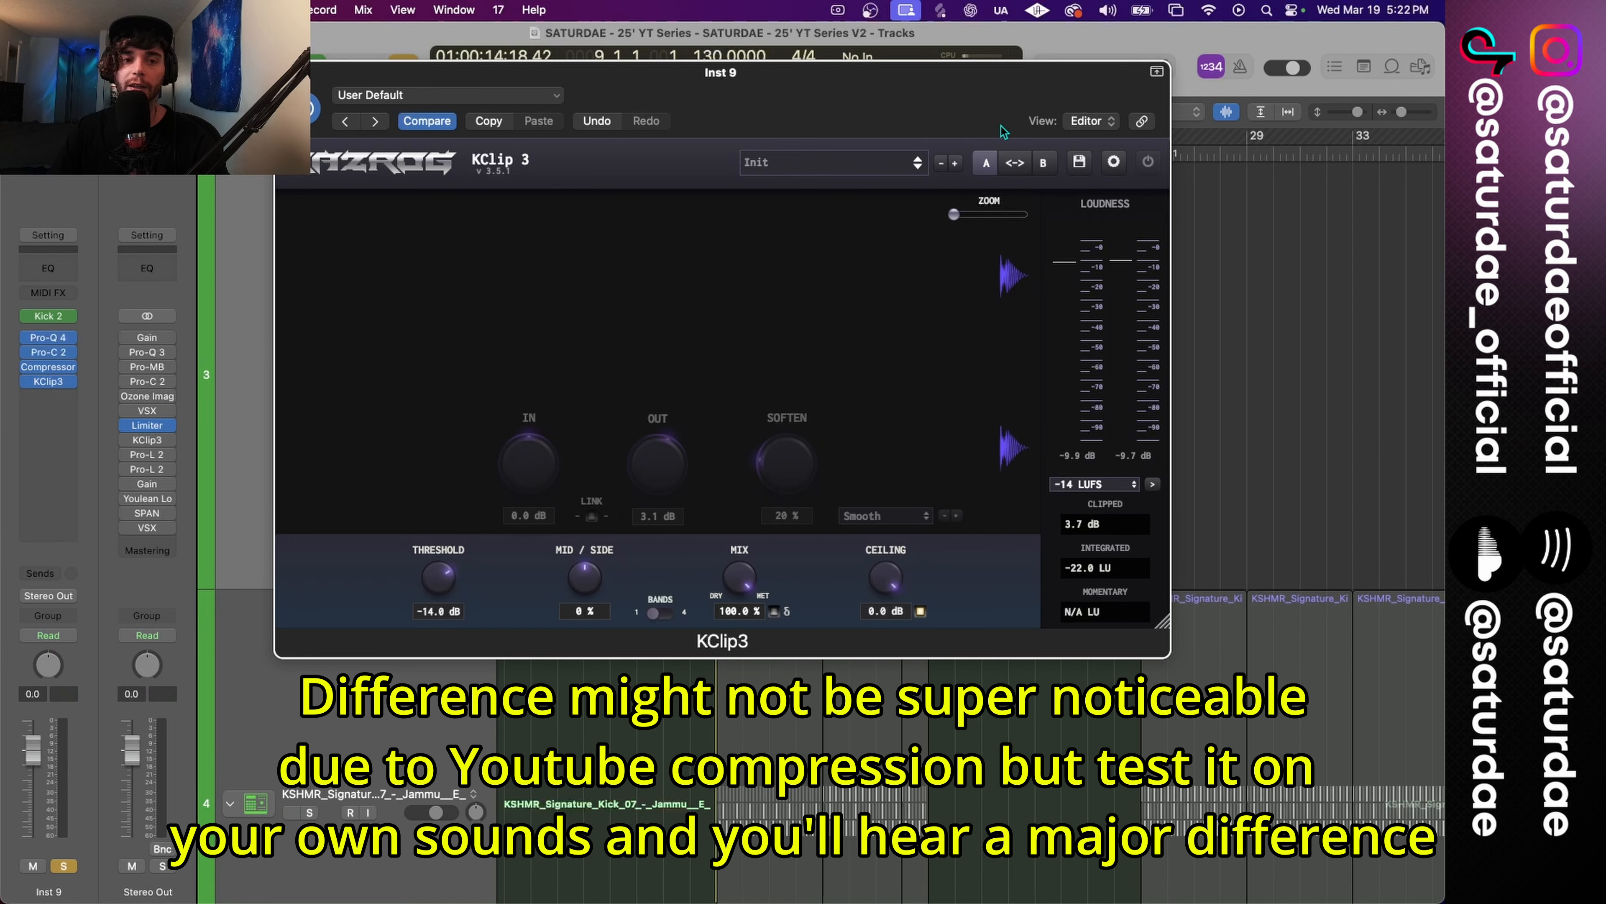
left_click(1150, 162)
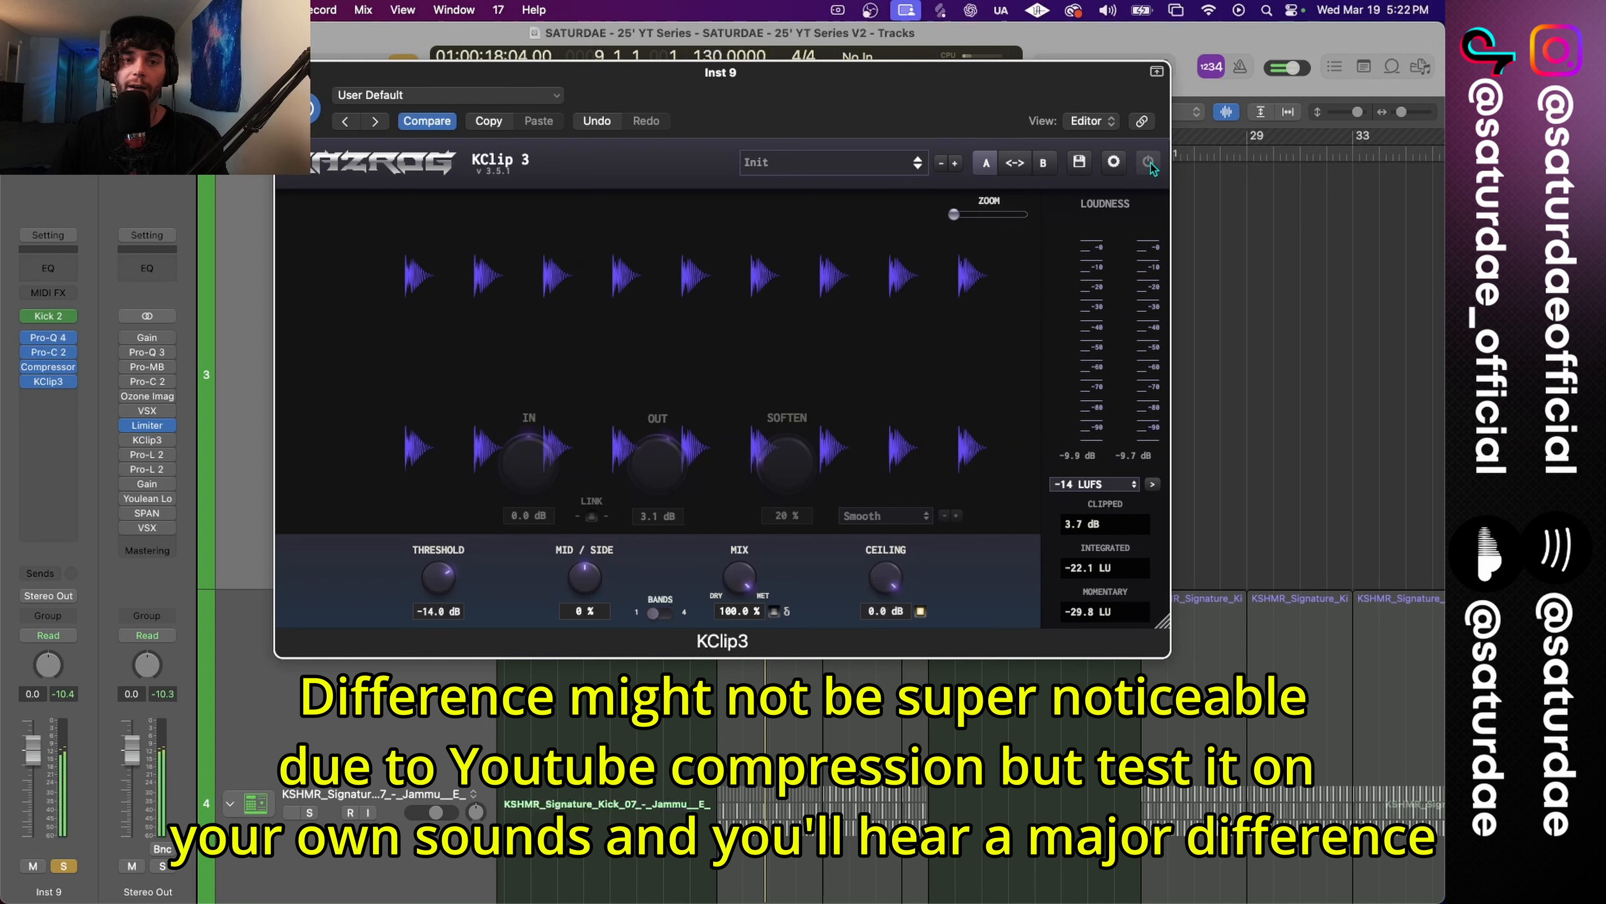
key("space")
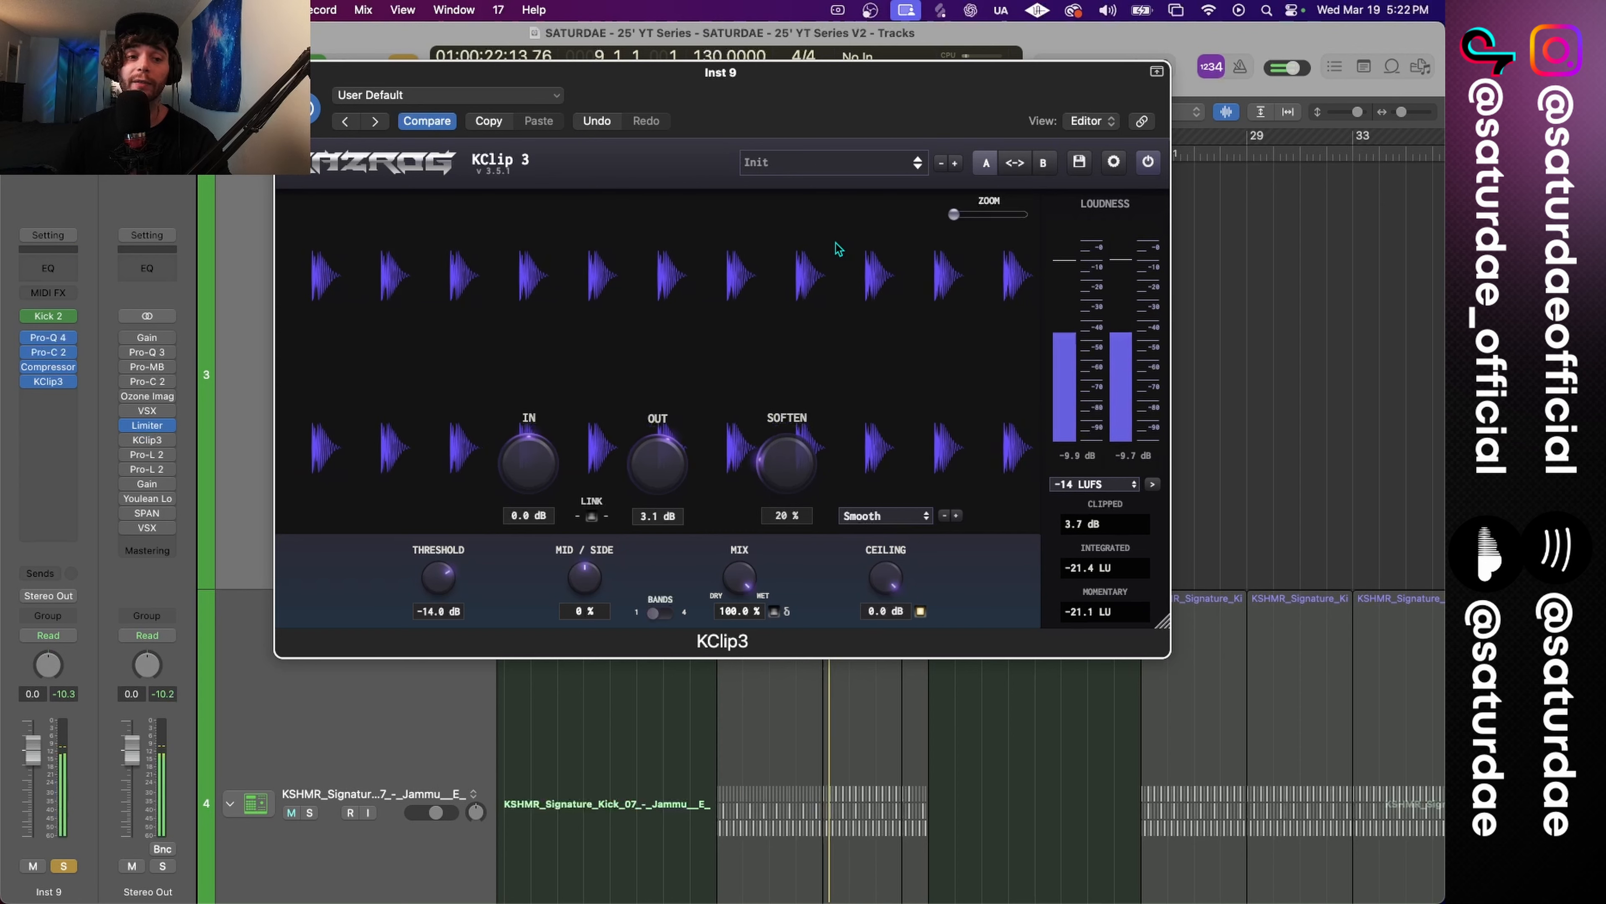
key("space")
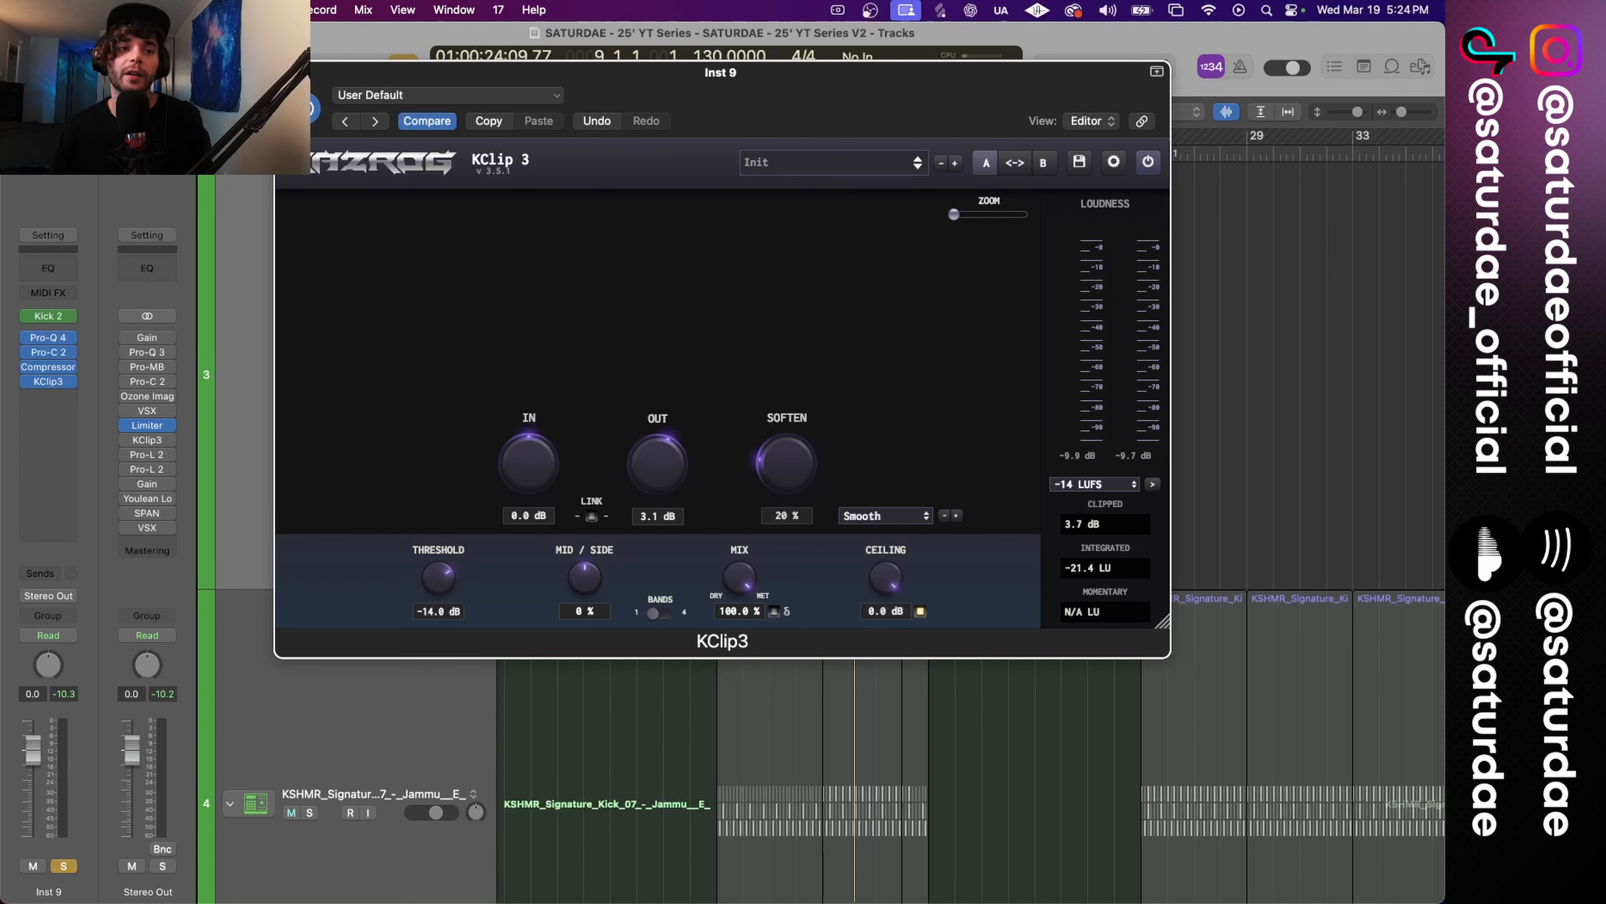
Close KClip3 and compare the soloed Inst 9 kick with all four inserts bypassed and re-enabled during playback.
key("super+w")
scroll(640, 274, "down", 3)
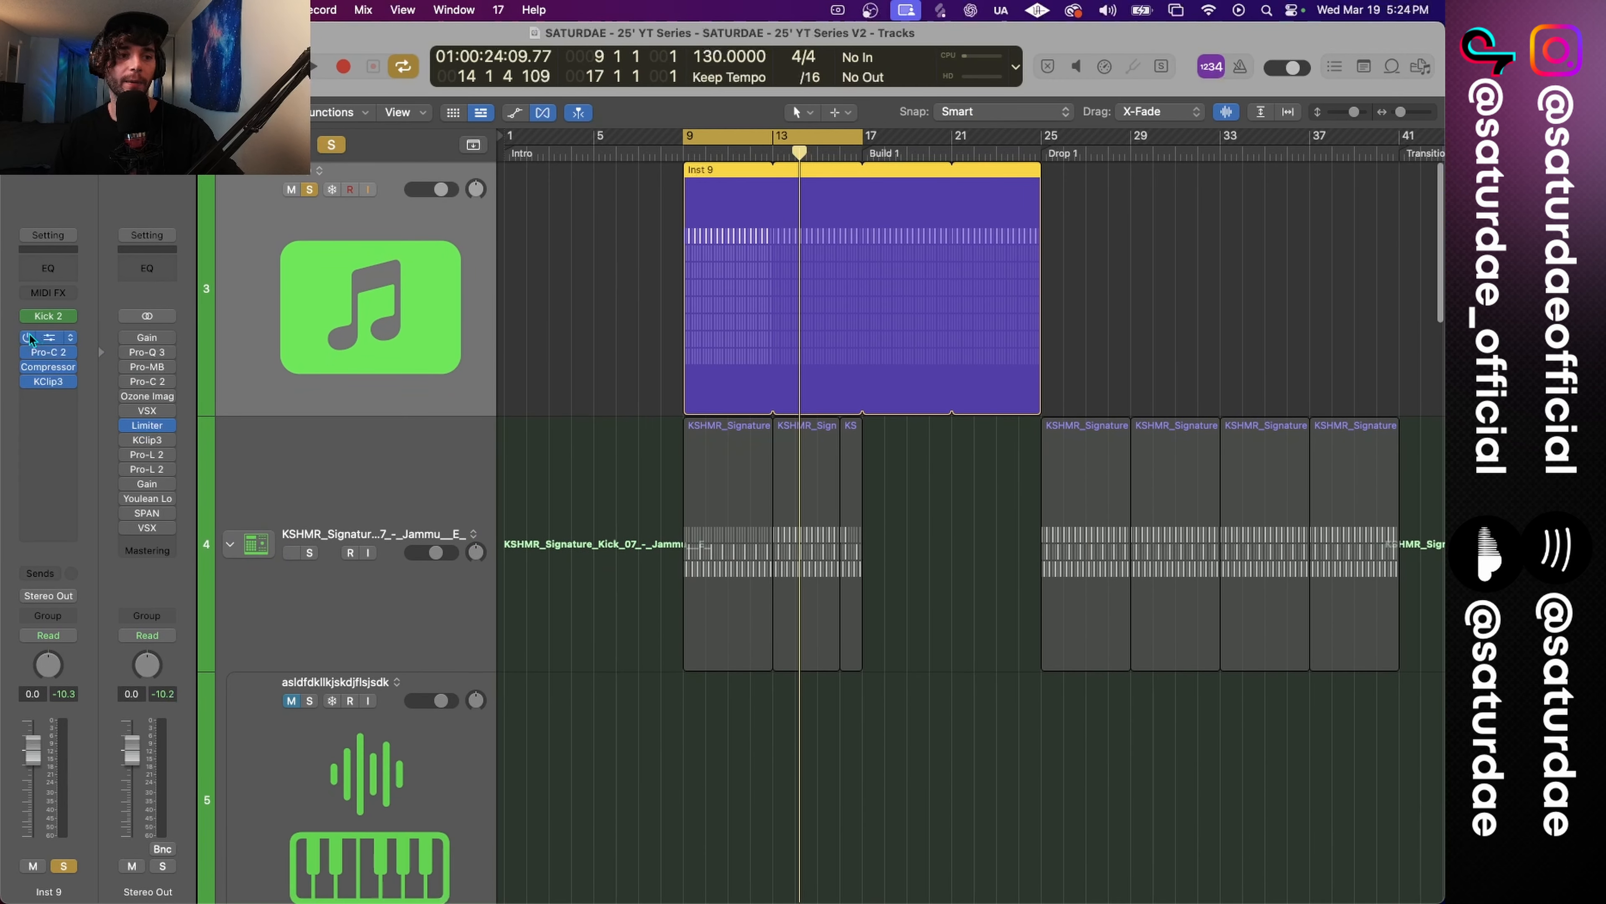
left_click(70, 337)
left_click_drag(28, 339, 38, 381)
key("space")
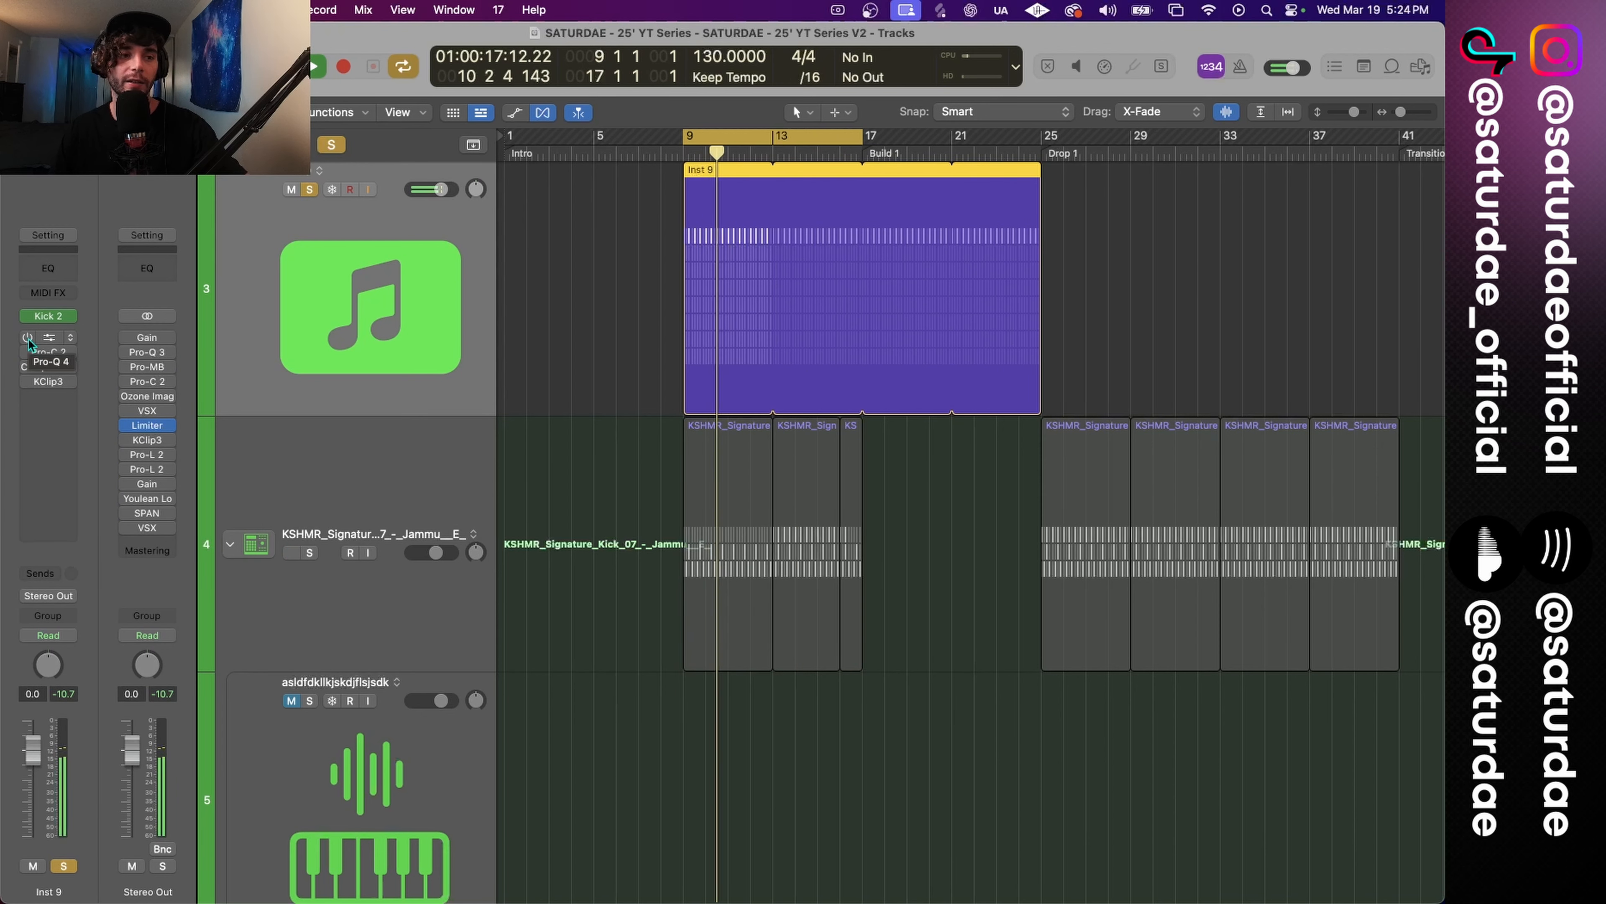
left_click_drag(28, 341, 26, 383)
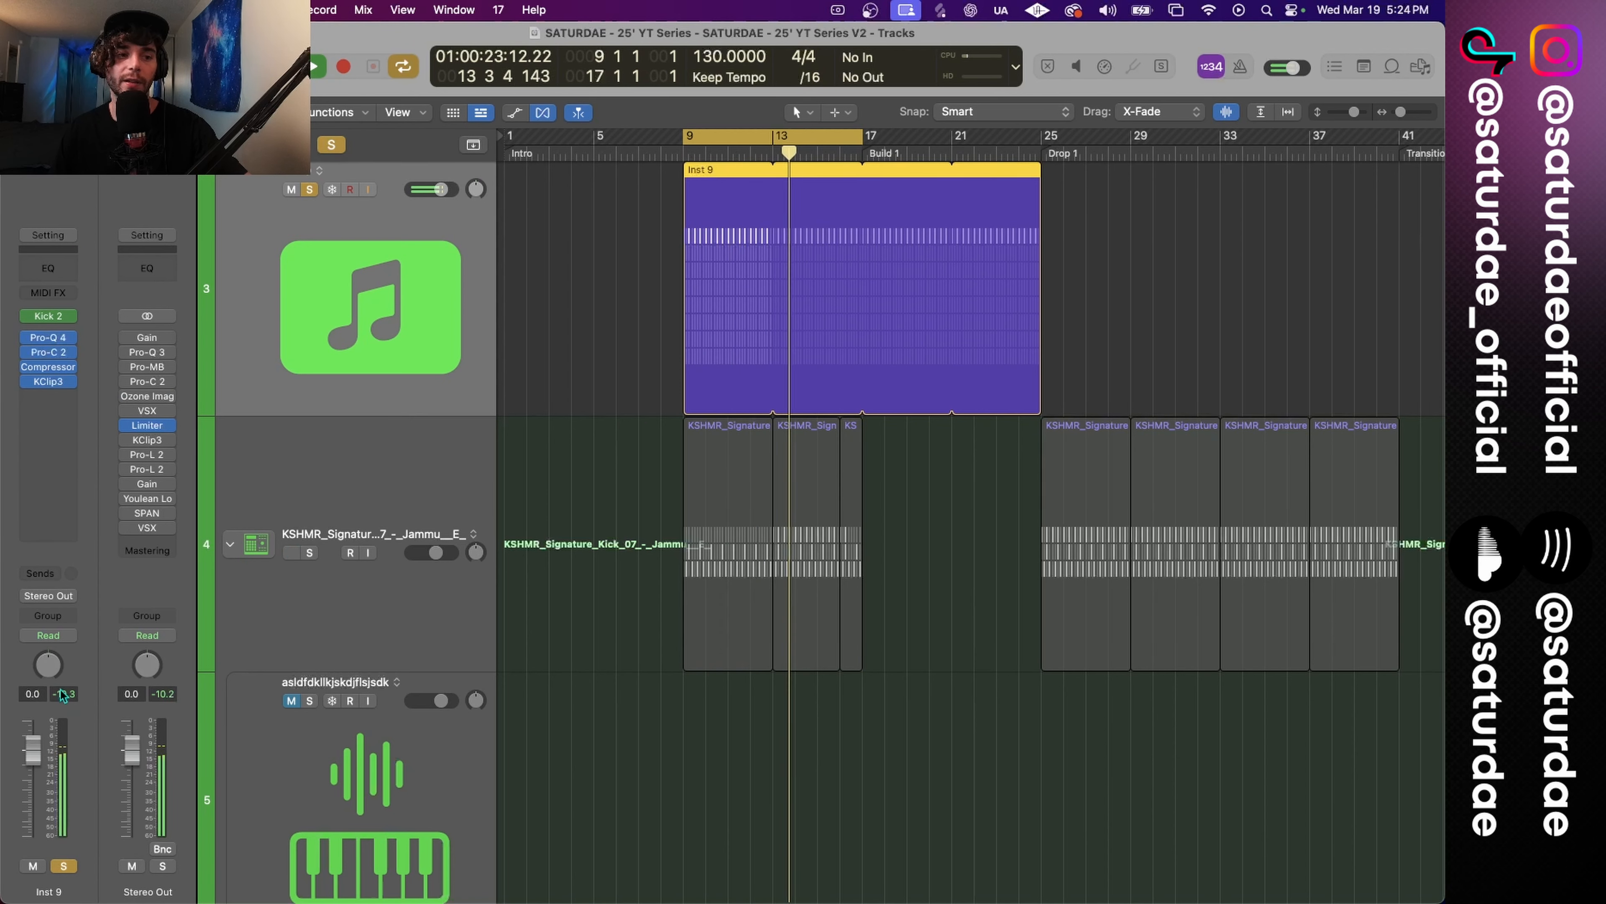
key("space")
Unsolo Inst 9 and compare its whole insert chain bypassed and active within the full mix, leaving it enabled.
scroll(395, 355, "down", 5)
left_click(309, 197)
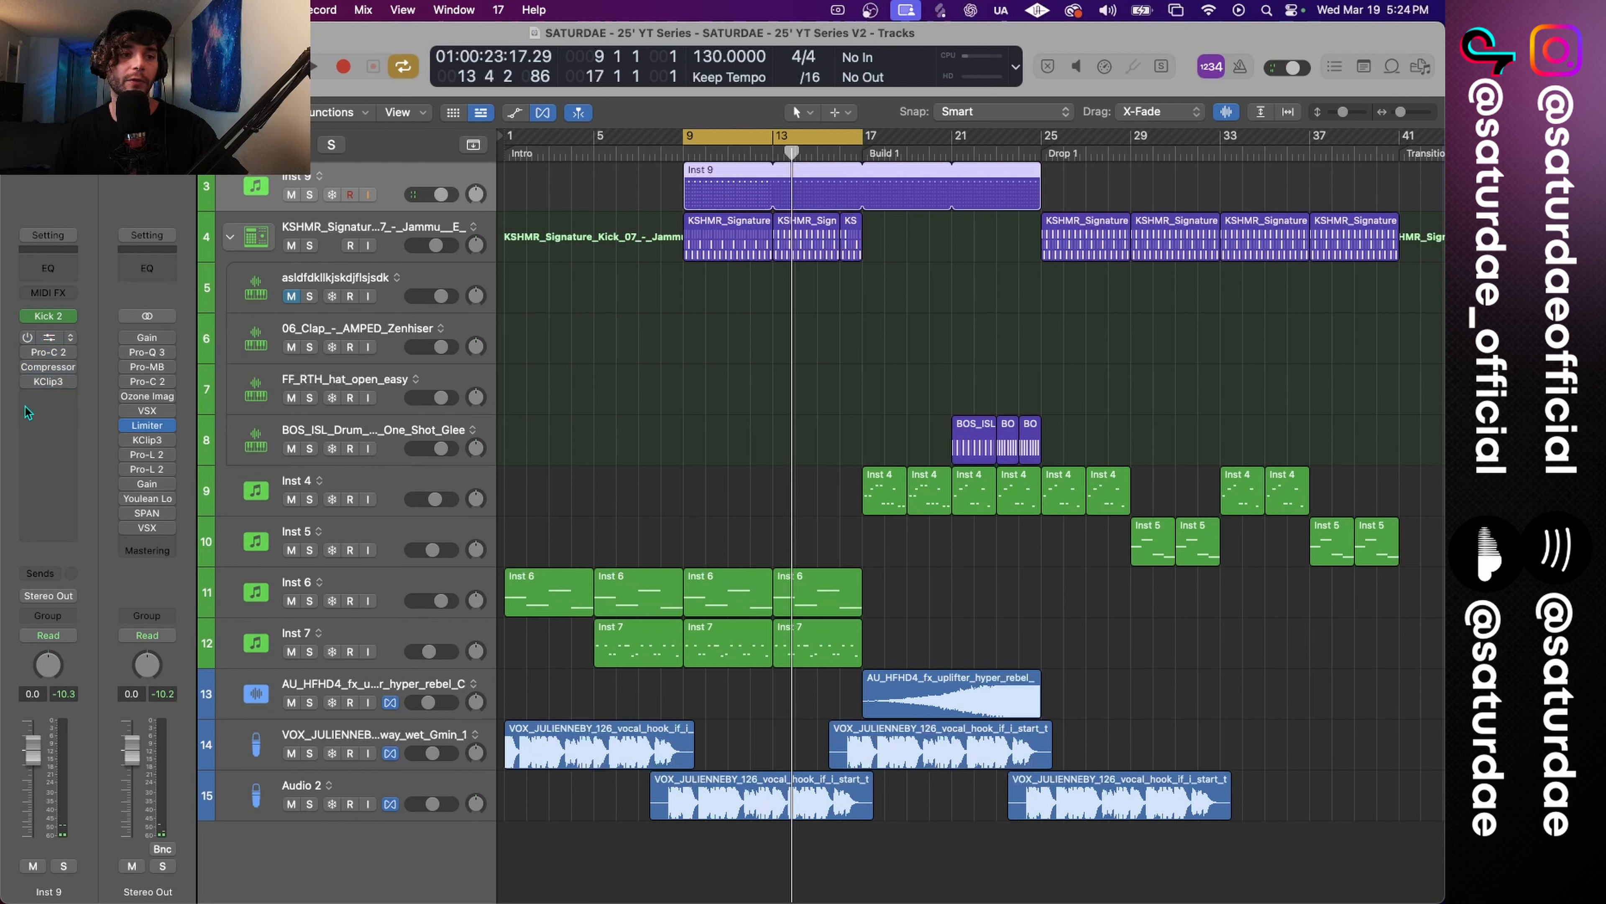
key("space")
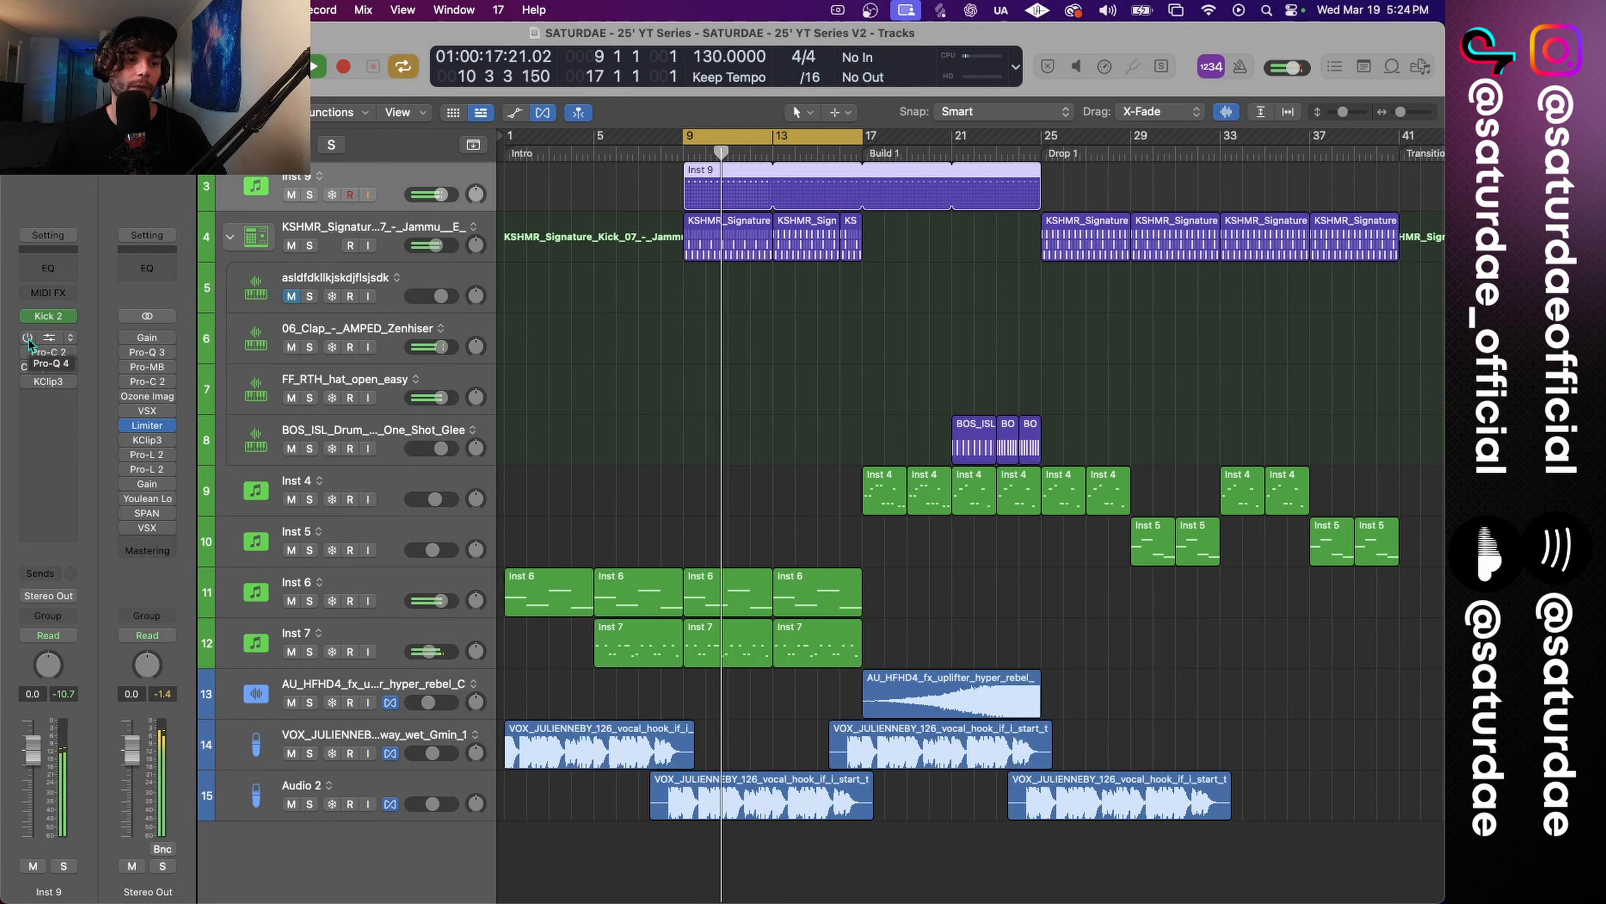
left_click_drag(20, 383, 26, 387)
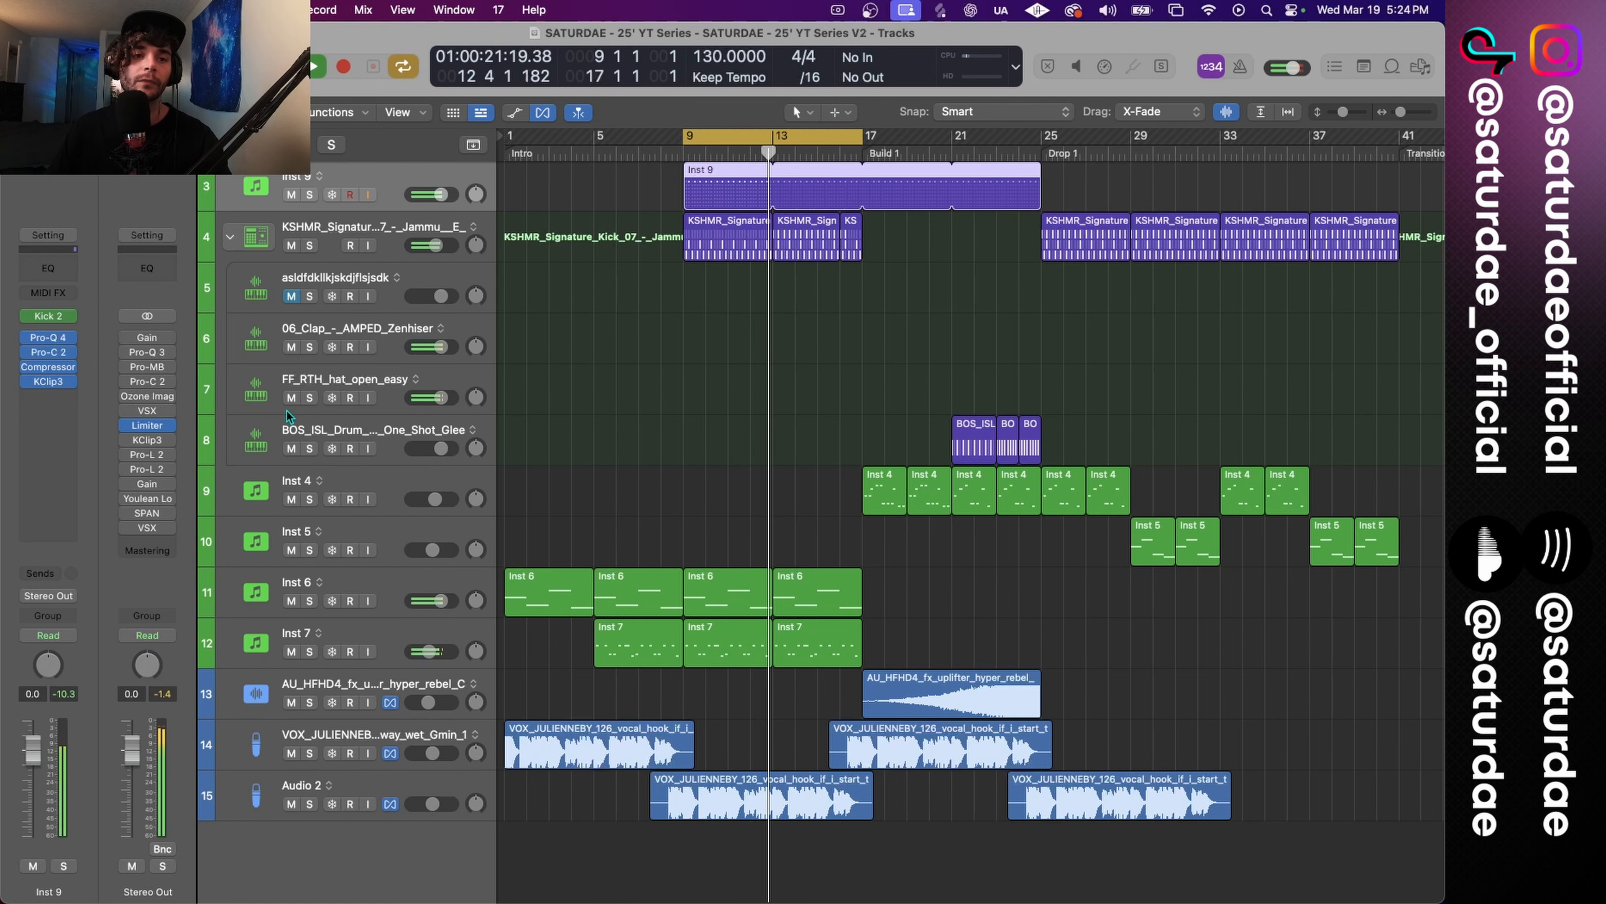
key("space")
Select the Inst 6 track, solo it, and start playback.
scroll(520, 511, "up", 1)
scroll(520, 512, "up", 2)
left_click(430, 510)
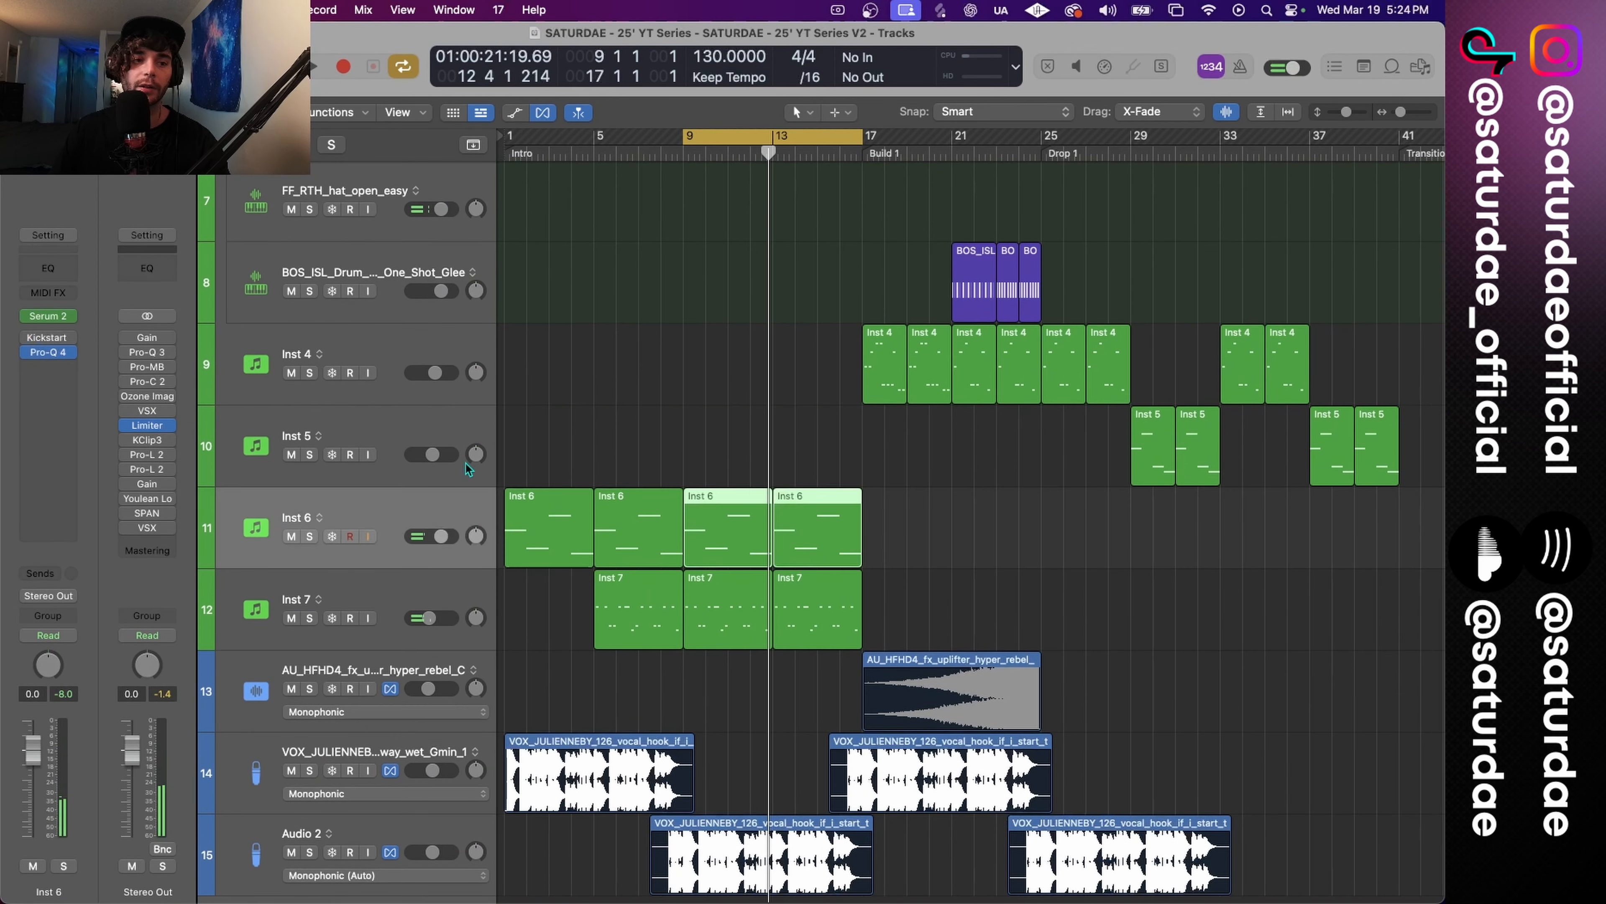
scroll(513, 665, "up", 5)
scroll(591, 813, "down", 6)
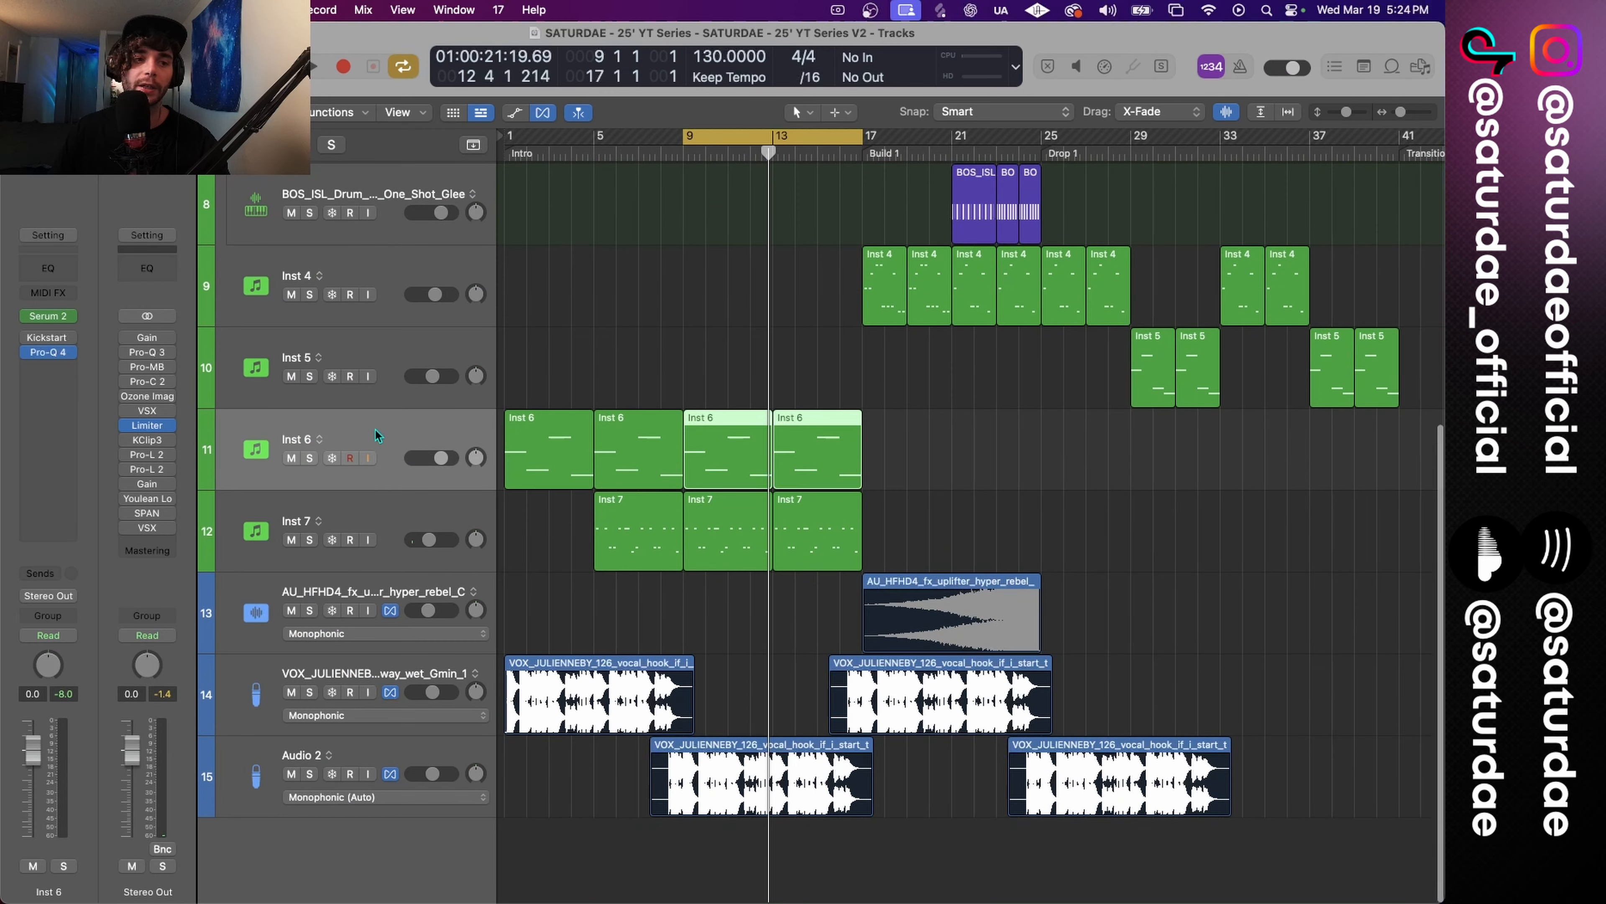
left_click(309, 458)
key("space")
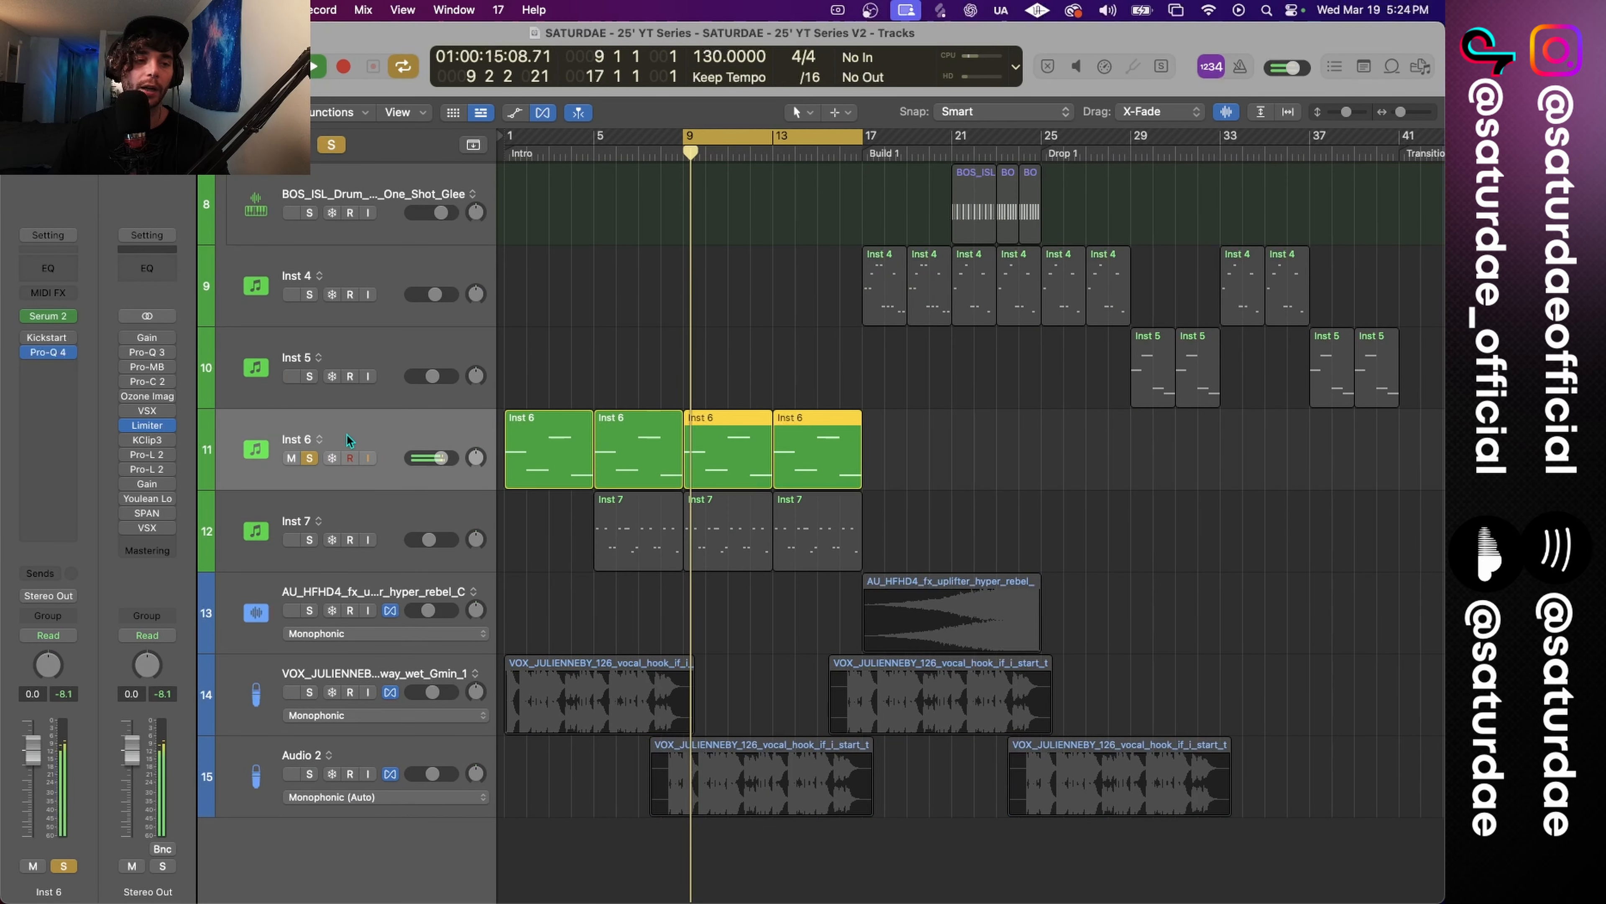
Insert a Compressor after Pro-Q 4 on the Inst 6 track and set its ratio to 5.0:1.
mouse_move(30, 338)
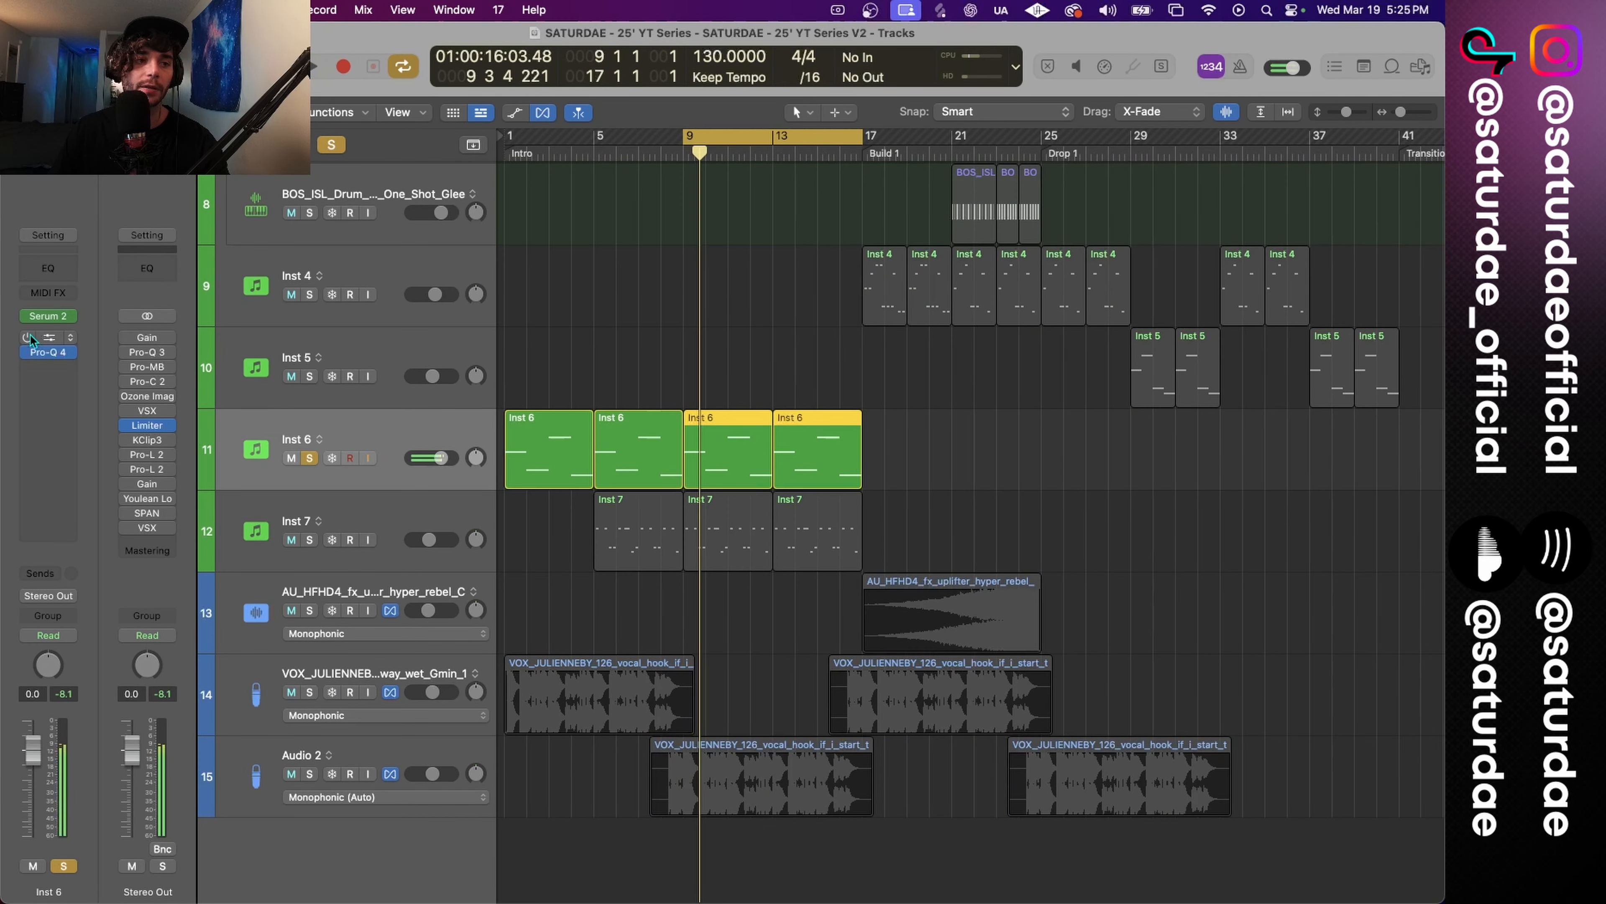
left_click(57, 371)
left_click(247, 461)
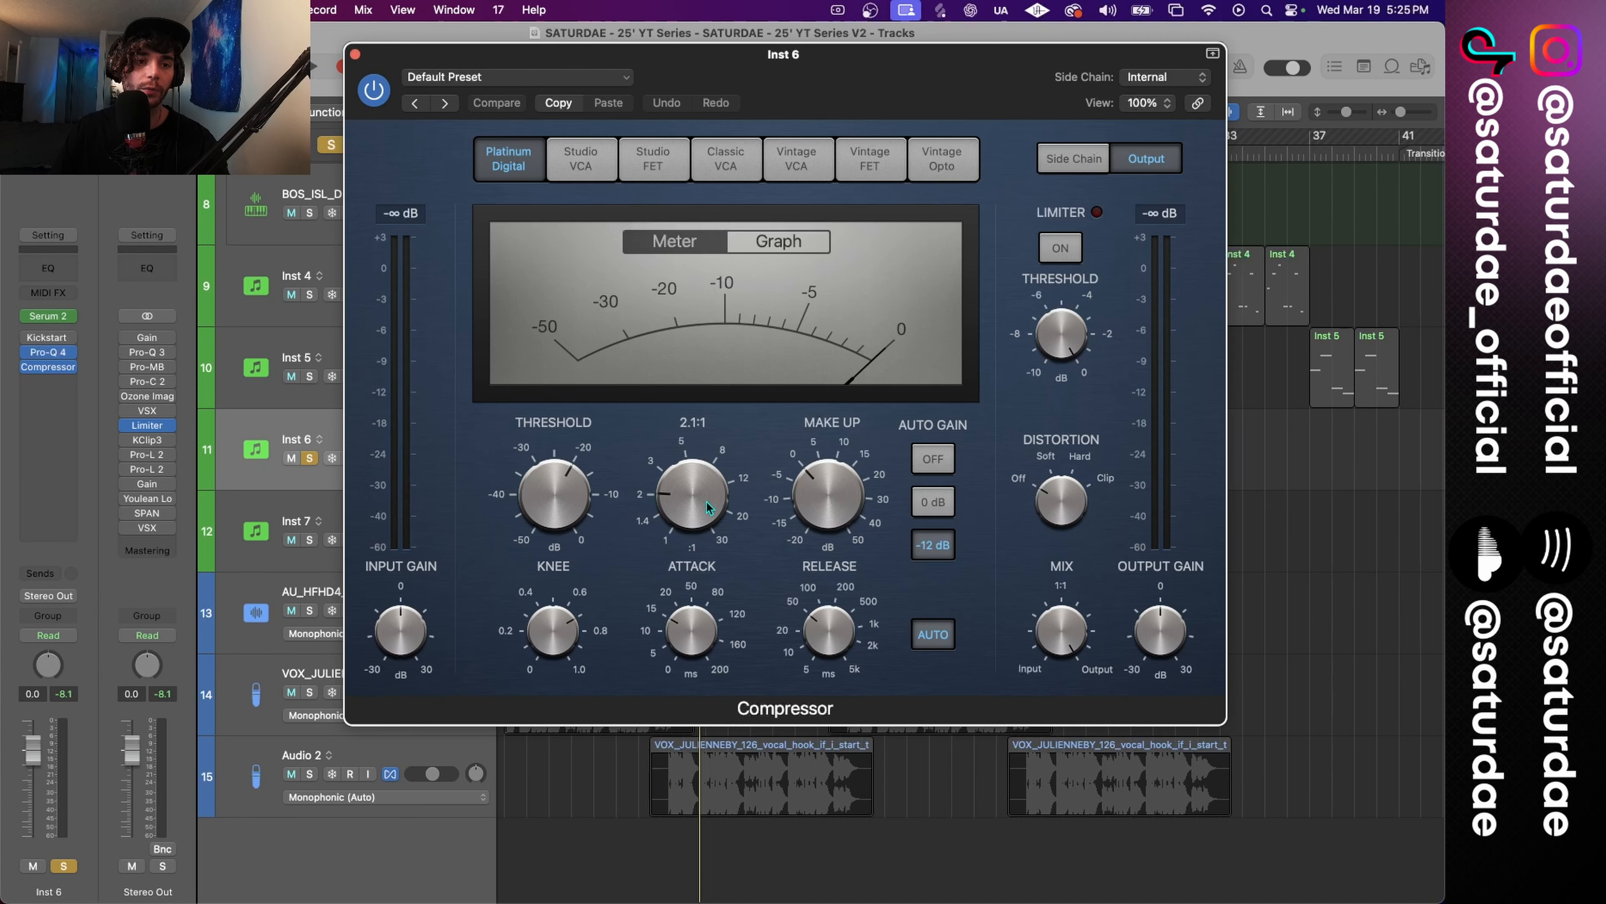
left_click_drag(703, 481, 701, 438)
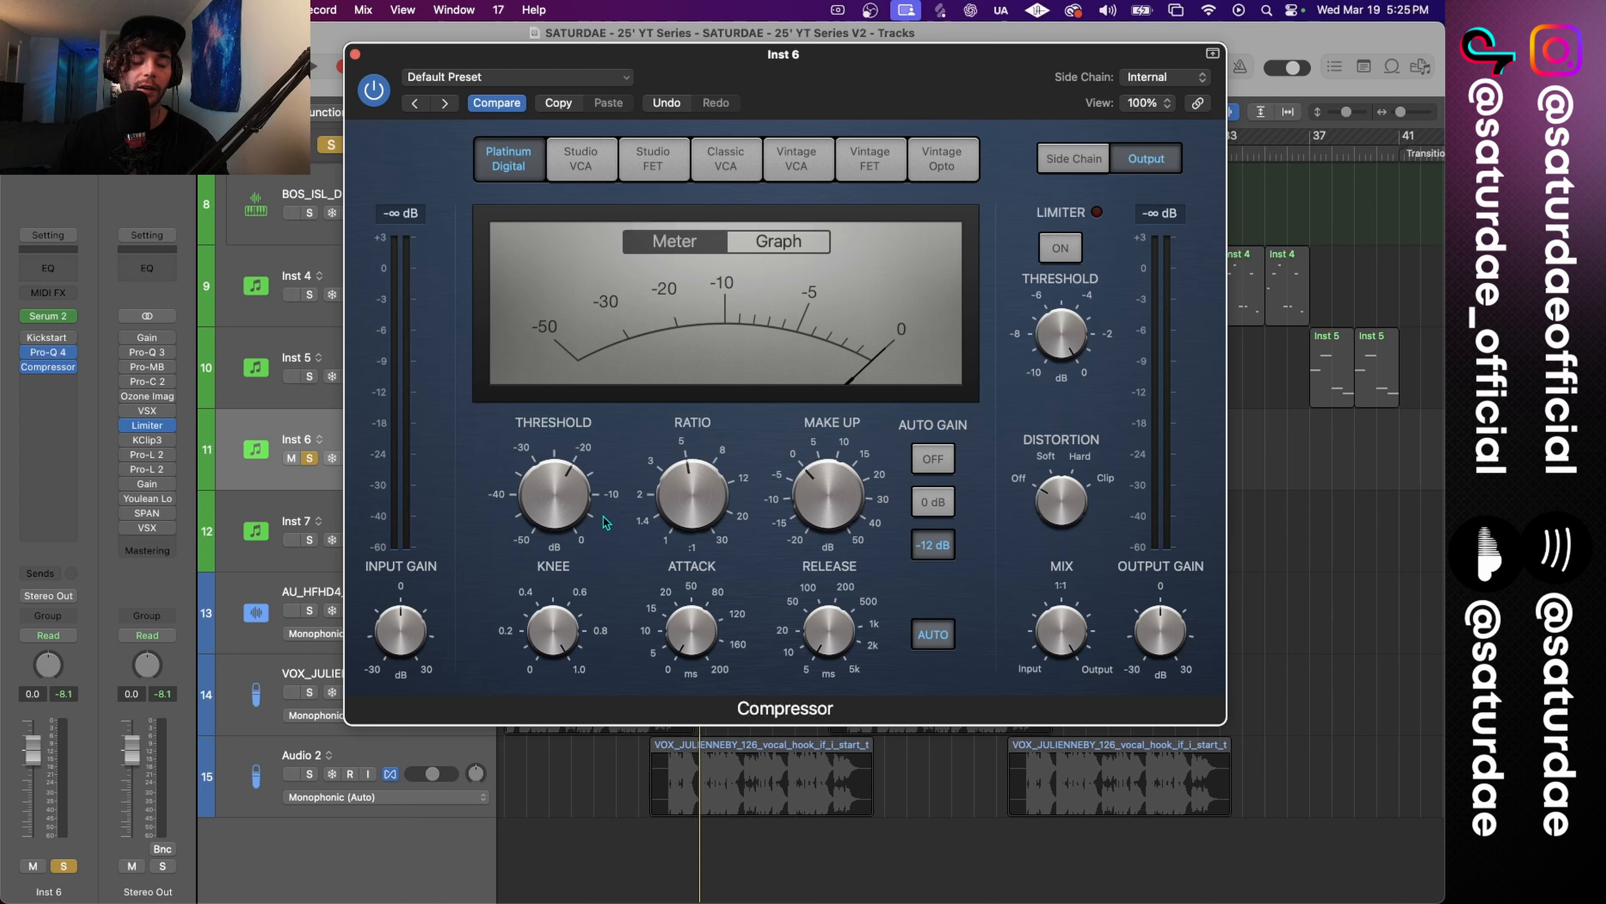
Set the Compressor's side chain source to the Inst 9 kick.
left_click(1157, 79)
mouse_move(1153, 142)
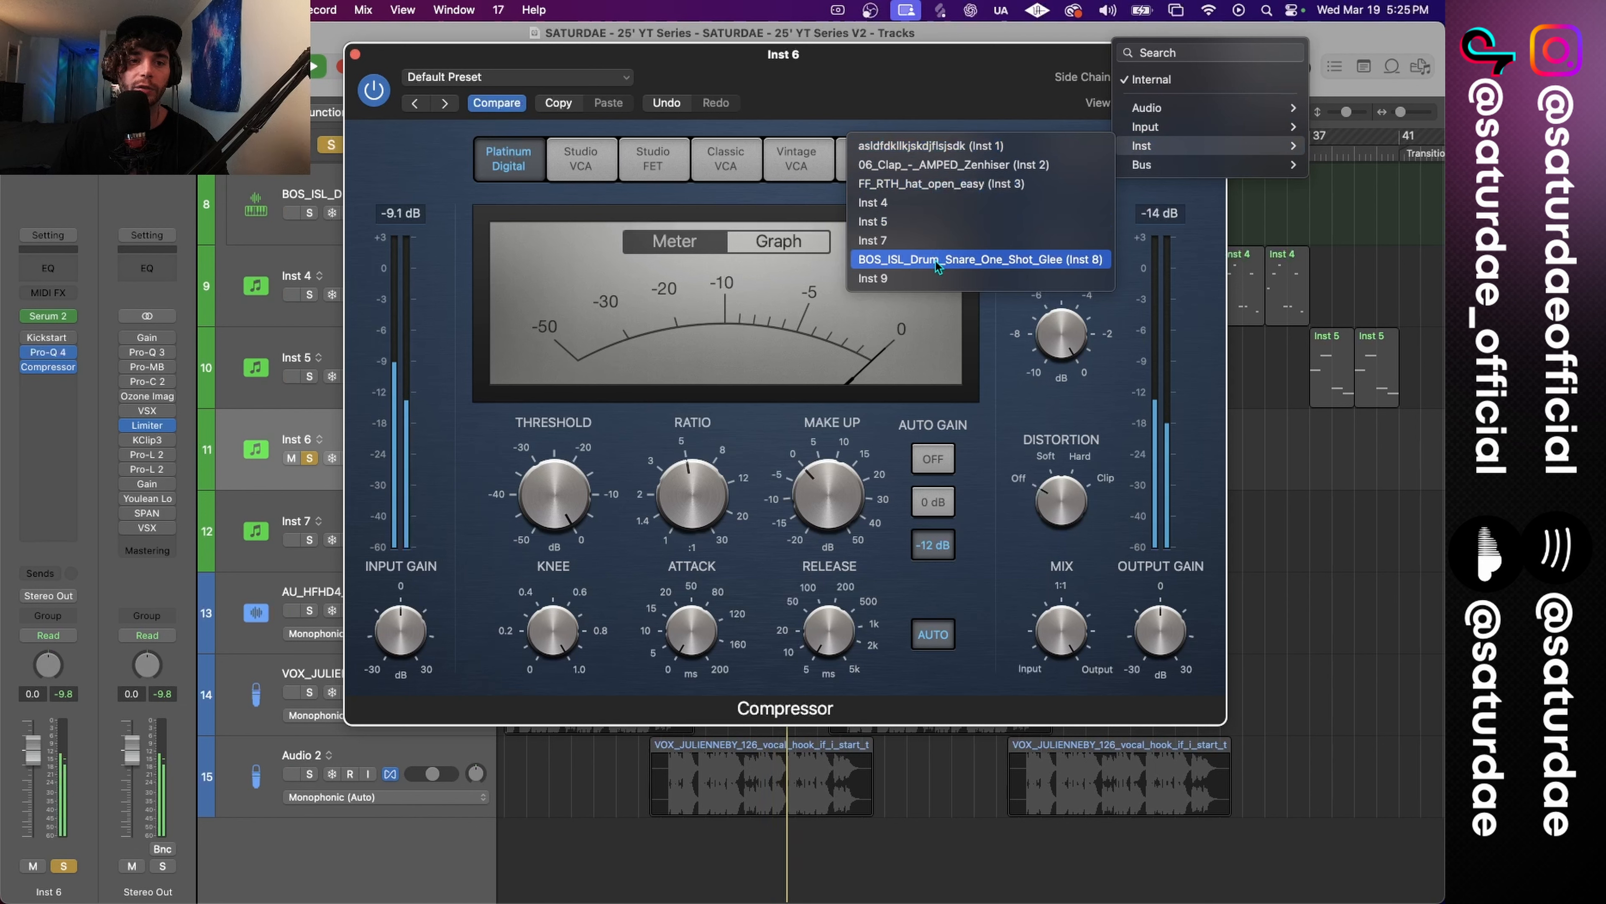
left_click(927, 276)
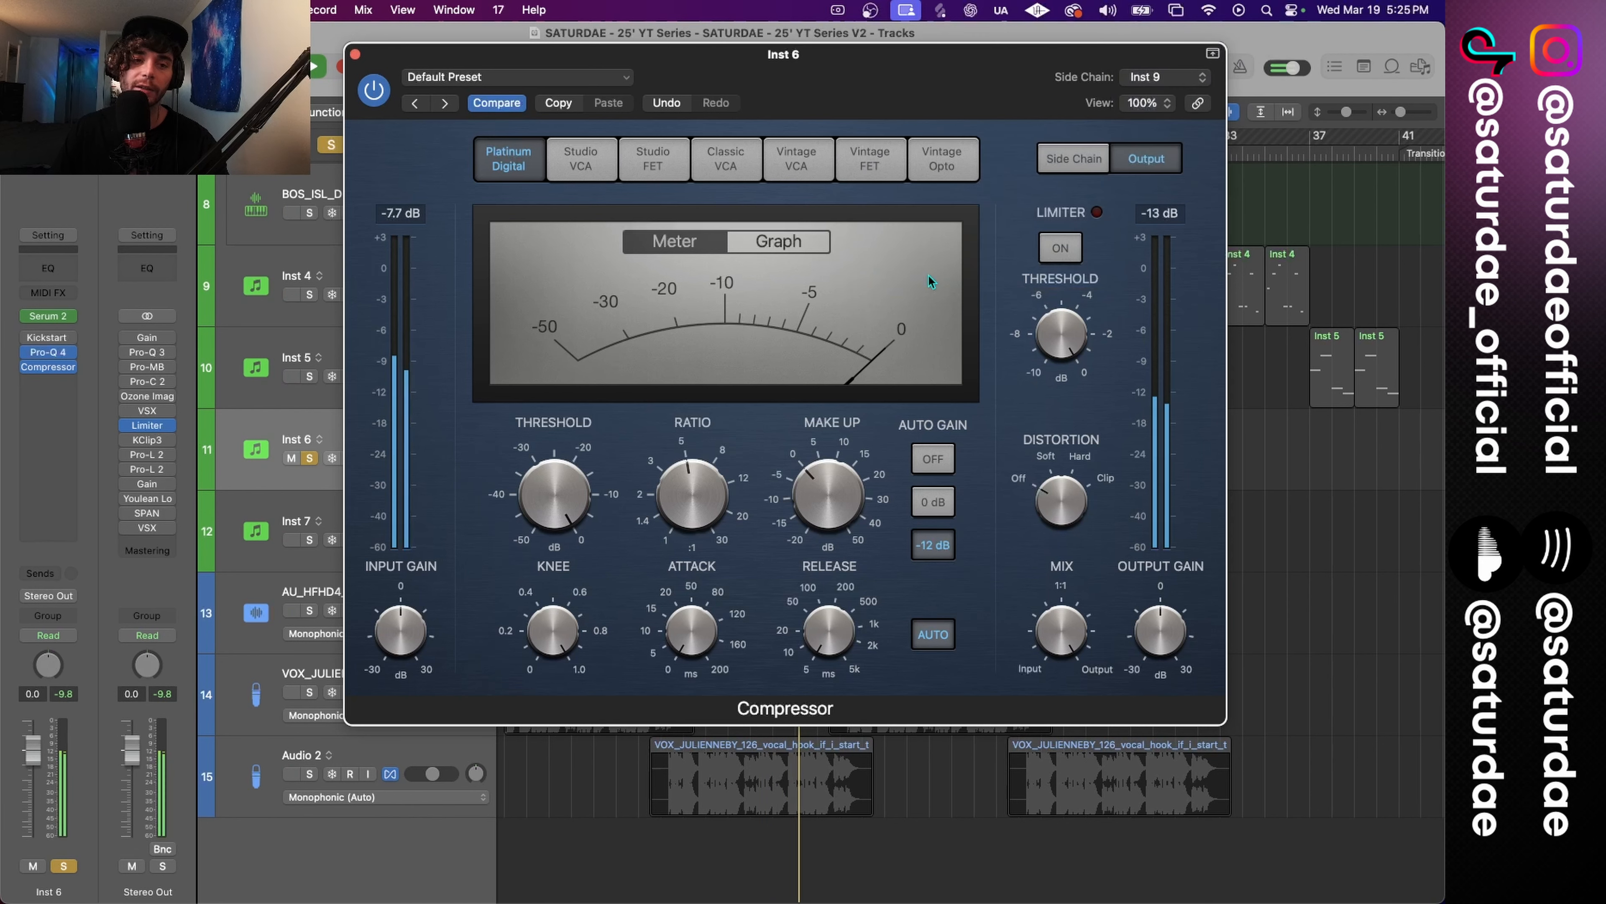
Turn off the Compressor's auto gain and auto release, and set its threshold to about -19.0 dB.
left_click(925, 462)
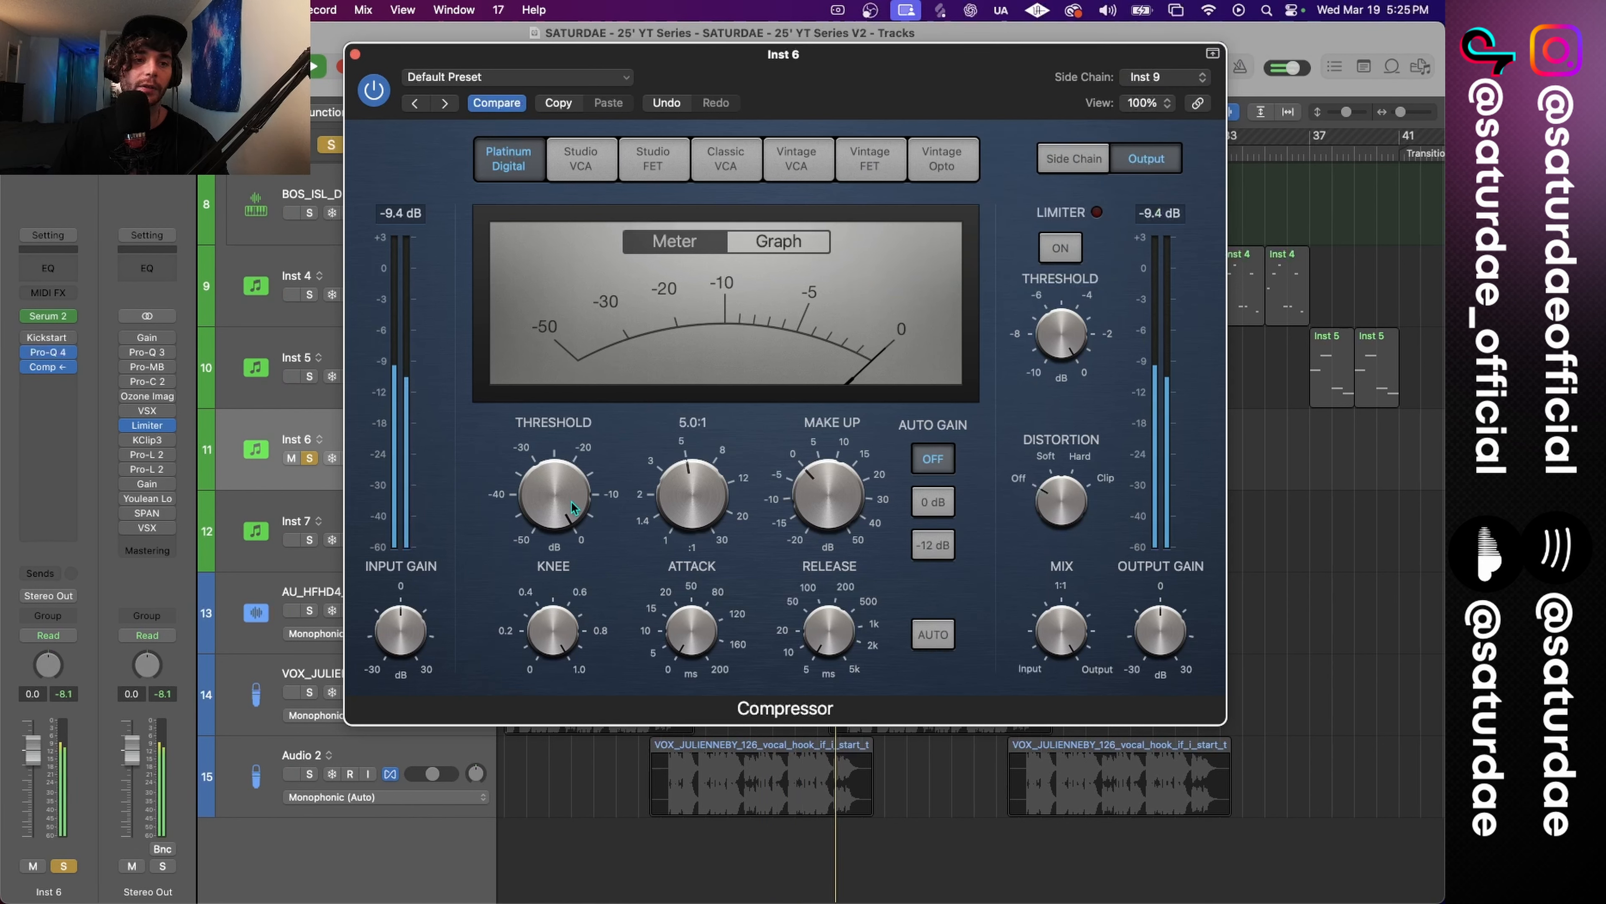
left_click_drag(571, 507, 561, 598)
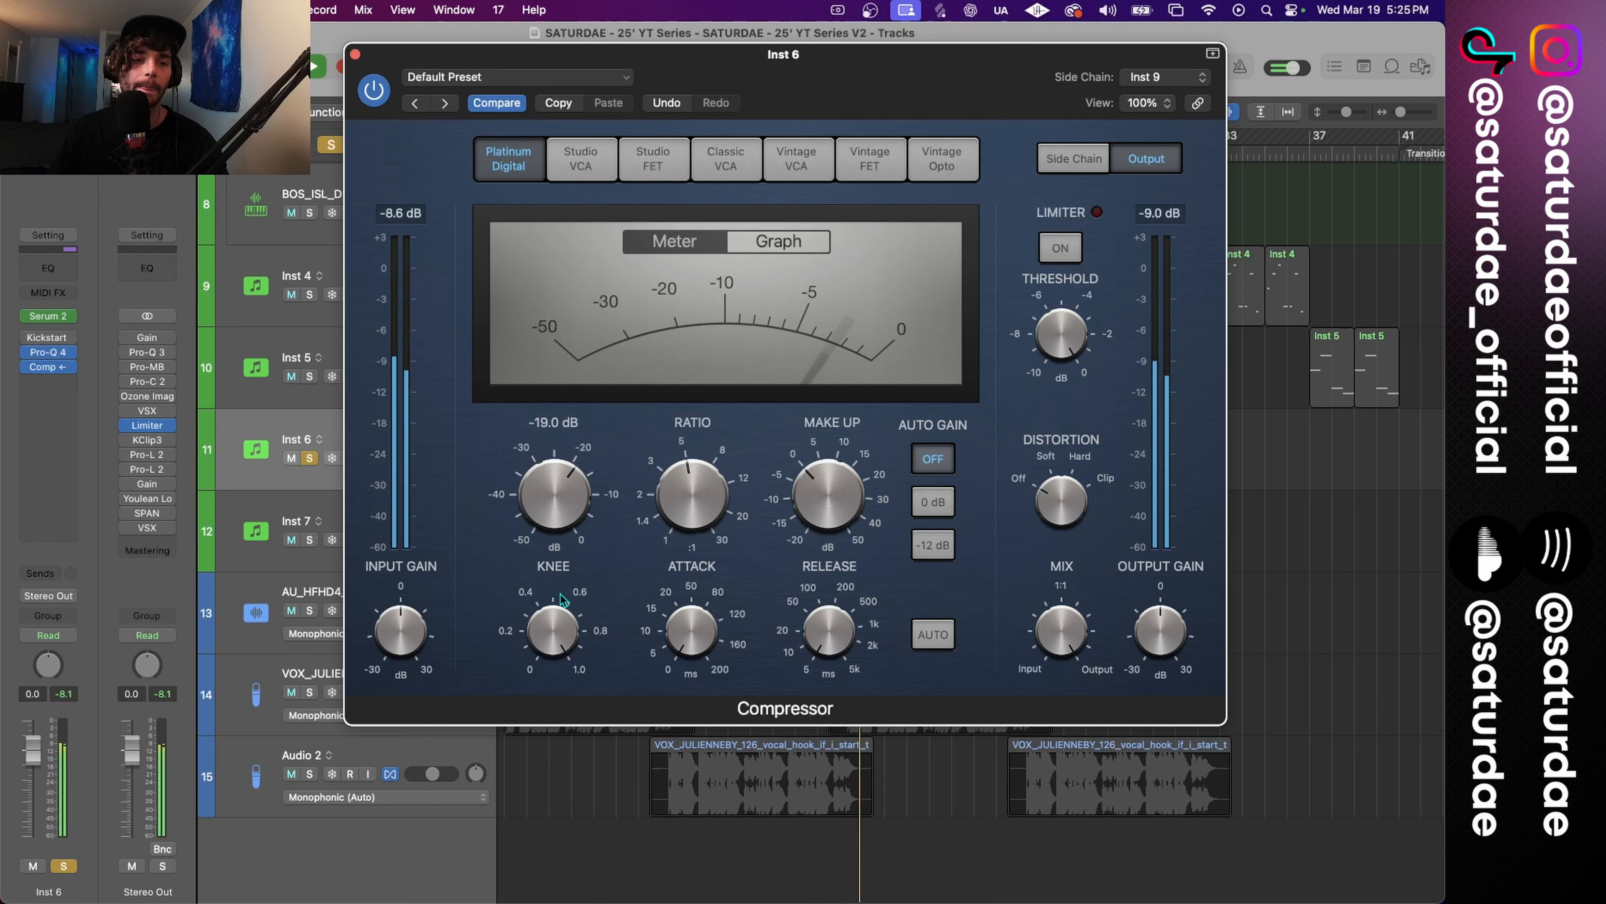
Solo Inst 9 alongside Inst 6 to hear the side-chained ducking, and reduce the track heights.
left_click_drag(884, 104, 913, 509)
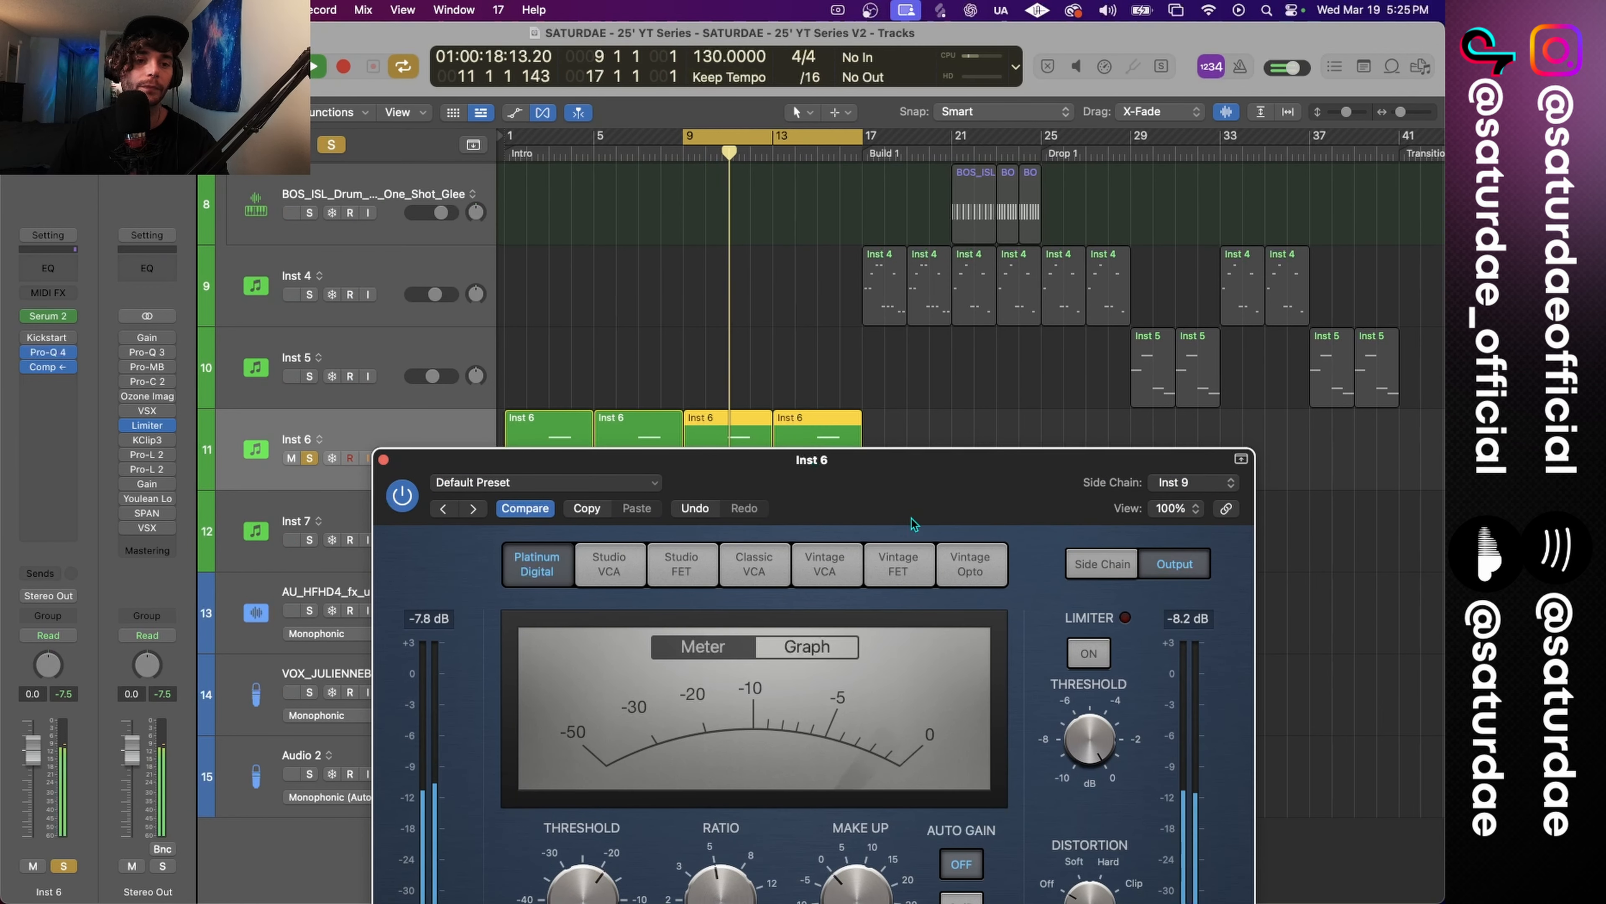
scroll(331, 241, "up", 5)
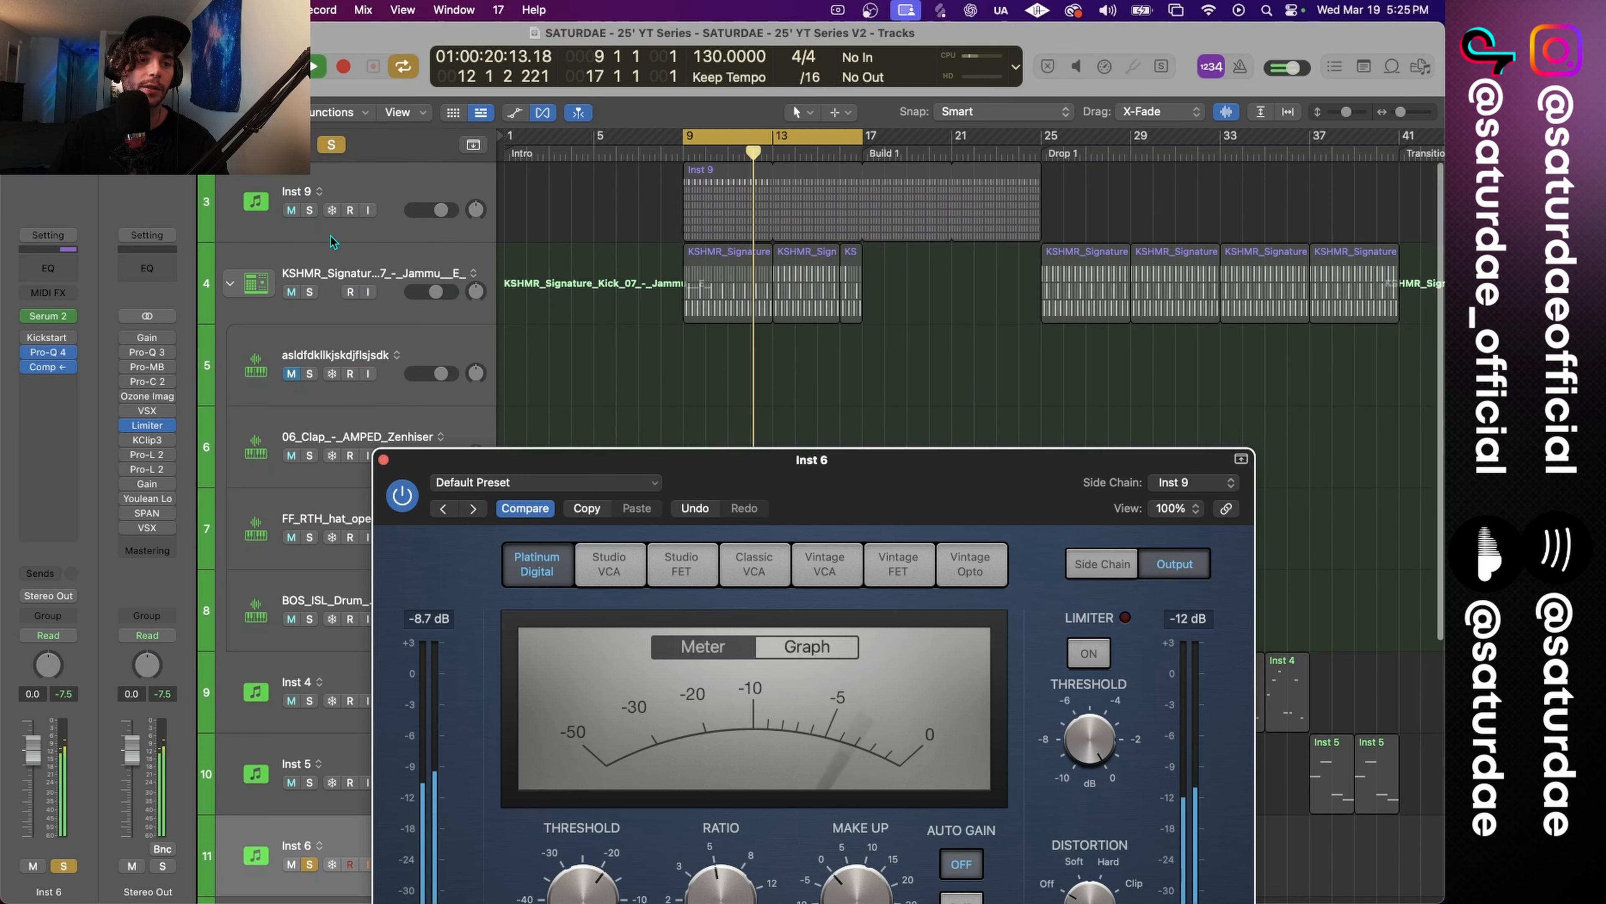
left_click(310, 210)
key("super+Up")
key("super+Up")
key("super+Up")
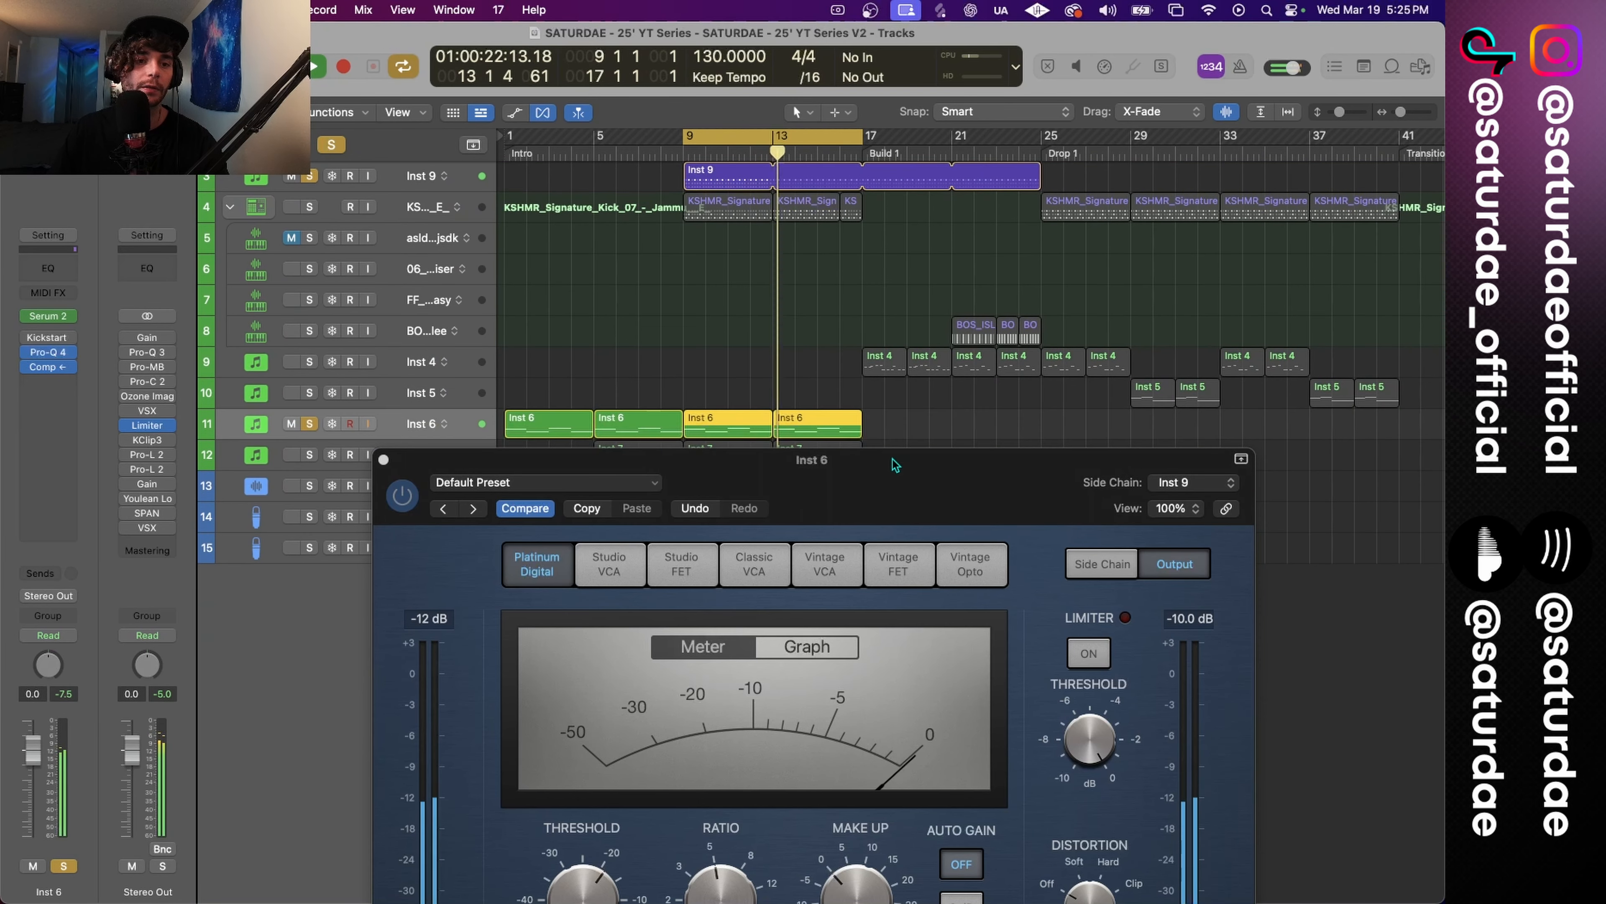
Clear all solos and set the Compressor threshold to -18.5 dB while the full mix plays.
left_click_drag(892, 460, 883, 247)
key("ctrl+alt+super+s")
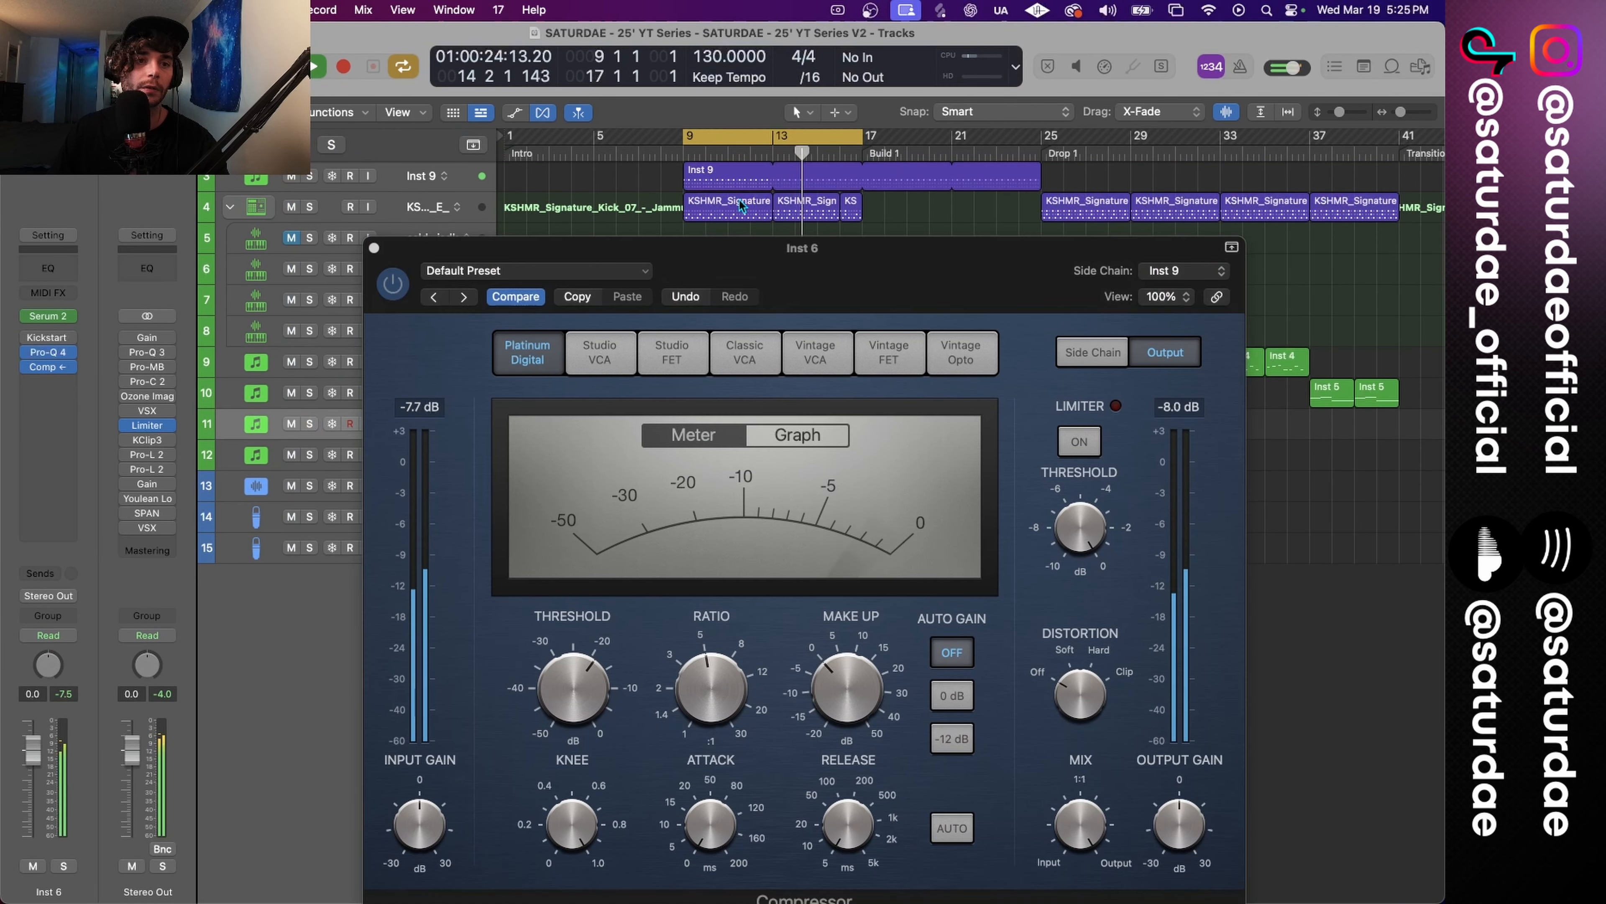
left_click_drag(741, 248, 698, 156)
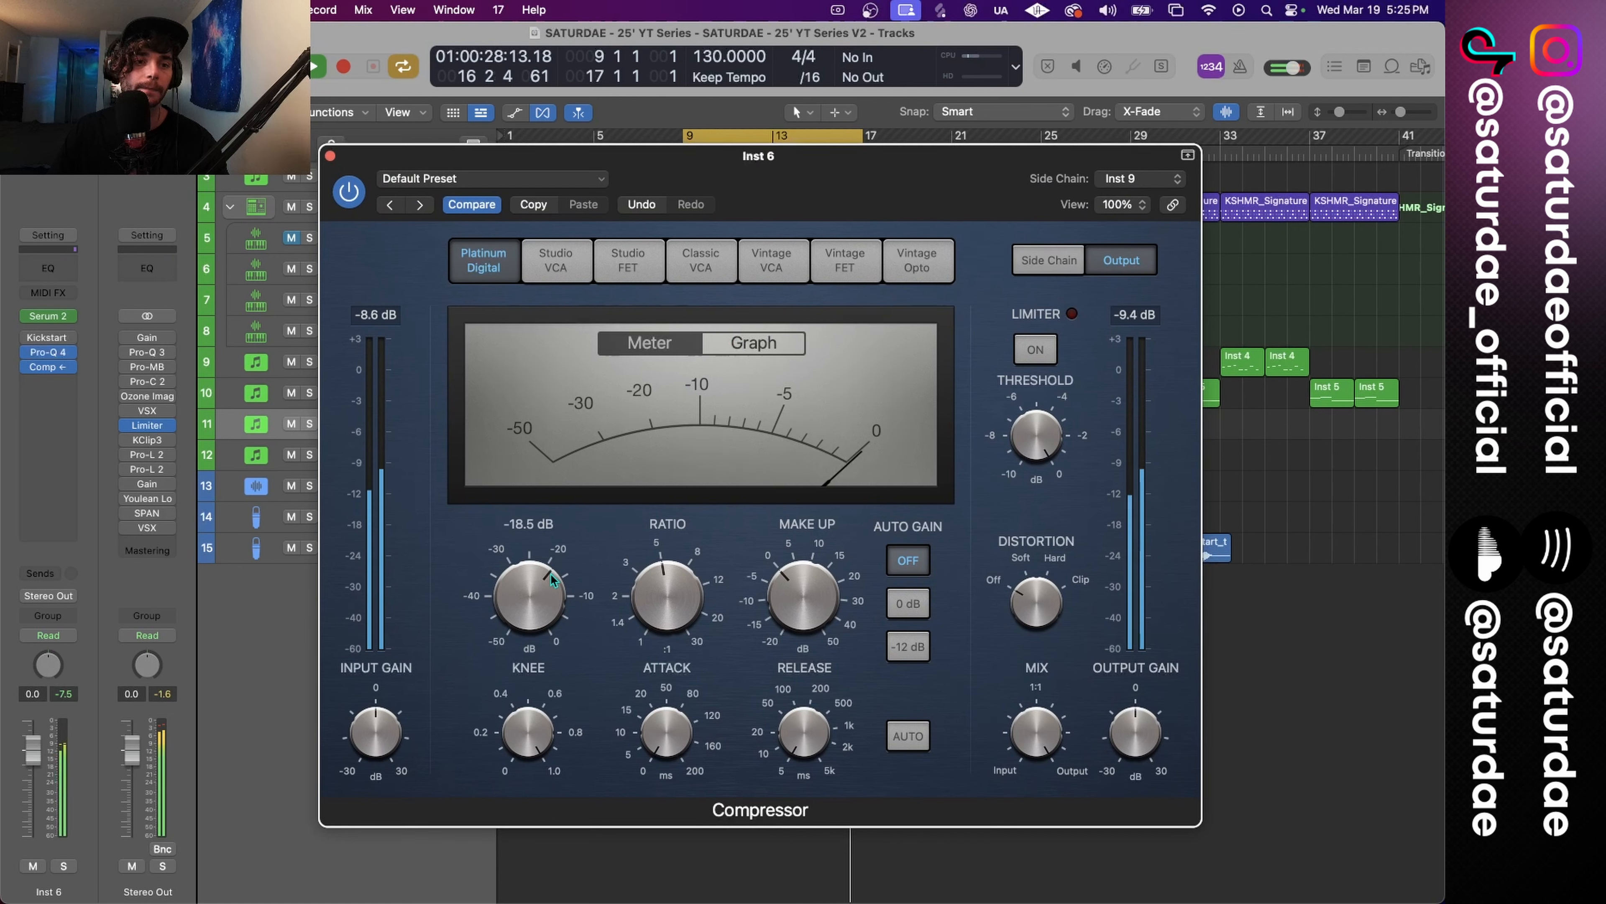
key("space")
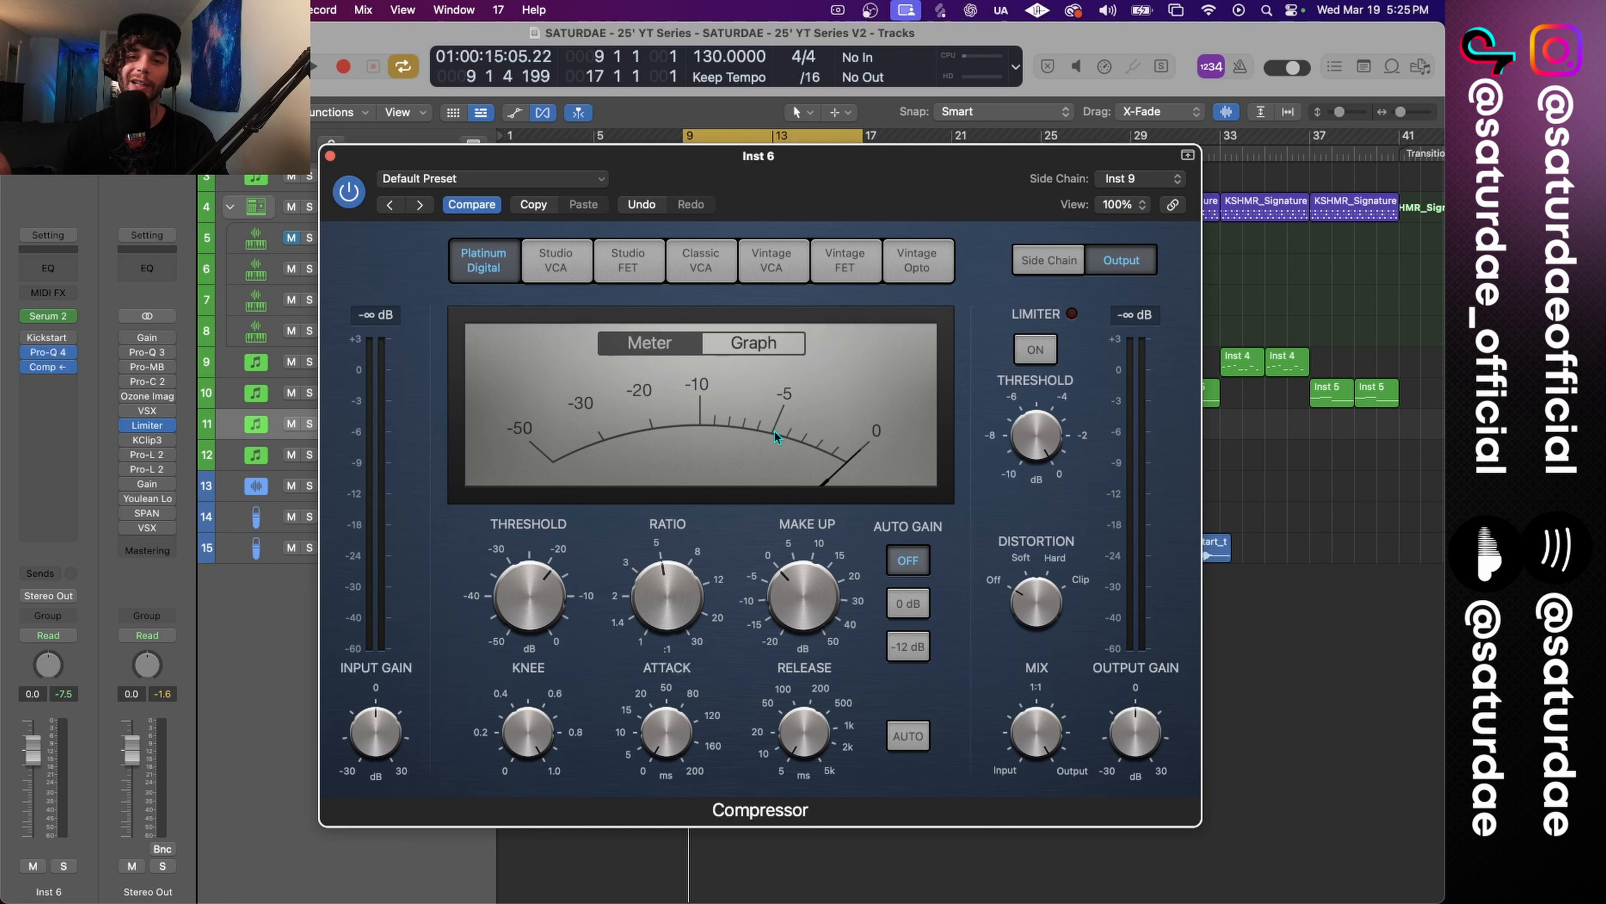
Audition the Compressor threshold at -22.0 dB and at a higher setting during playback, and close the plug-in.
mouse_move(527, 623)
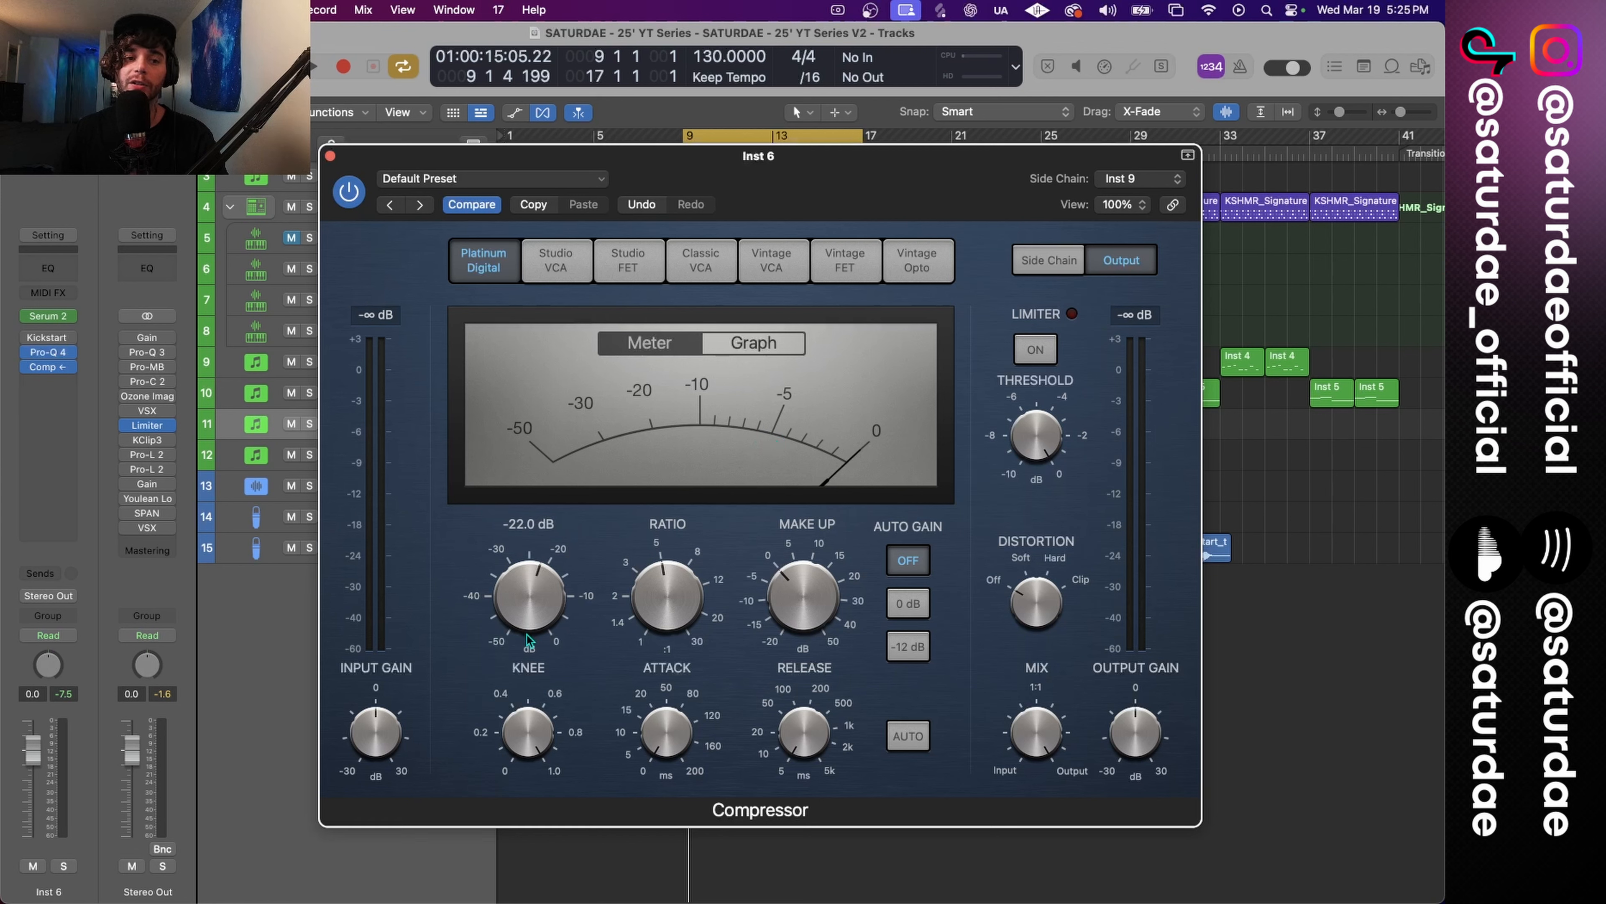
key("space")
left_click_drag(529, 640, 560, 618)
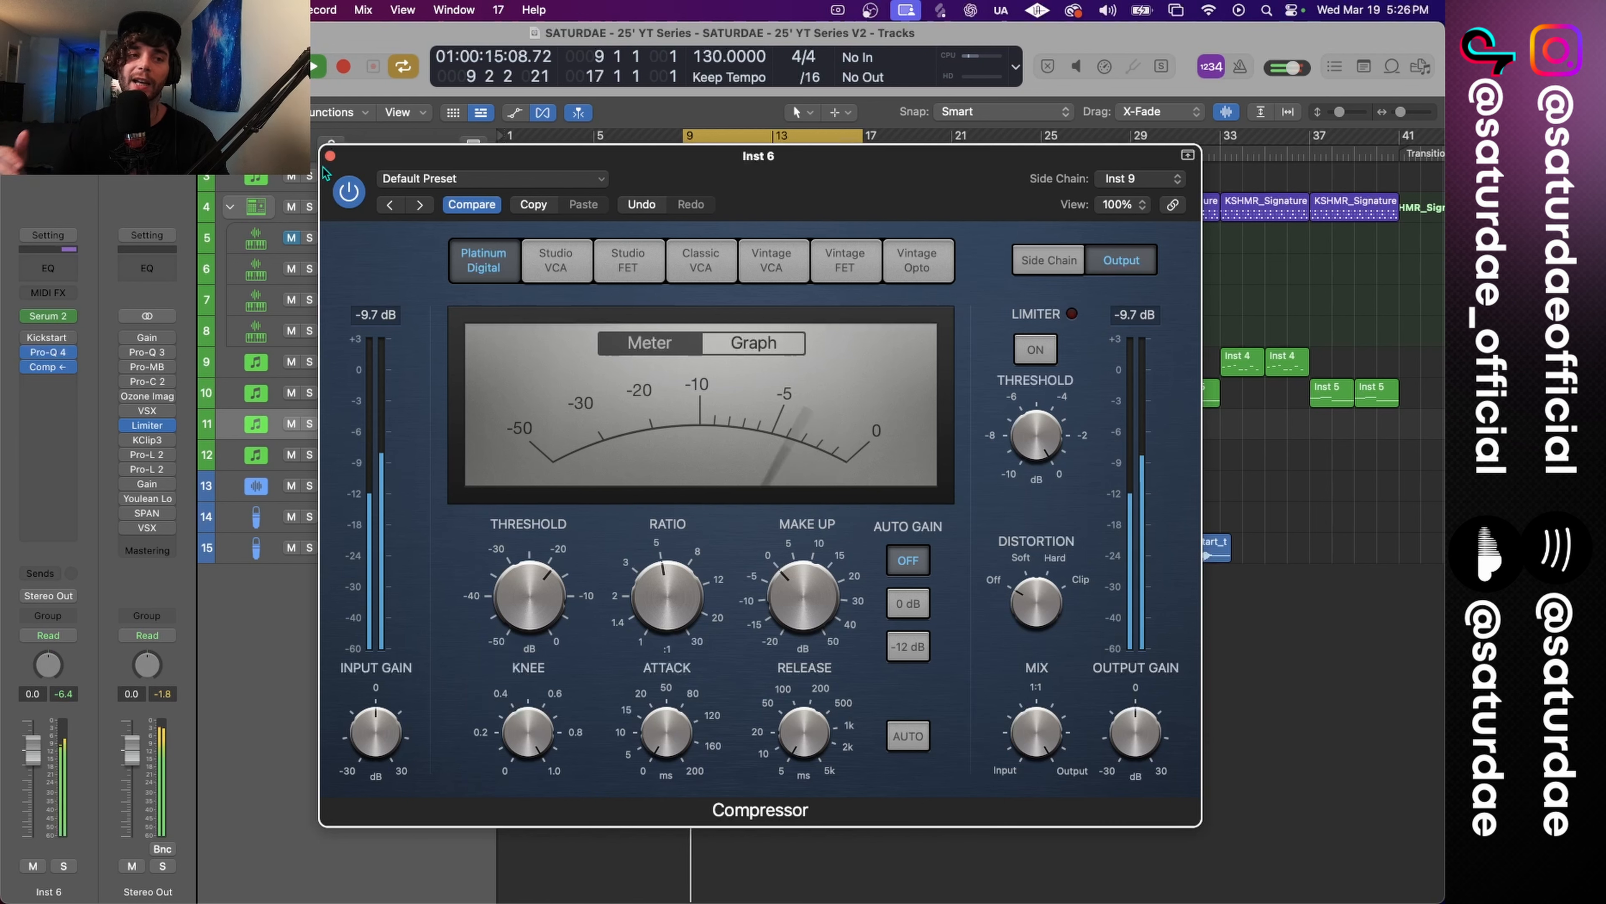
left_click(330, 155)
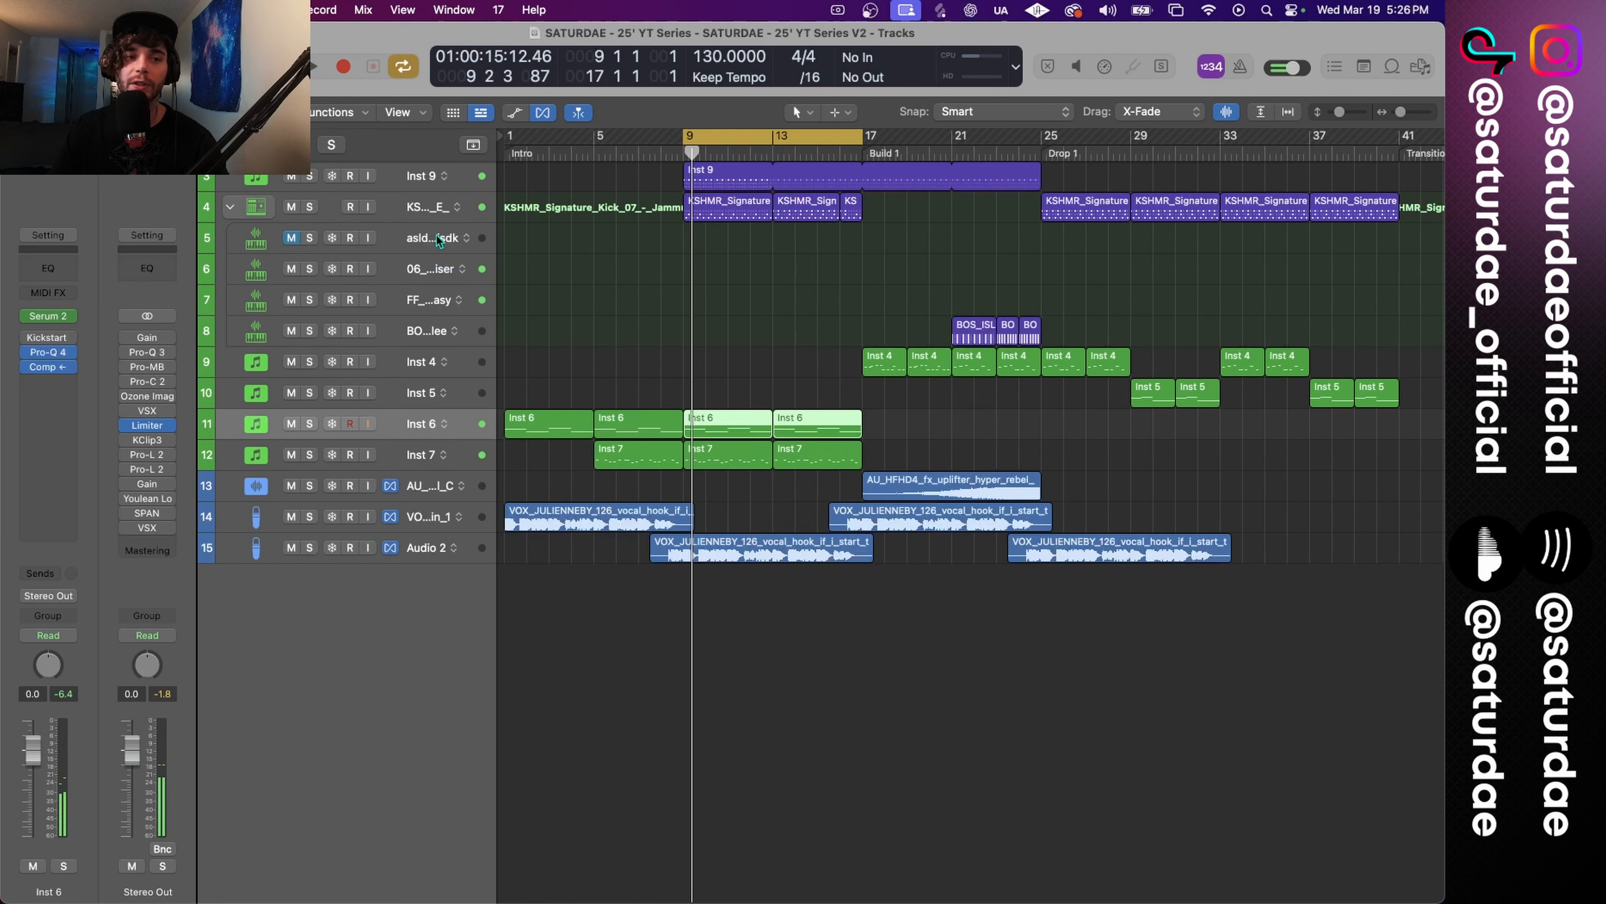
Examine the arrangement from intro to drop, and select and briefly play the Inst 9 kick.
scroll(651, 367, "up", 3)
scroll(740, 189, "up", 3)
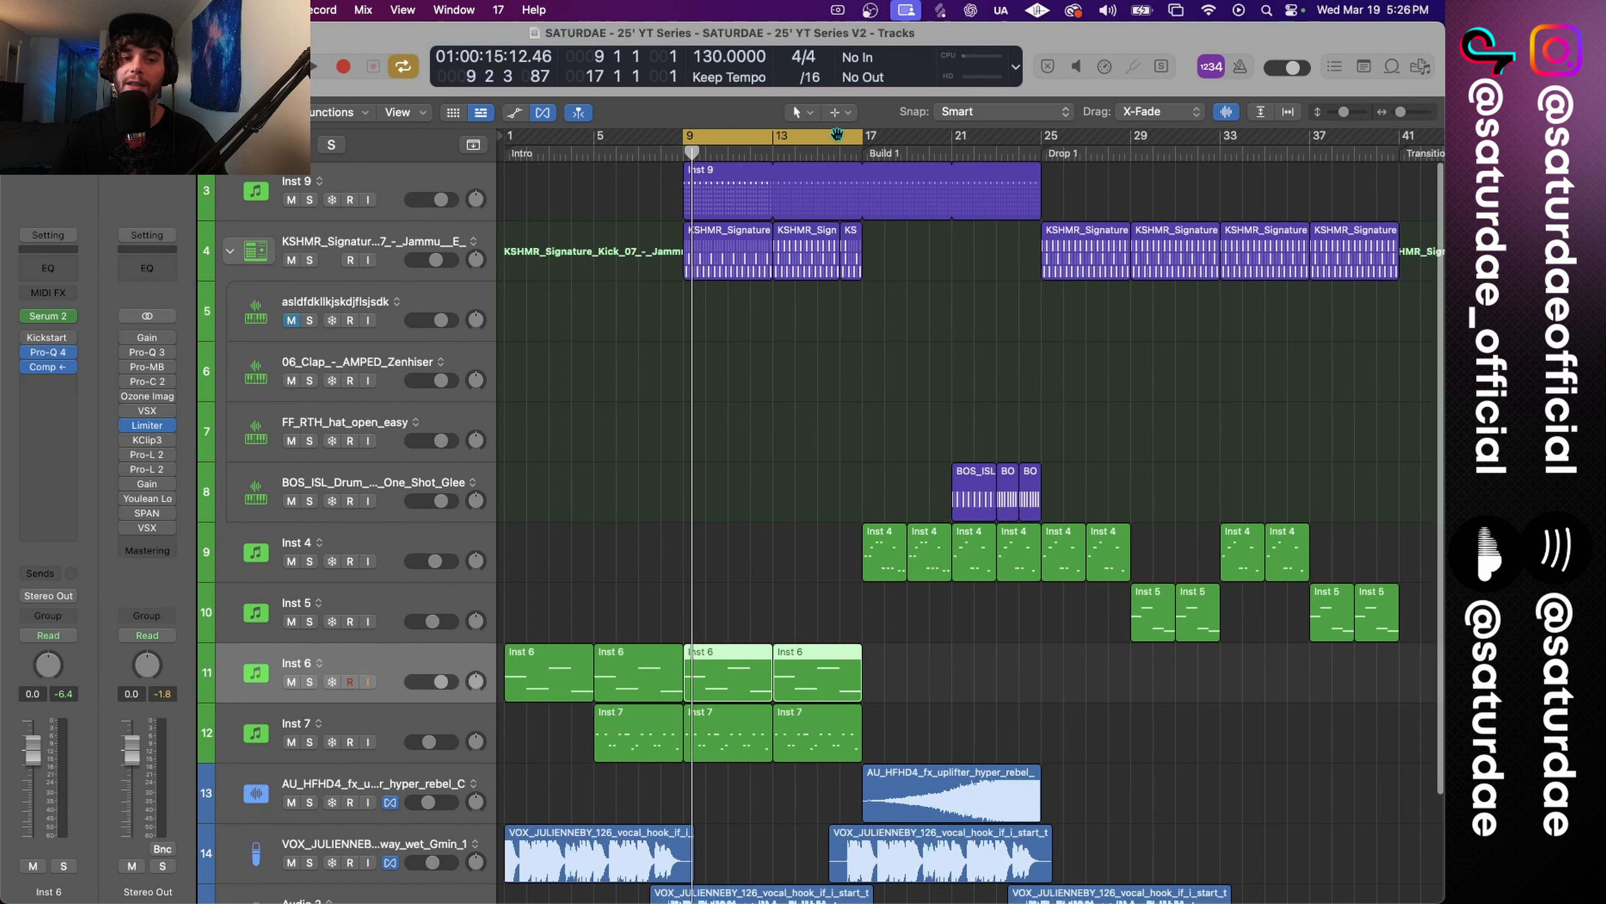
left_click_drag(744, 579, 821, 657)
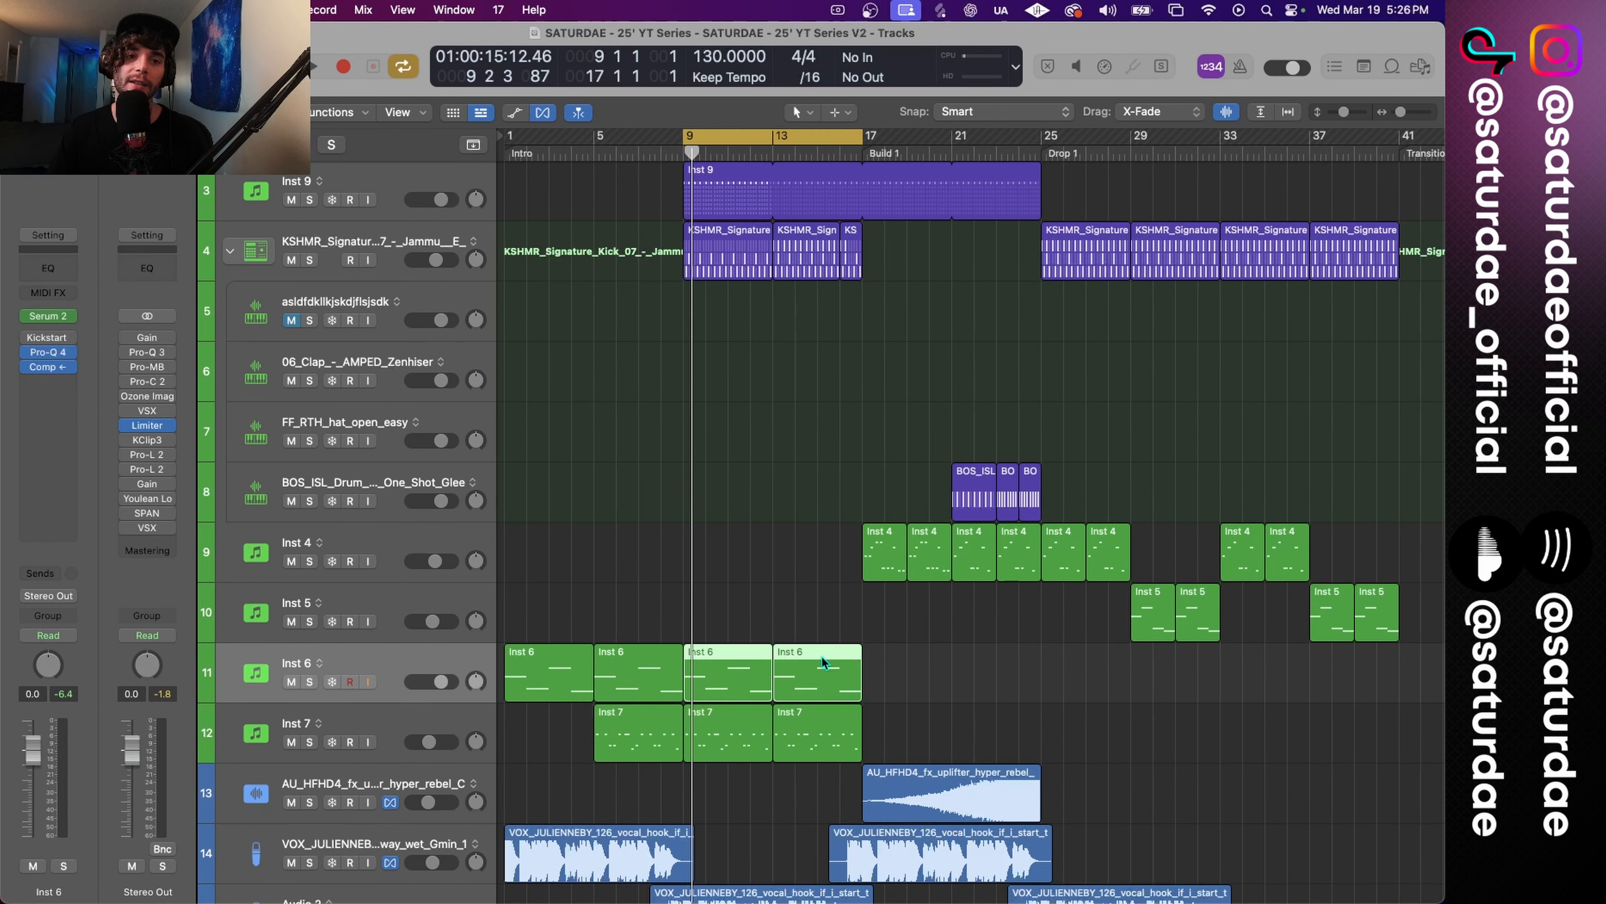
scroll(1118, 358, "right", 5)
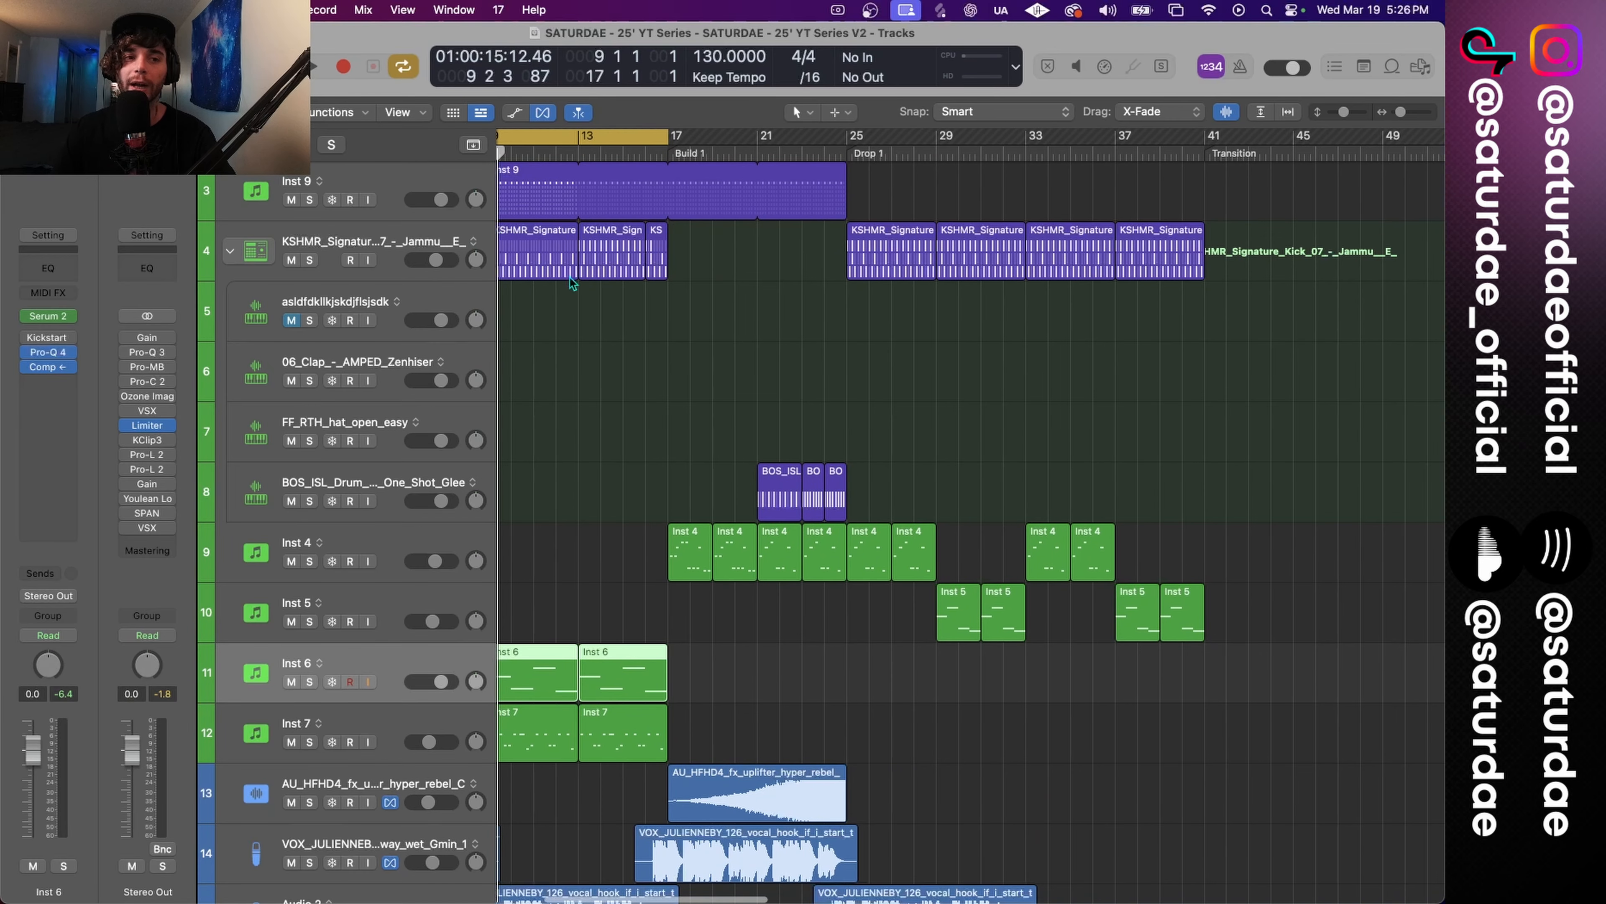
scroll(570, 278, "left", 10)
left_click(395, 183)
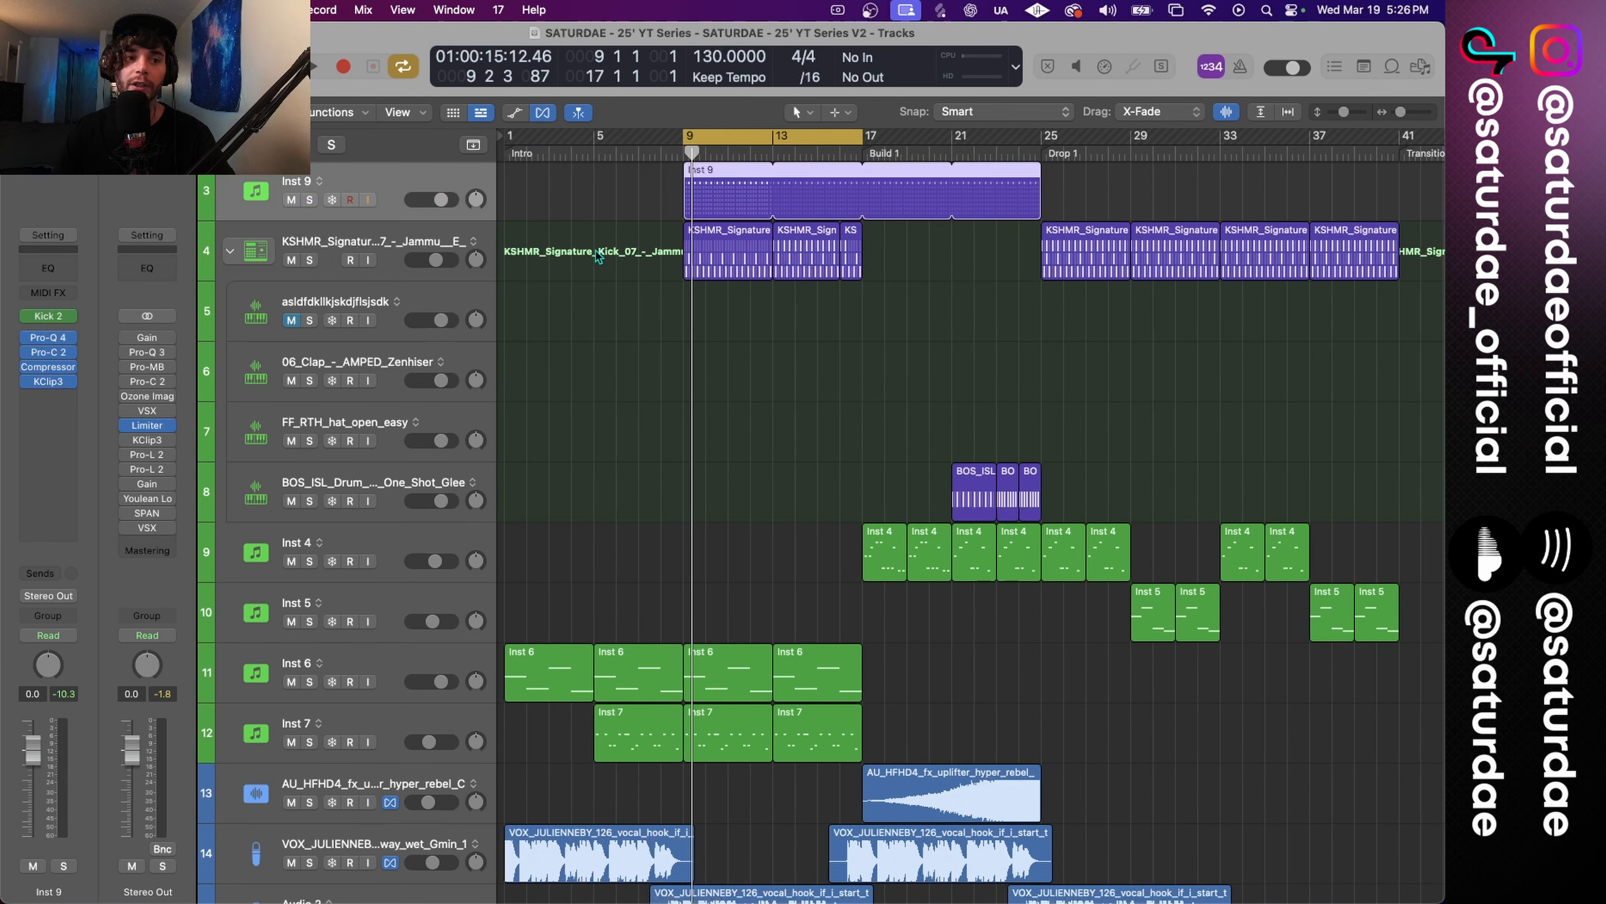
key("space")
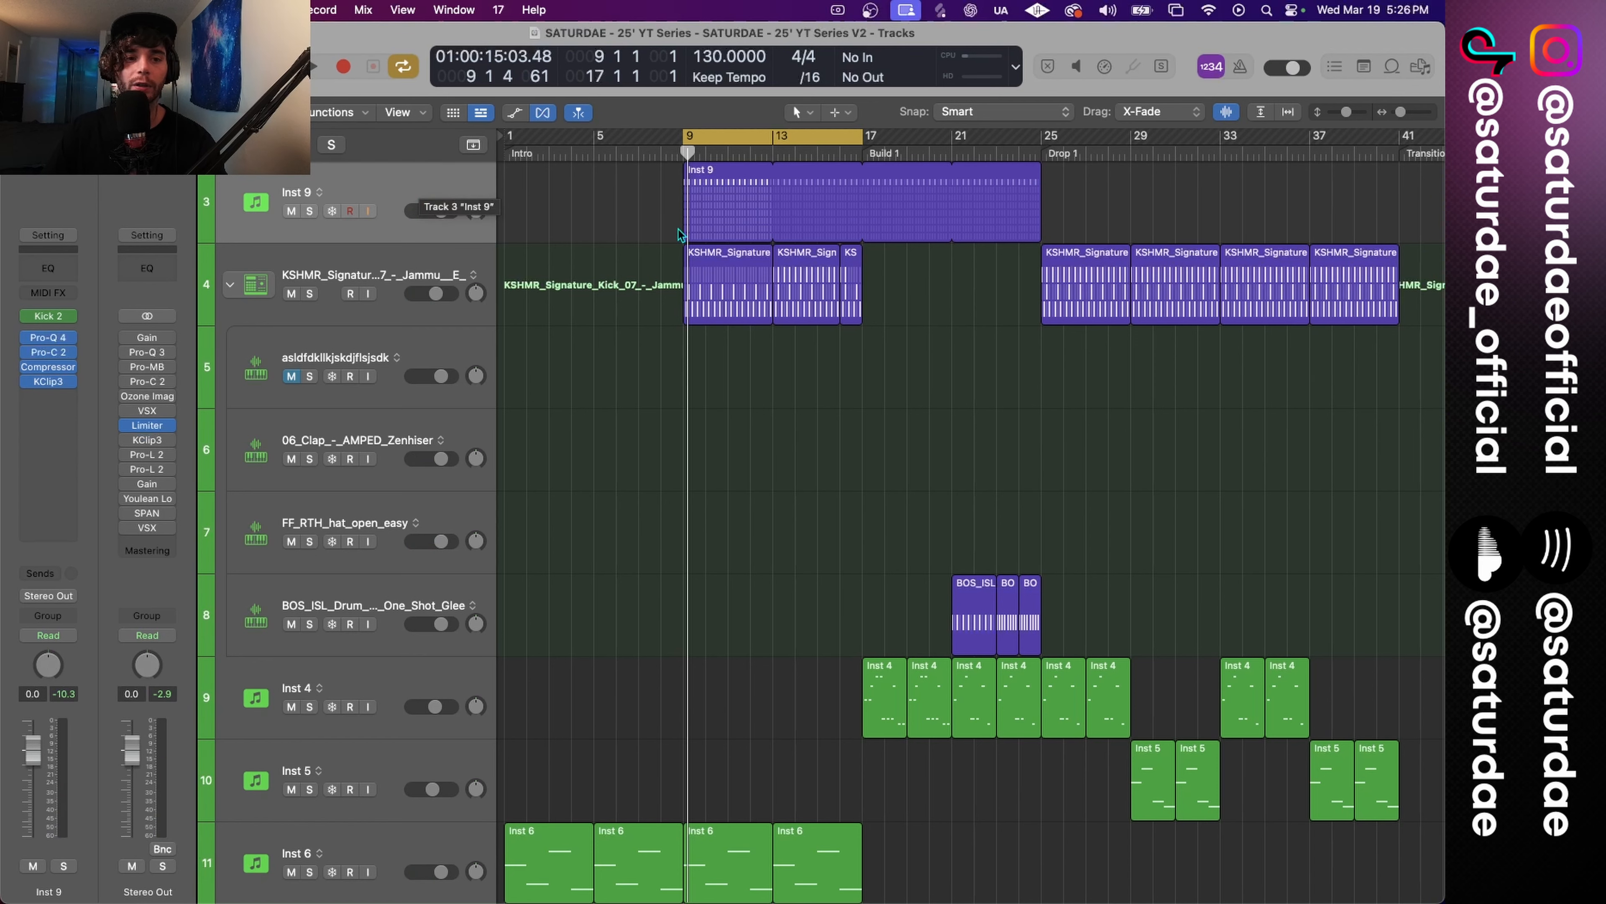
scroll(798, 538, "down", 3)
scroll(797, 546, "up", 3)
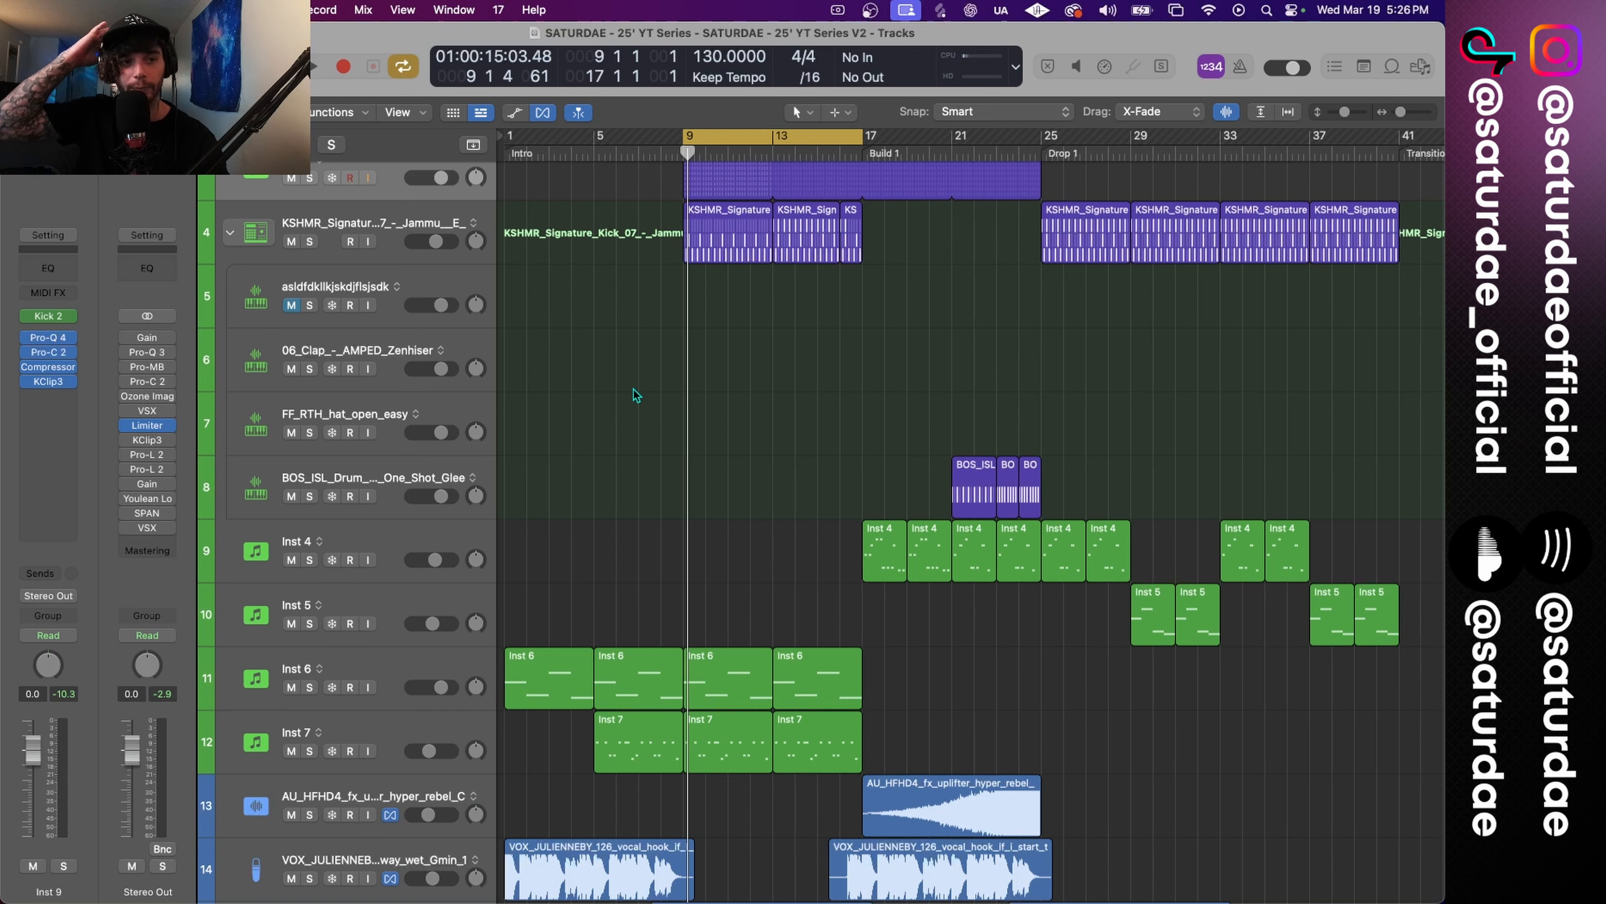
scroll(533, 243, "down", 2)
scroll(532, 243, "up", 1)
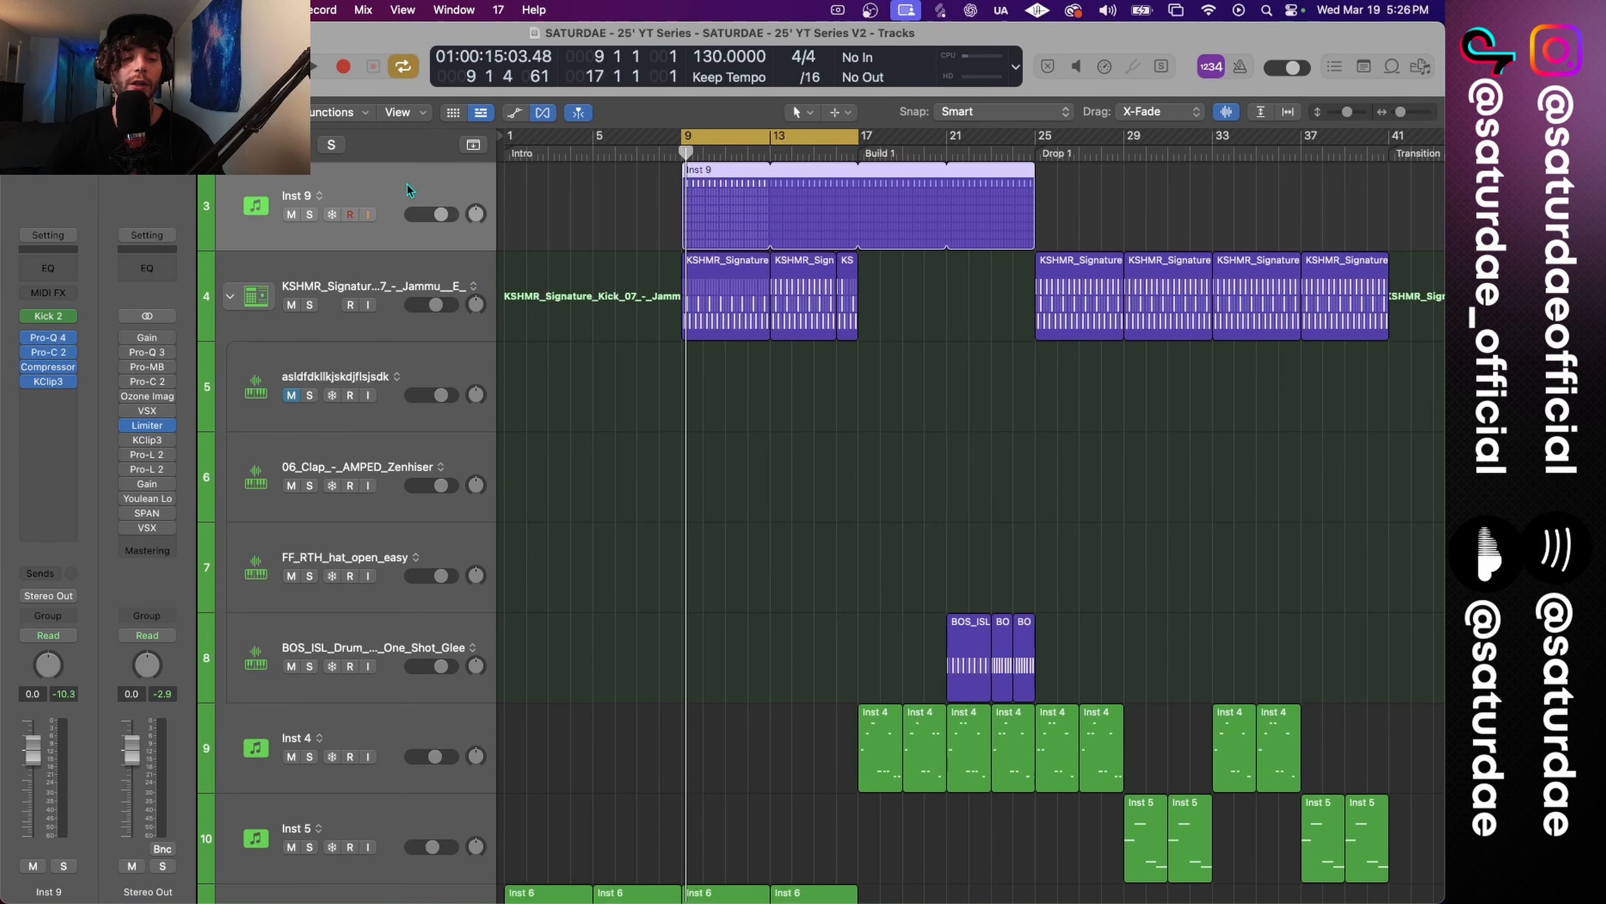
Move the Inst 9 track into the KSHMR_Signature_Kick drum stack and rename it Kick 2.
left_click_drag(406, 184, 405, 307)
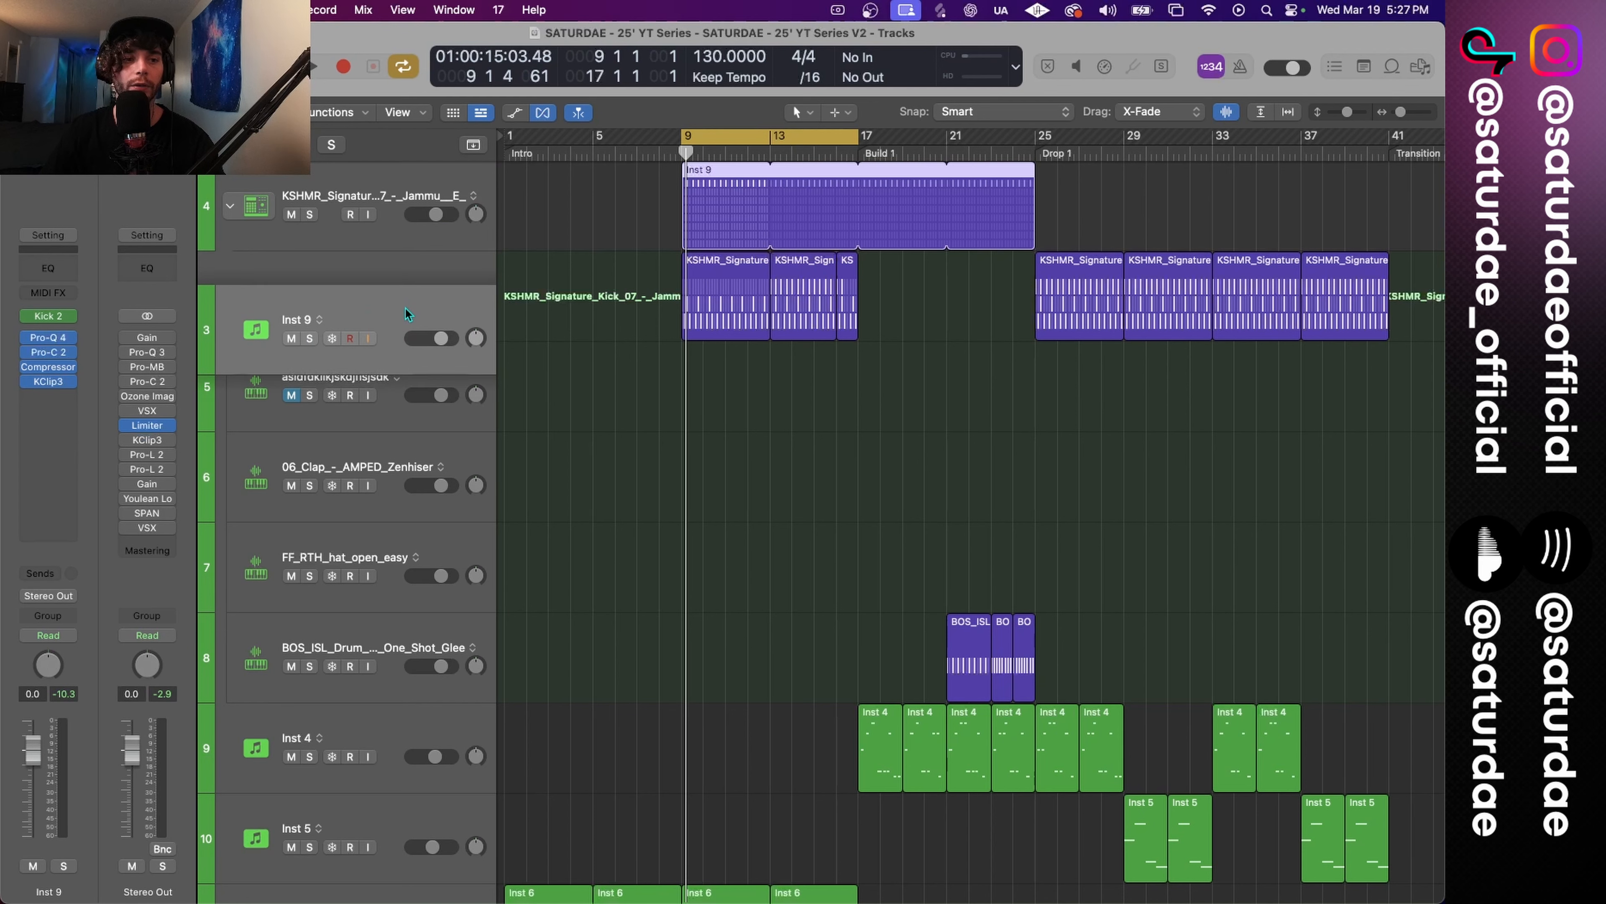
key("super+Down")
double_click(298, 263)
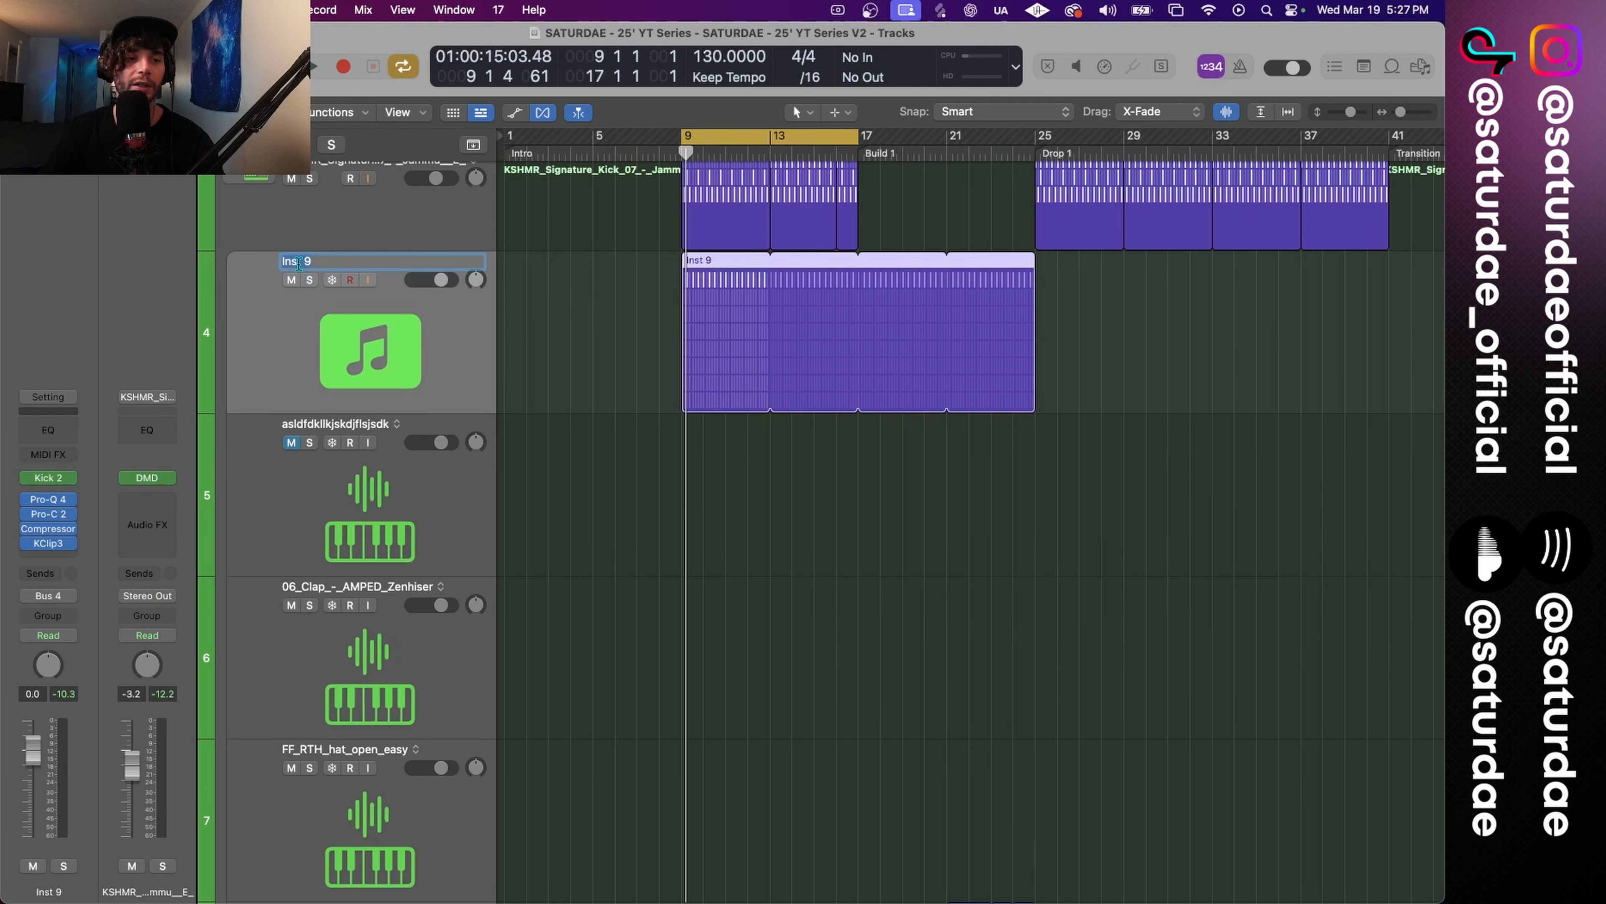
type("Ki")
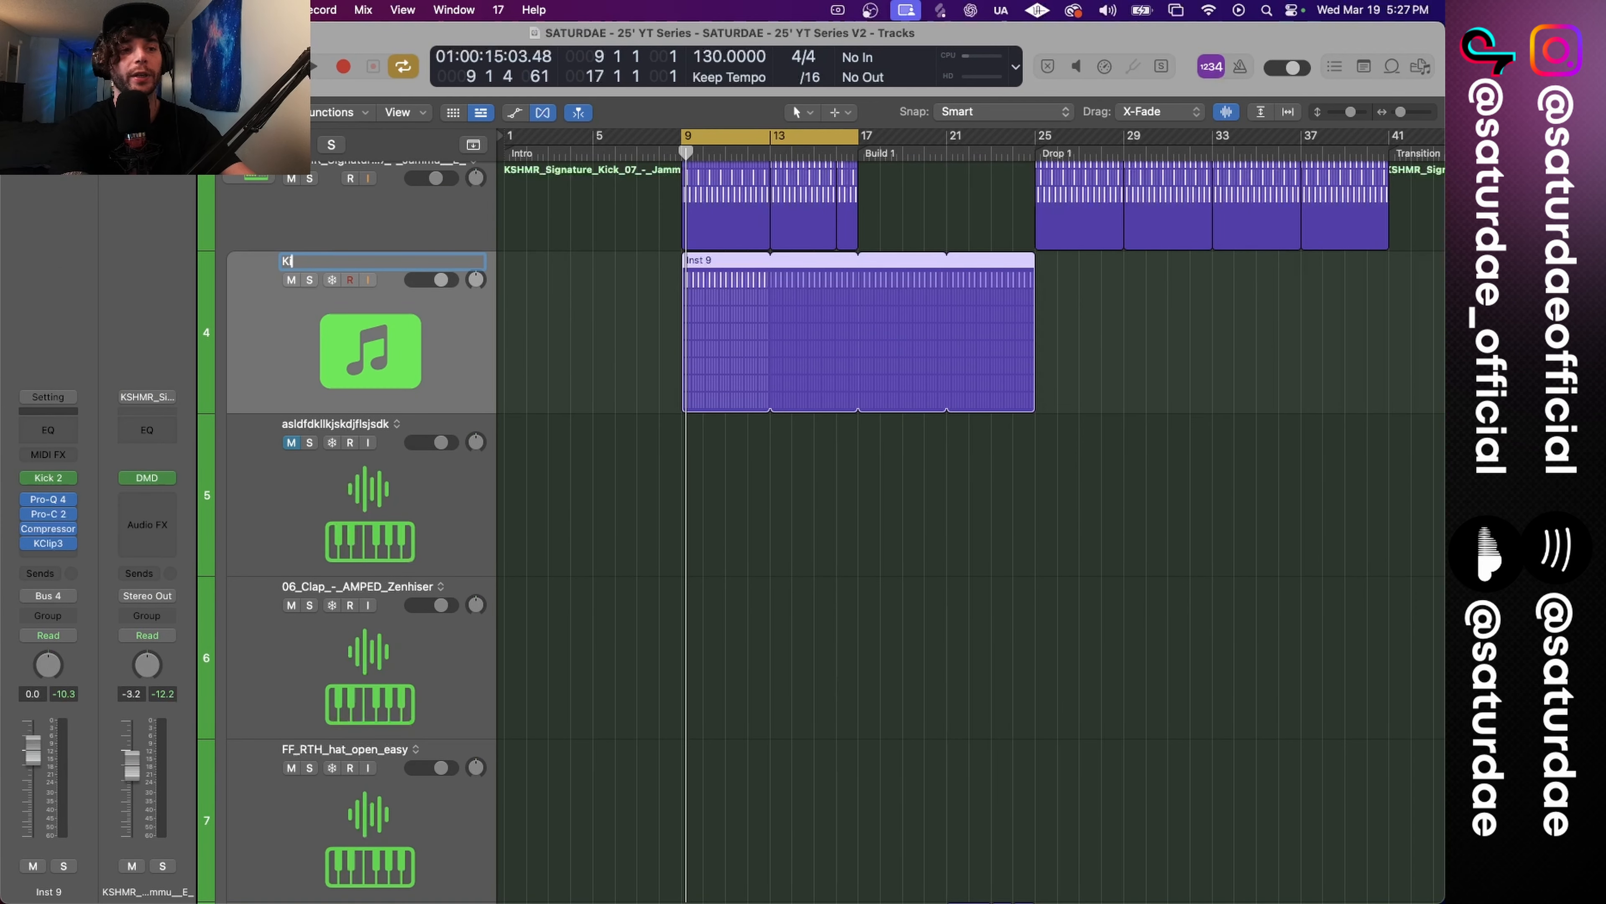
type("ck 2")
key("Return")
Change the Kick 2 track's icon to the wooden kick drum from the Drums category.
key("super+Up")
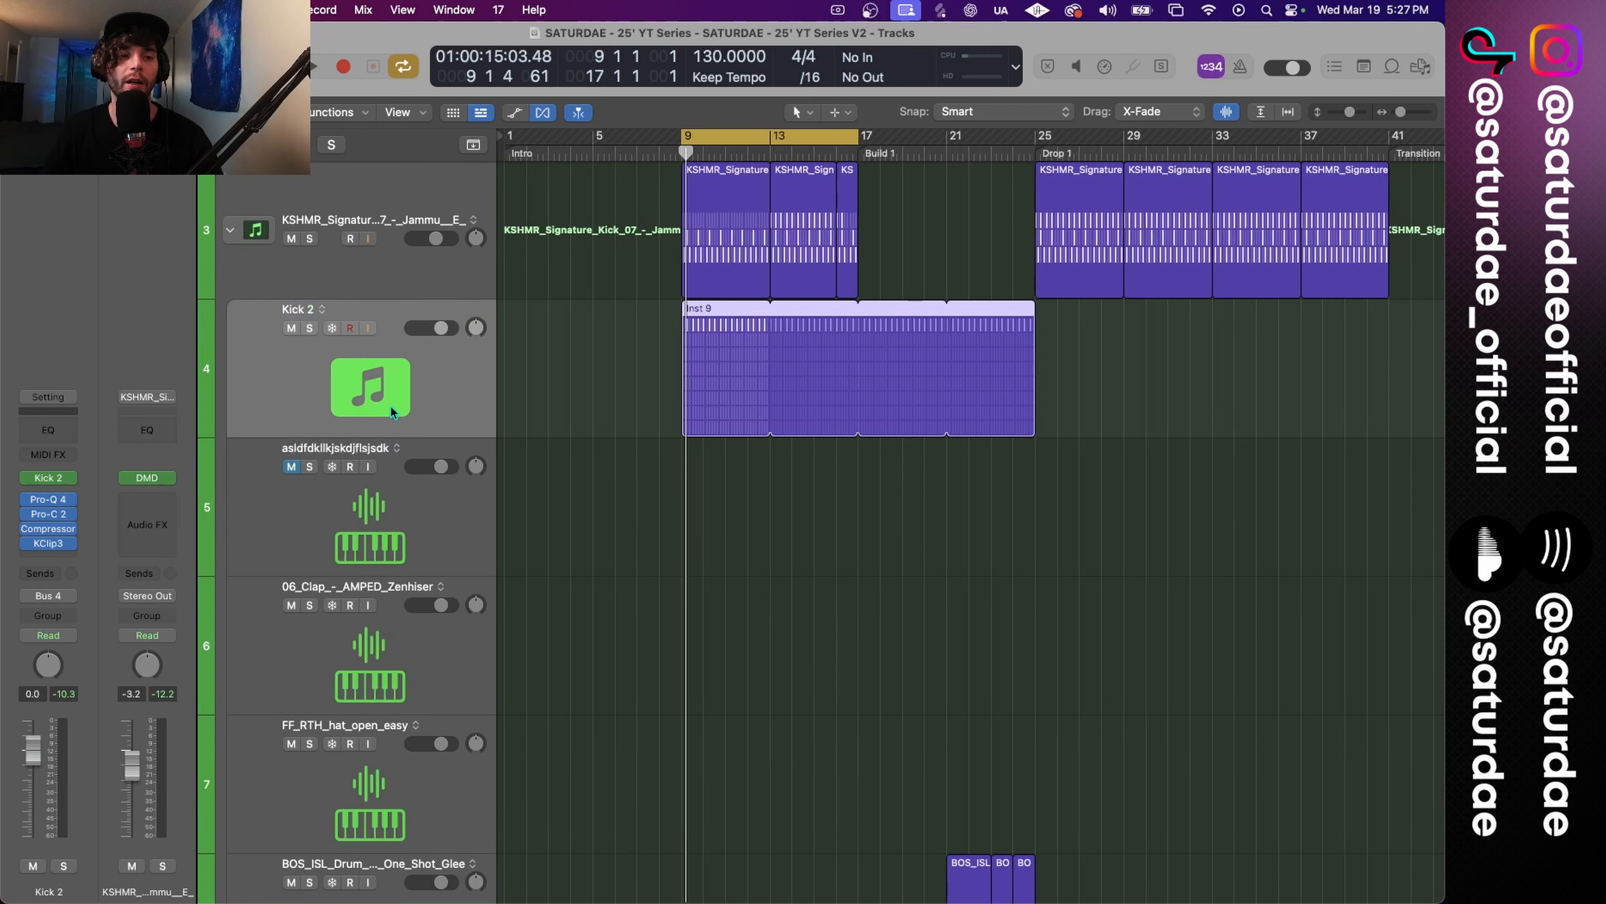
left_click(369, 388)
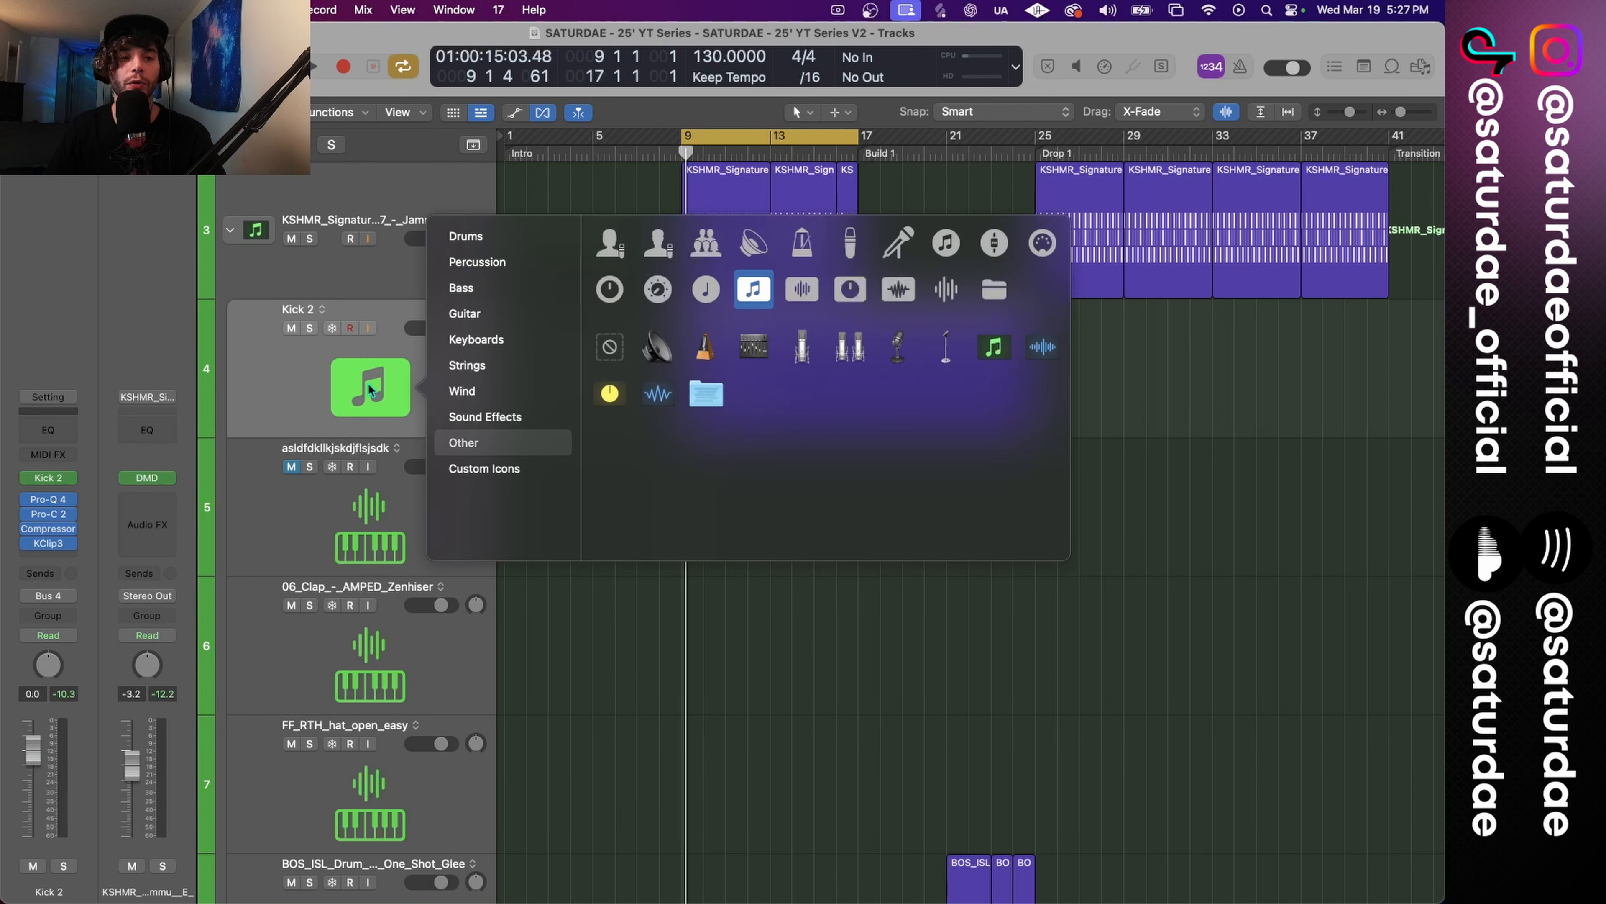
left_click(495, 237)
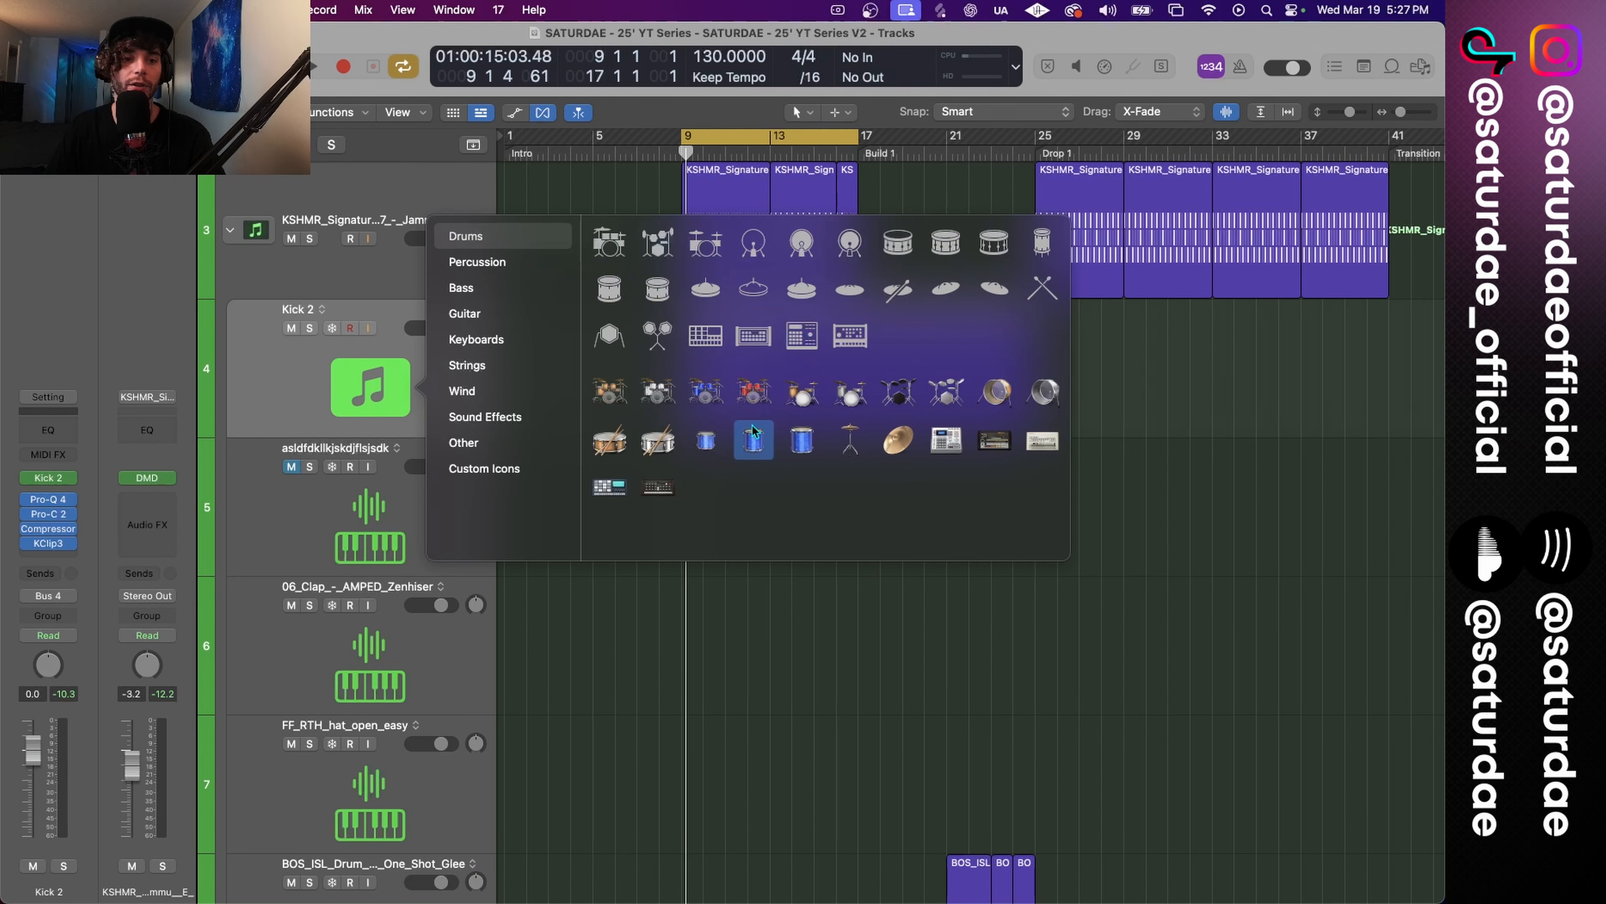
left_click(996, 393)
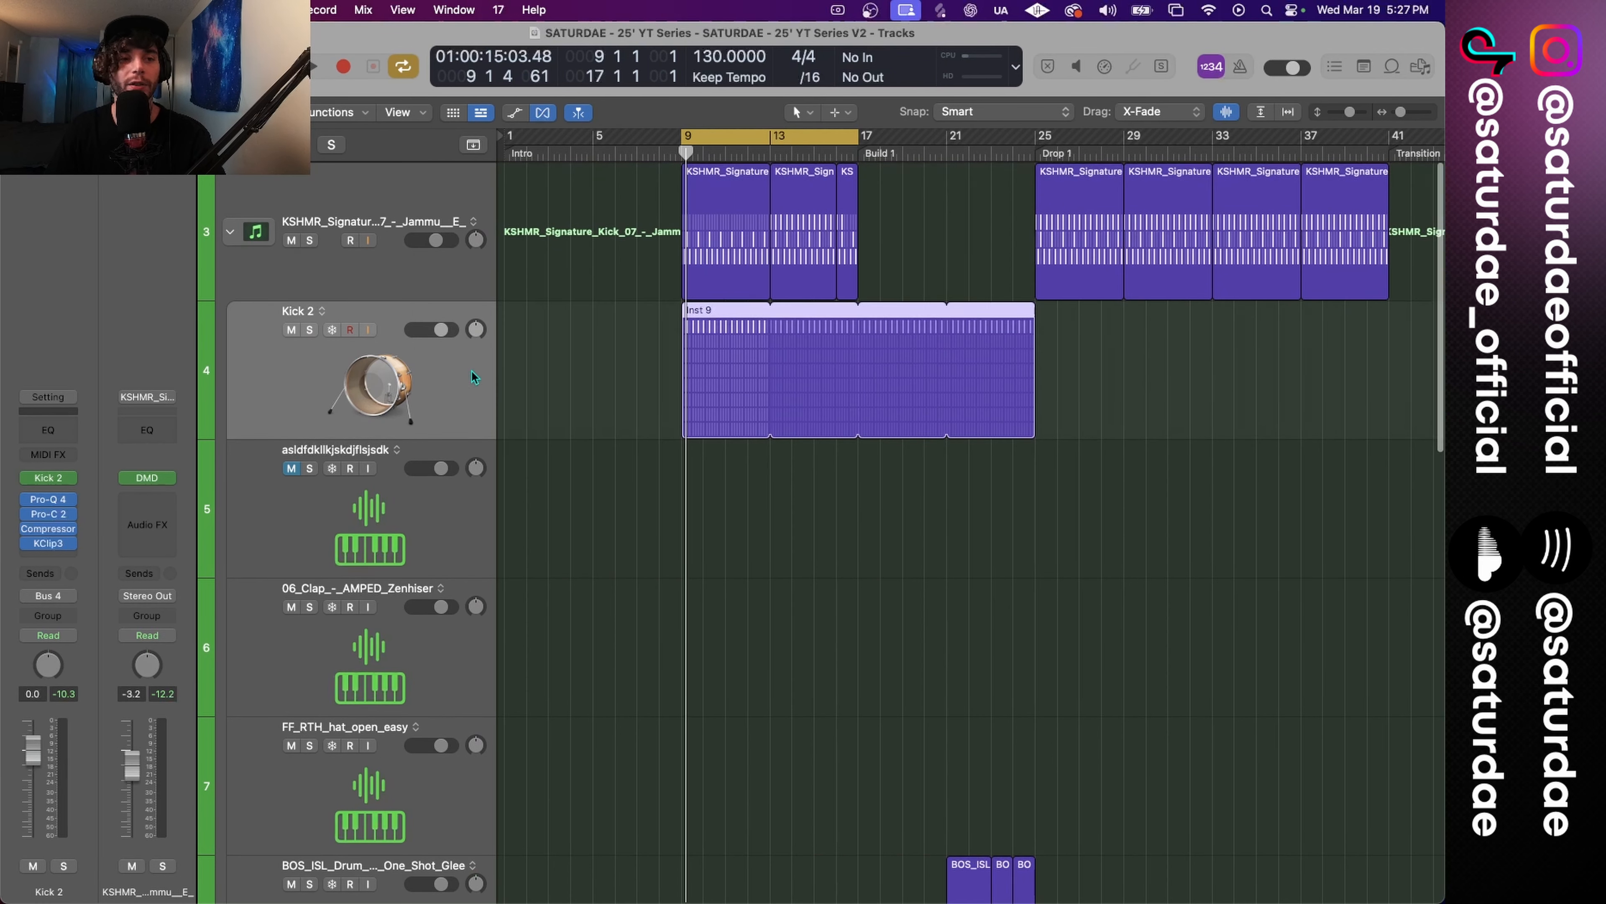
Select the KSHMR_Signature_Kick drum stack, then collapse and expand it to check that Kick 2 is grouped inside.
key("super+Down")
key("super+Down")
key("super+Down")
left_click(285, 236)
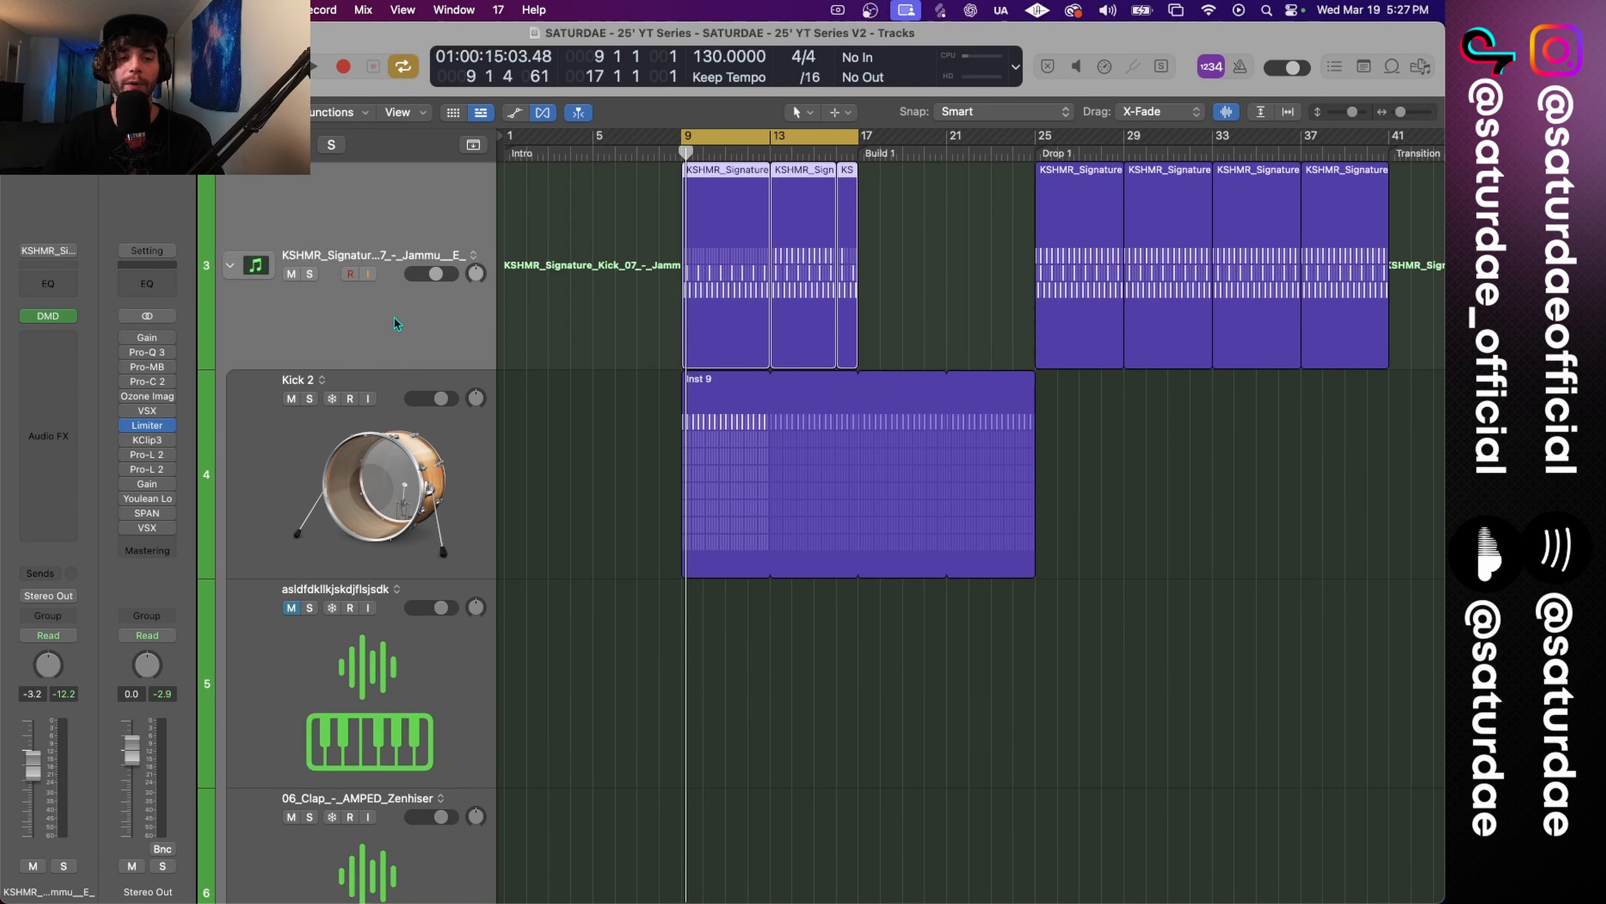
left_click(233, 268)
left_click(233, 268)
left_click(233, 268)
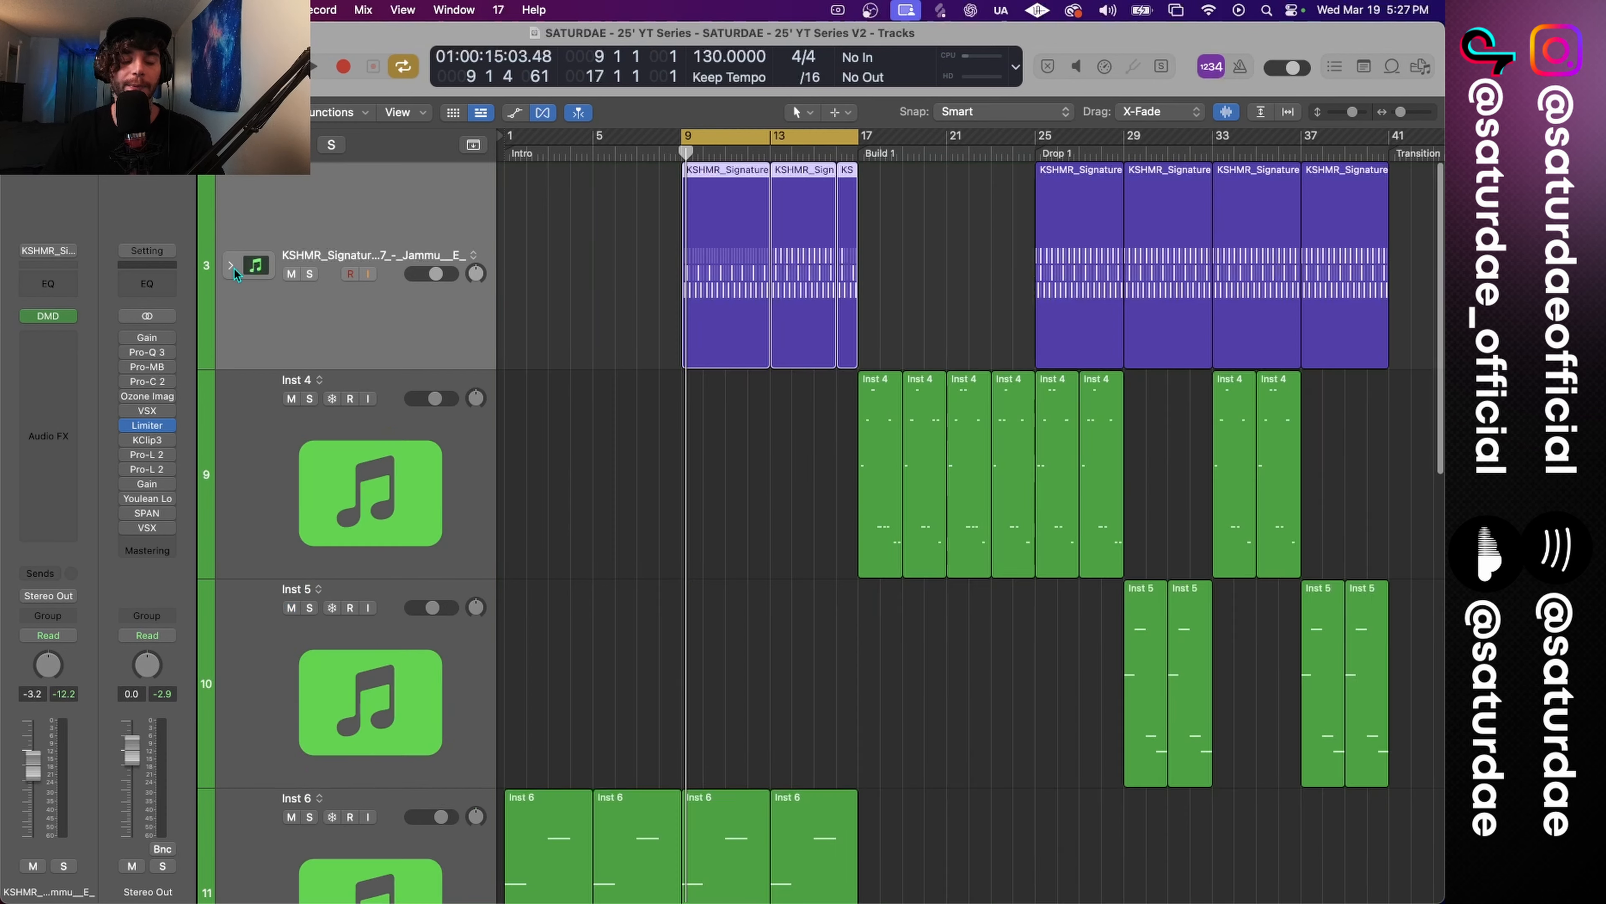
left_click(233, 268)
key("super+Up")
key("super+Up")
Select the Kick 2 track and open its output routing options to check the bus assignment.
left_click(356, 381)
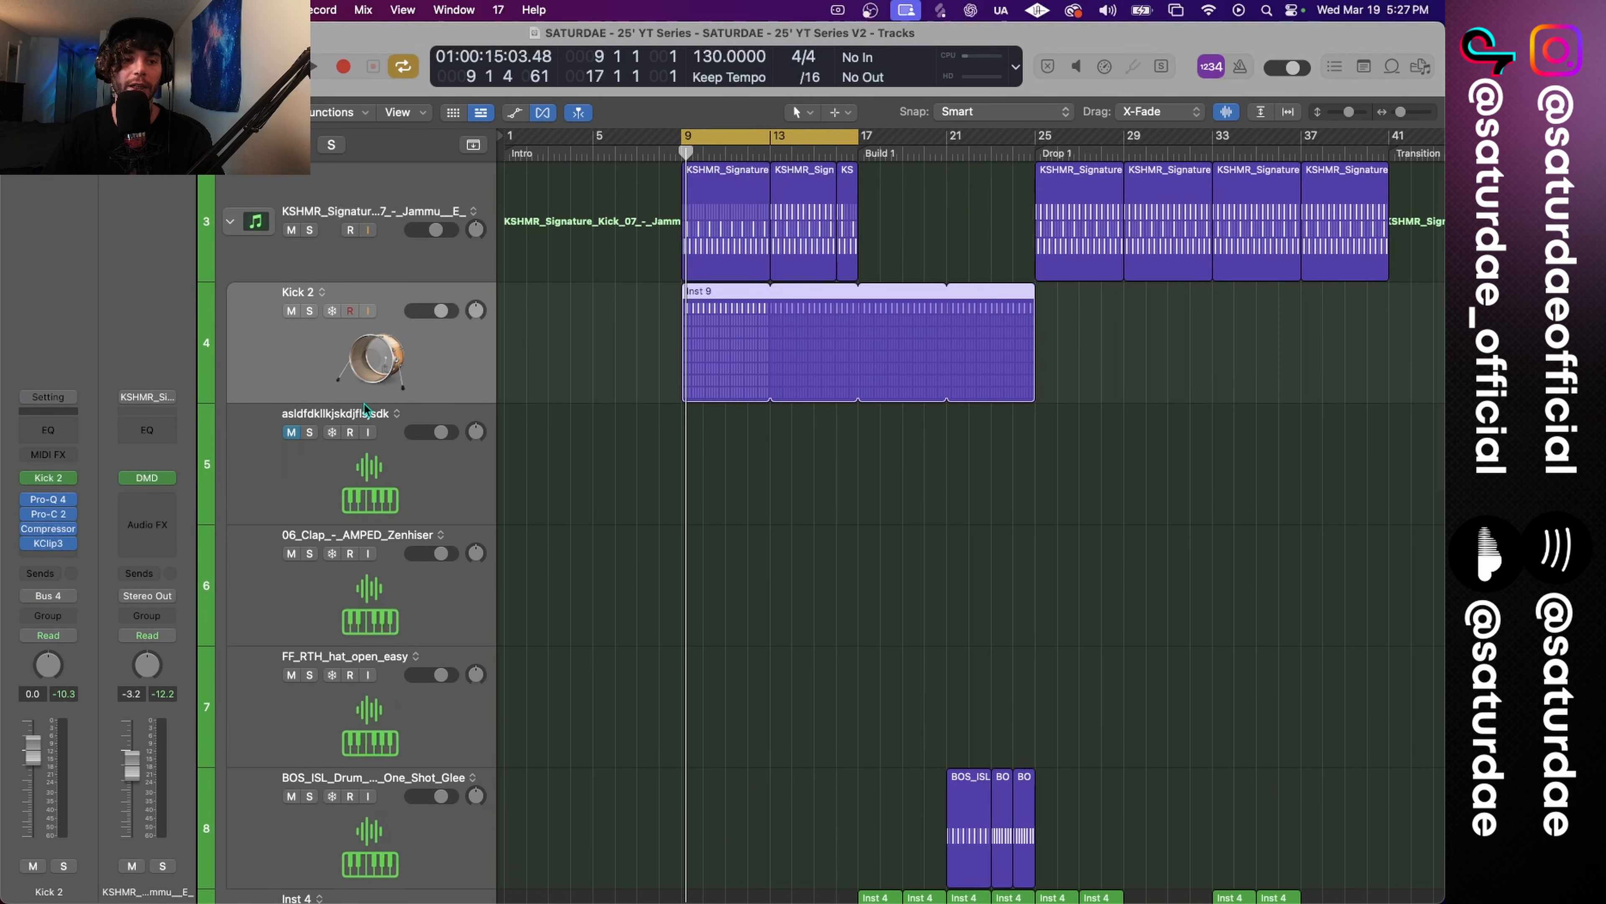
mouse_move(375, 367)
left_mouse_down()
mouse_move(377, 457)
mouse_move(374, 365)
left_mouse_up()
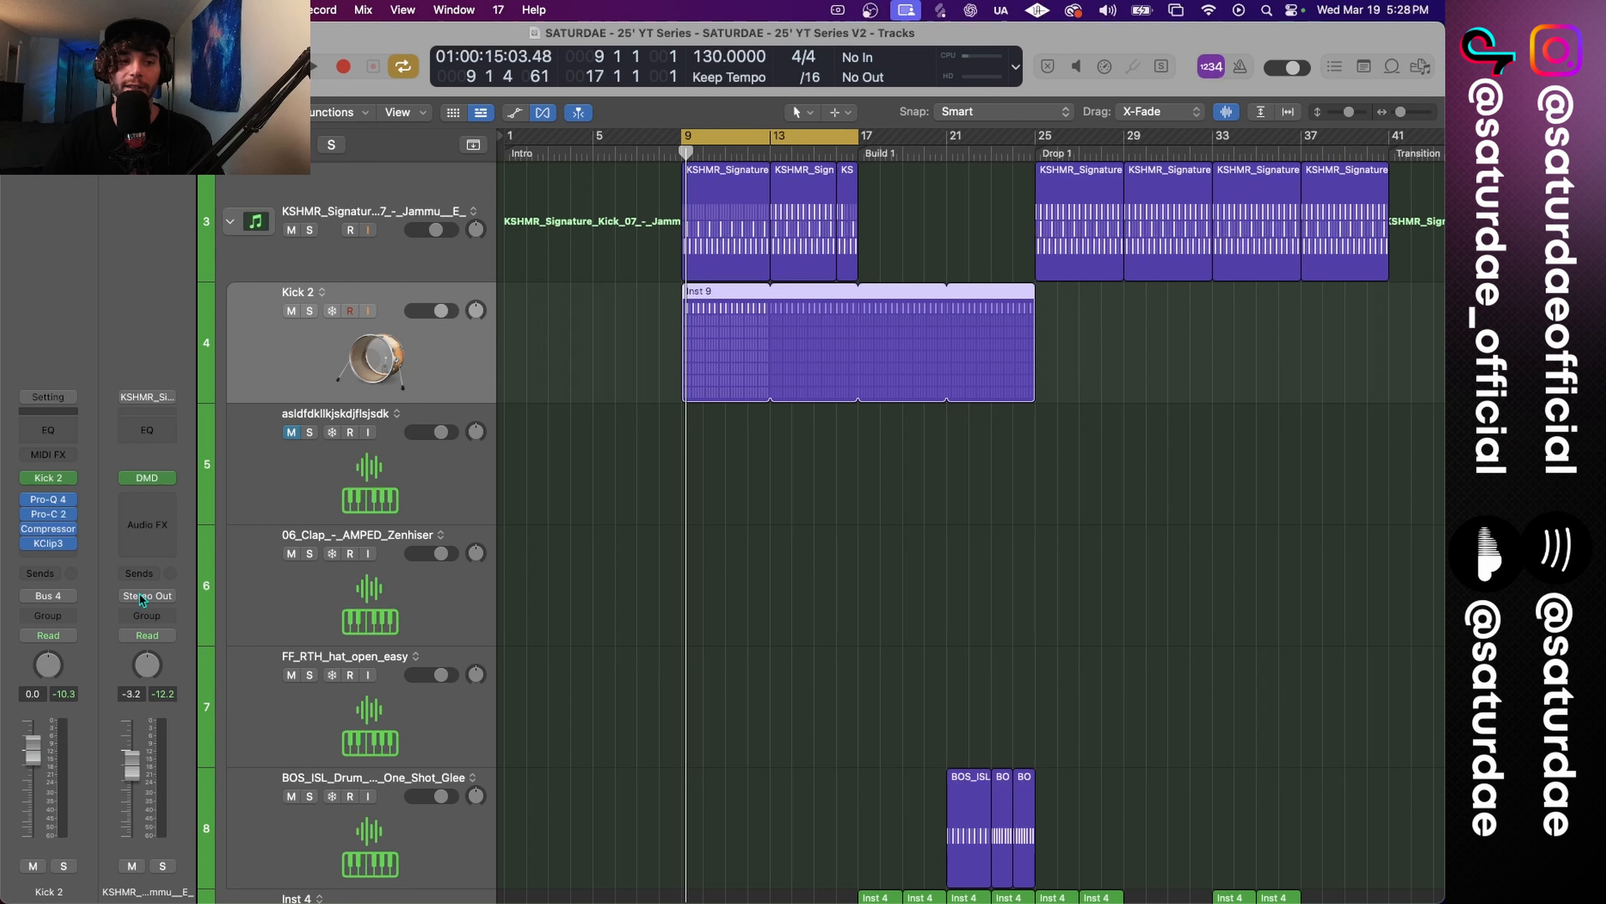
left_click(49, 595)
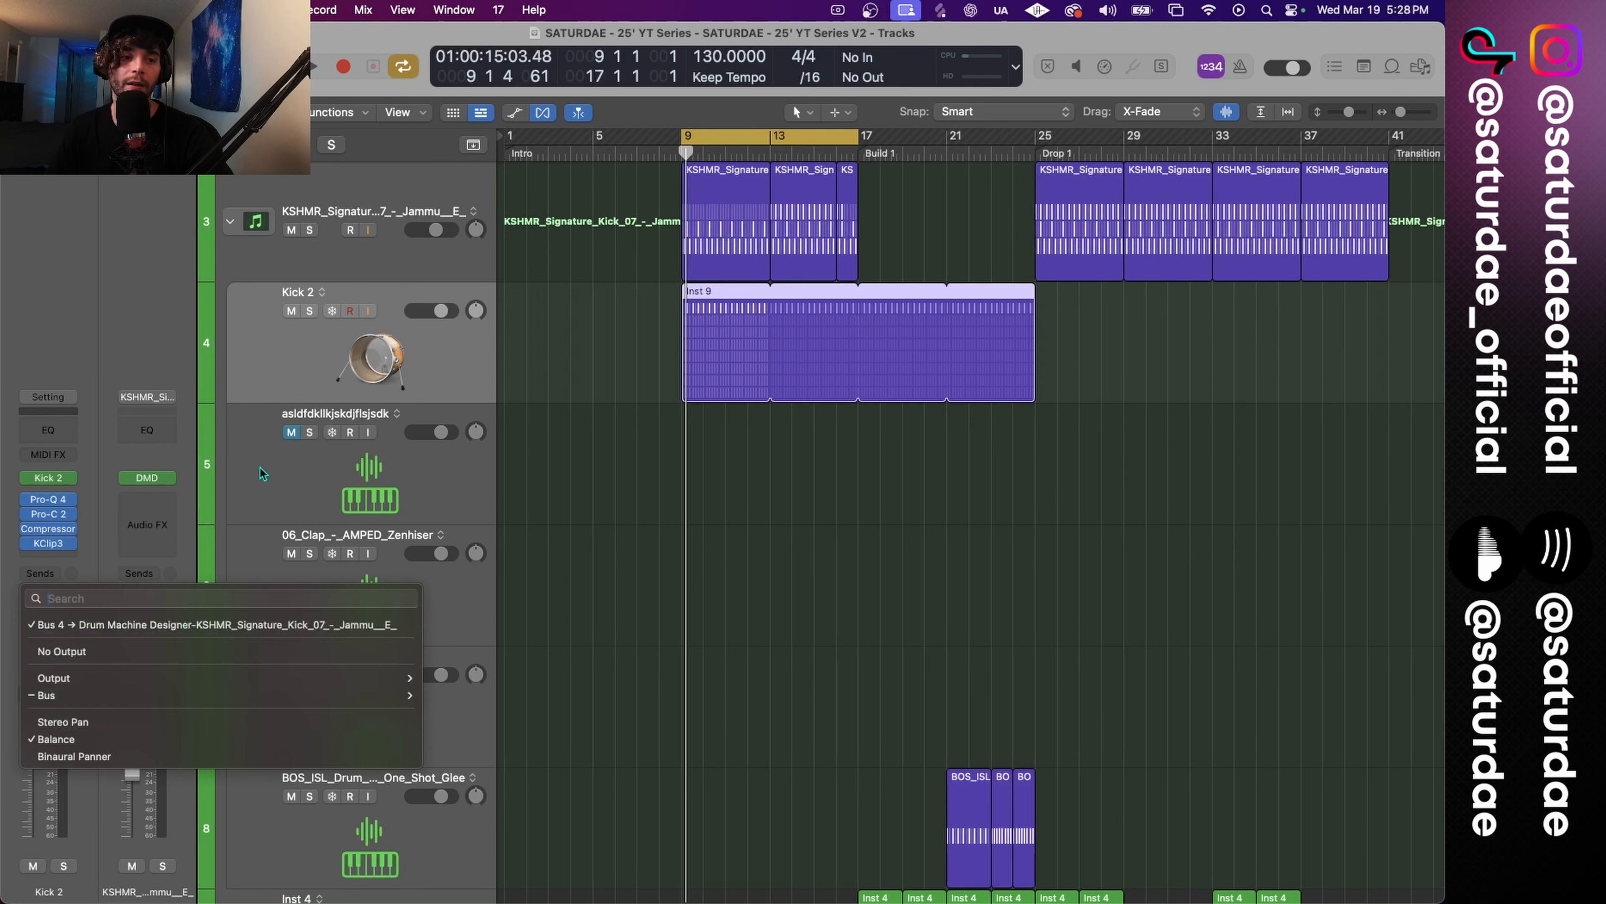
Compare the output routing of the Kick 2 track with the KSHMR_Signature_Kick drum stack and look through the available buses.
left_click(342, 387)
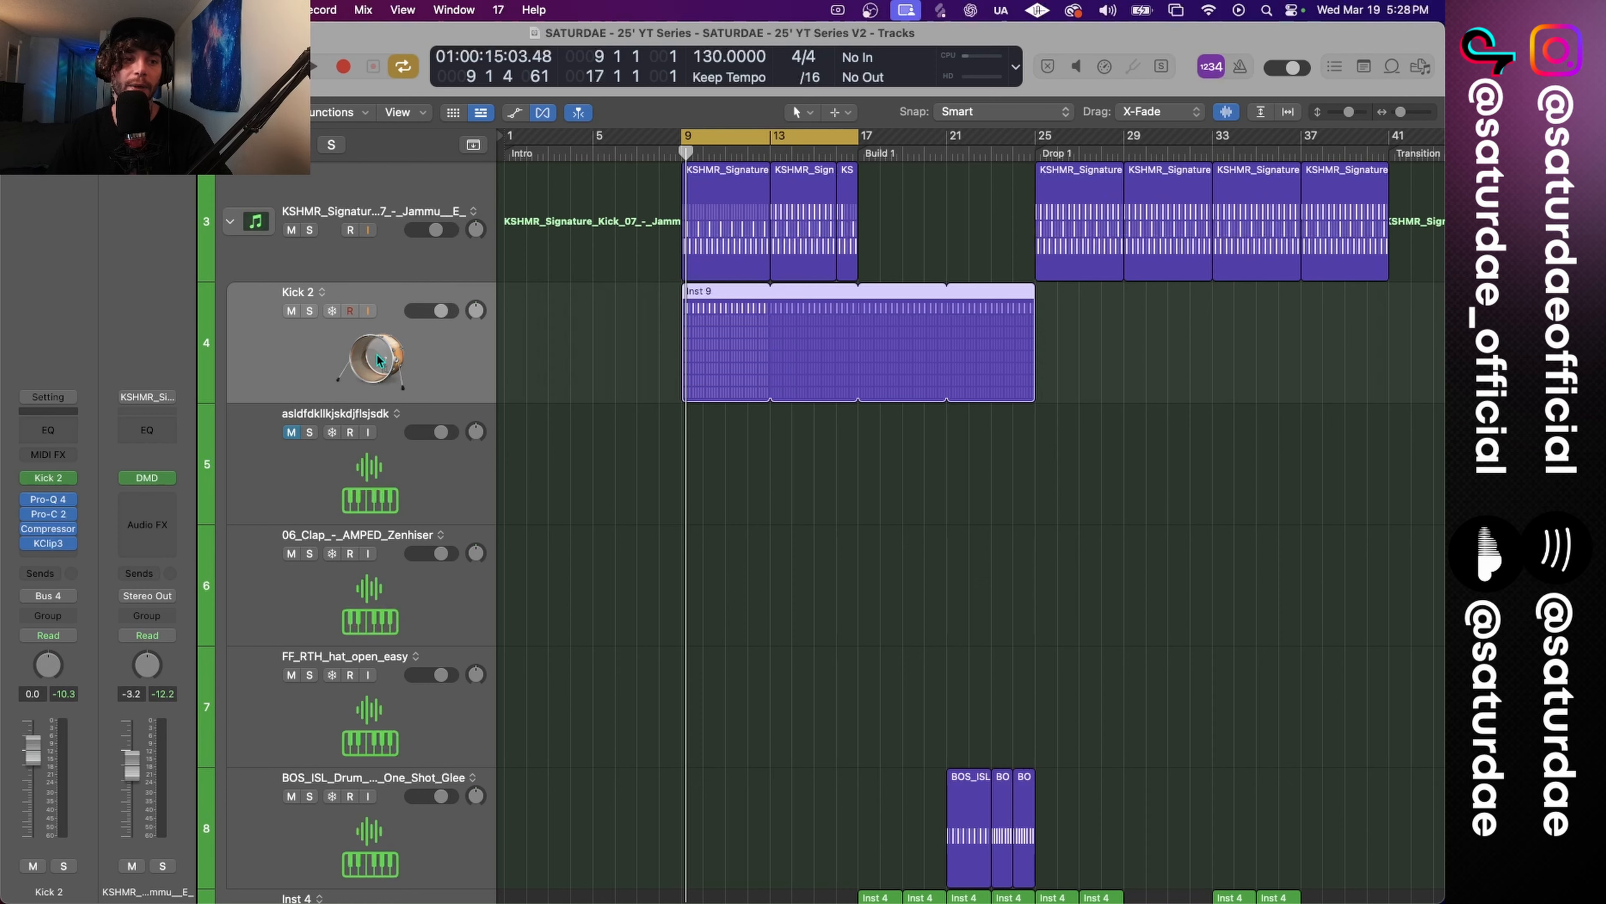
left_click(387, 215)
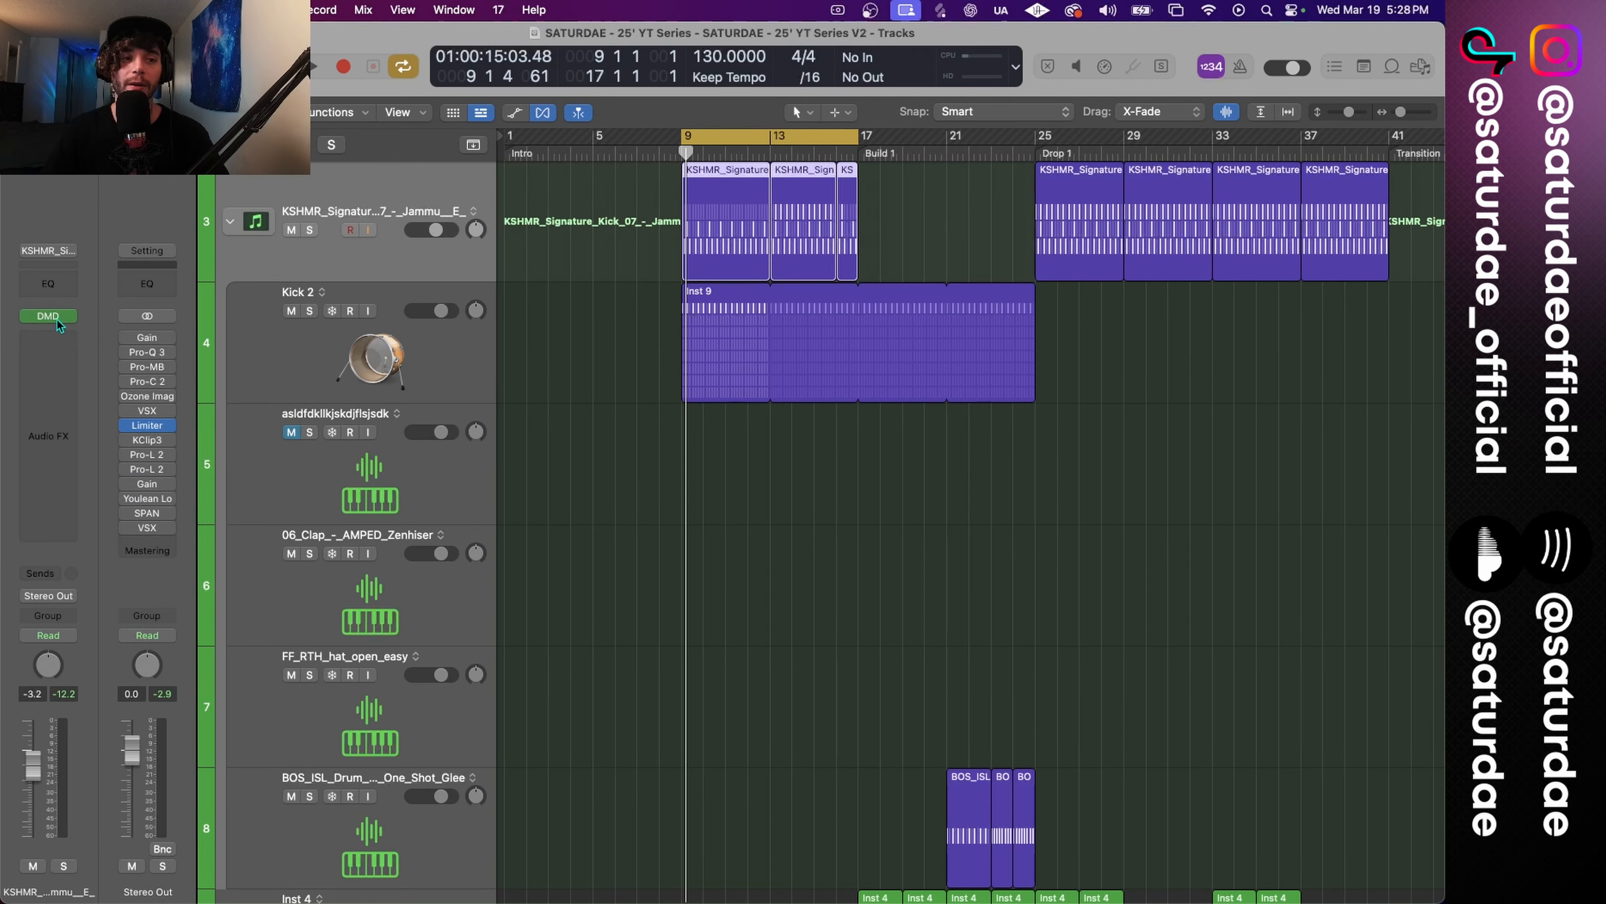
left_click(48, 596)
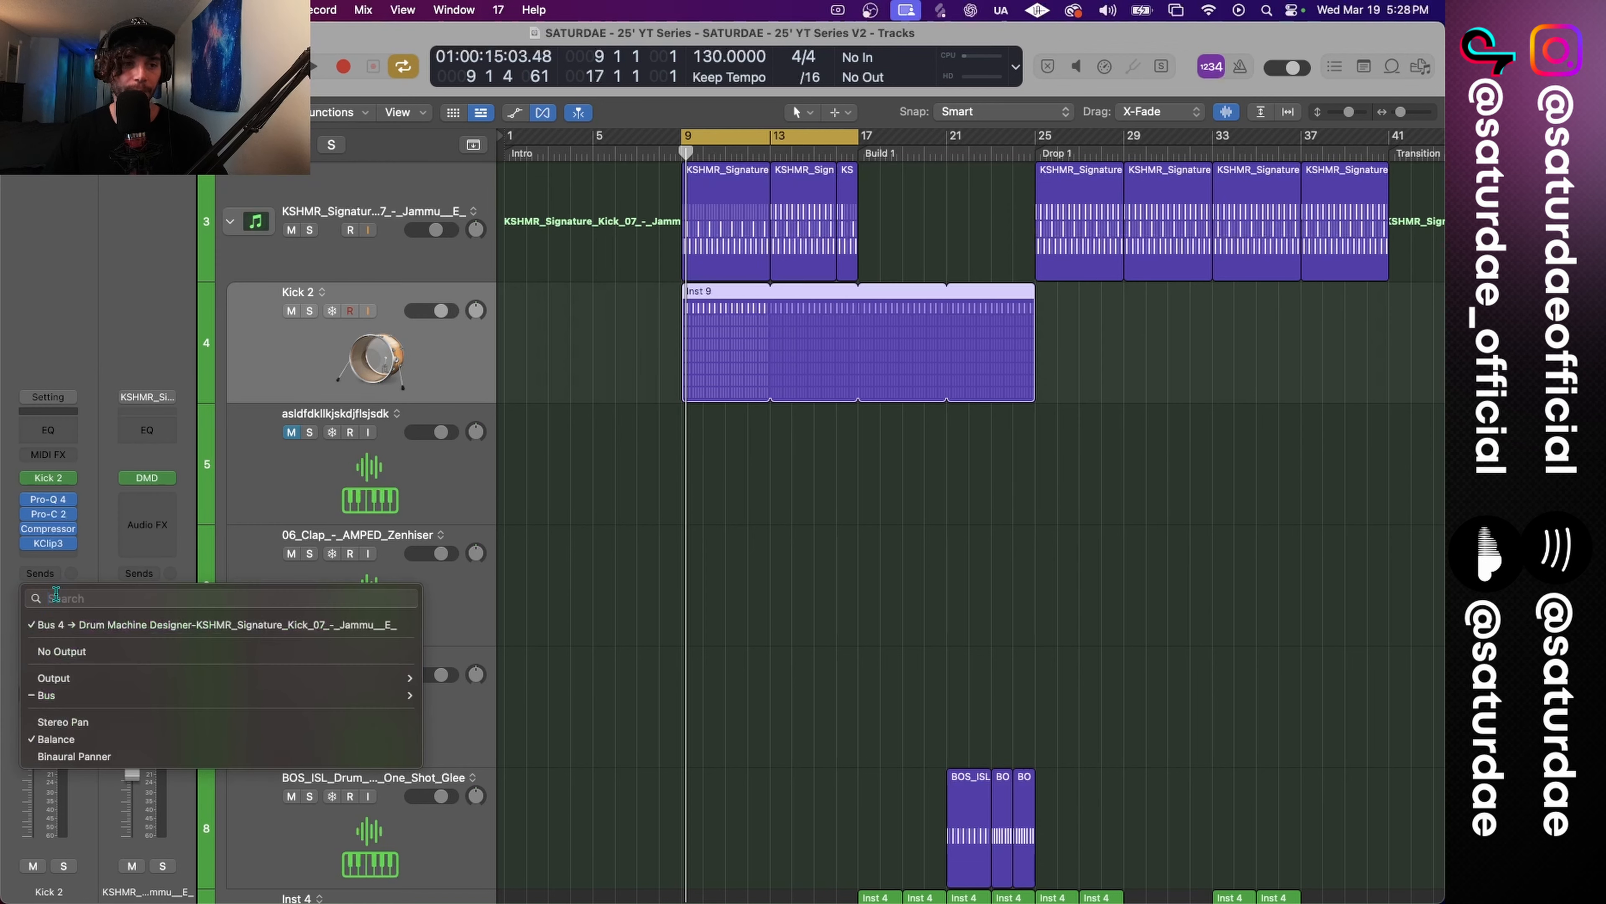
mouse_move(143, 695)
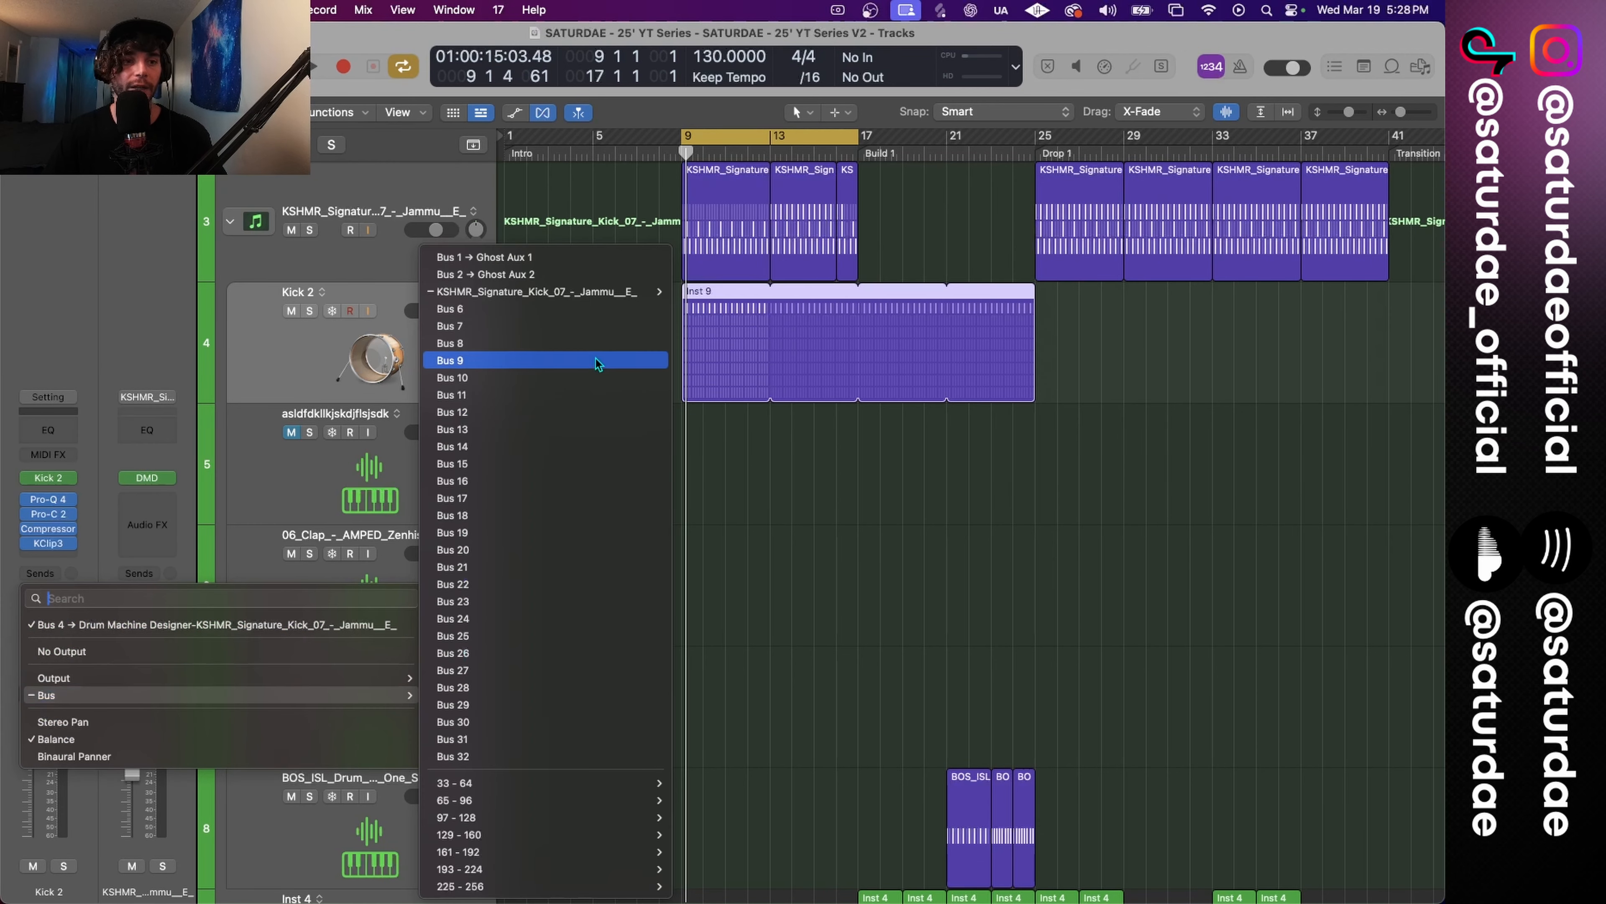
mouse_move(645, 291)
left_click(780, 310)
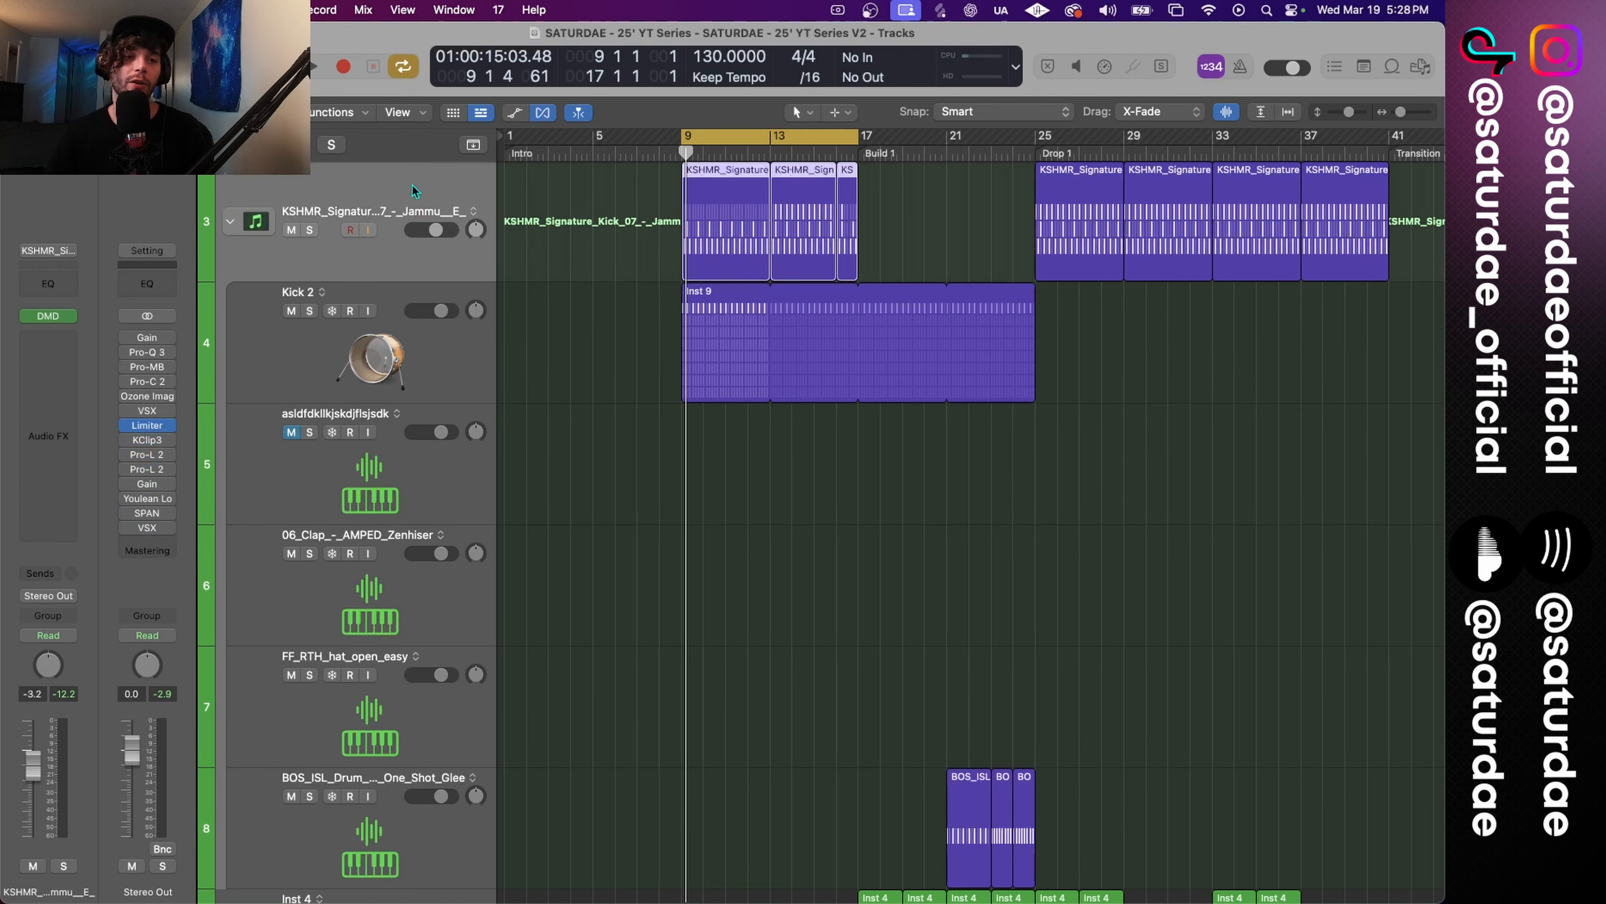
left_click(367, 315)
left_click(411, 256)
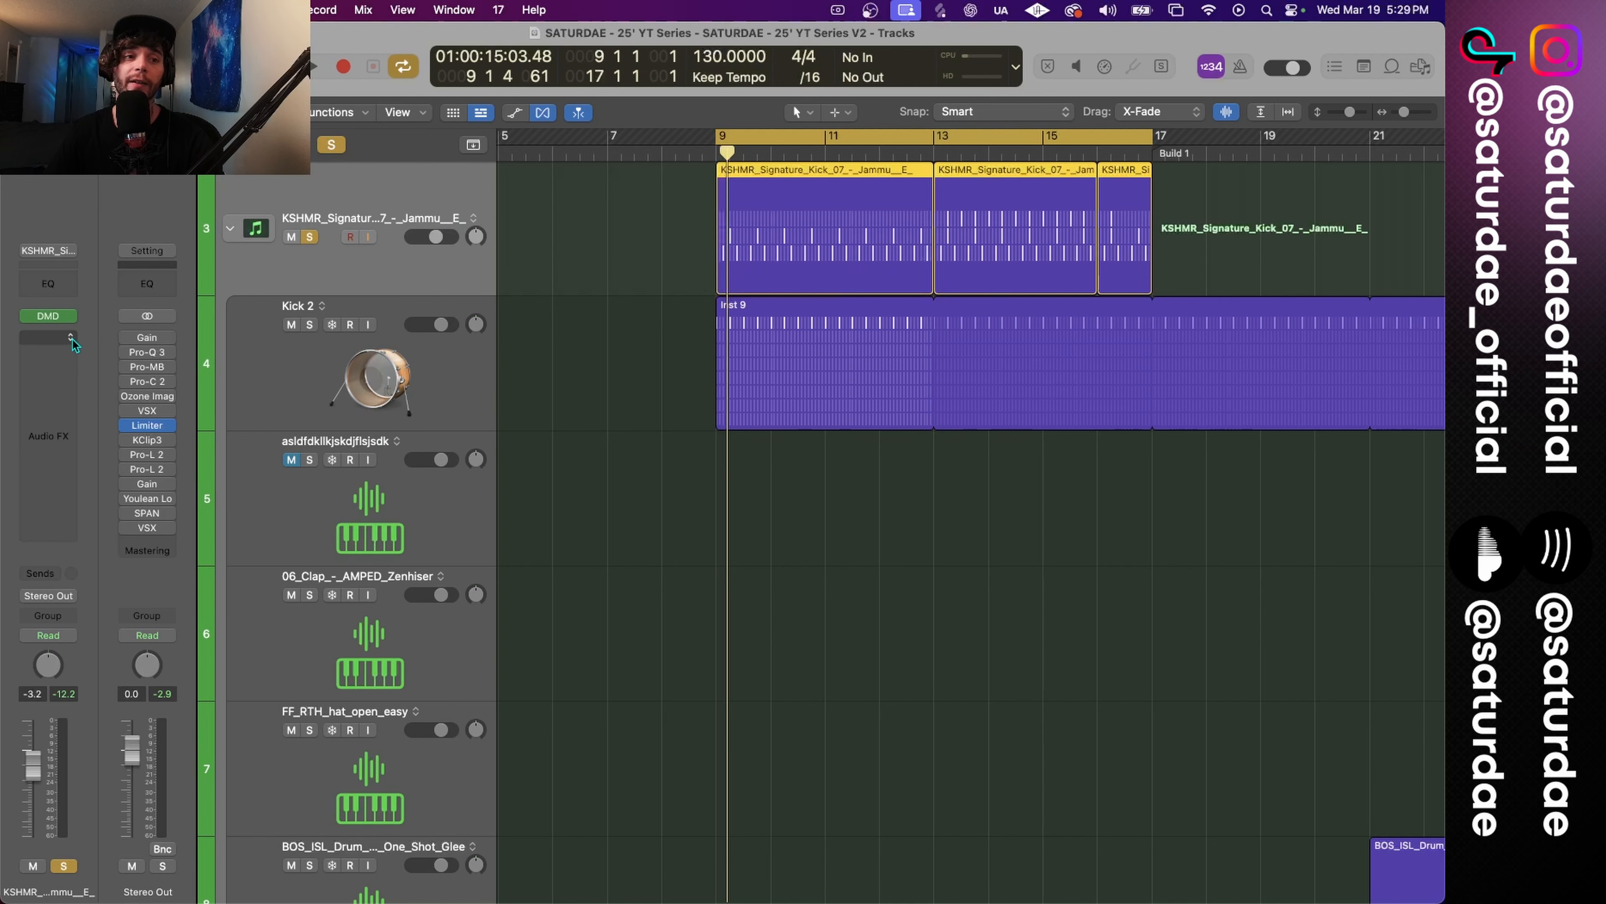
Select the drum stack's subtracks one after another, down to Inst 4, to examine their channel strips.
key("super+Up")
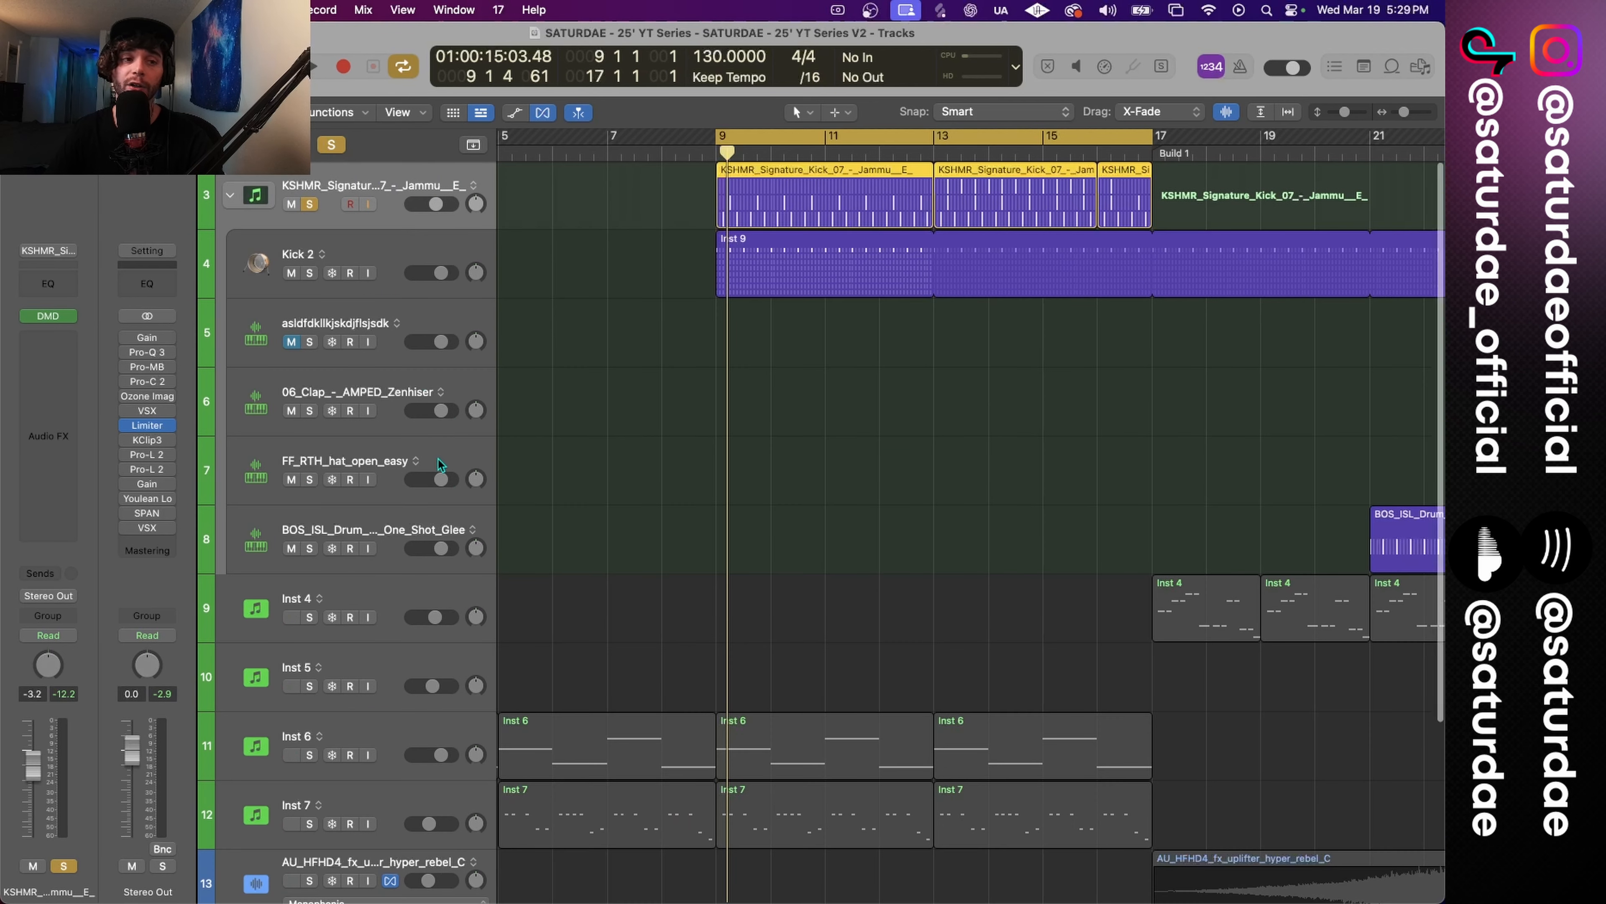
key("super+Down")
left_click(417, 573)
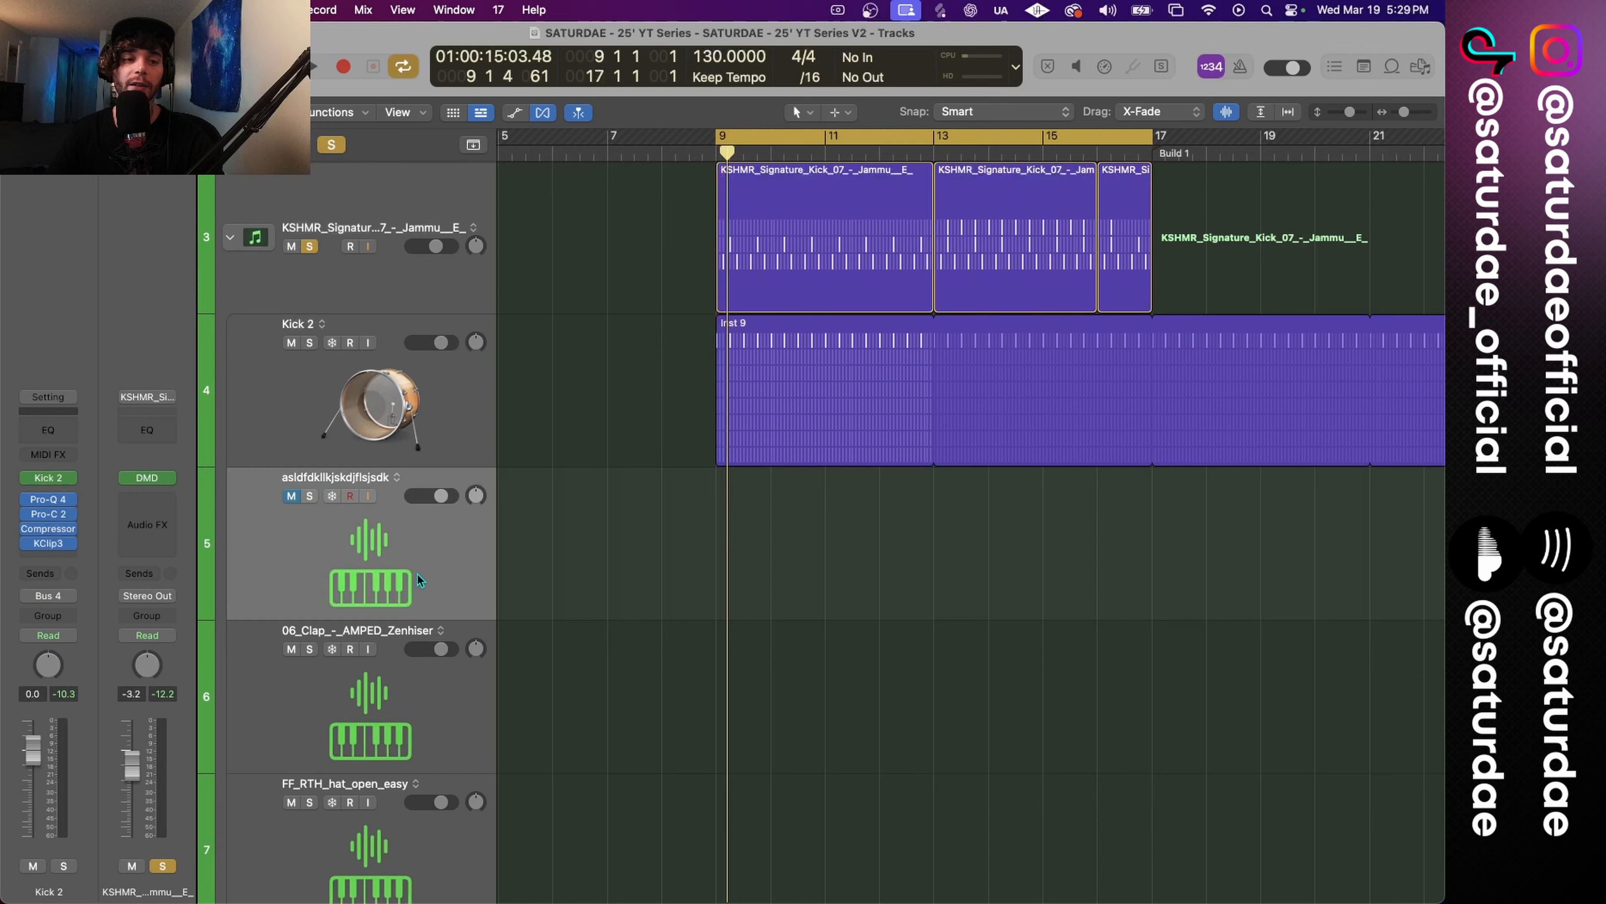
left_click(422, 721)
scroll(423, 720, "down", 2)
left_click(418, 668)
scroll(419, 666, "down", 3)
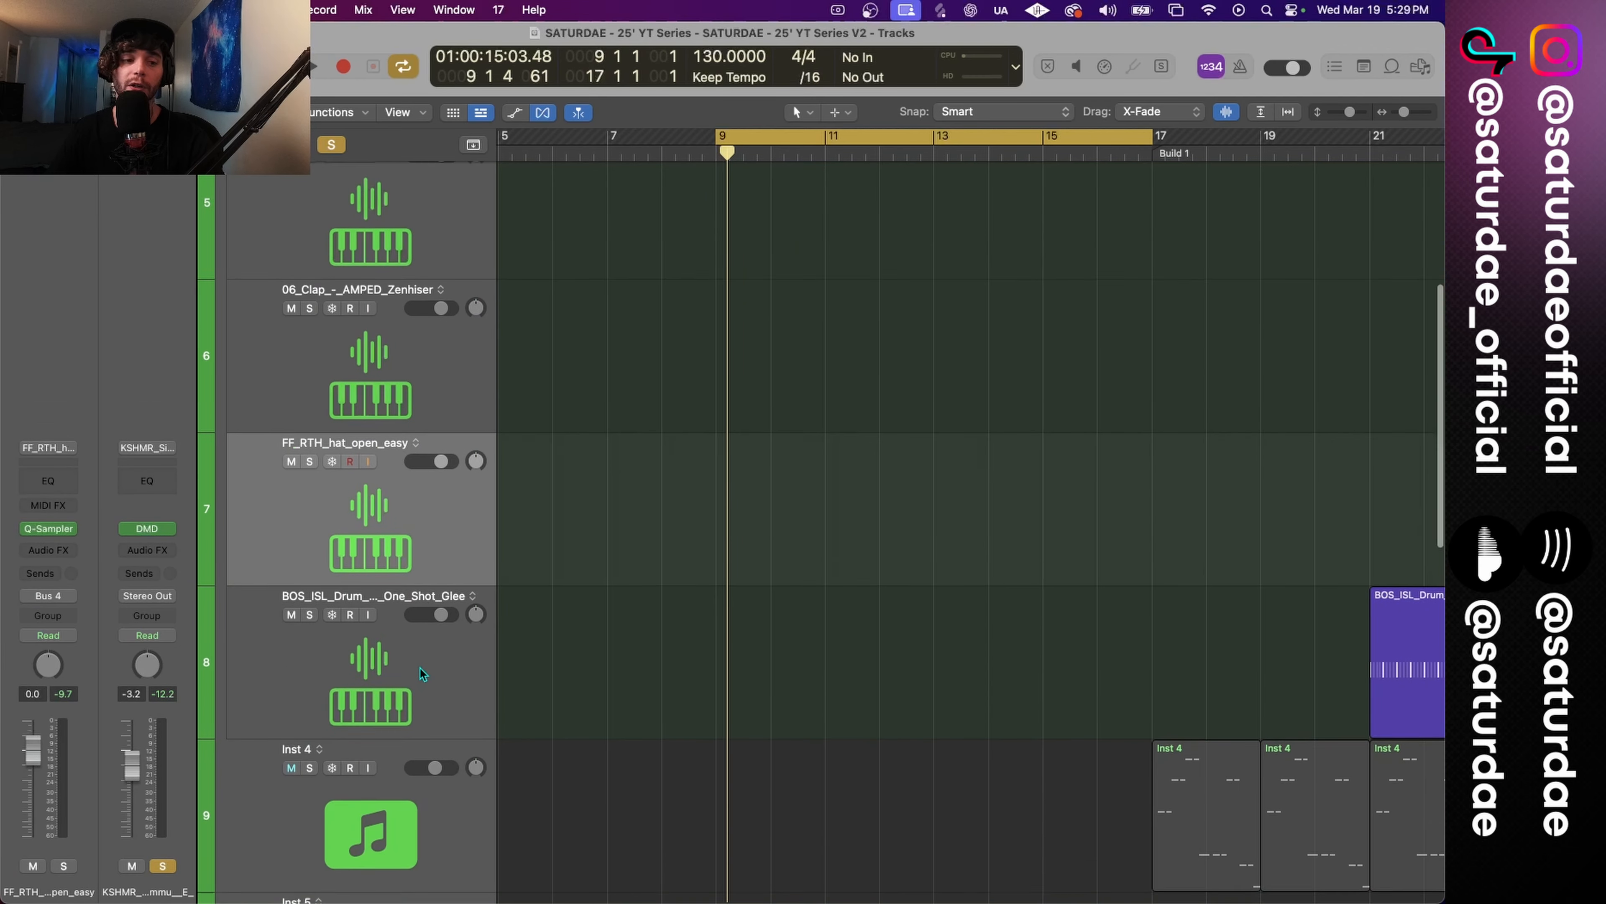
left_click(416, 663)
left_click(427, 771)
scroll(688, 524, "up", 5)
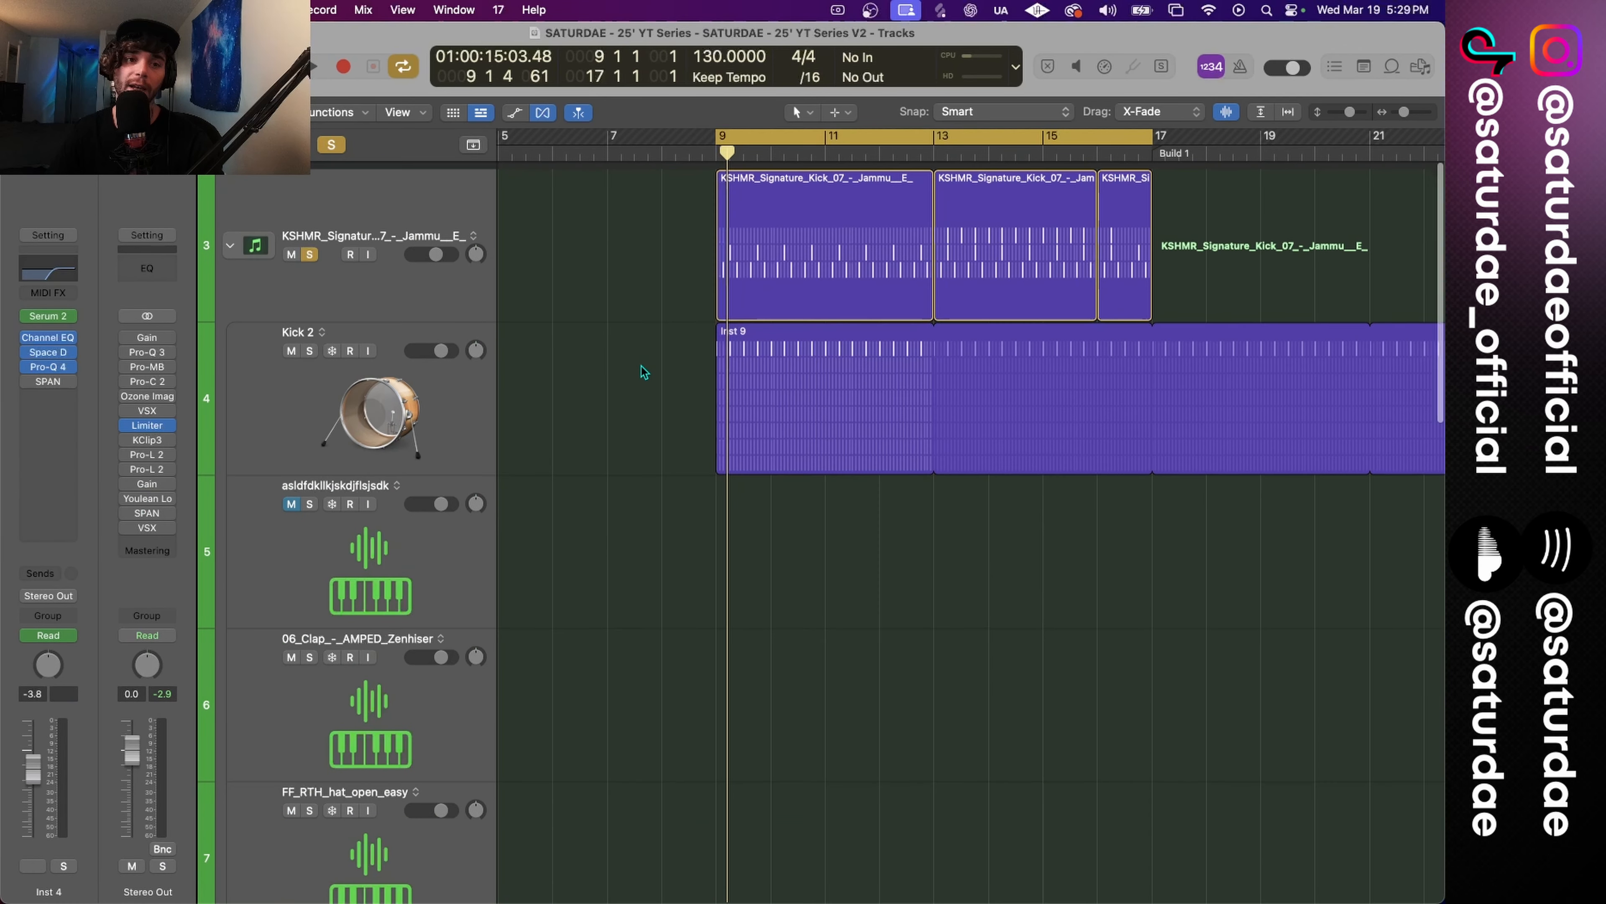
Insert Pro-Q 4 on the drum stack, audition a 12 dB/oct low cut at 176.21 Hz, and delete that band.
left_click(445, 204)
left_click(71, 337)
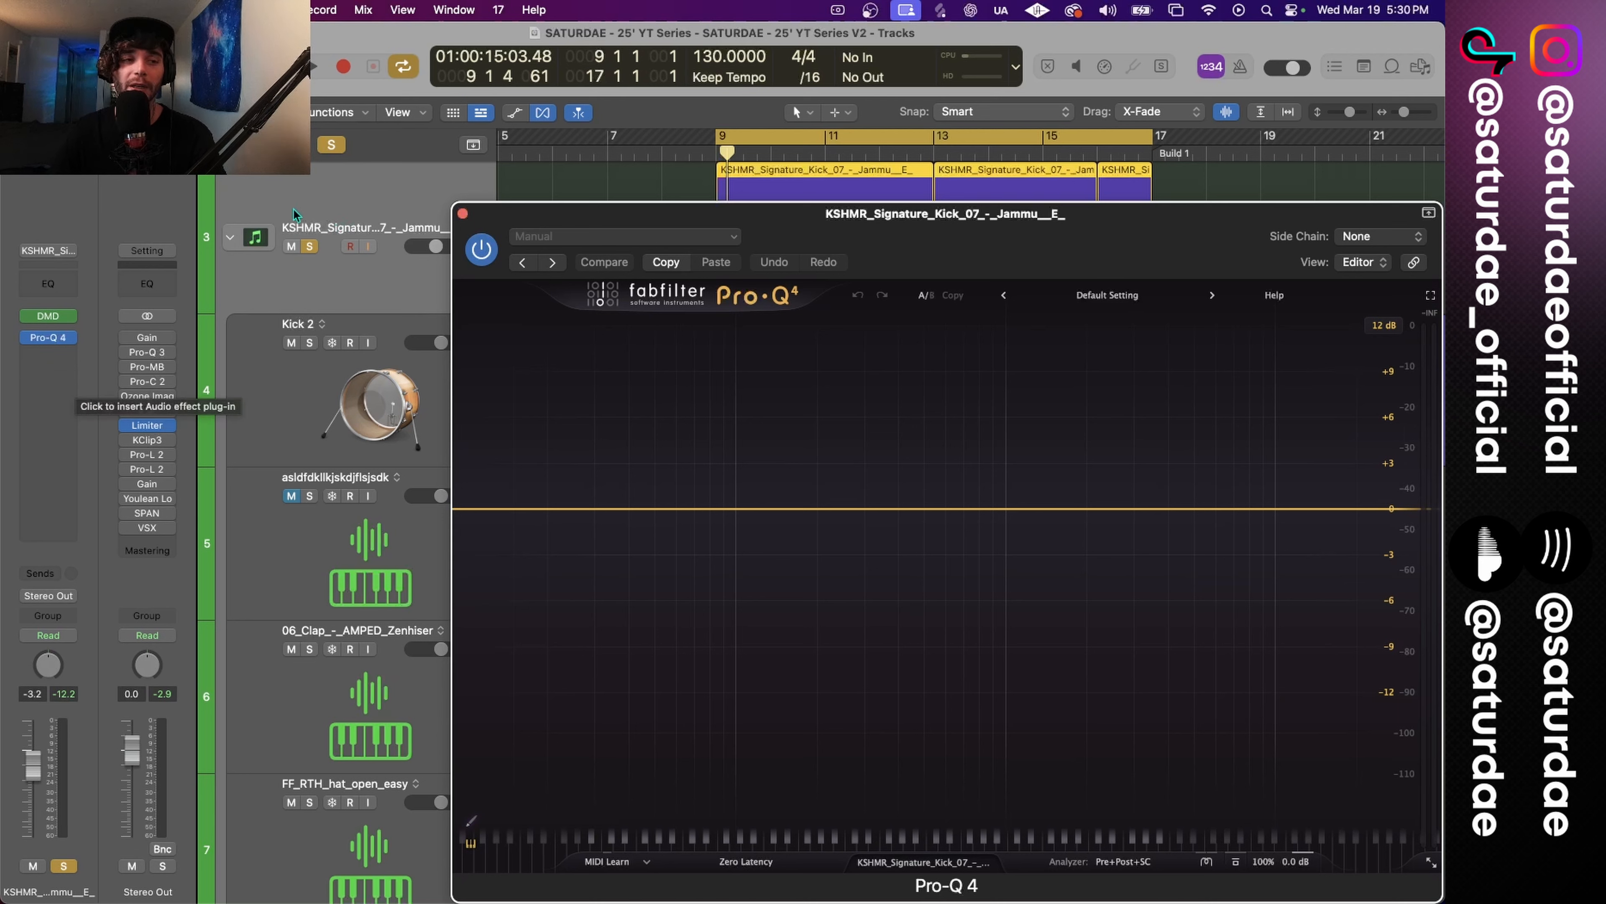
left_click(486, 508)
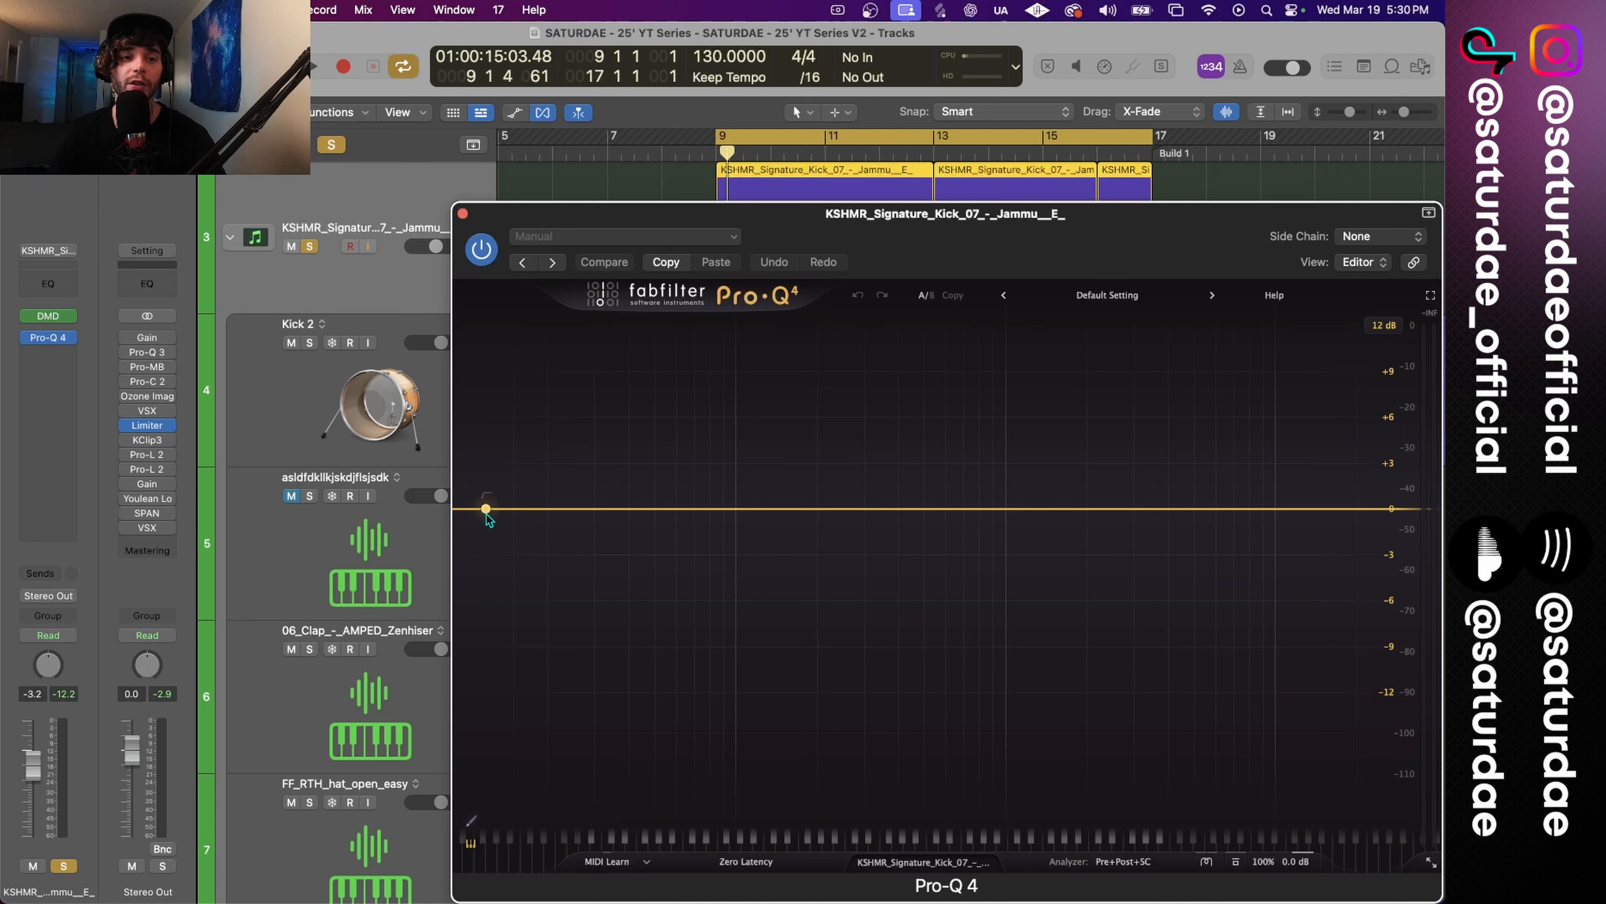
left_click_drag(487, 508, 802, 520)
key("space")
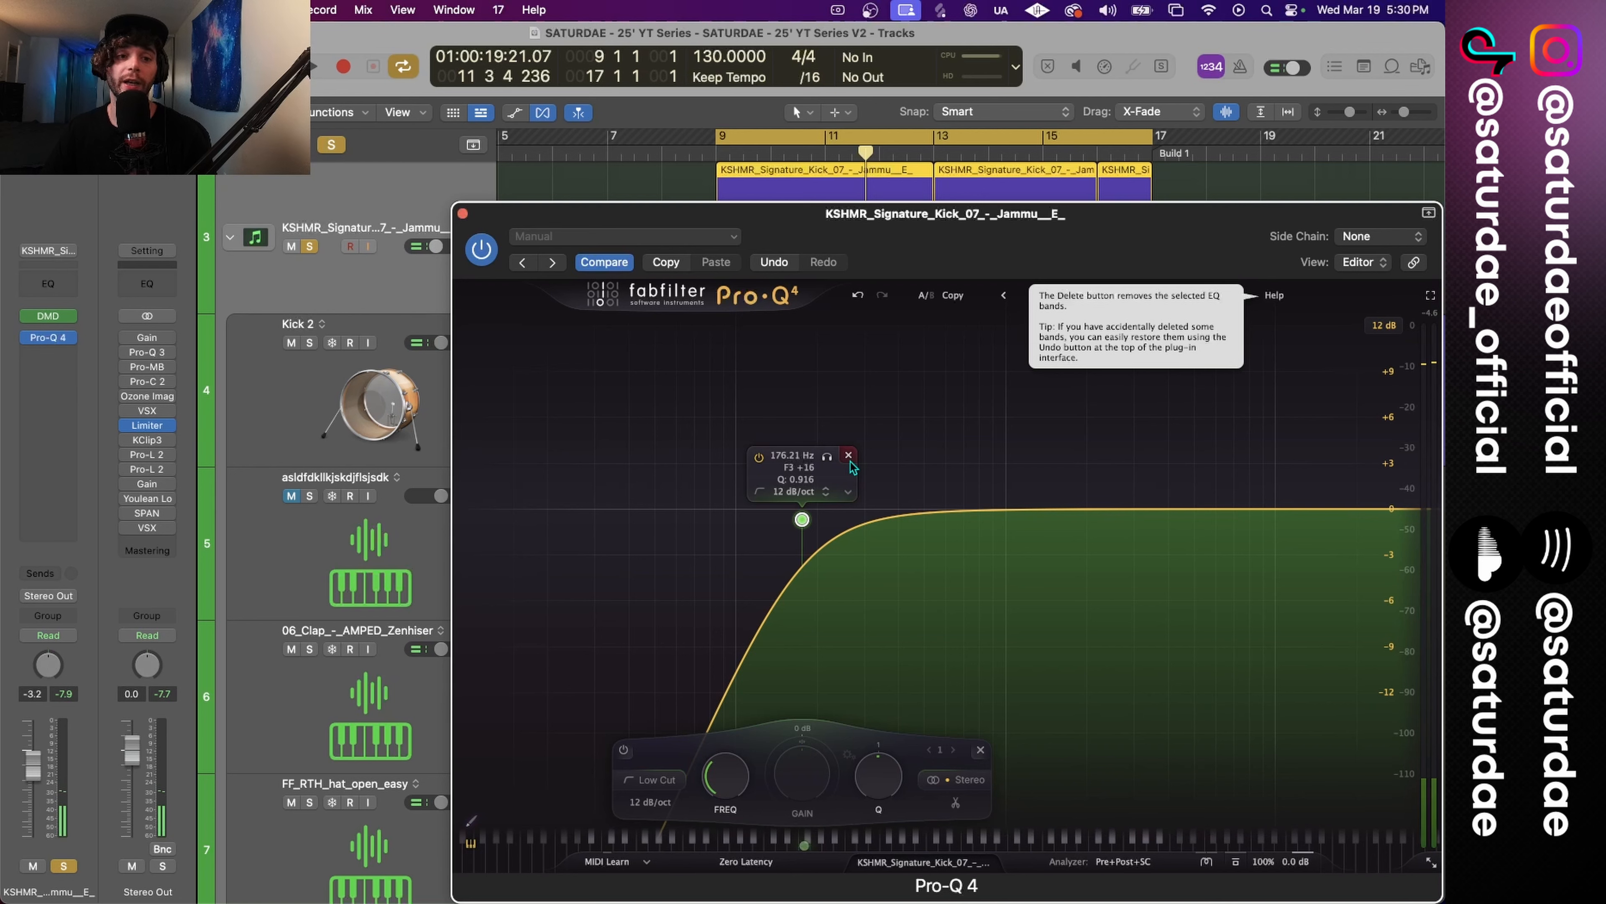
left_click(849, 455)
left_click(462, 213)
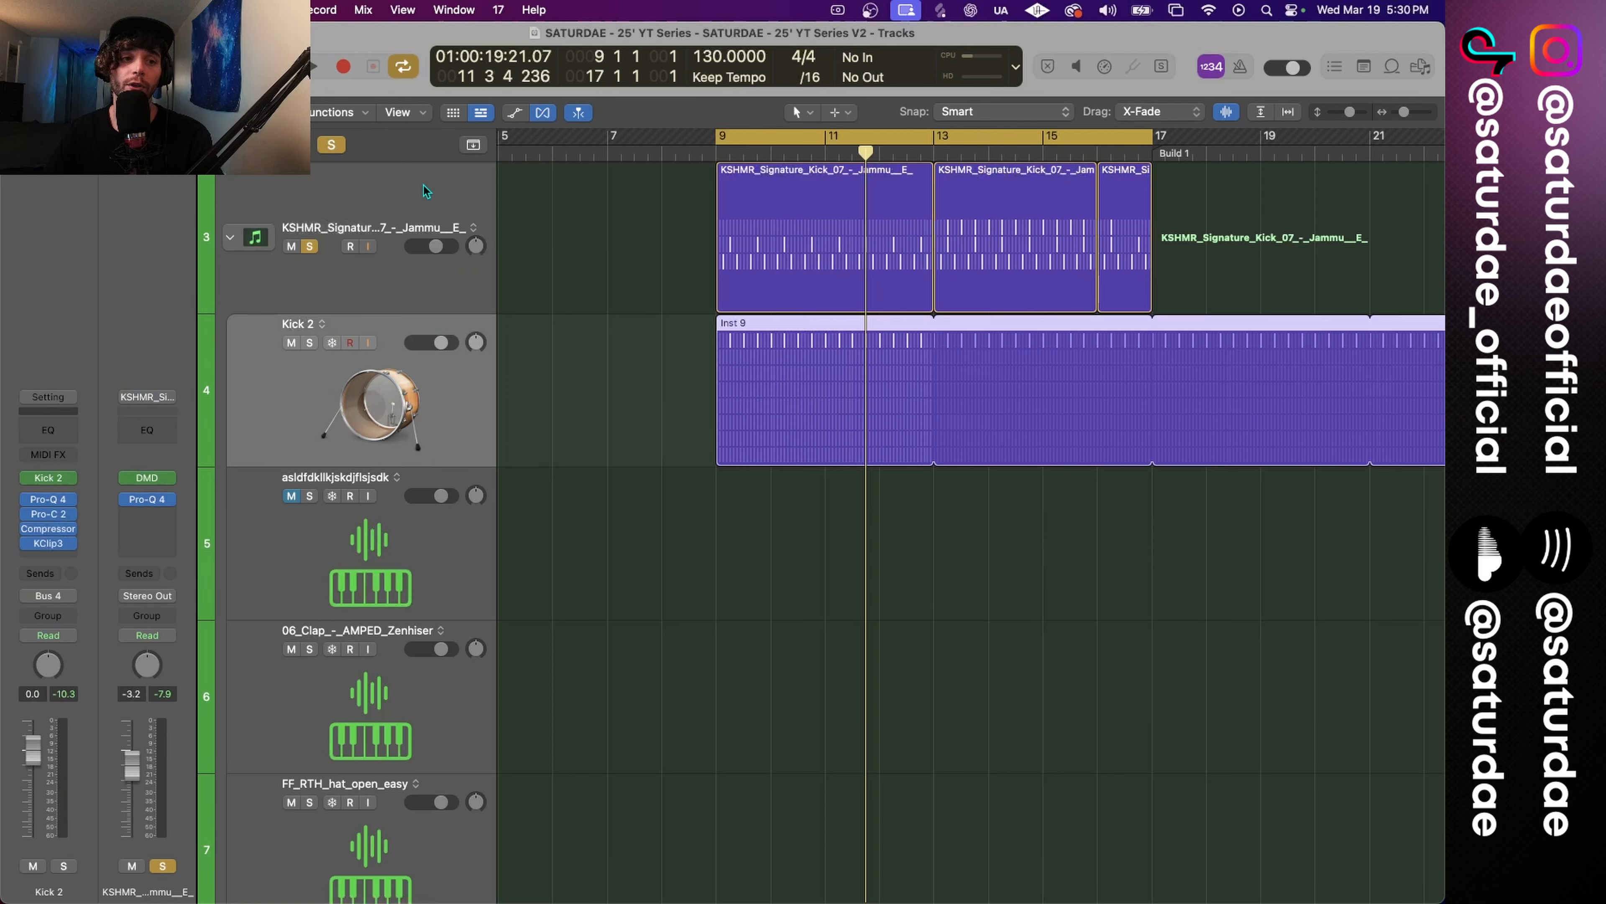
Play back the soloed drum stack and set its overall volume to 0.0 dB.
key("space")
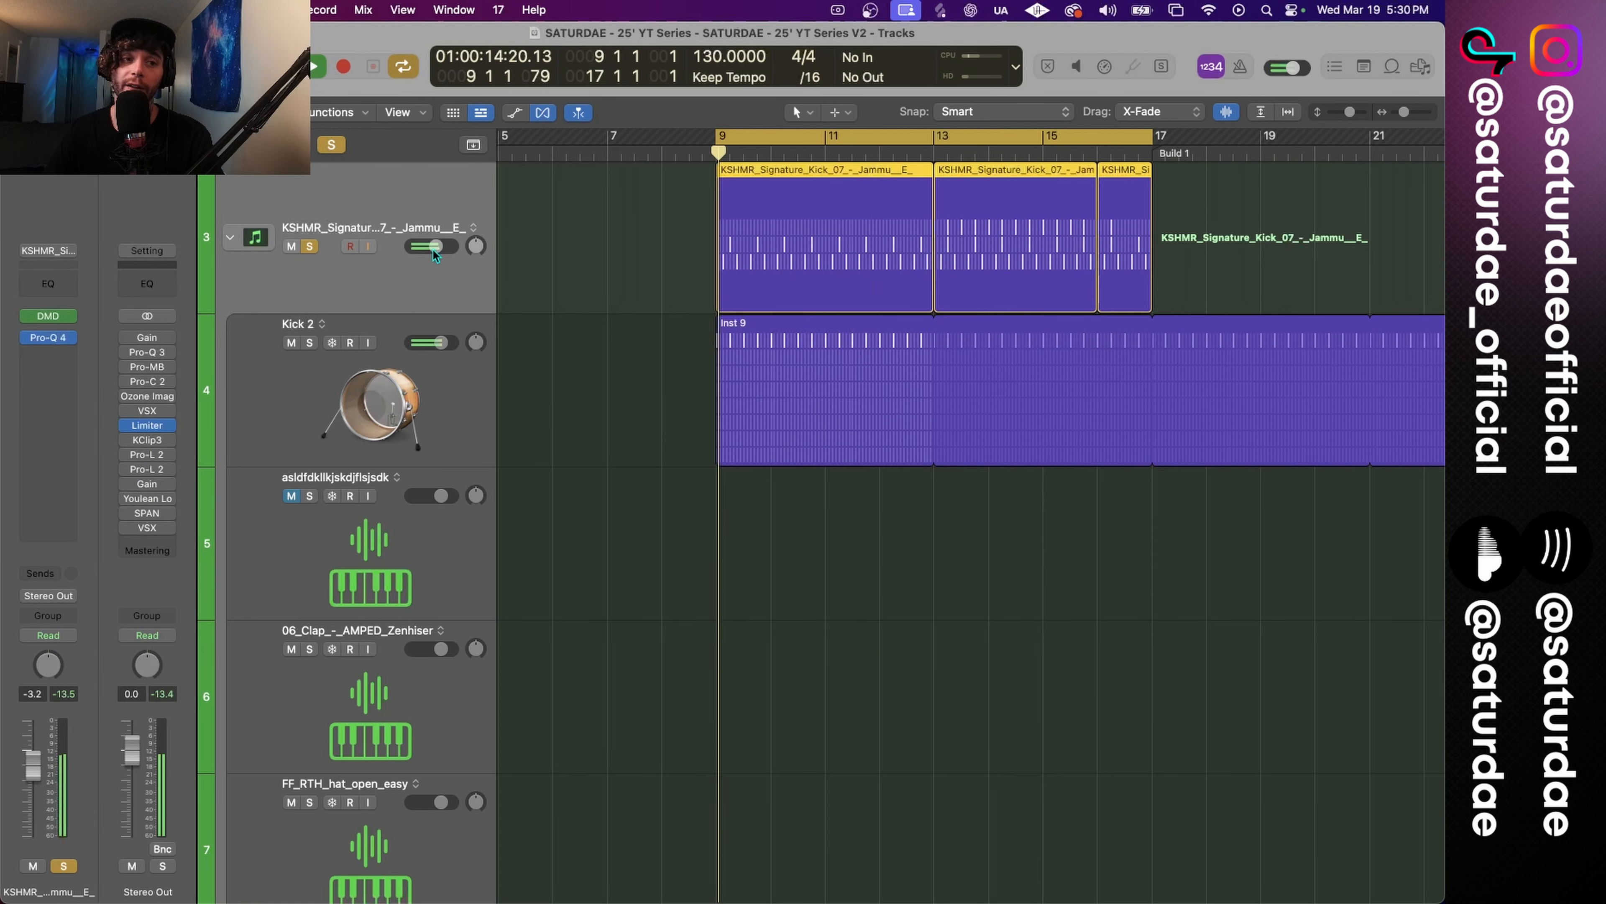
left_click_drag(433, 248, 443, 246)
key("space")
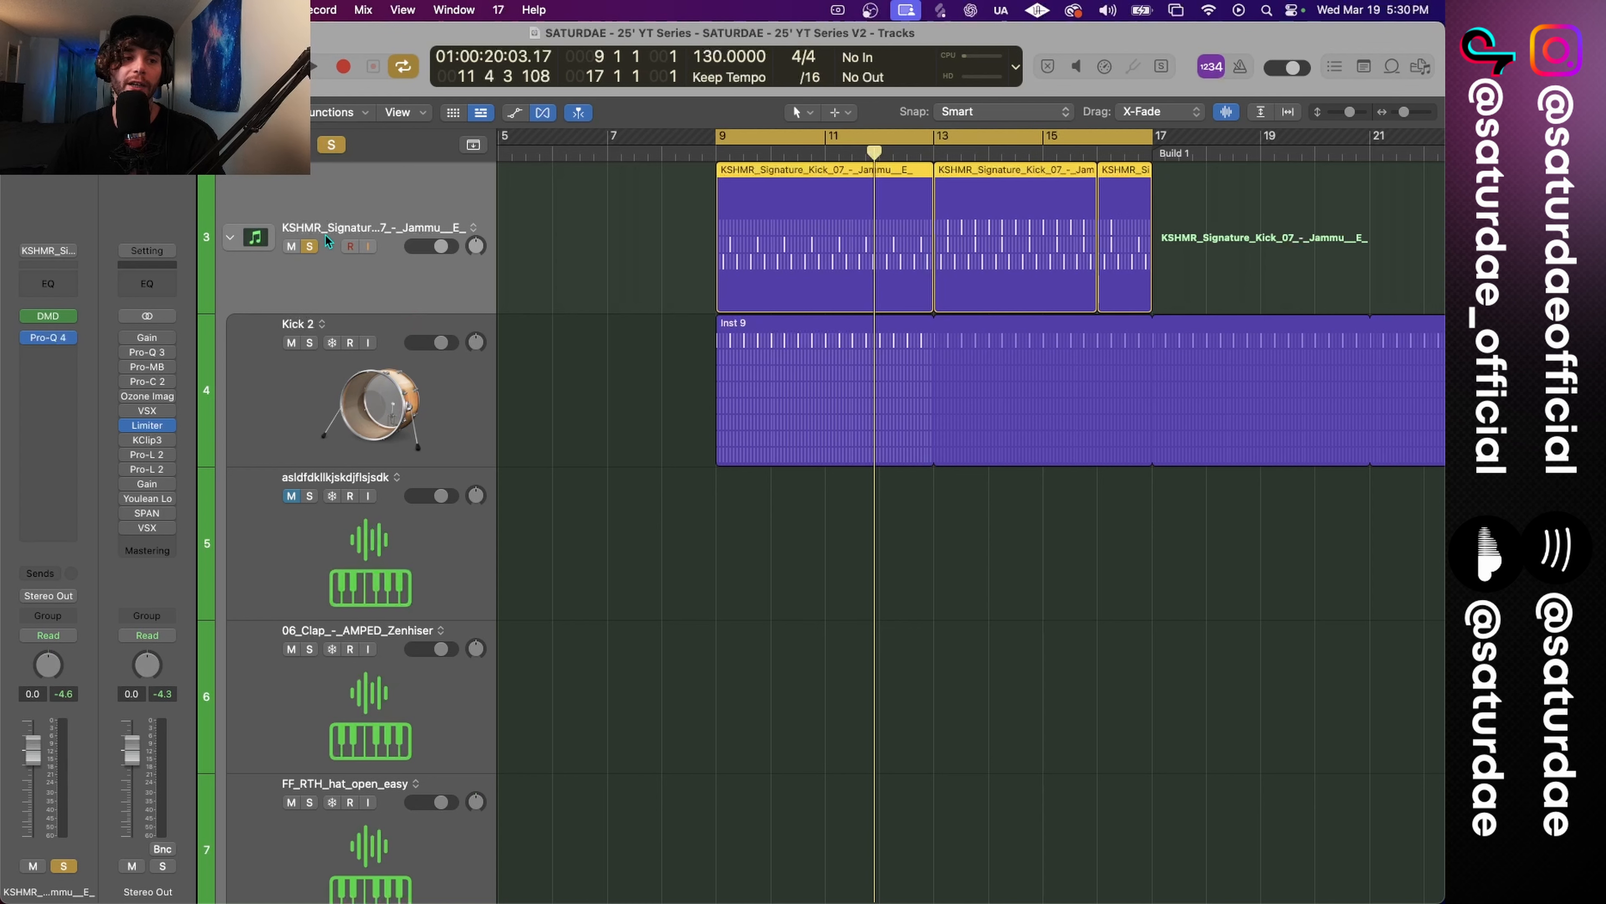
Look over the arrangement's other tracks around Inst 6 and return to the drum stack.
key("super+Up")
key("super+Up")
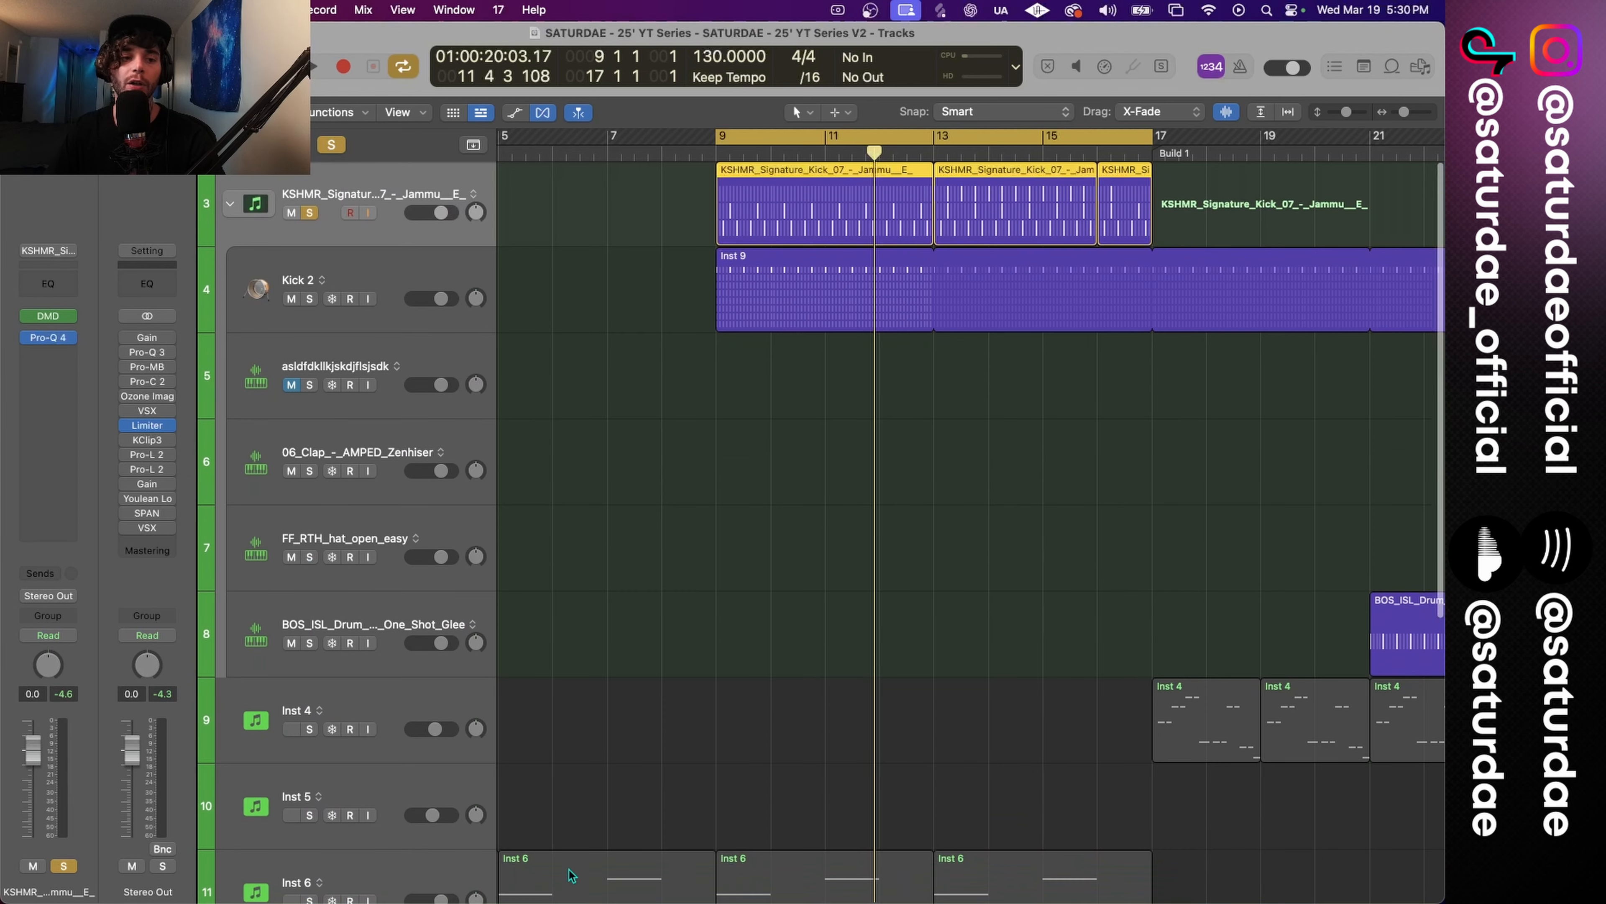
scroll(627, 657, "down", 5)
left_click(439, 548)
scroll(596, 542, "down", 3)
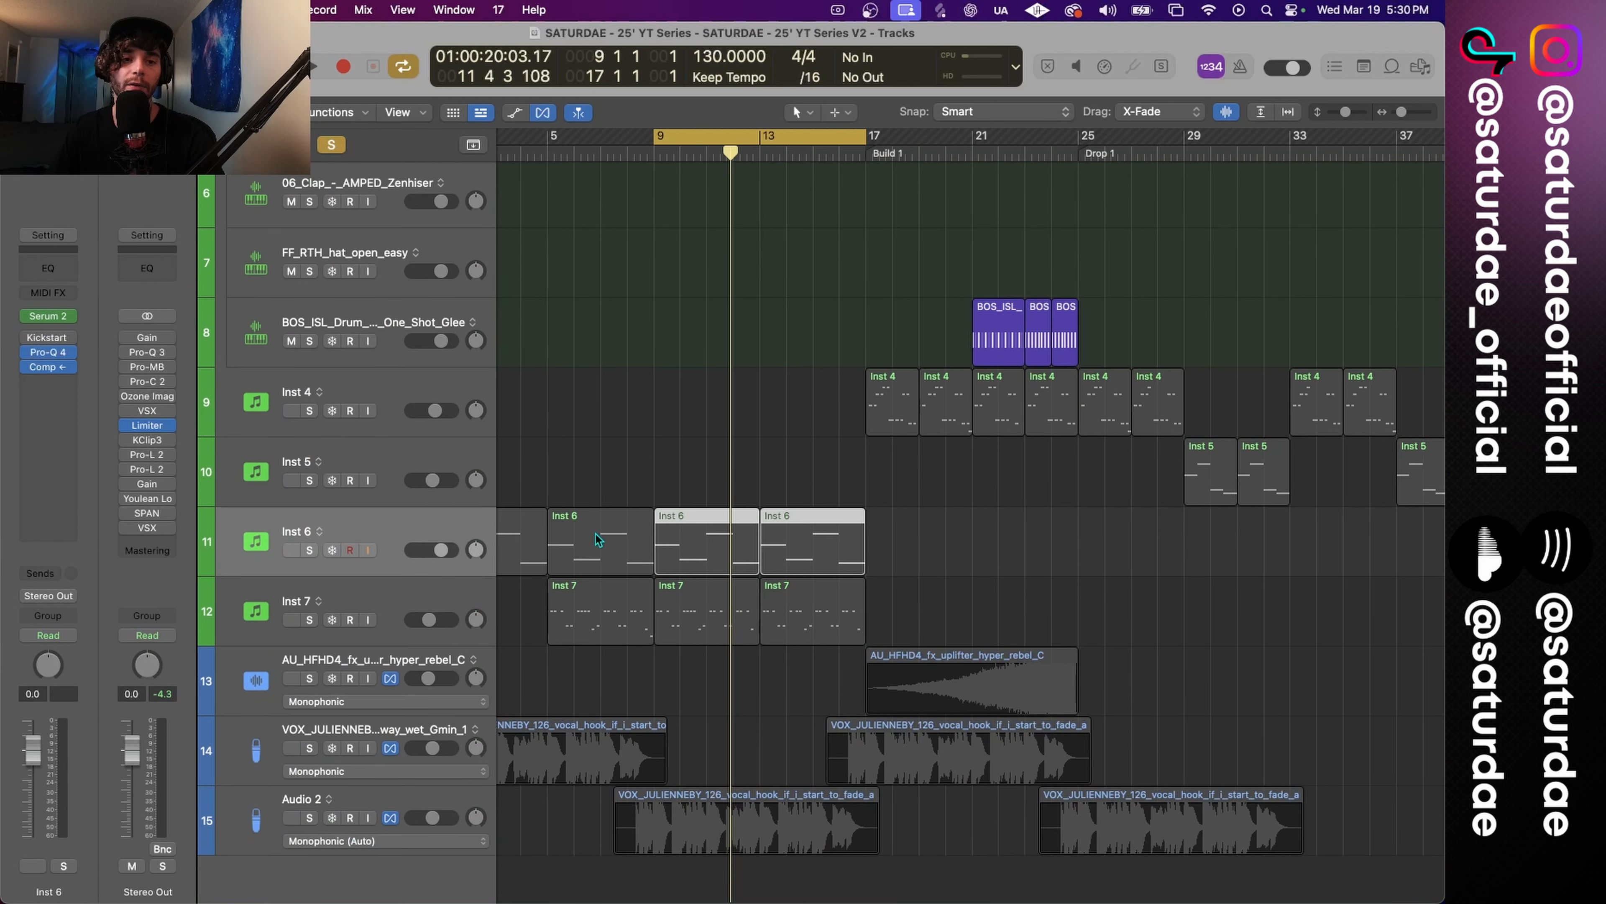
key("super+Up")
key("super+Up")
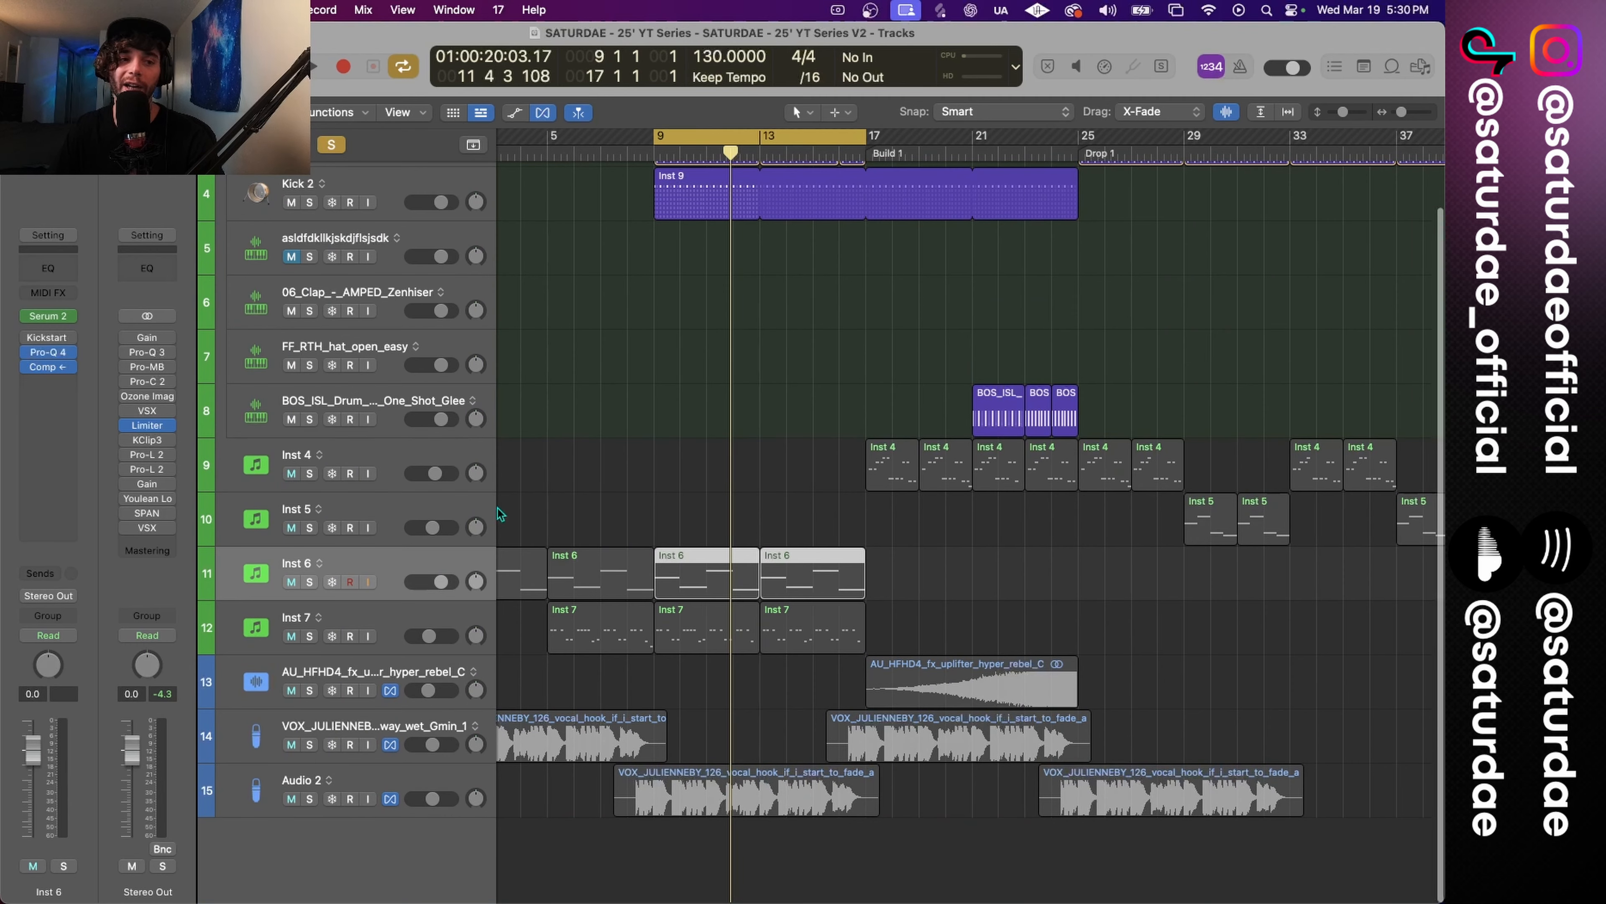
scroll(445, 243, "up", 2)
key("super+Down")
key("super+Down")
key("super+Down")
scroll(563, 273, "up", 8)
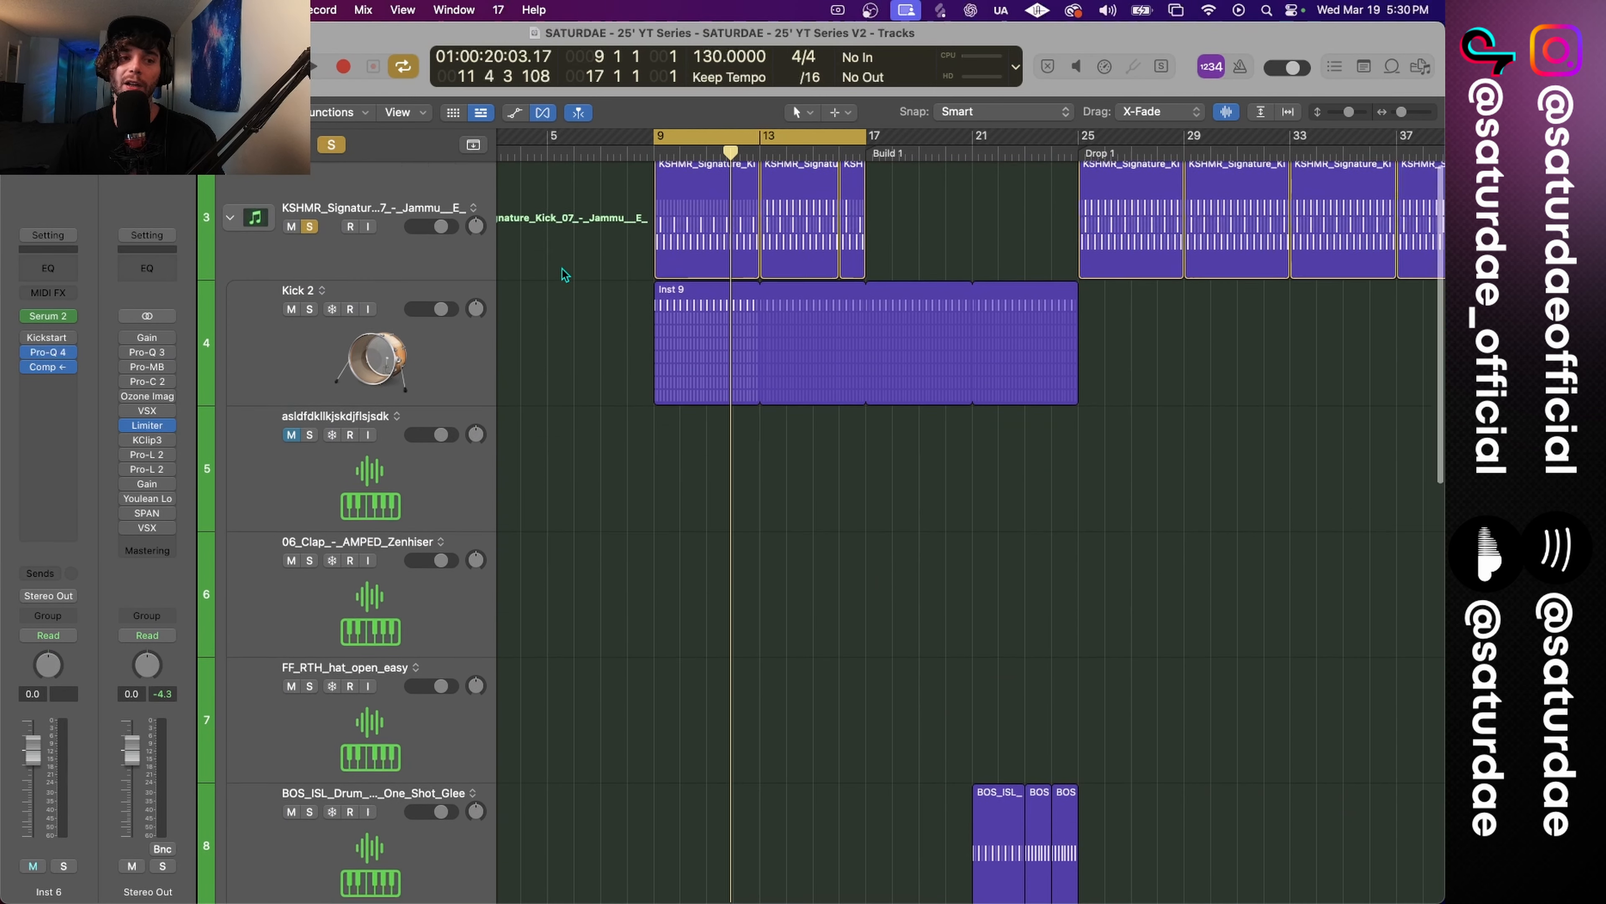
Rename the KSHMR_Signature_Kick drum stack as Drums.
left_click(441, 191)
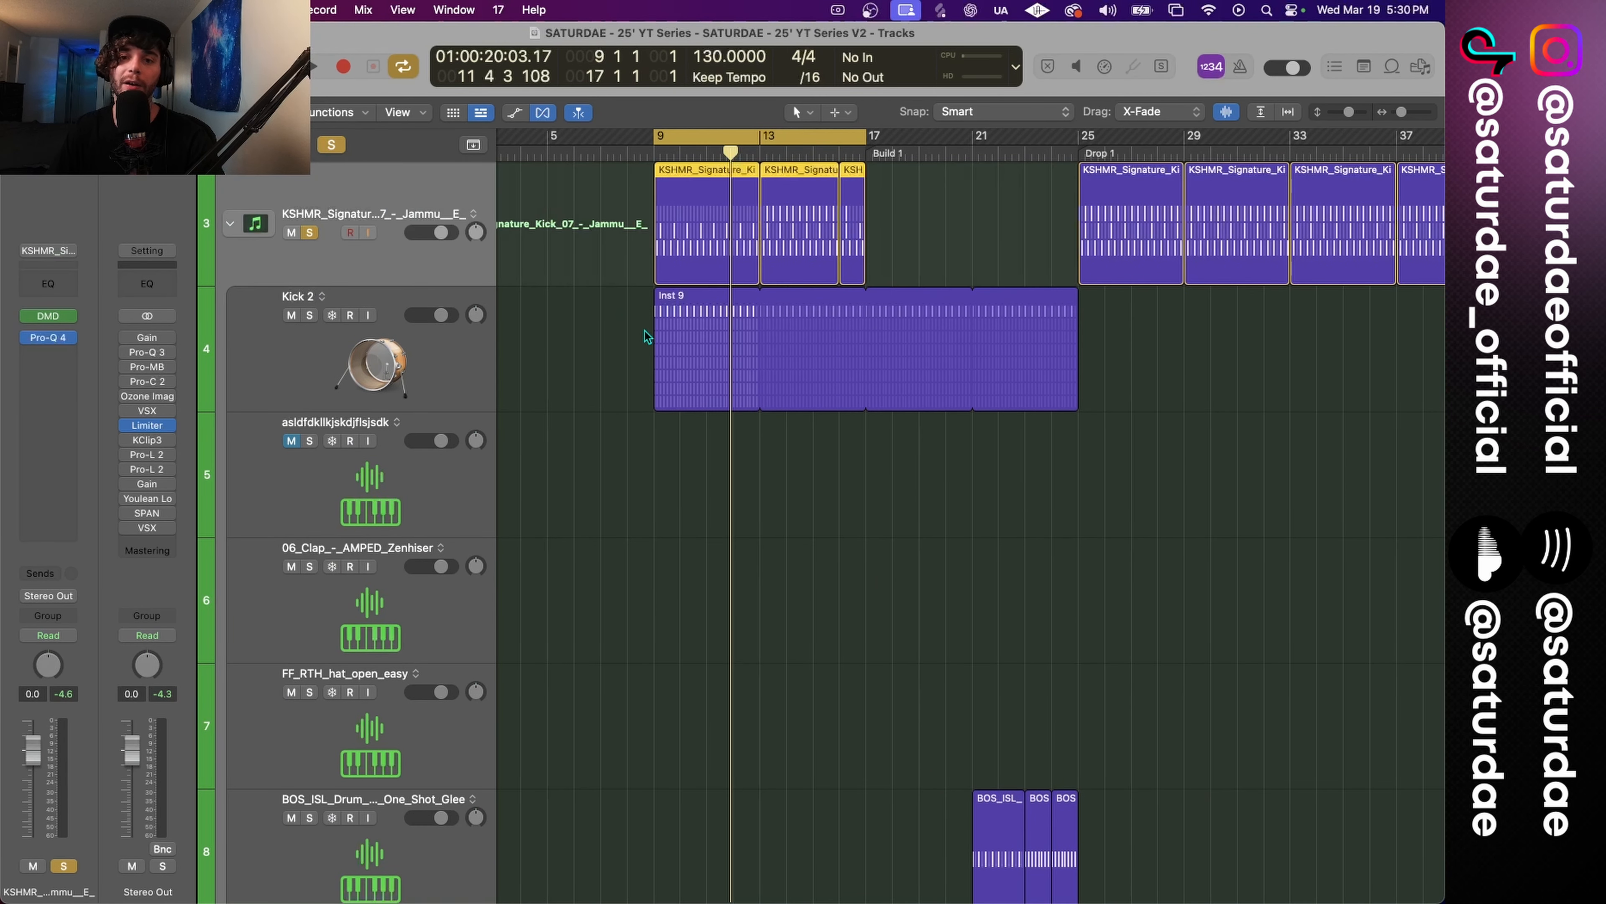
key("super+Down")
key("super+Down")
key("super+Down")
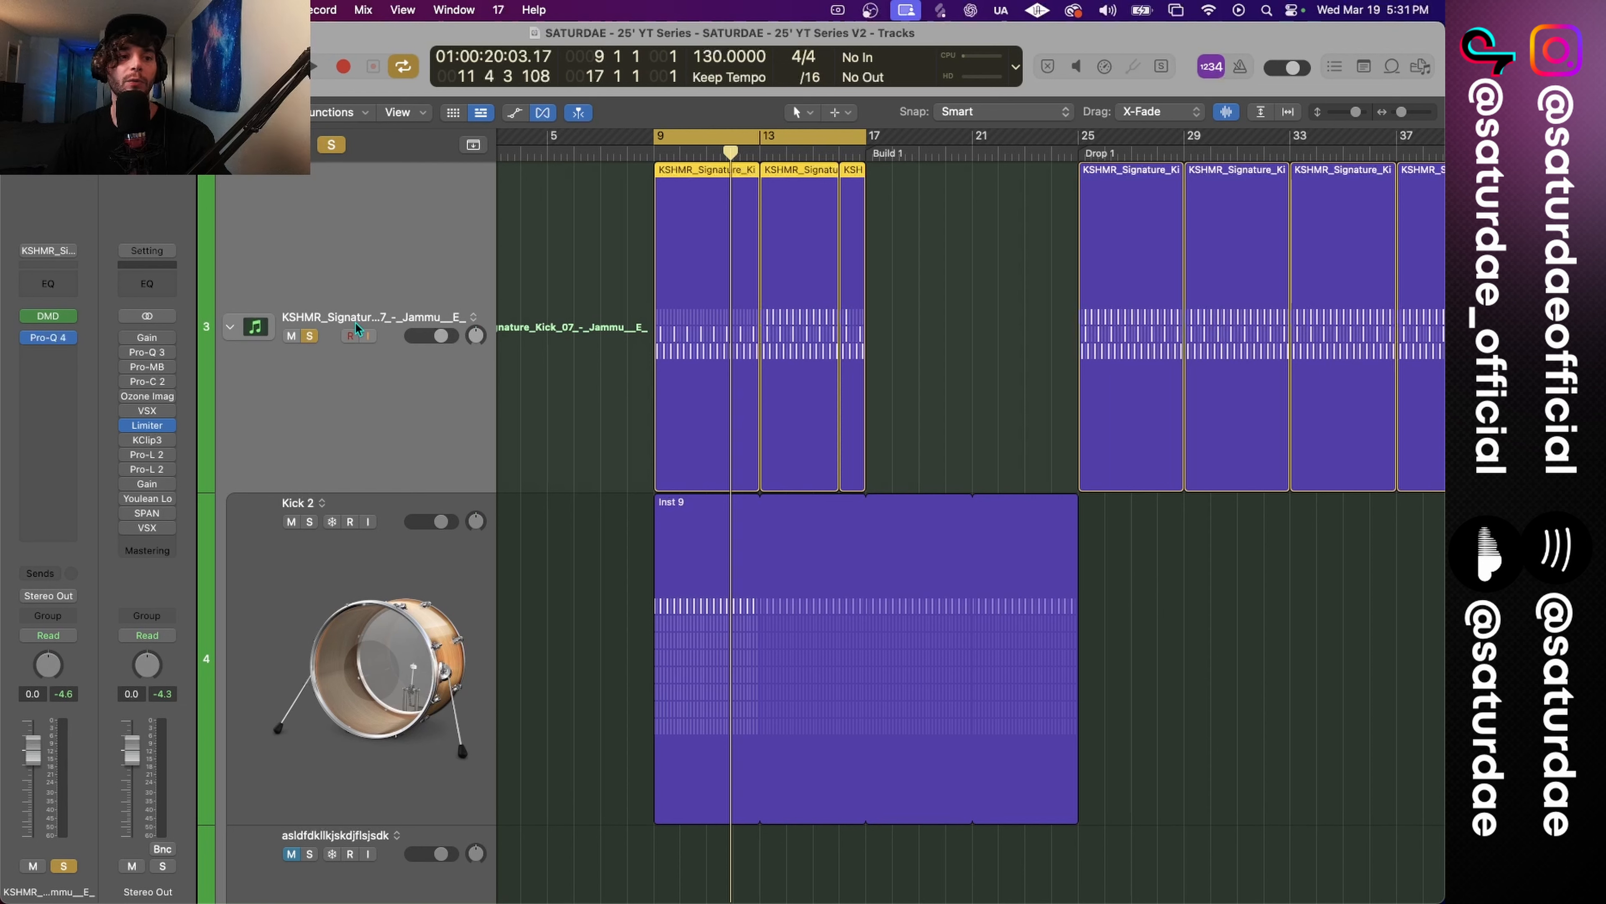
double_click(356, 318)
type("Drums")
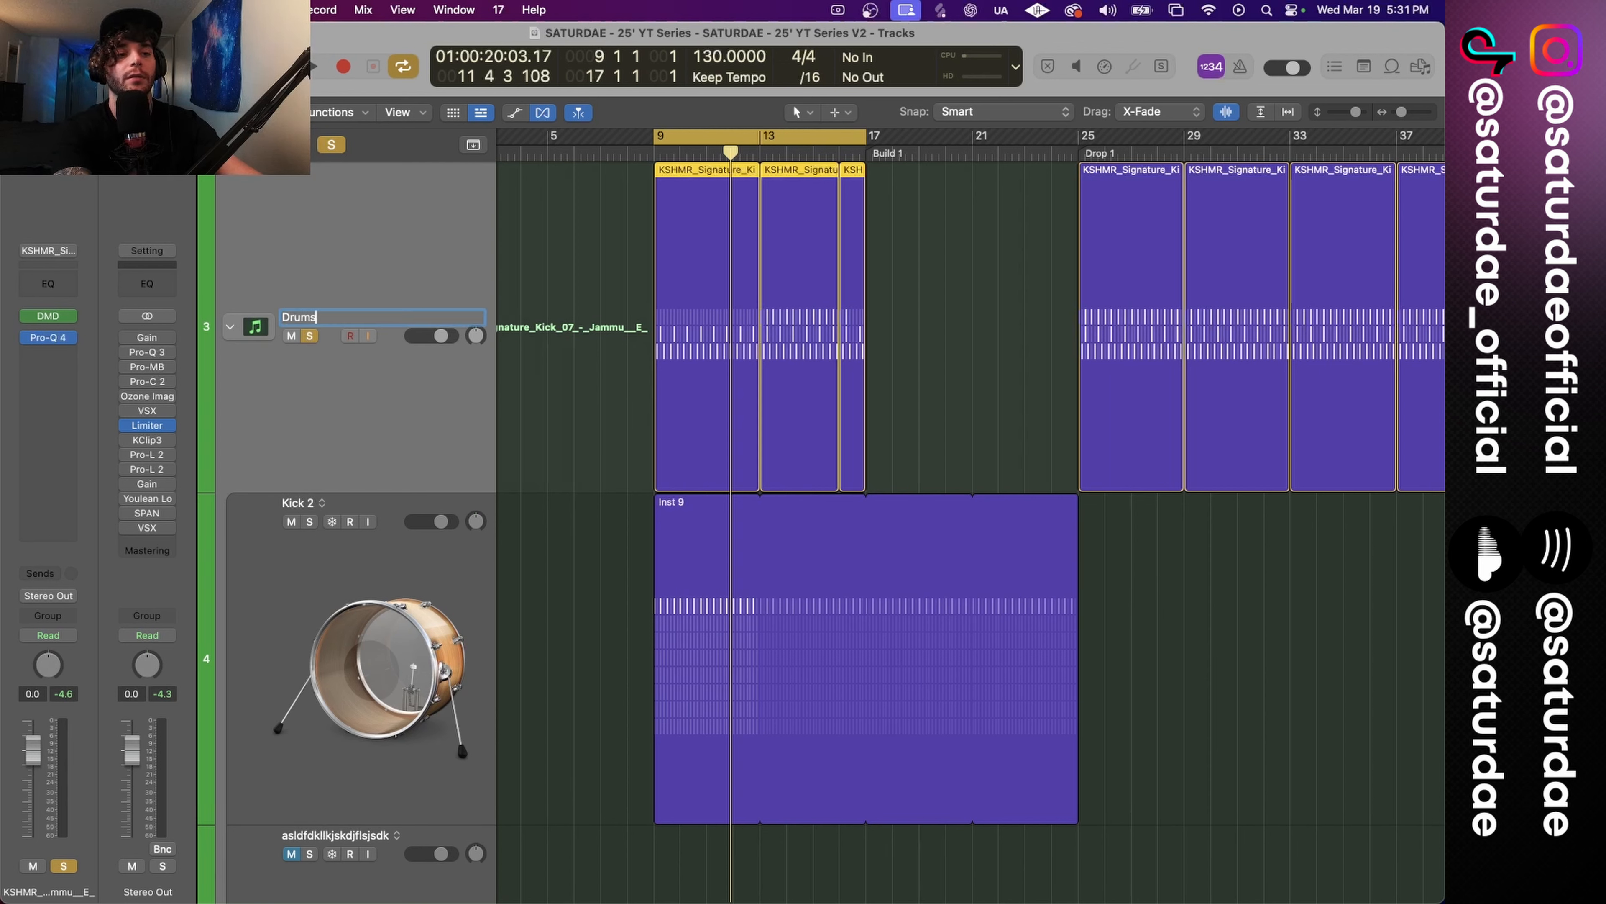
key("Return")
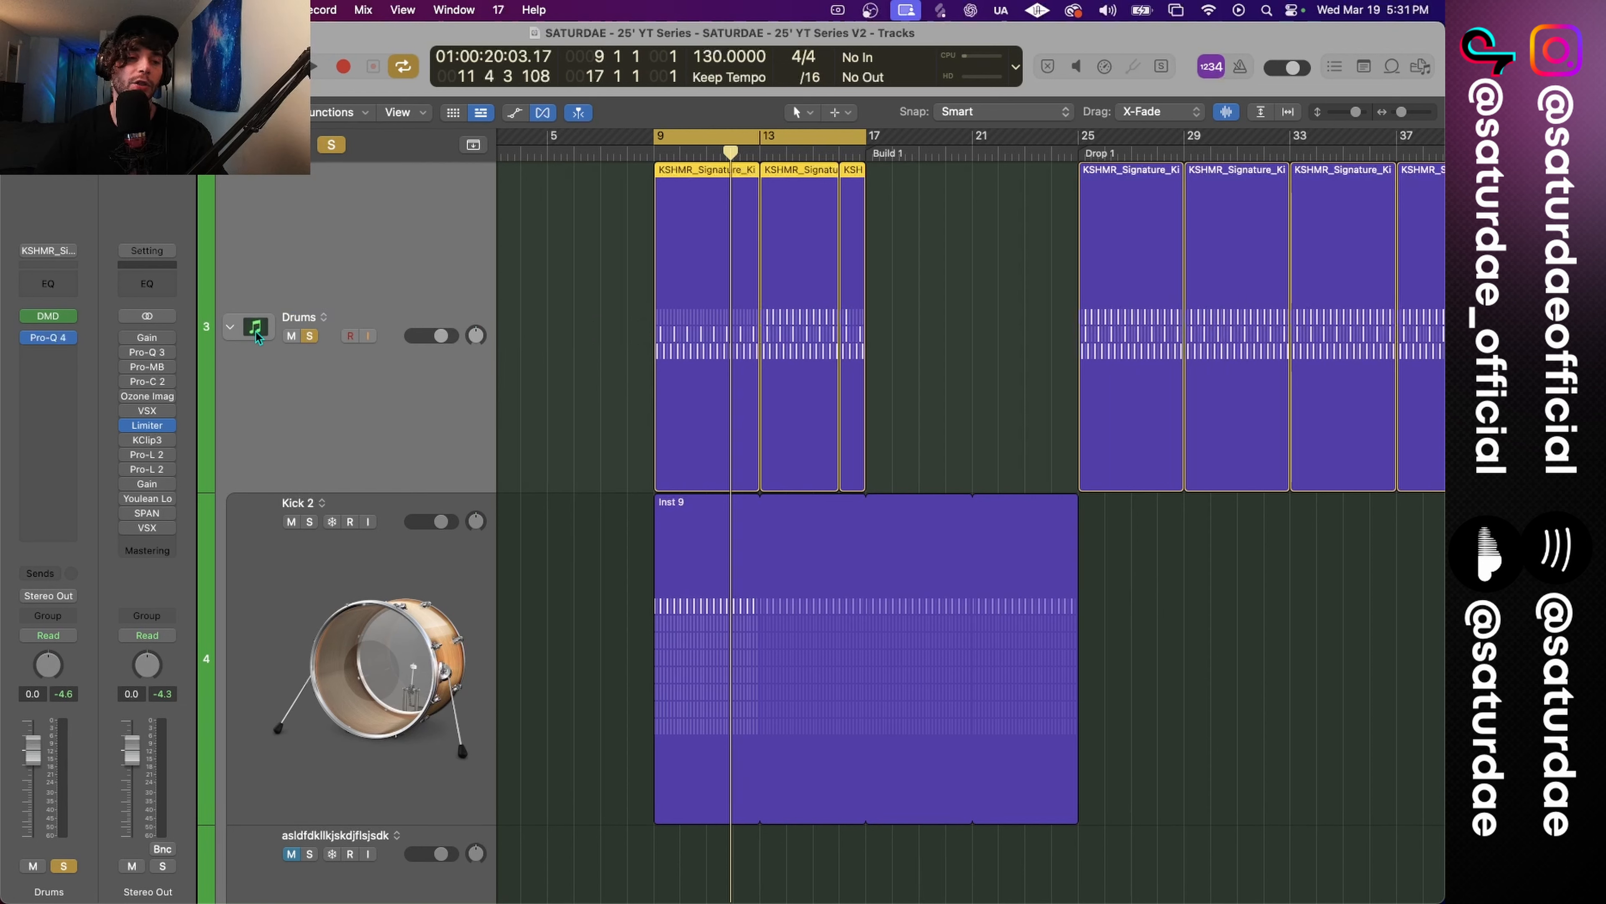
Change the Drums stack's icon to the black drum kit from the Drums category.
left_click(255, 327)
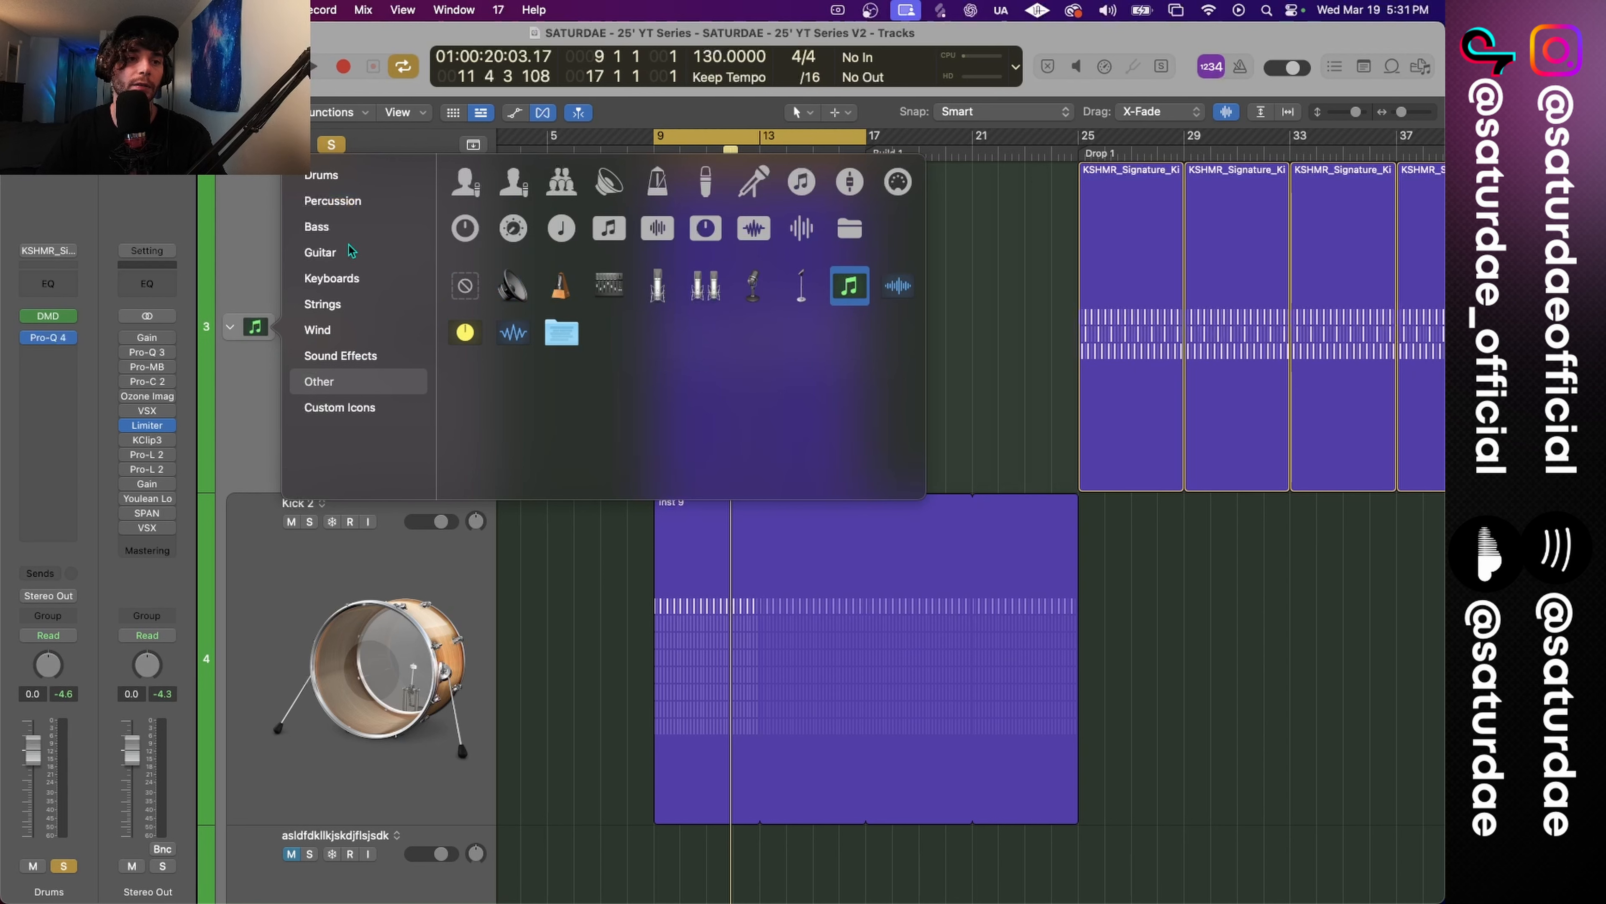
left_click(352, 184)
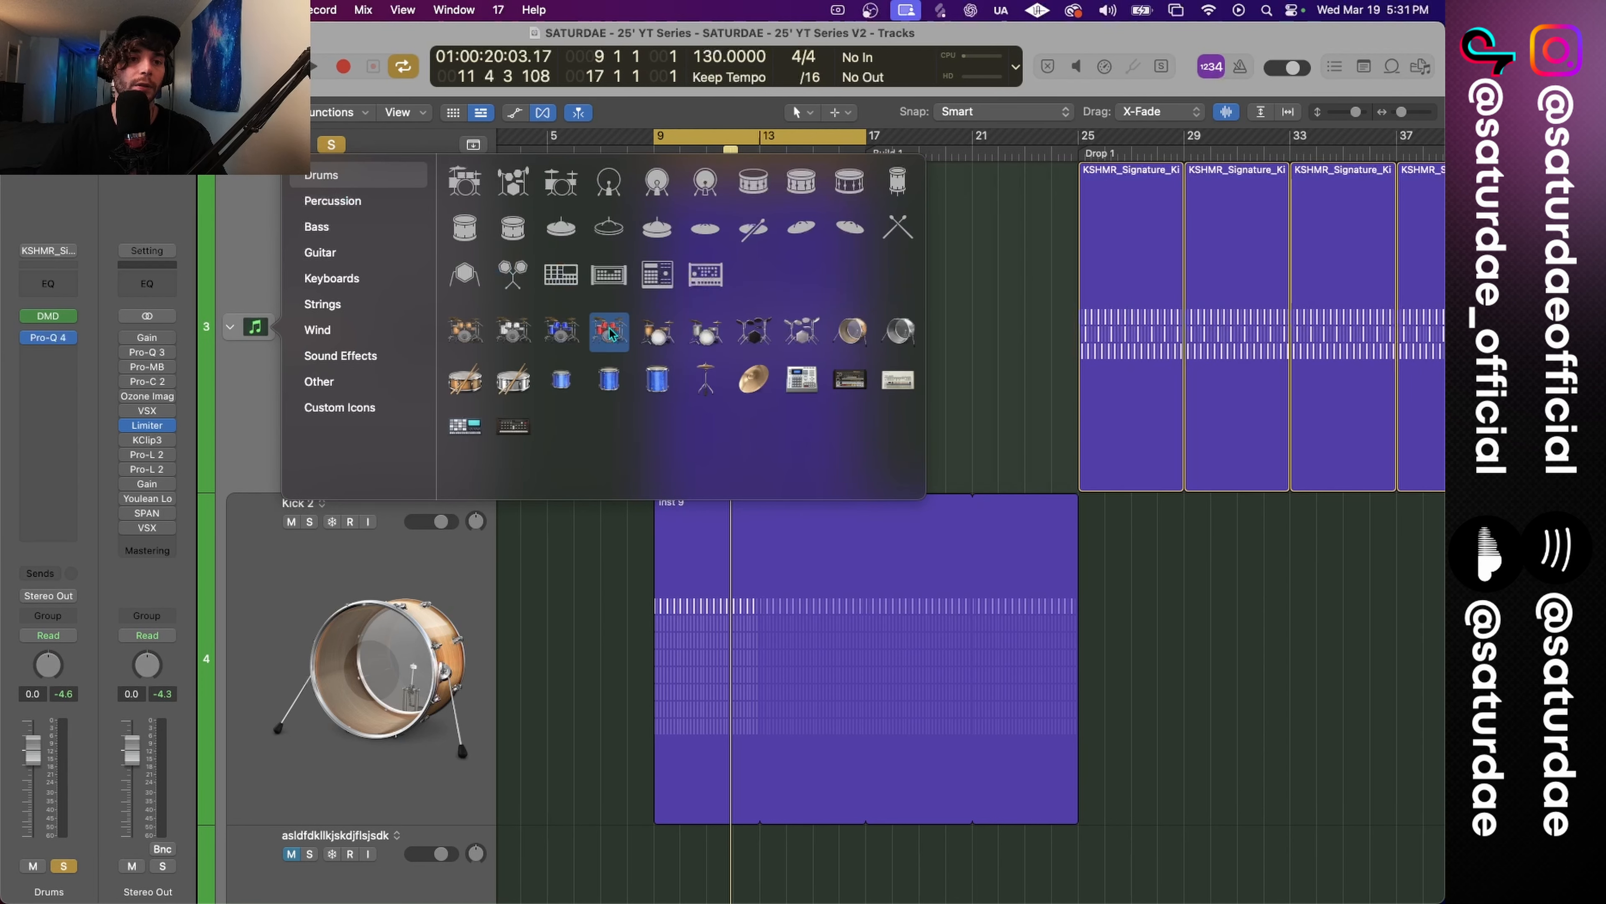
left_click(754, 330)
Rename the Kick 2 track as DR Kick 2 and check its send options.
left_click(278, 506)
double_click(283, 502)
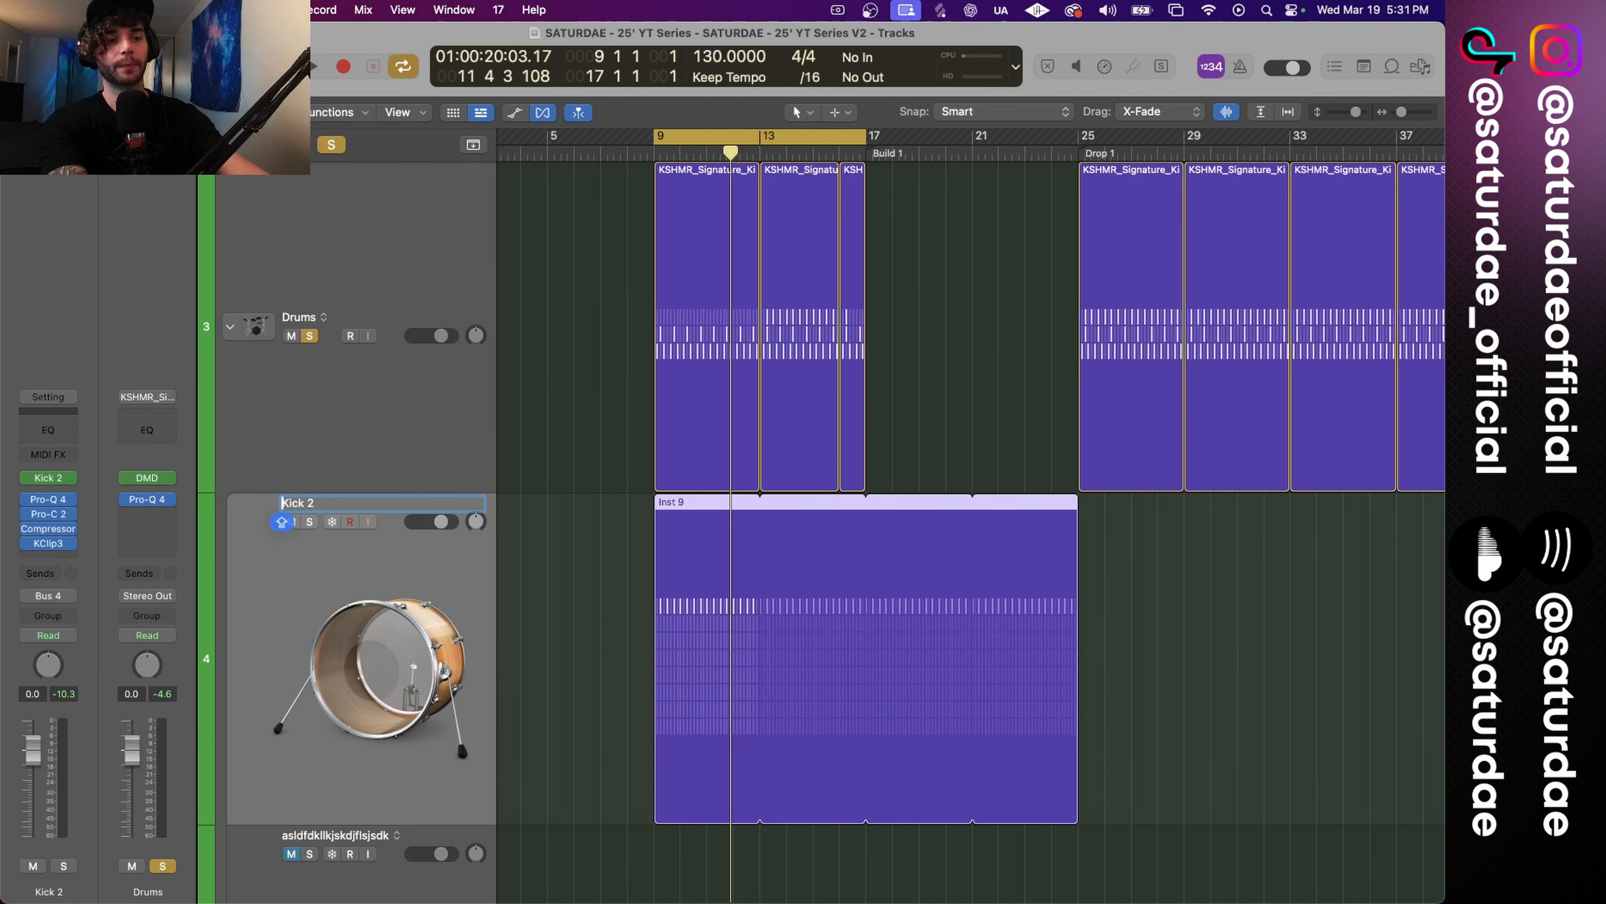
key("Left")
type("DR")
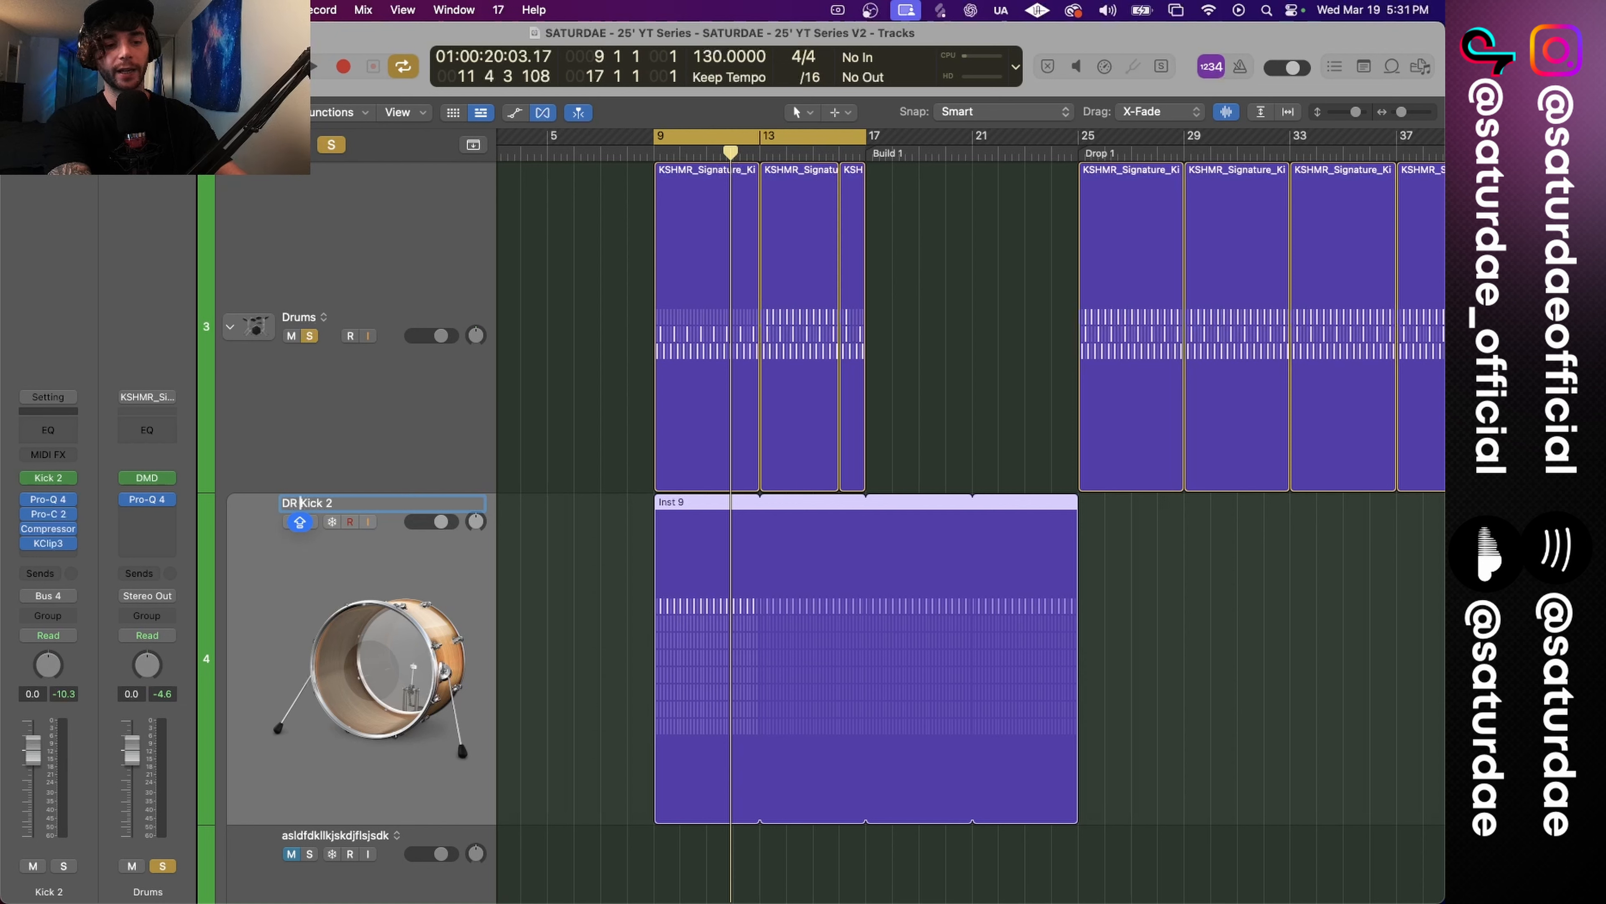
key("Return")
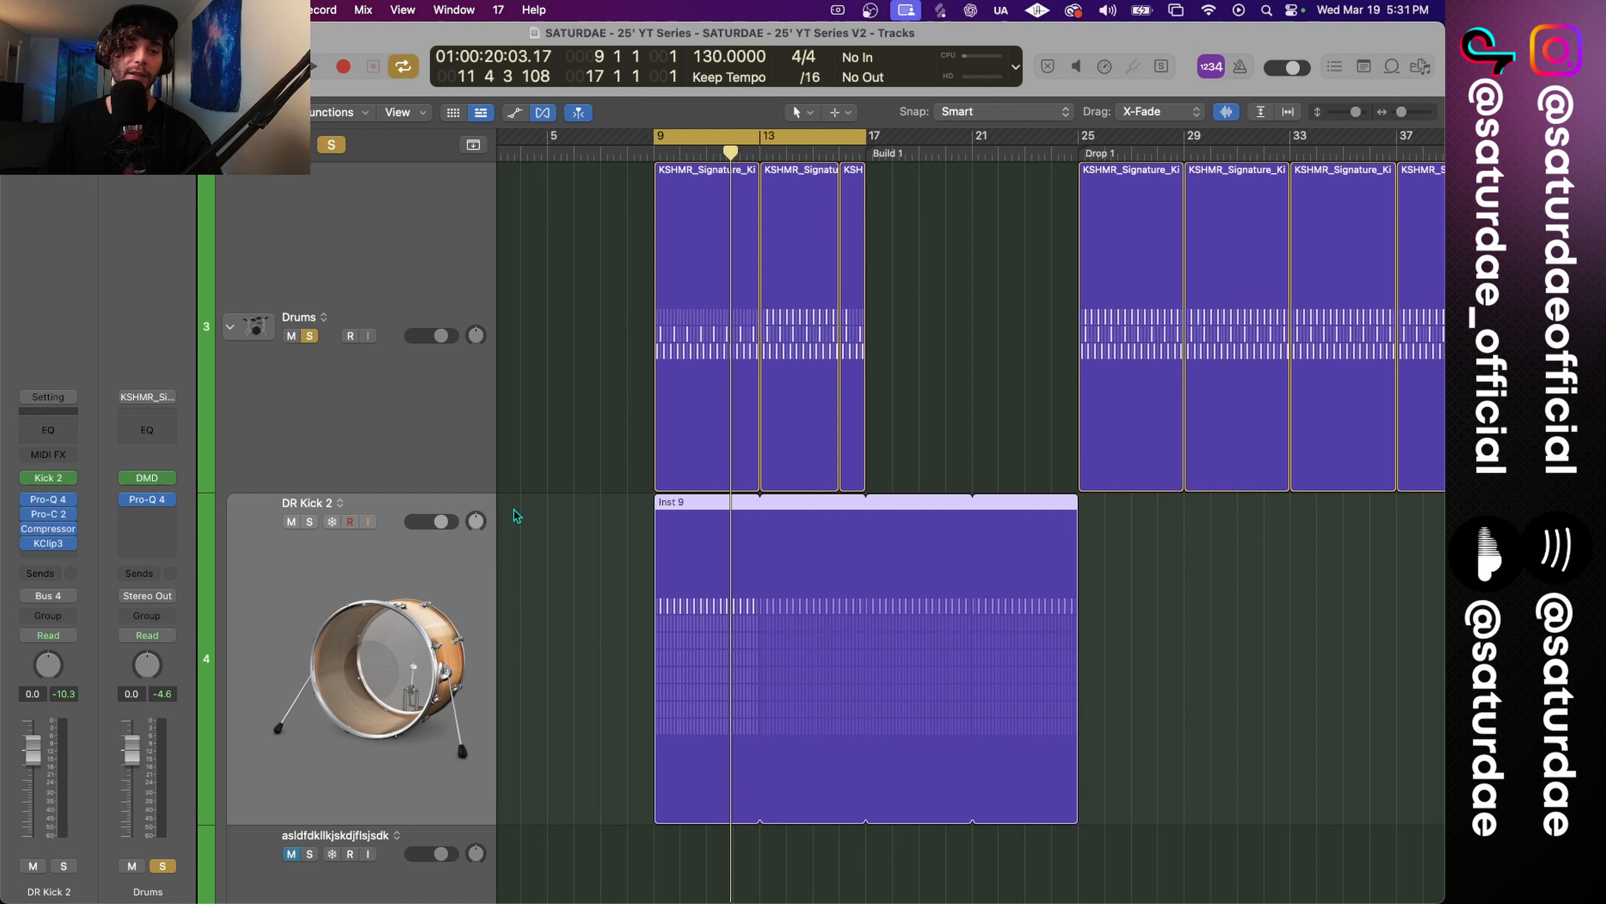
left_click(48, 596)
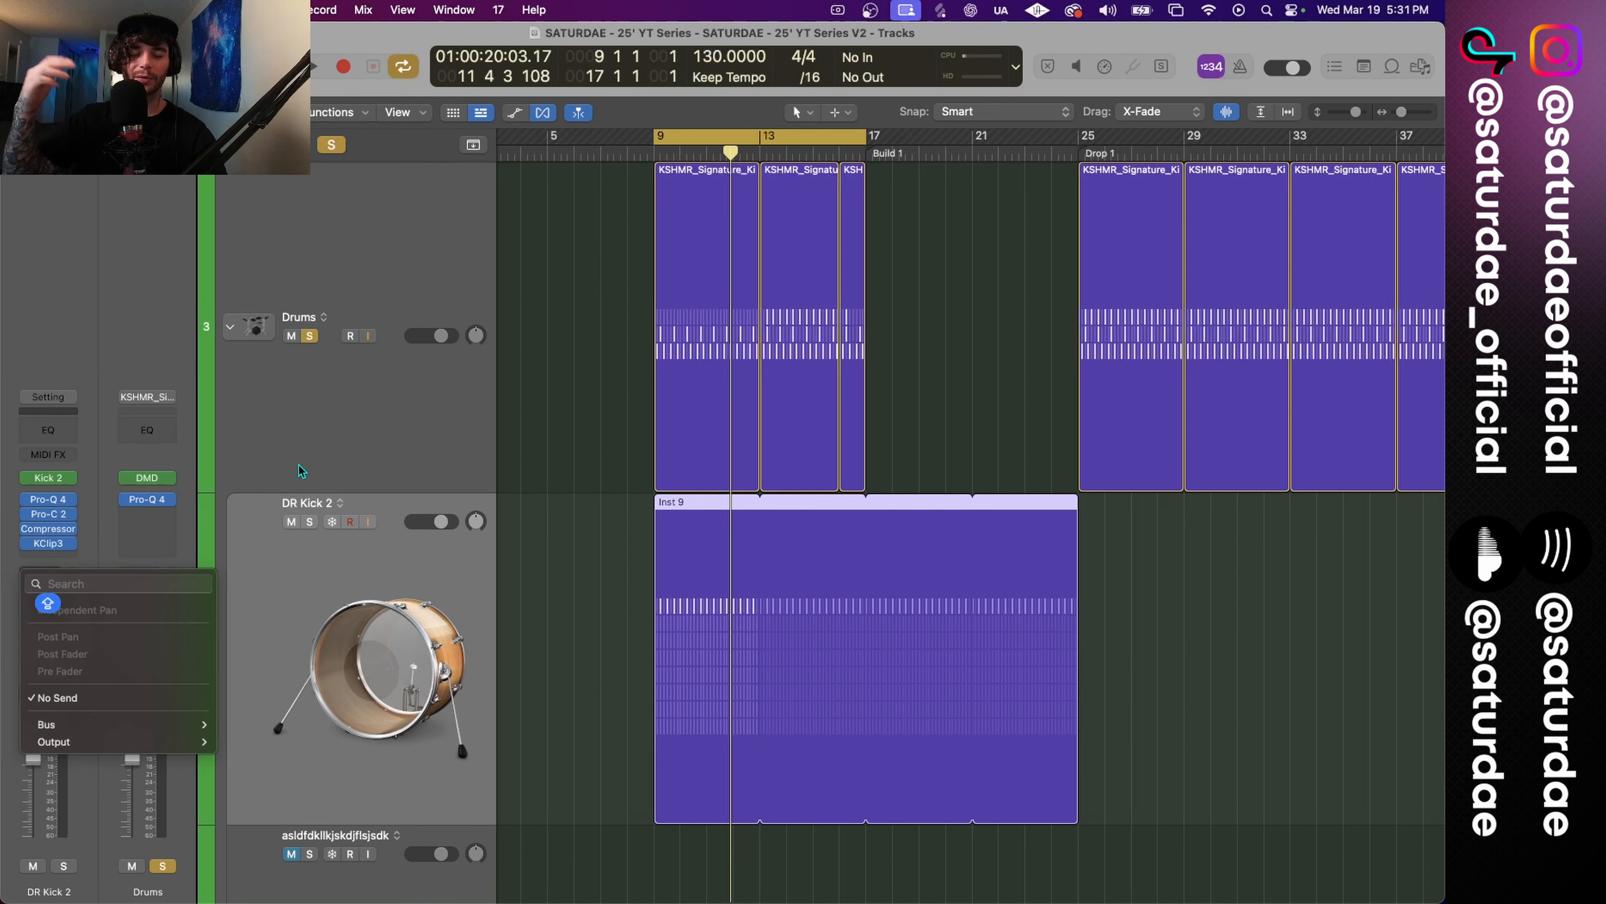
left_click(343, 443)
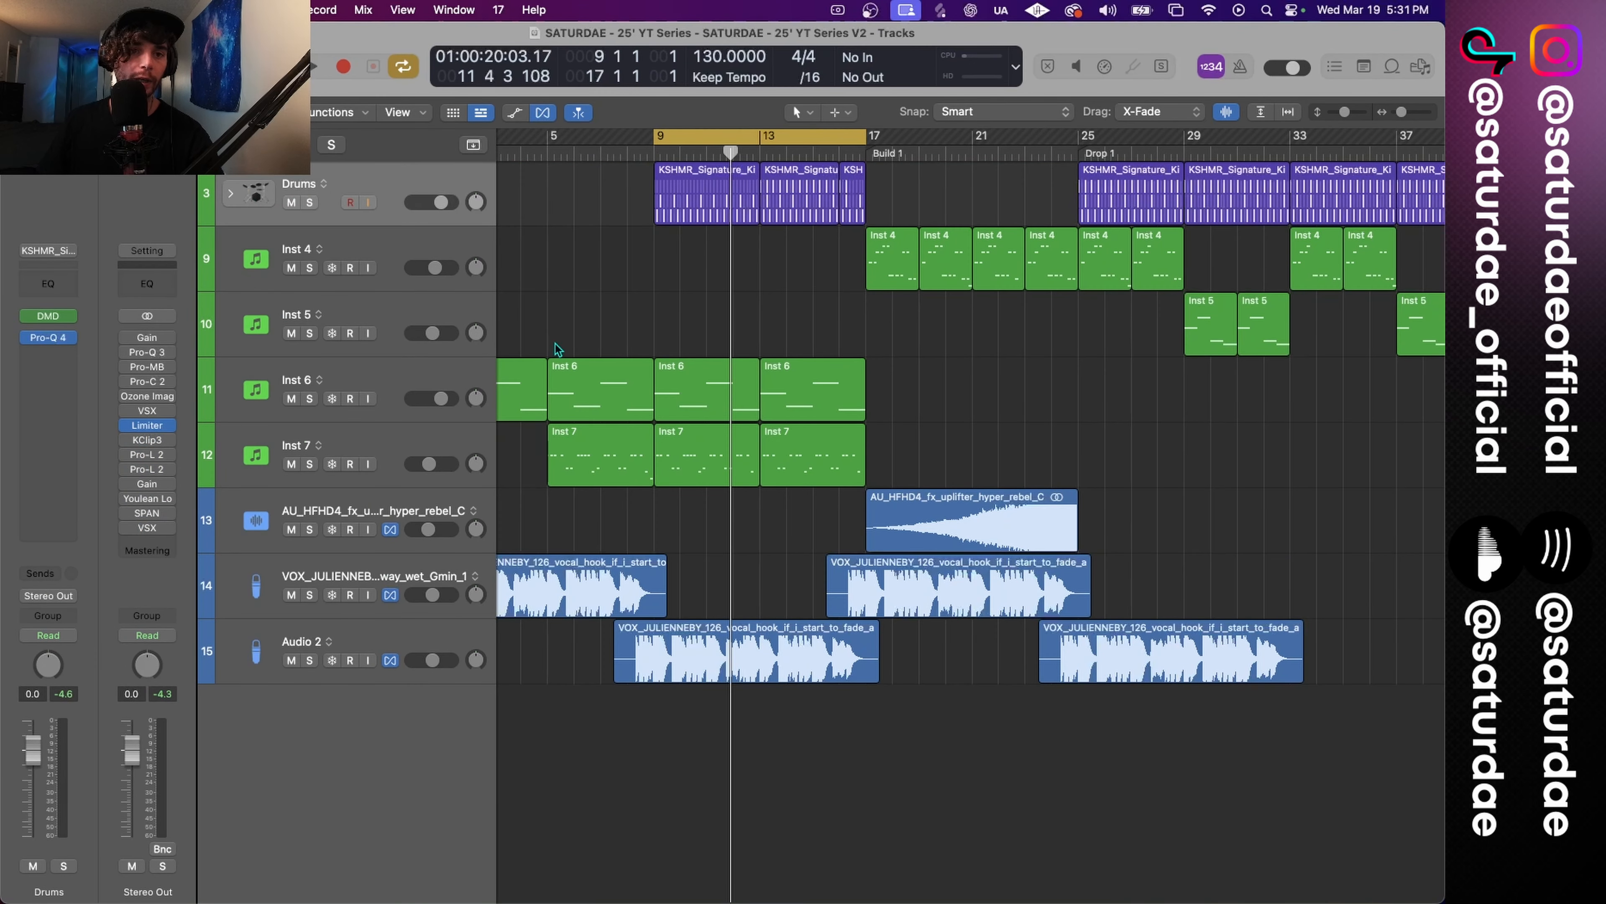
Move the Inst 6 track directly below the collapsed Drums stack.
scroll(554, 343, "up", 3)
left_click(425, 589)
left_click_drag(422, 595, 484, 349)
scroll(419, 360, "left", 2)
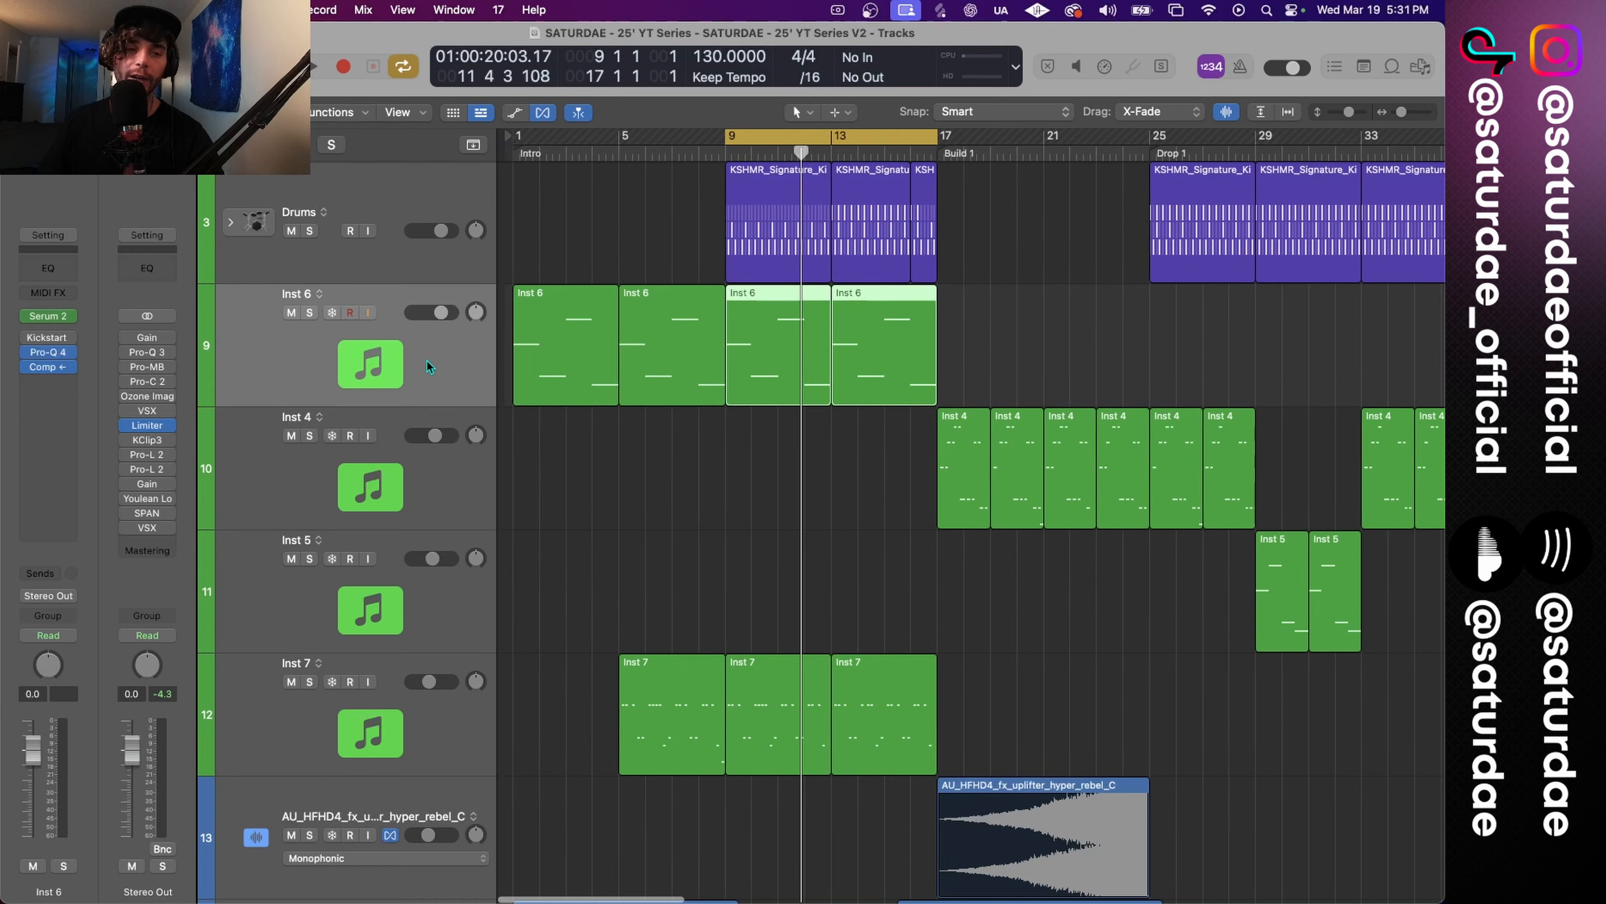
Group the Inst 6, Inst 4 and Inst 5 tracks into a summing stack.
left_click(419, 491)
scroll(442, 525, "right", 4)
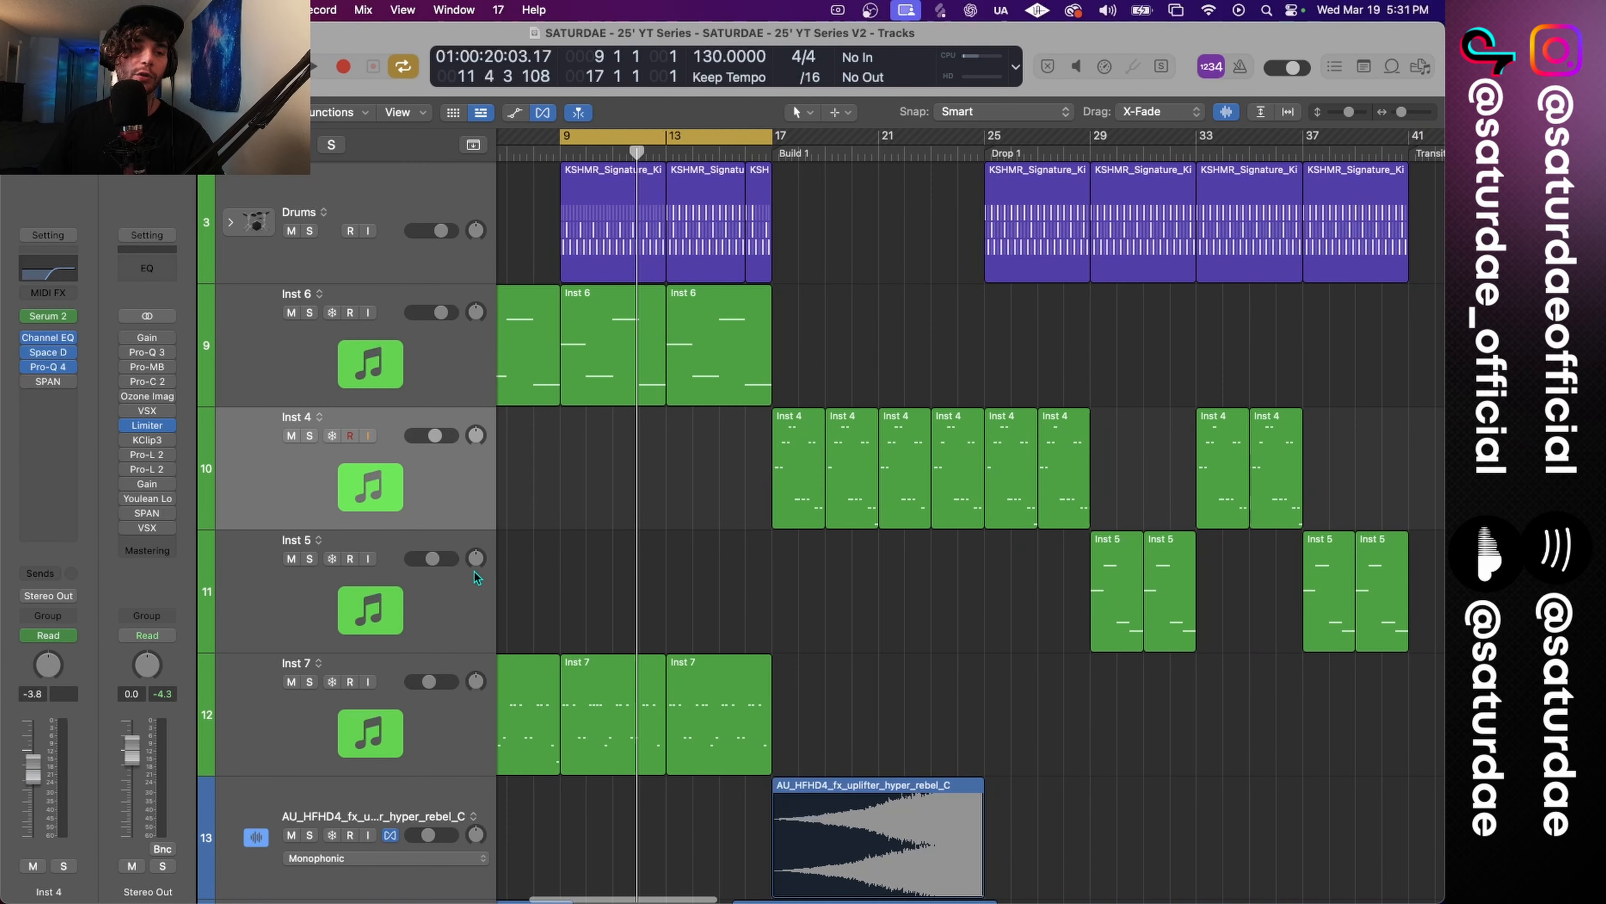
left_click(441, 600)
left_click(411, 374)
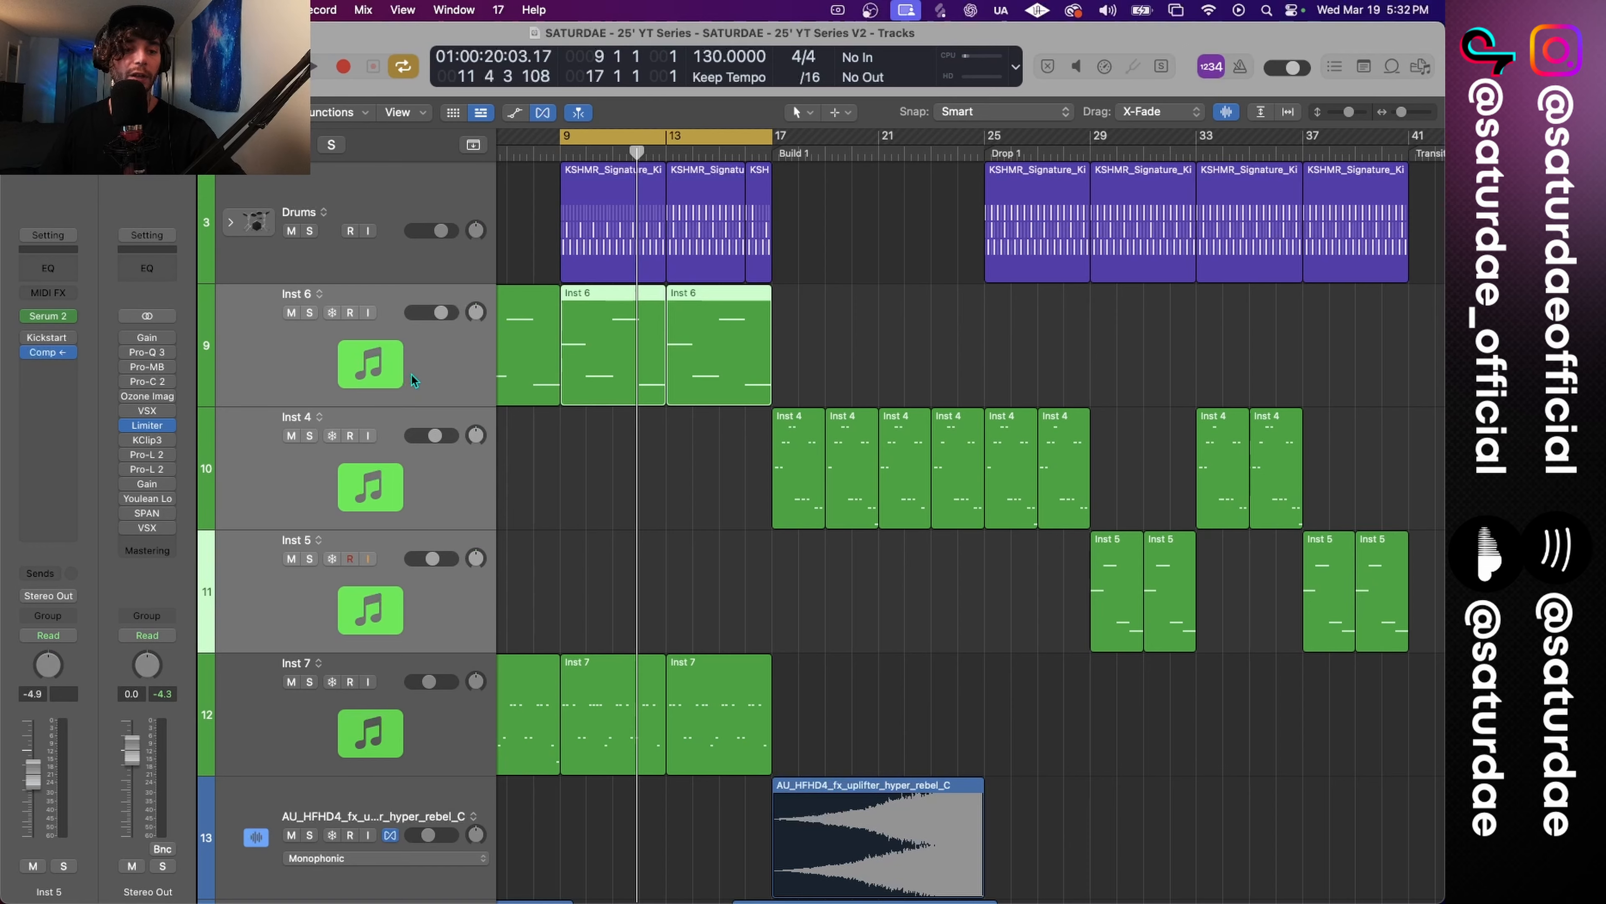
key("super+shift+d")
left_click(566, 422)
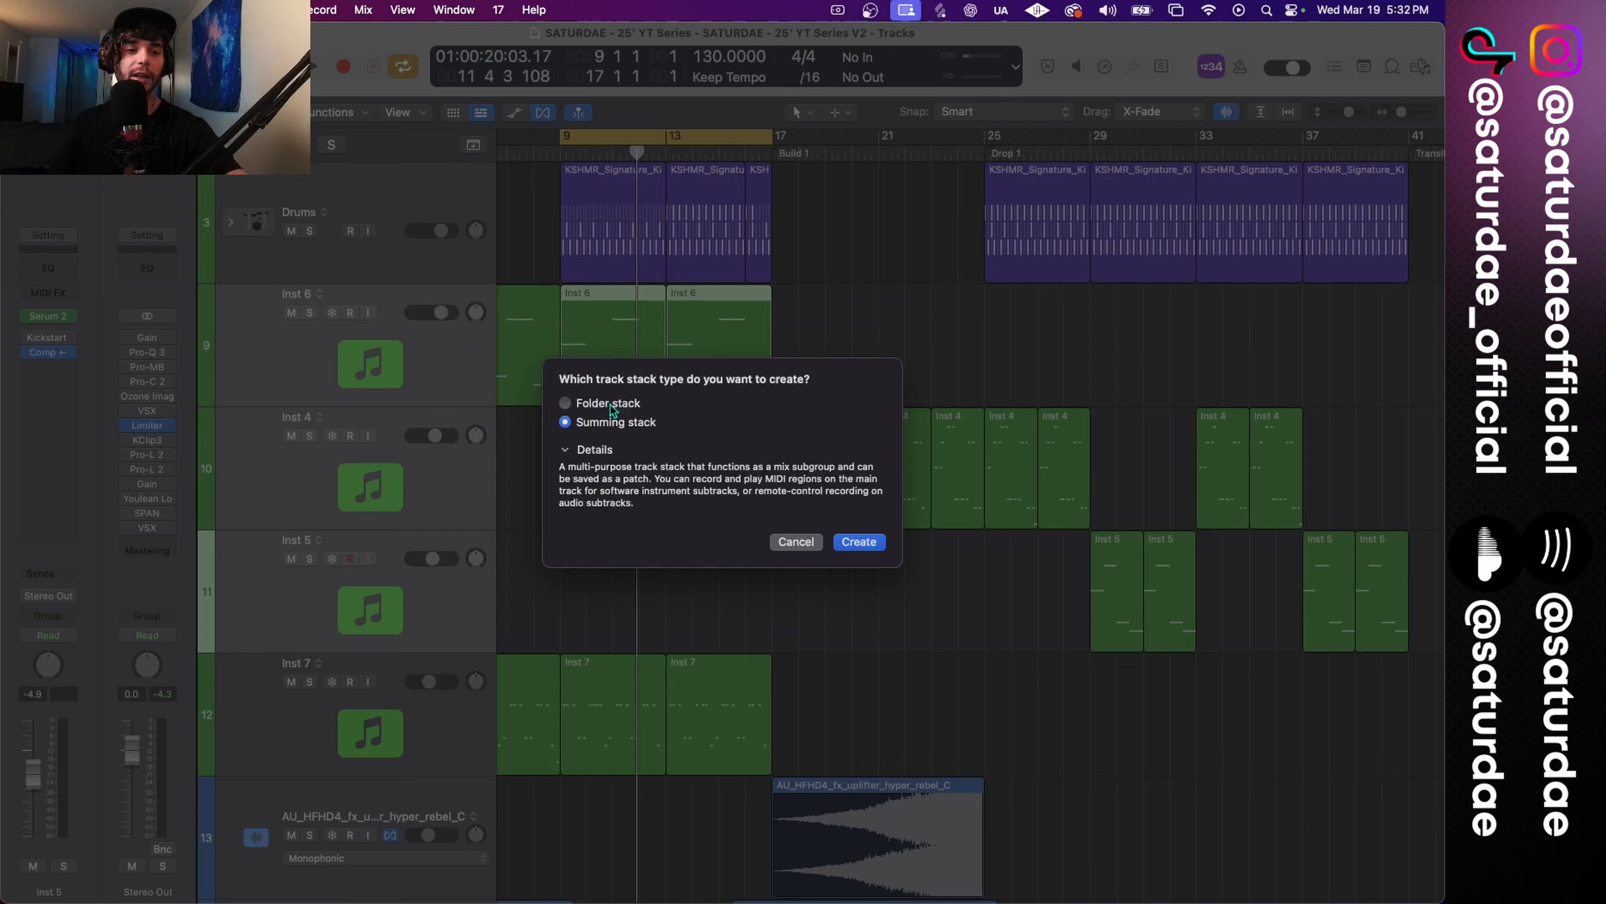
key("Return")
Rename the bass stack as Bass Mix and give it and its tracks the red keyboard icon from the Keyboards category.
double_click(288, 336)
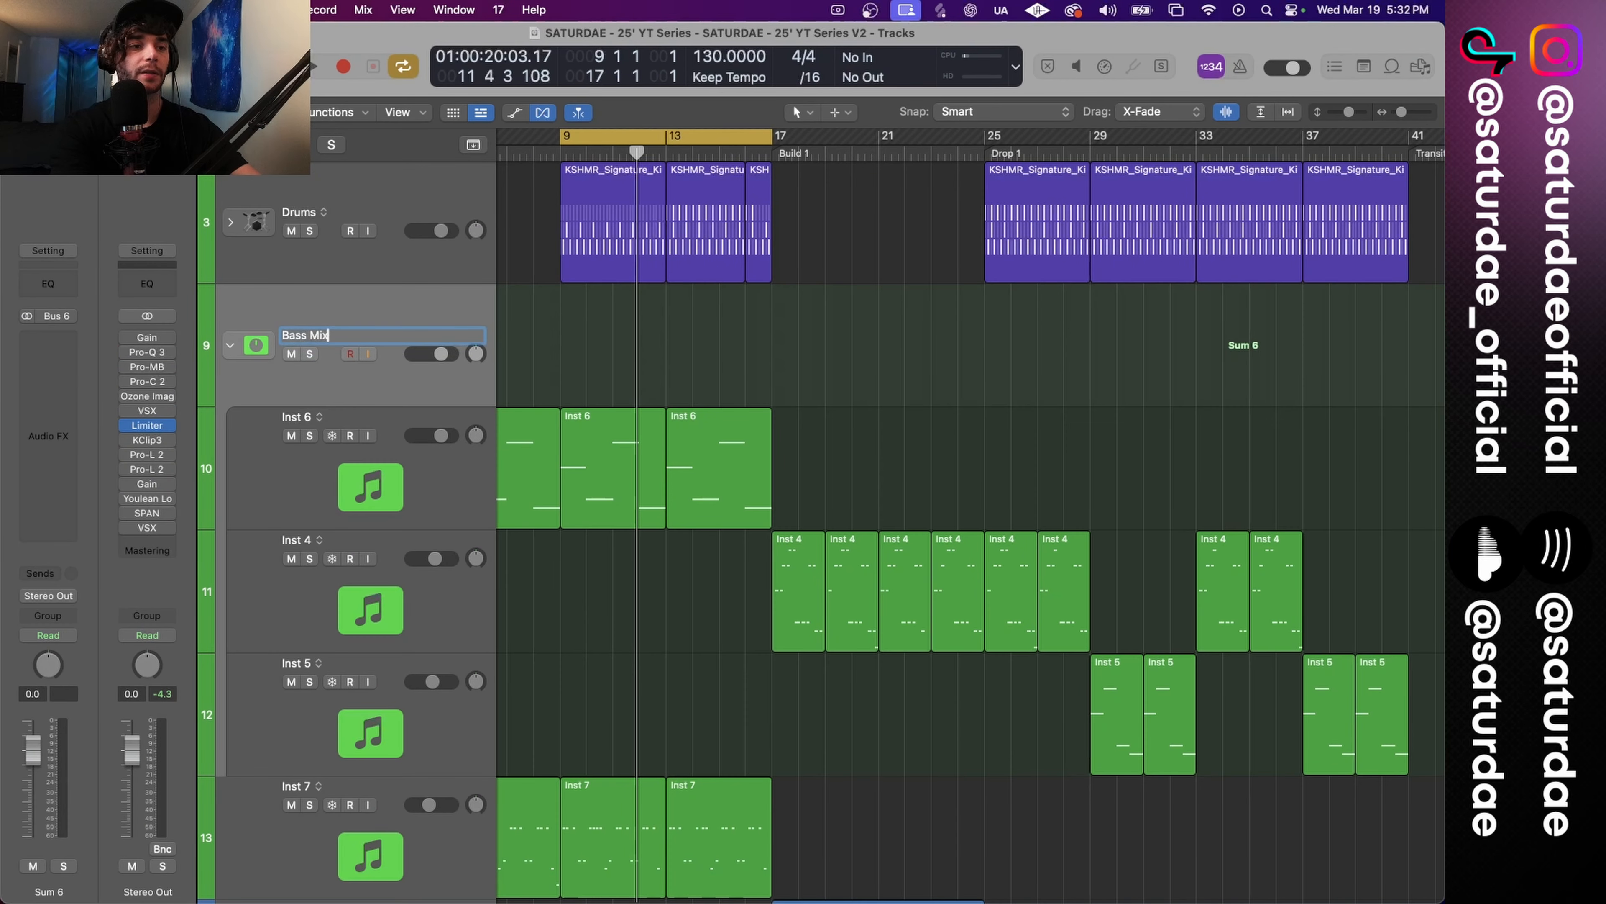
key("Return")
right_click(370, 733)
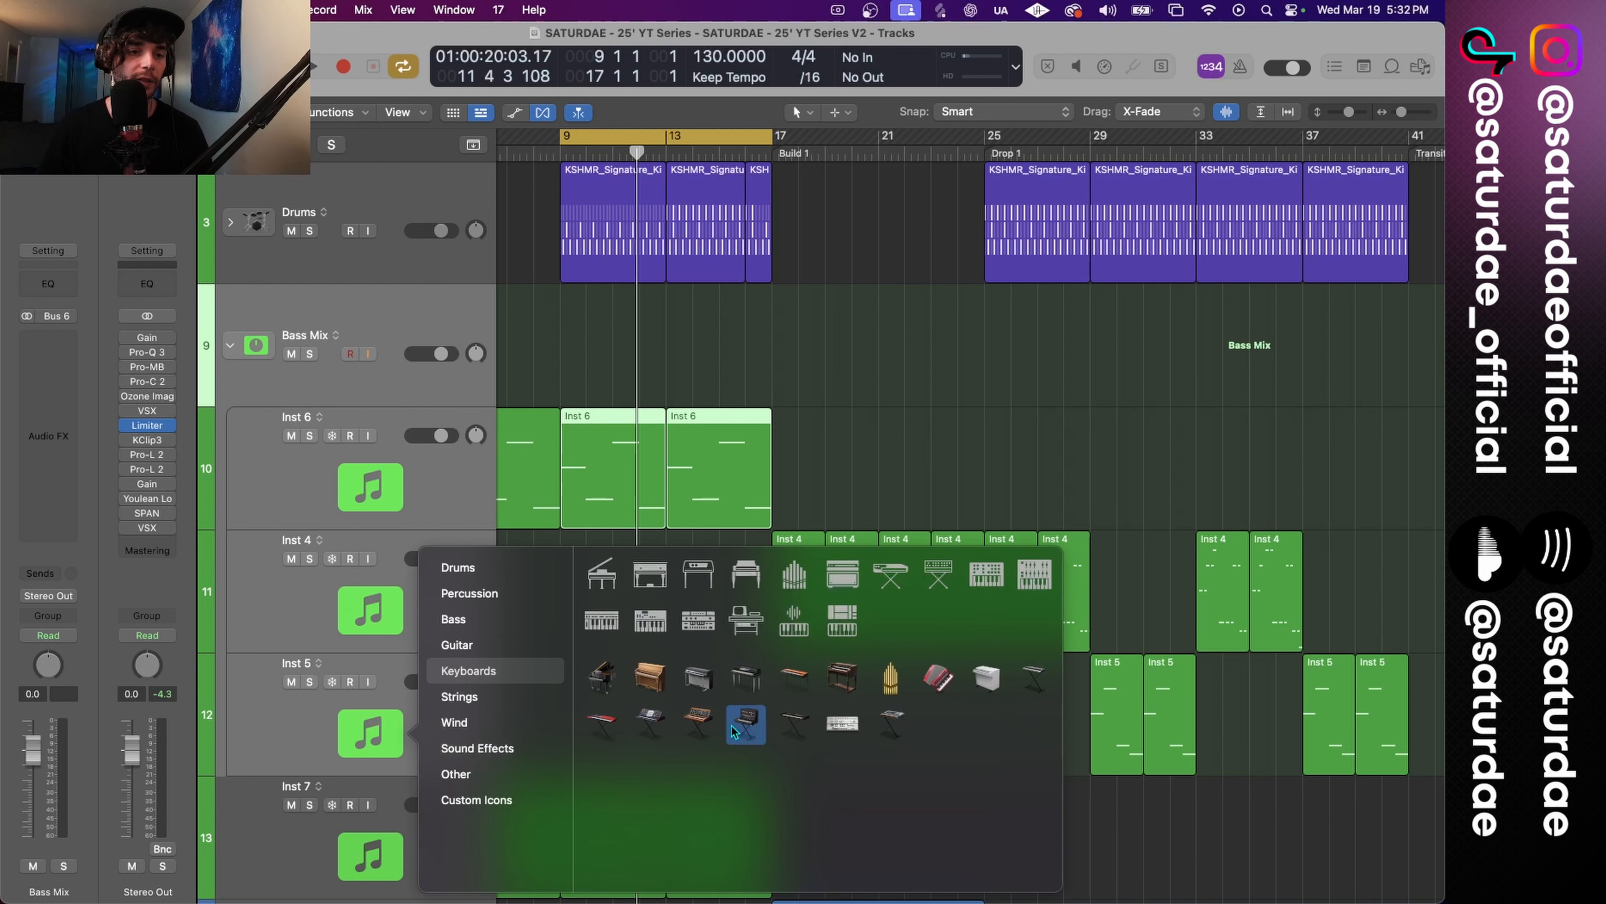
left_click(601, 733)
Rename the Inst 6 track as BASS Verse Reese.
left_click(296, 416)
double_click(296, 416)
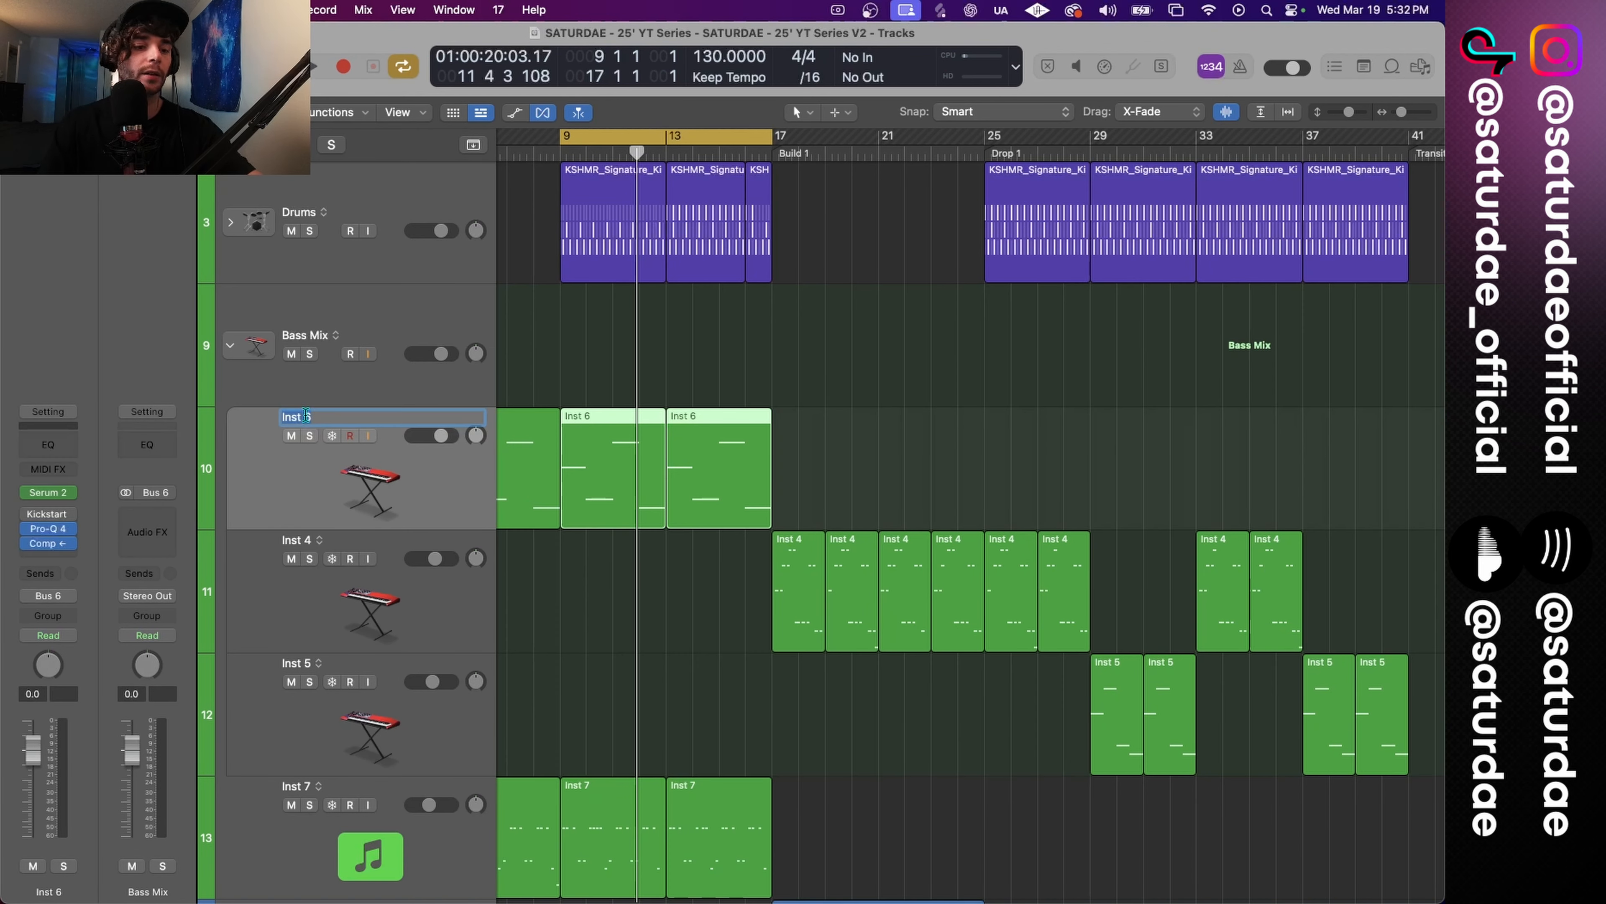
key("Caps_Lock")
type("BASS")
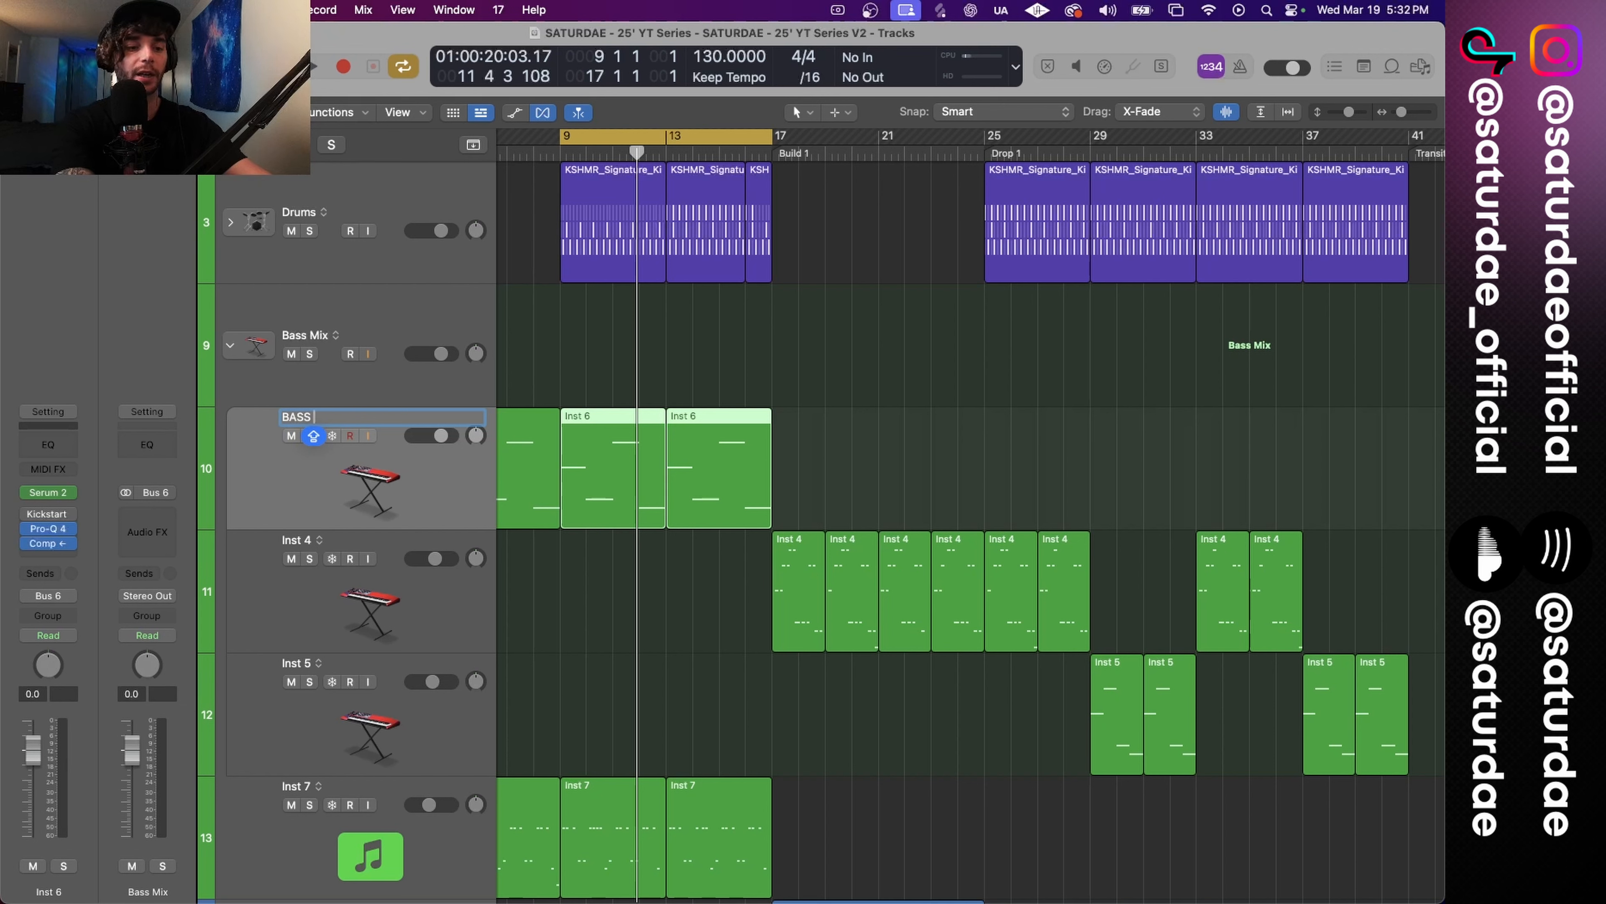
type(" Verse")
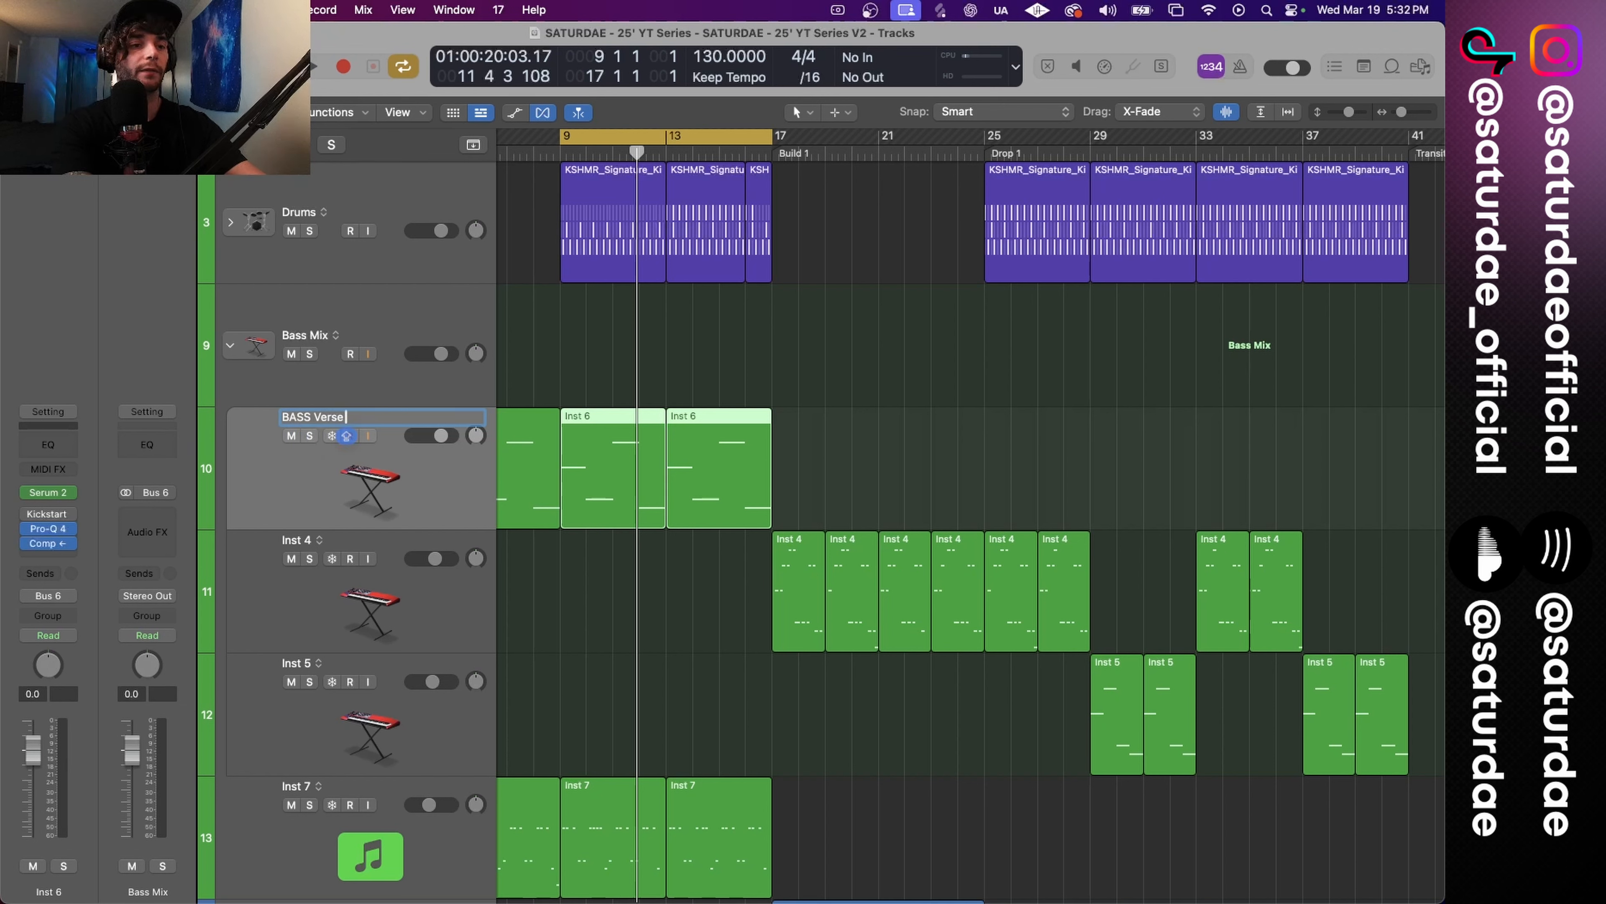
type(" R")
type("eese")
key("Tab")
Rename the Inst 4 track as BASS Drop Lead.
key("Caps_Lock")
type("BASS")
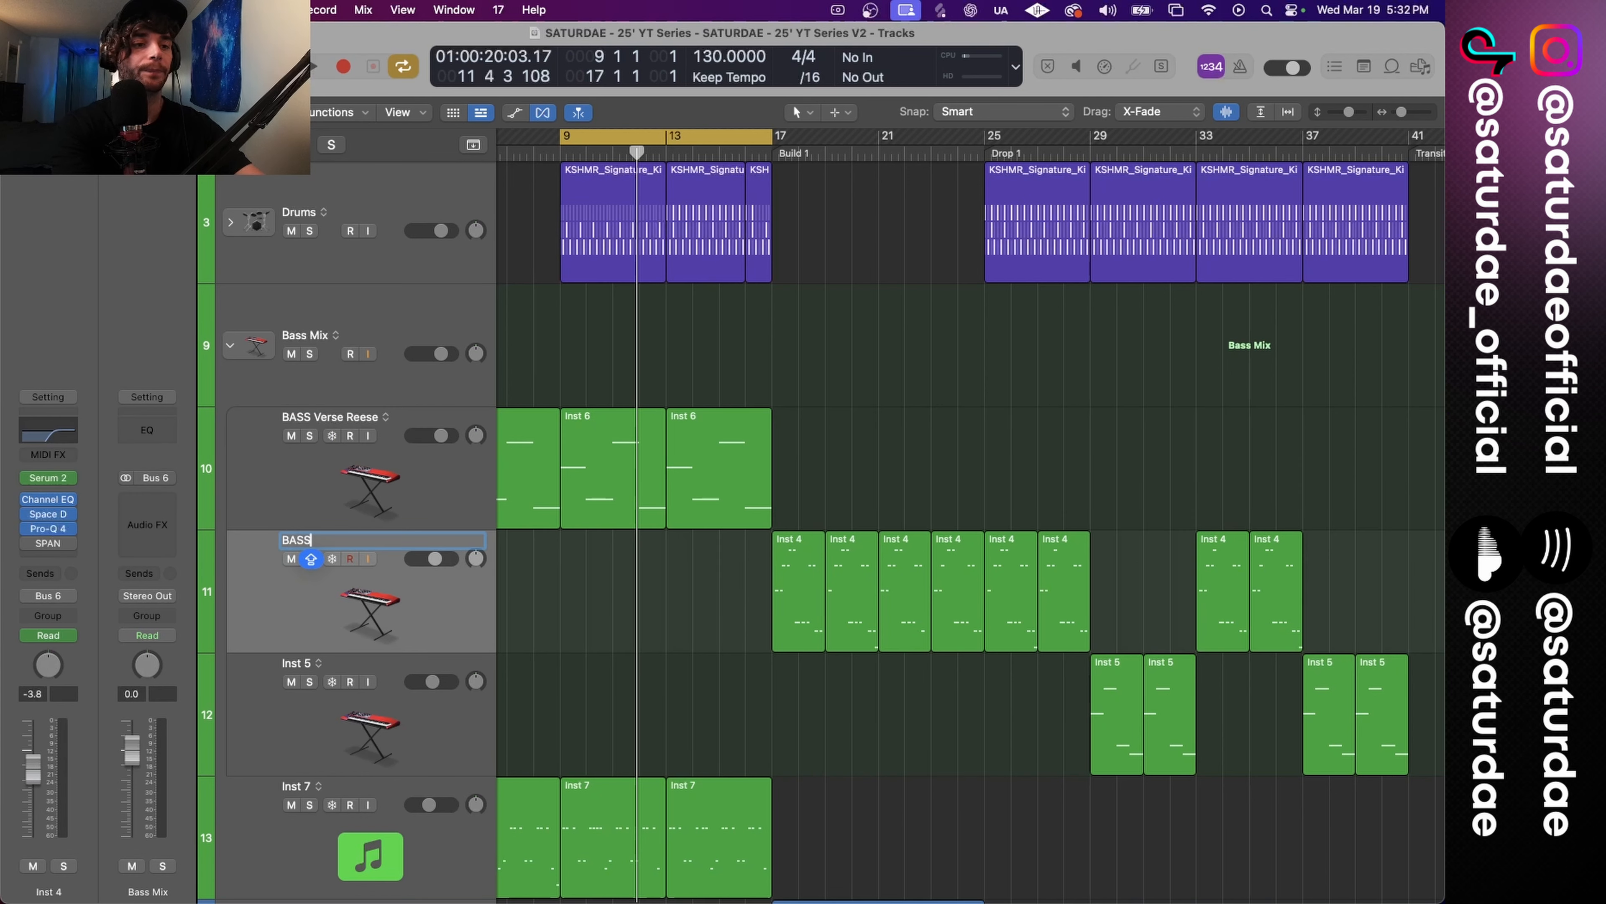
type(" Drop Lea")
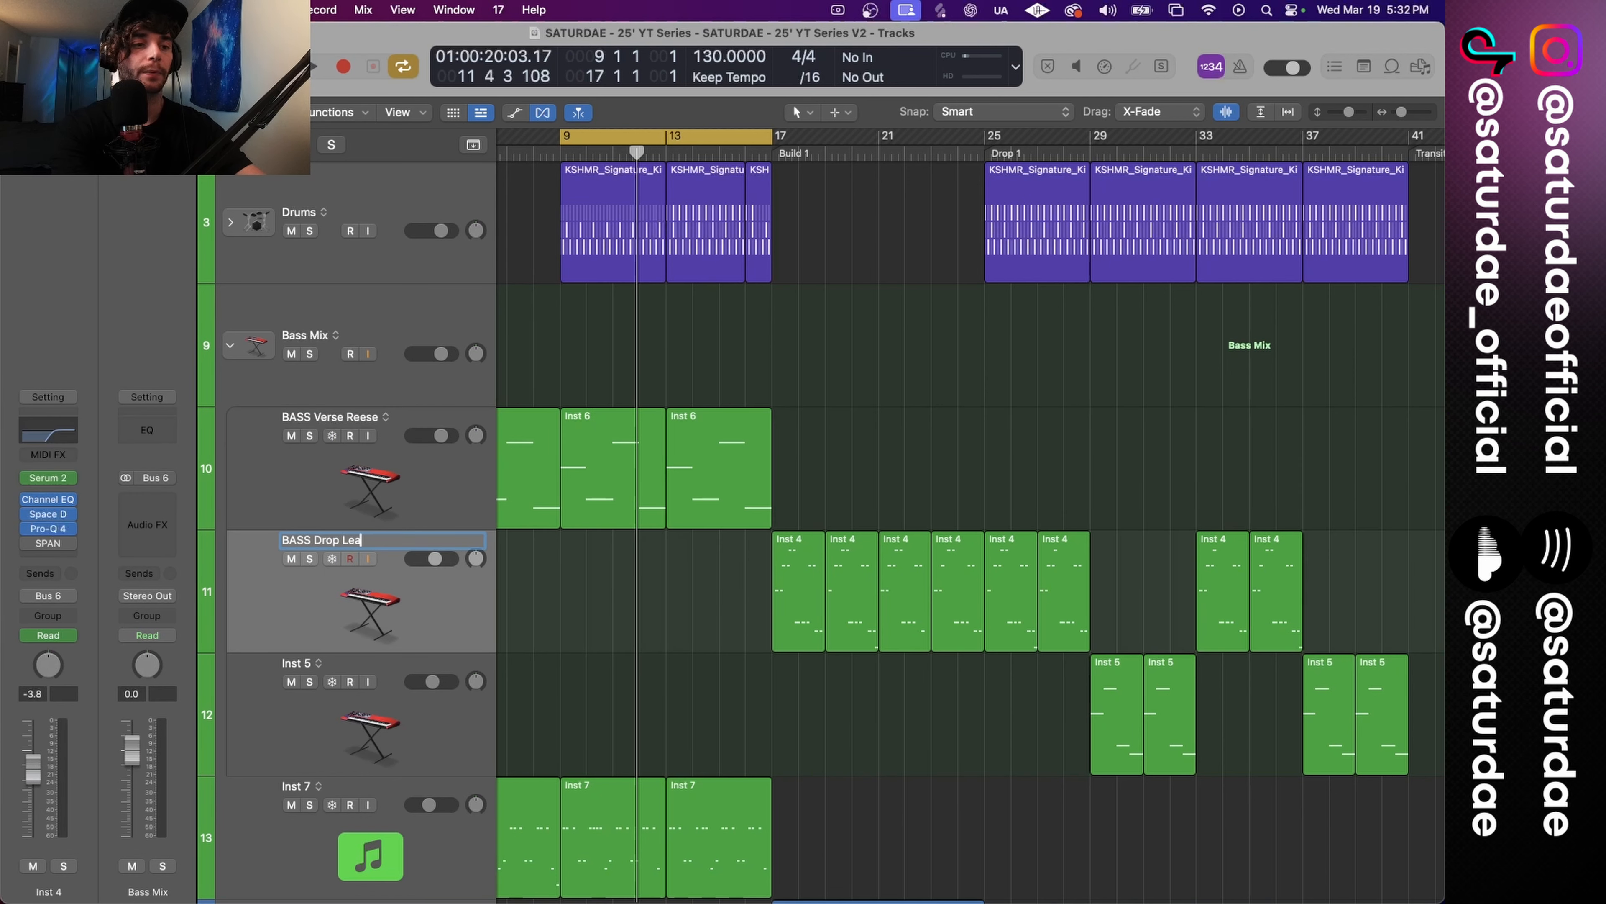
type("d")
key("Tab")
Rename the Inst 5 track as BASS Drop Lead 2.
key("Caps_Lock")
type("BASS")
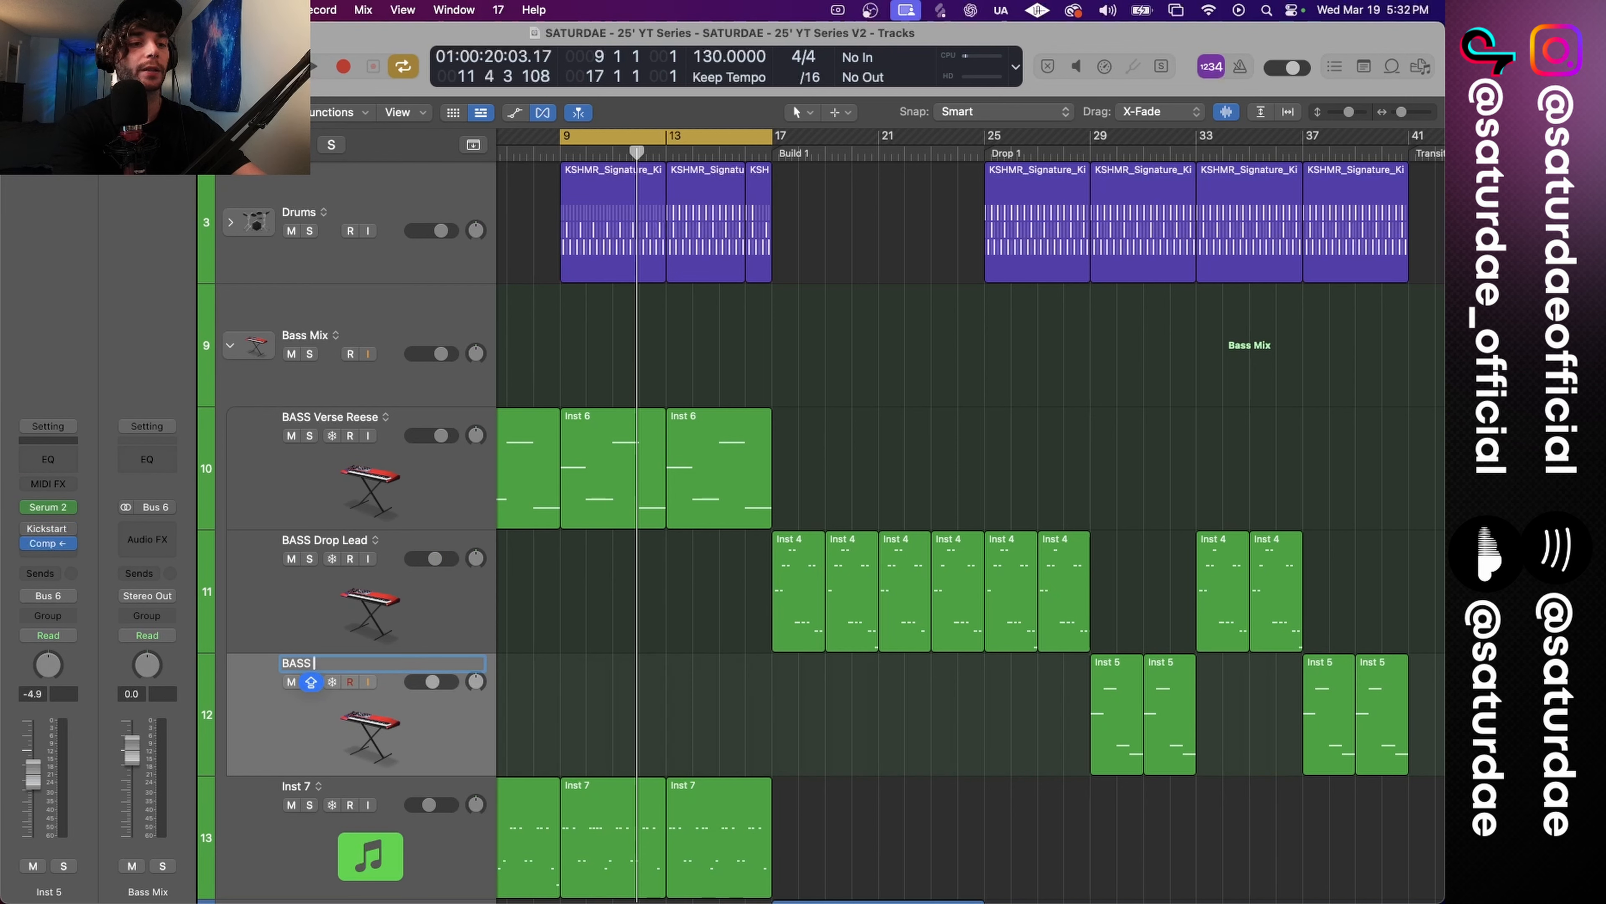
key("Return")
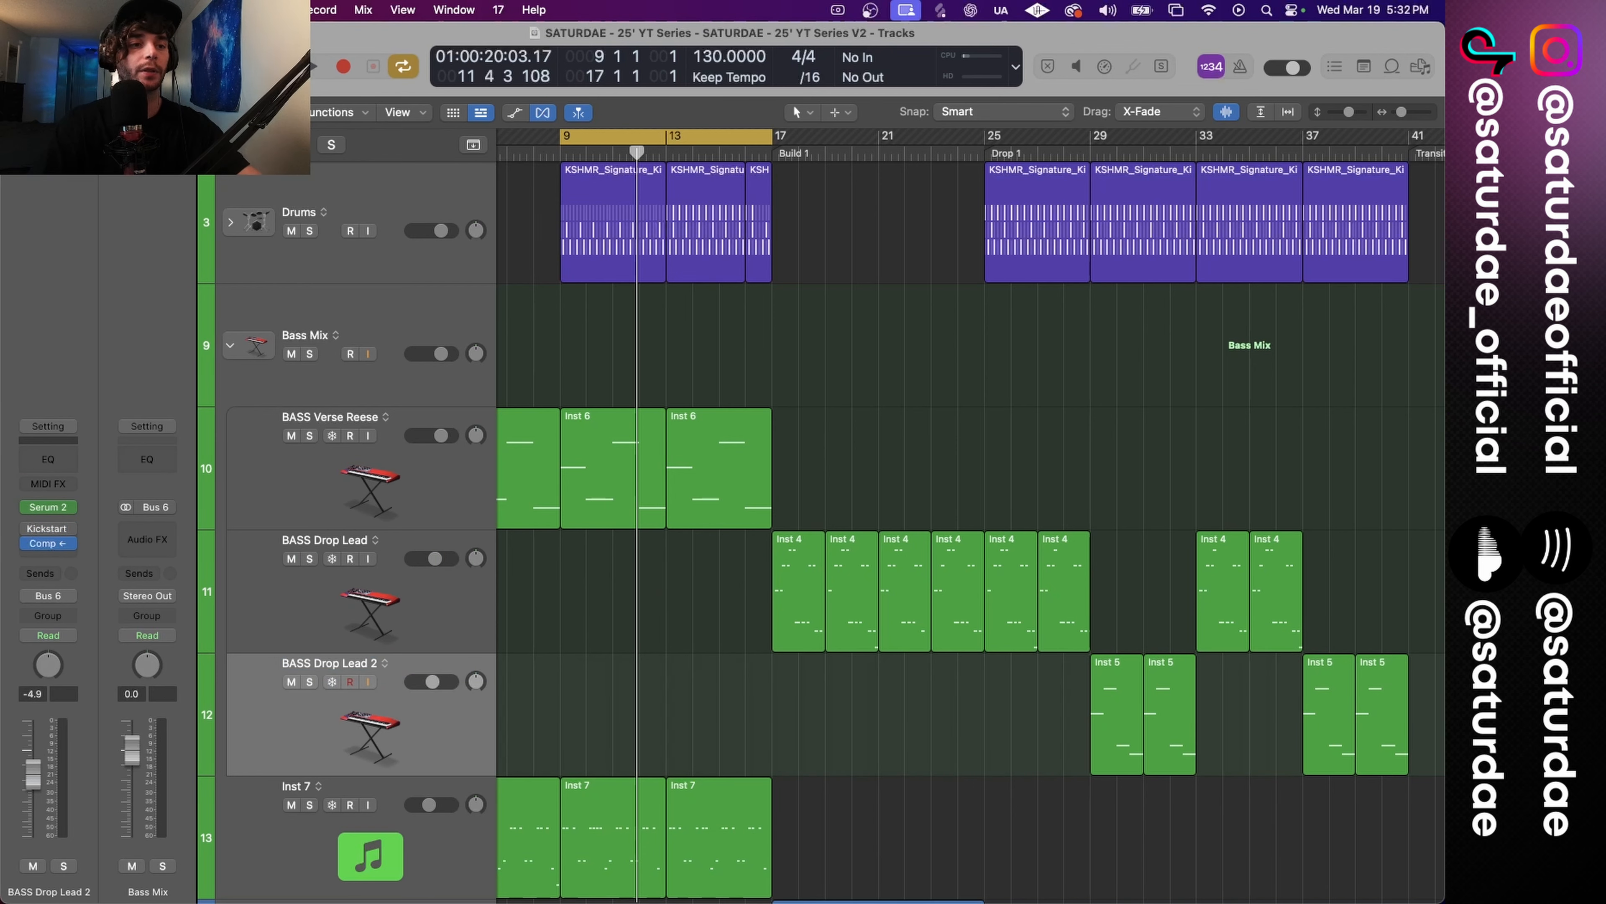
Select all regions on the collapsed Drums stack and colour them bright magenta.
scroll(597, 427, "down", 5)
scroll(597, 428, "up", 2)
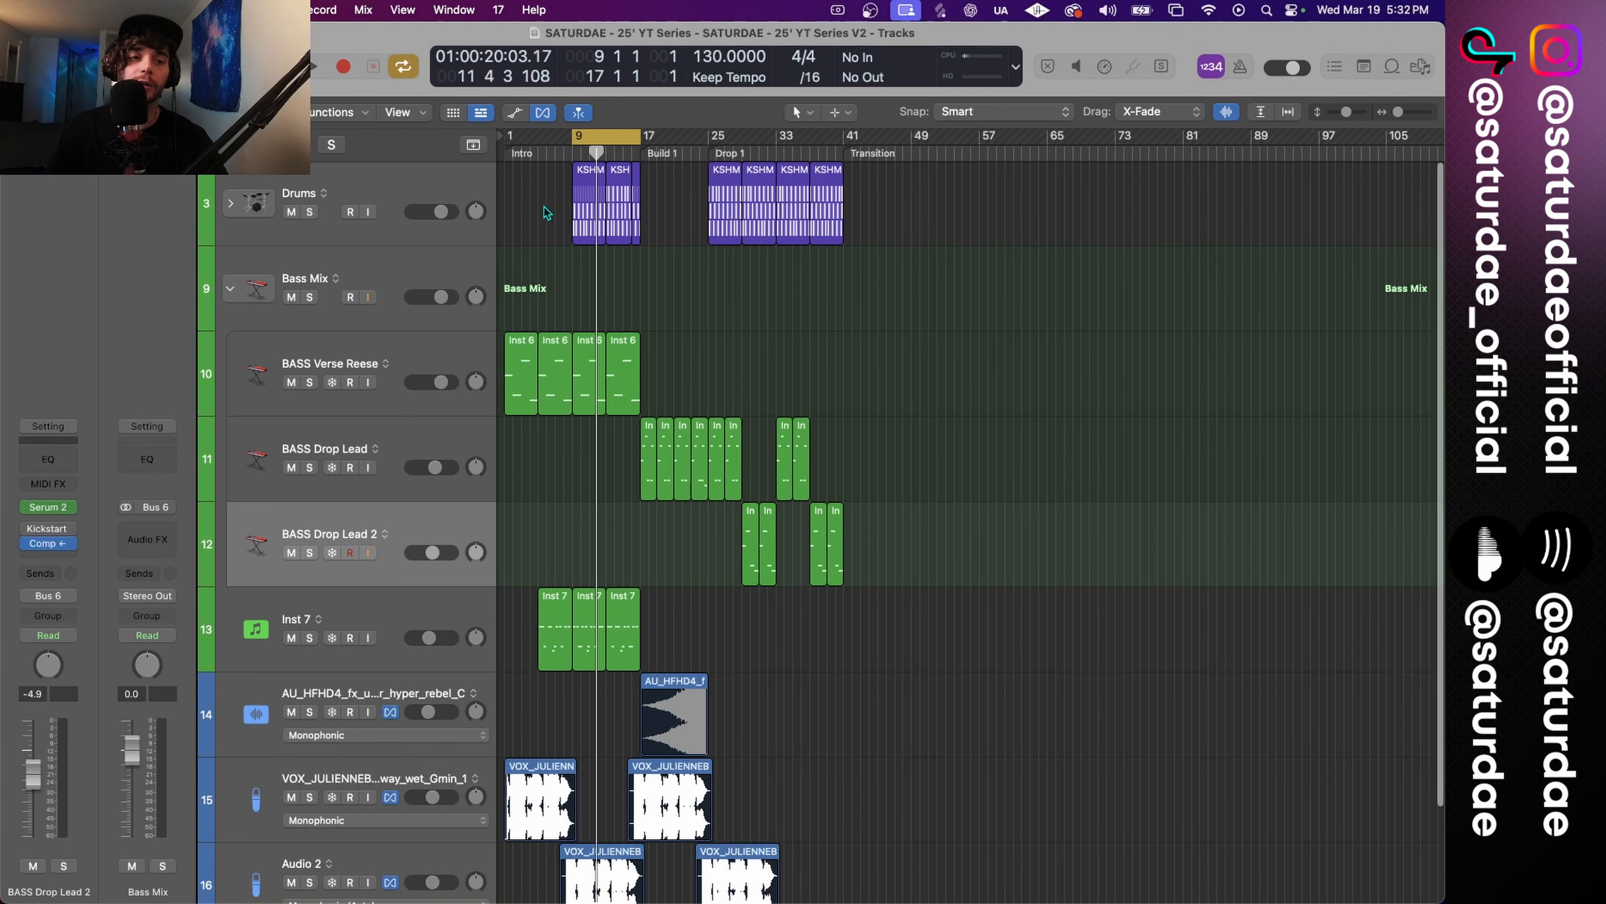
left_click_drag(544, 207, 1024, 191)
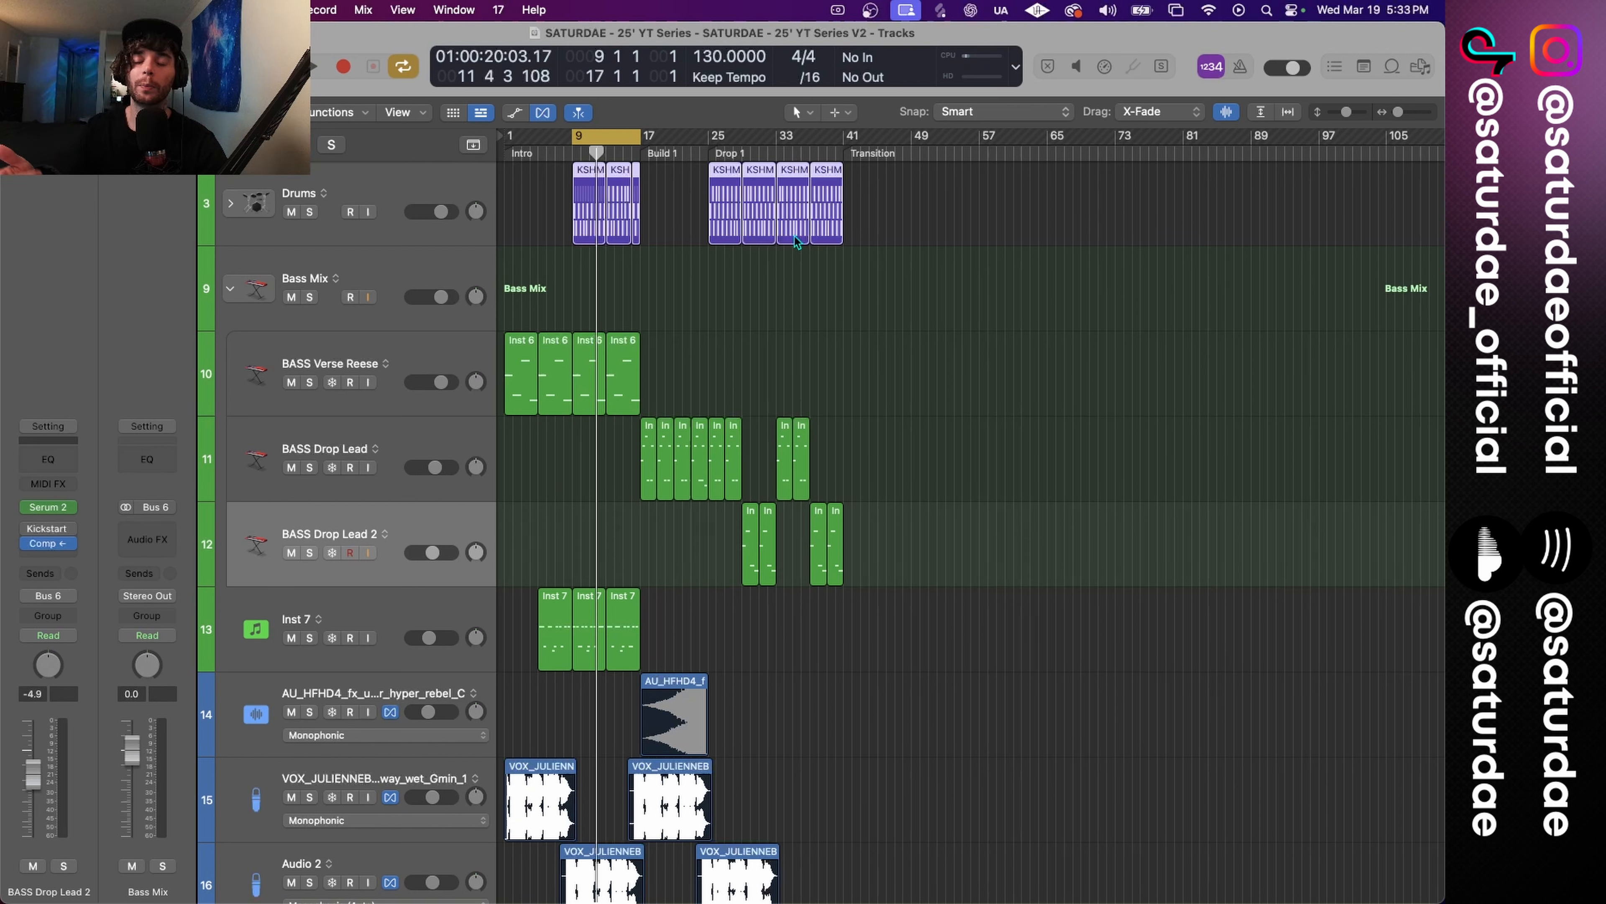
key("alt+c")
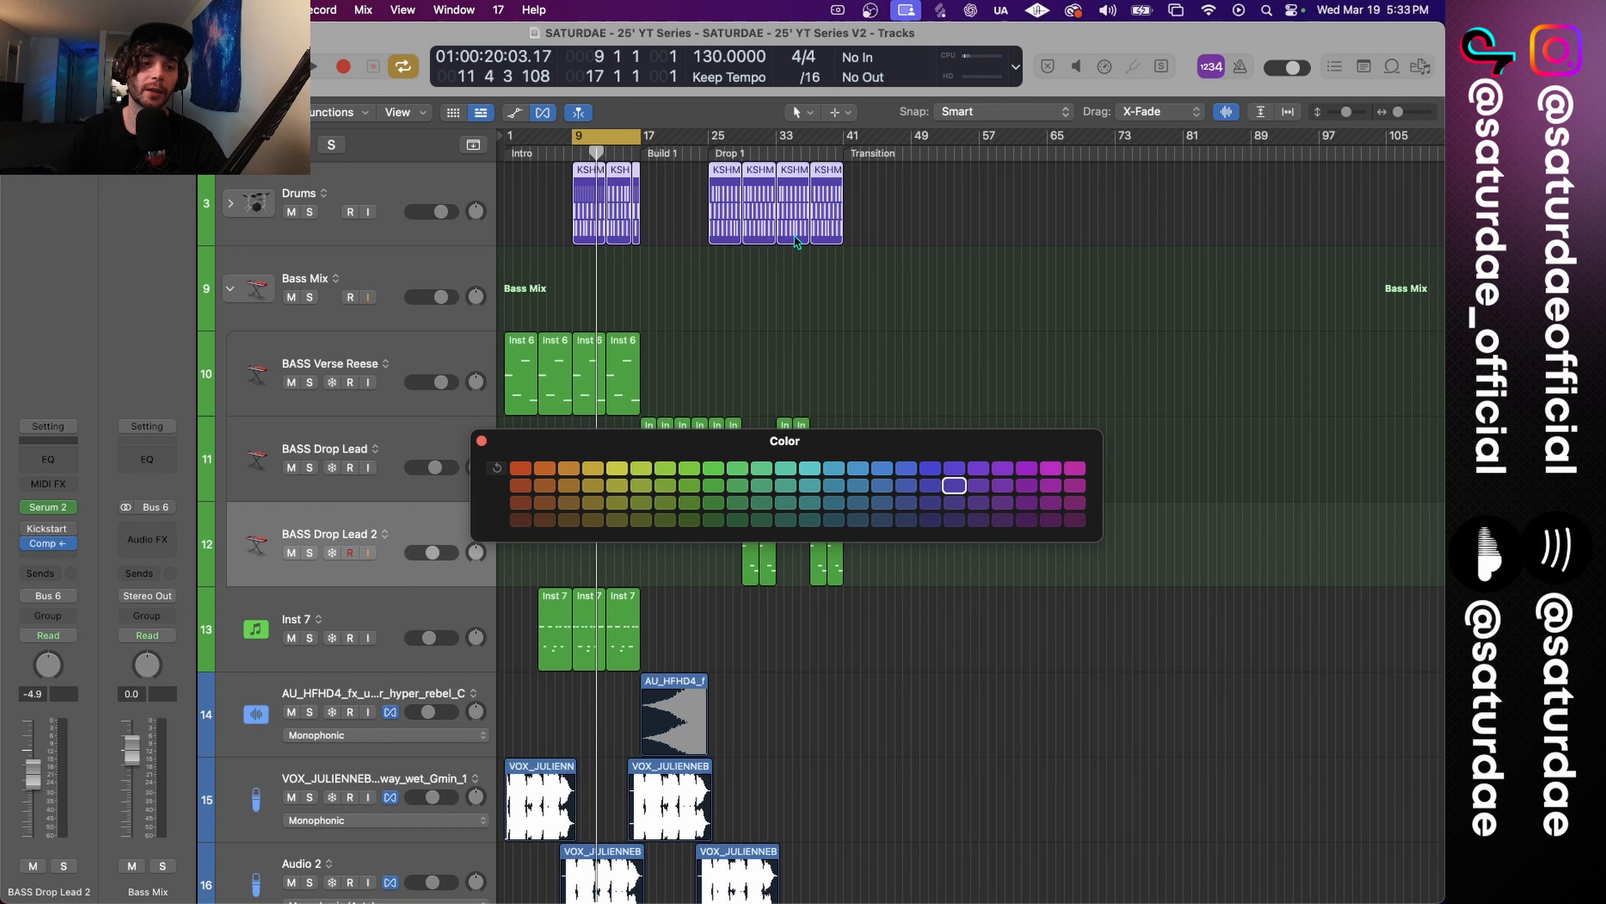
left_click(1083, 472)
key("alt+c")
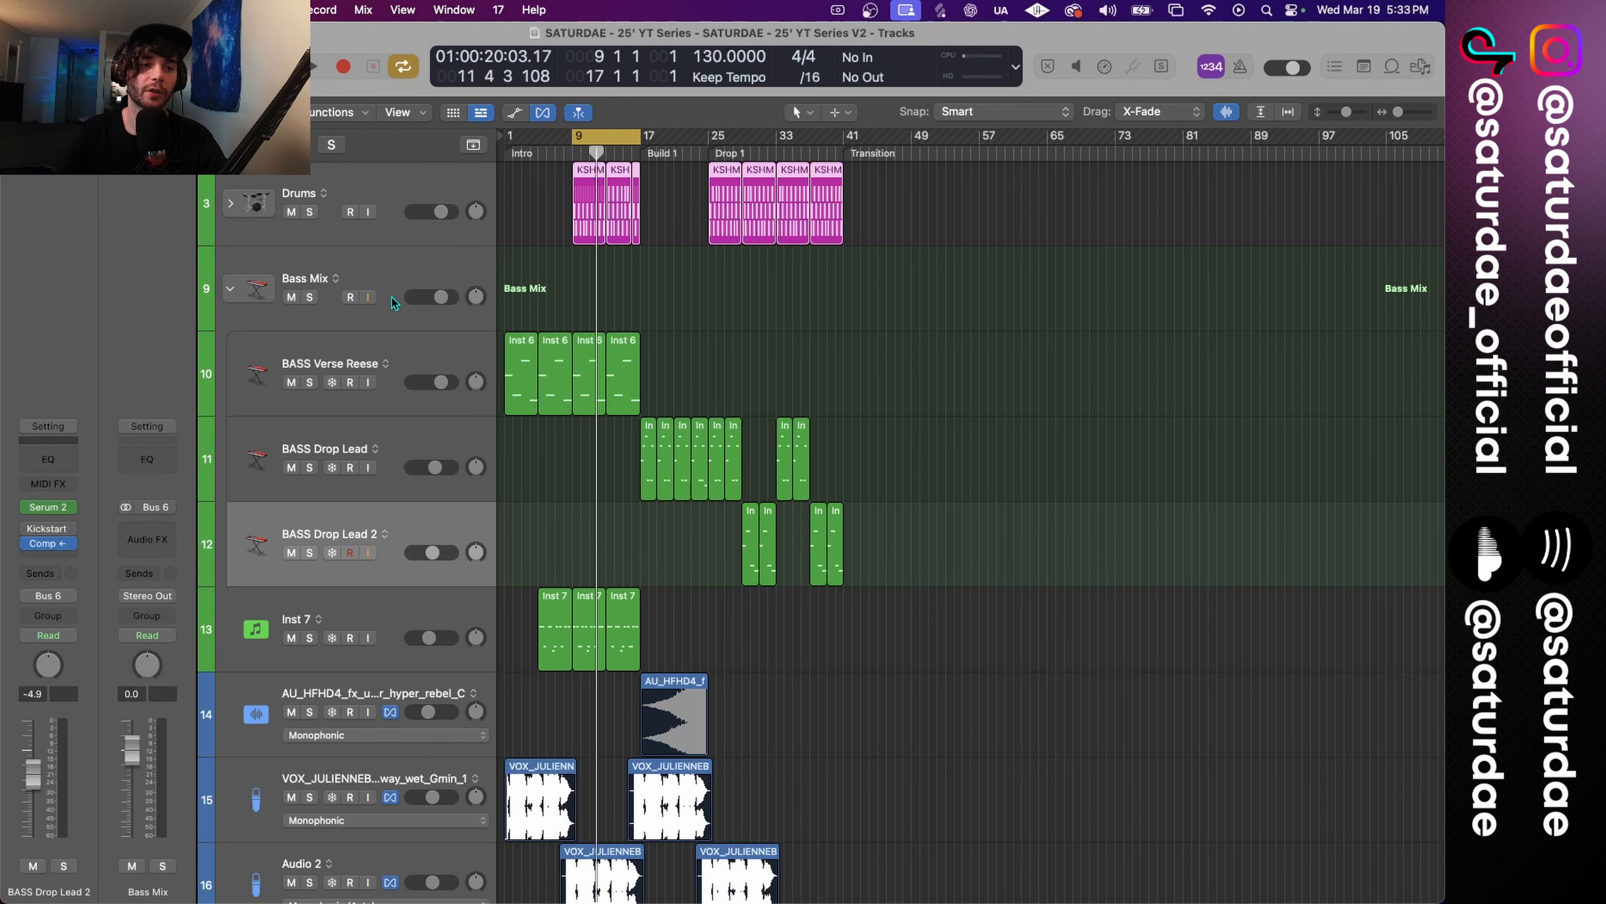
Collapse the Bass Mix stack and colour all of its regions bright blue-violet.
left_click(231, 289)
key("alt+c")
key("alt+c")
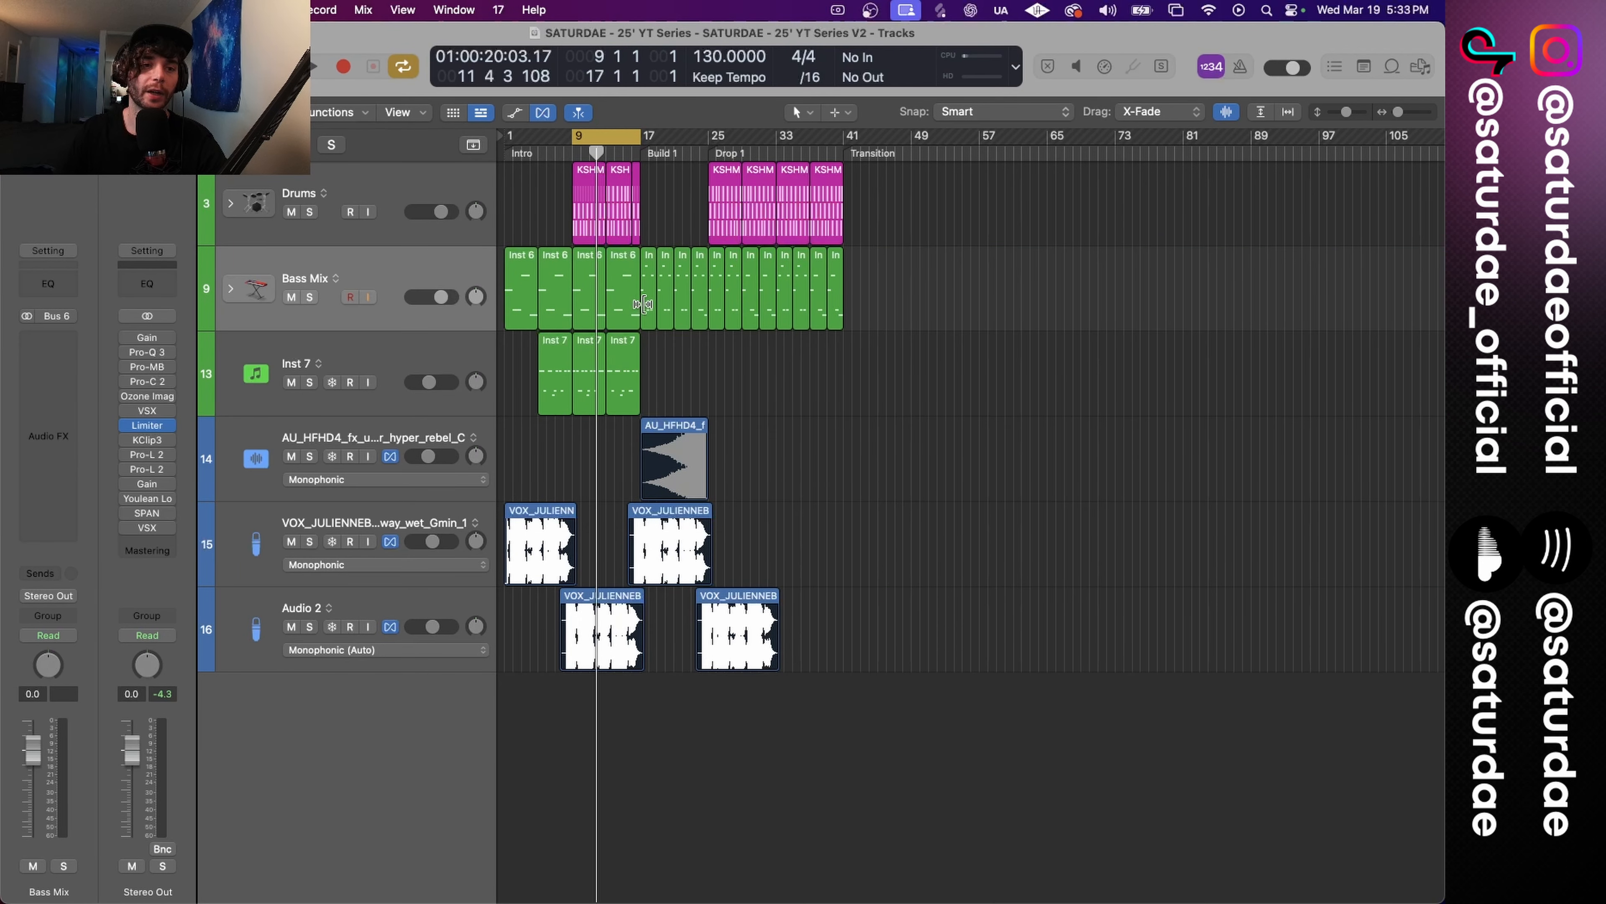
key("alt+c")
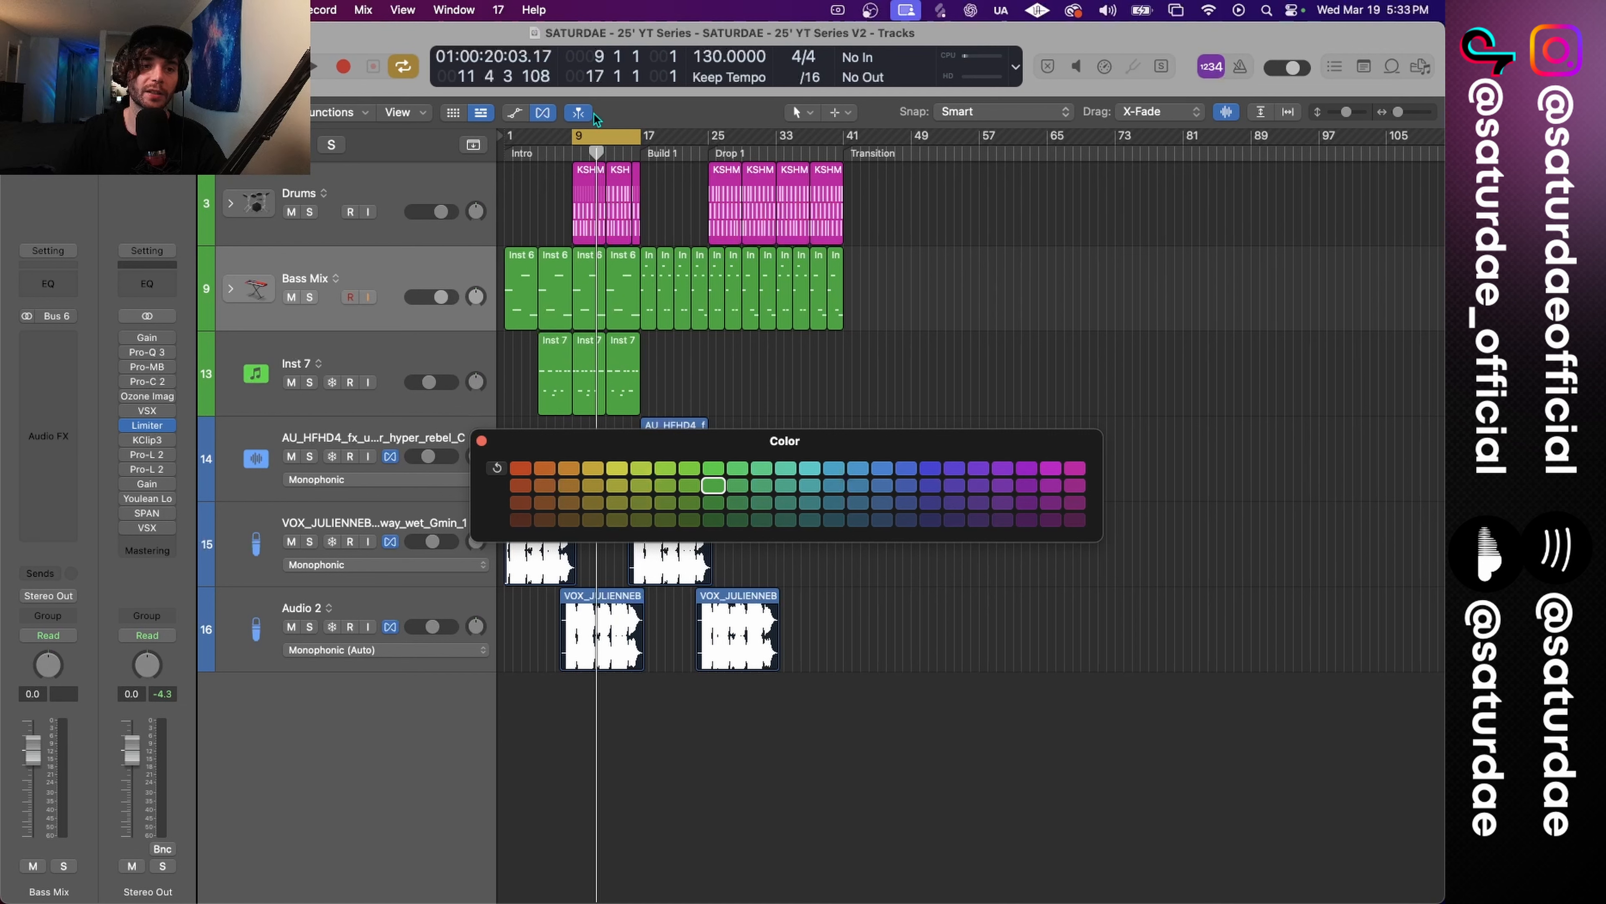
key("alt+c")
key("c")
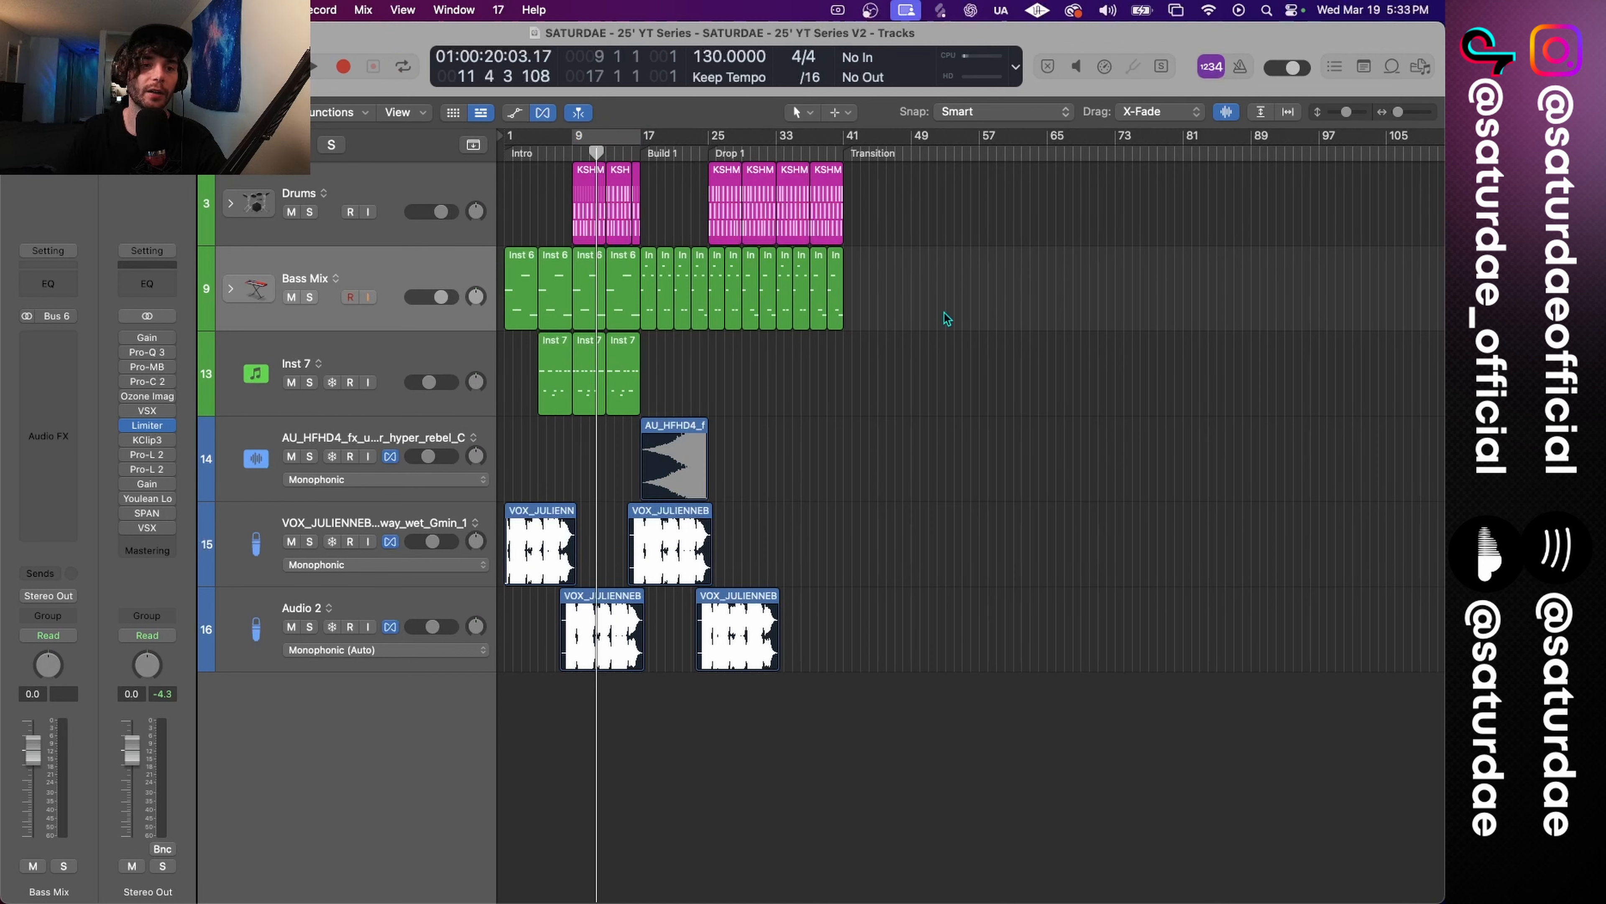
left_click_drag(946, 319, 445, 277)
key("alt+c")
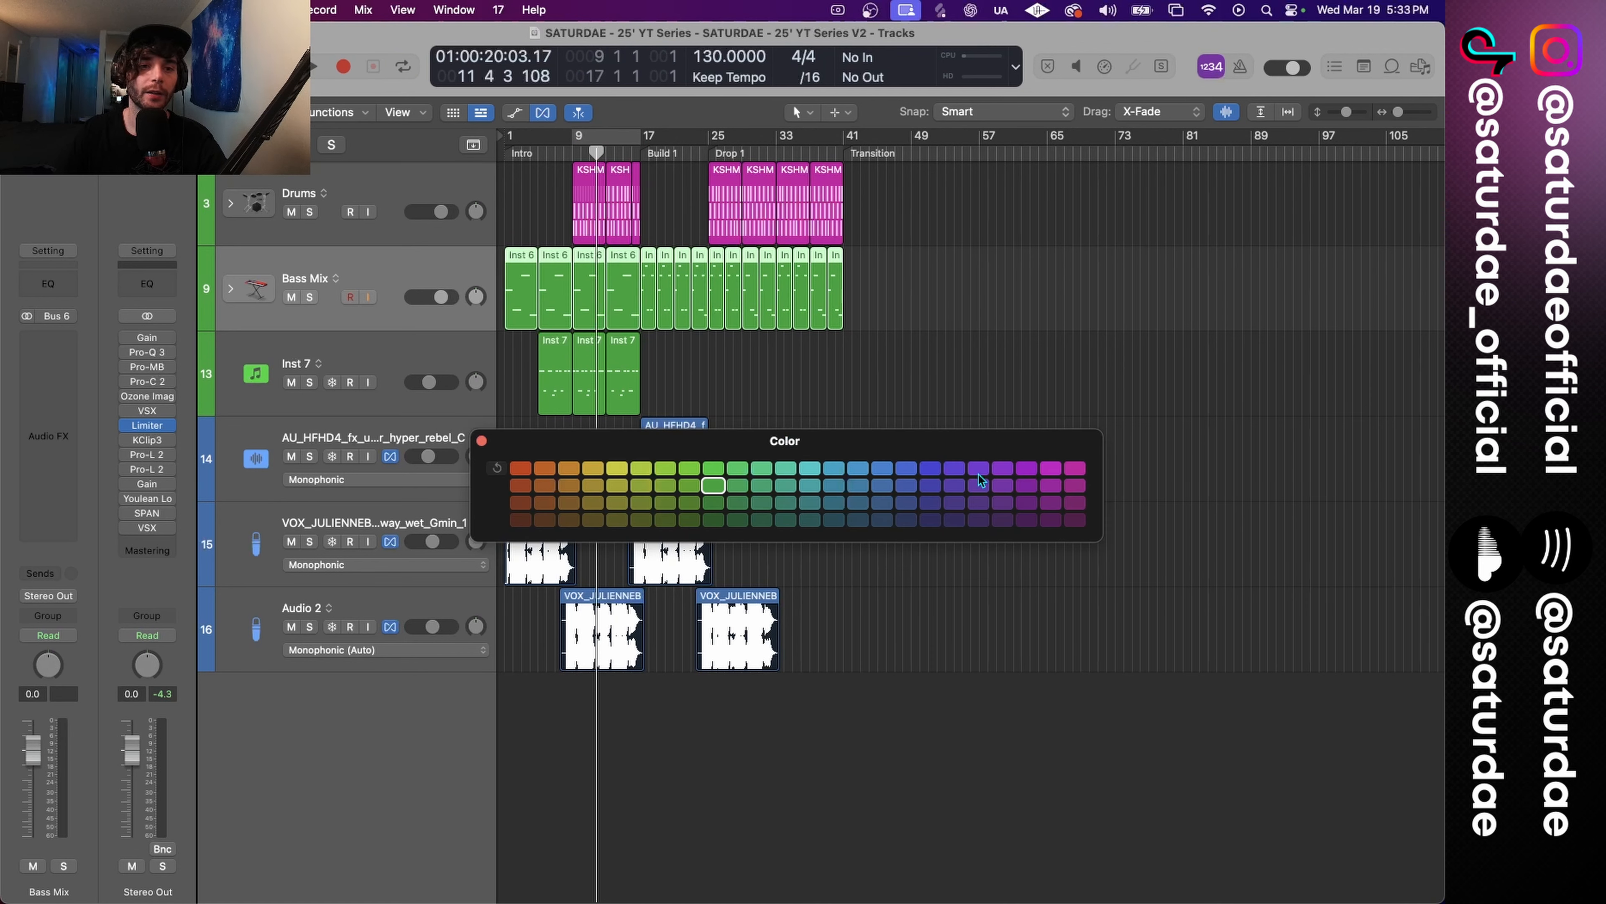
left_click(940, 471)
key("alt+c")
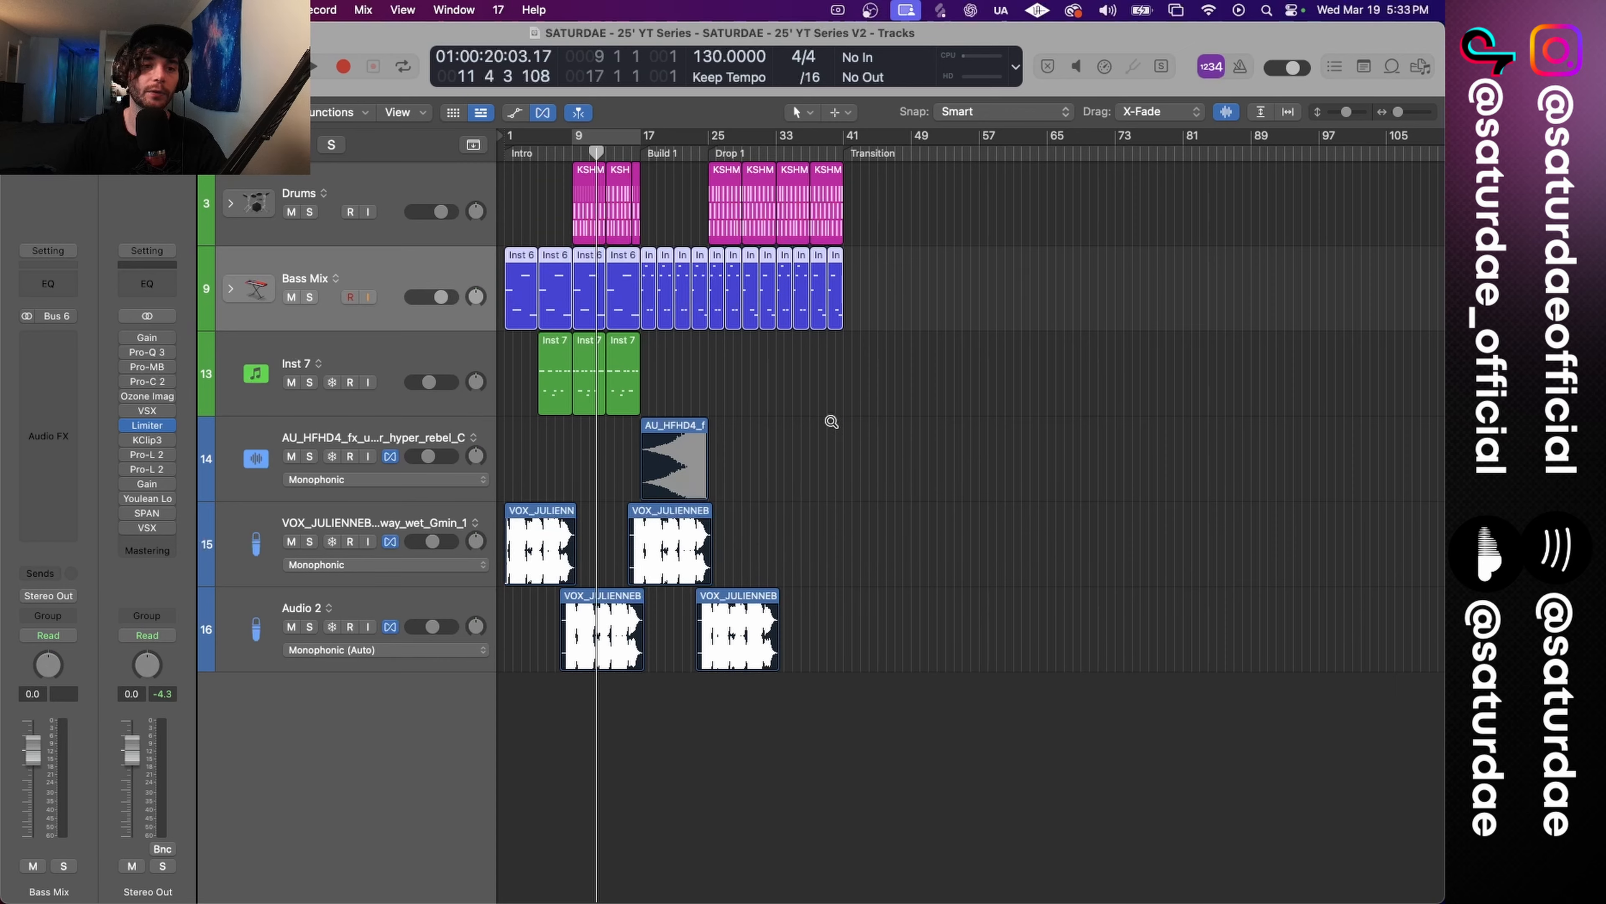
Put the Inst 7 track into its own new summing stack.
left_click(414, 353)
key("cmd+shift+d")
key("Return")
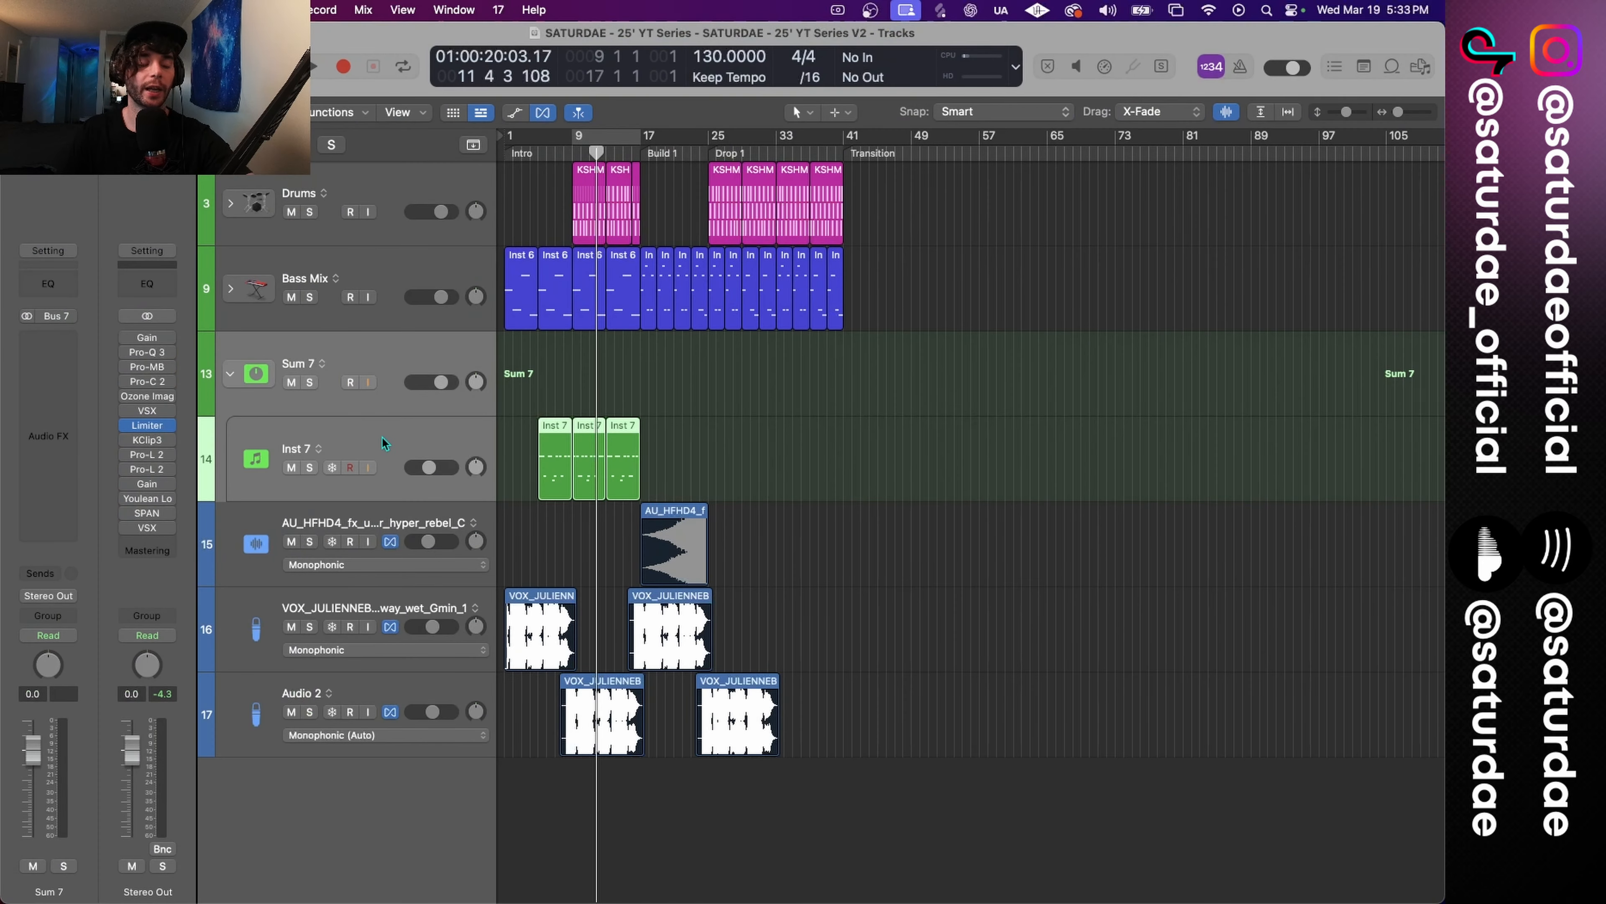
left_click(382, 435)
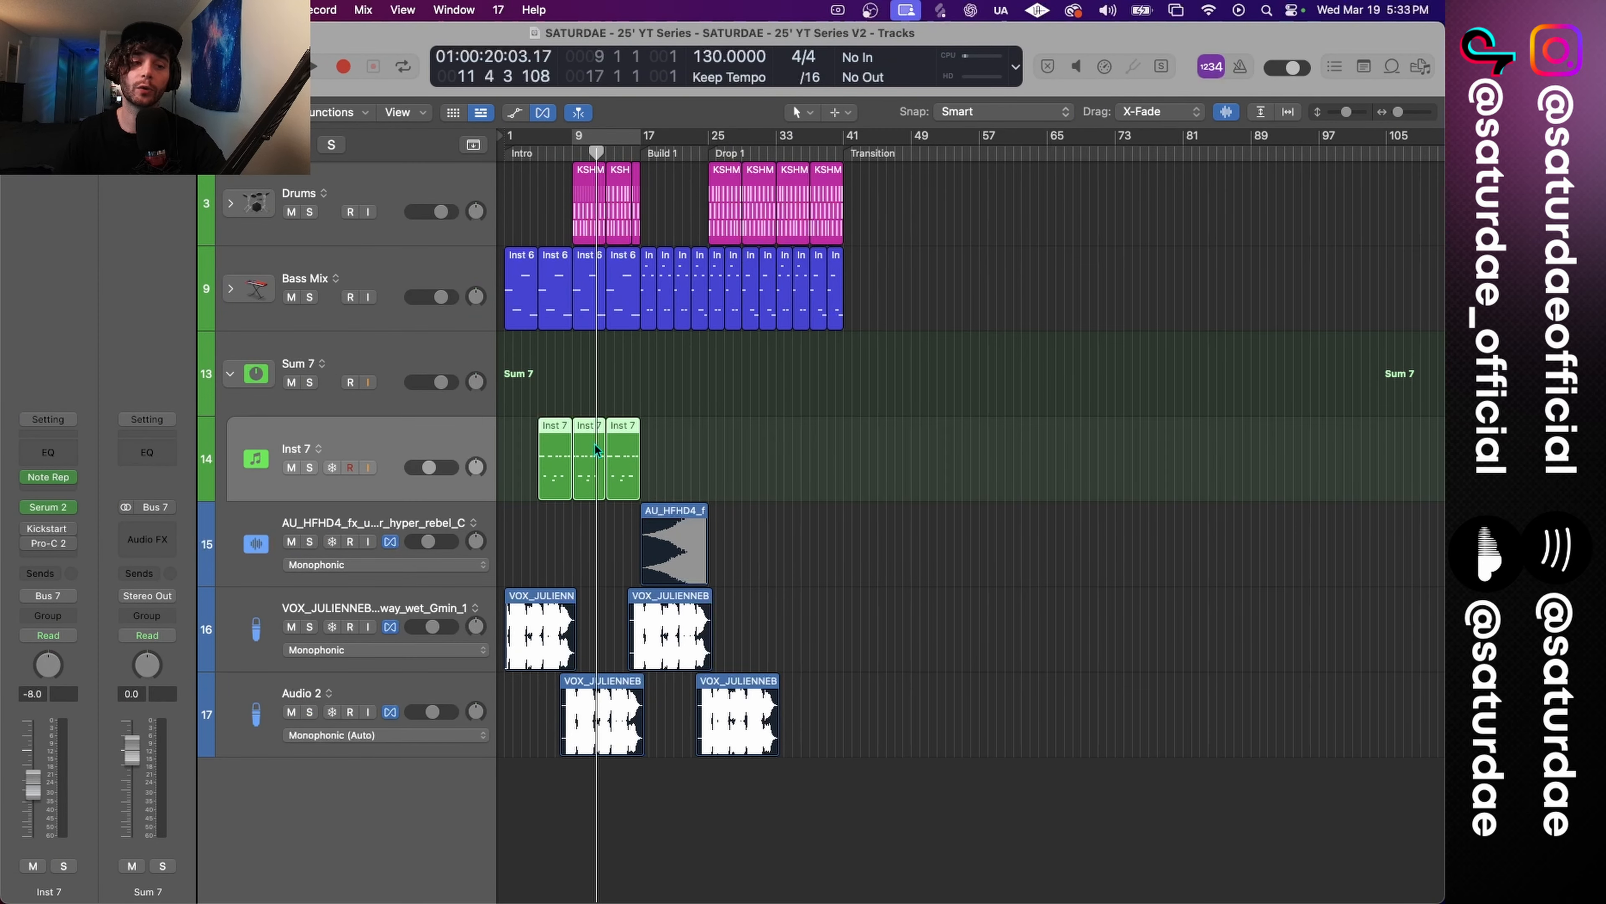
key("super+Down")
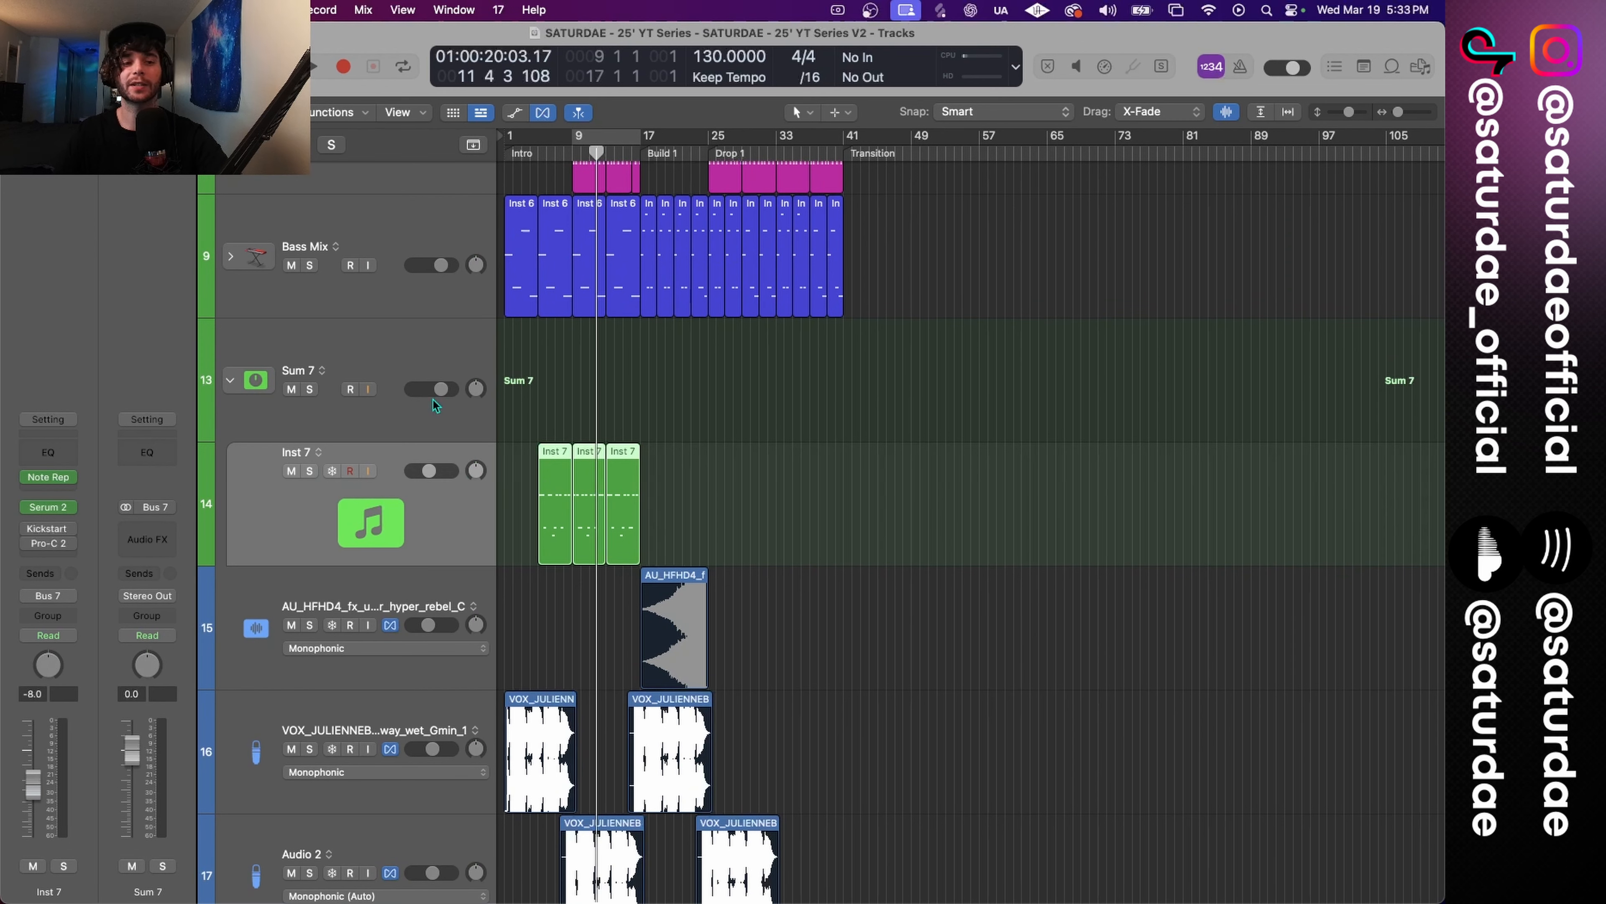
Rename the stack above Inst 7 as SYTNH Mix and the bass stack as BASS Mix.
double_click(301, 368)
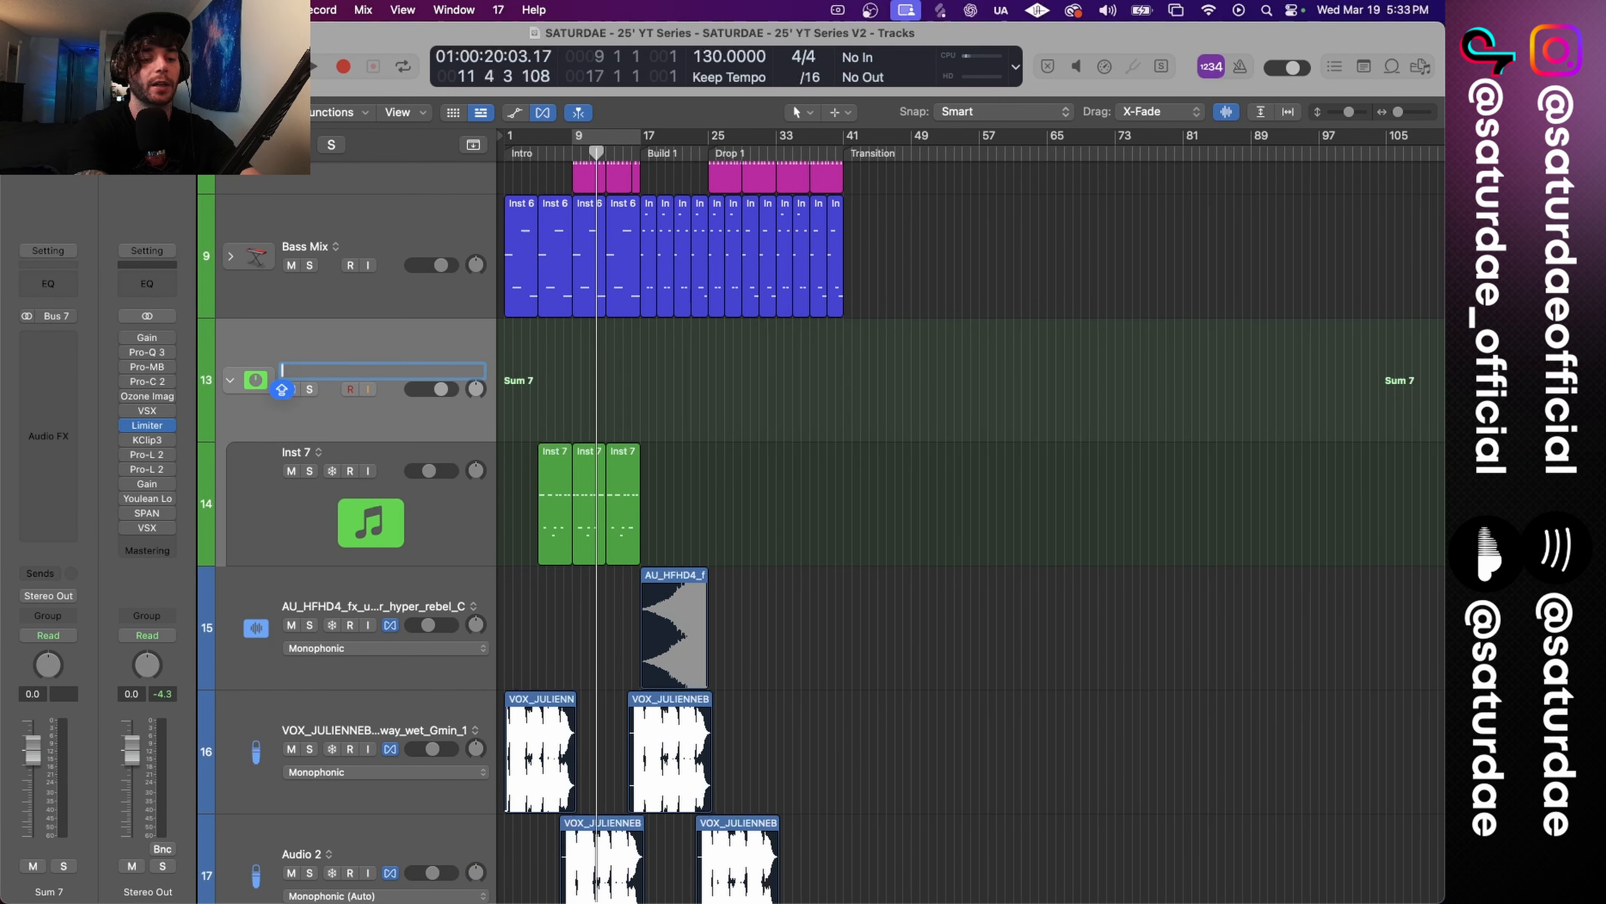
type("SYTNH")
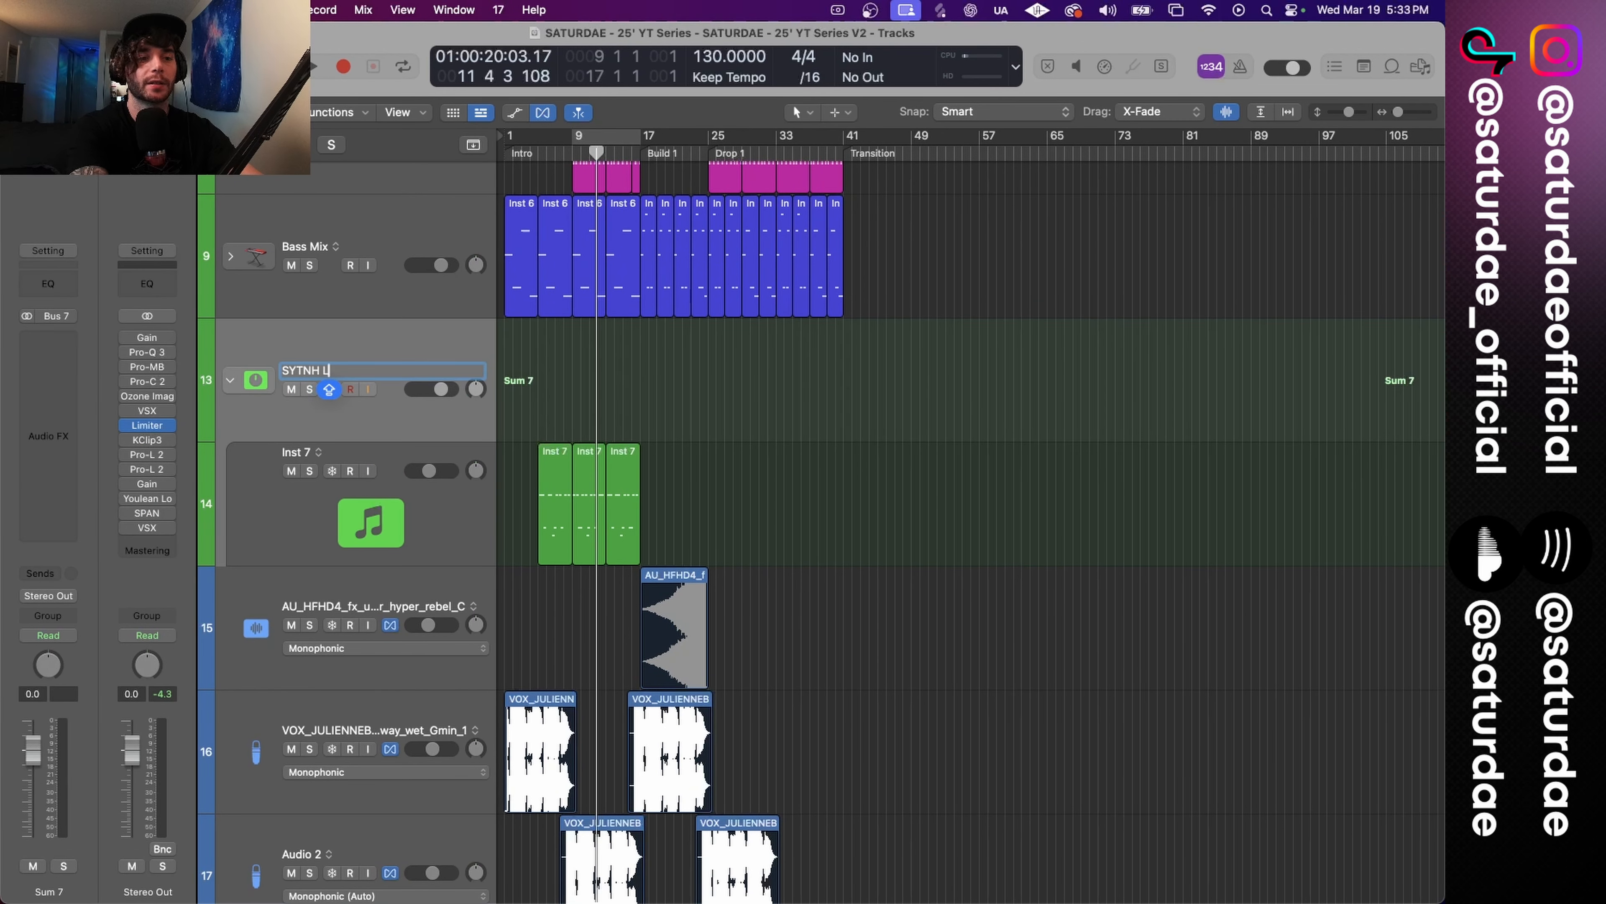
type(" Mix")
key("Return")
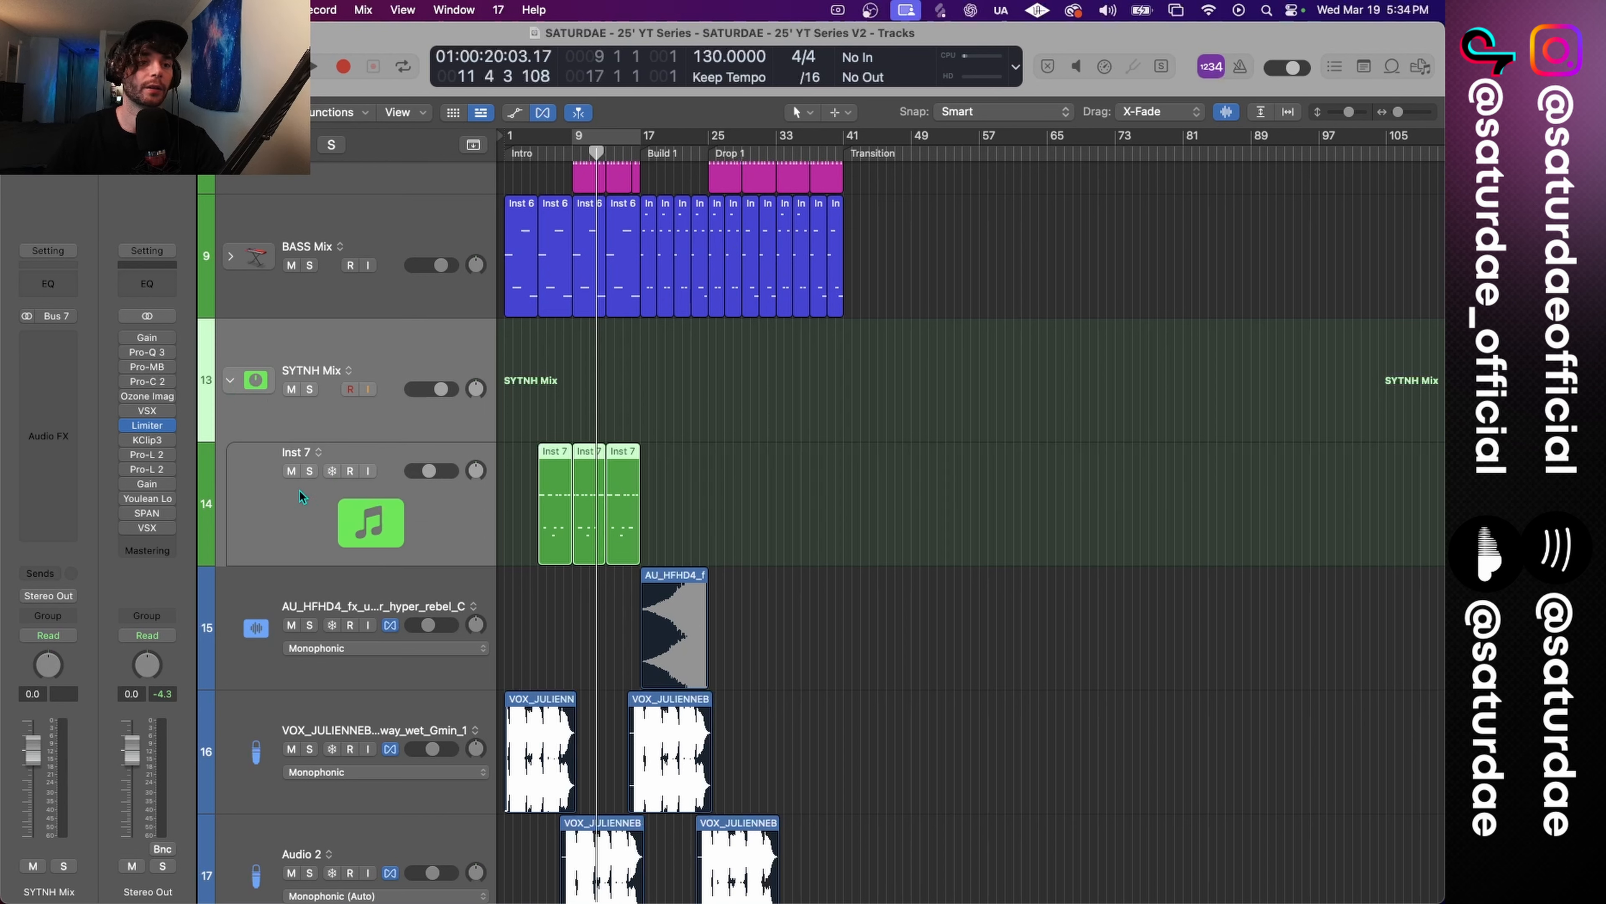
Give the SYTNH Mix stack and its track a black stand keyboard icon, and rename Inst 7 as SYTNH Pluck.
left_click(260, 387)
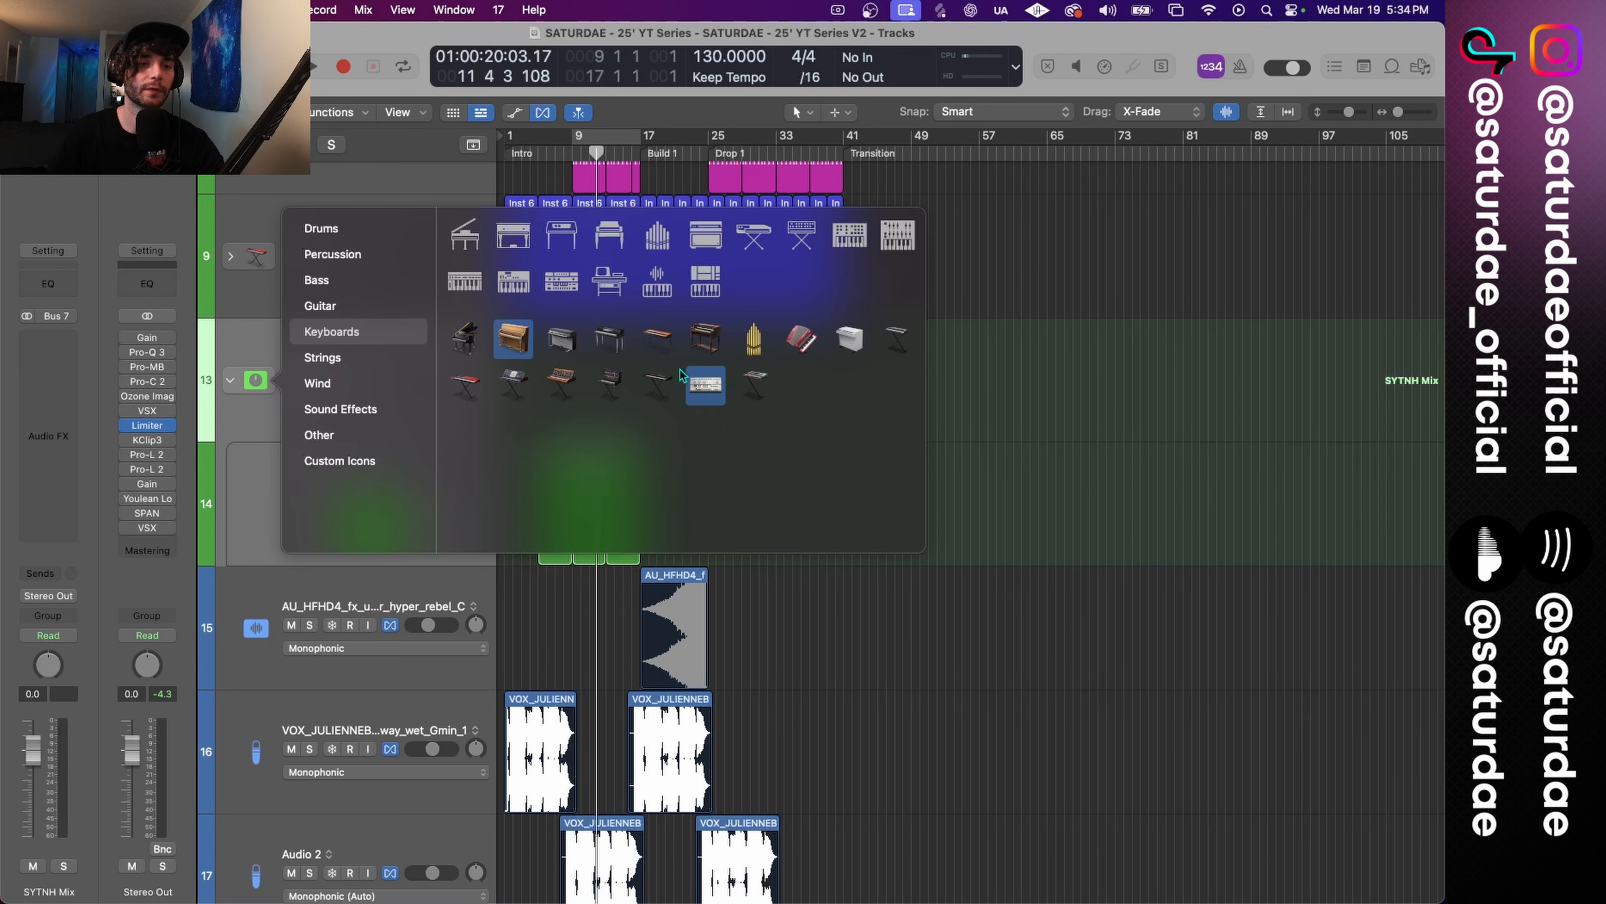
left_click(898, 345)
double_click(301, 452)
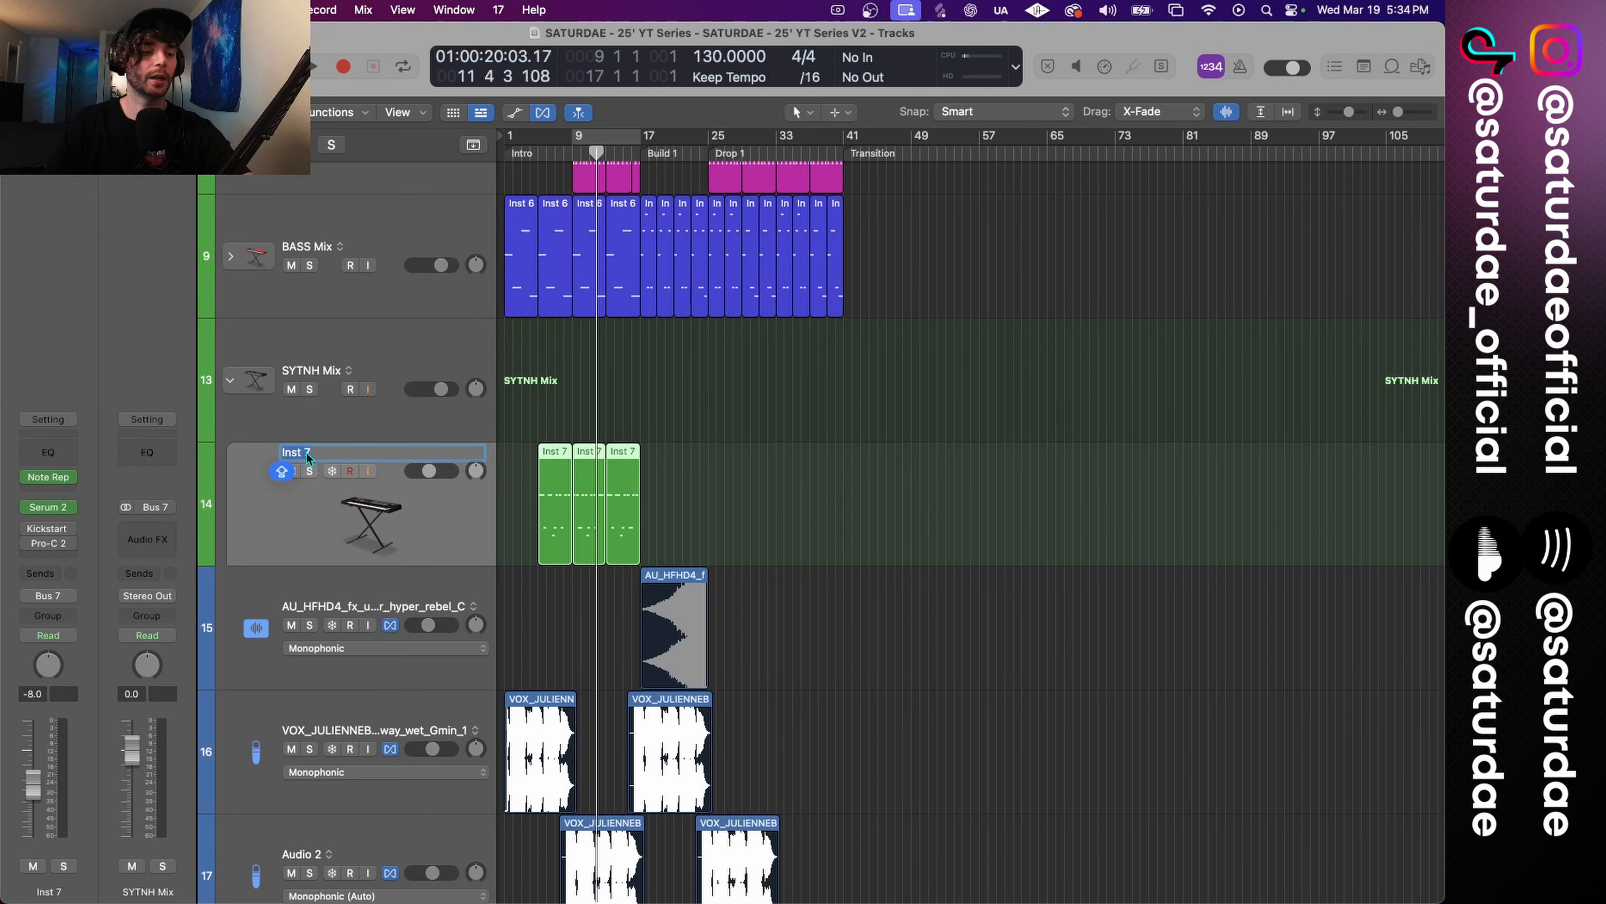
type("S")
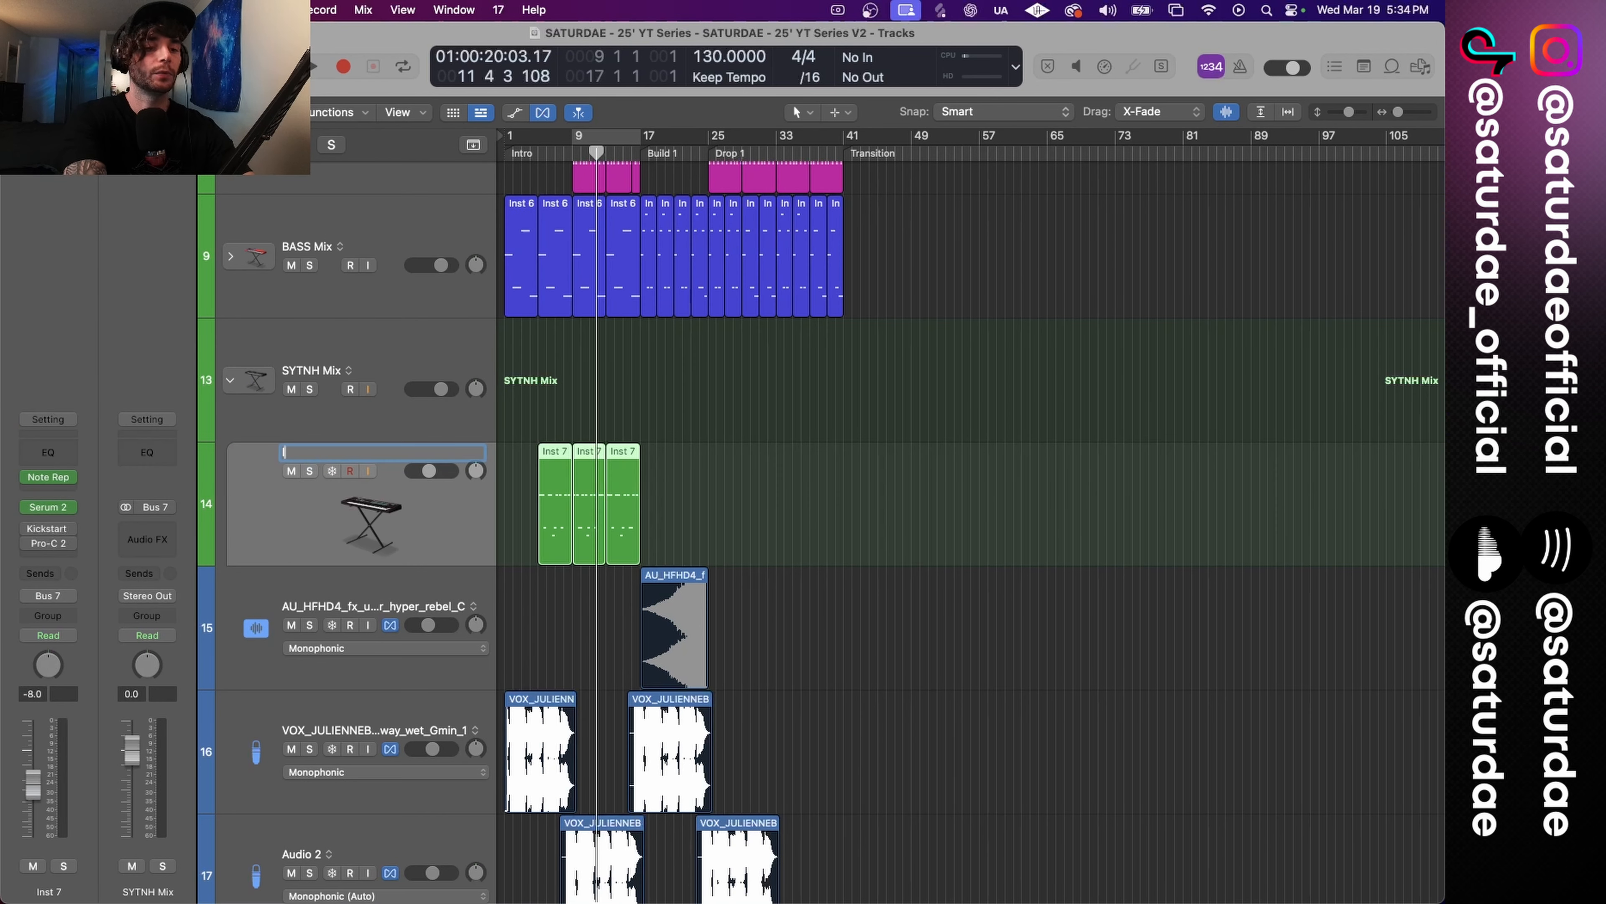
type("YTNH Pluck")
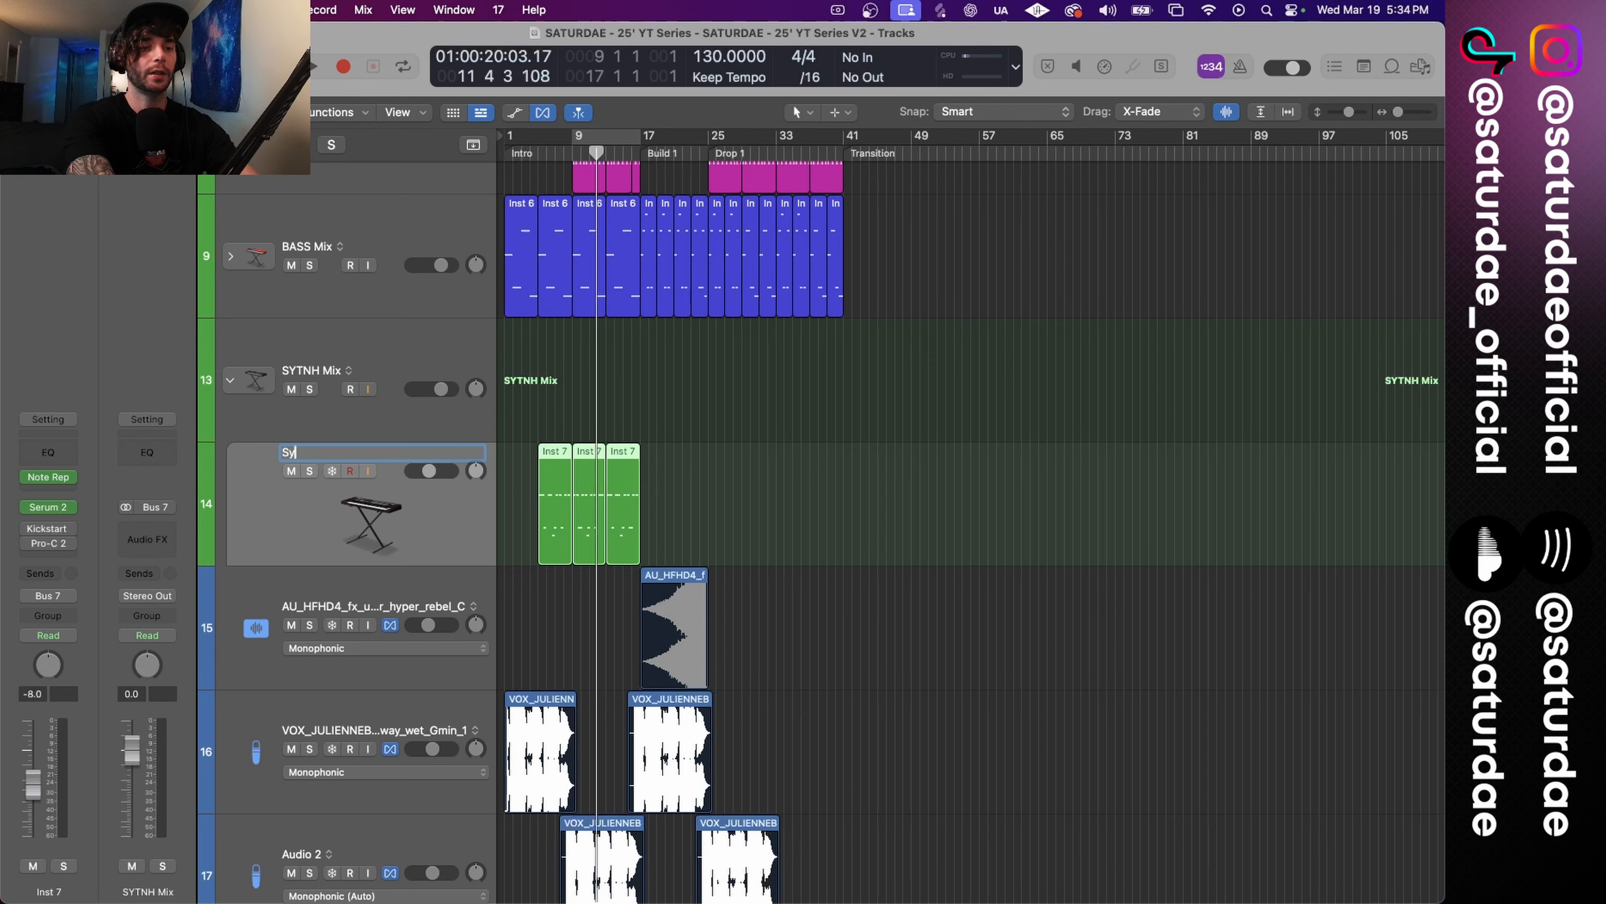
key("Return")
Colour the three regions on the SYTNH Pluck track cyan.
left_click(843, 555)
scroll(762, 491, "down", 3)
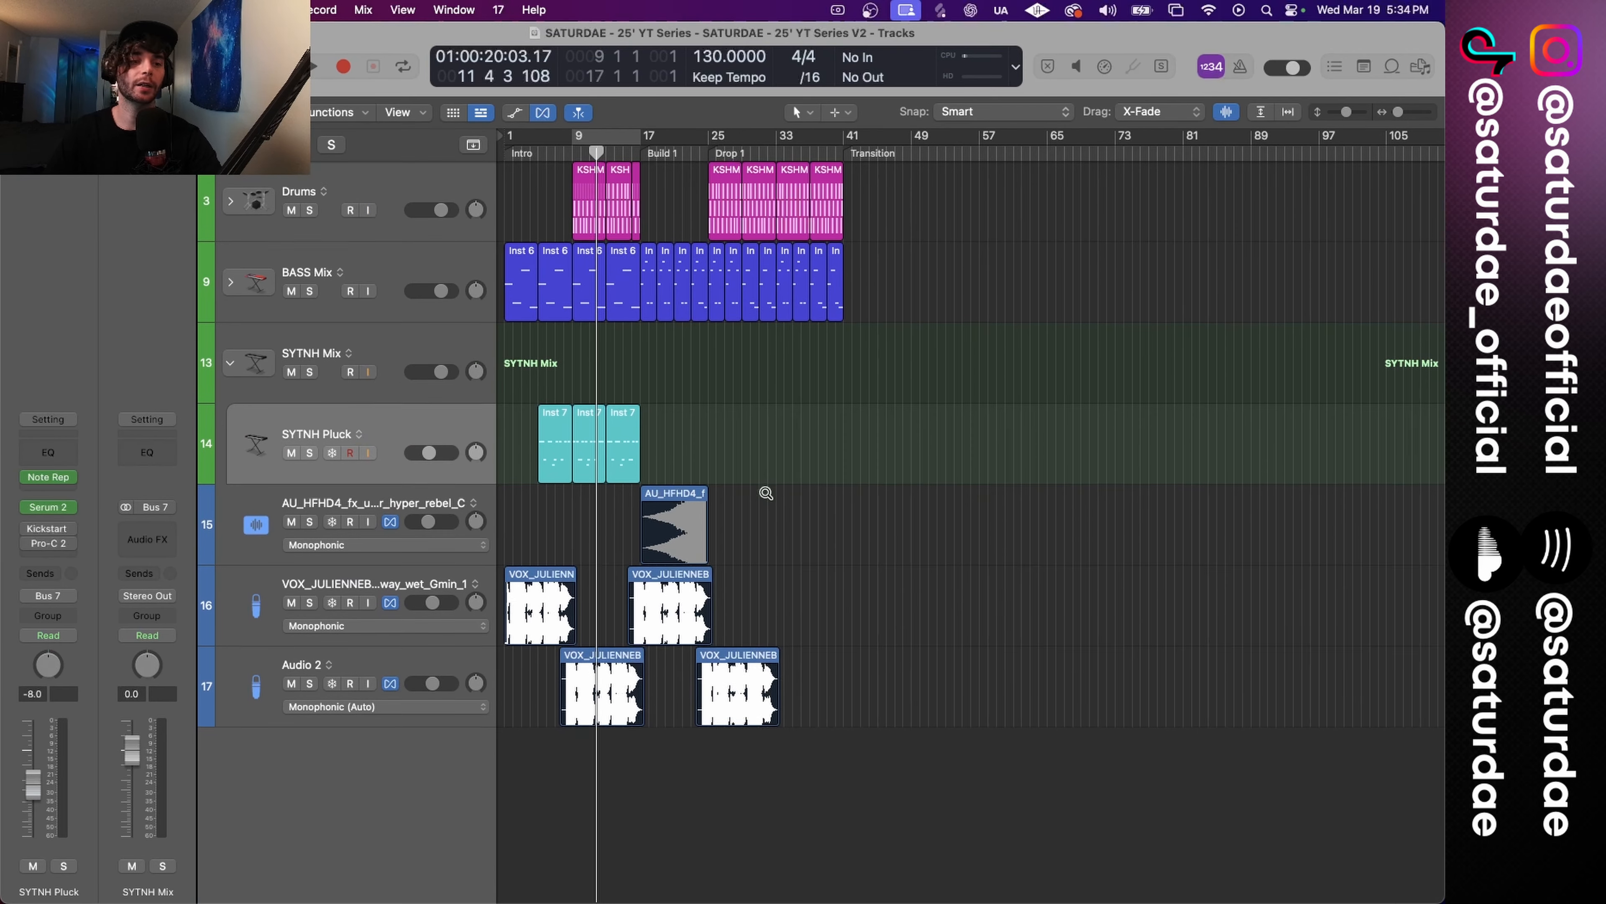
Put the hyper_rebel uplifter audio track into a new summing stack and name the stack FX Mix.
left_click(441, 445)
key("shift+super+d")
key("Return")
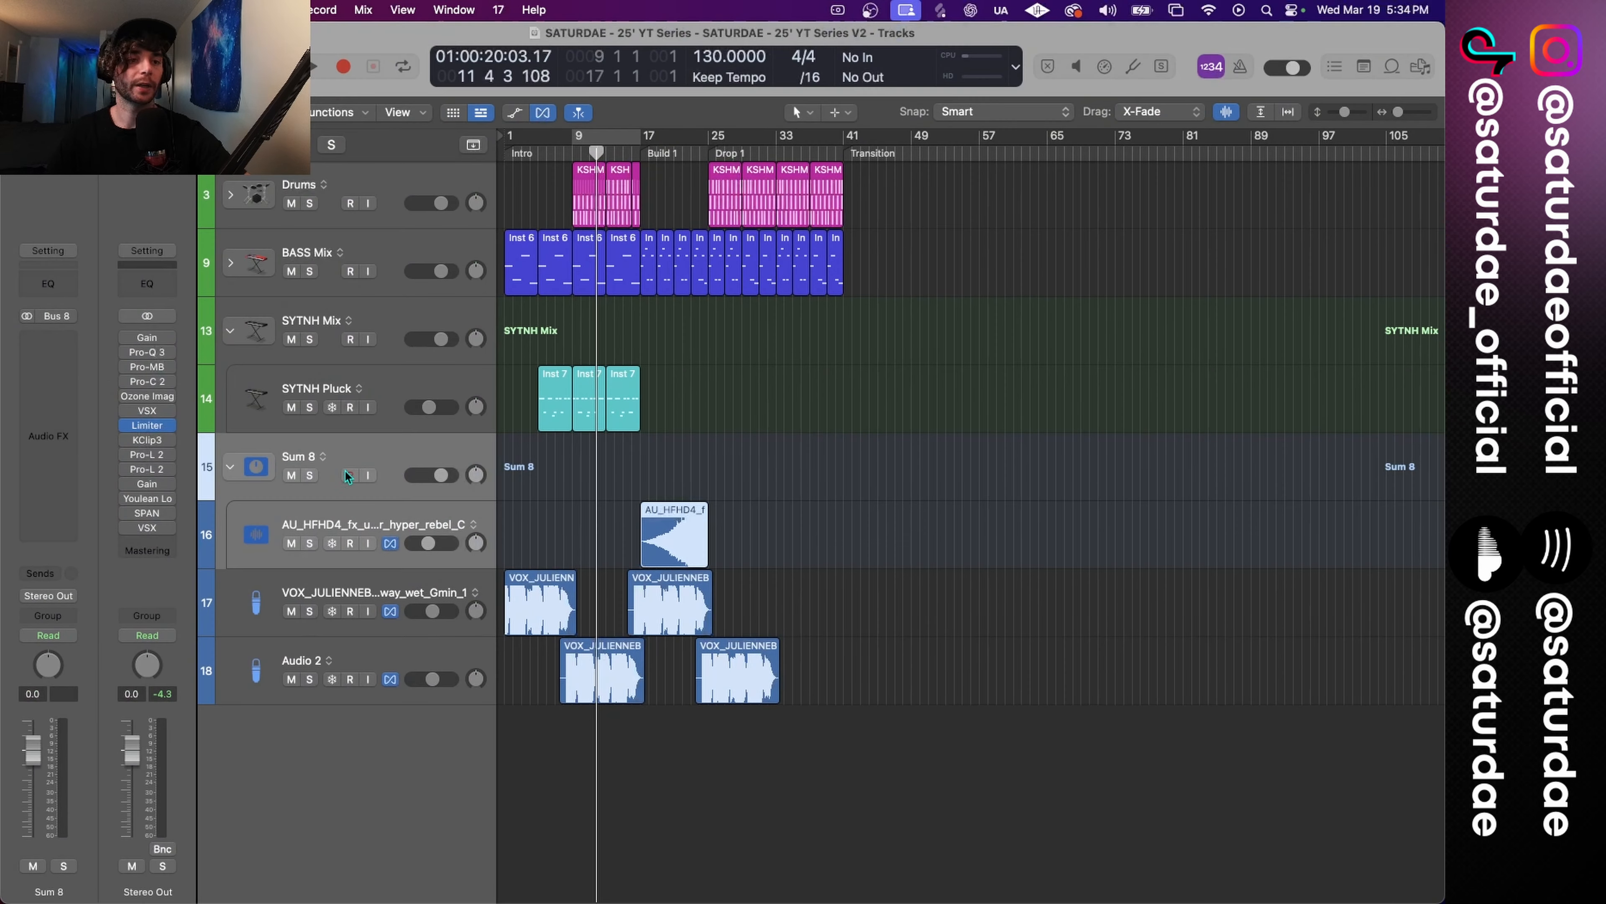
scroll(345, 469, "up", 3)
double_click(283, 496)
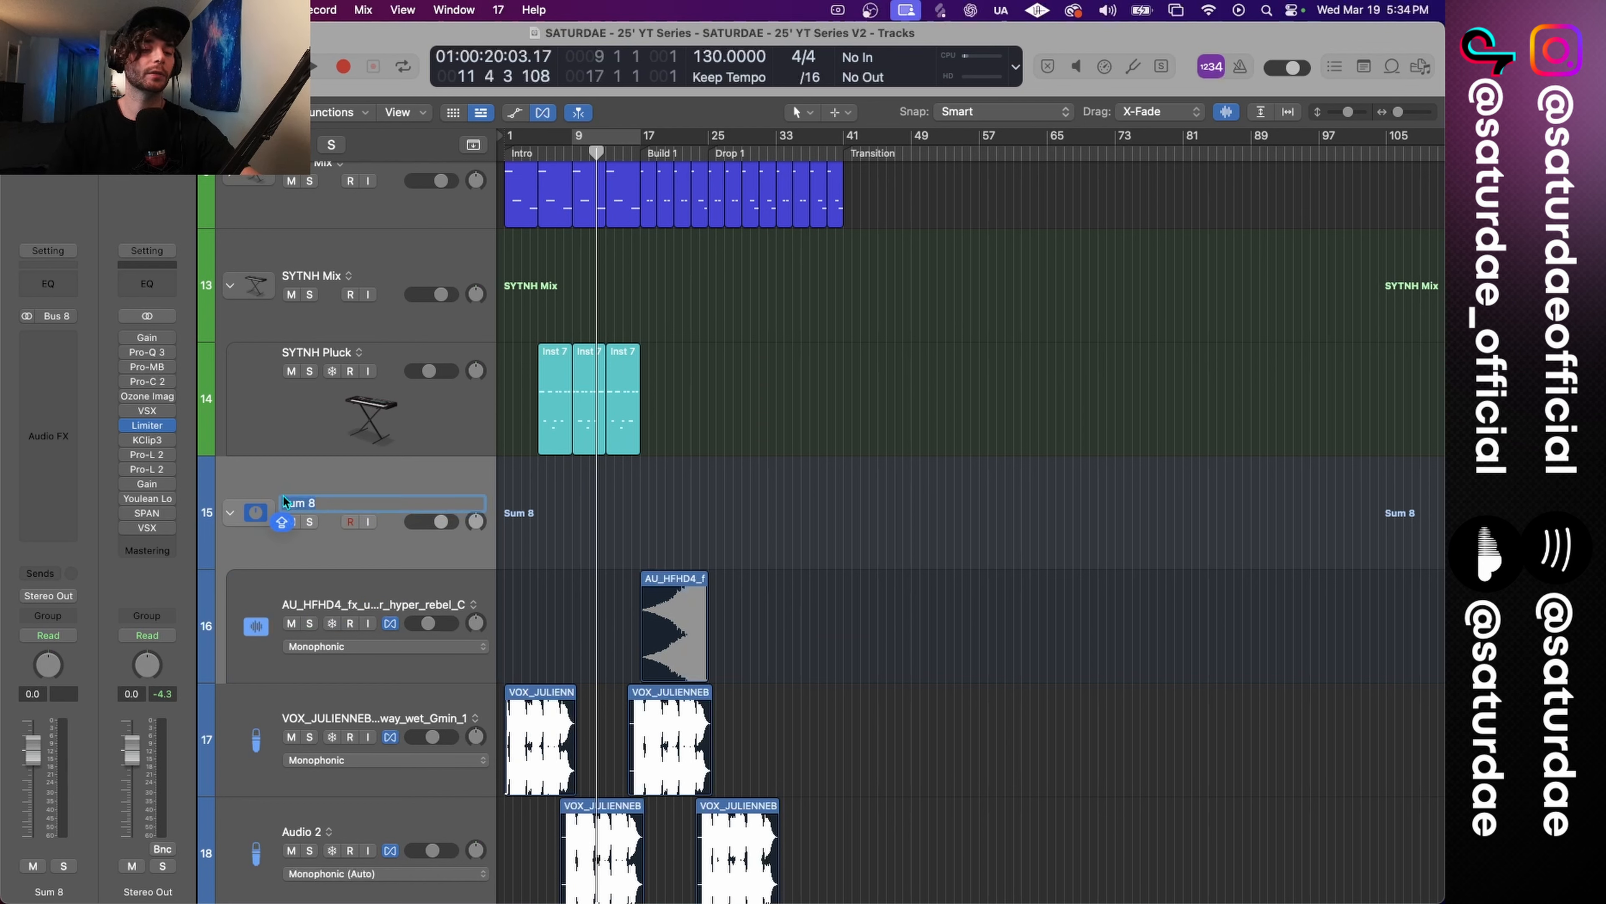
type("FX Mix")
key("Return")
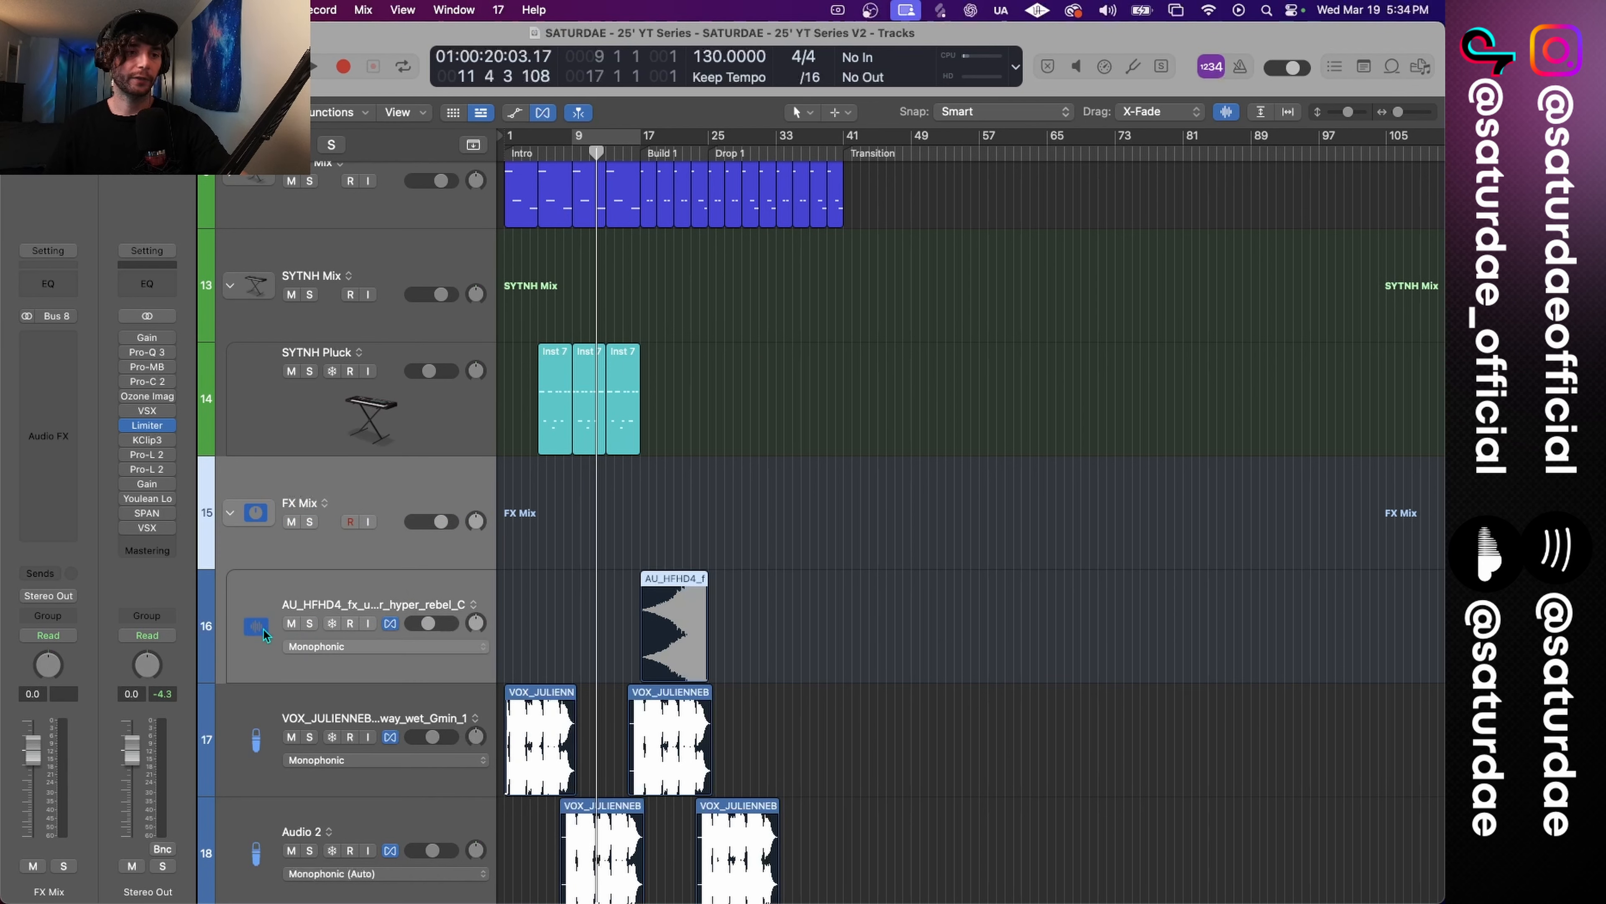
Give the FX Mix stack and its uplifter track the colourful burst icon, and name the track FX Build 1 Riser.
right_click(262, 628)
left_click(340, 656)
left_click(467, 681)
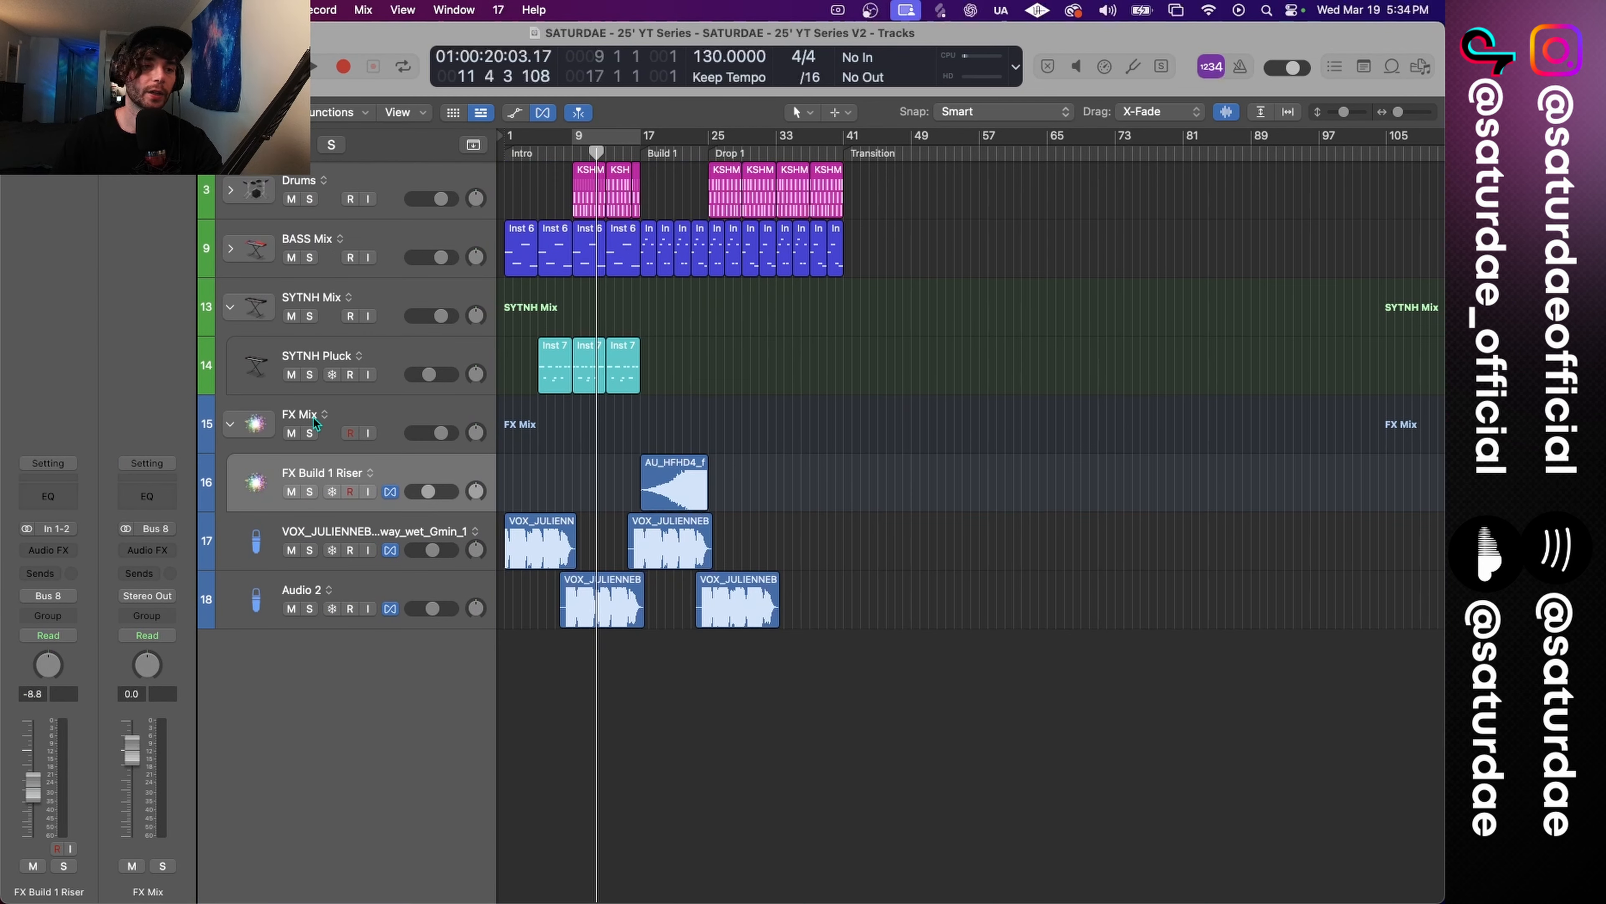
Collapse the FX Mix and SYTNH Mix summing stacks.
key("super+Up")
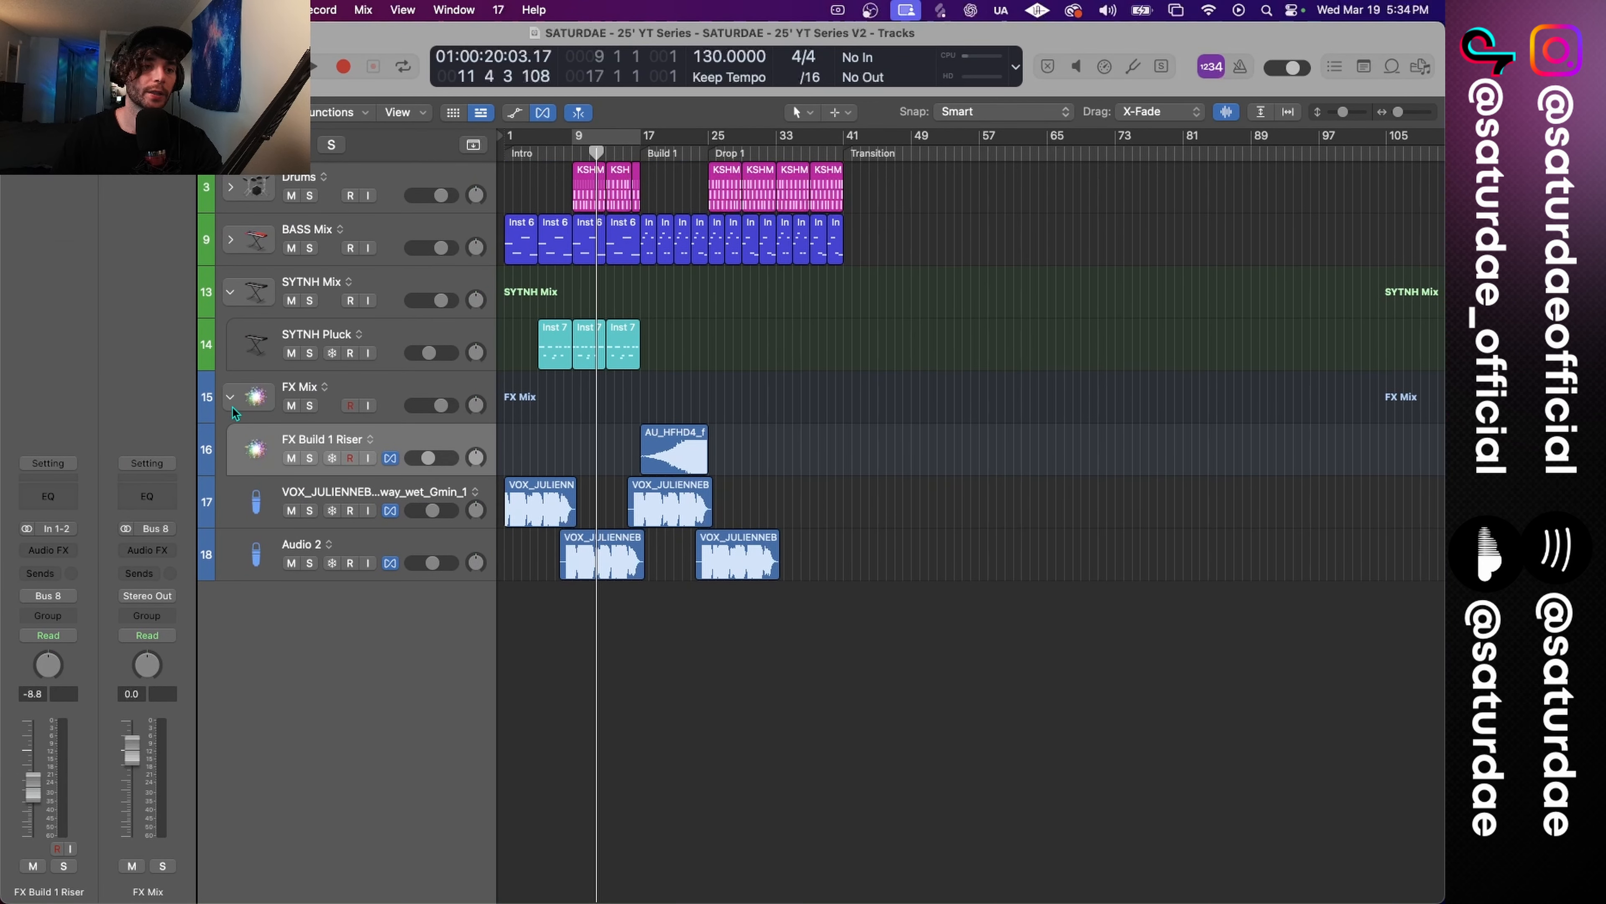
left_click(228, 396)
left_click(230, 291)
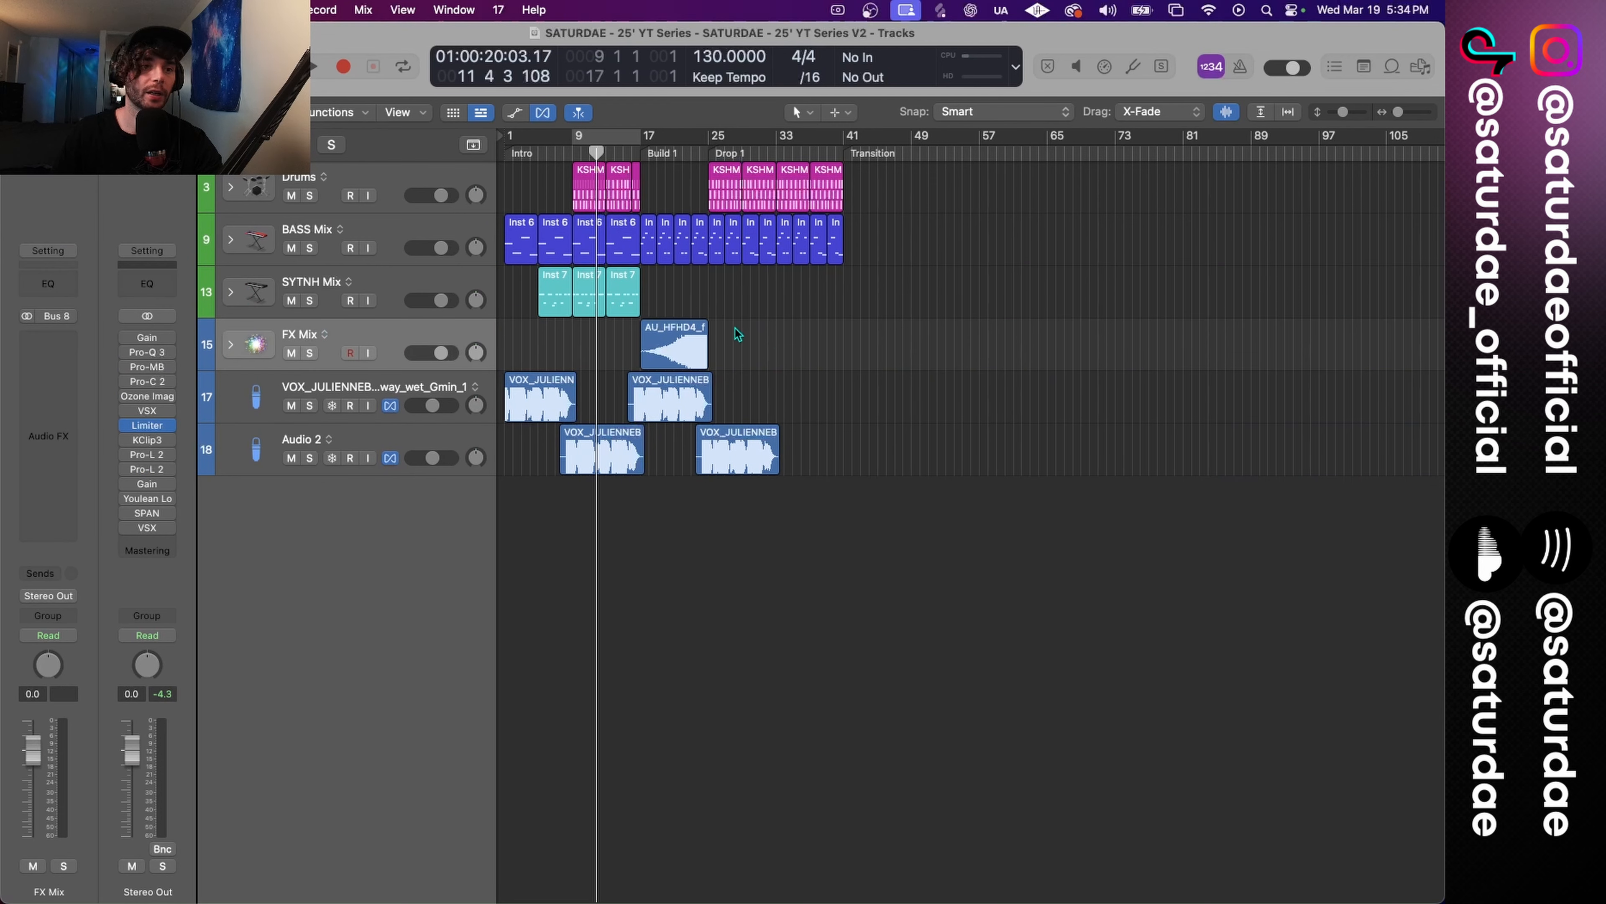
key("super+Down")
key("super+Down")
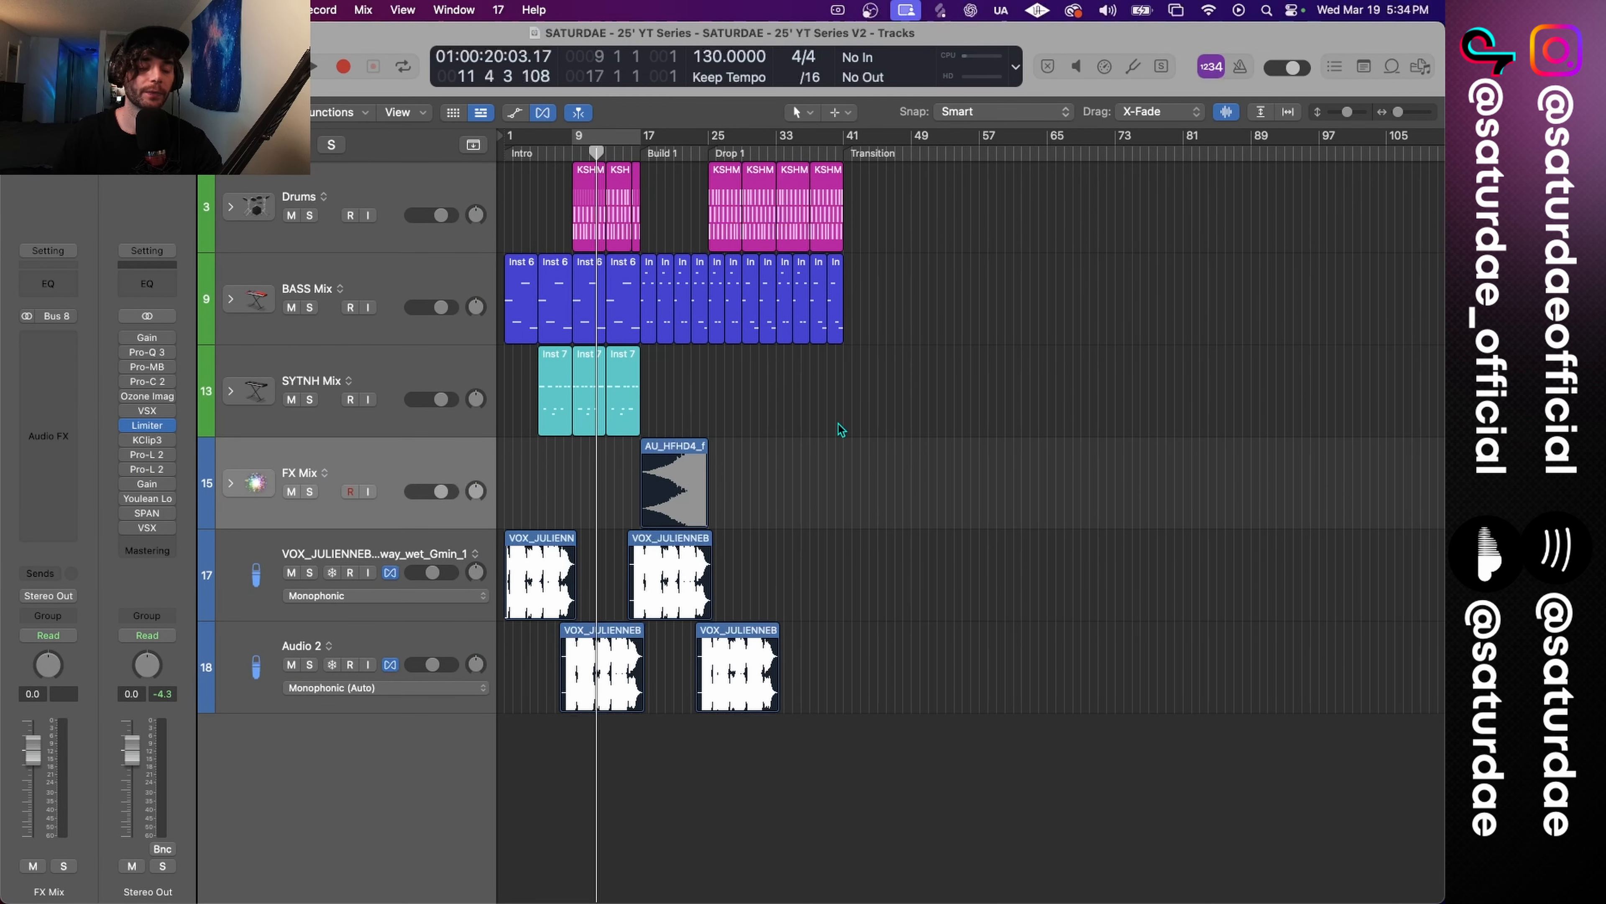
Expand the BASS Mix and Drums stacks to review their tracks, and select the Drums stack.
left_click(231, 299)
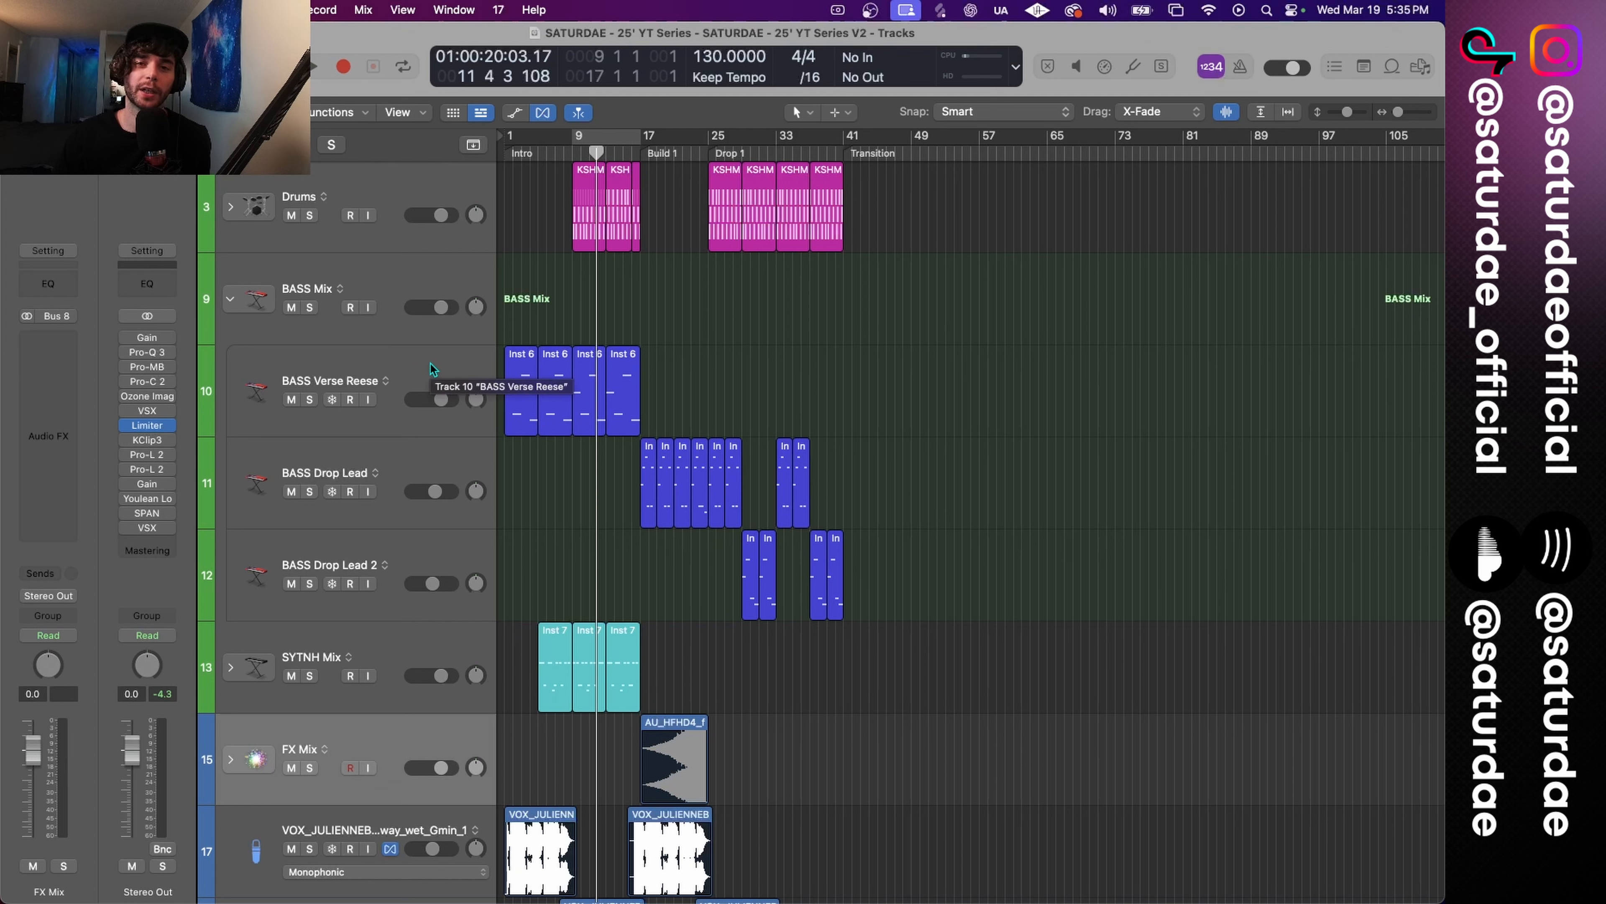
left_click(231, 206)
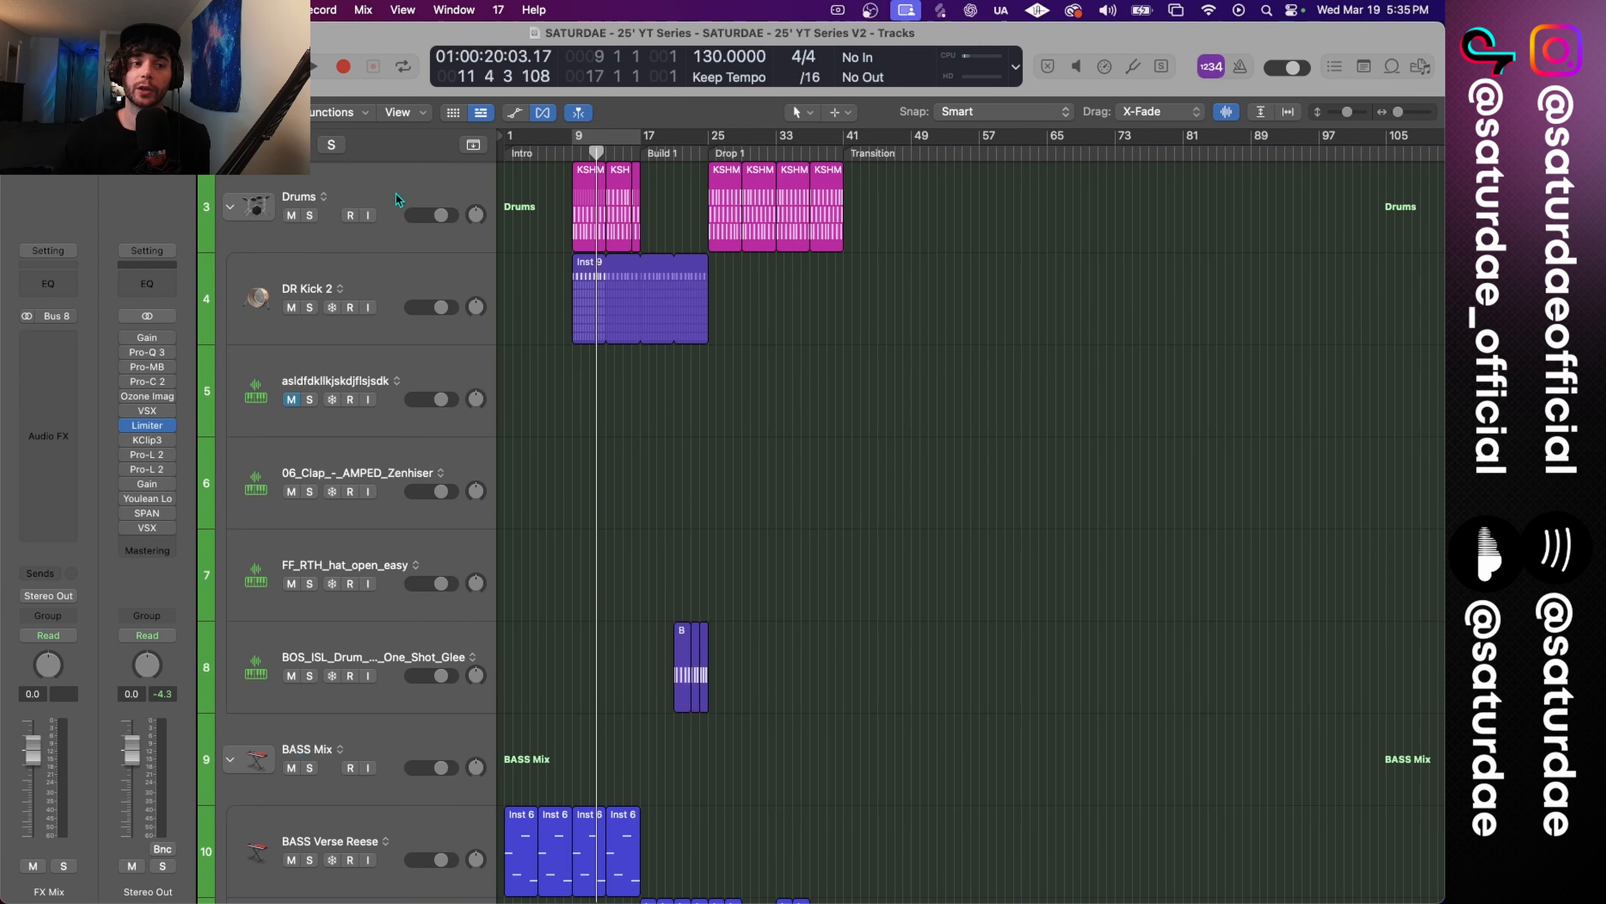
left_click(600, 320)
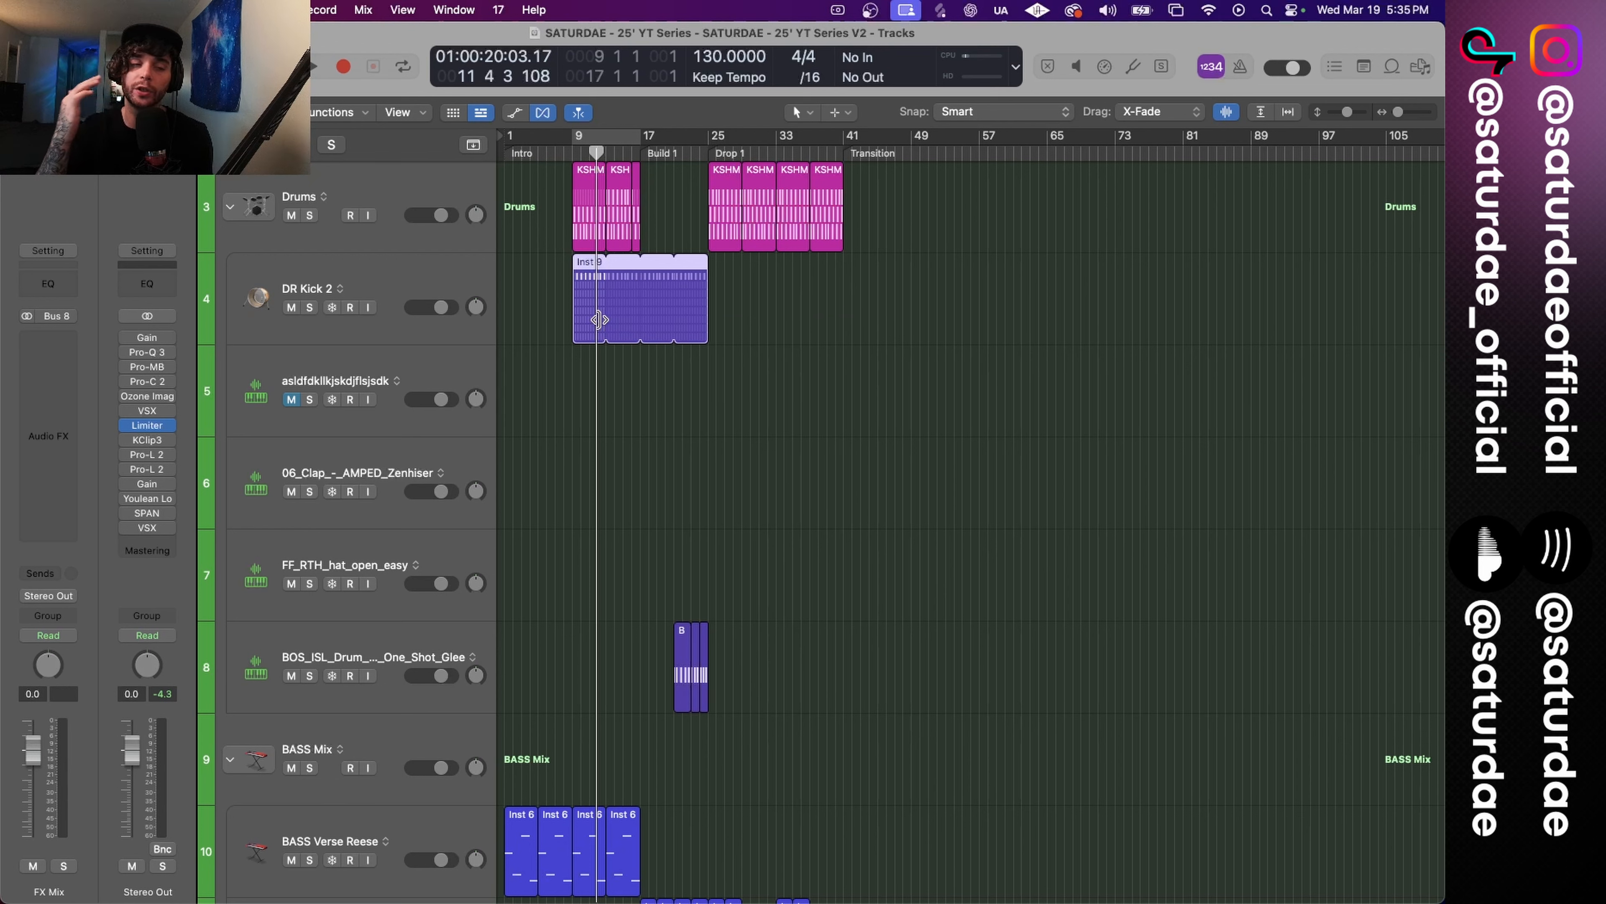
left_click(405, 190)
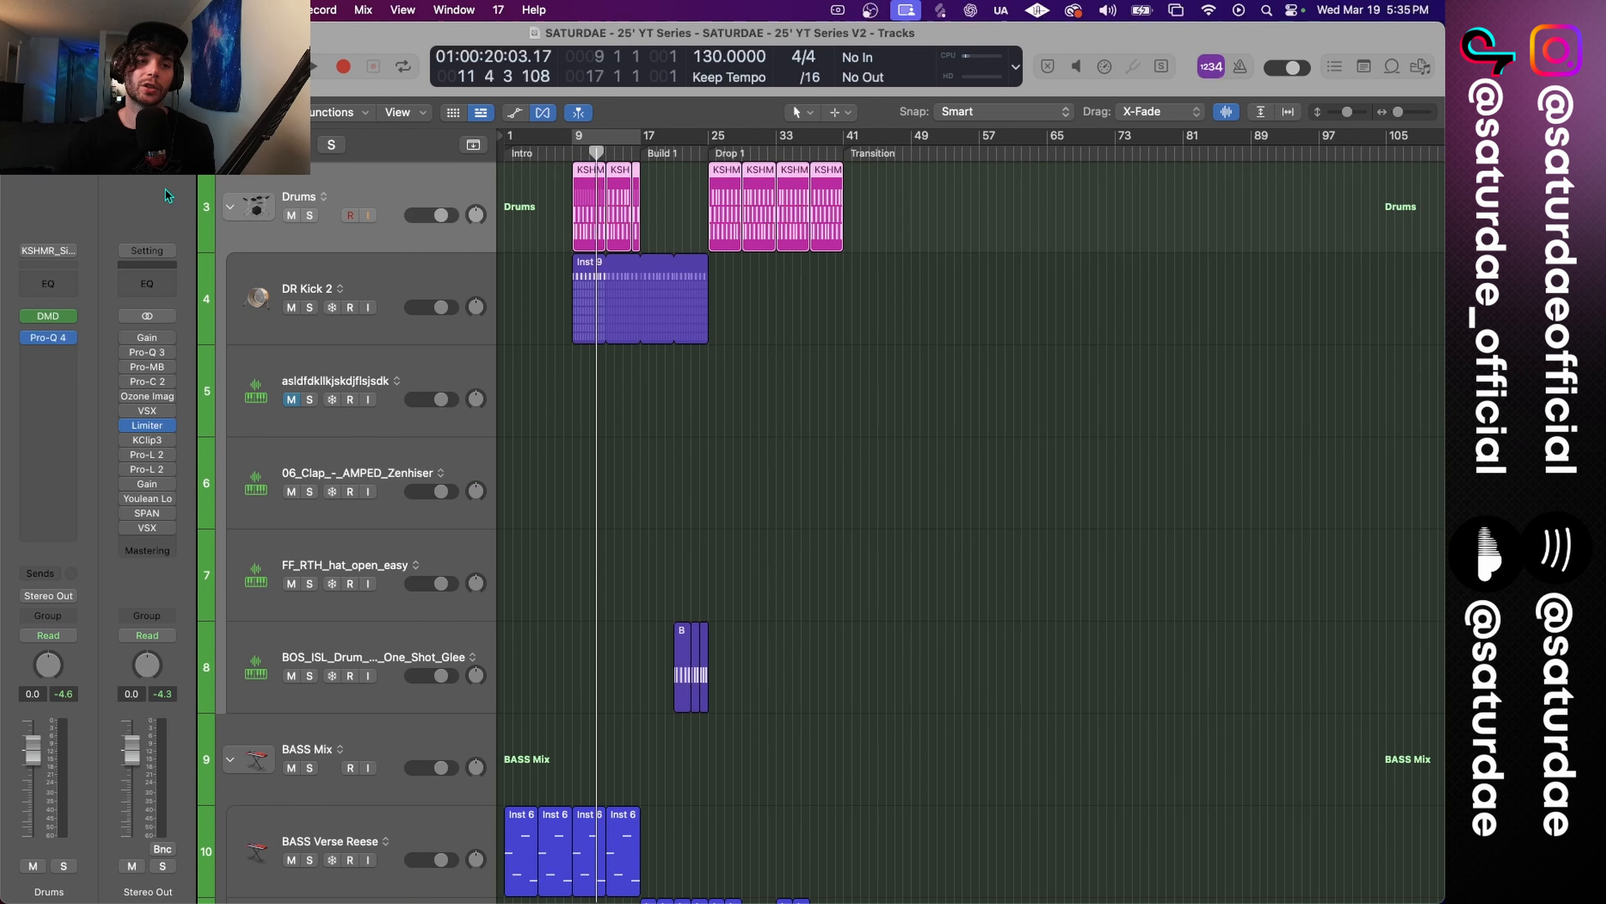
Inspect the available send buses for the BASS Verse Reese track, including the BASS Mix bus, without assigning a send.
scroll(563, 346, "down", 5)
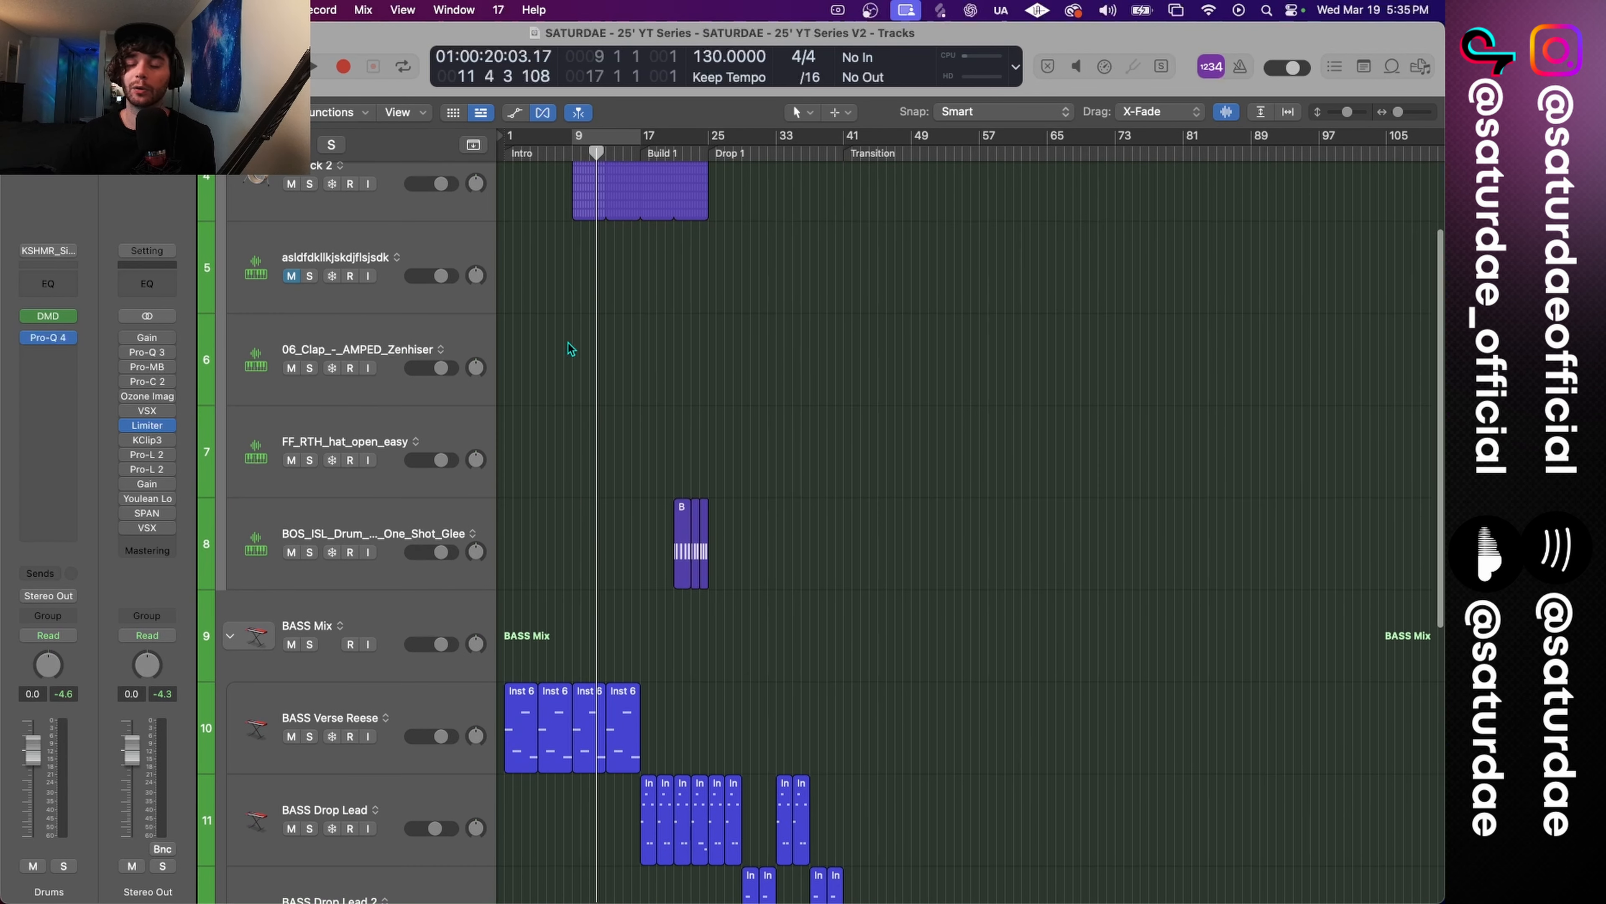
scroll(569, 346, "up", 4)
left_click(451, 261)
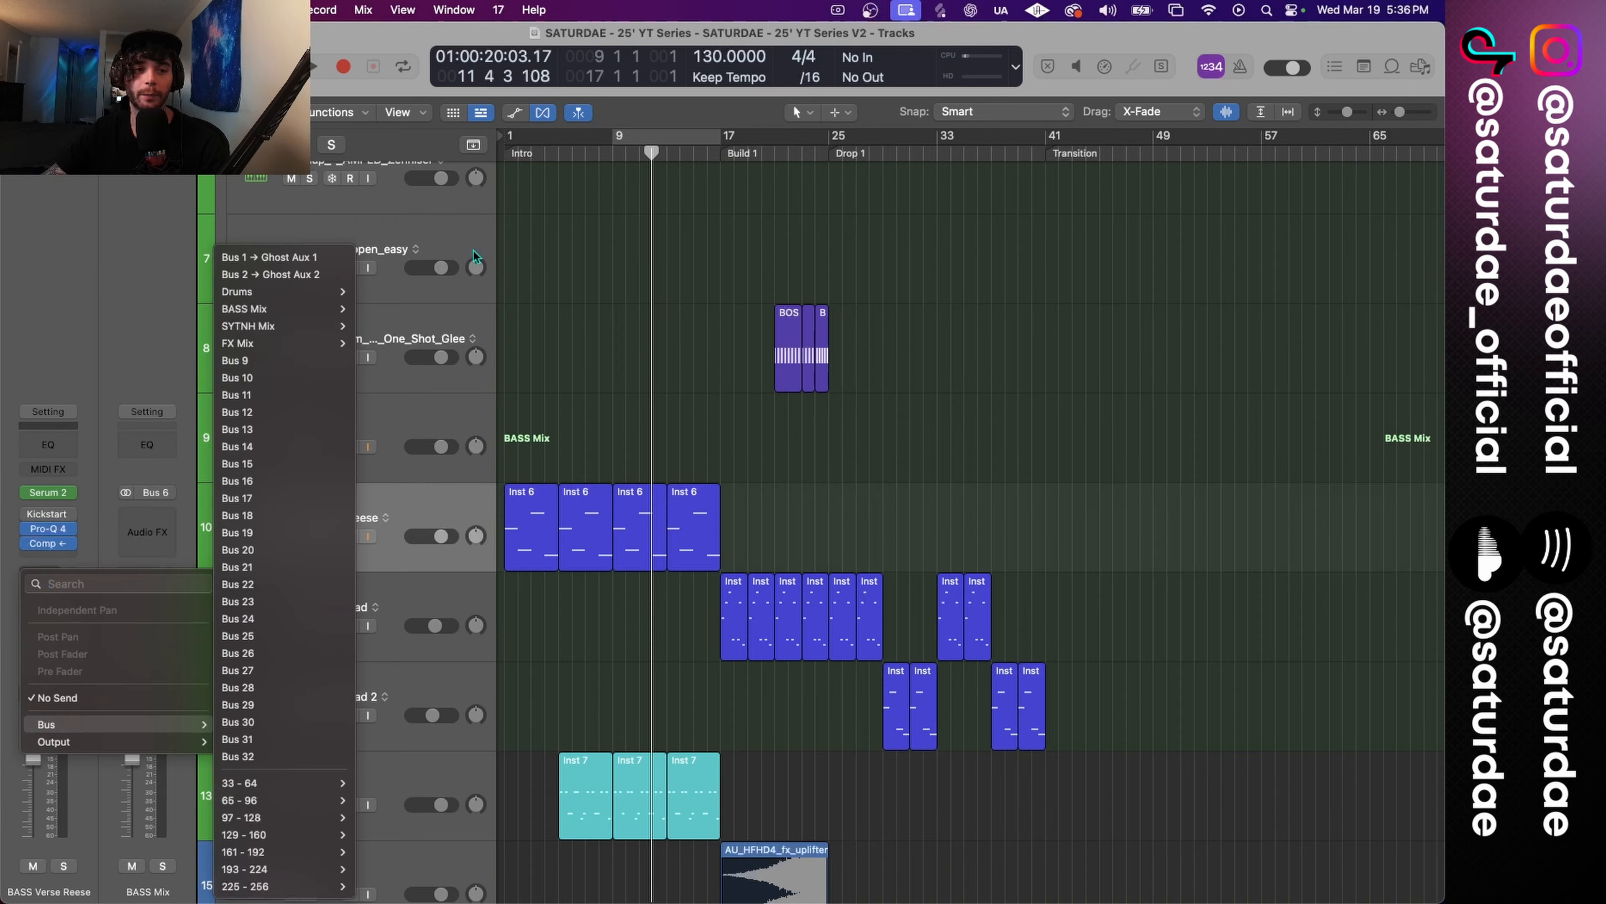
mouse_move(301, 343)
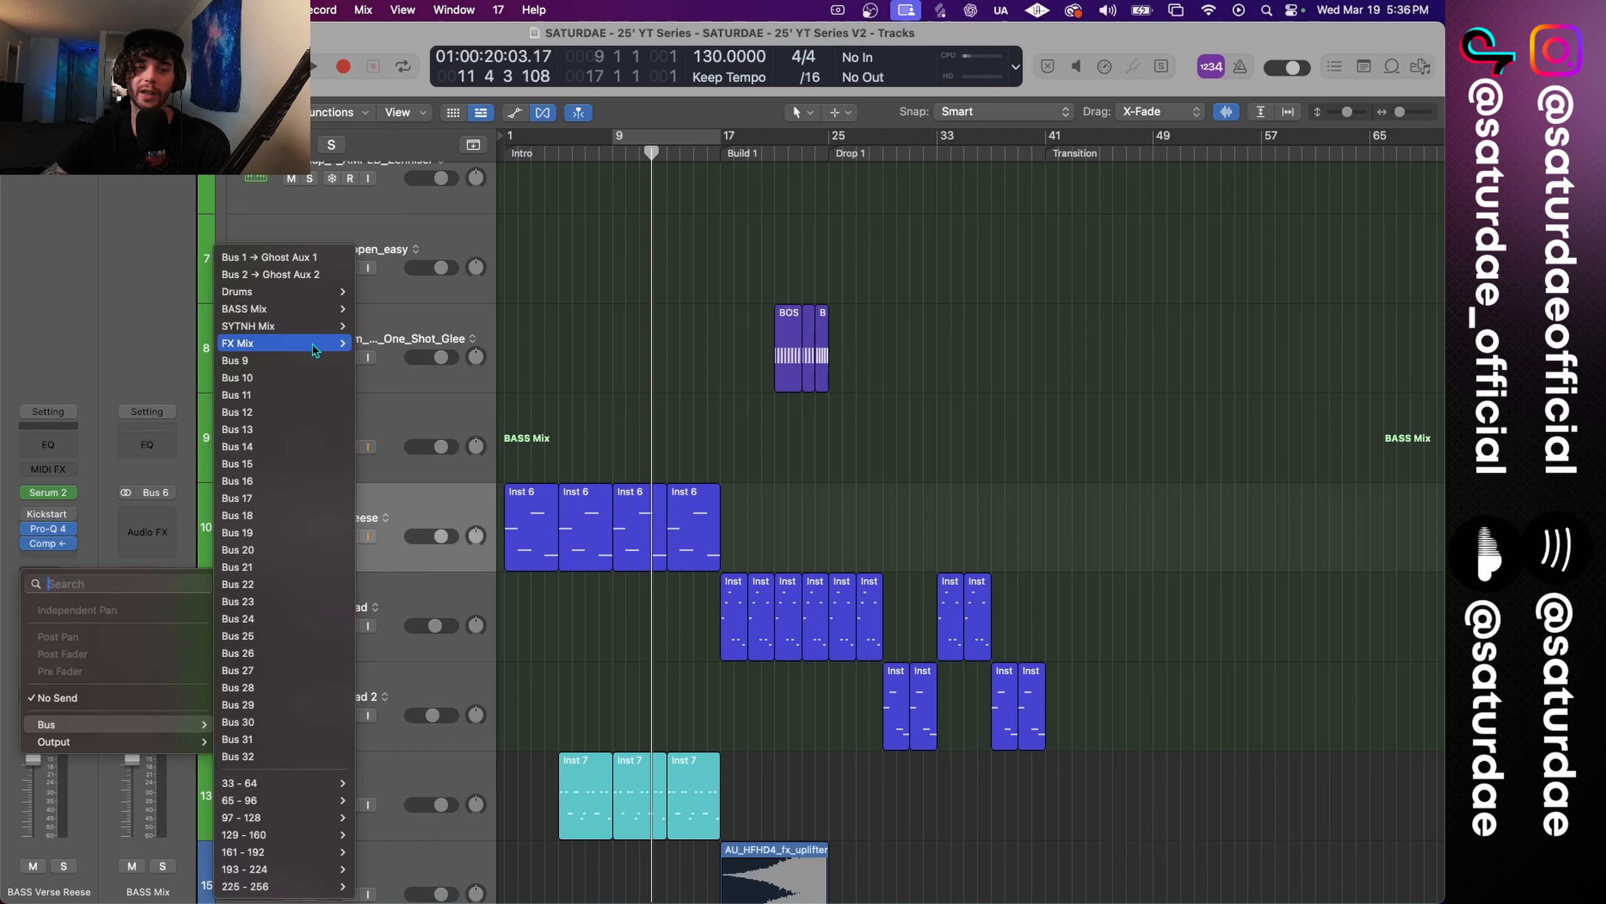
mouse_move(338, 308)
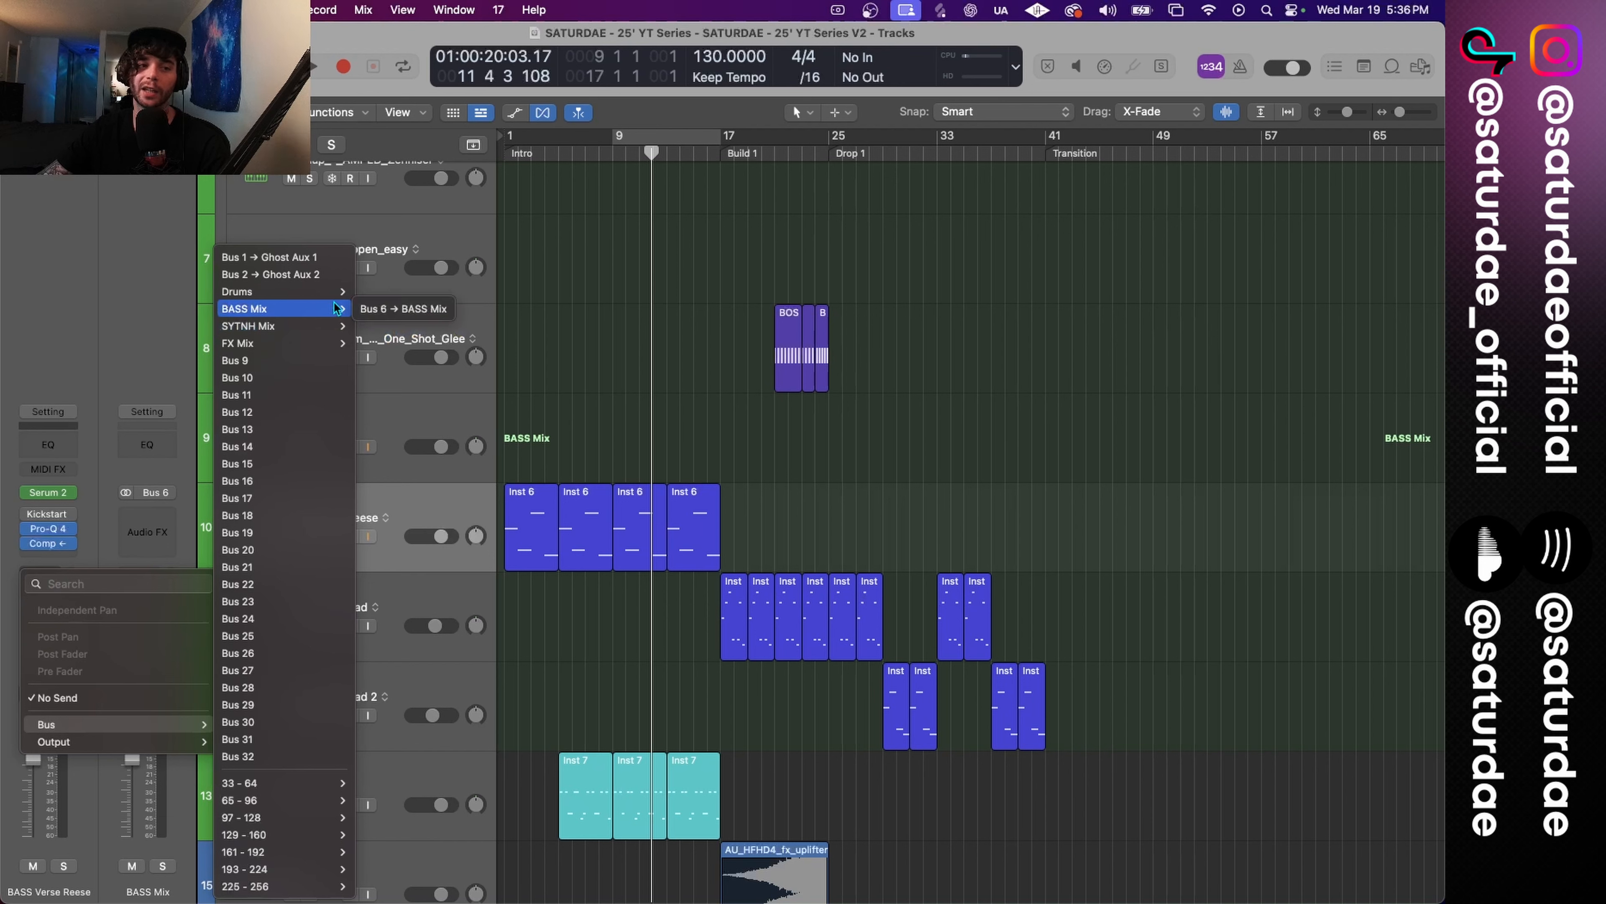
left_click(703, 305, "ctrl+alt")
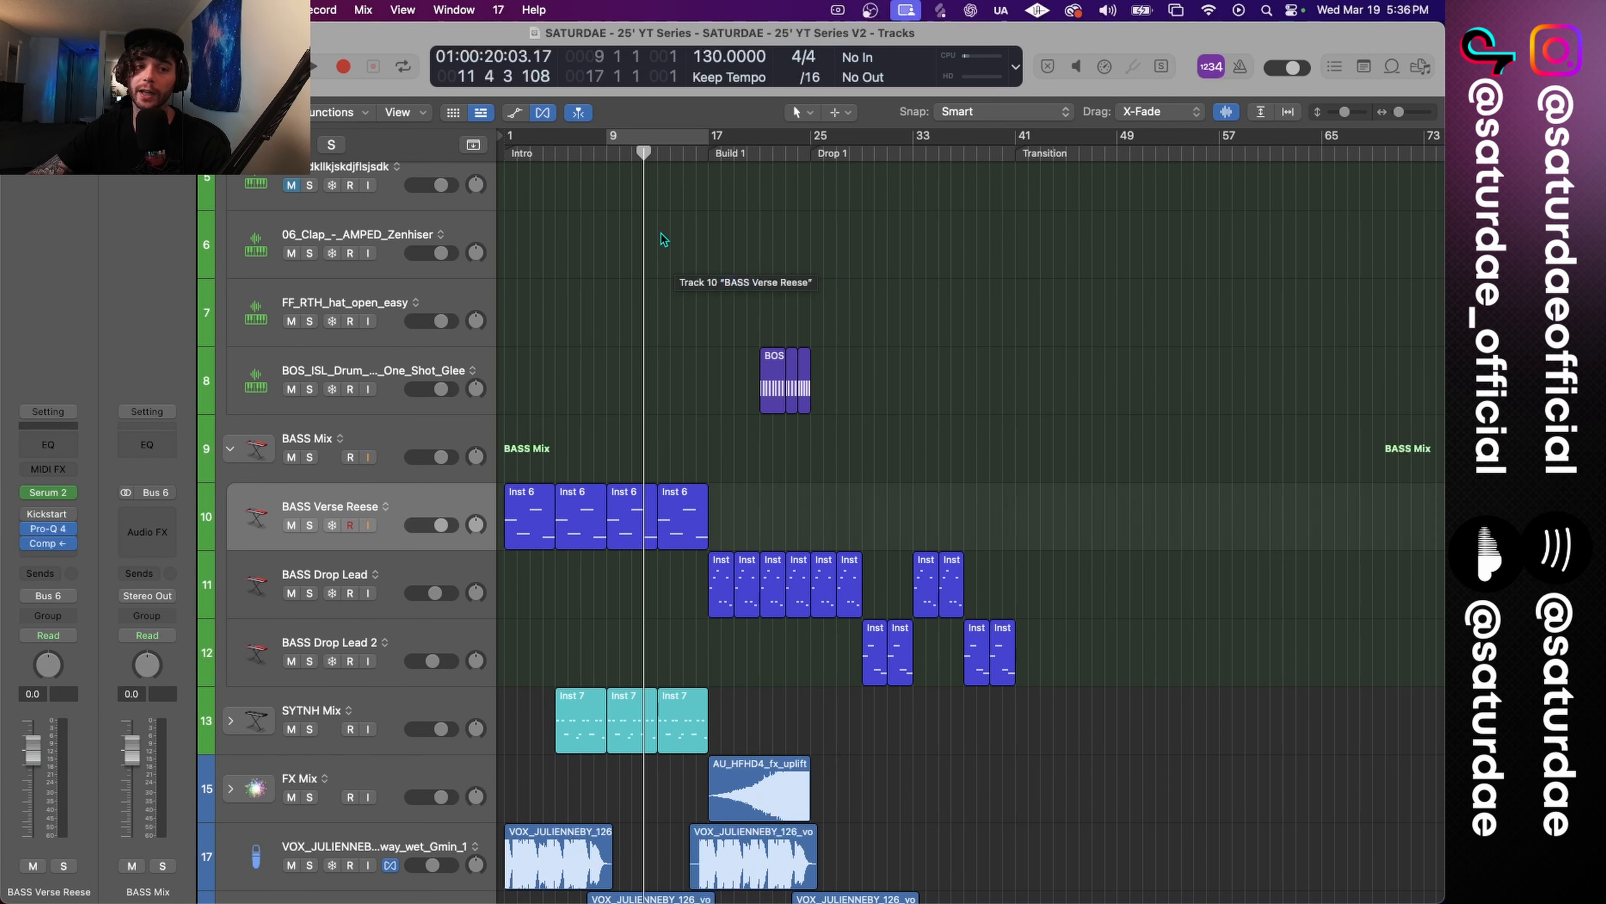